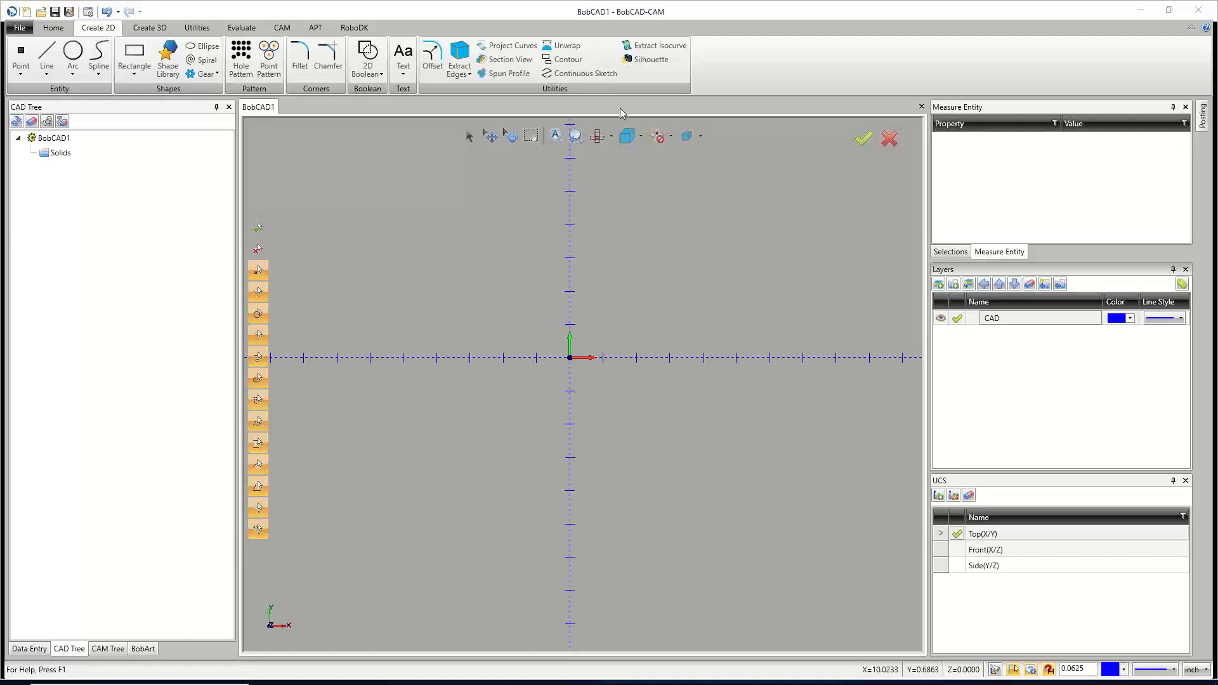
Draw a rectangle 4 in long and 4 in wide, centred on the origin.
{"action": "left_click", "coordinate": [135, 54]}
{"action": "left_click_drag", "start_coordinate": [143, 214], "coordinate": [101, 216]}
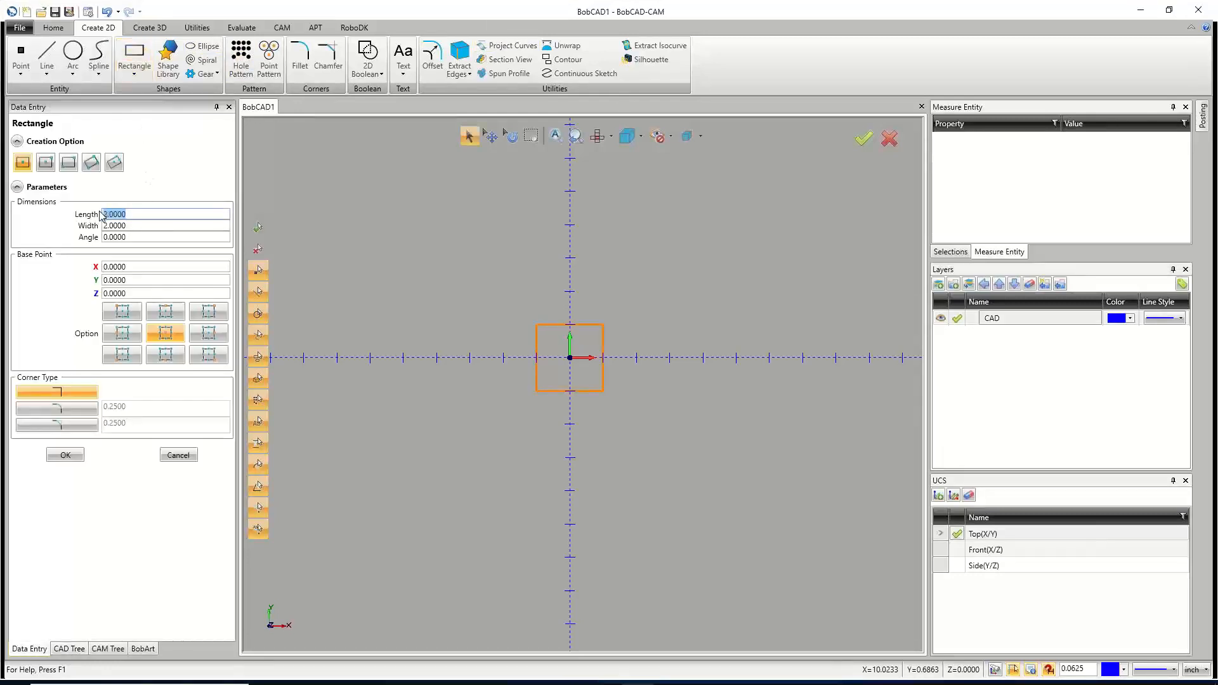
{"action": "type", "text": "4"}
{"action": "key", "text": "Tab"}
{"action": "type", "text": "4"}
{"action": "key", "text": "Tab"}
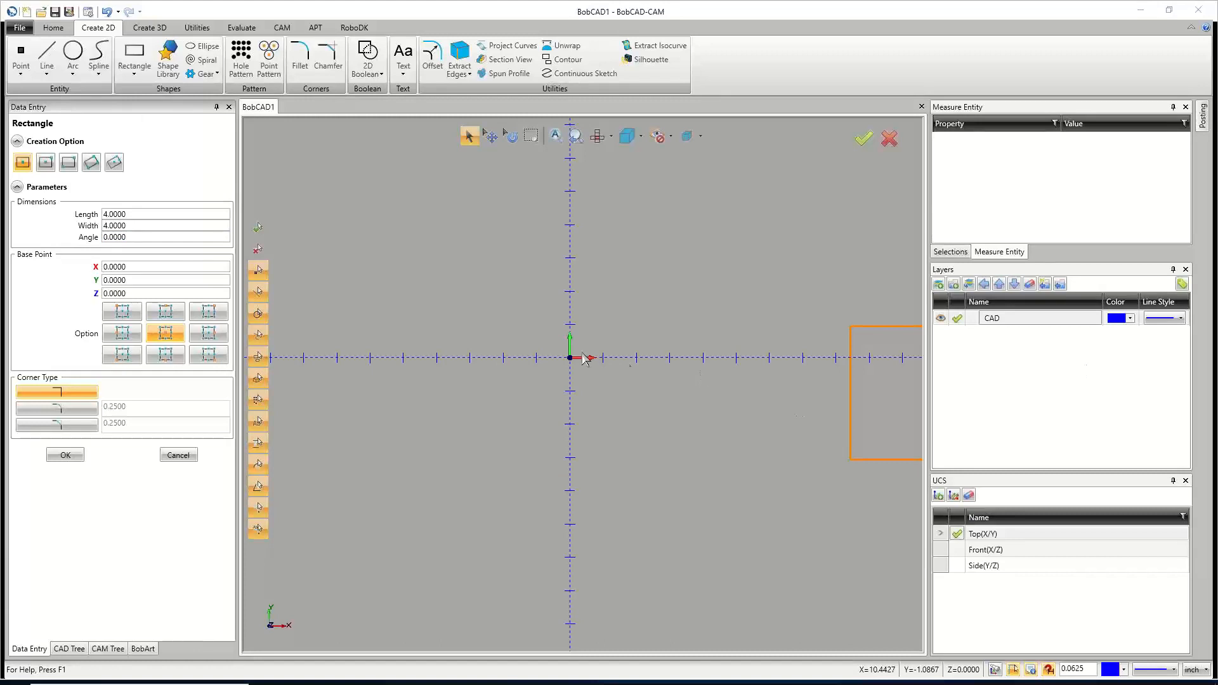
{"action": "left_click", "coordinate": [162, 229]}
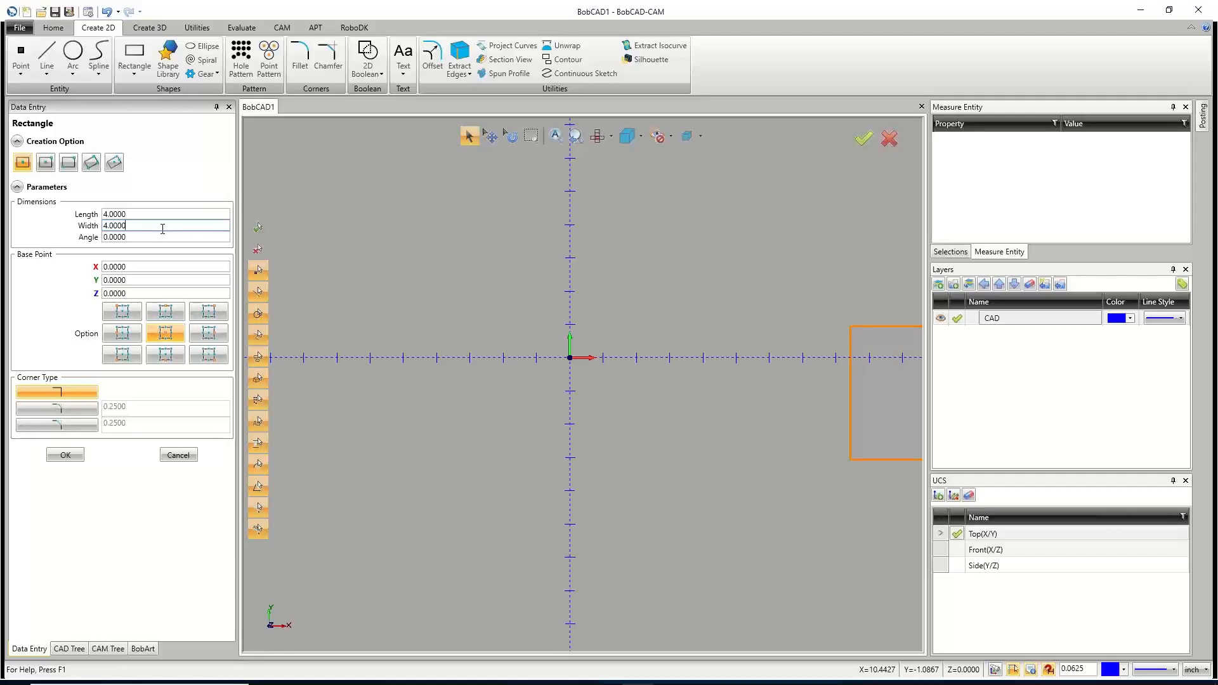
{"action": "left_click", "coordinate": [66, 455]}
{"action": "left_click", "coordinate": [166, 458]}
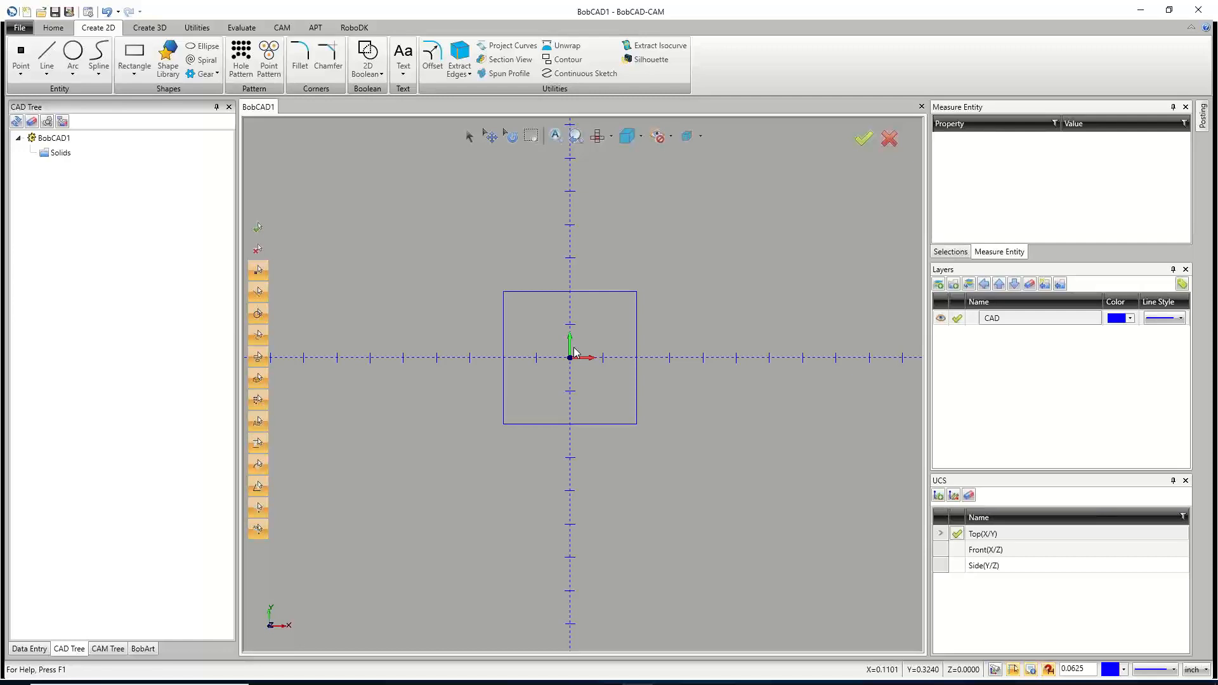
Show the CAM Tree and look over the commands available for CAM Defaults.
{"action": "left_click", "coordinate": [108, 649]}
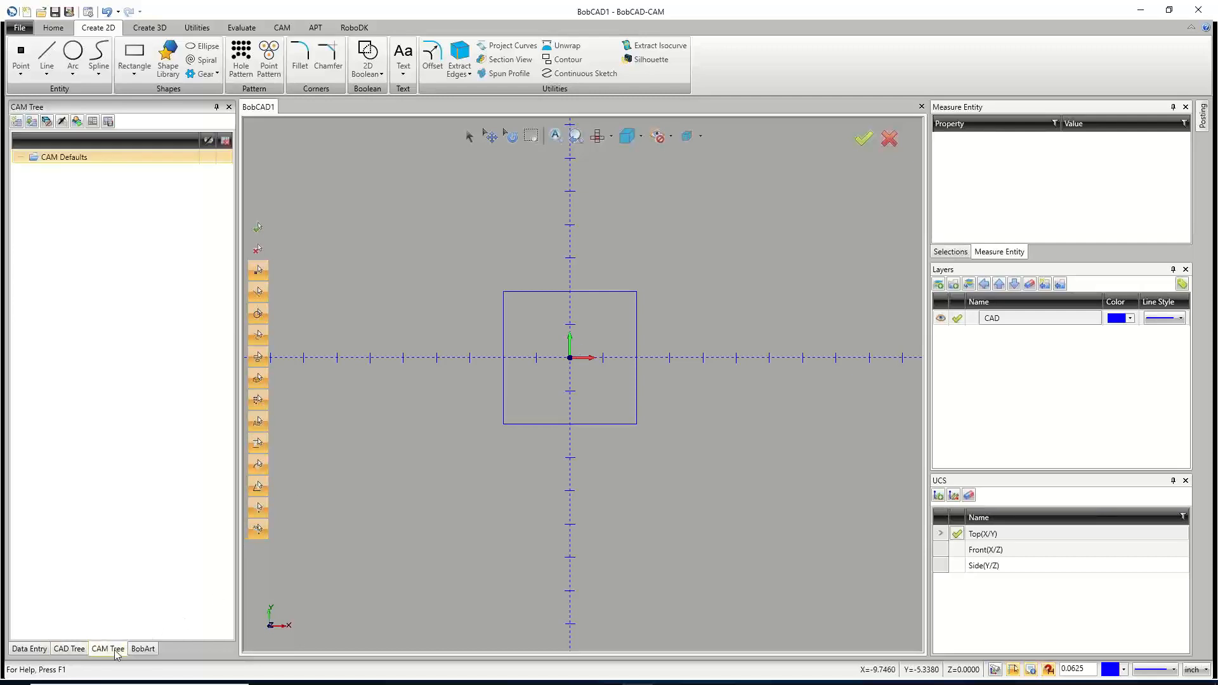
{"action": "right_click", "coordinate": [75, 164]}
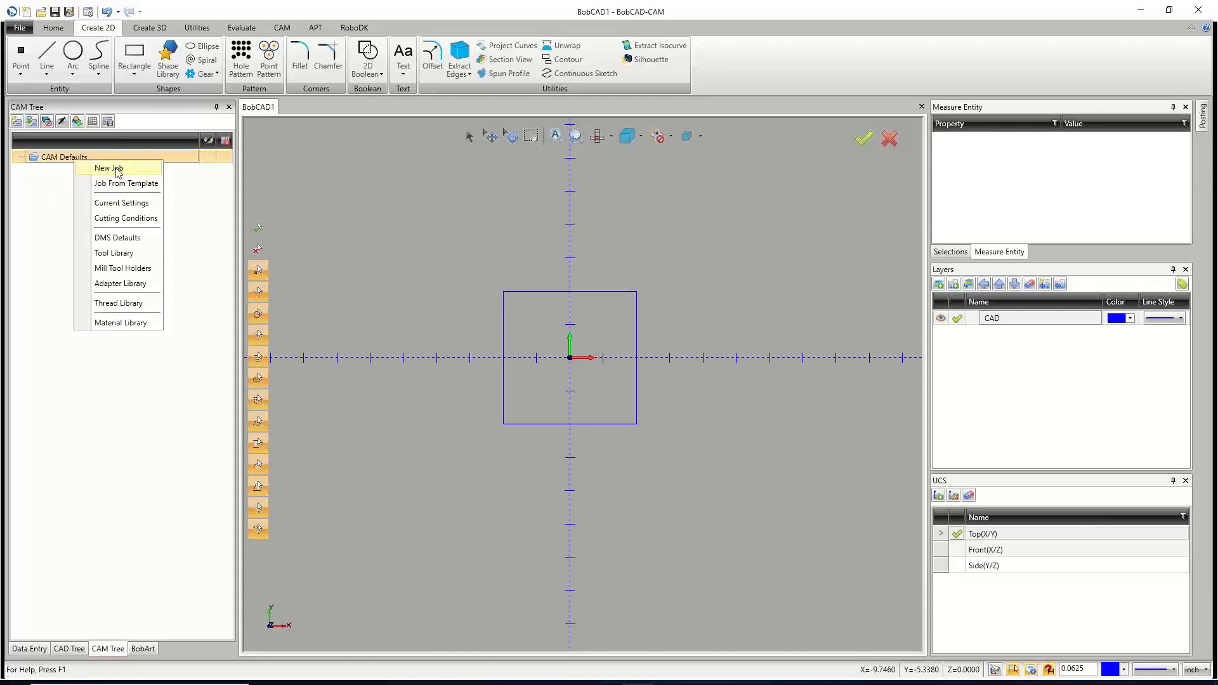
{"action": "left_click", "coordinate": [345, 198]}
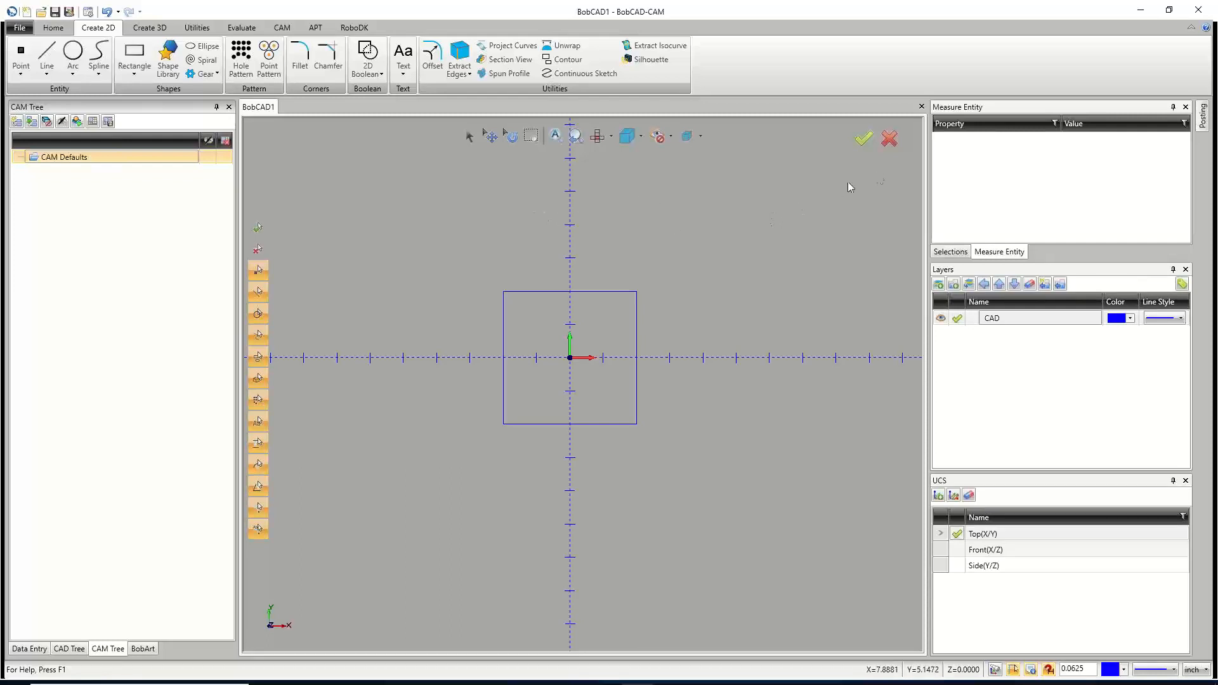
Open the BobCAD-CAM online help and review the General Process in the CAM Quick Guide.
{"action": "left_click", "coordinate": [1206, 29]}
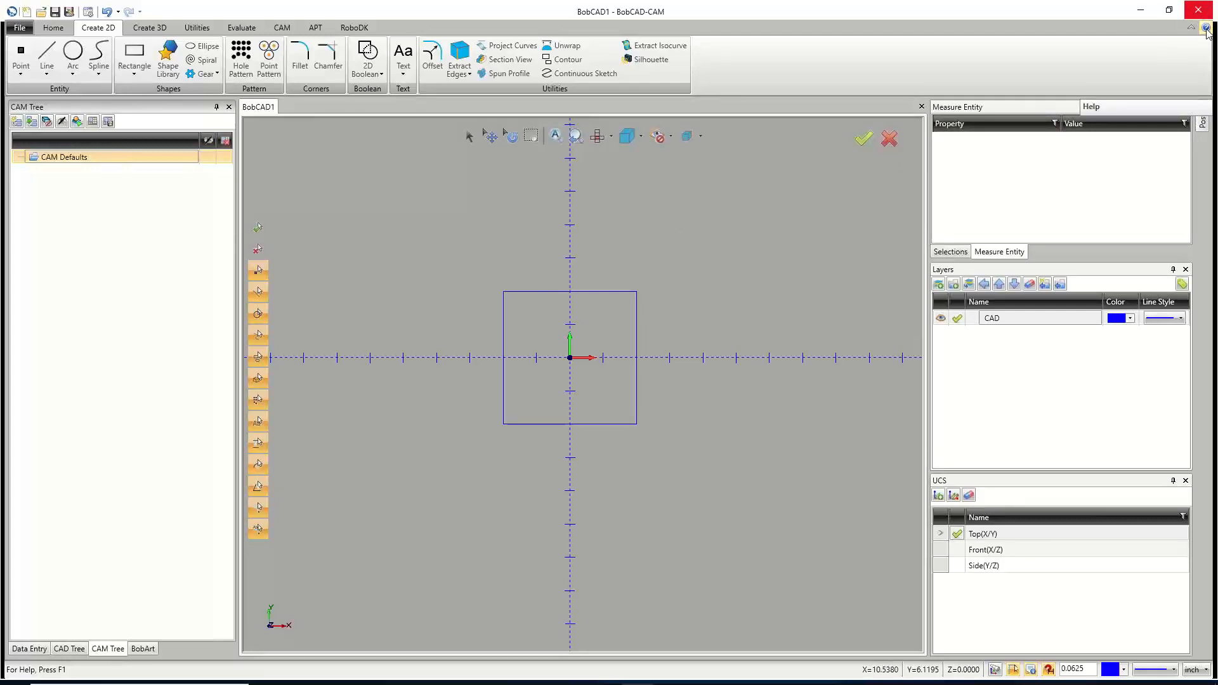
{"action": "left_click", "coordinate": [1206, 29]}
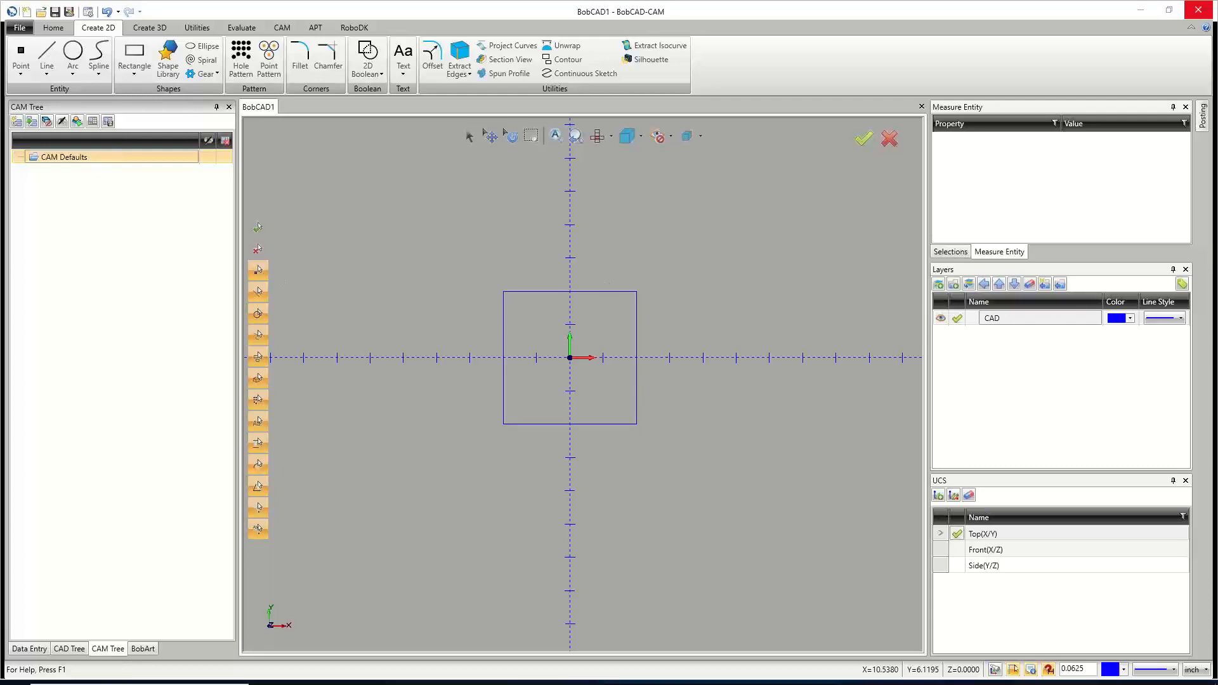
{"action": "key", "text": "F1"}
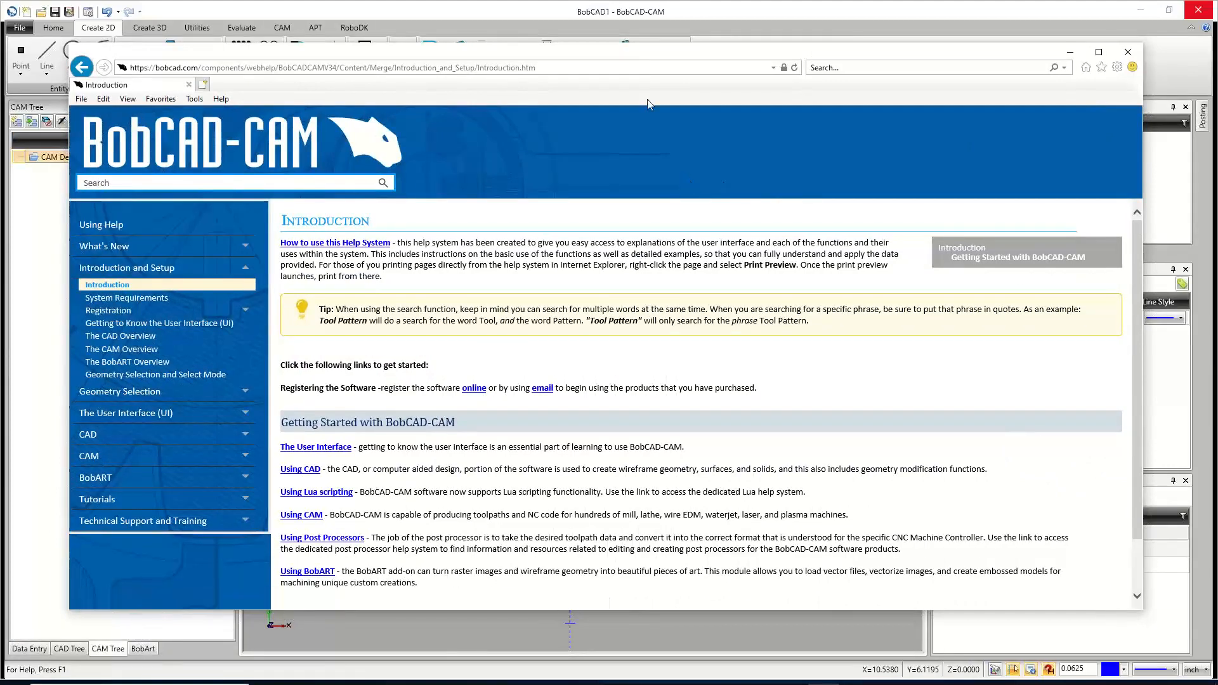
{"action": "left_click", "coordinate": [1098, 53]}
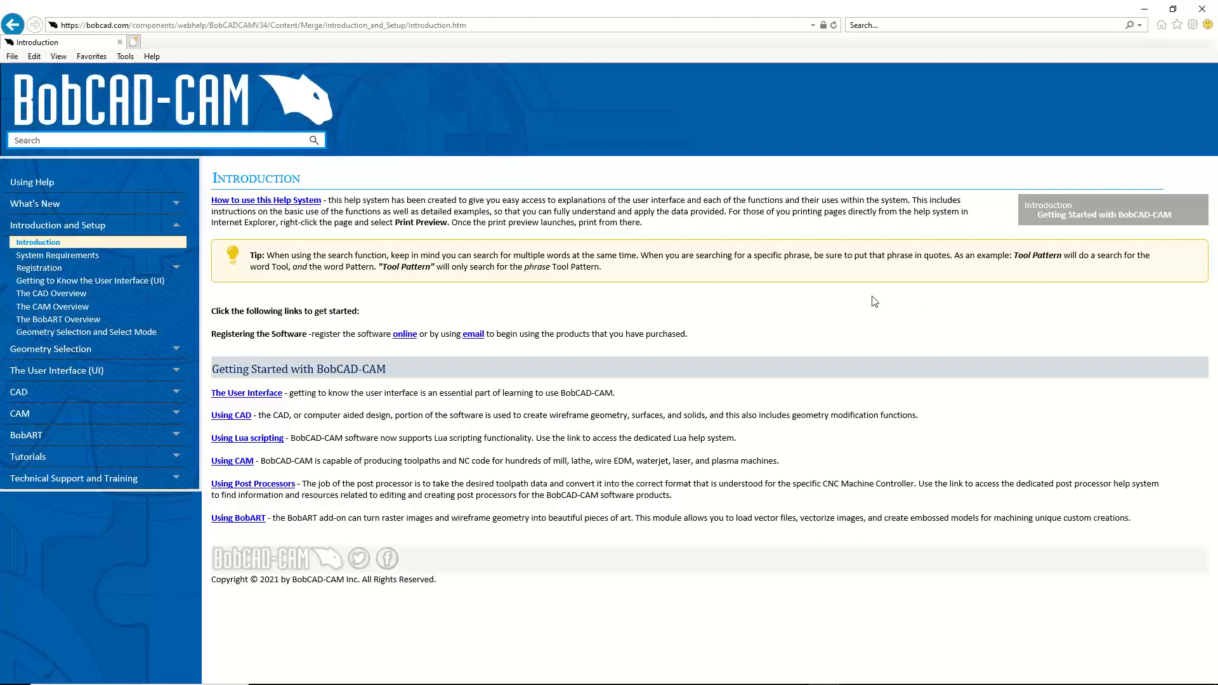
{"action": "left_click", "coordinate": [247, 467]}
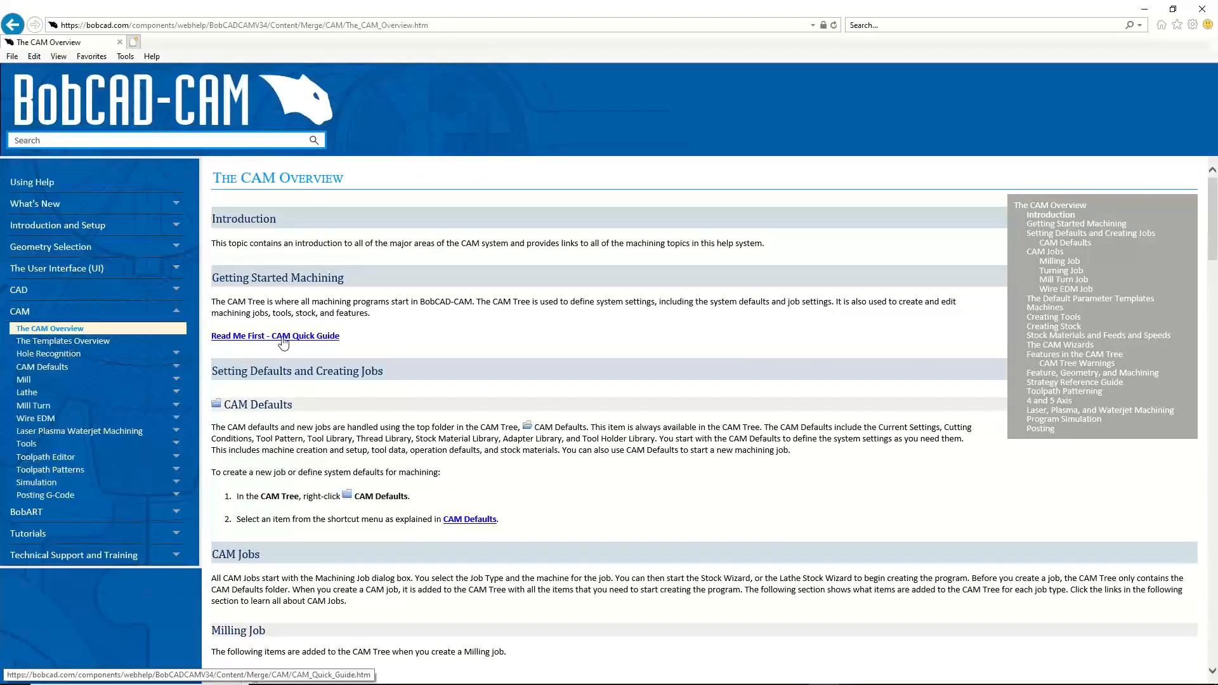
{"action": "left_click", "coordinate": [316, 337]}
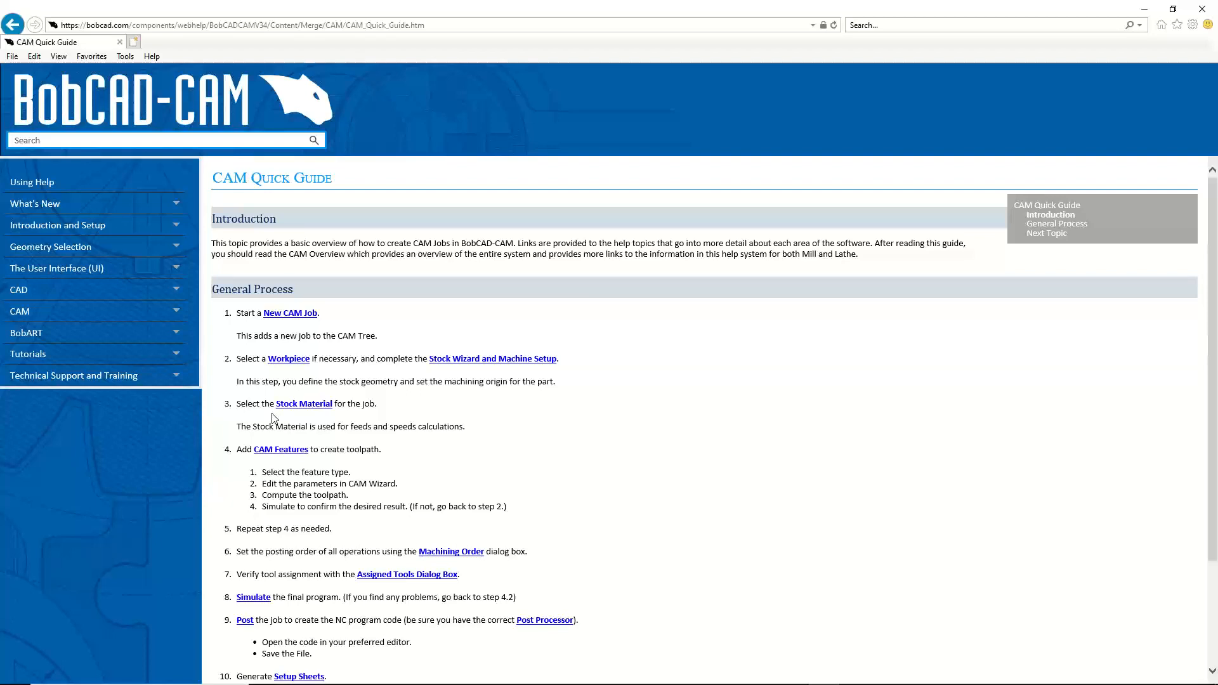
{"action": "scroll", "coordinate": [380, 463], "scroll_direction": "down", "scroll_amount": 2}
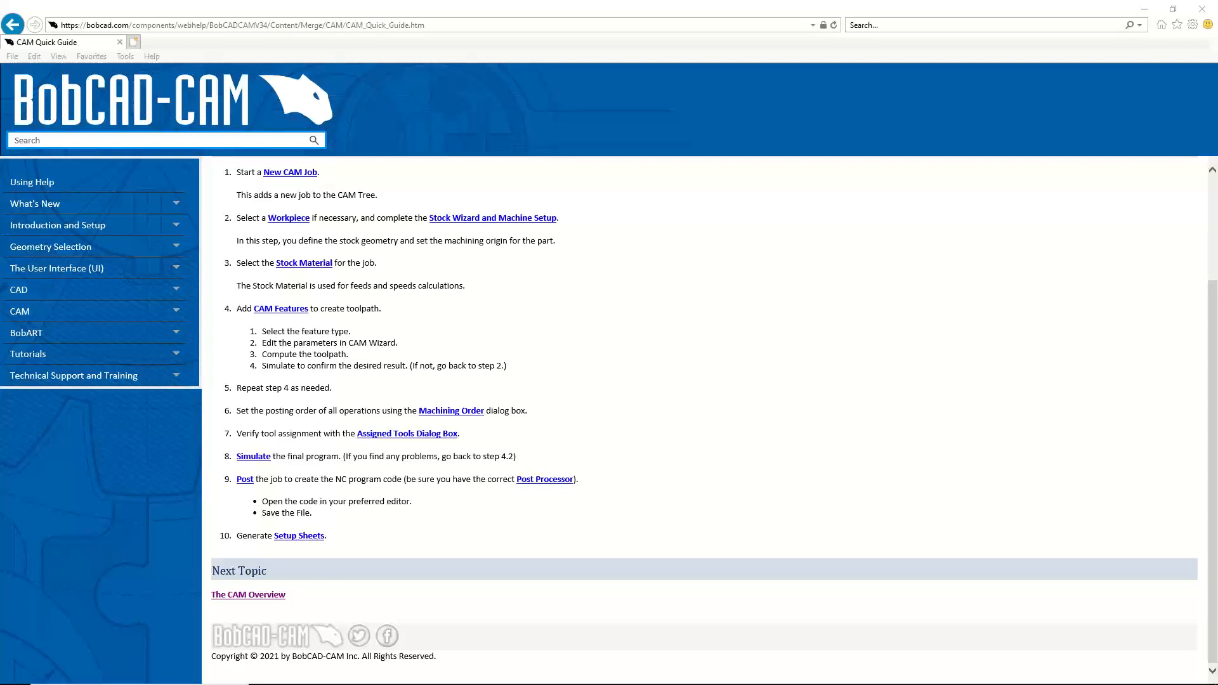
{"action": "scroll", "coordinate": [575, 479], "scroll_direction": "up", "scroll_amount": 3}
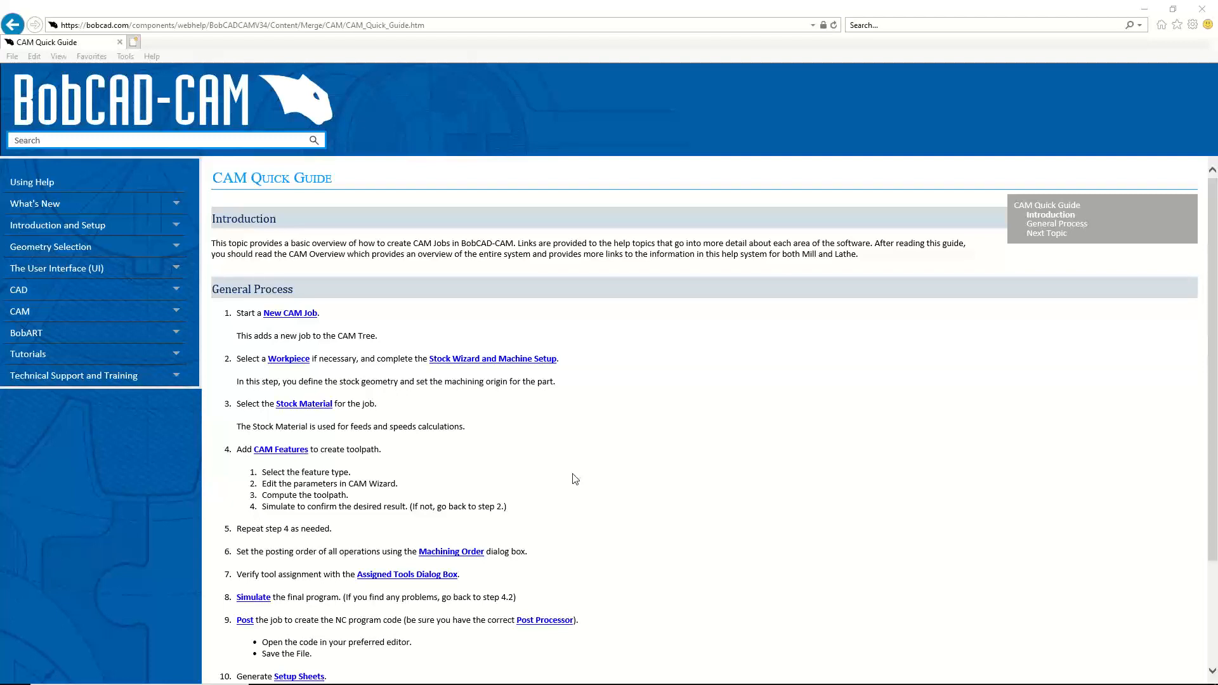
Open the New CAM Job help topic and read how to access the Machining Job dialog.
{"action": "left_click", "coordinate": [296, 314]}
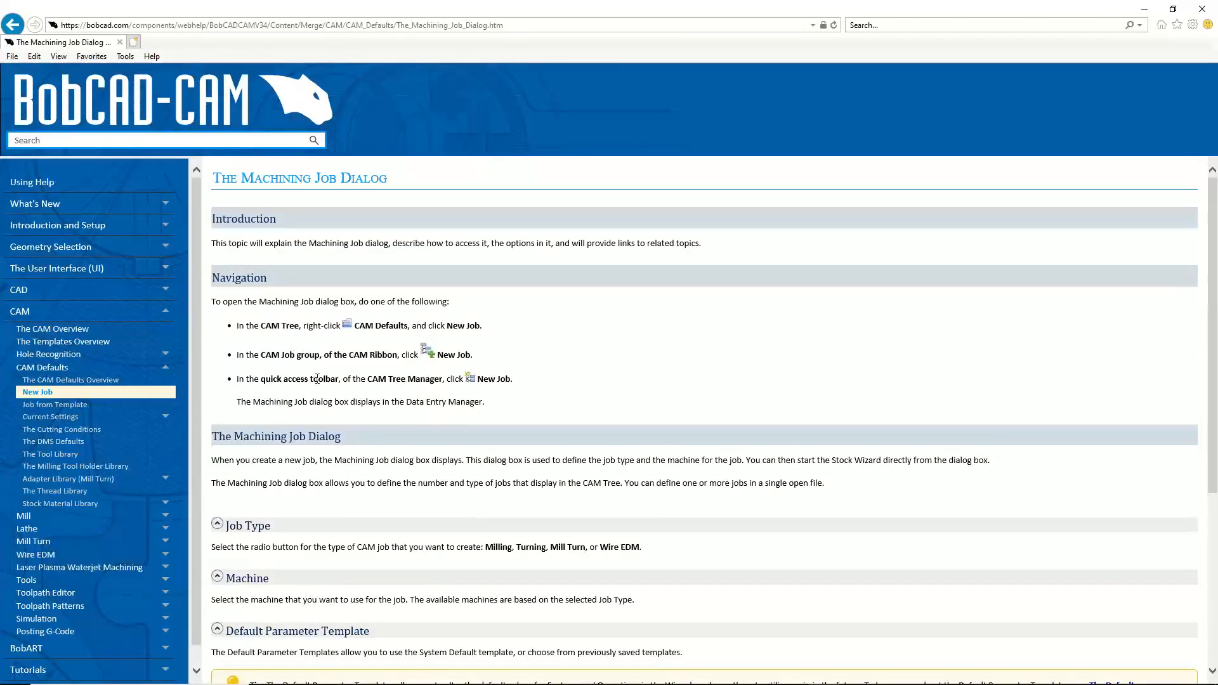
{"action": "left_click_drag", "start_coordinate": [480, 405], "coordinate": [217, 303]}
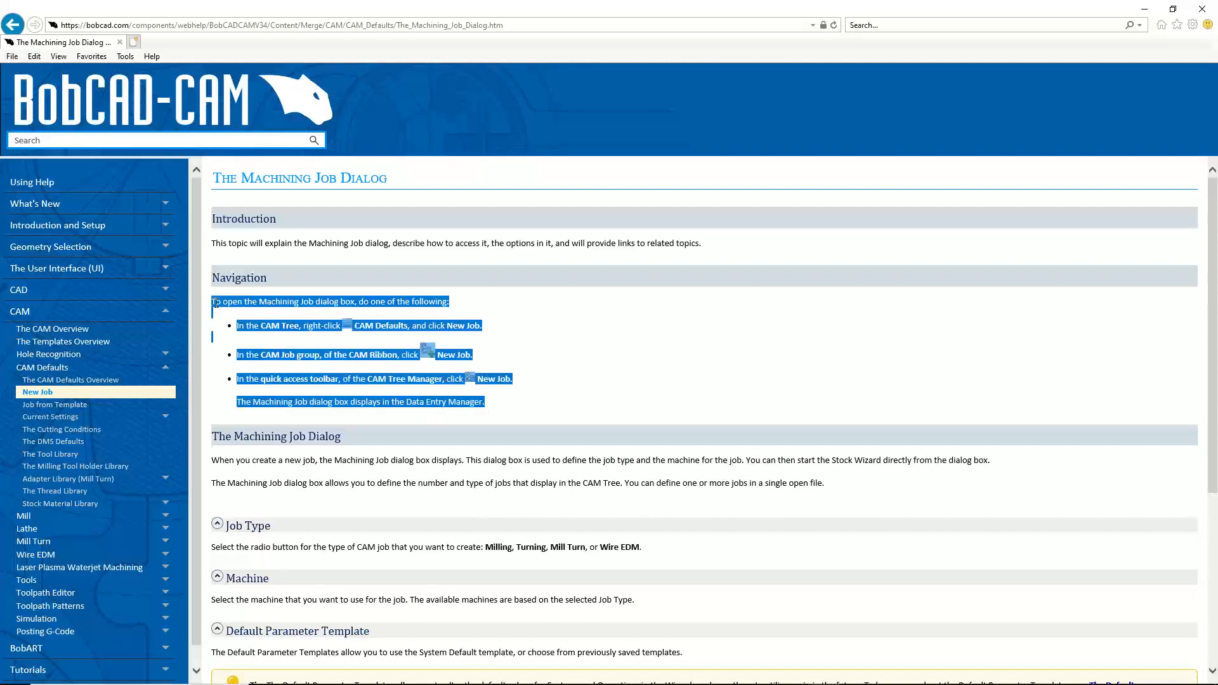
{"action": "left_click", "coordinate": [531, 368]}
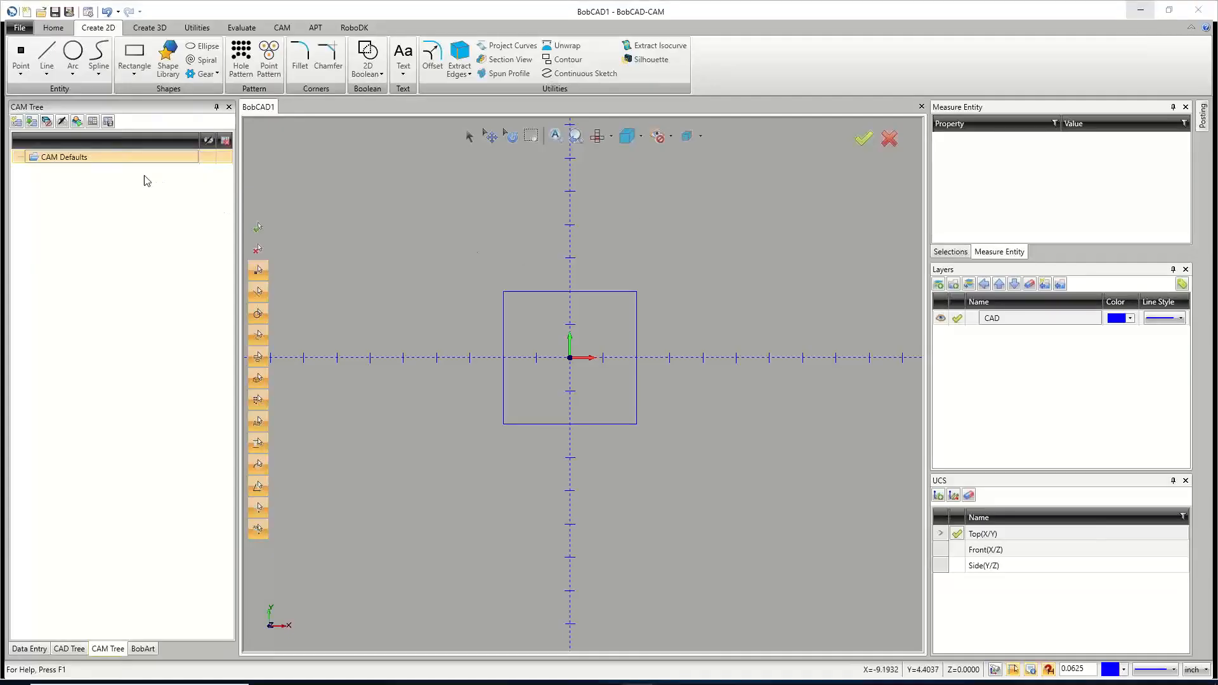
Switch back to BobCAD-CAM and start a new CAM job.
{"action": "right_click", "coordinate": [88, 157]}
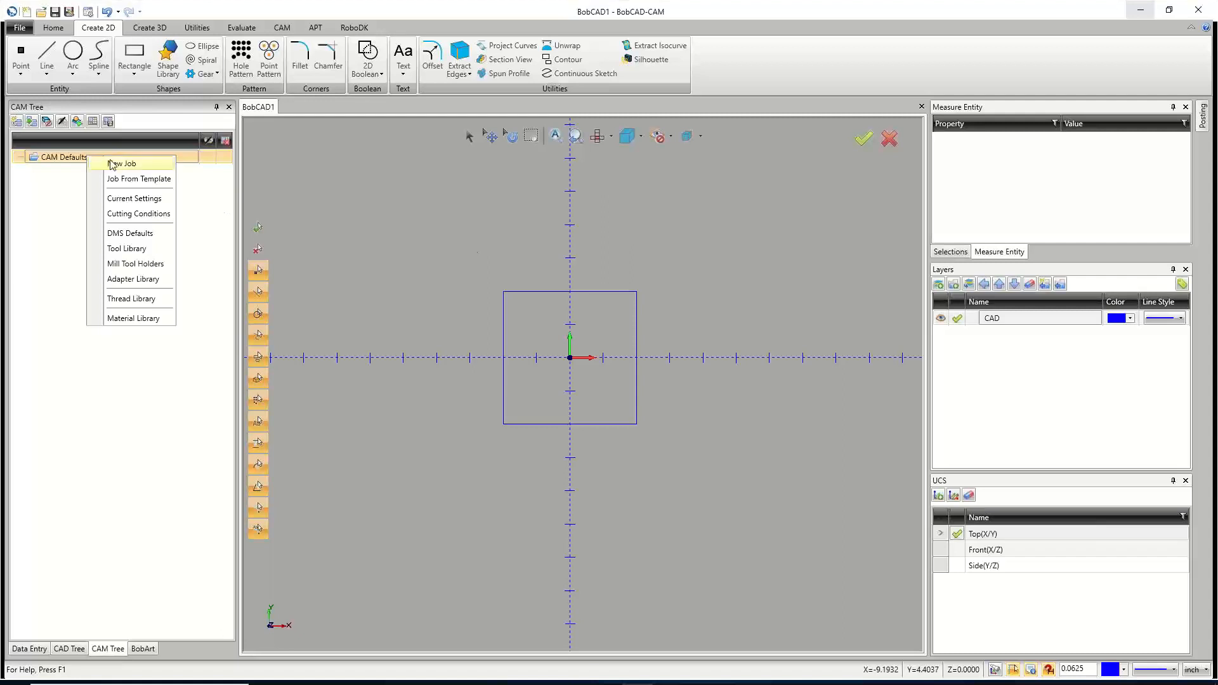
{"action": "left_click", "coordinate": [48, 208]}
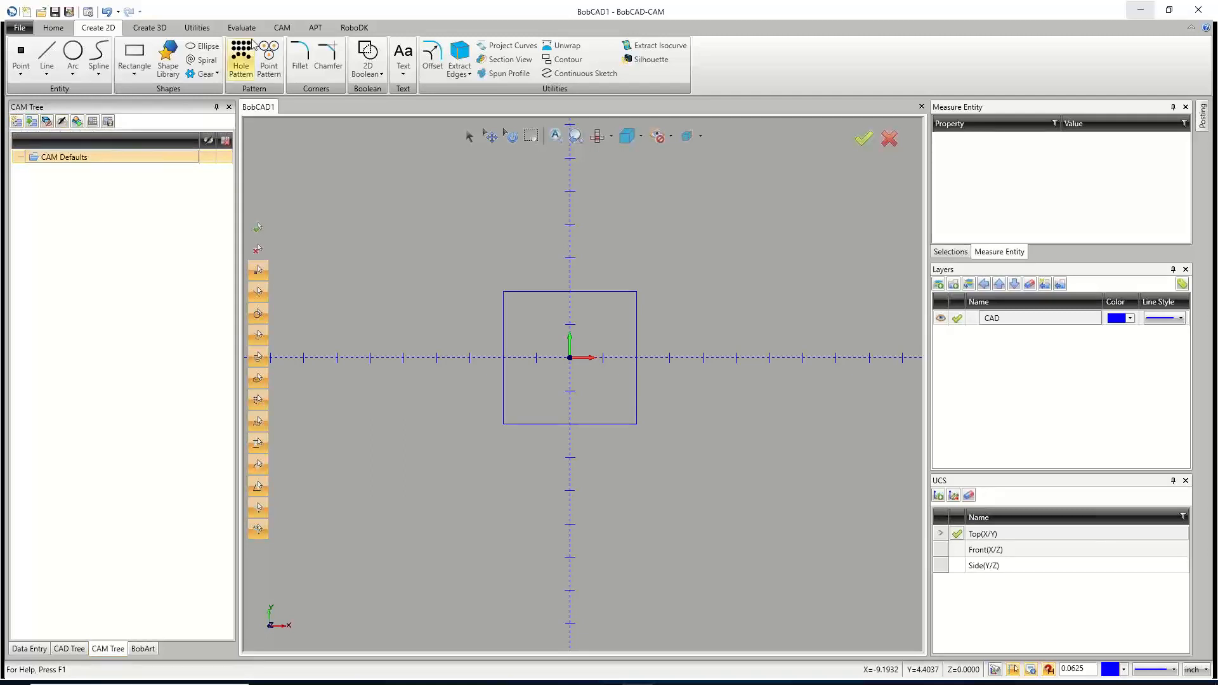
{"action": "left_click", "coordinate": [282, 29]}
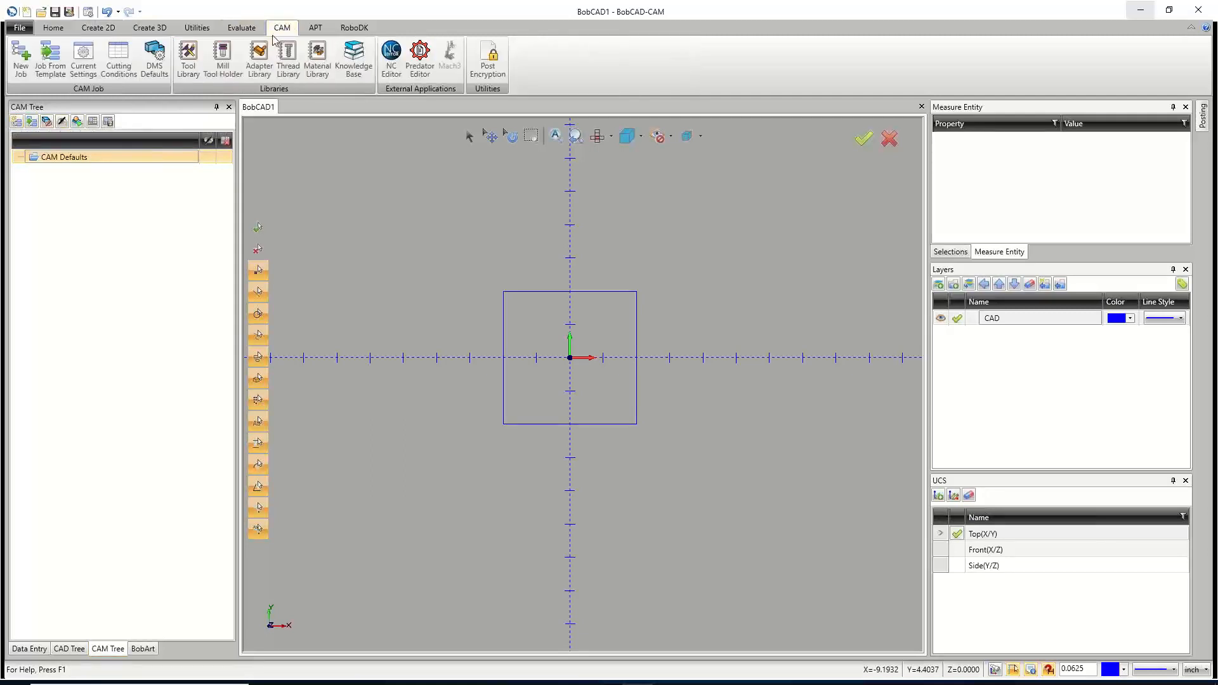
{"action": "left_click", "coordinate": [21, 63]}
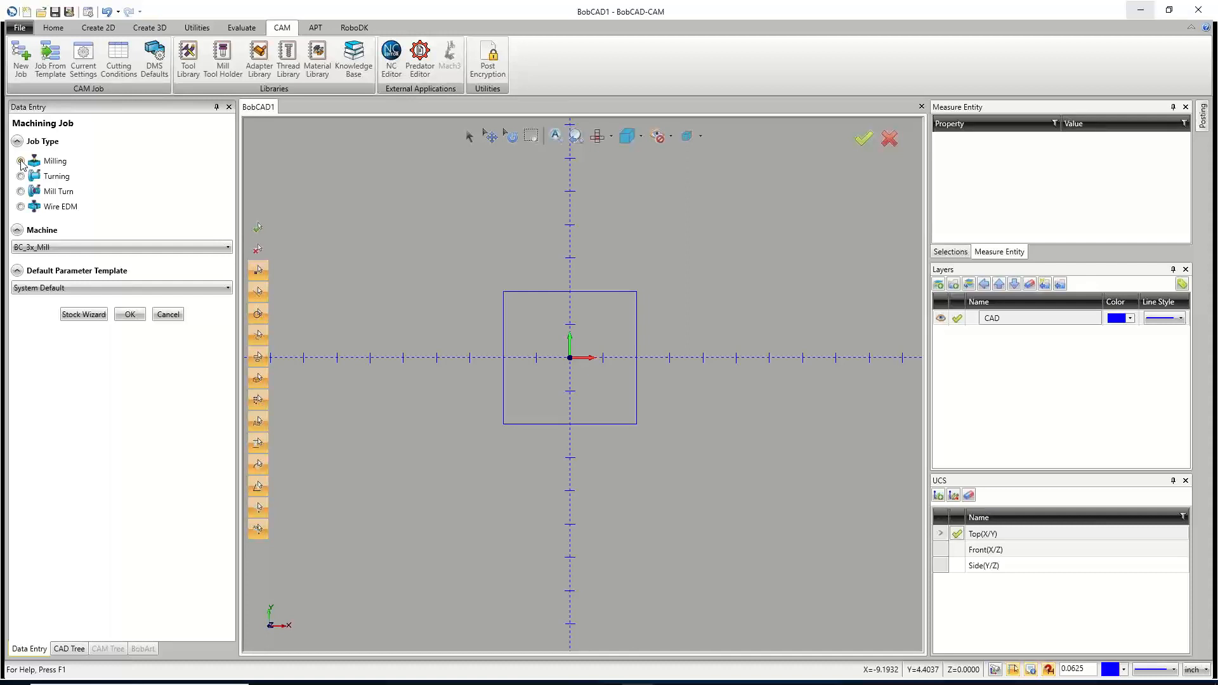
Browse the available machines and set the job's machine to BC_3x_Plasma.
{"action": "left_click", "coordinate": [50, 248]}
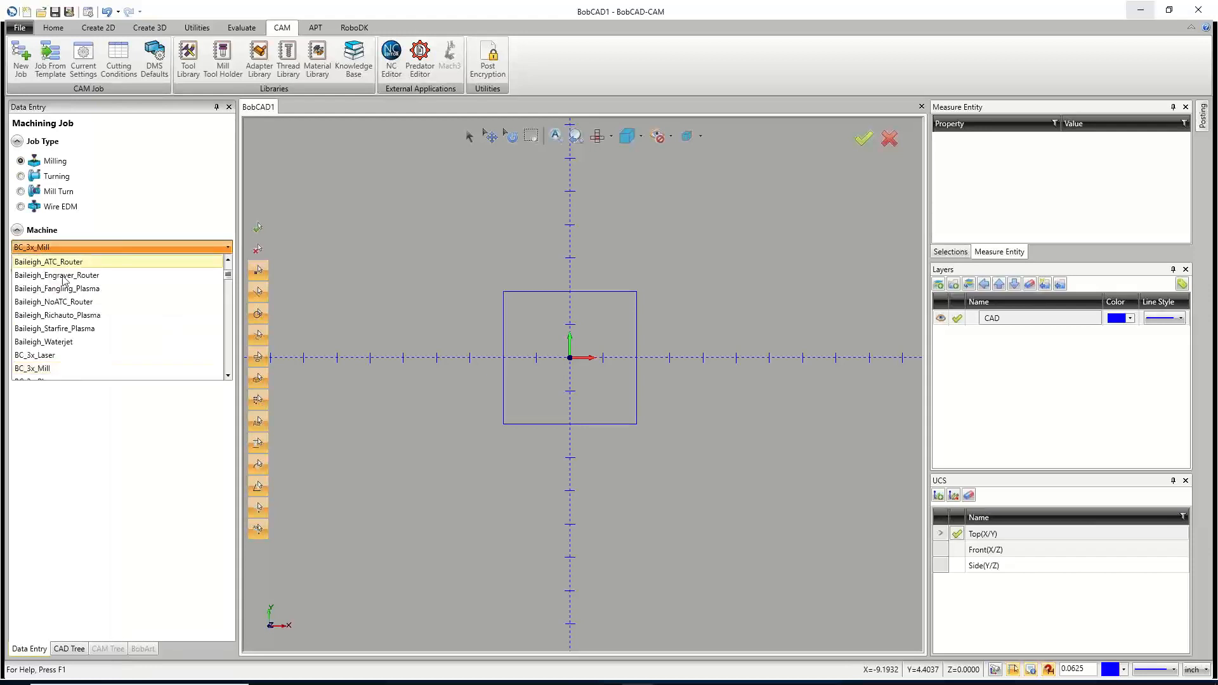
{"action": "scroll", "coordinate": [67, 295], "scroll_direction": "down", "scroll_amount": 2}
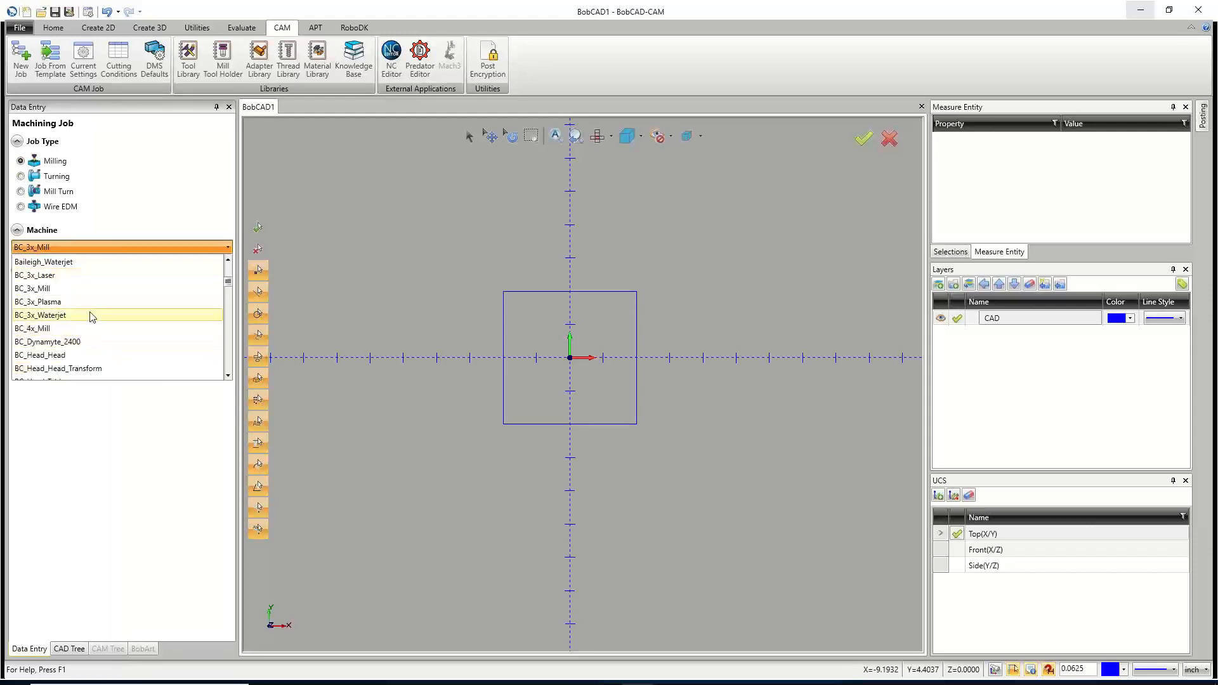
{"action": "scroll", "coordinate": [95, 321], "scroll_direction": "up", "scroll_amount": 4}
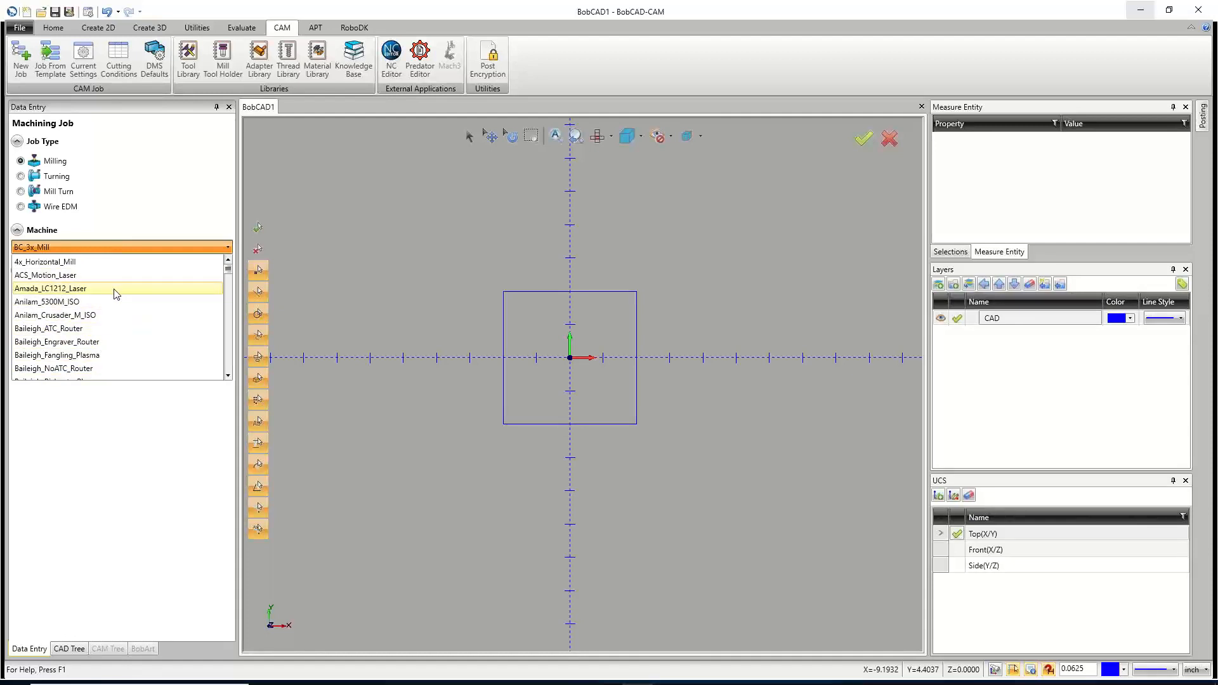
{"action": "scroll", "coordinate": [111, 296], "scroll_direction": "down", "scroll_amount": 1}
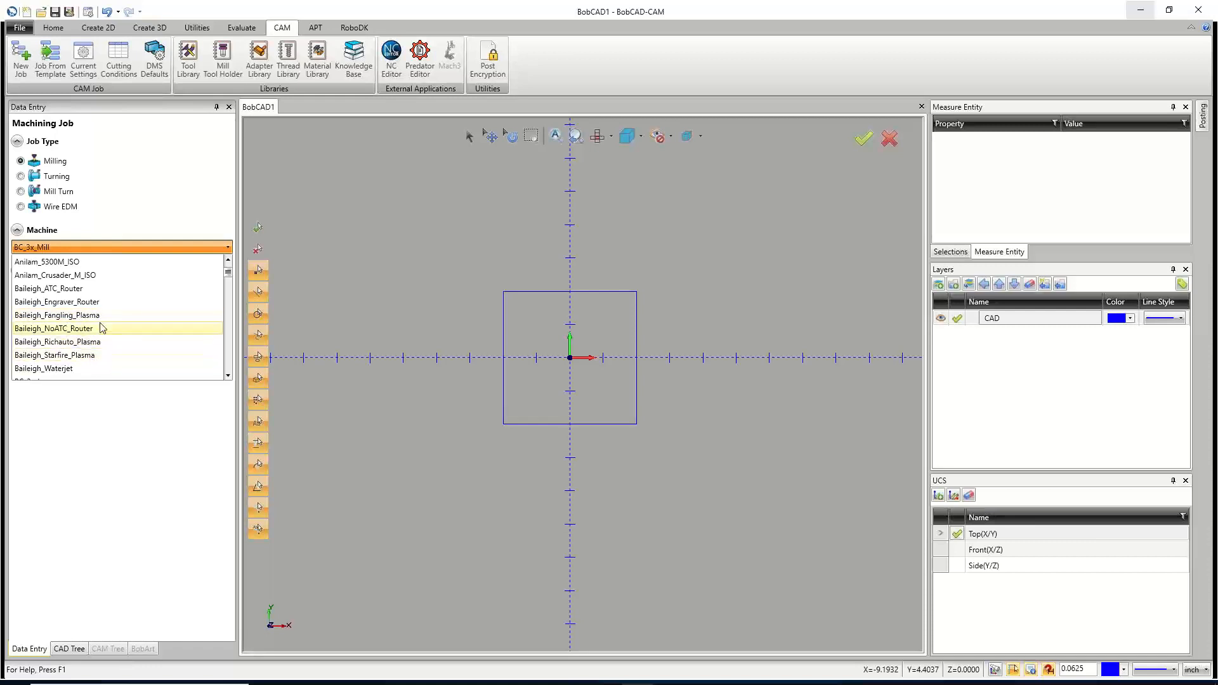
{"action": "scroll", "coordinate": [93, 347], "scroll_direction": "down", "scroll_amount": 1}
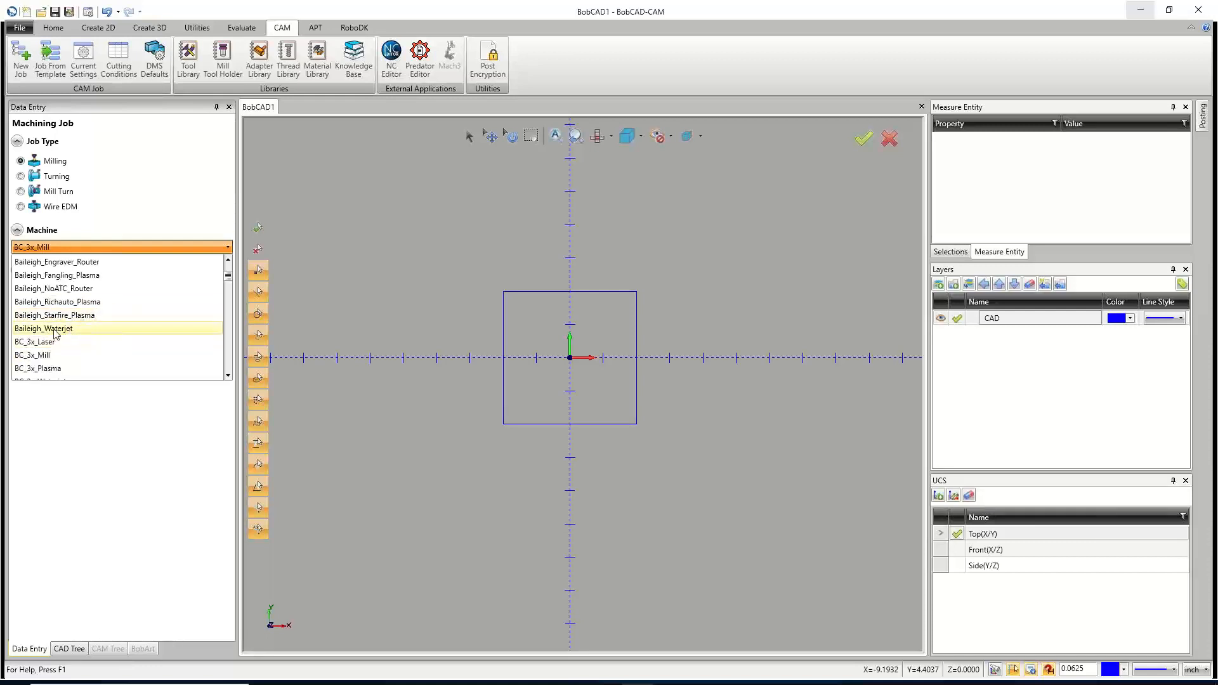
{"action": "scroll", "coordinate": [111, 323], "scroll_direction": "down", "scroll_amount": 1}
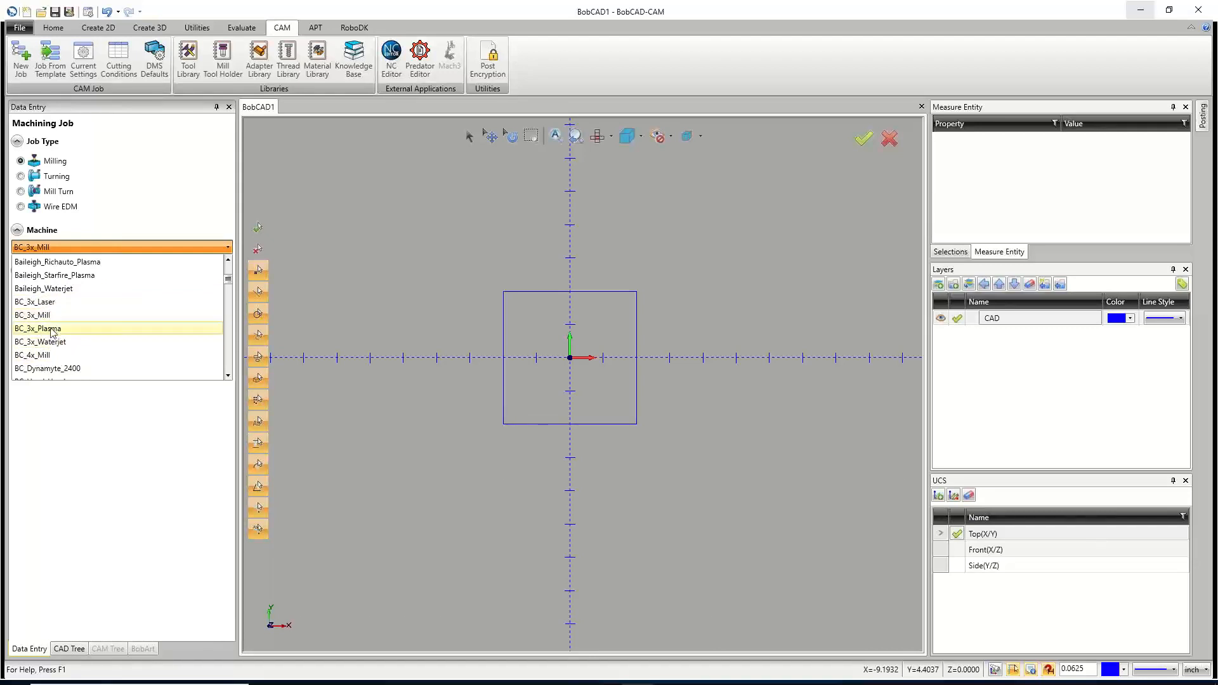
{"action": "scroll", "coordinate": [63, 342], "scroll_direction": "down", "scroll_amount": 2}
{"action": "scroll", "coordinate": [64, 340], "scroll_direction": "down", "scroll_amount": 3}
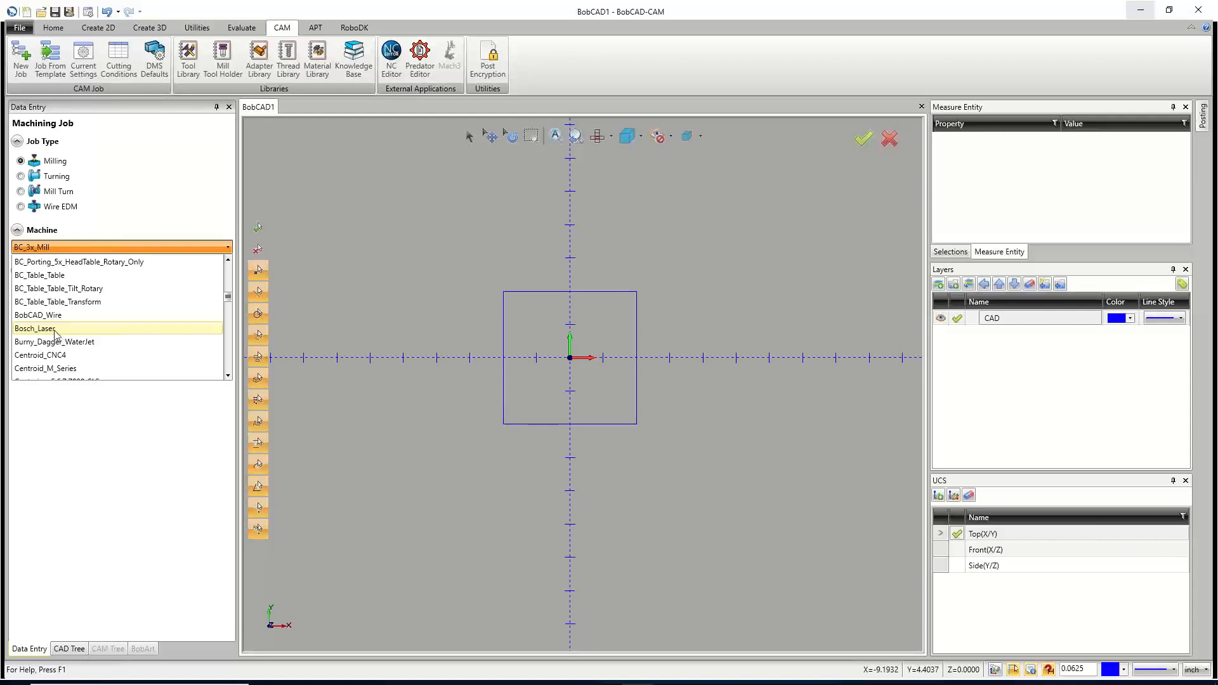
{"action": "scroll", "coordinate": [57, 330], "scroll_direction": "up", "scroll_amount": 5}
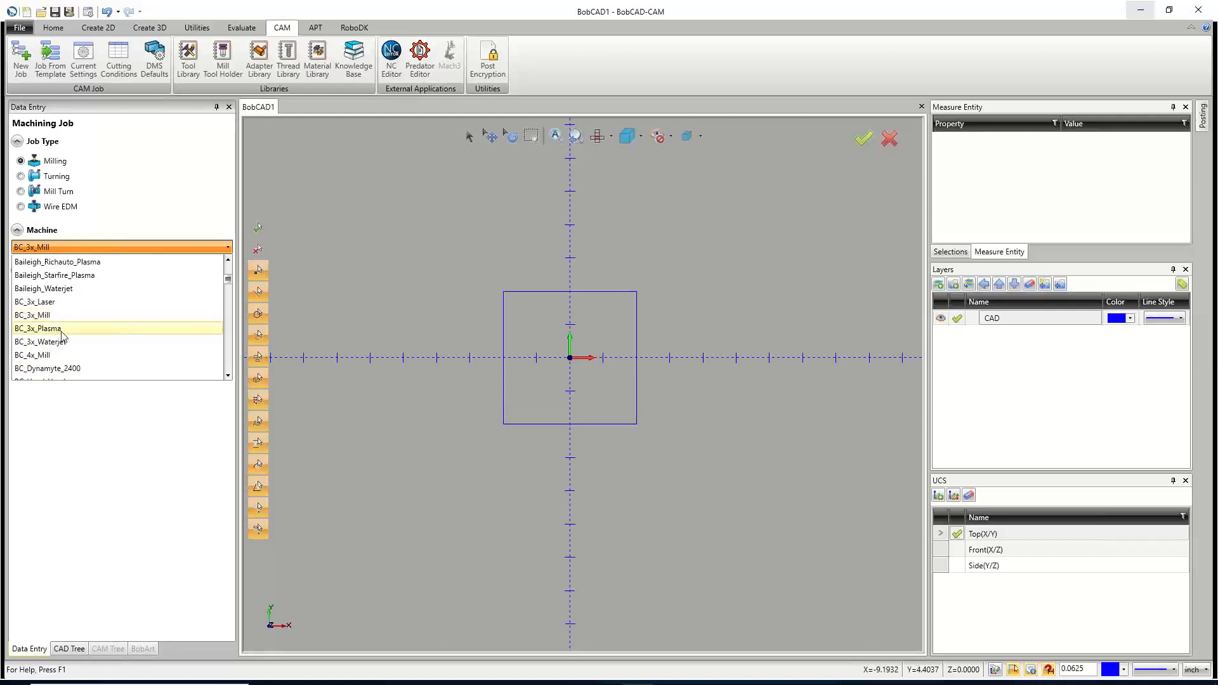
{"action": "left_click", "coordinate": [51, 329]}
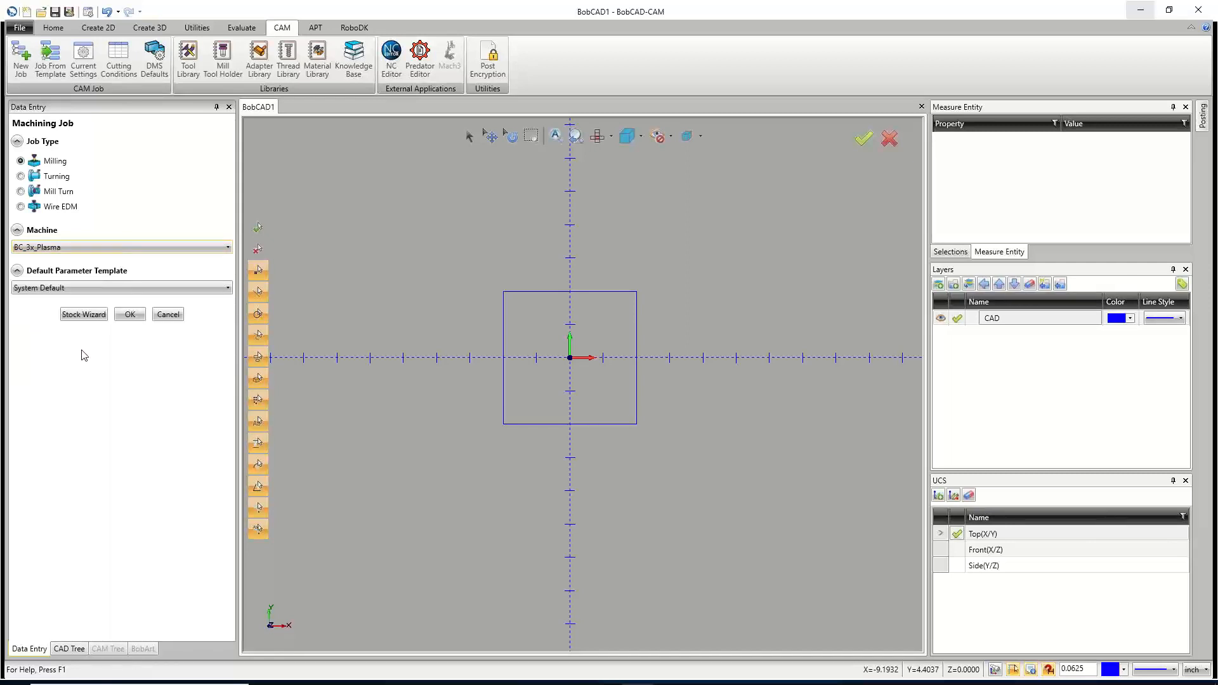
Define the rectangular stock with dimensions X 6, Y 6 and Z 0.125 in, leaving the workpiece geometry empty.
{"action": "left_click", "coordinate": [84, 315]}
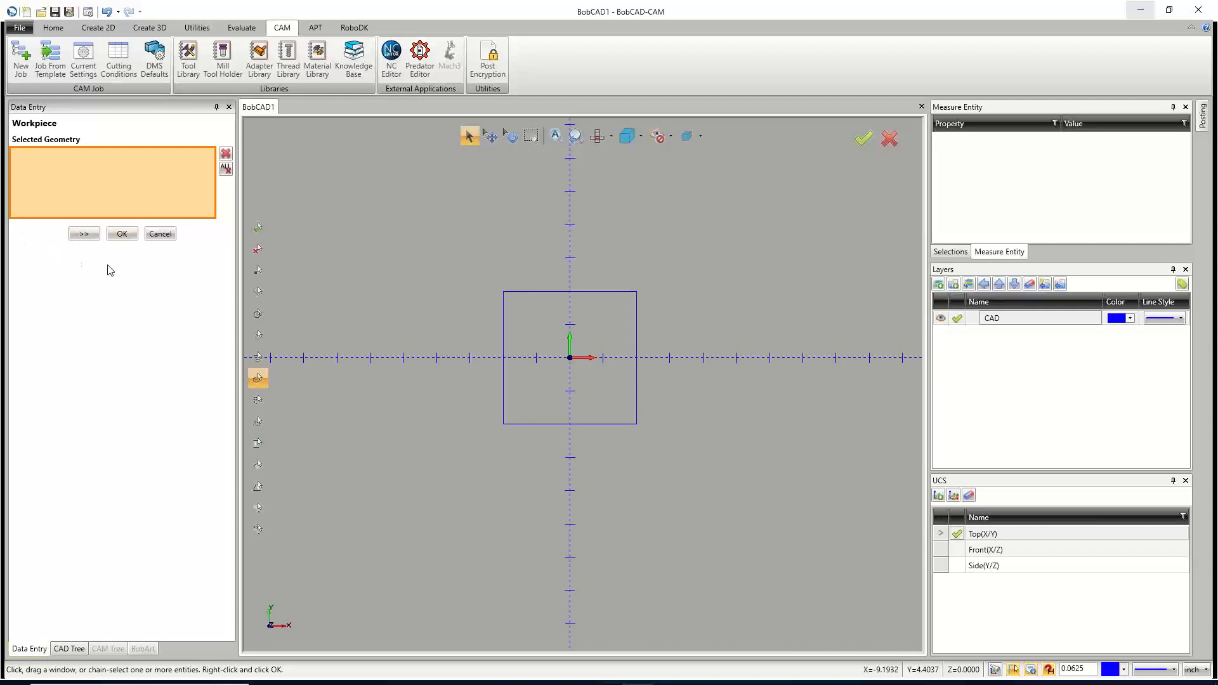
{"action": "left_click", "coordinate": [87, 236]}
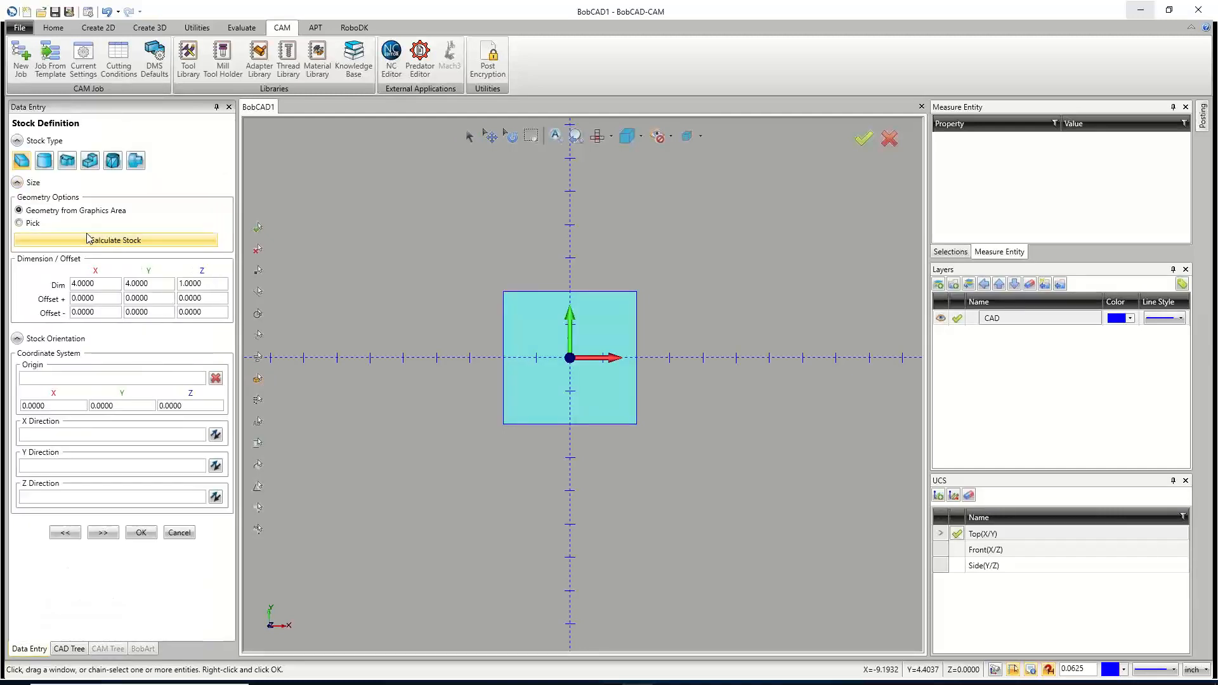
{"action": "left_click_drag", "start_coordinate": [95, 285], "coordinate": [24, 296]}
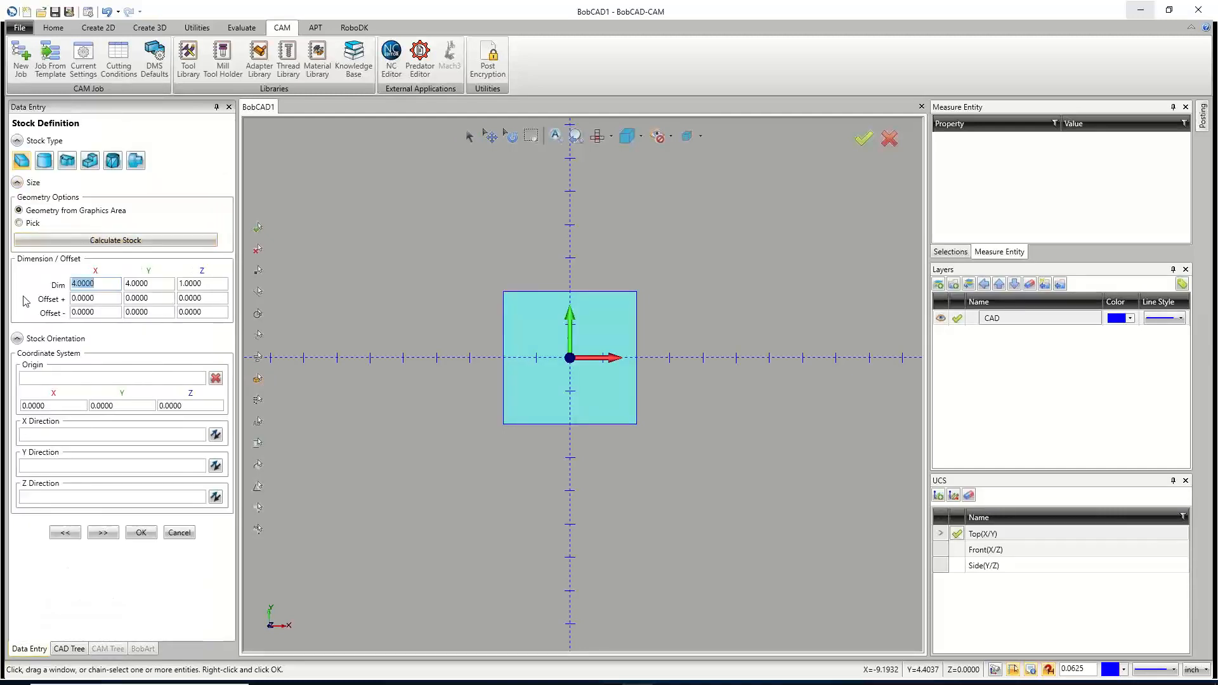
{"action": "type", "text": "6"}
{"action": "key", "text": "Tab"}
{"action": "type", "text": "6"}
{"action": "key", "text": "Tab"}
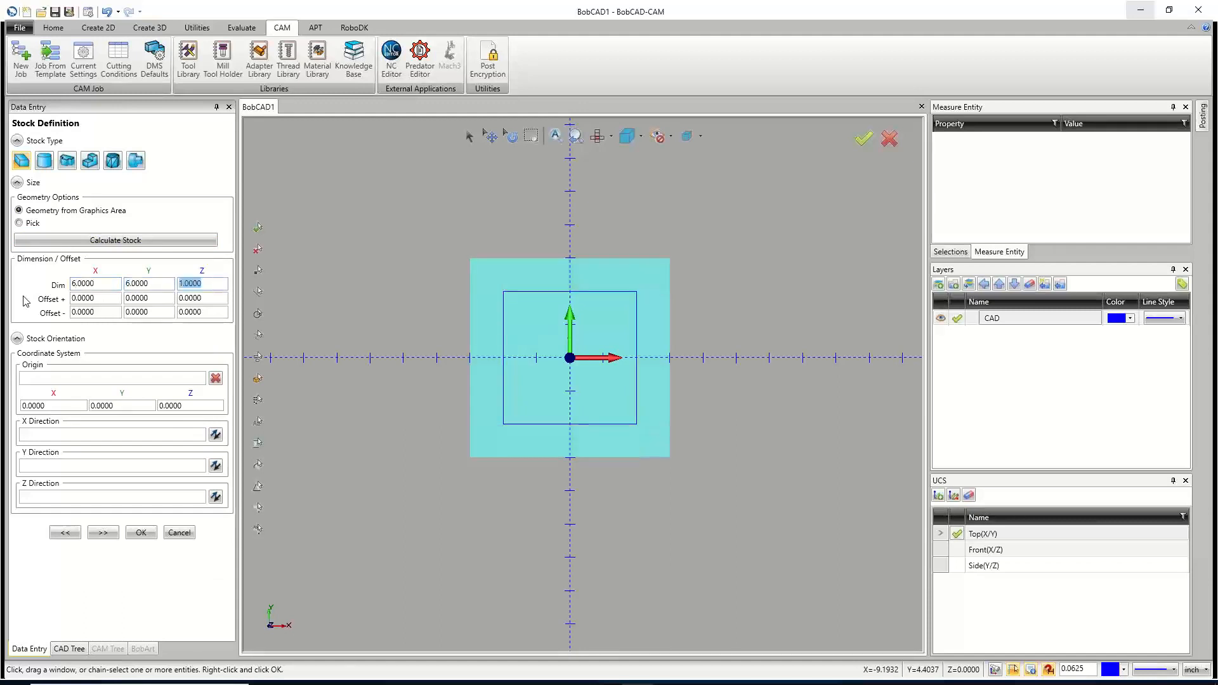
{"action": "type", "text": ".125"}
{"action": "left_click", "coordinate": [103, 533]}
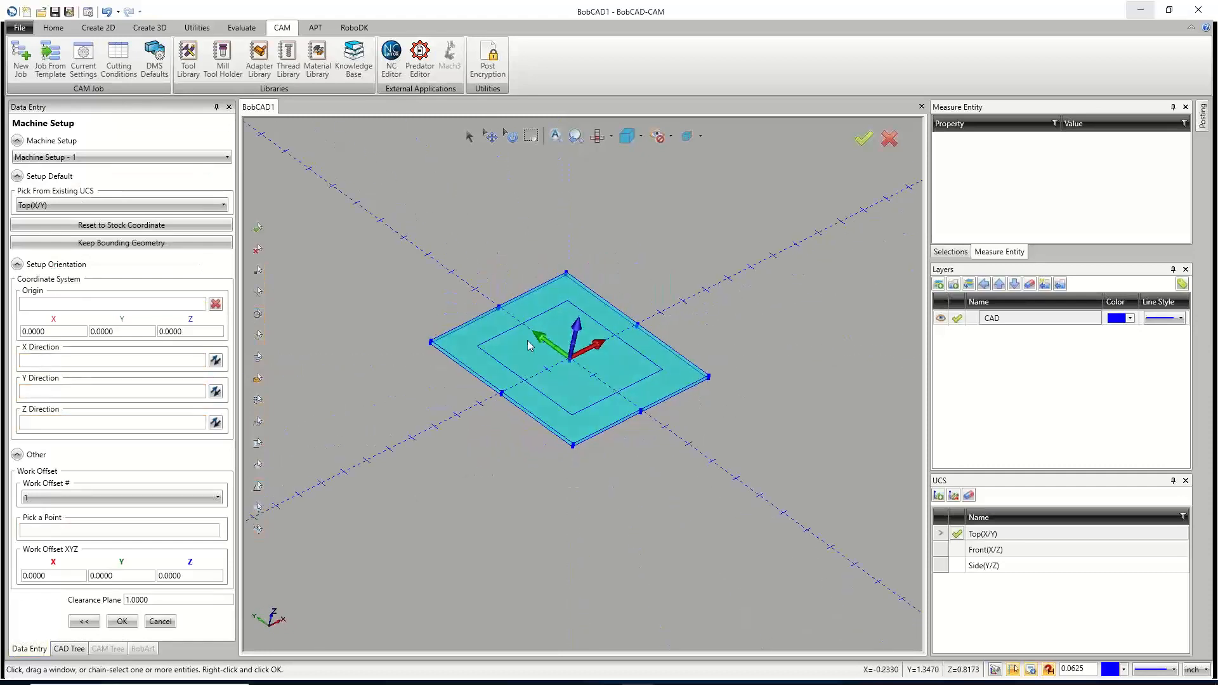
Accept Machine Setup - 1 with its default origin and settings, and hide the stock.
{"action": "scroll", "coordinate": [577, 368], "scroll_direction": "up", "scroll_amount": 5}
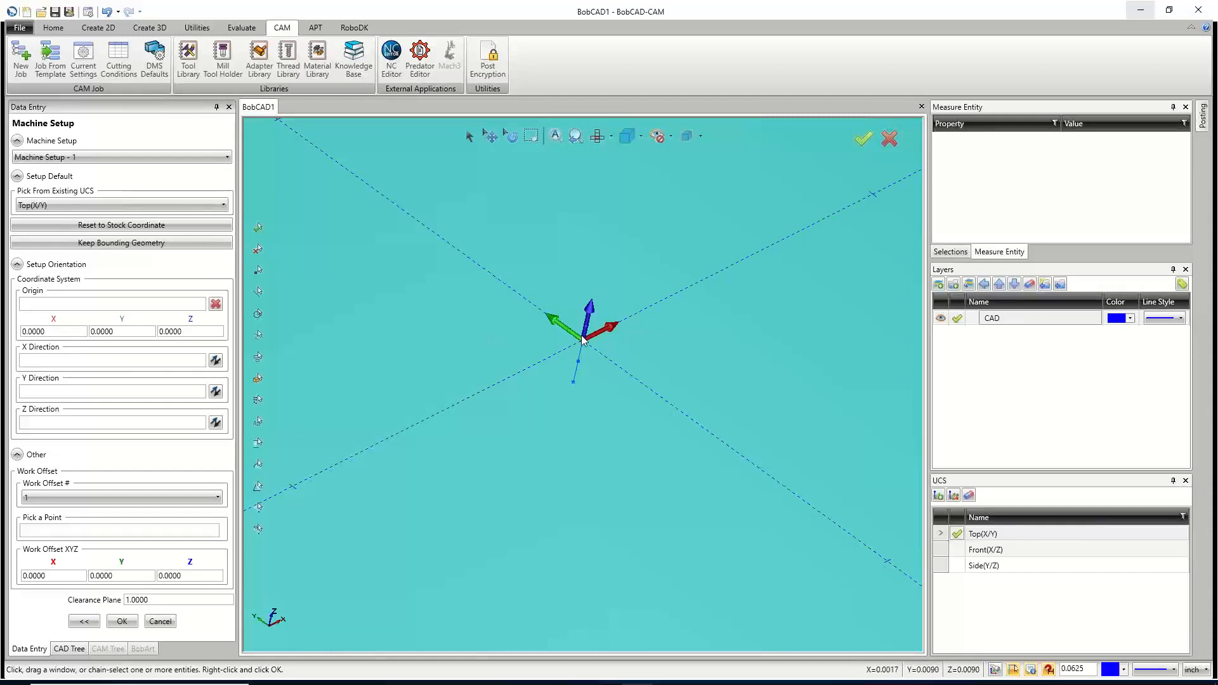
{"action": "scroll", "coordinate": [574, 336], "scroll_direction": "down", "scroll_amount": 4}
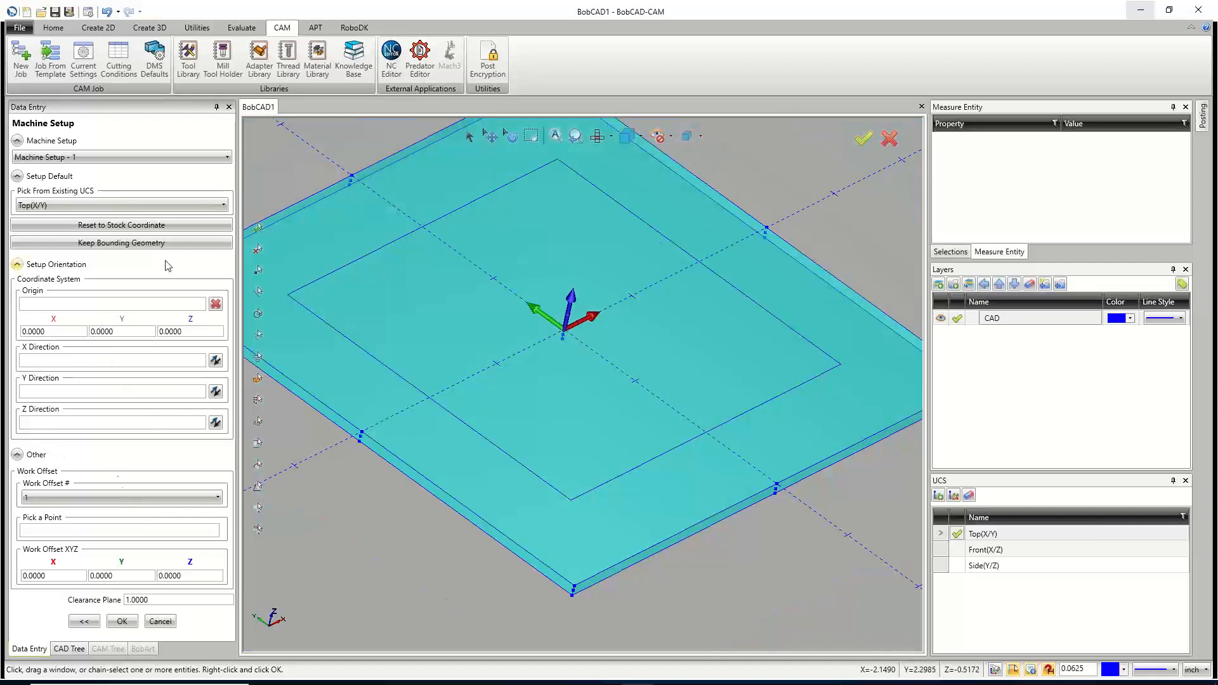
{"action": "left_click", "coordinate": [122, 621]}
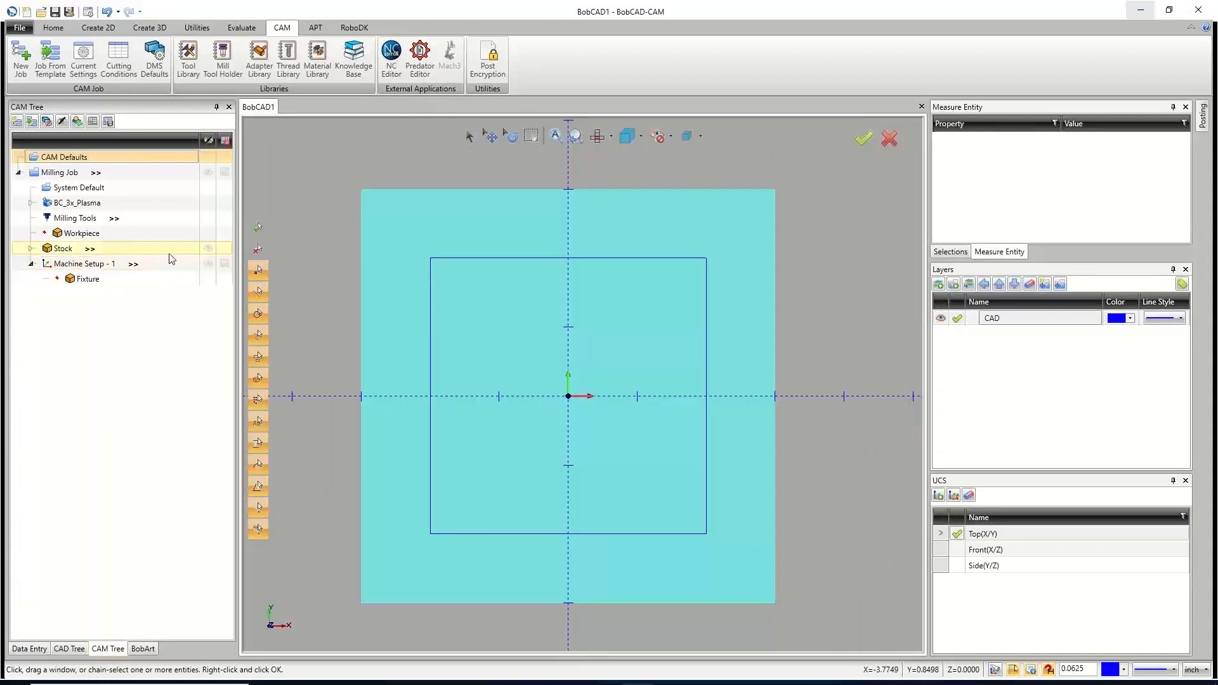
{"action": "left_click", "coordinate": [205, 251]}
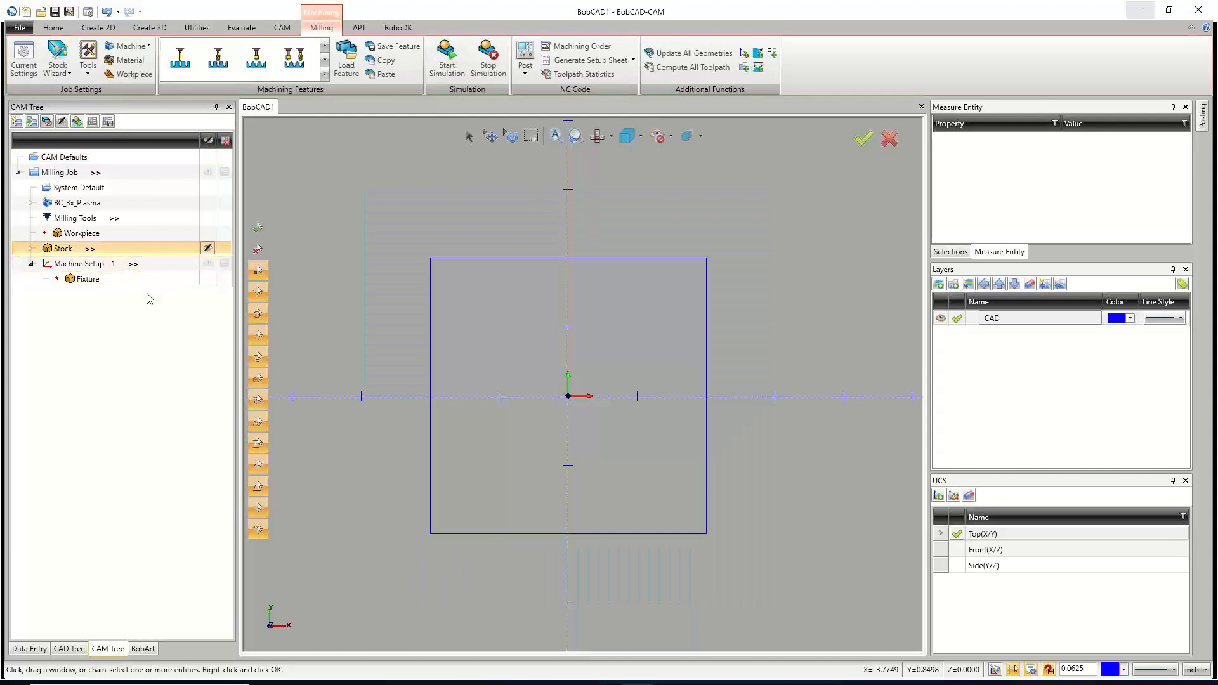
Add a Mill 2 Axis feature to Machine Setup - 1 and chain-select the whole square as its geometry.
{"action": "right_click", "coordinate": [100, 266]}
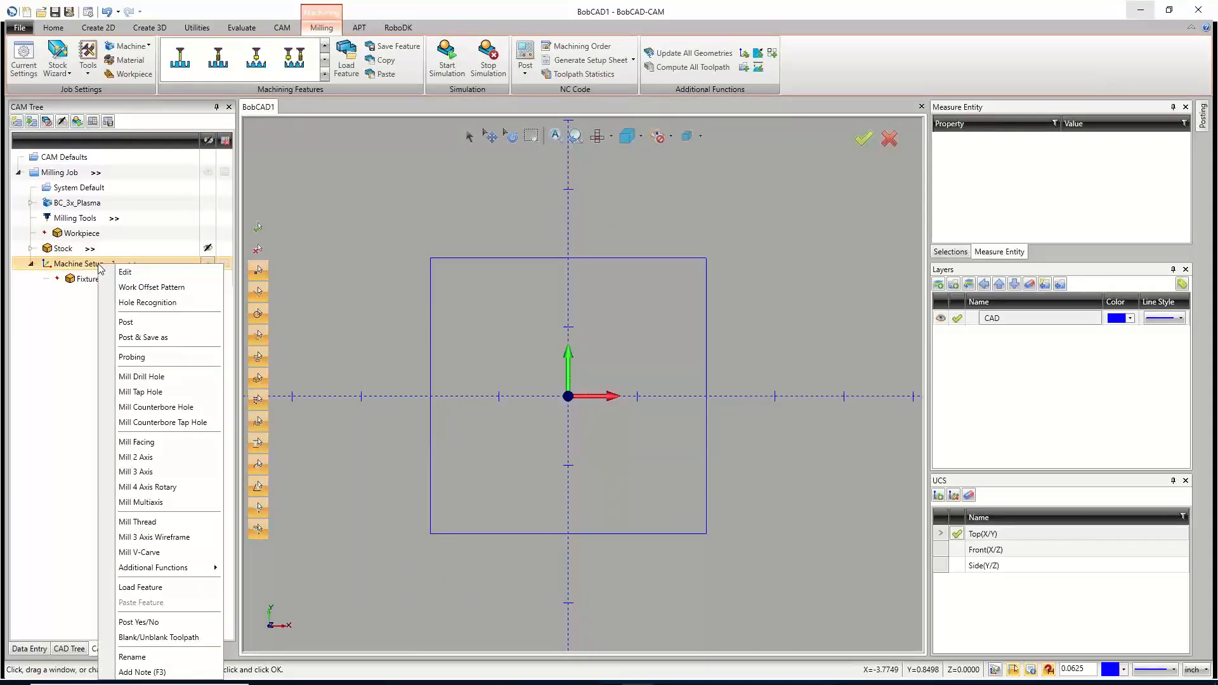
{"action": "left_click", "coordinate": [160, 460]}
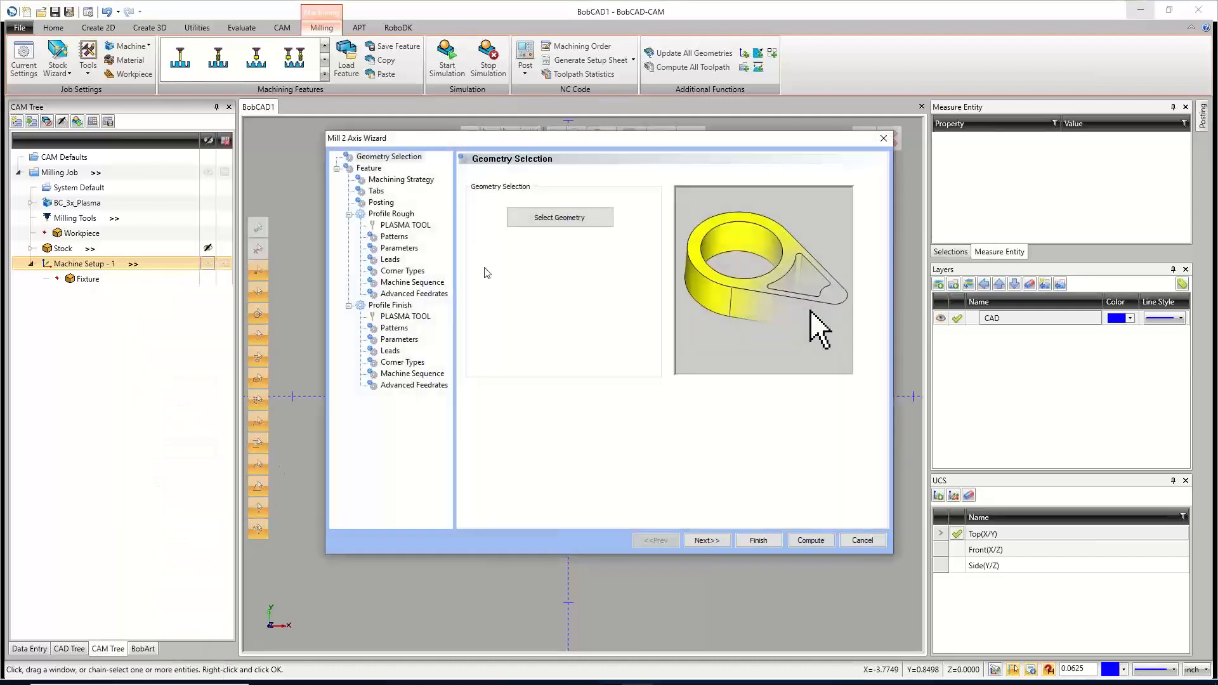
{"action": "left_click", "coordinate": [526, 222]}
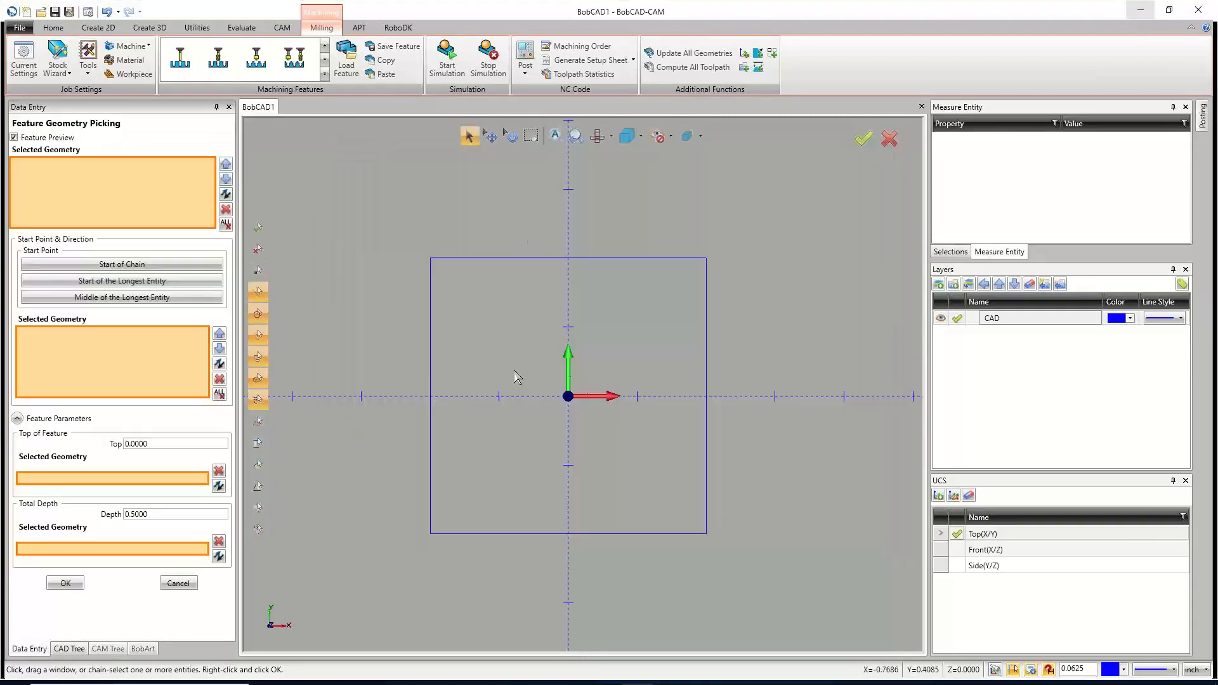
{"action": "left_click", "coordinate": [432, 419], "text": "shift"}
{"action": "left_click", "coordinate": [453, 422]}
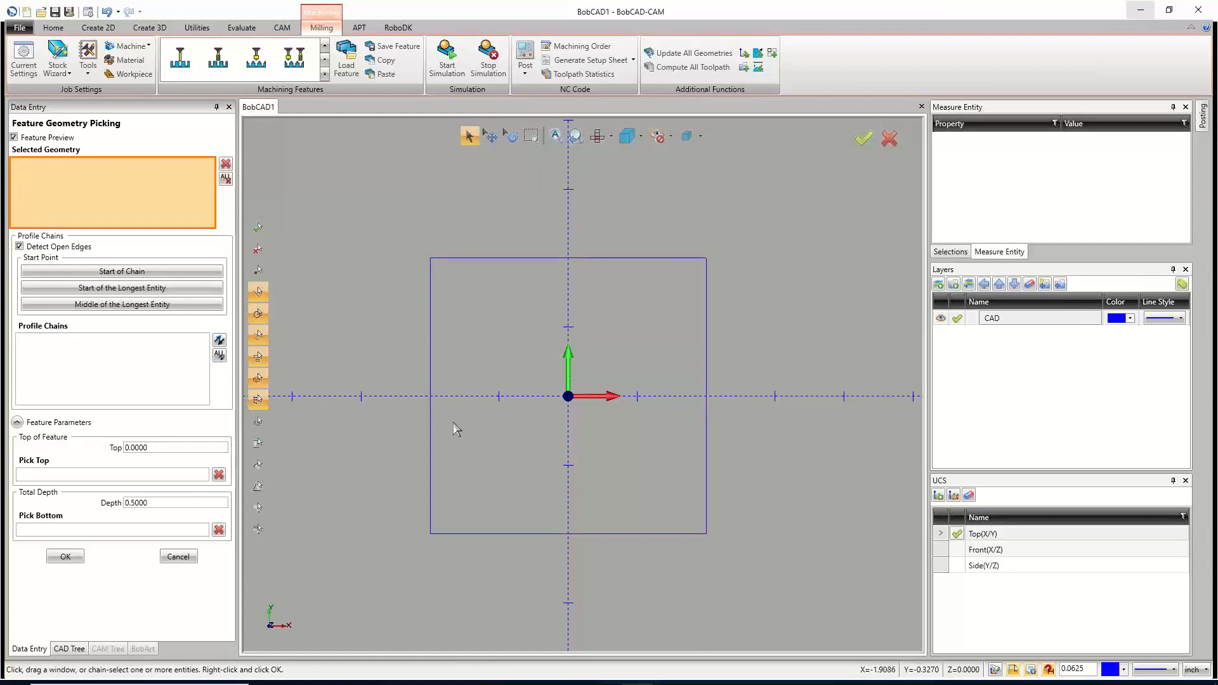
{"action": "left_click", "coordinate": [428, 412], "text": "shift"}
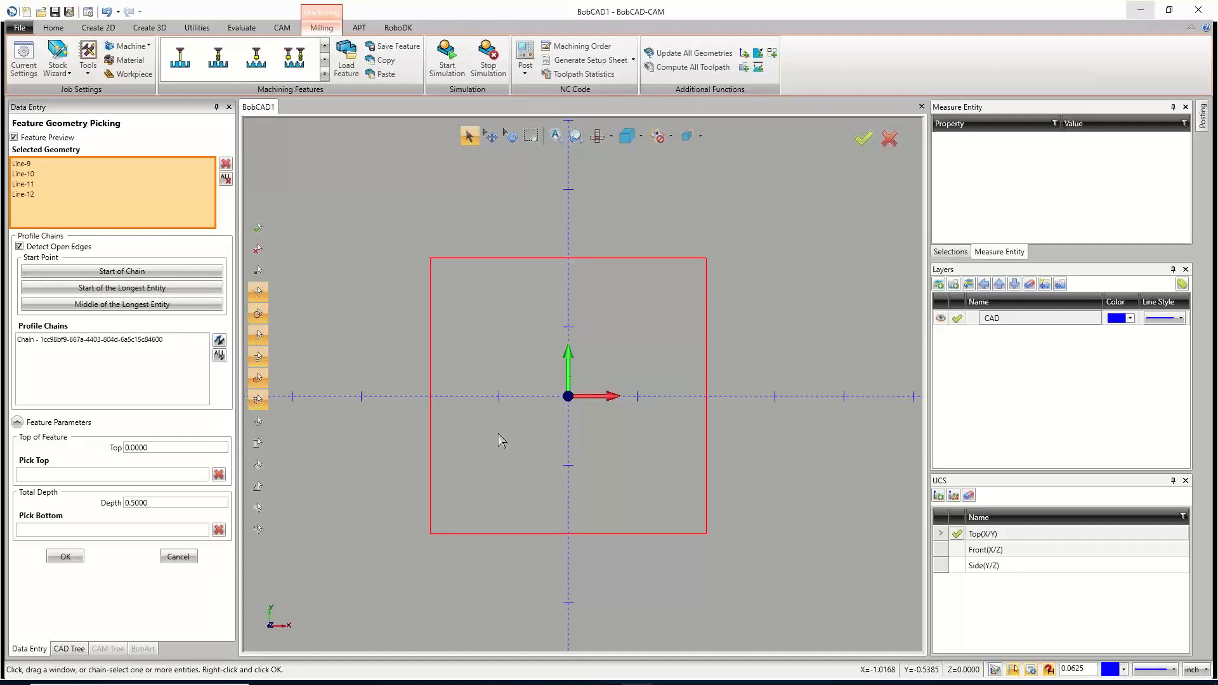
Move the profile chain's start point to the square's upper-left corner and accept the feature geometry.
{"action": "left_click", "coordinate": [81, 338]}
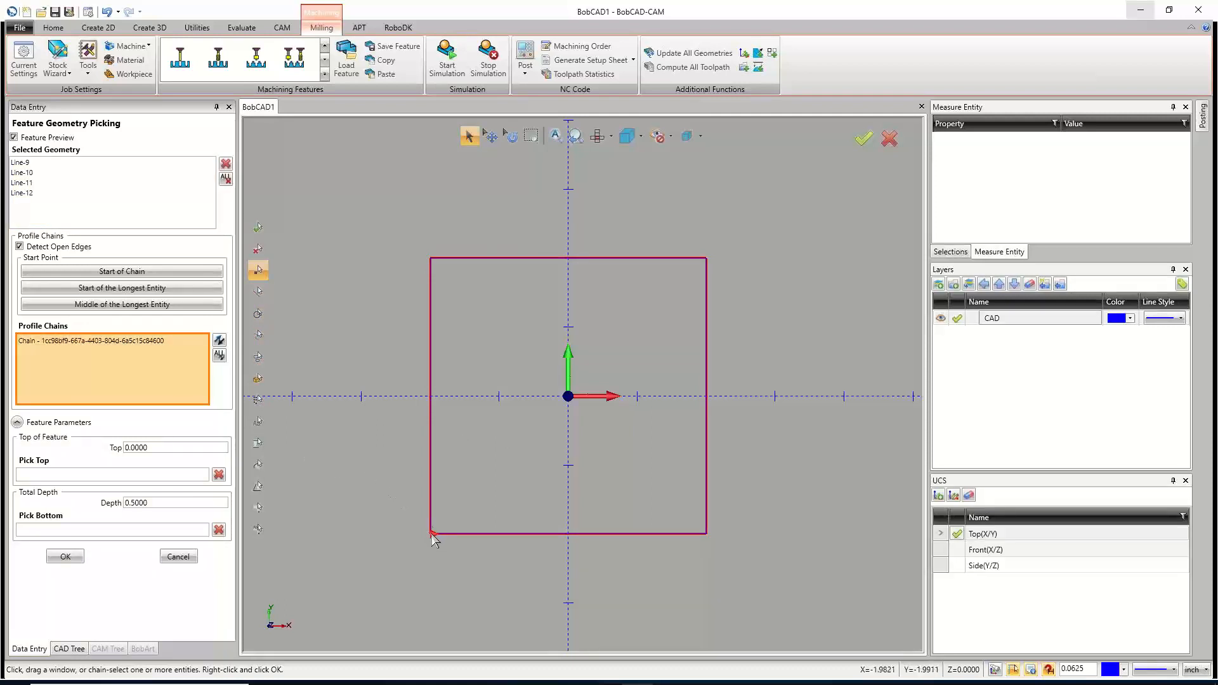
{"action": "left_click", "coordinate": [433, 399]}
{"action": "left_click", "coordinate": [430, 260]}
{"action": "double_click", "coordinate": [151, 502]}
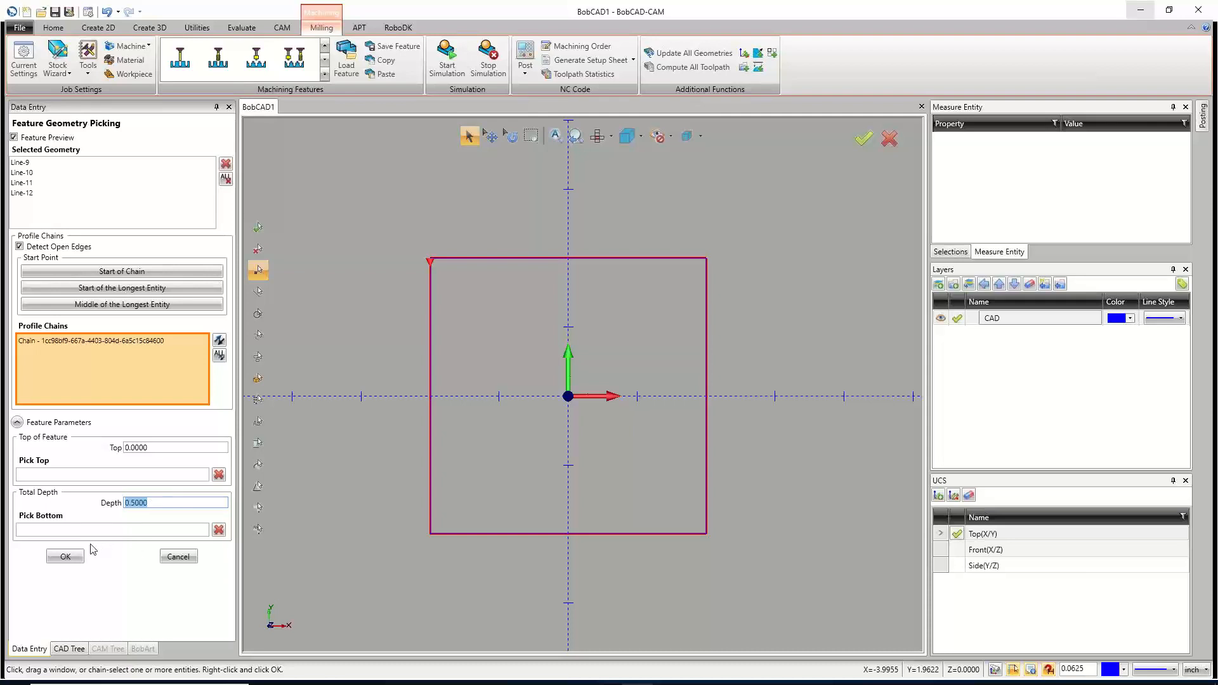
{"action": "left_click", "coordinate": [66, 557]}
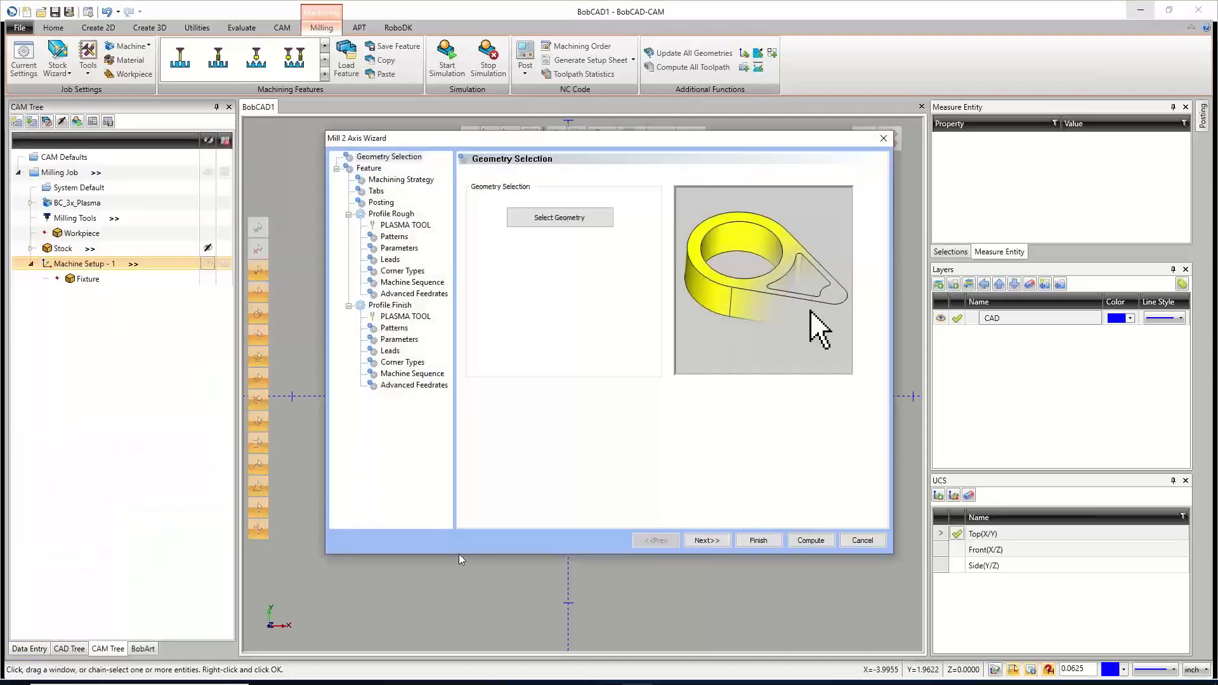
Remove the Profile Rough operation from the feature's machining strategy, keeping only Profile Finish.
{"action": "left_click", "coordinate": [715, 542]}
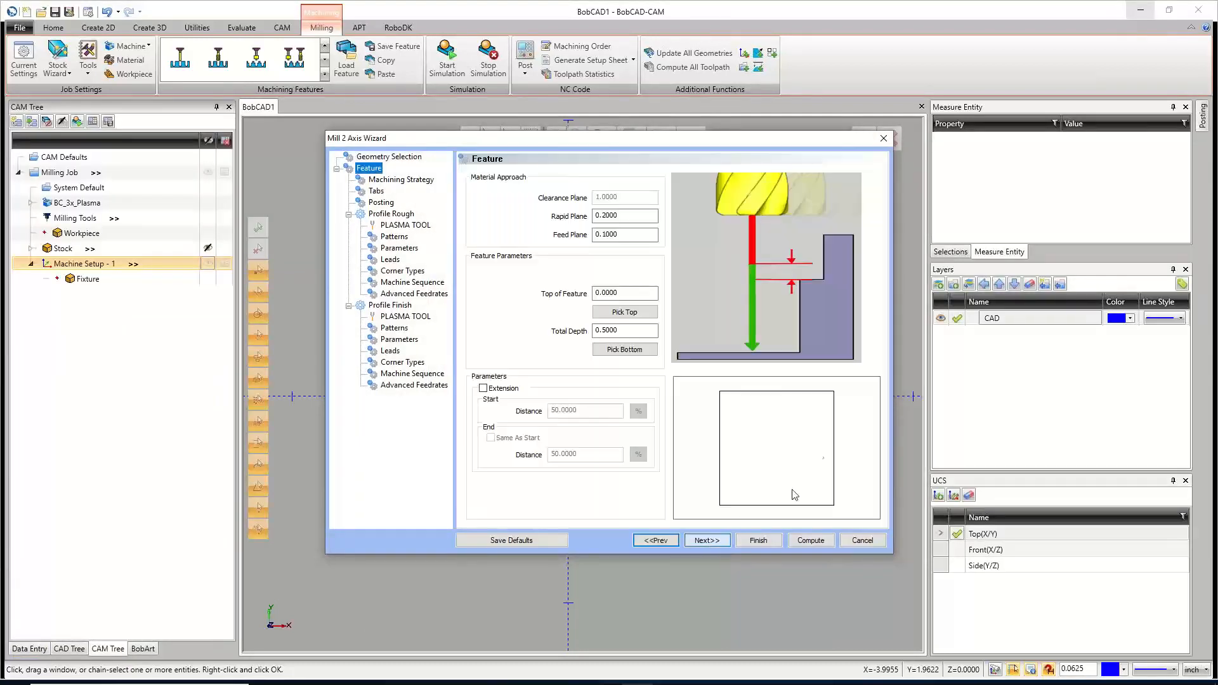
{"action": "left_click", "coordinate": [612, 330]}
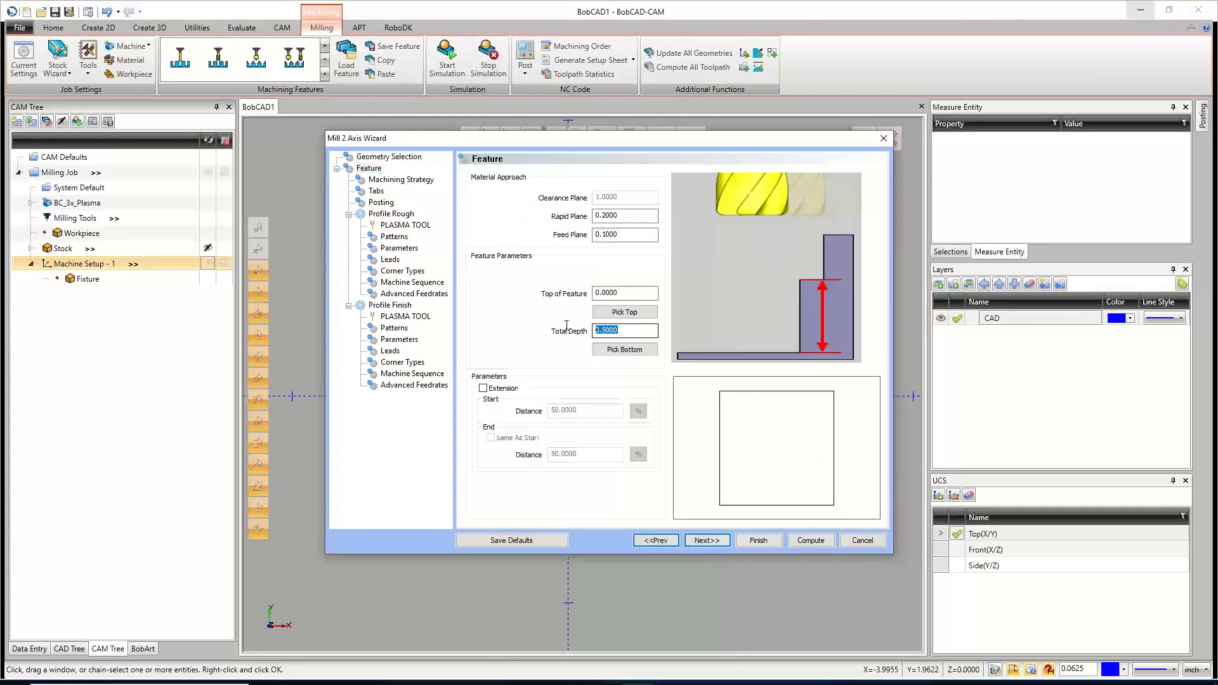
{"action": "left_click", "coordinate": [712, 541]}
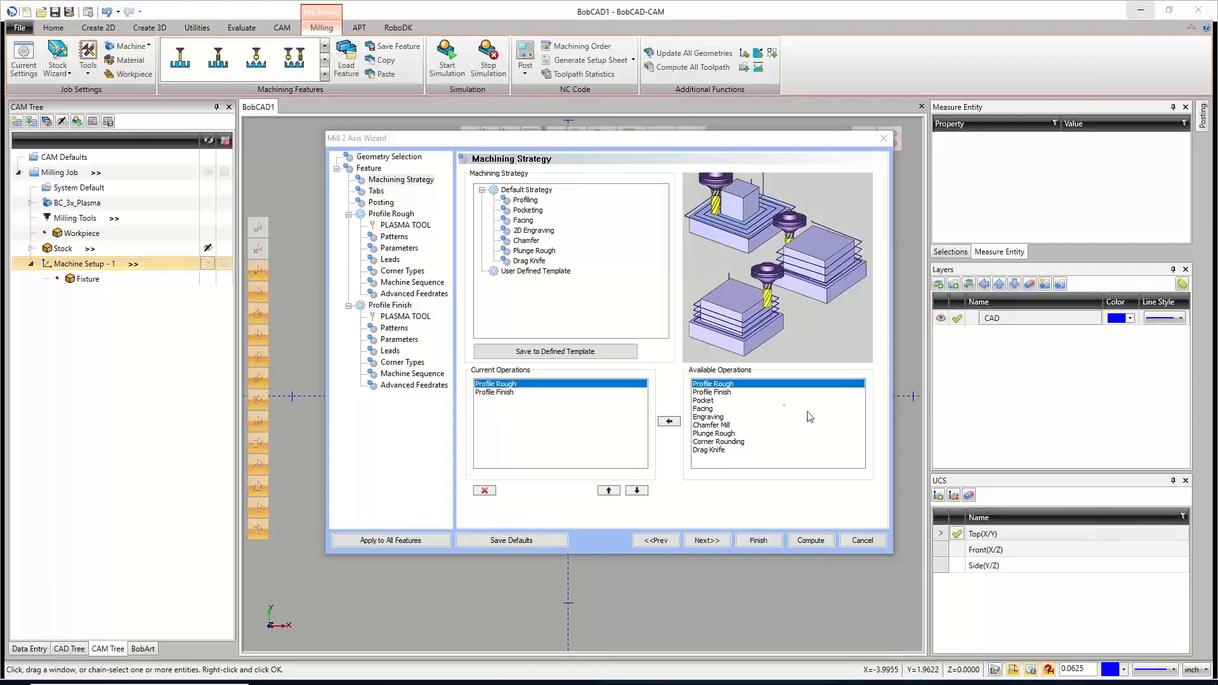
{"action": "left_click", "coordinate": [495, 393]}
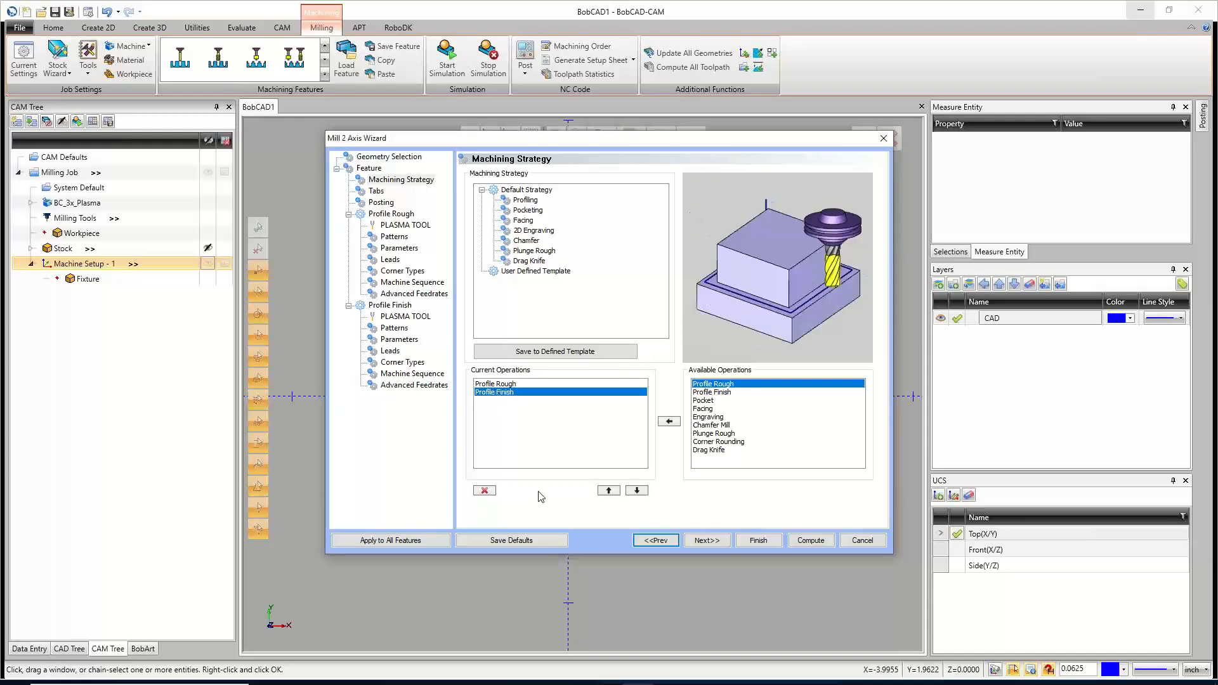
{"action": "left_click", "coordinate": [504, 385]}
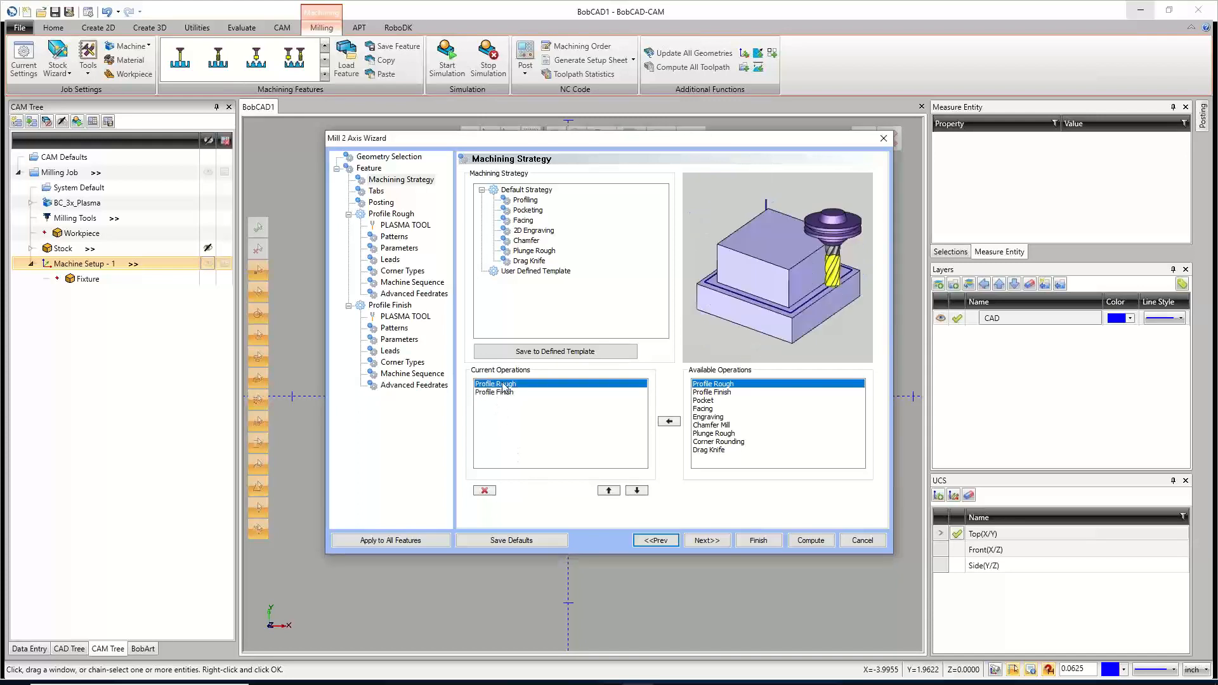
{"action": "left_click", "coordinate": [484, 491]}
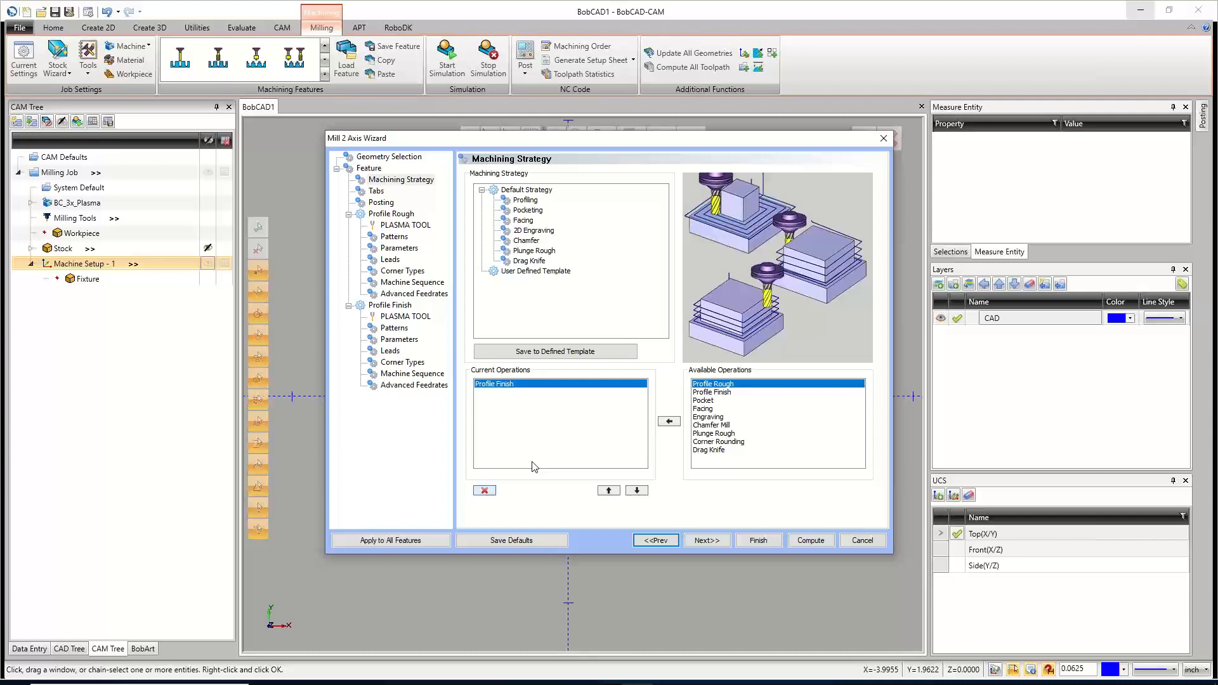
Apply automatic tabs to Chain 1 and set the number of tabs to 4.
{"action": "left_click", "coordinate": [707, 540]}
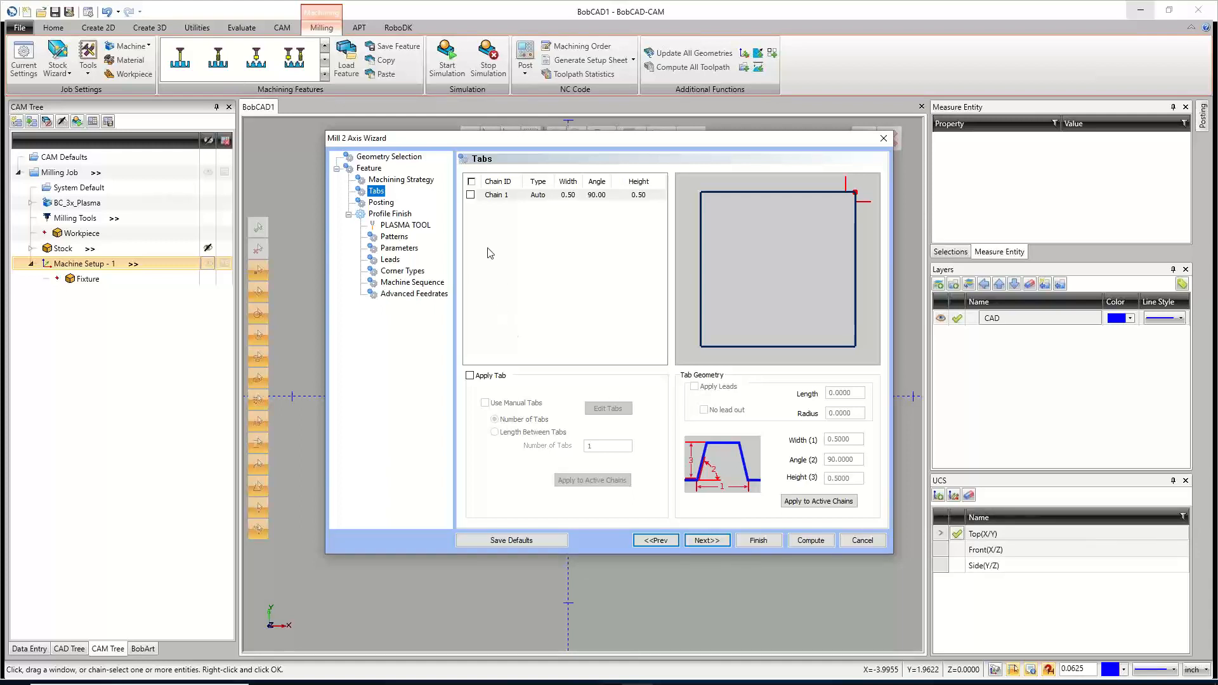
{"action": "left_click", "coordinate": [471, 196]}
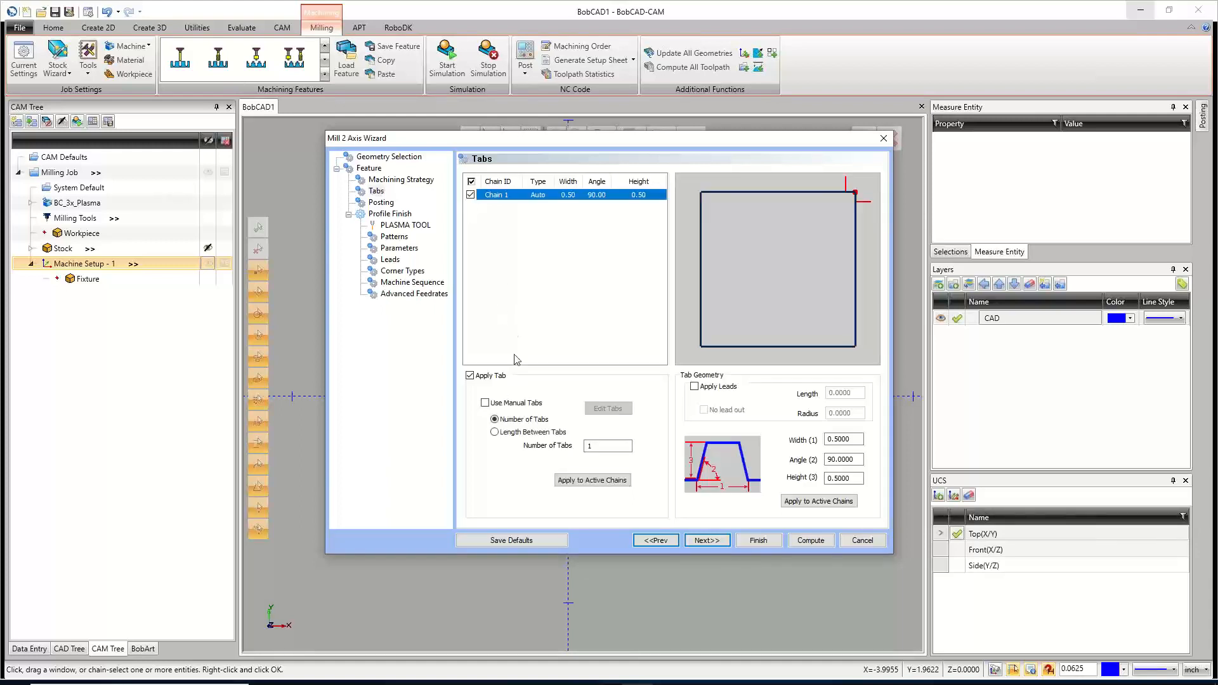
{"action": "double_click", "coordinate": [599, 446]}
{"action": "type", "text": "4"}
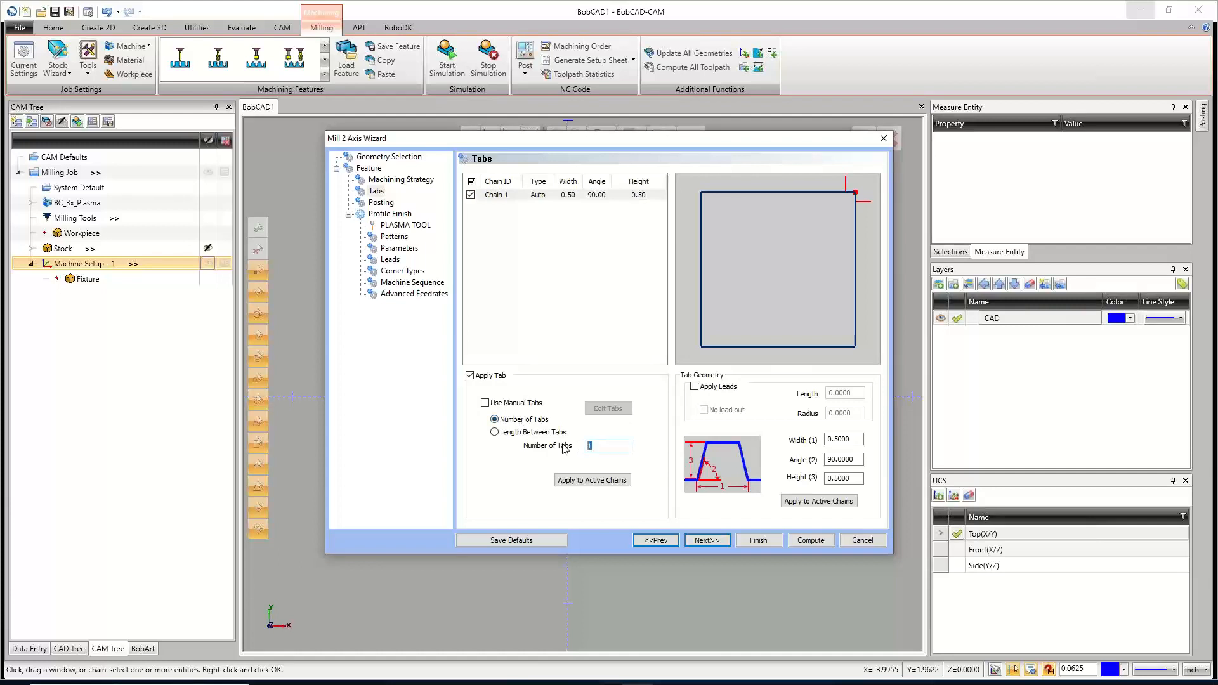
{"action": "key", "text": "Tab"}
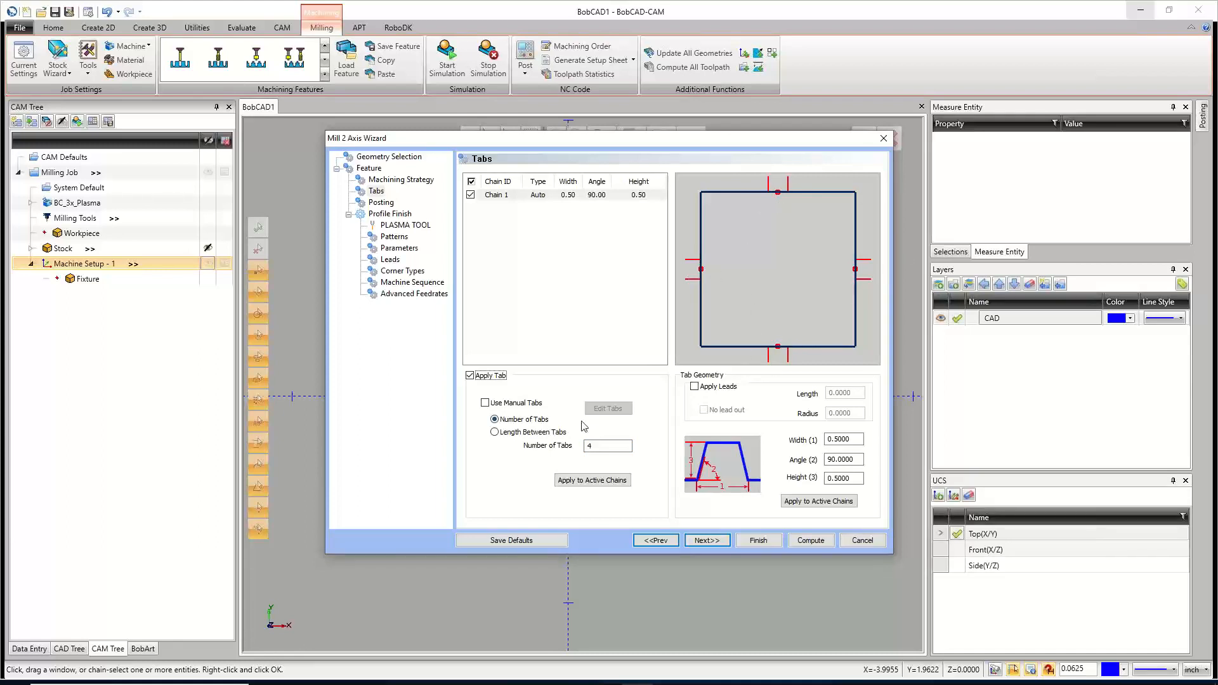
Try placing tabs by length between tabs, with minimum lengths of 0.25 and 0.75 in.
{"action": "left_click", "coordinate": [545, 432]}
{"action": "key", "text": "Tab"}
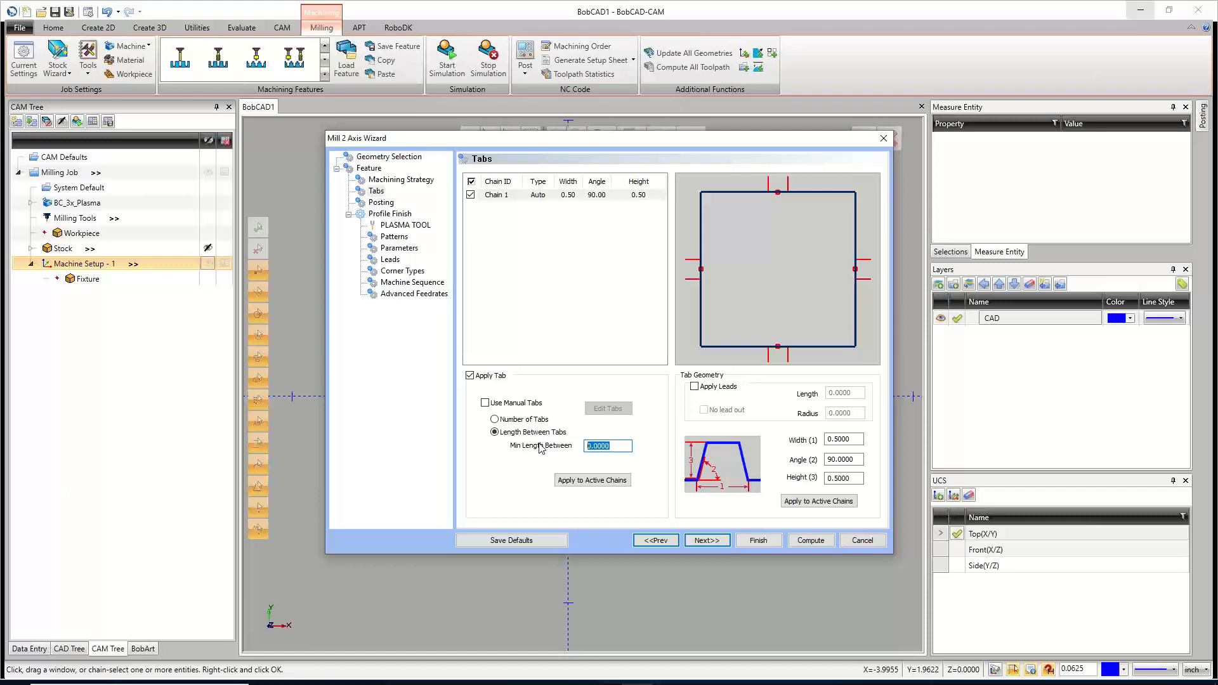
{"action": "type", "text": ".25"}
{"action": "key", "text": "Tab"}
{"action": "key", "text": "Return"}
{"action": "type", "text": ".75"}
{"action": "key", "text": "Tab"}
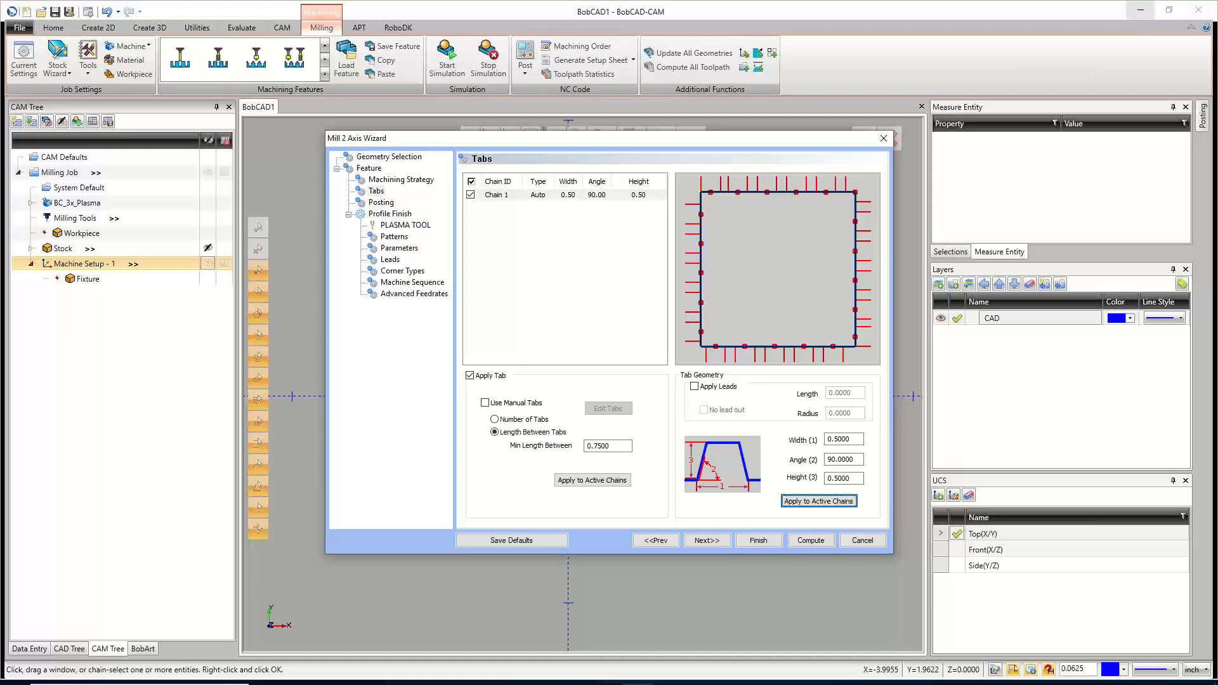
Try minimum lengths between tabs of 3 in and 4 in.
{"action": "double_click", "coordinate": [598, 446]}
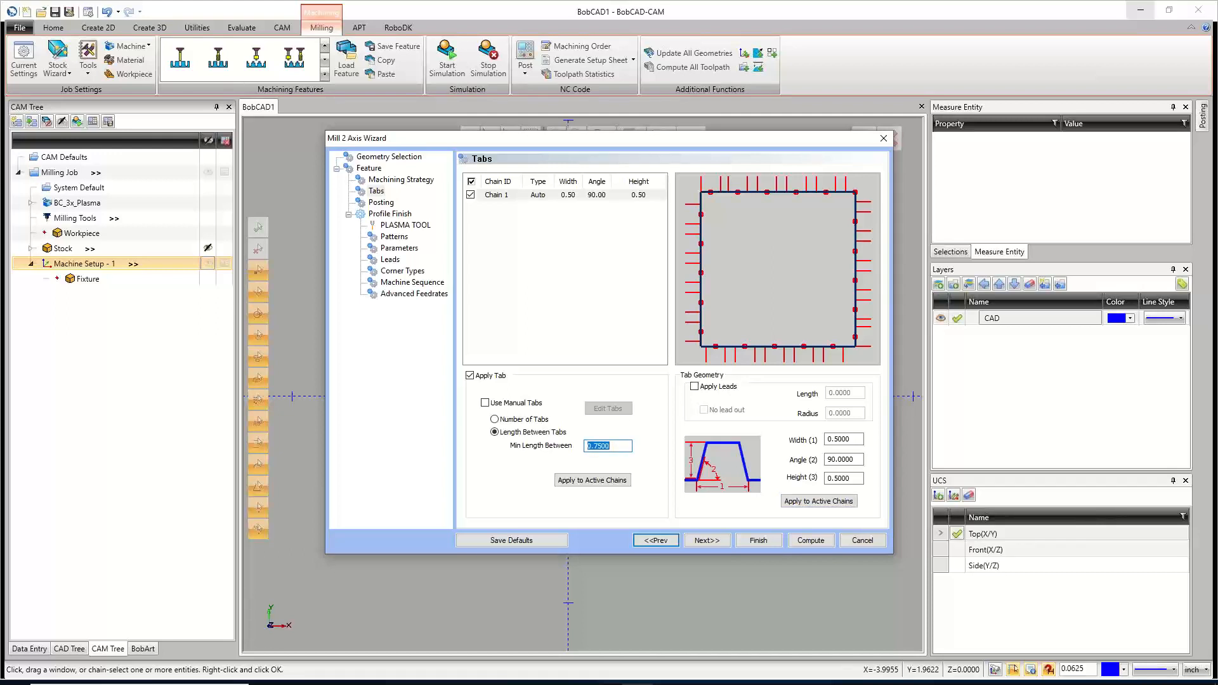
{"action": "type", "text": "3"}
{"action": "key", "text": "Tab"}
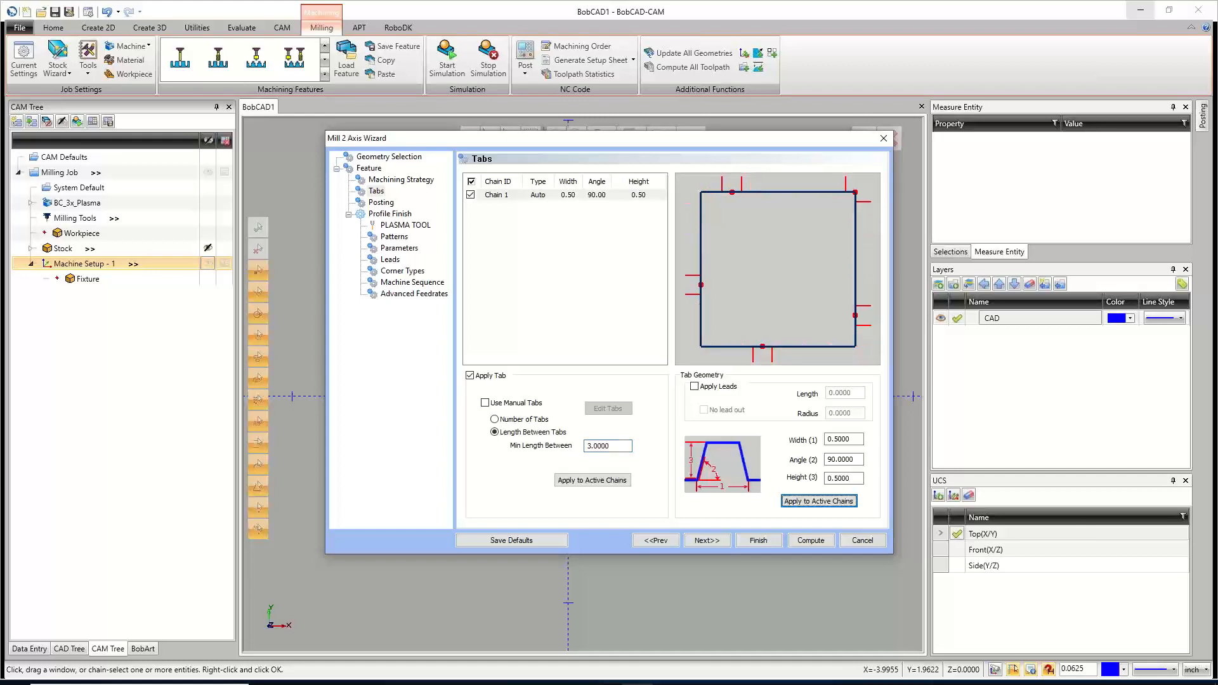
{"action": "key", "text": "shift+Tab"}
{"action": "type", "text": "4"}
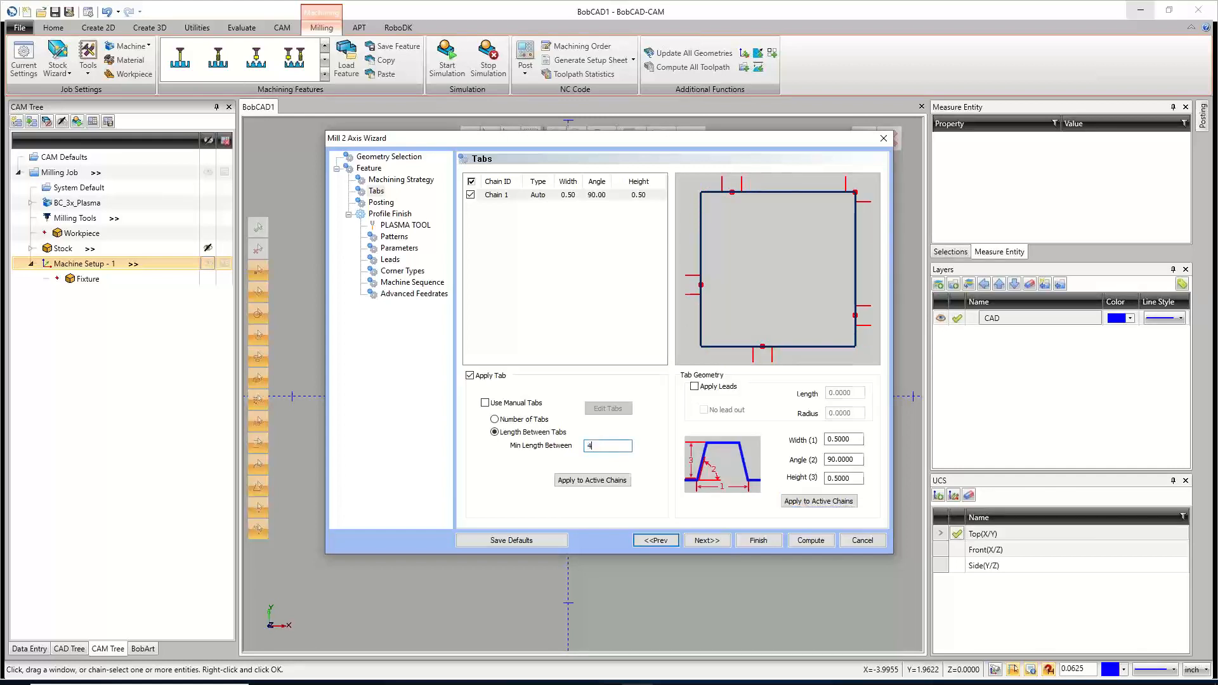
{"action": "key", "text": "Tab"}
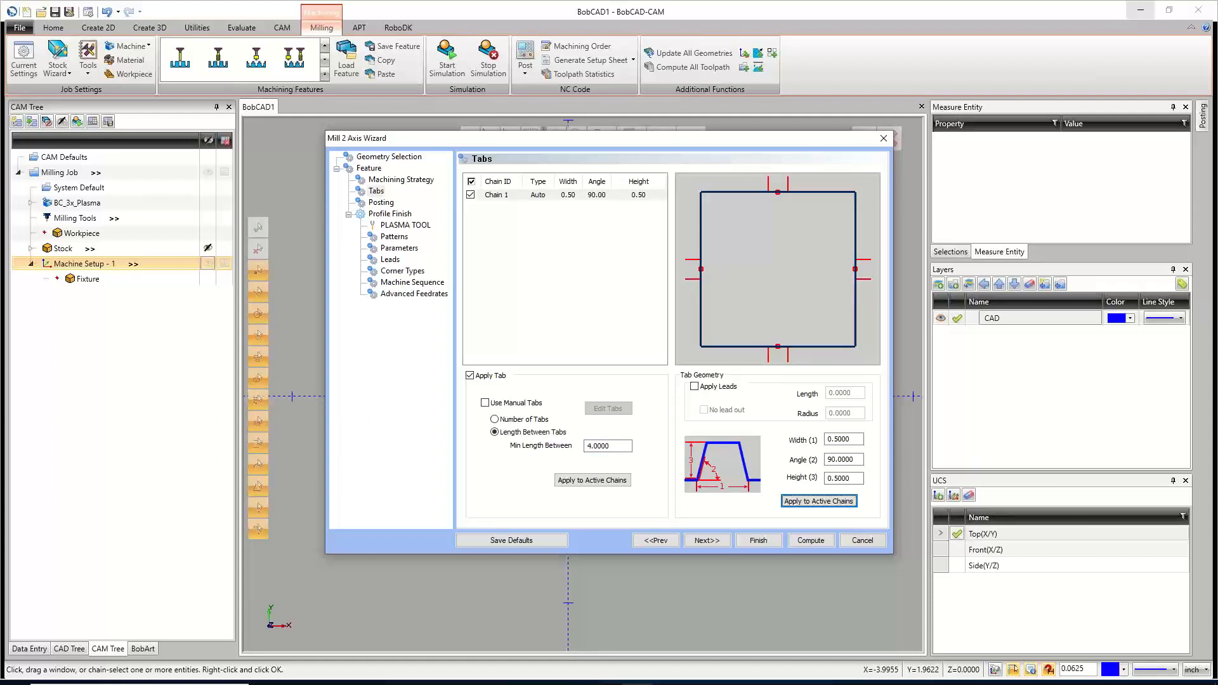
Return to tab placement by number, set the number of tabs to 1, and enable manual tabs for Chain 1.
{"action": "left_click", "coordinate": [495, 420]}
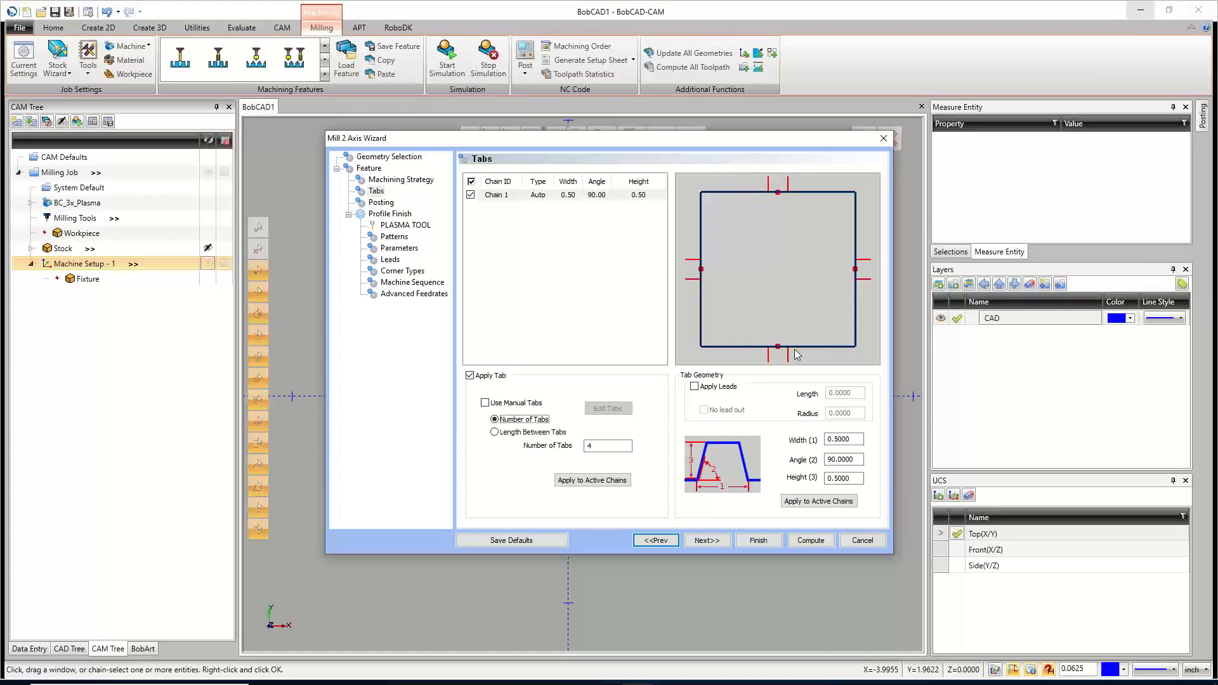
{"action": "double_click", "coordinate": [608, 447]}
{"action": "type", "text": "1"}
{"action": "left_click", "coordinate": [486, 404]}
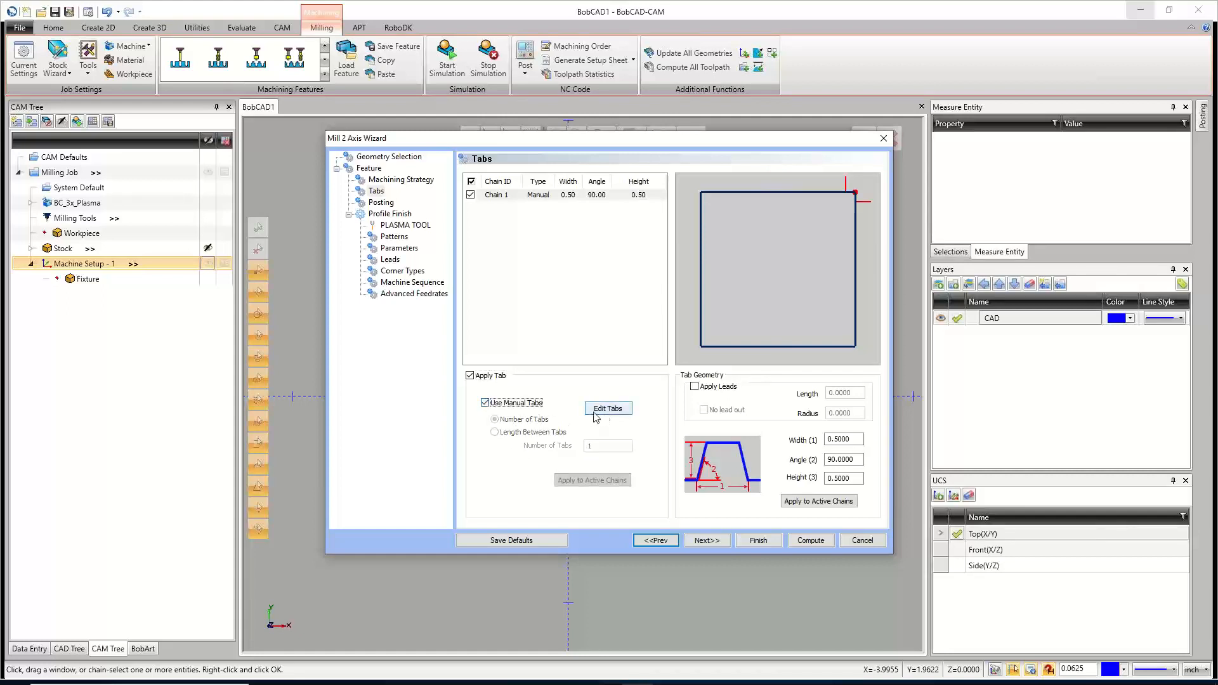
Try Chain 1 with 4 automatic tabs, switching manual tabs back on after setting the number.
{"action": "left_click", "coordinate": [485, 404]}
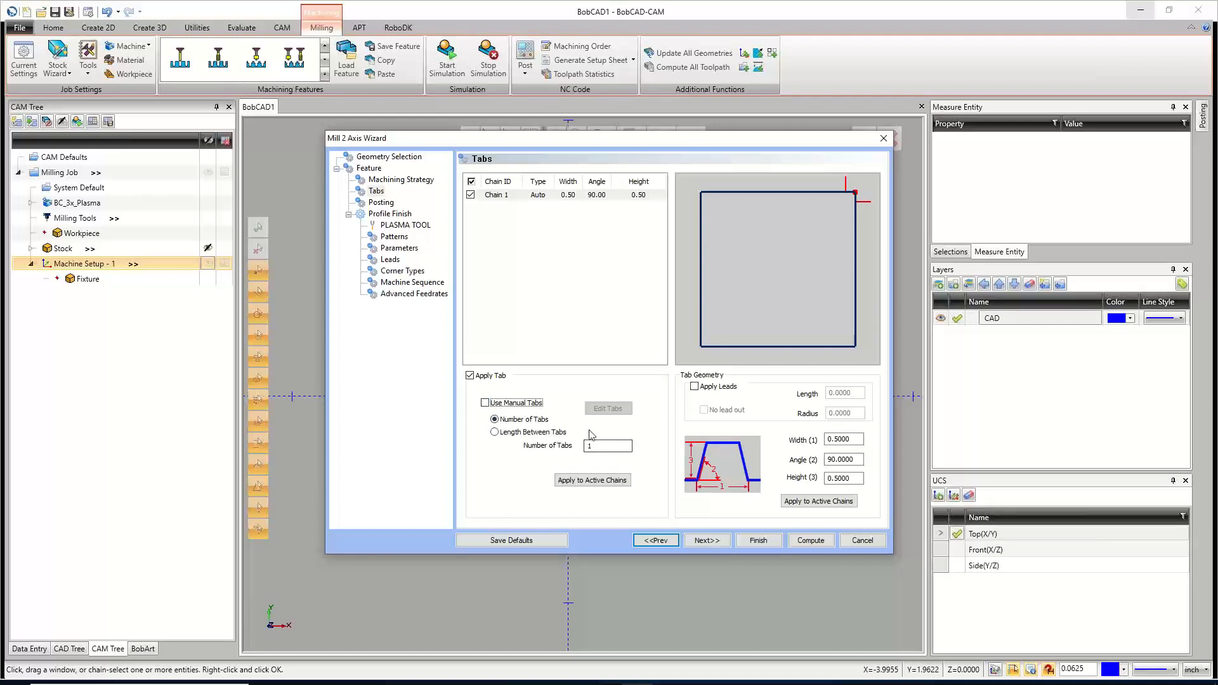
{"action": "double_click", "coordinate": [590, 447]}
{"action": "type", "text": "4"}
{"action": "left_click", "coordinate": [521, 420]}
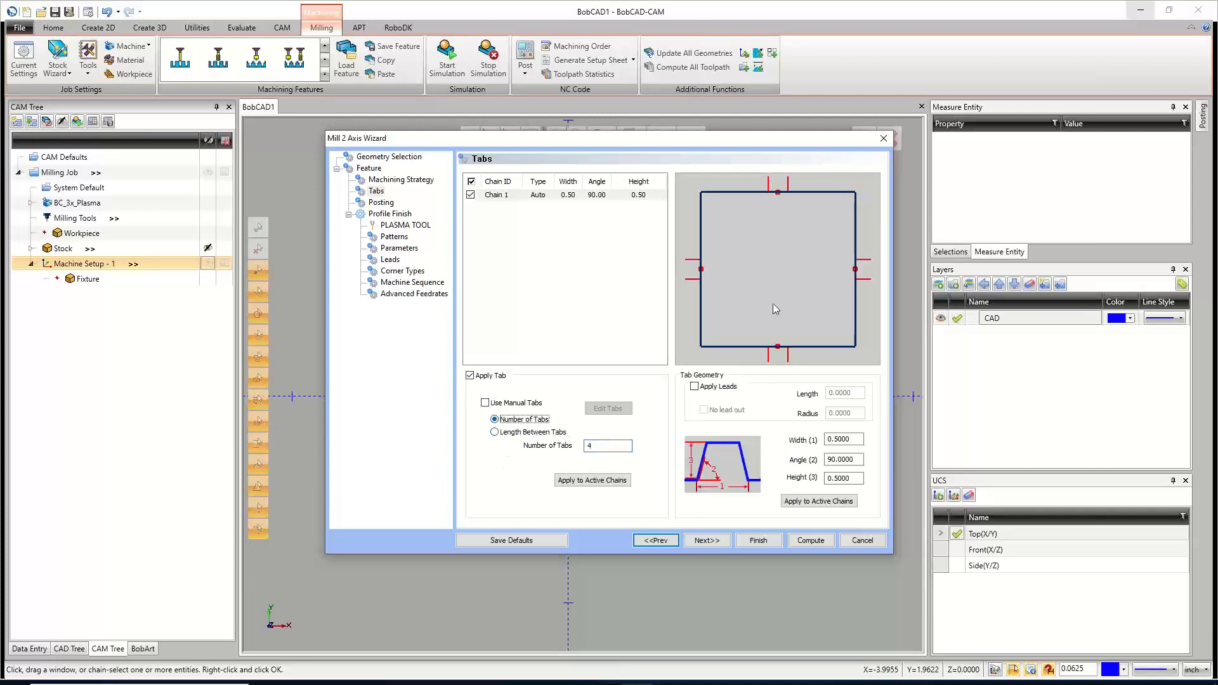
{"action": "left_click", "coordinate": [486, 403]}
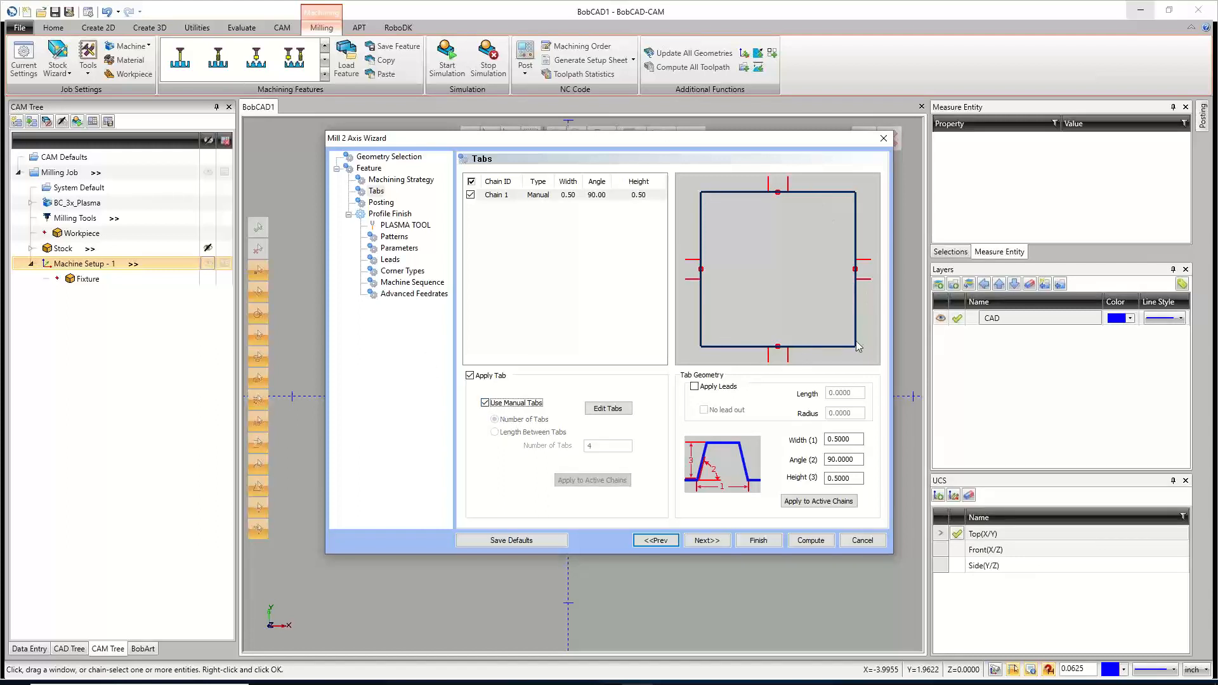
Switch Chain 1 to automatic tabs, set the number of tabs to 1, and enable manual tabs.
{"action": "left_click", "coordinate": [516, 403]}
{"action": "double_click", "coordinate": [589, 446]}
{"action": "type", "text": "1"}
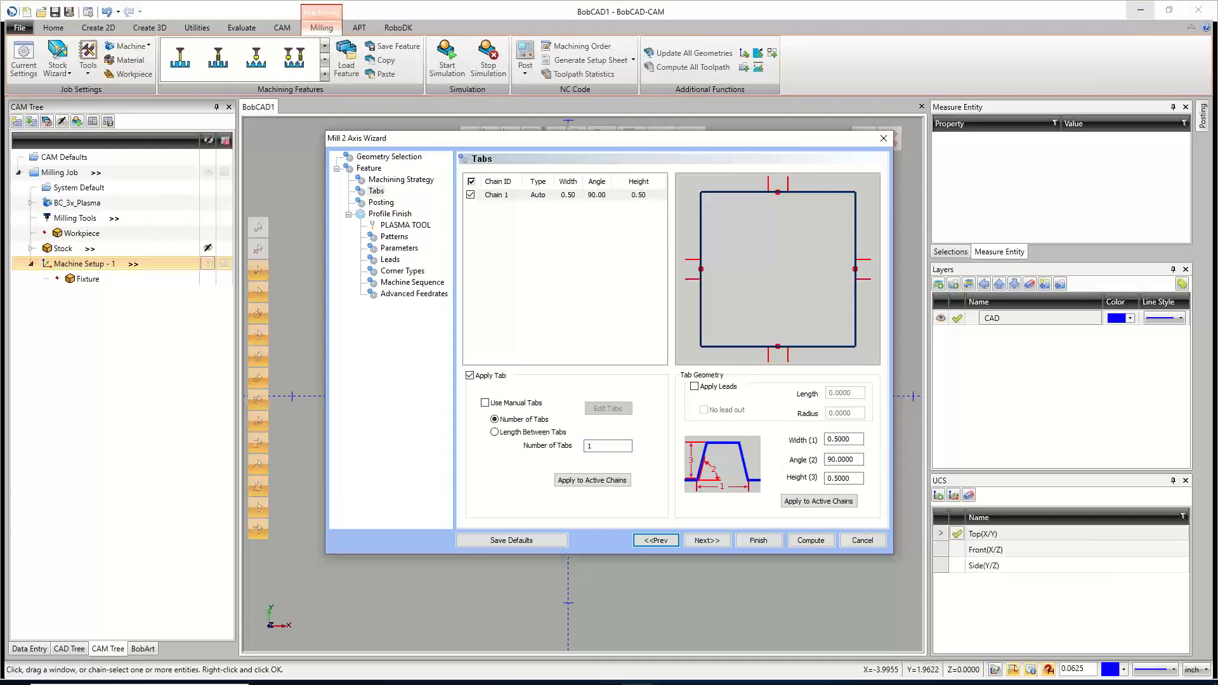
{"action": "key", "text": "BackSpace"}
{"action": "type", "text": "0"}
{"action": "double_click", "coordinate": [590, 446]}
{"action": "type", "text": "1"}
{"action": "key", "text": "Tab"}
{"action": "left_click", "coordinate": [515, 404]}
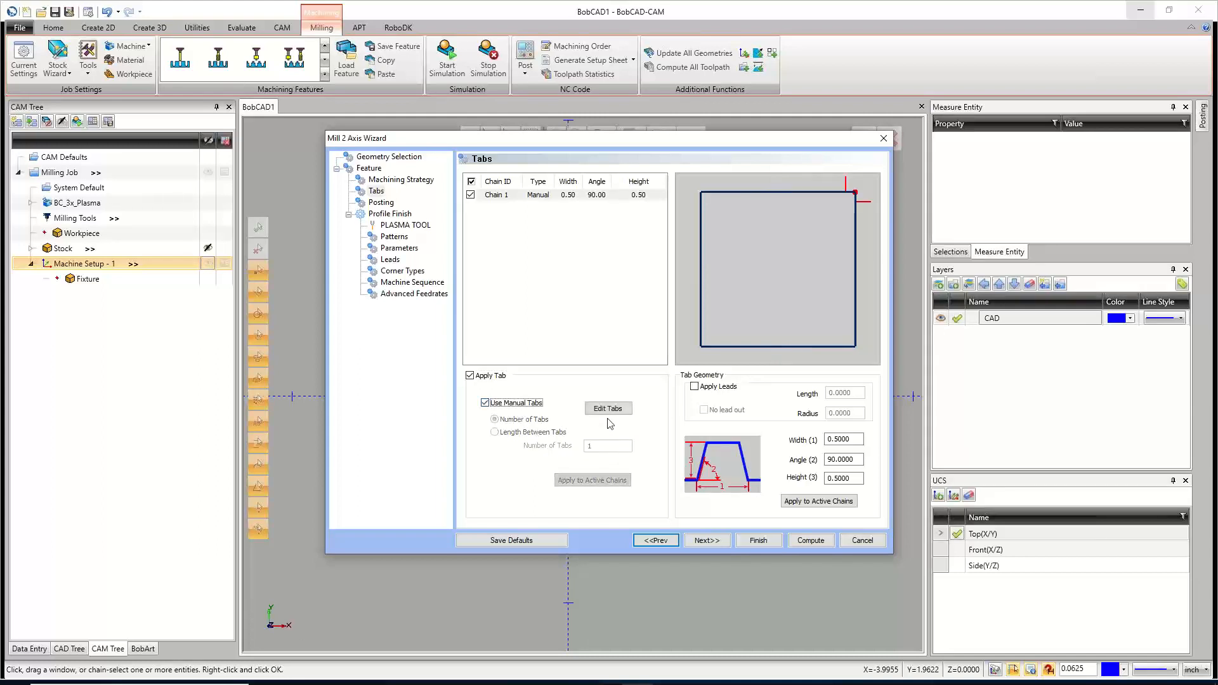
Edit the manual tabs: remove the upper-right corner point and place tabs at the midpoints of the square's upper and lower edges.
{"action": "left_click", "coordinate": [606, 408]}
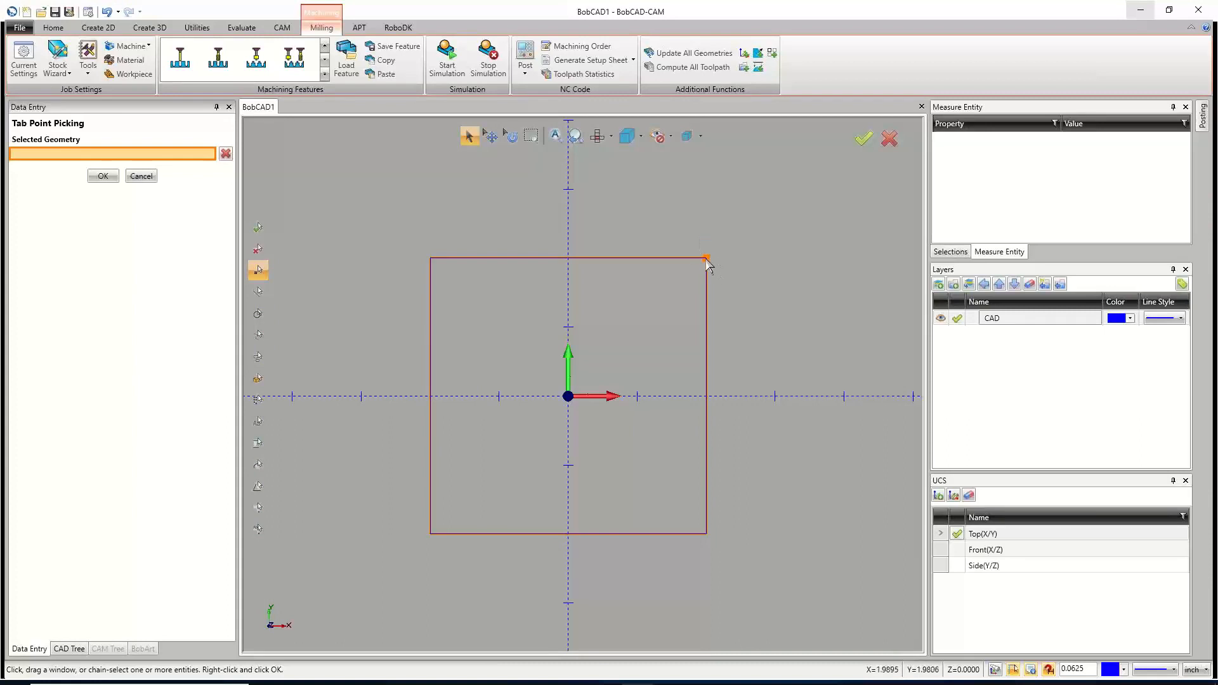
{"action": "left_click", "coordinate": [706, 257]}
{"action": "left_click", "coordinate": [569, 535]}
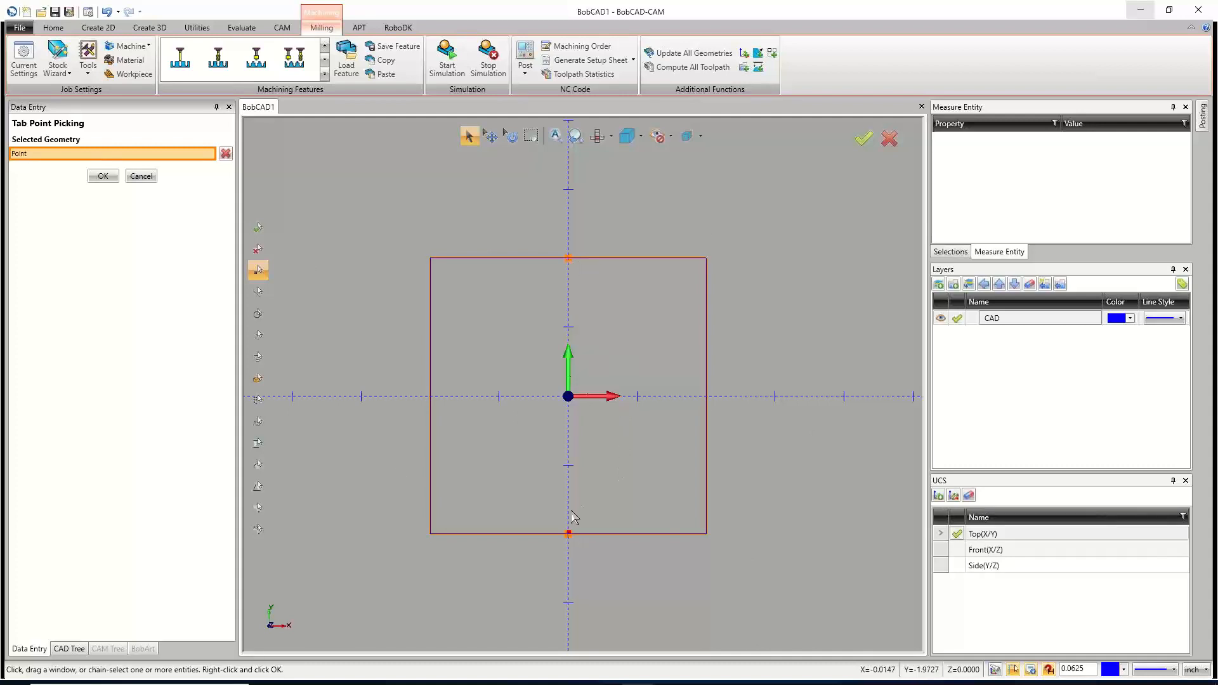
{"action": "left_click", "coordinate": [103, 175]}
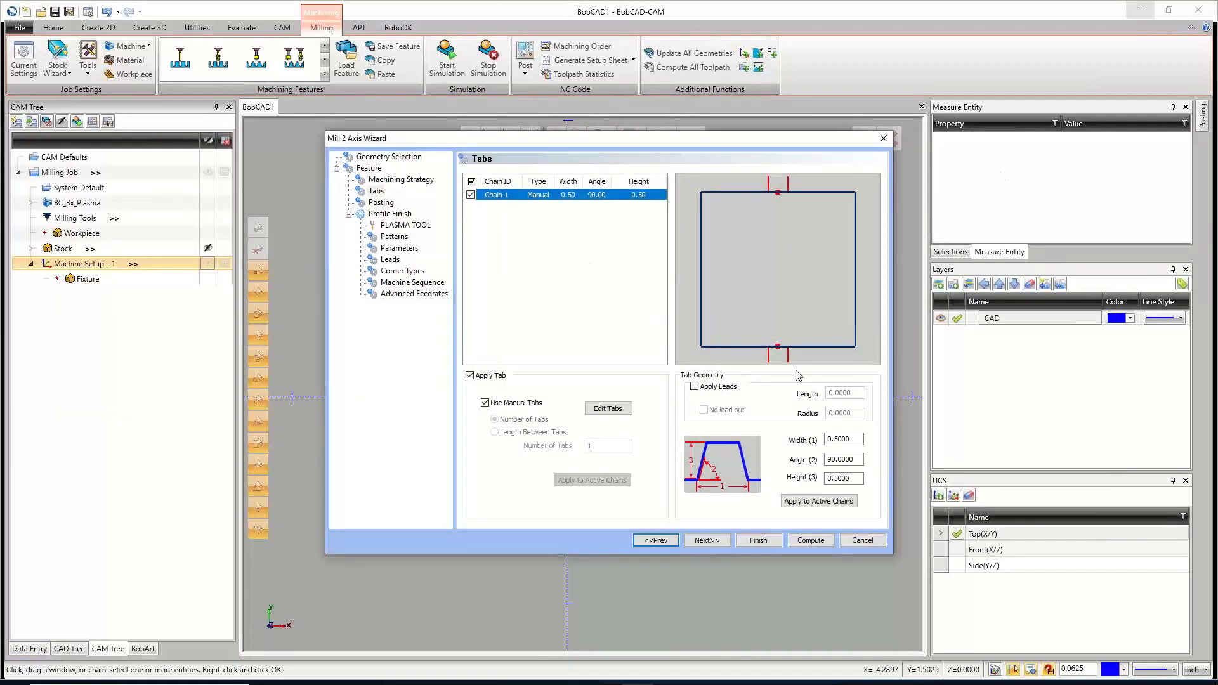
Set the tab width to 0.125 in and turn tabs off for Chain 1.
{"action": "left_click_drag", "start_coordinate": [854, 439], "coordinate": [790, 443]}
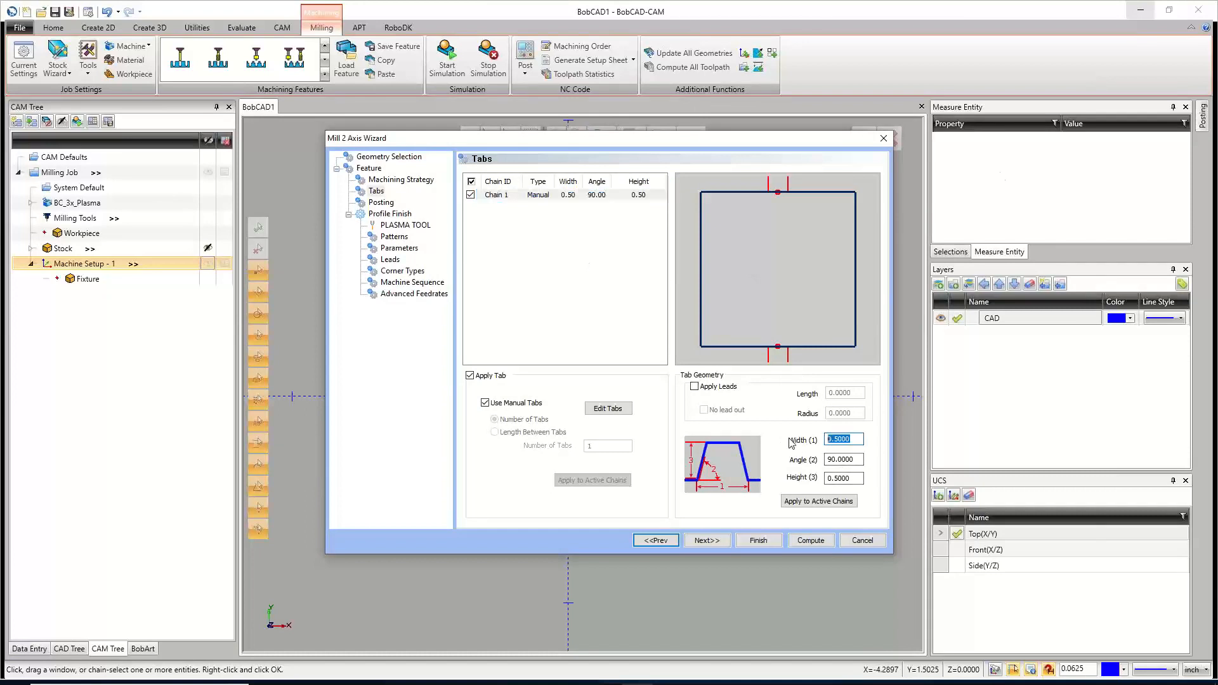
{"action": "type", "text": ".125"}
{"action": "key", "text": "Tab"}
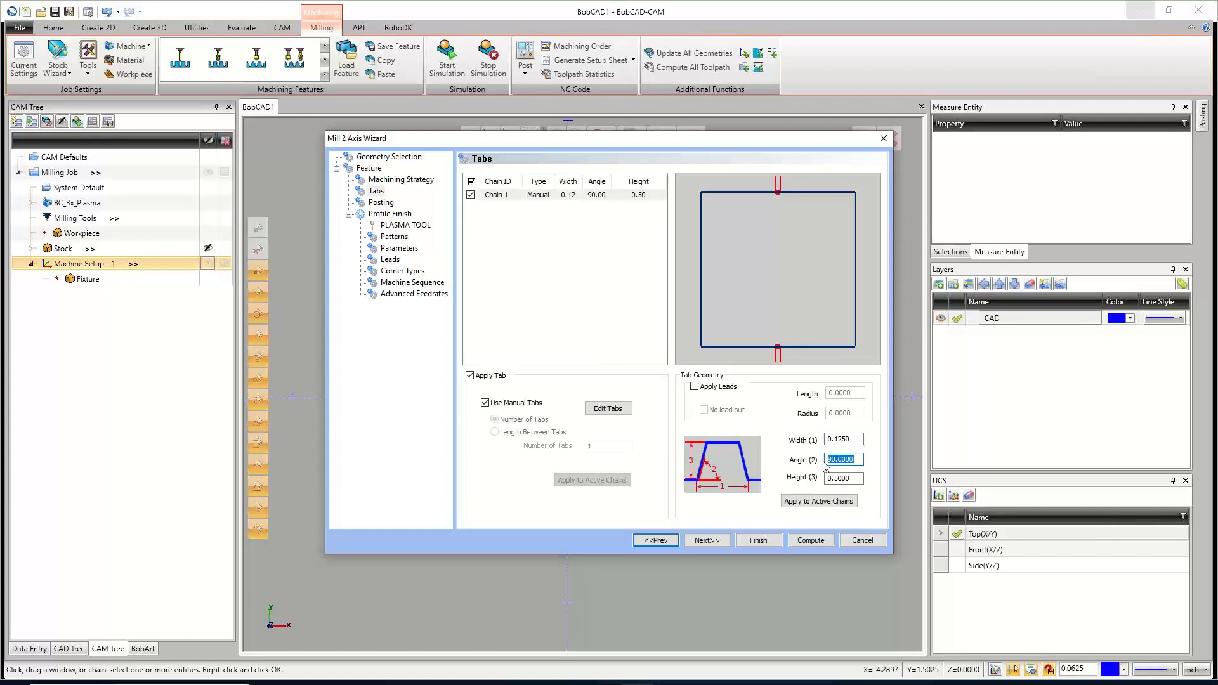
{"action": "left_click_drag", "start_coordinate": [855, 478], "coordinate": [801, 477]}
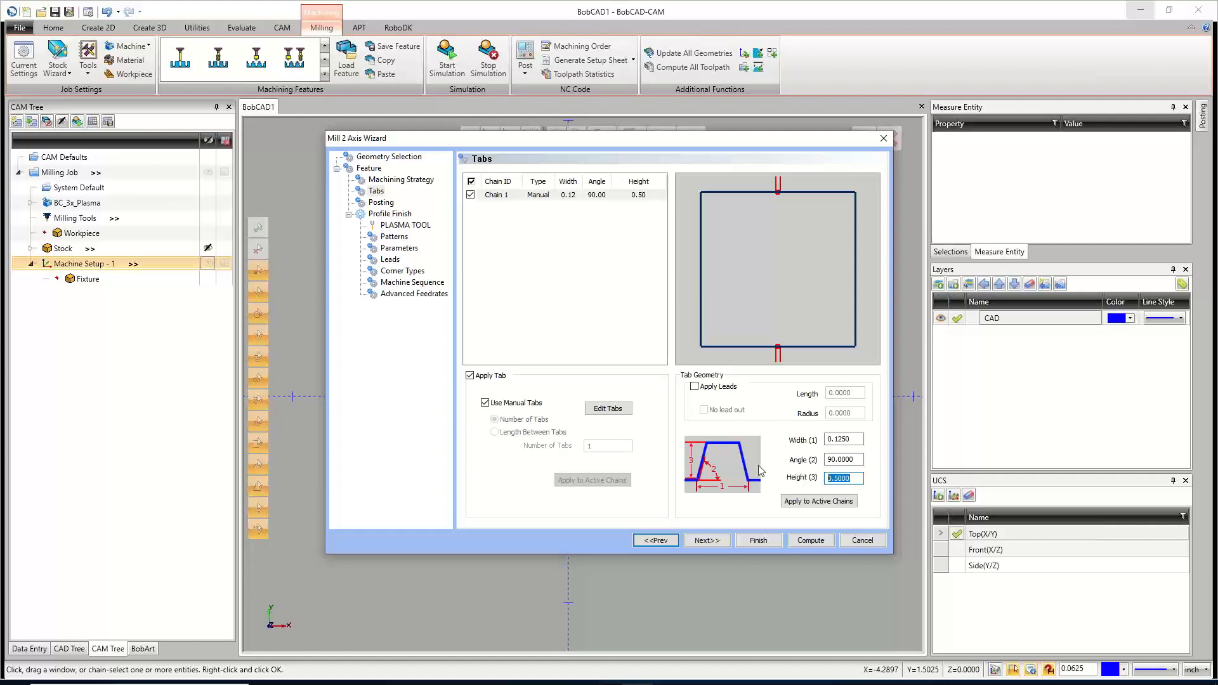
{"action": "left_click", "coordinate": [471, 196]}
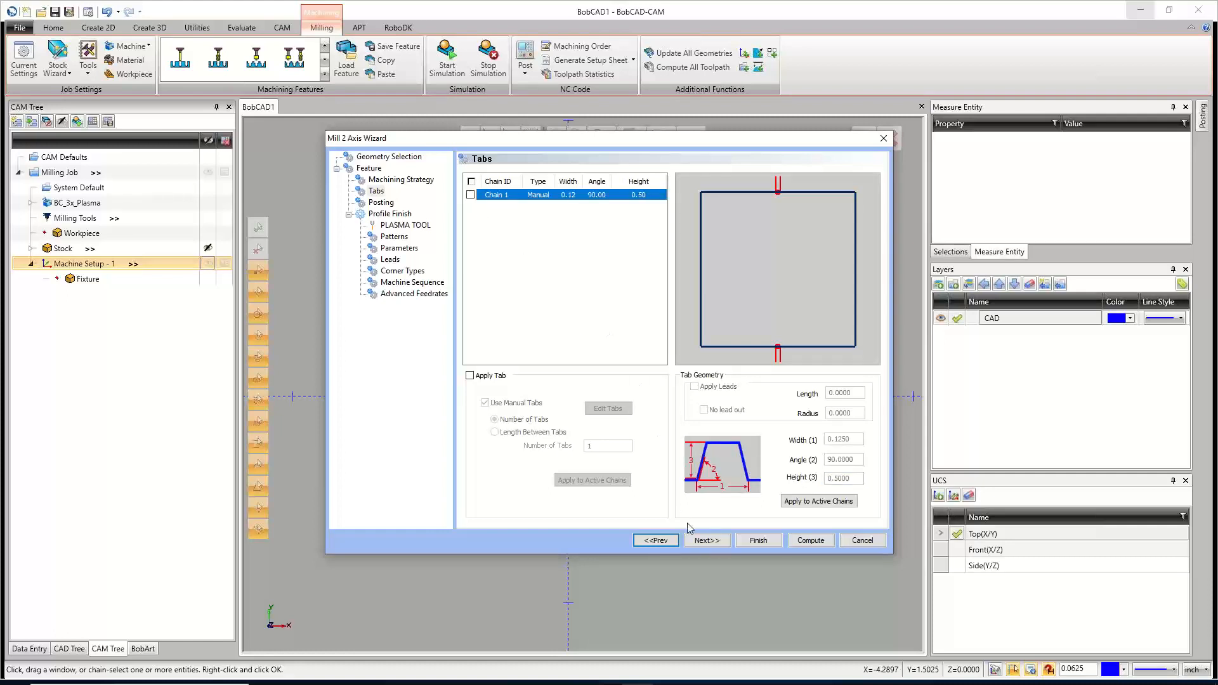
Examine the available work offset numbers in the Posting parameters without changing the selection.
{"action": "left_click", "coordinate": [707, 540]}
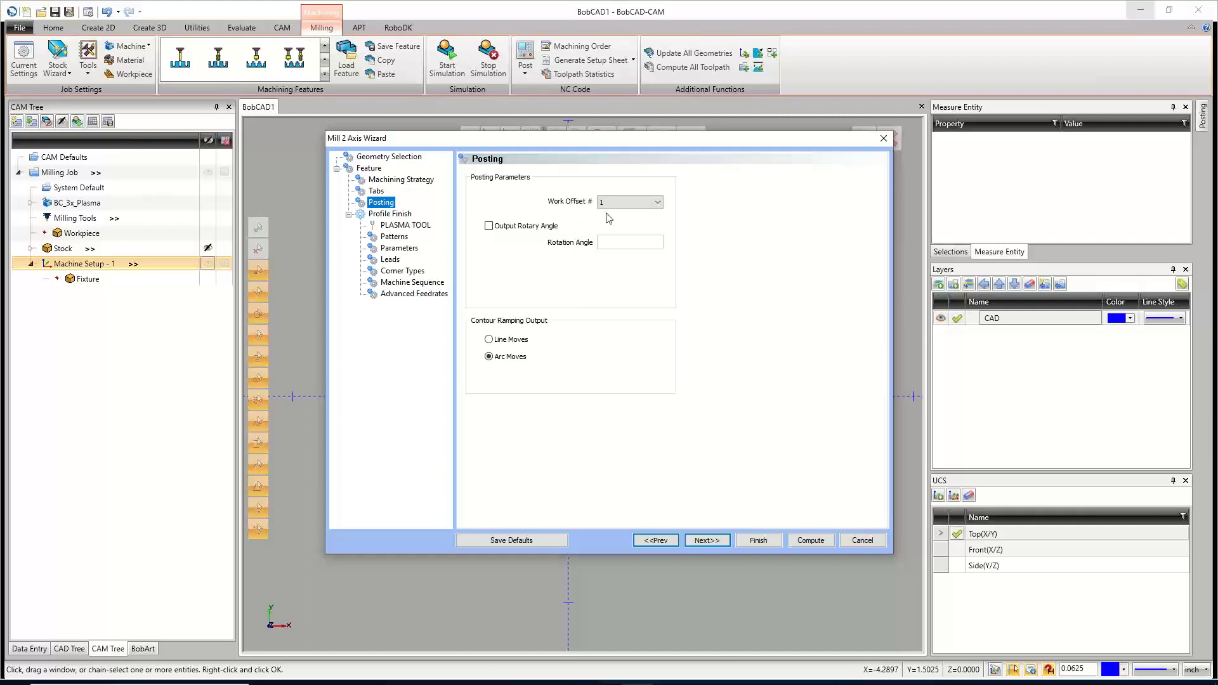
{"action": "left_click", "coordinate": [621, 203]}
{"action": "scroll", "coordinate": [609, 448], "scroll_direction": "down", "scroll_amount": 8}
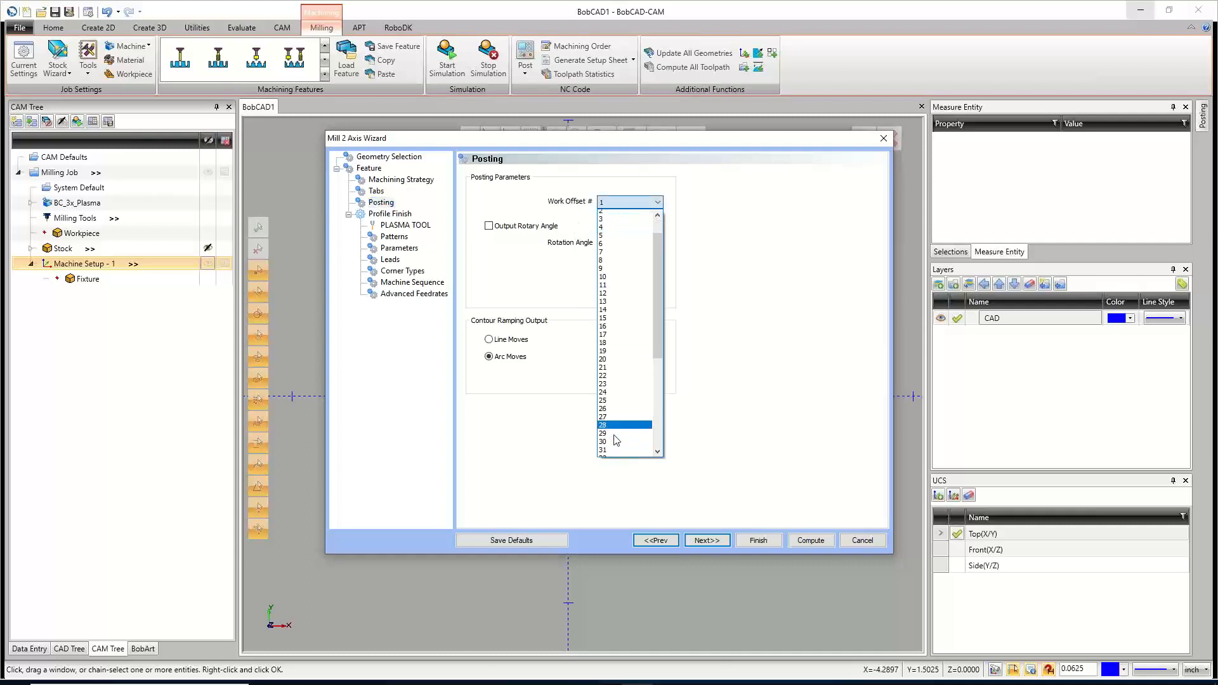
{"action": "scroll", "coordinate": [622, 448], "scroll_direction": "up", "scroll_amount": 8}
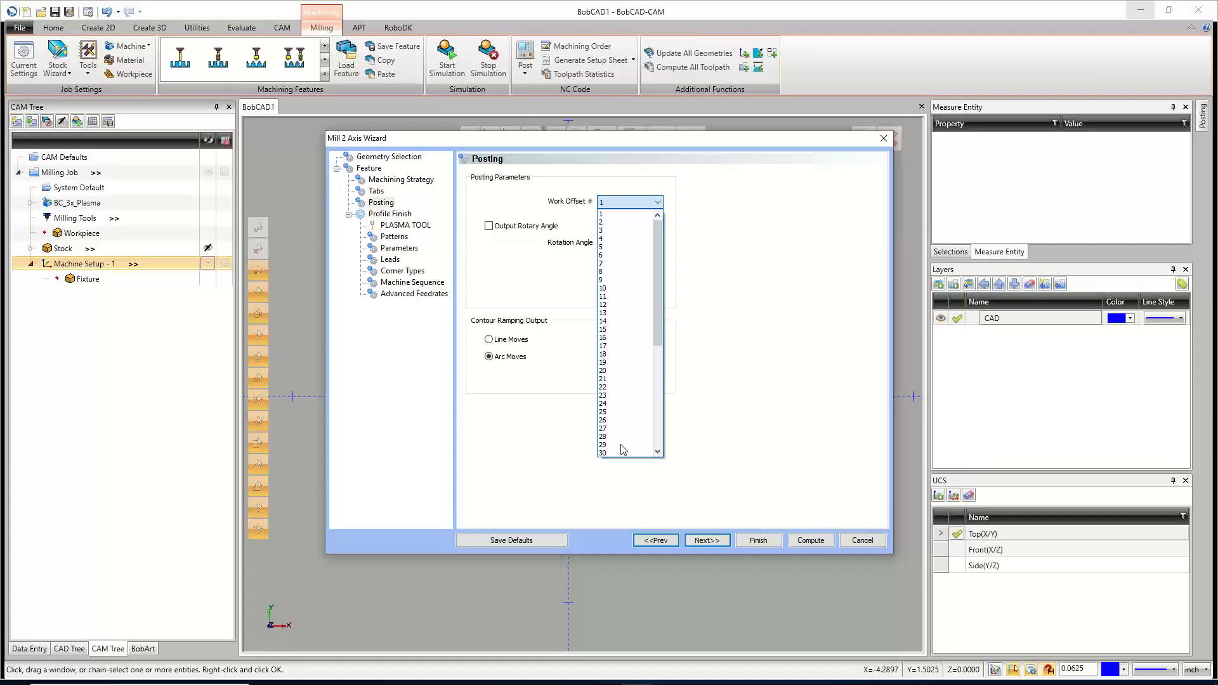
{"action": "left_click", "coordinate": [741, 375]}
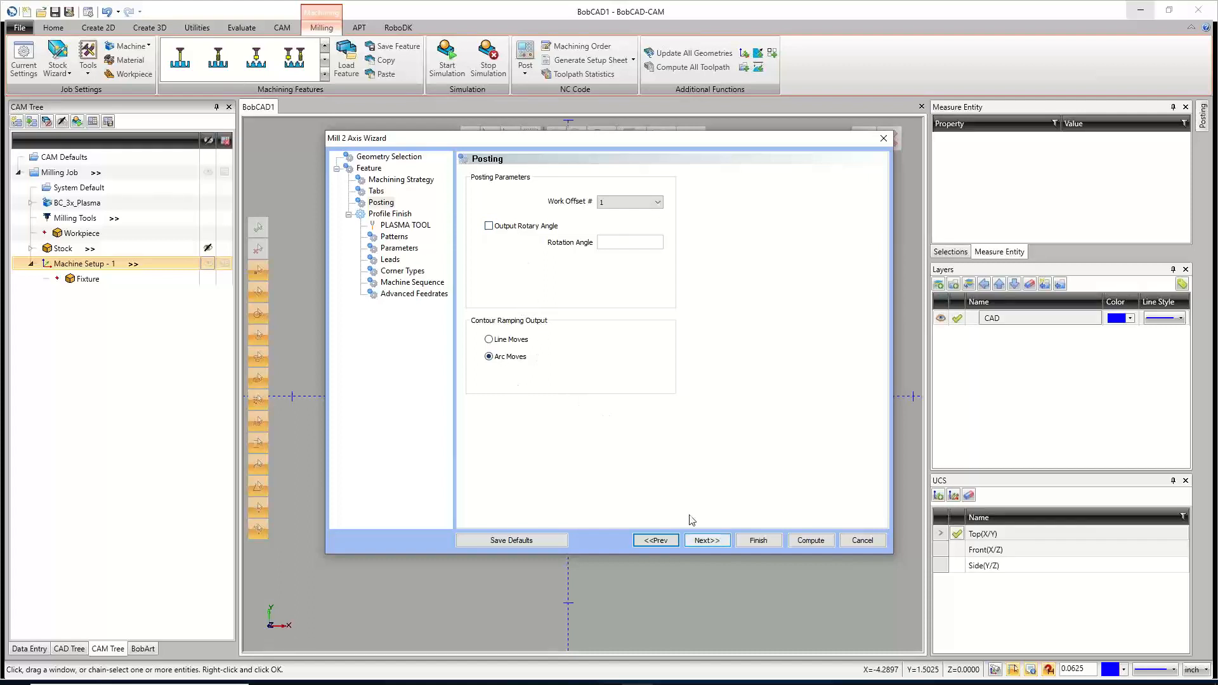
Examine the plasma tool's gas type choices and its feeds and speeds, keeping the gas type at AIR.
{"action": "left_click", "coordinate": [707, 540]}
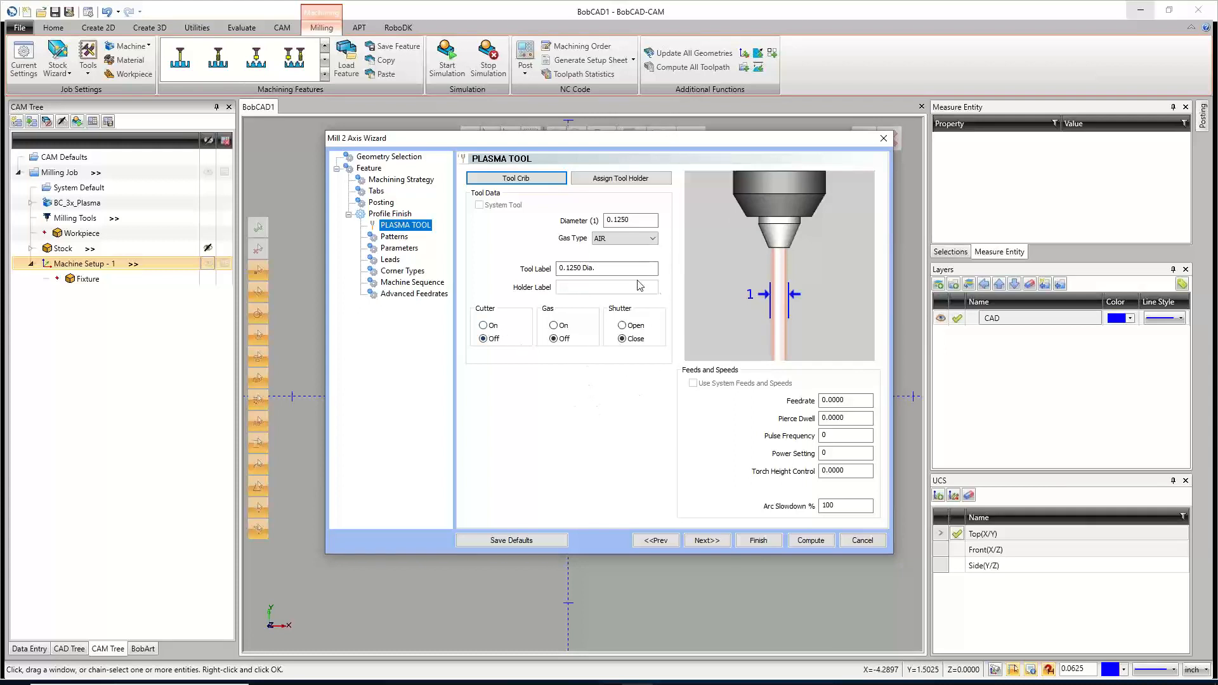
{"action": "left_click", "coordinate": [646, 239]}
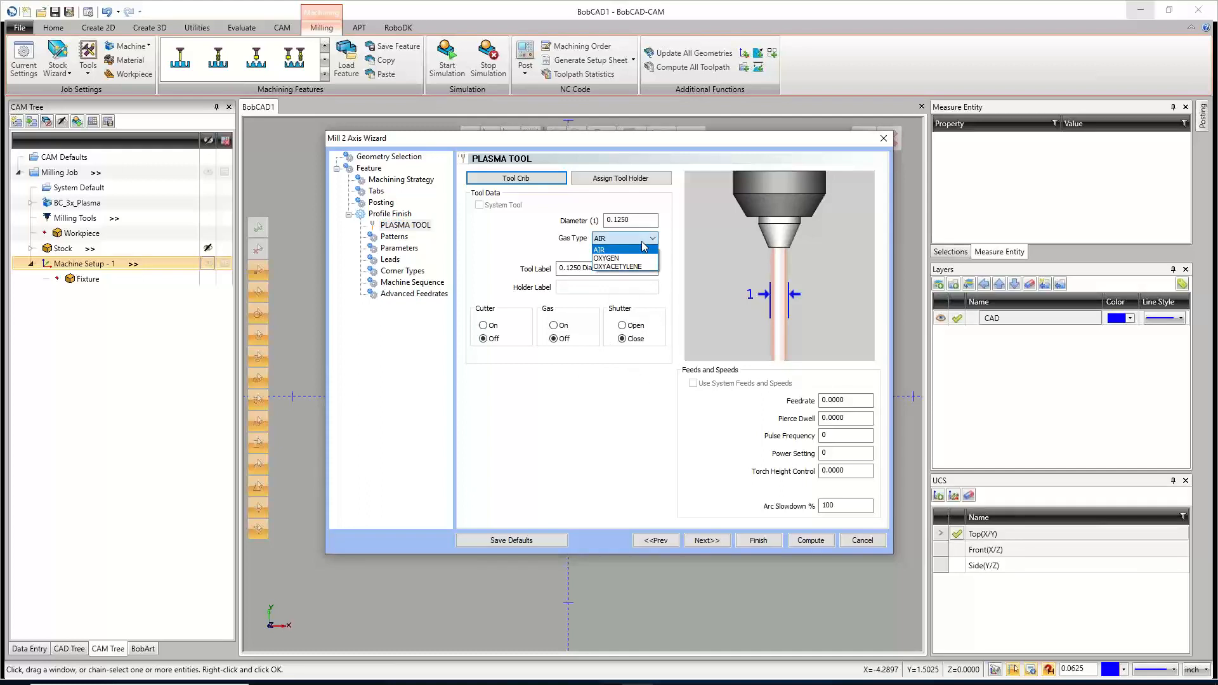
{"action": "left_click", "coordinate": [643, 246]}
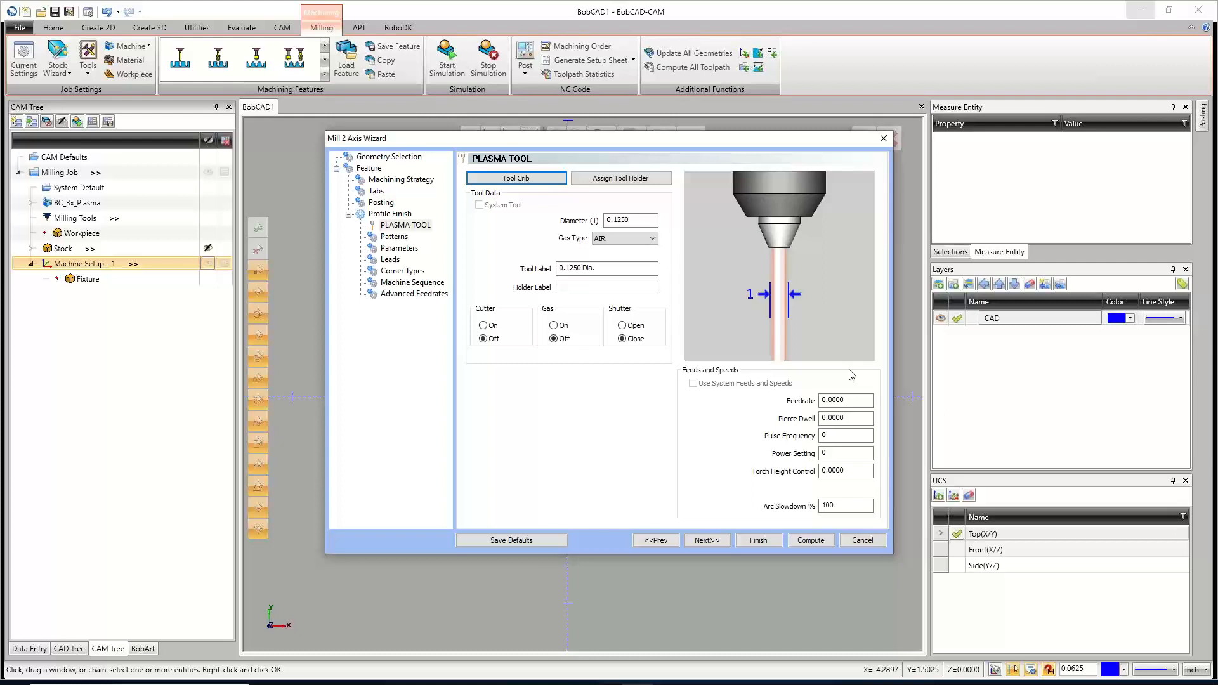
{"action": "left_click", "coordinate": [843, 419]}
{"action": "double_click", "coordinate": [852, 503]}
{"action": "left_click", "coordinate": [707, 543]}
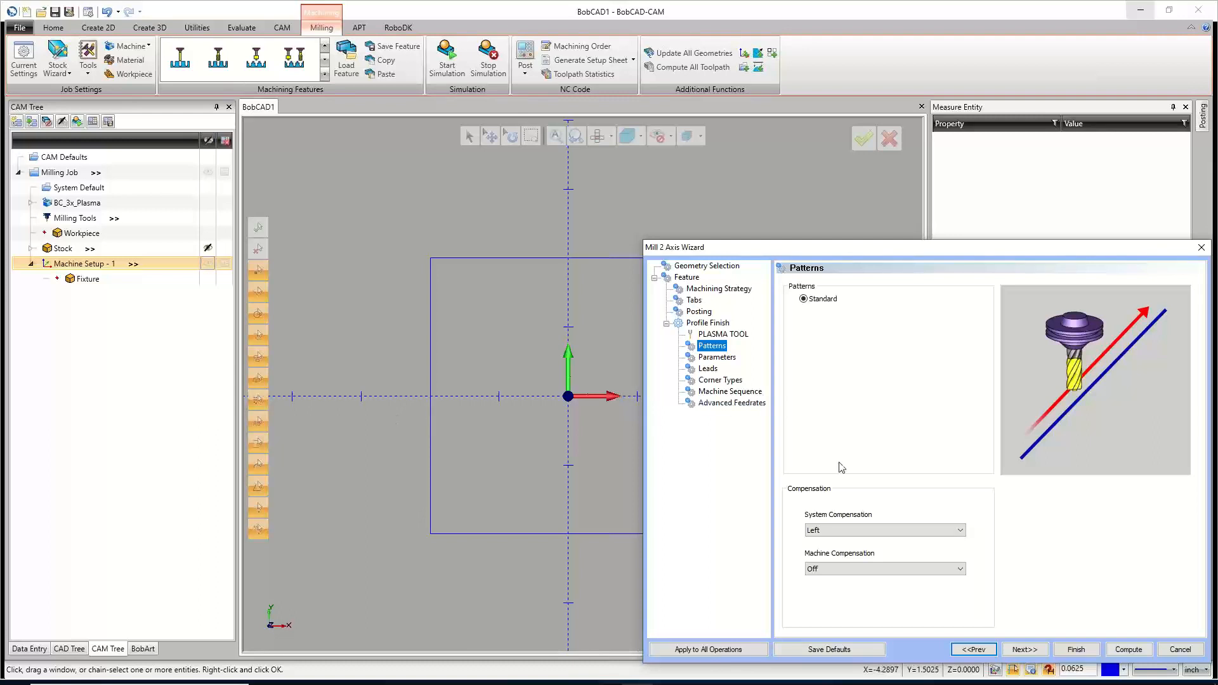
Set the system compensation of the Profile Finish pattern to Right.
{"action": "left_click_drag", "start_coordinate": [816, 244], "coordinate": [496, 133]}
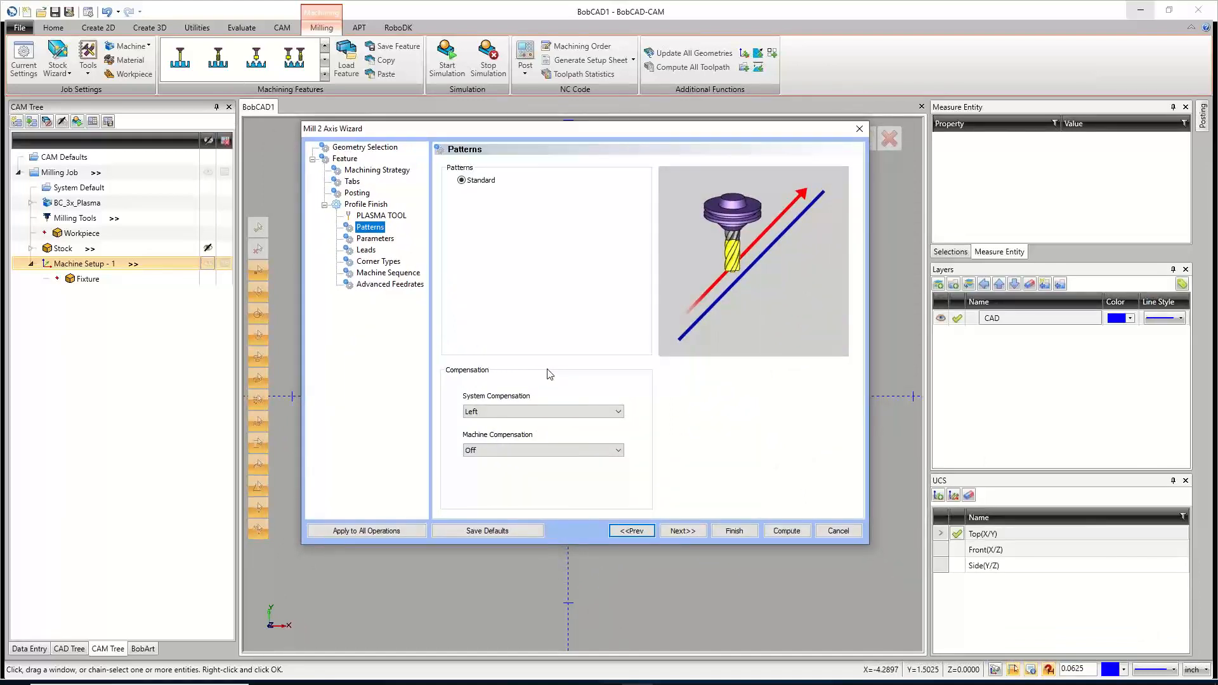
{"action": "left_click", "coordinate": [556, 411]}
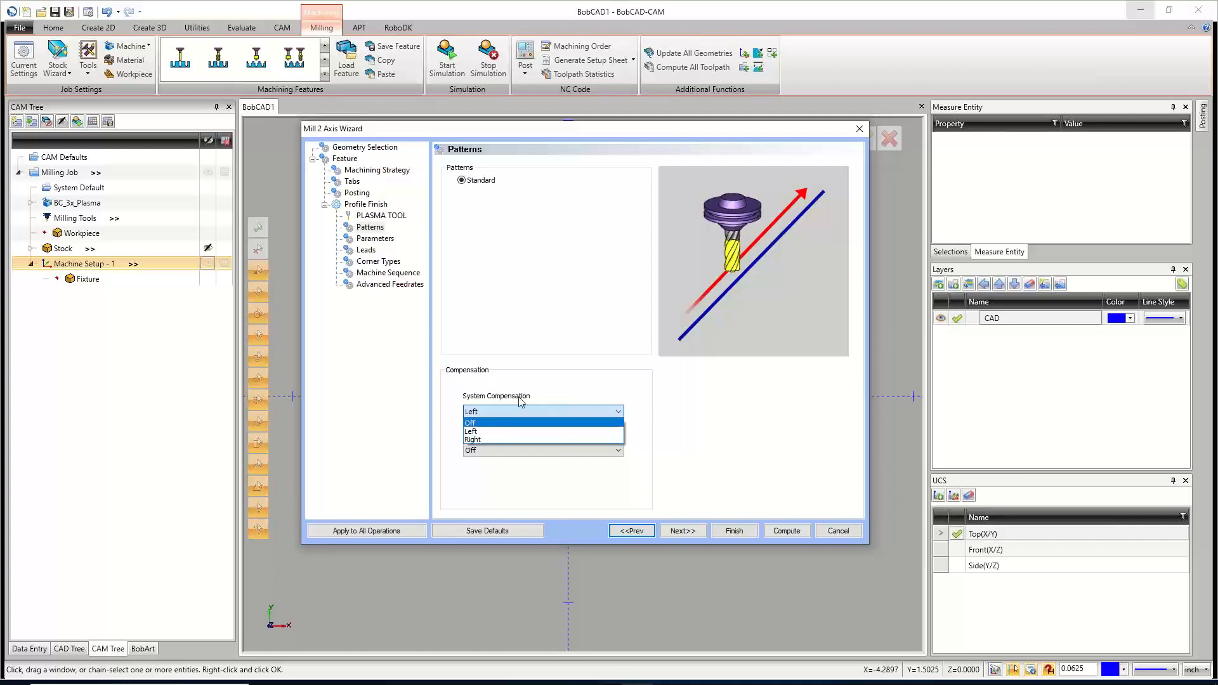
{"action": "left_click", "coordinate": [515, 441]}
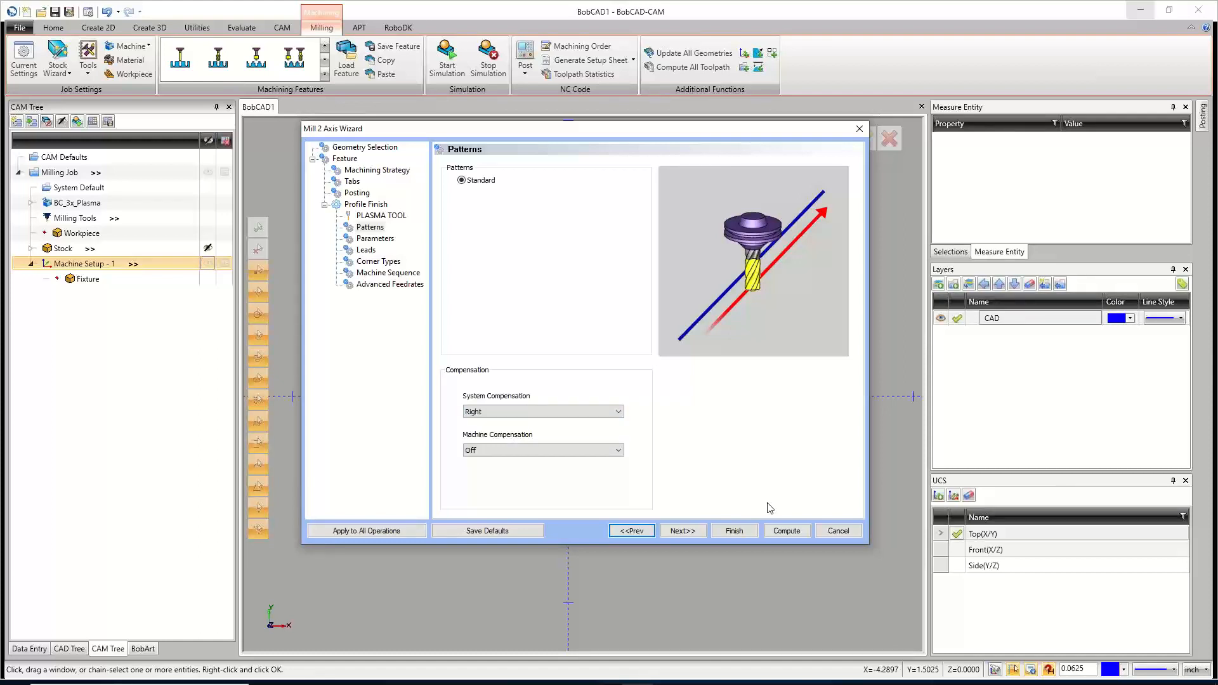
{"action": "left_click", "coordinate": [685, 531]}
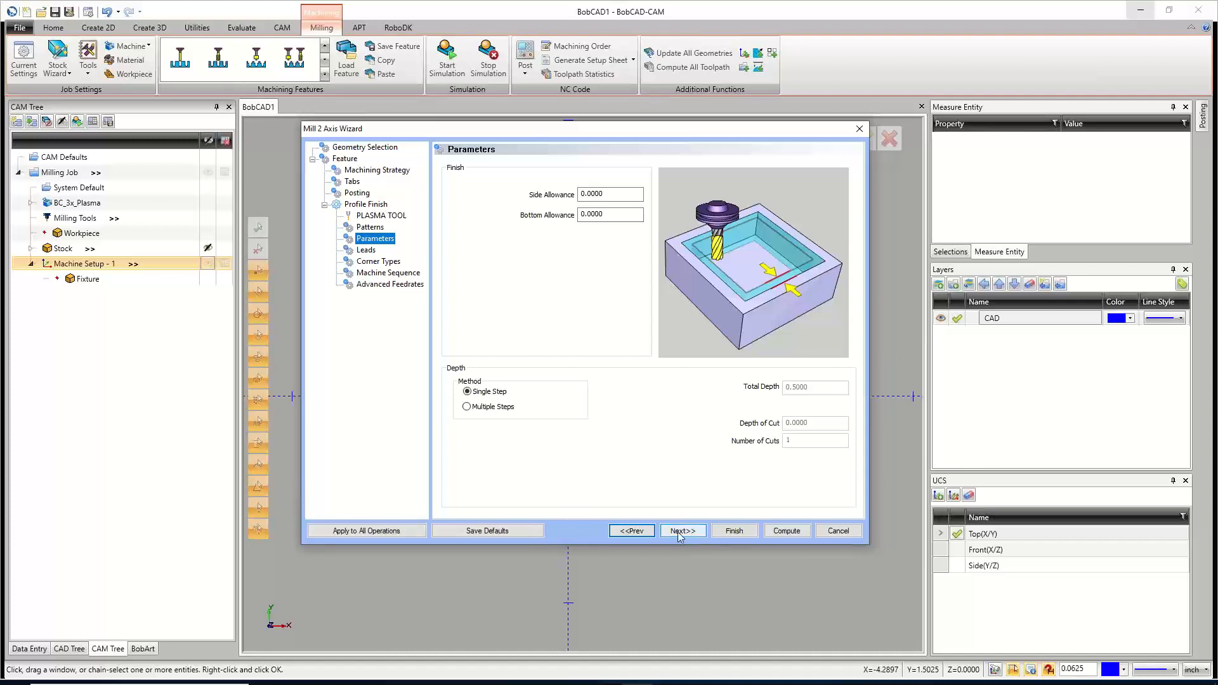
Use a Parallel lead-in with a length of 0.125 in for the Profile Finish operation.
{"action": "left_click", "coordinate": [679, 531]}
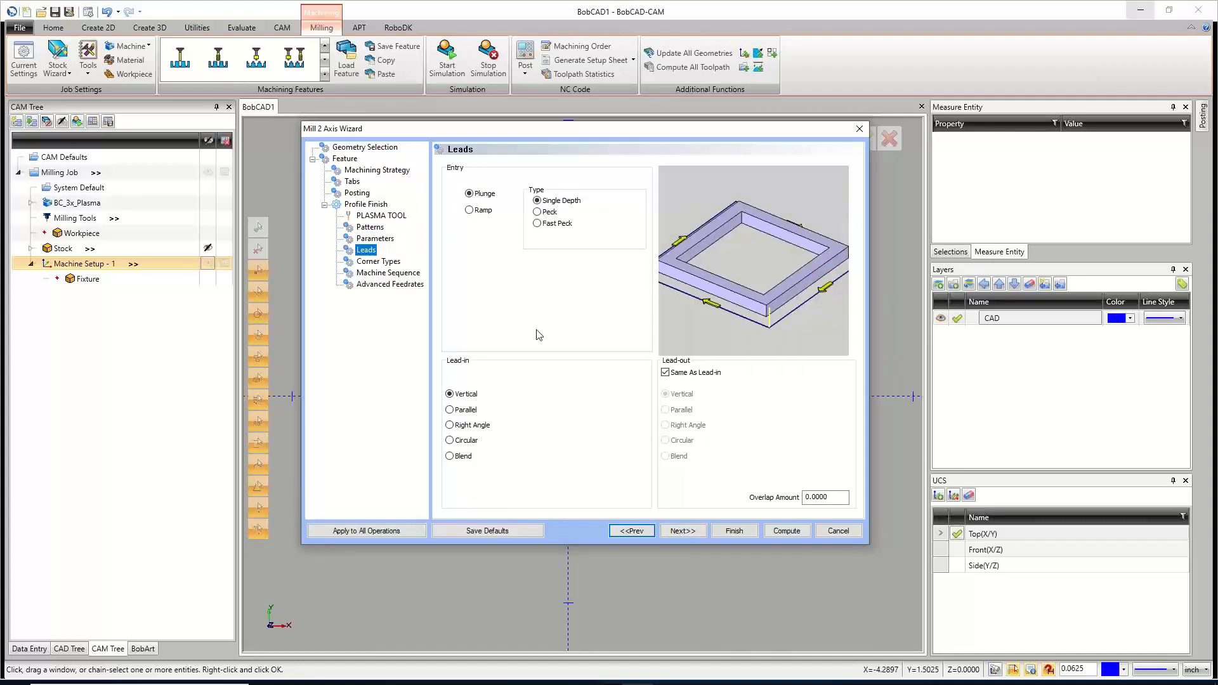
{"action": "left_click", "coordinate": [469, 411]}
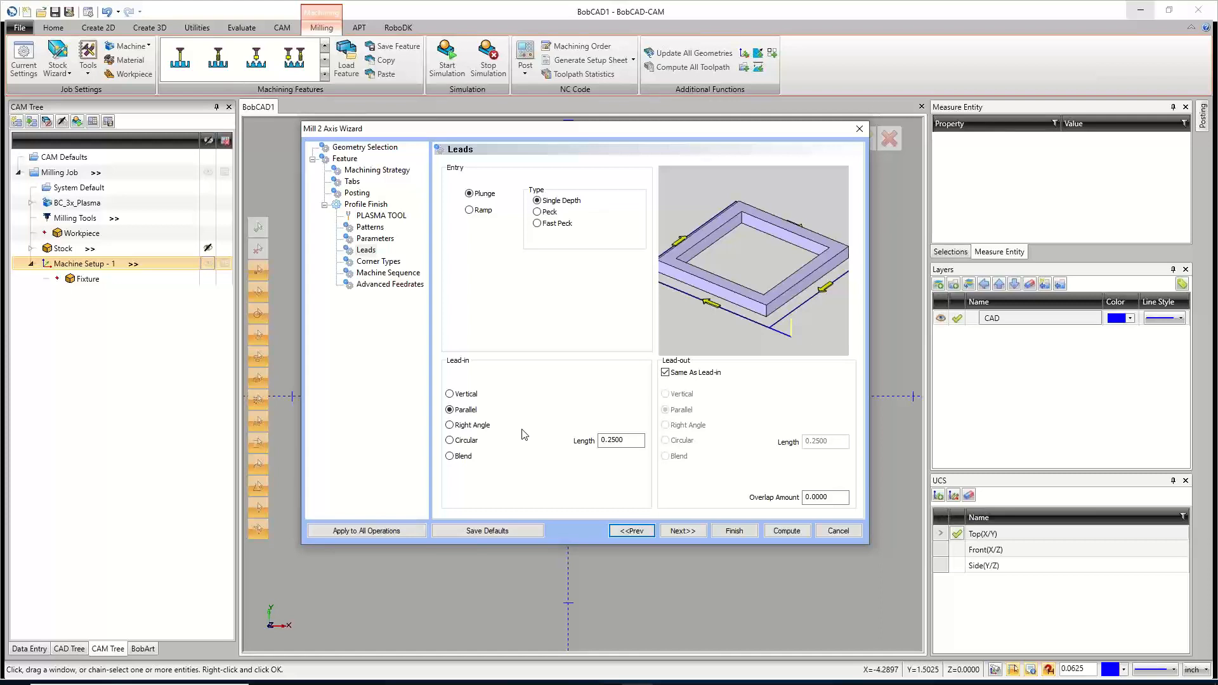
{"action": "left_click_drag", "start_coordinate": [631, 440], "coordinate": [569, 439]}
{"action": "type", "text": ".125"}
{"action": "left_click", "coordinate": [682, 531]}
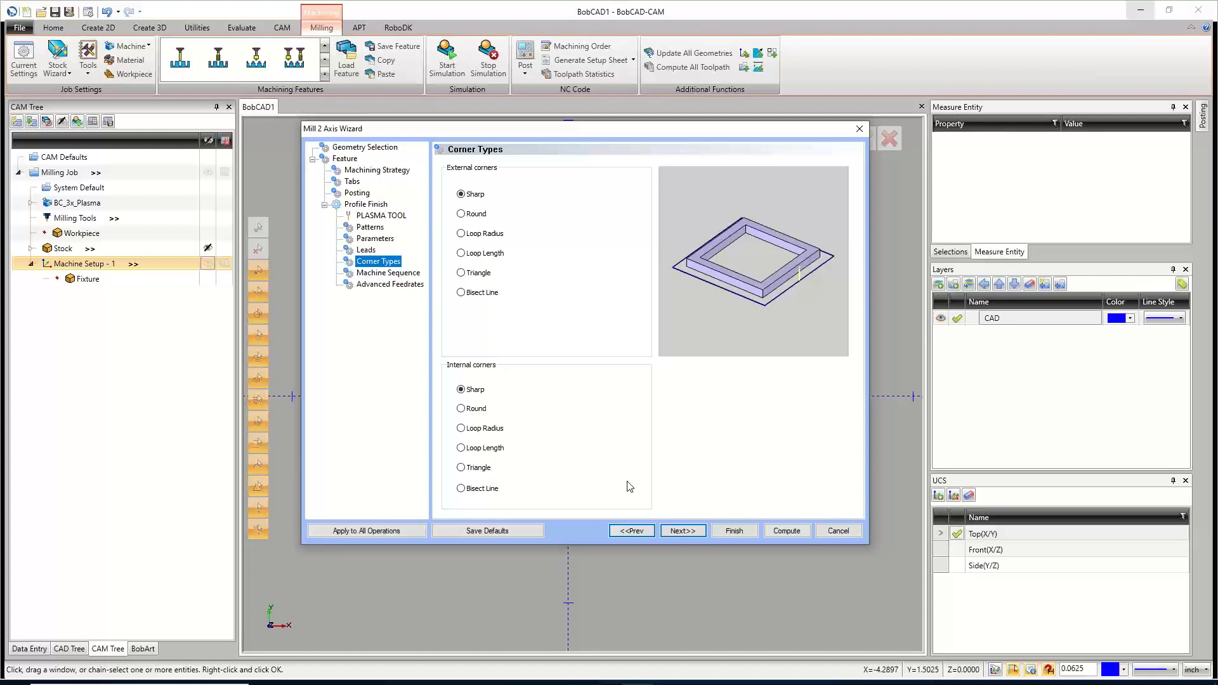
Compare the Sharp and Round external corner types and choose Round.
{"action": "left_click", "coordinate": [480, 215]}
{"action": "left_click", "coordinate": [472, 194]}
{"action": "left_click", "coordinate": [477, 215]}
{"action": "left_click", "coordinate": [700, 532]}
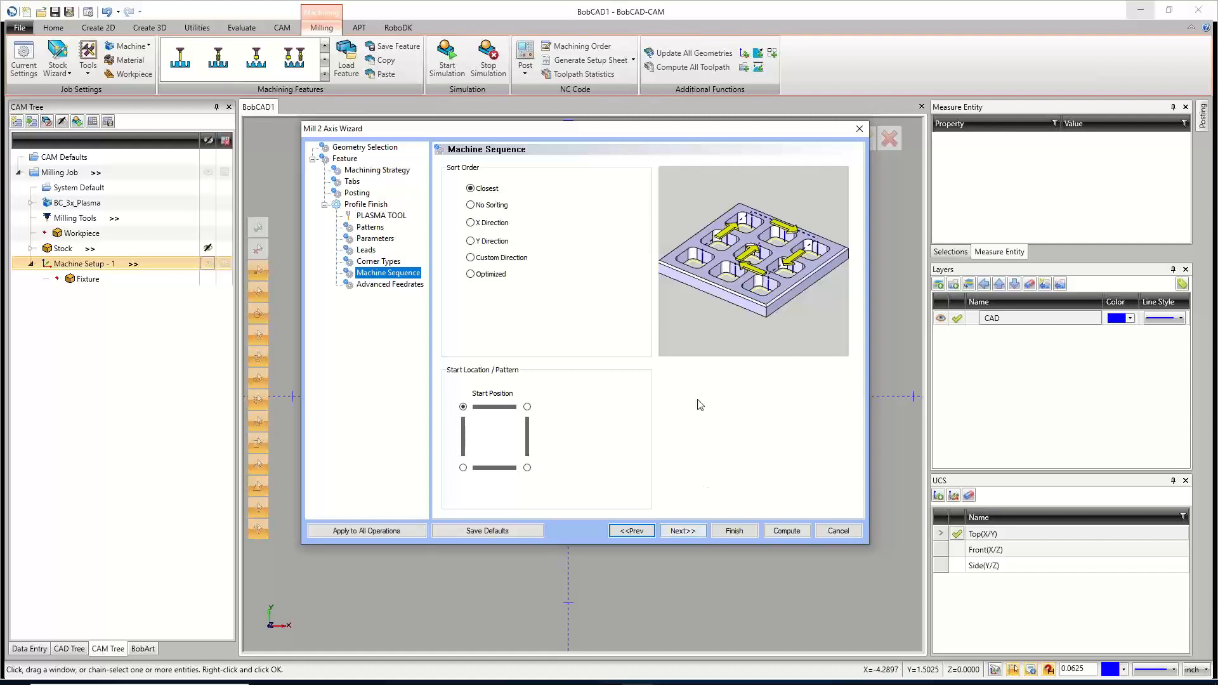
Set the machining sort order to Optimized and finish the 2-axis feature with the default advanced feedrates.
{"action": "left_click", "coordinate": [484, 279]}
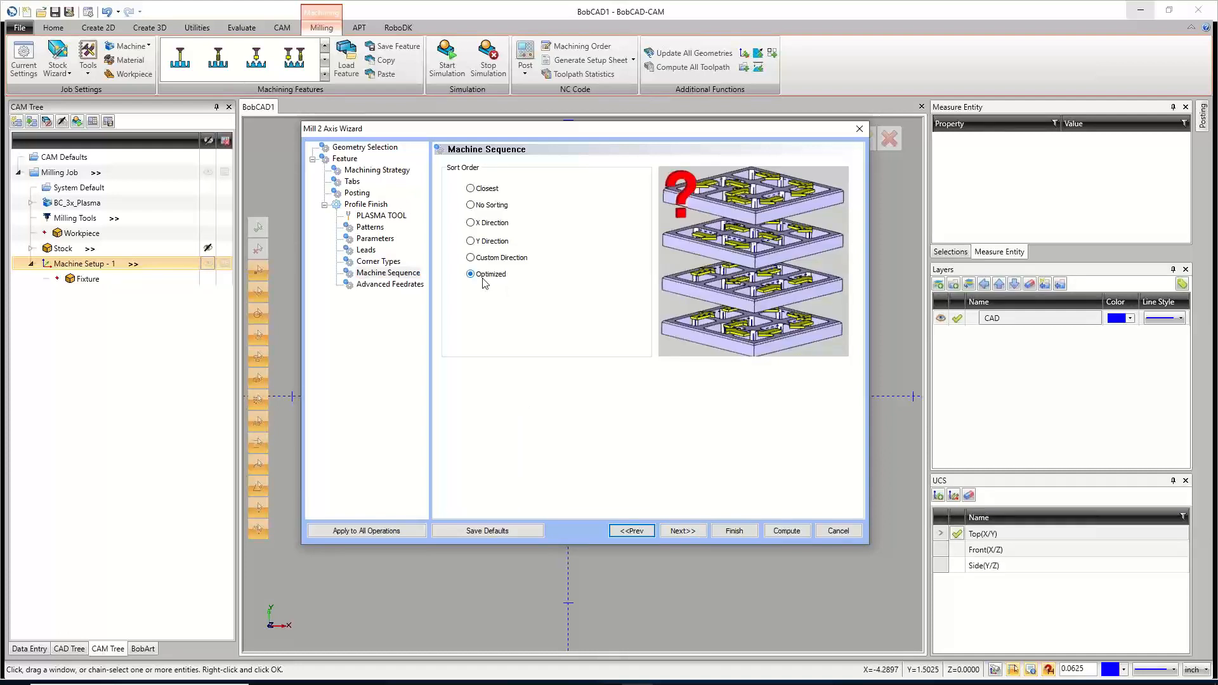
{"action": "left_click", "coordinate": [698, 532]}
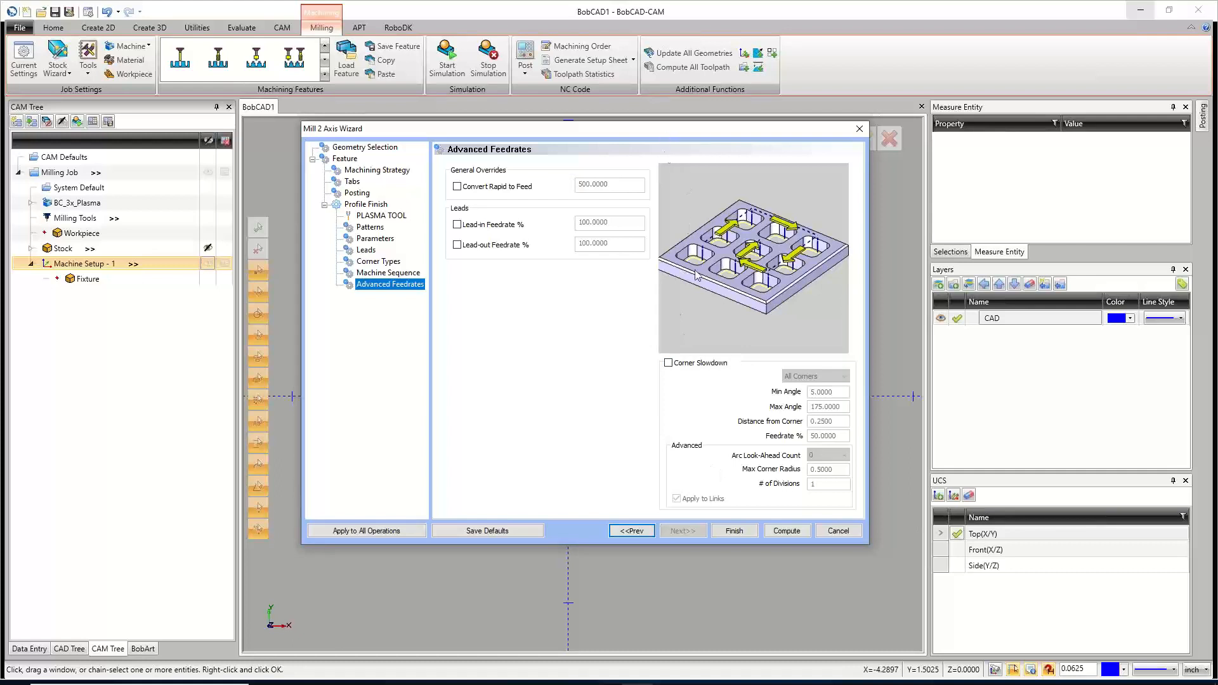
{"action": "left_click", "coordinate": [740, 532]}
Create a new document and start a rectangle with its base point centred on the origin.
{"action": "left_click", "coordinate": [50, 28]}
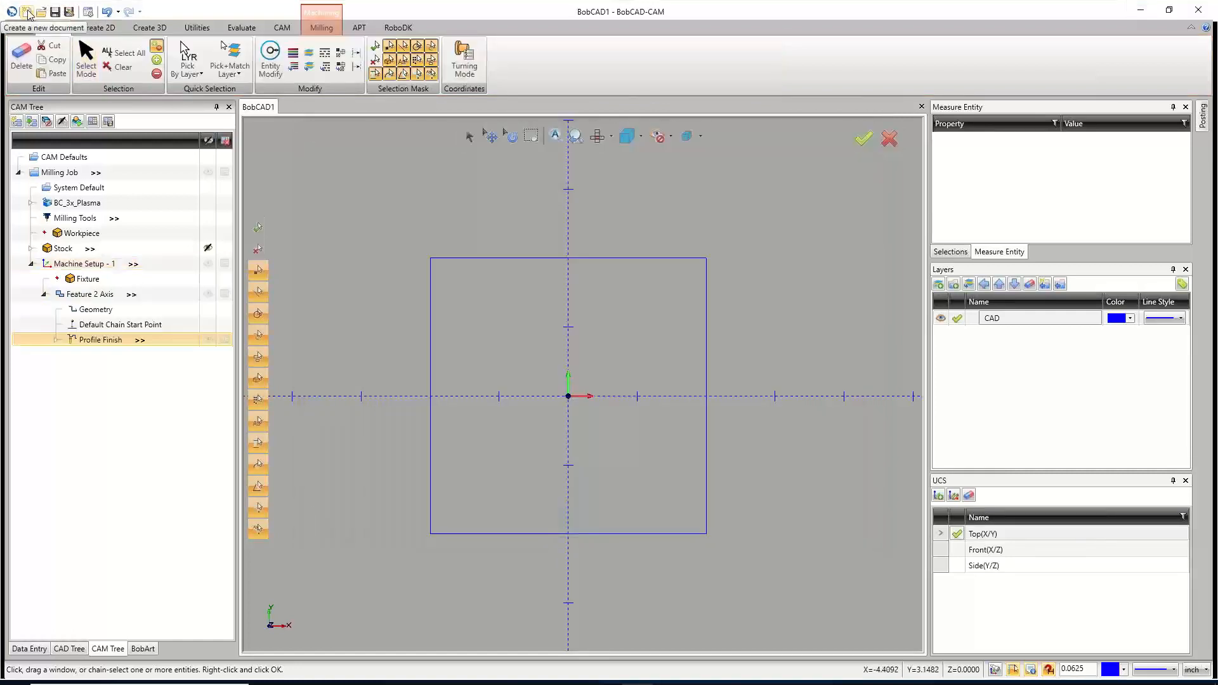
{"action": "left_click", "coordinate": [28, 12]}
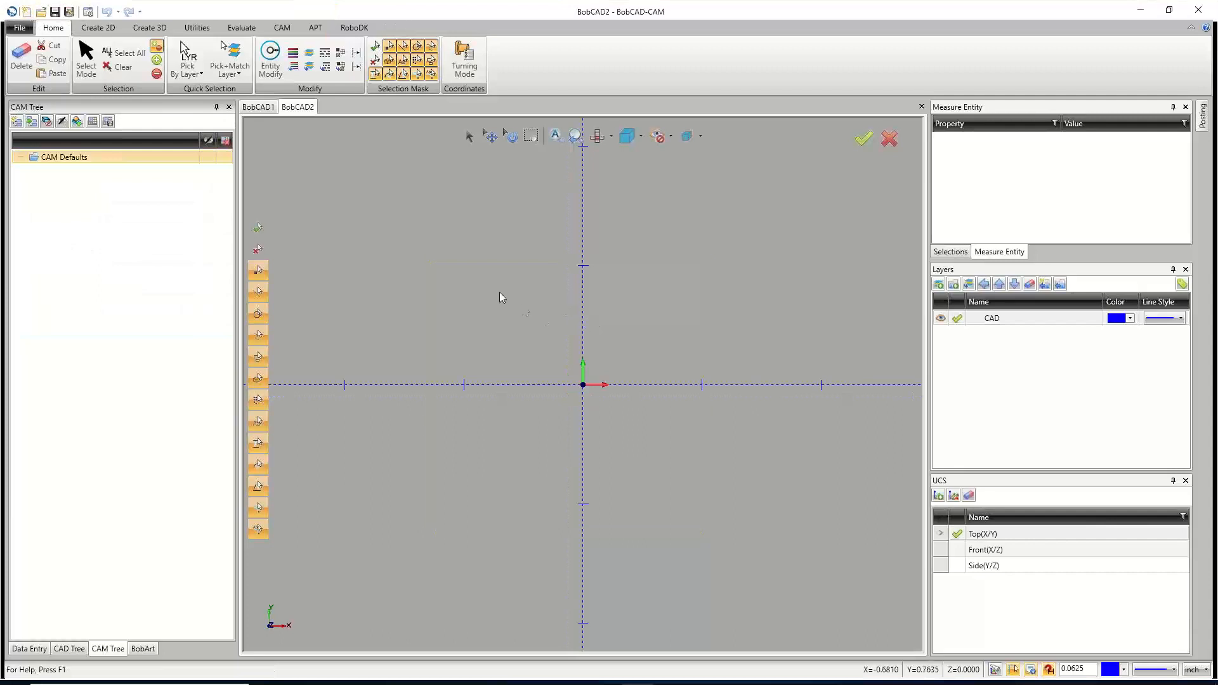
{"action": "left_click", "coordinate": [99, 28]}
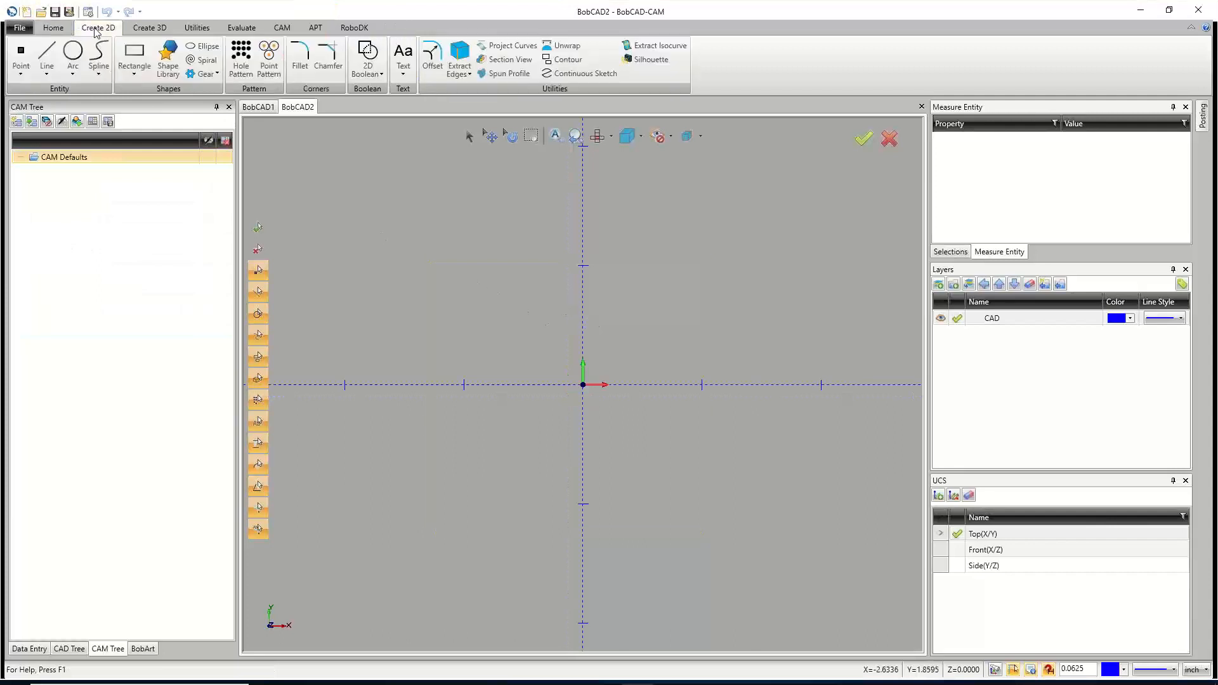
{"action": "left_click", "coordinate": [133, 55]}
{"action": "left_click", "coordinate": [130, 215]}
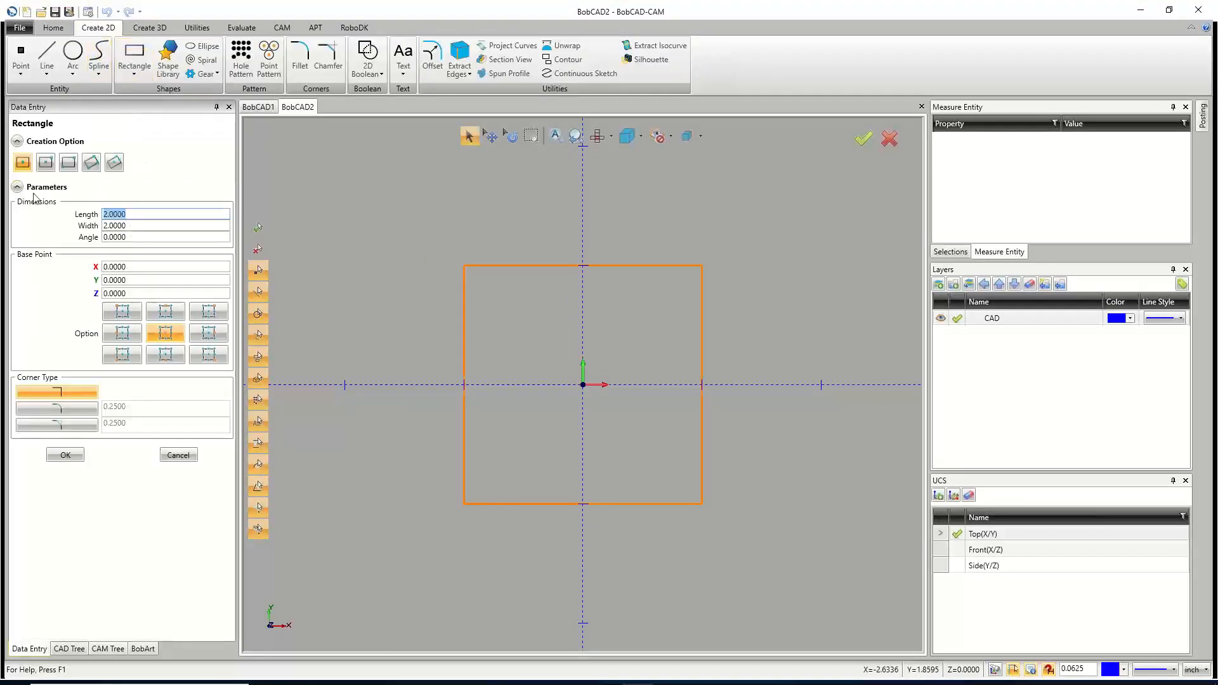
{"action": "type", "text": ".12"}
{"action": "key", "text": "BackSpace"}
{"action": "key", "text": "BackSpace"}
{"action": "type", "text": ".5"}
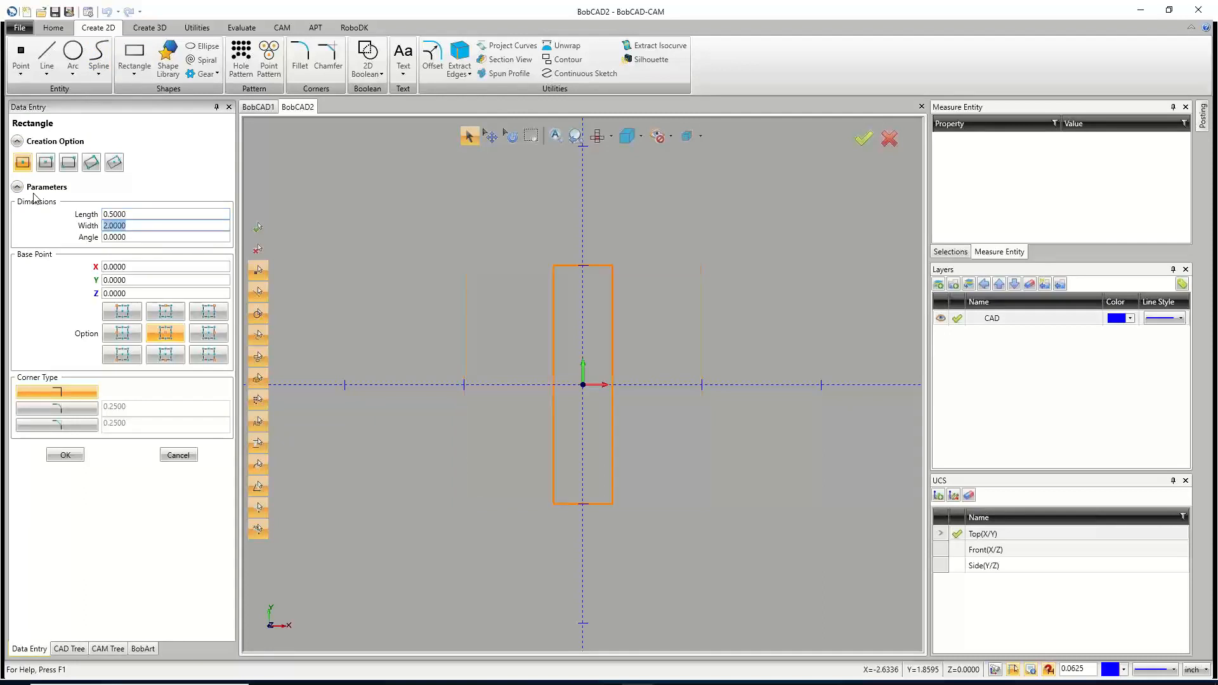
{"action": "key", "text": "Return"}
Draw the rectangle centred on the origin with a length of 4 in and a width of 0.5 in.
{"action": "type", "text": "4"}
{"action": "key", "text": "Tab"}
{"action": "type", "text": ".5"}
{"action": "key", "text": "Tab"}
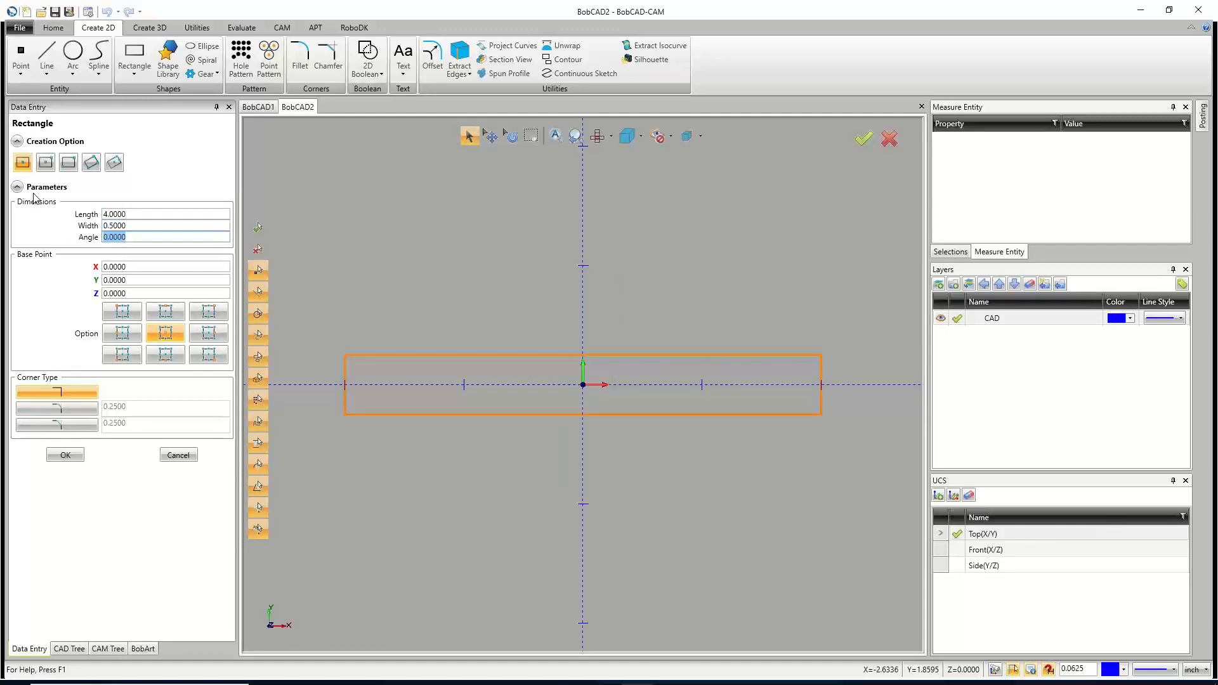
{"action": "left_click", "coordinate": [65, 454]}
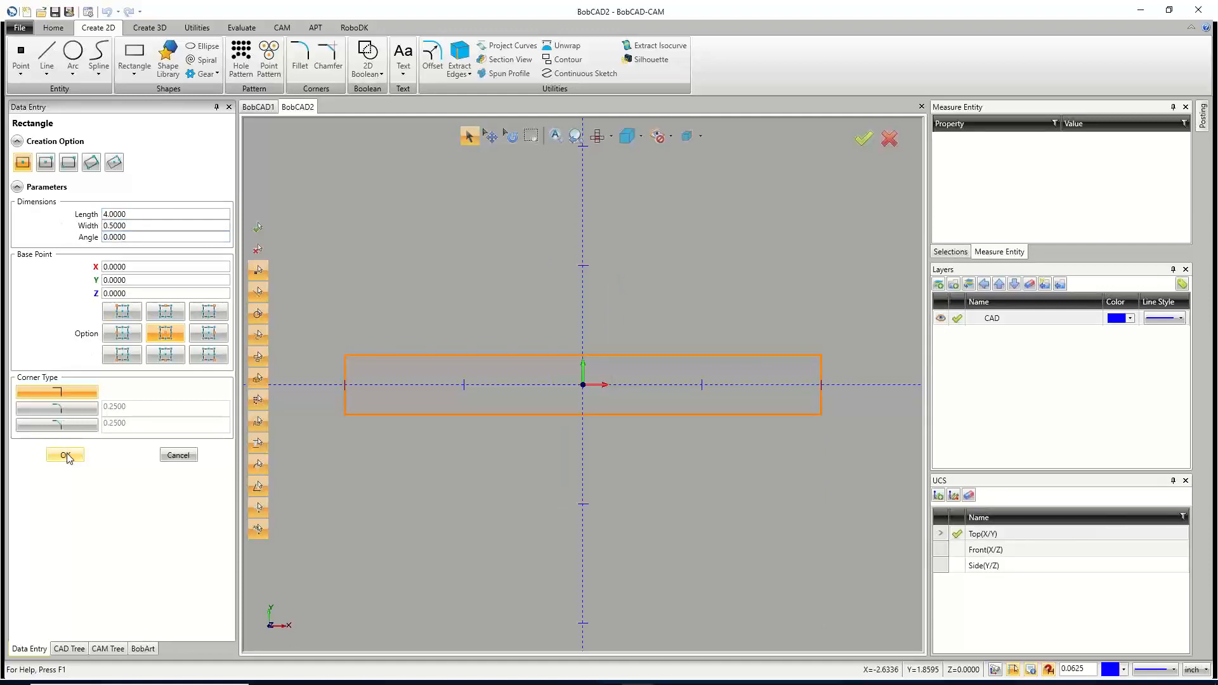
{"action": "right_click", "coordinate": [531, 246]}
{"action": "left_click", "coordinate": [557, 274]}
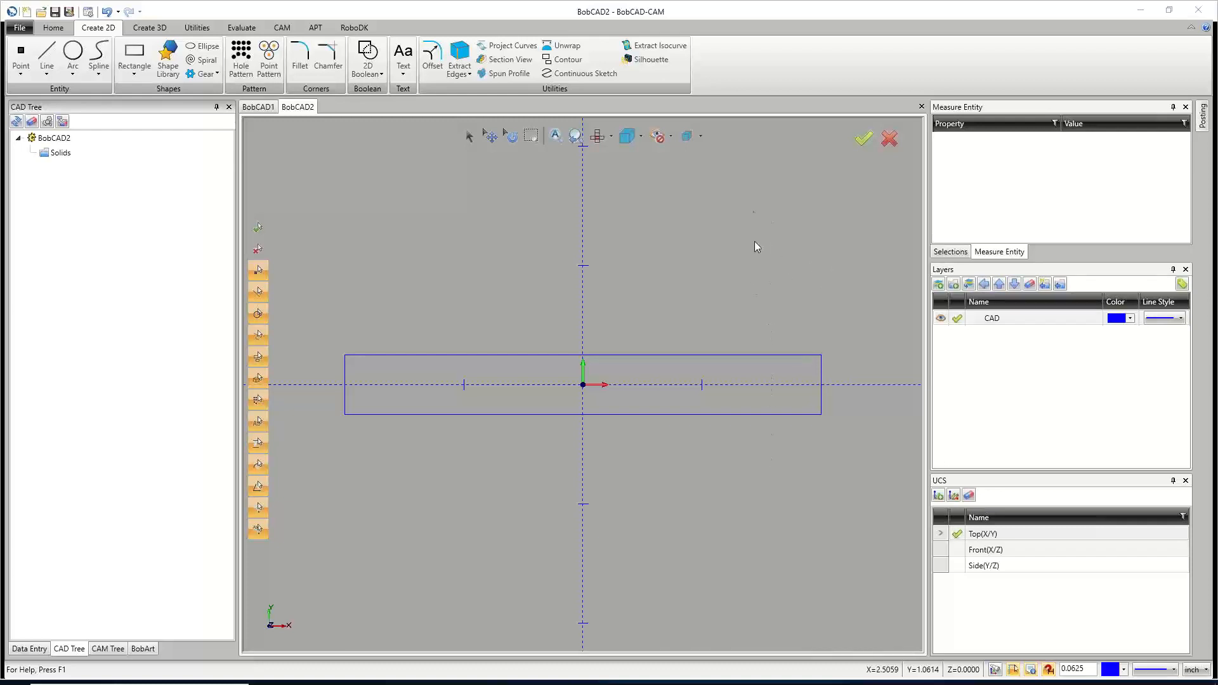
Try a second rectangle with a length of 0.125 in, a width of 2 in and a bottom-centre base point.
{"action": "left_click", "coordinate": [133, 56]}
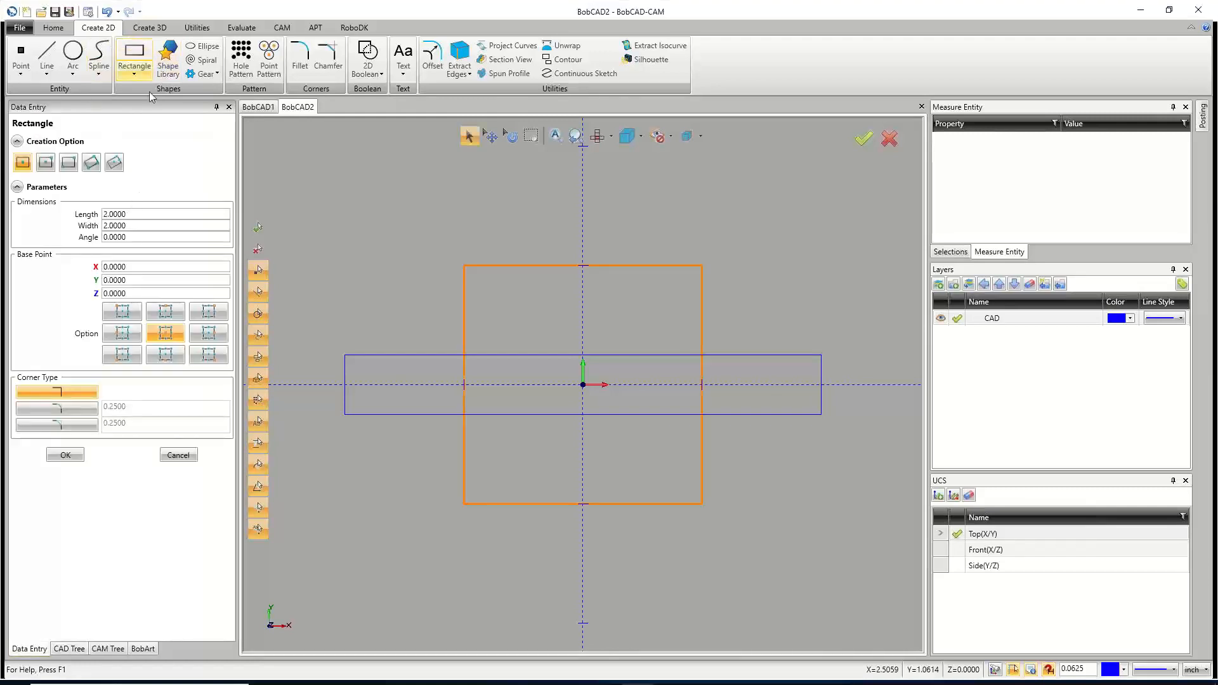
{"action": "left_click", "coordinate": [134, 213]}
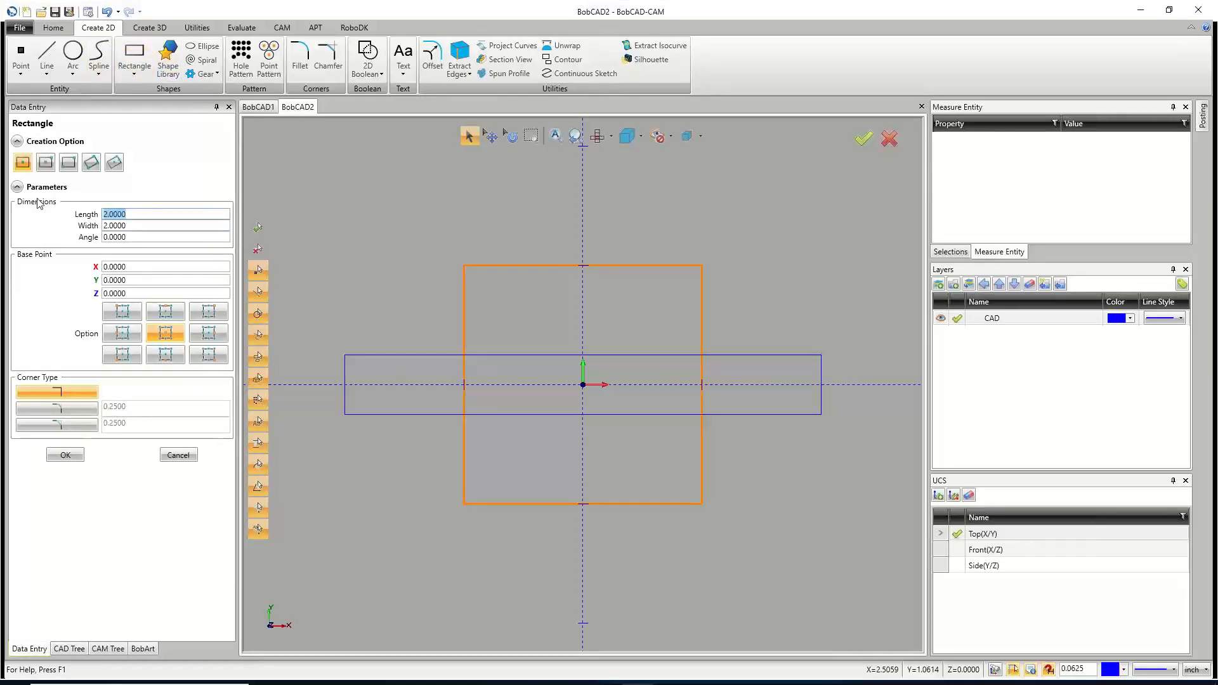
{"action": "type", "text": ".125"}
{"action": "key", "text": "Tab"}
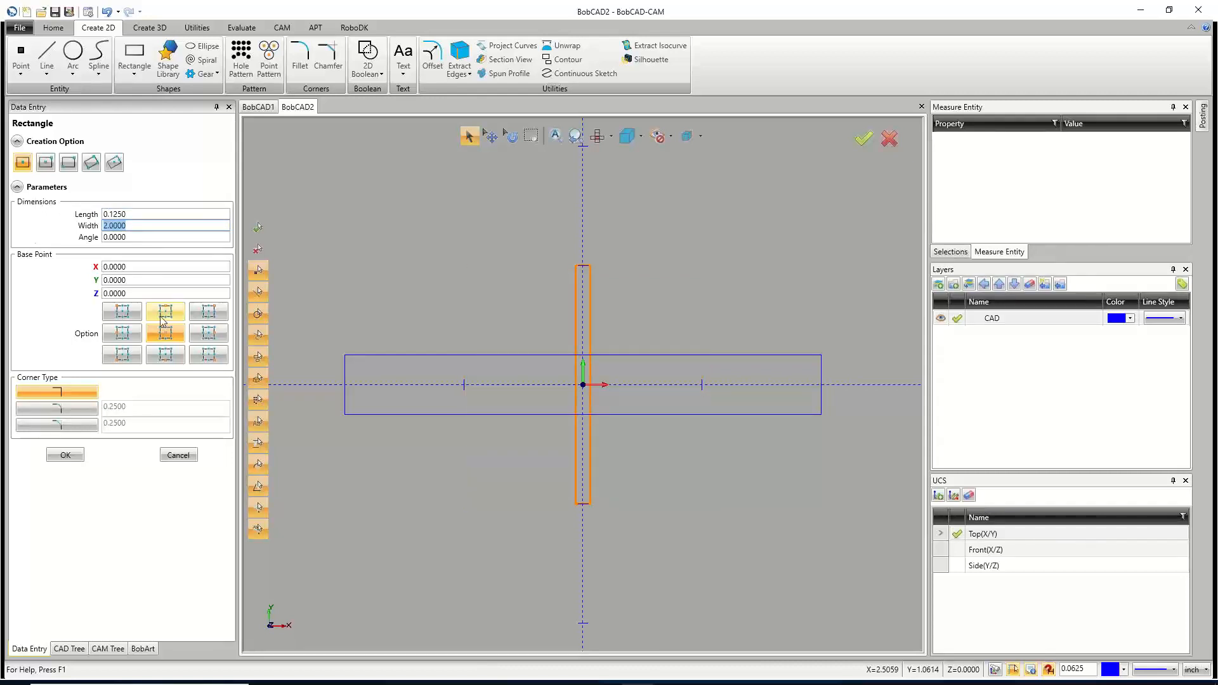
{"action": "left_click", "coordinate": [169, 354]}
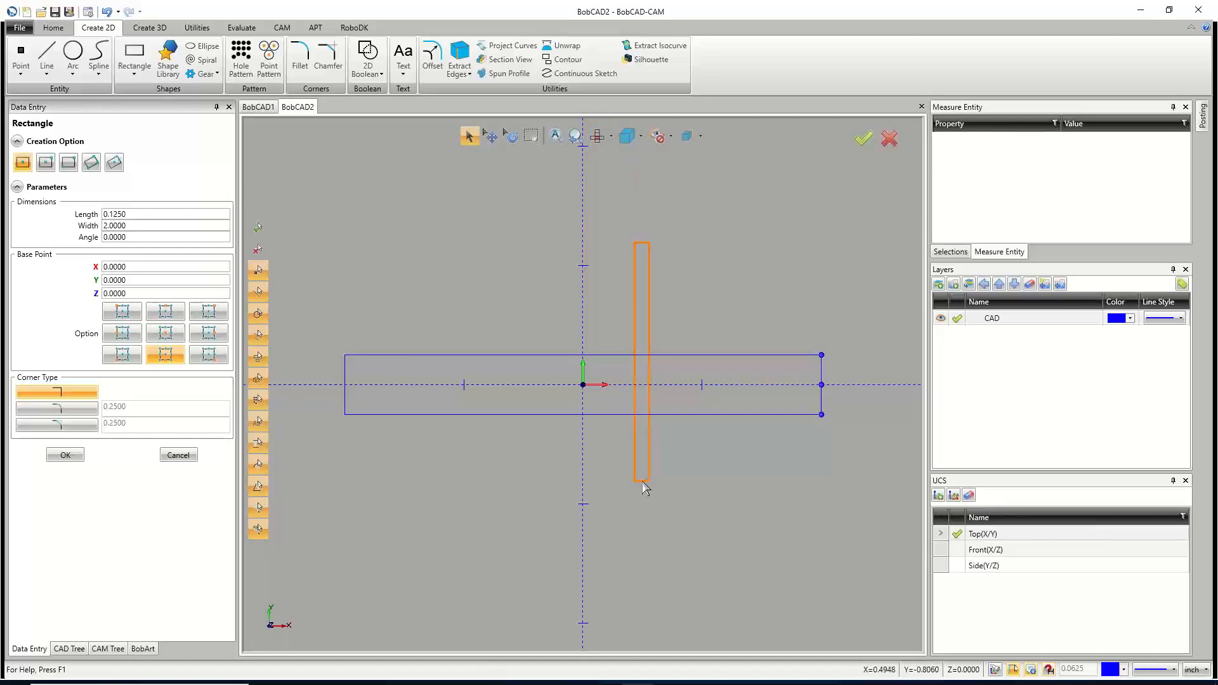
Preview the narrow rectangle at angles of 45 and 30 degrees, and cancel it.
{"action": "left_click_drag", "start_coordinate": [134, 238], "coordinate": [75, 234]}
{"action": "type", "text": "45"}
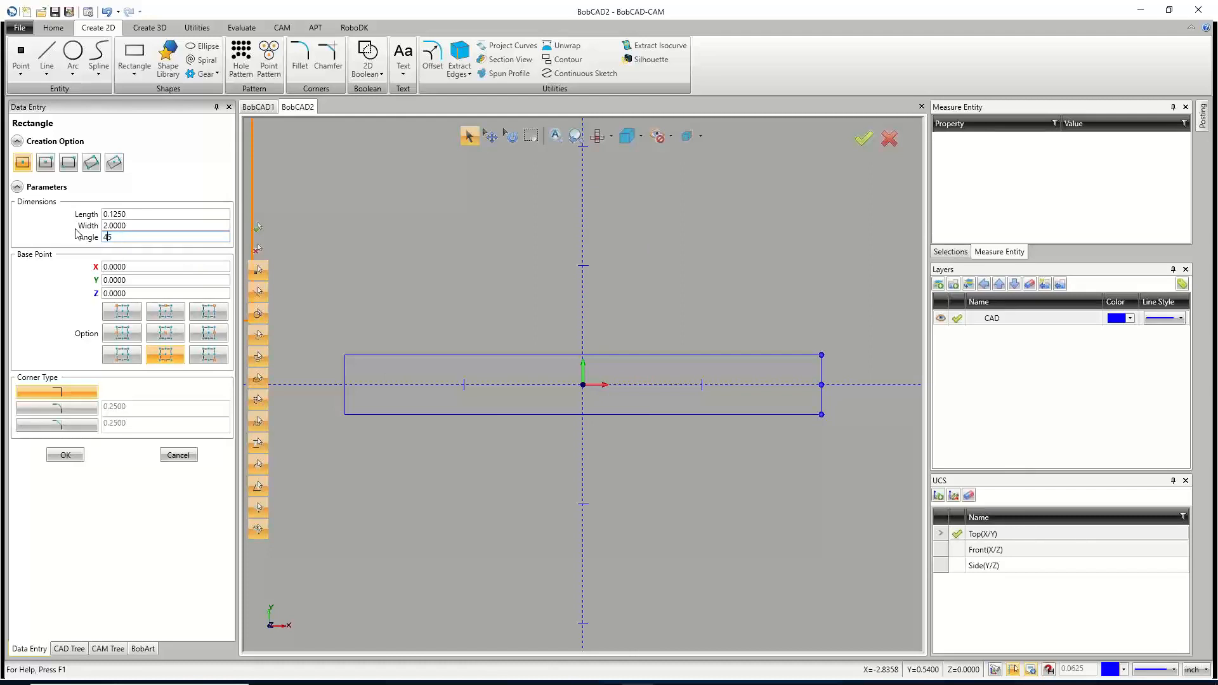
{"action": "key", "text": "Tab"}
{"action": "key", "text": "shift+Tab"}
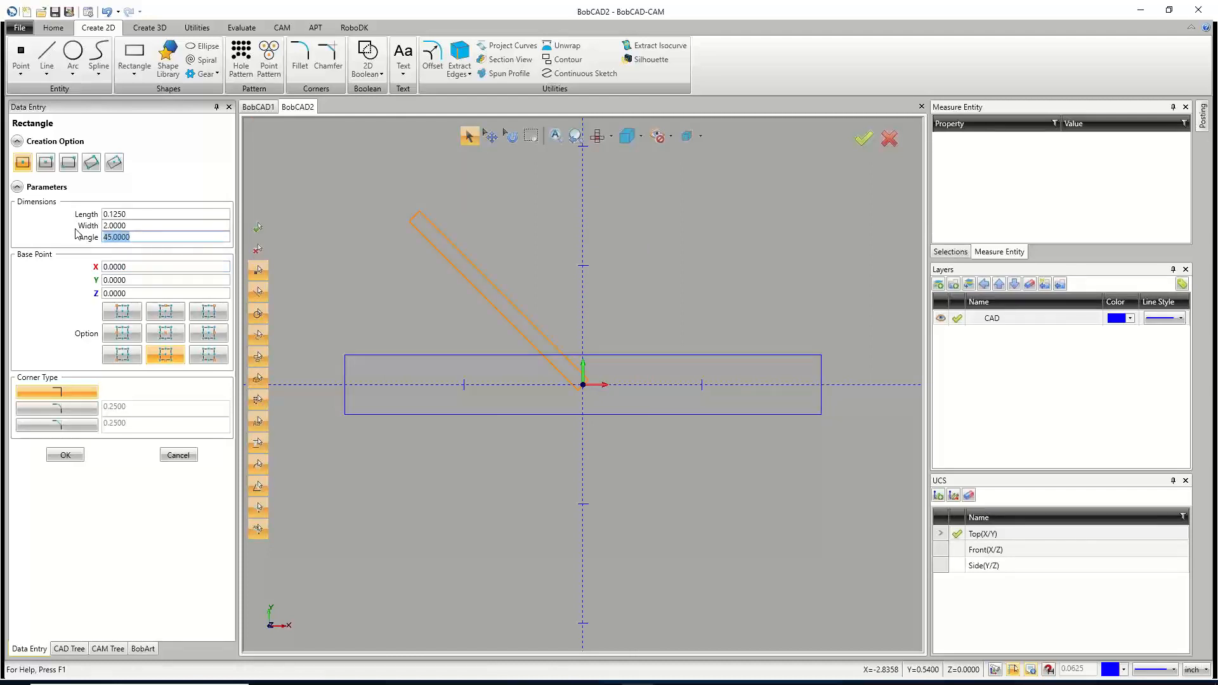
{"action": "type", "text": "30"}
{"action": "key", "text": "Tab"}
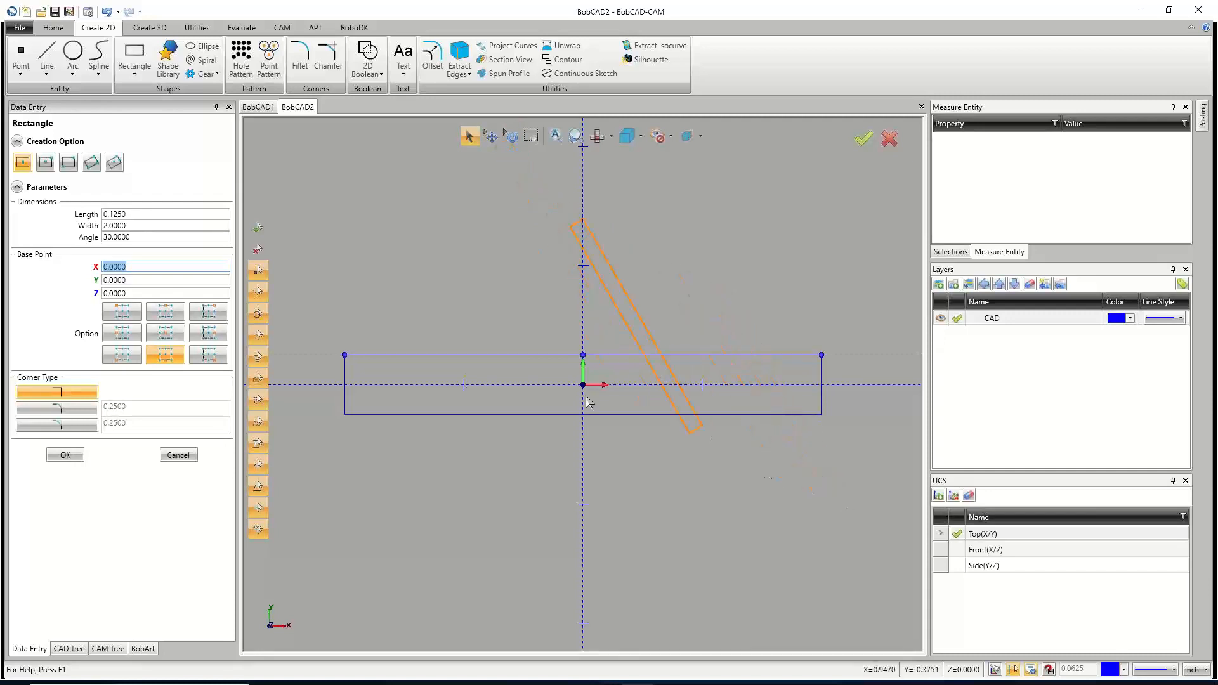
{"action": "left_click", "coordinate": [178, 455]}
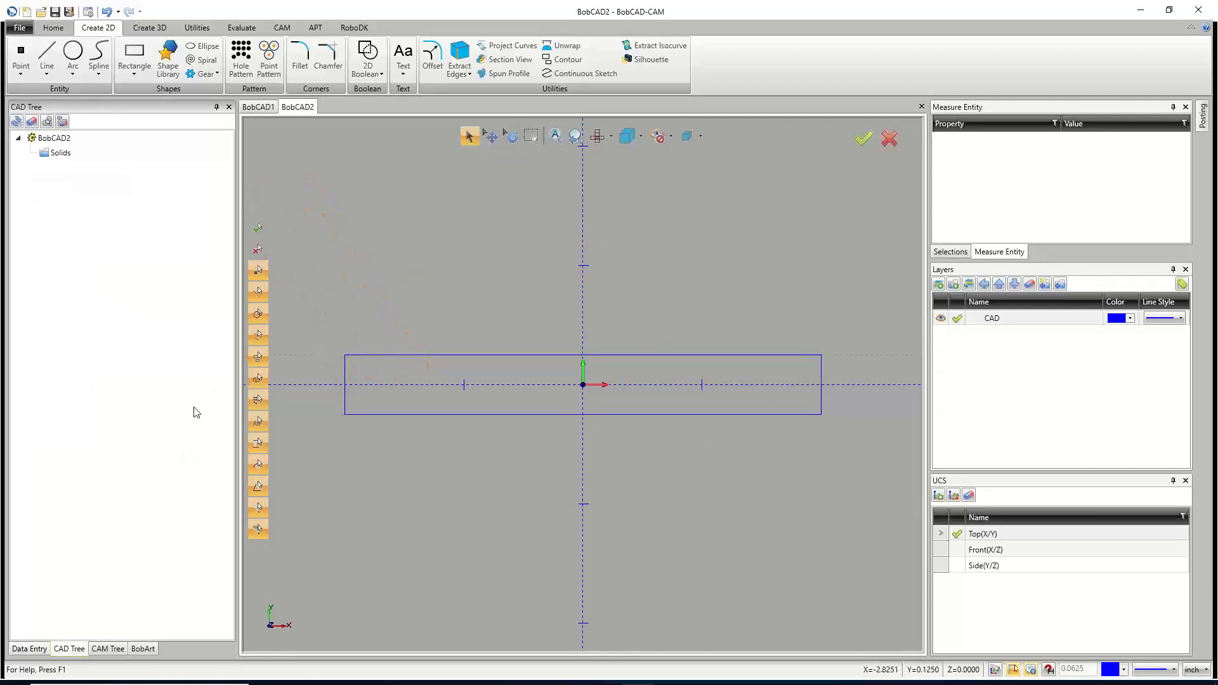
Return to the plasma job in BobCAD1 and enable Corner Slowdown for All Corners in the Profile Finish advanced feedrates.
{"action": "left_click", "coordinate": [259, 108]}
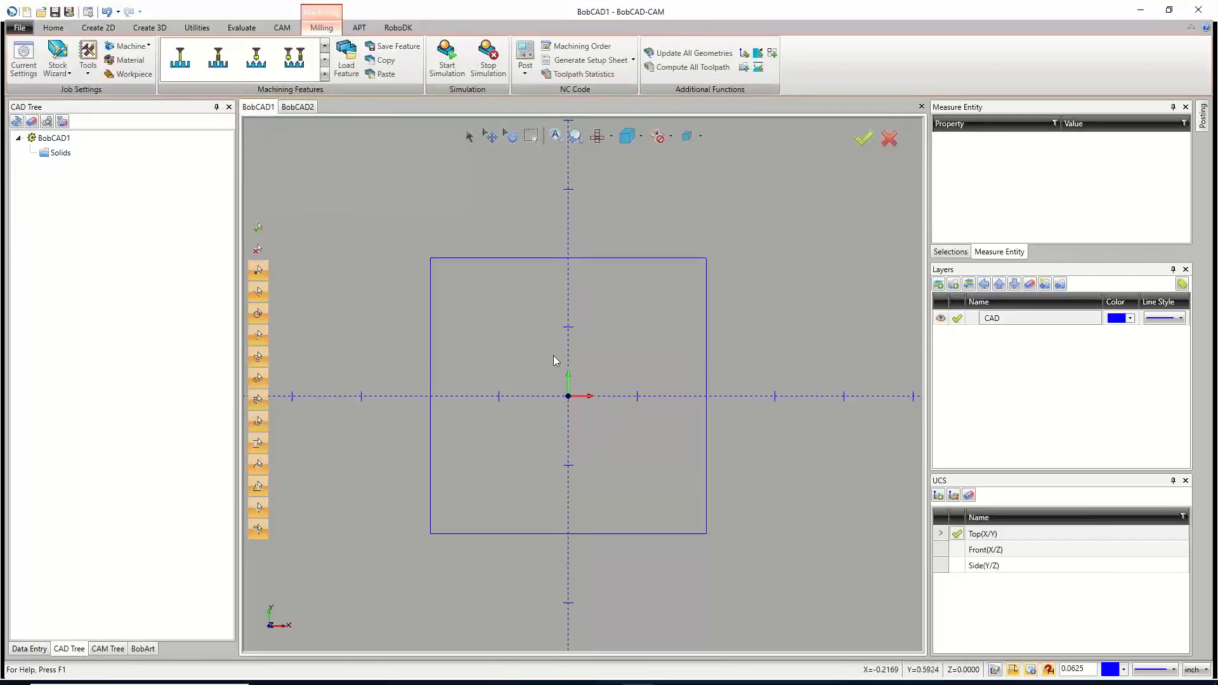
{"action": "left_click", "coordinate": [108, 649]}
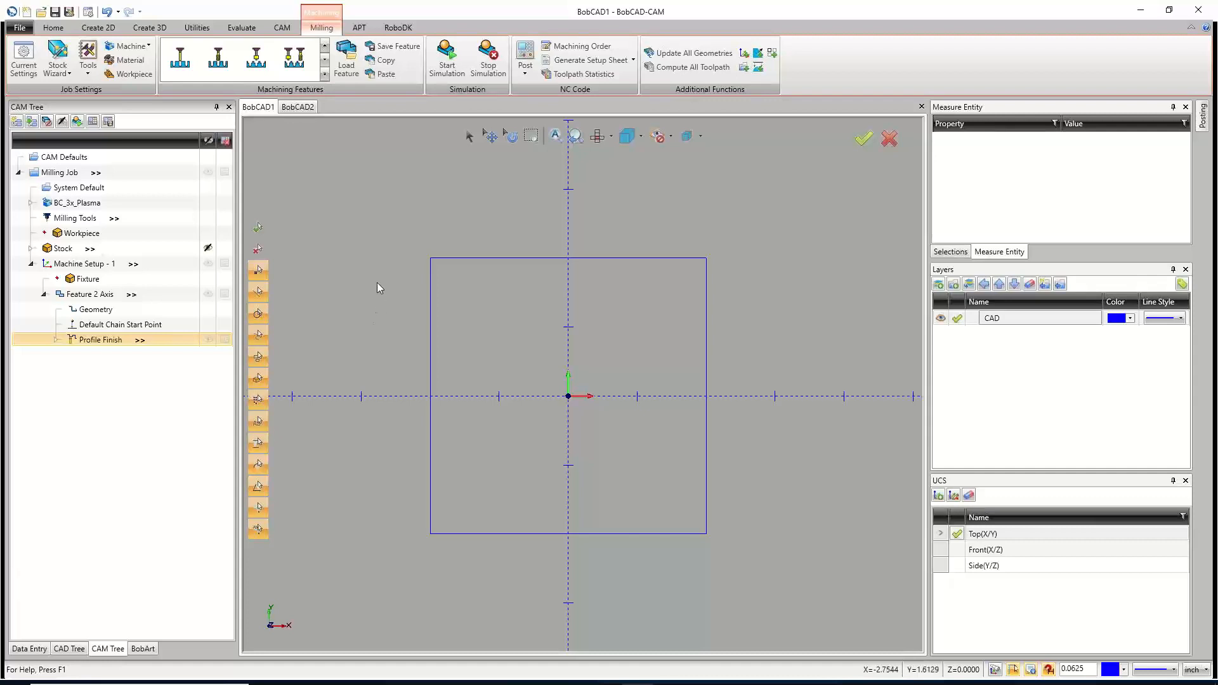
{"action": "left_click", "coordinate": [297, 106]}
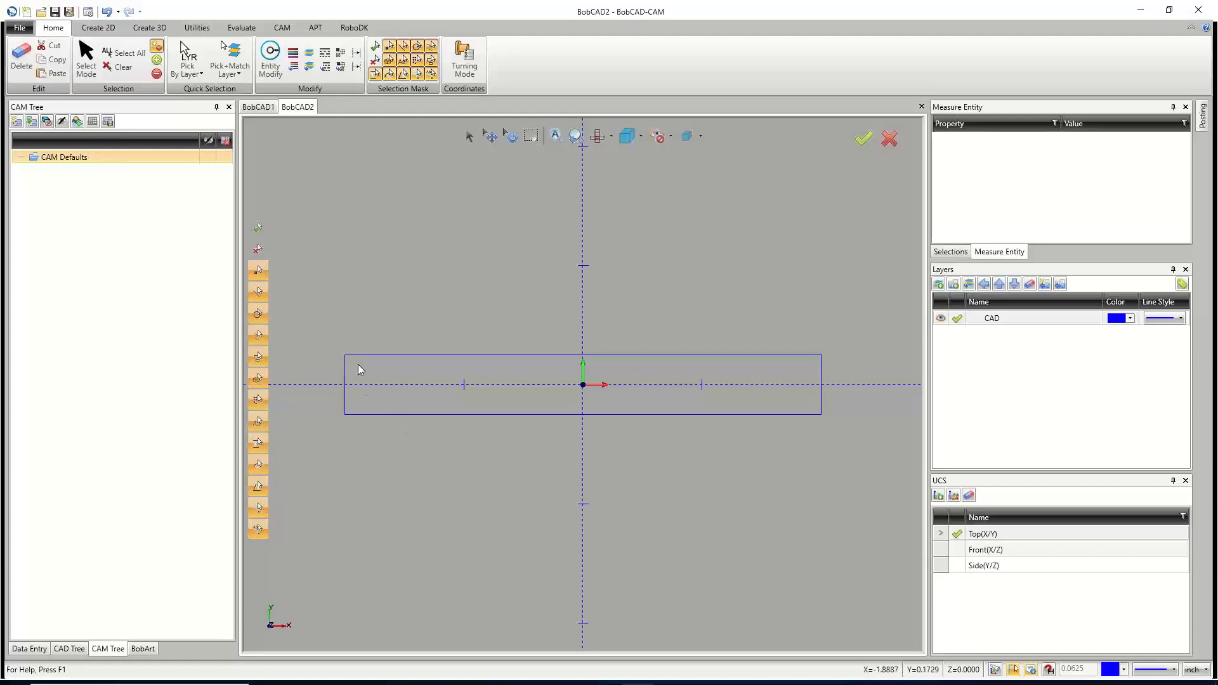
{"action": "left_click", "coordinate": [262, 109]}
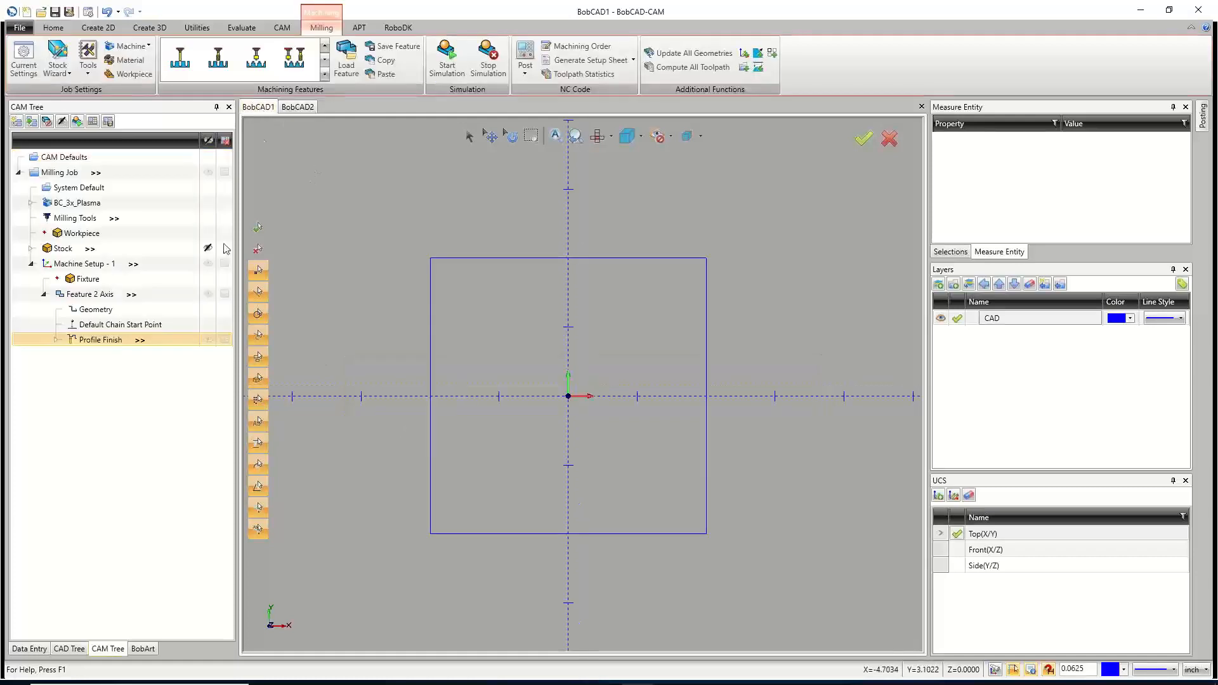
{"action": "right_click", "coordinate": [127, 340]}
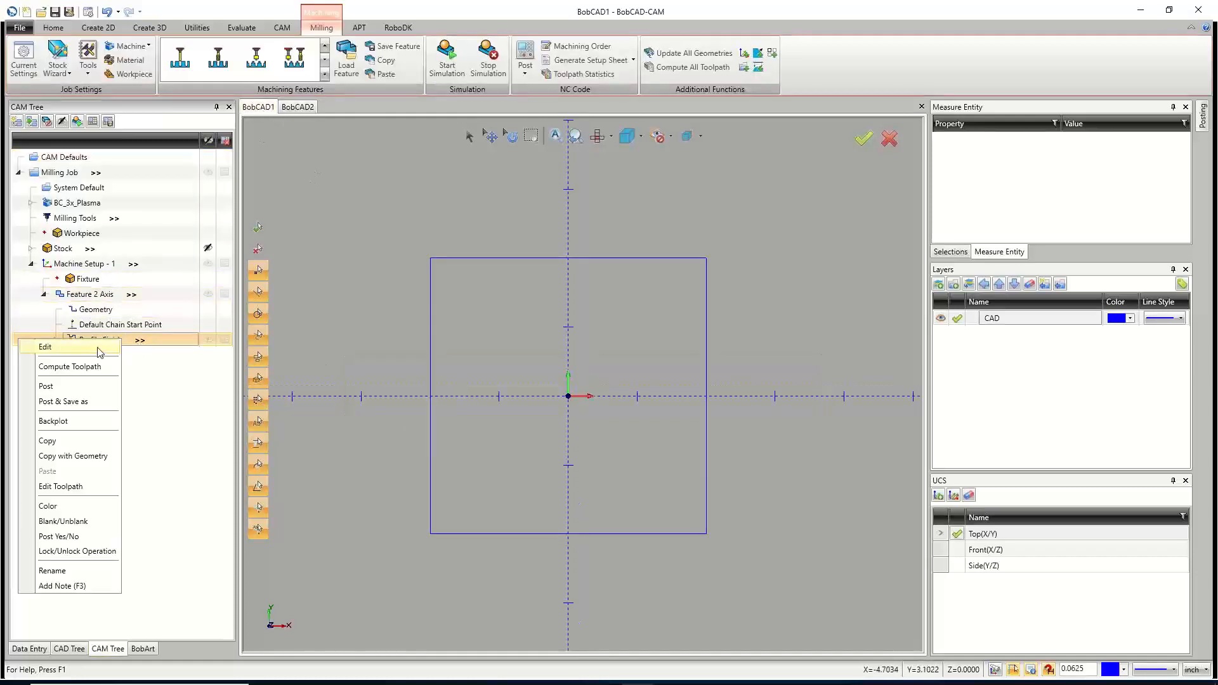
{"action": "left_click", "coordinate": [63, 346]}
{"action": "left_click", "coordinate": [414, 282]}
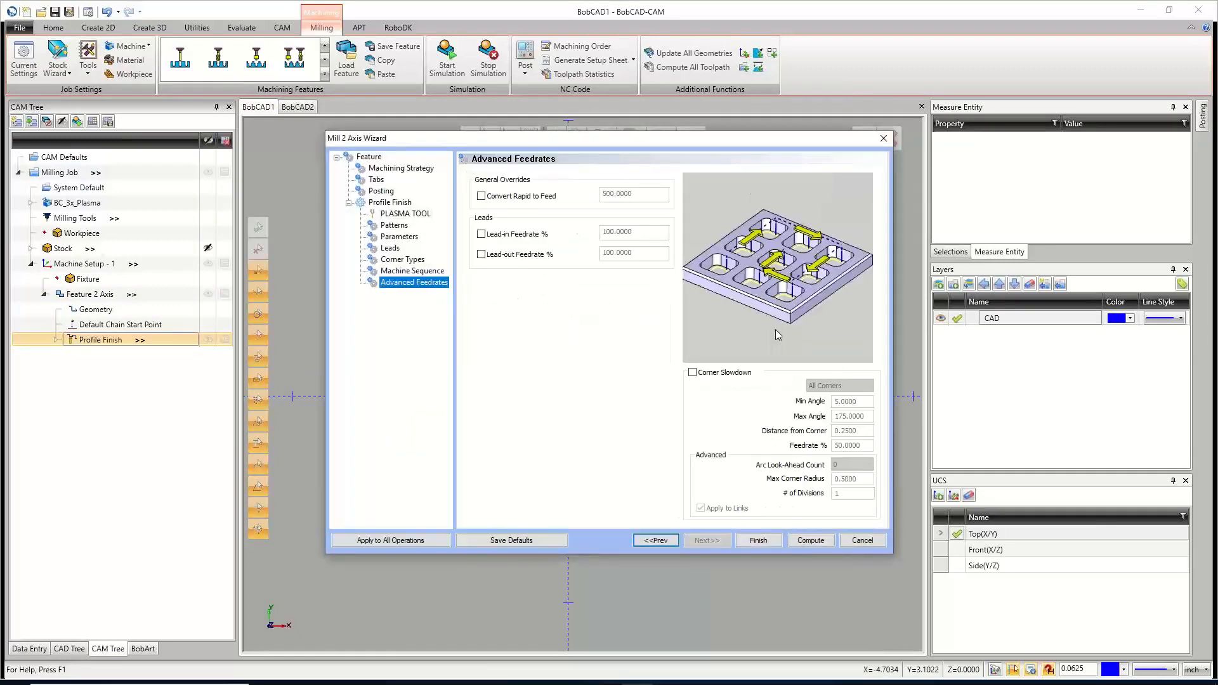
{"action": "left_click", "coordinate": [693, 374]}
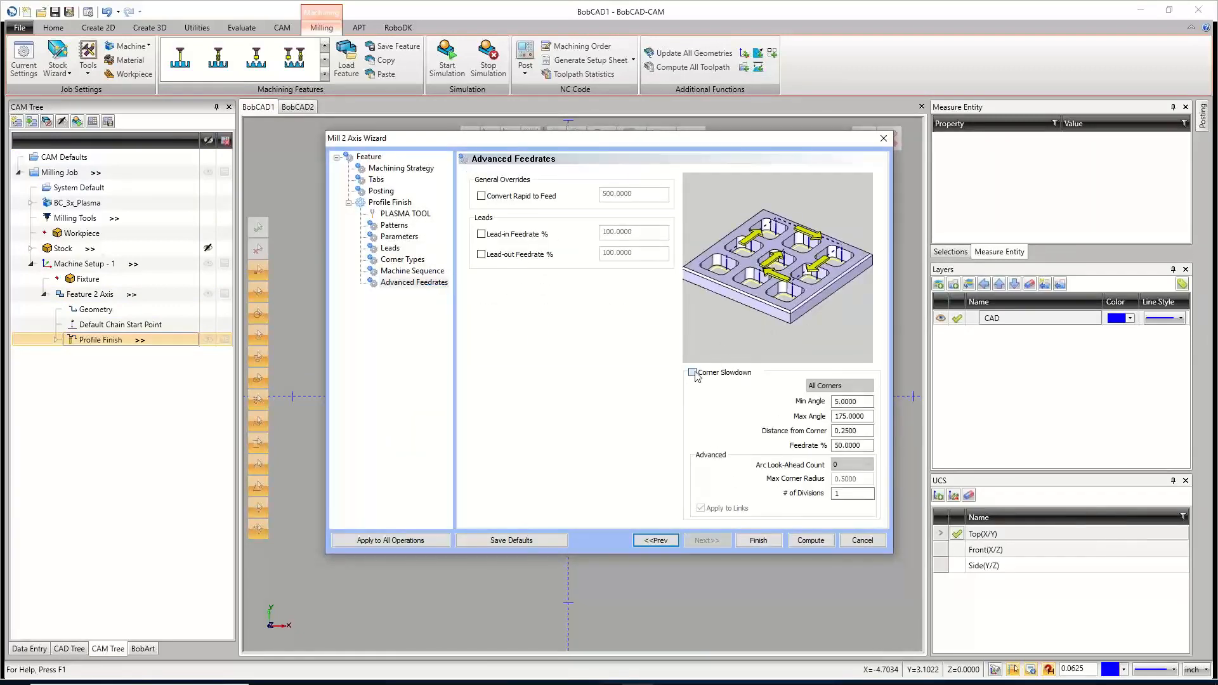
{"action": "left_click", "coordinate": [840, 386]}
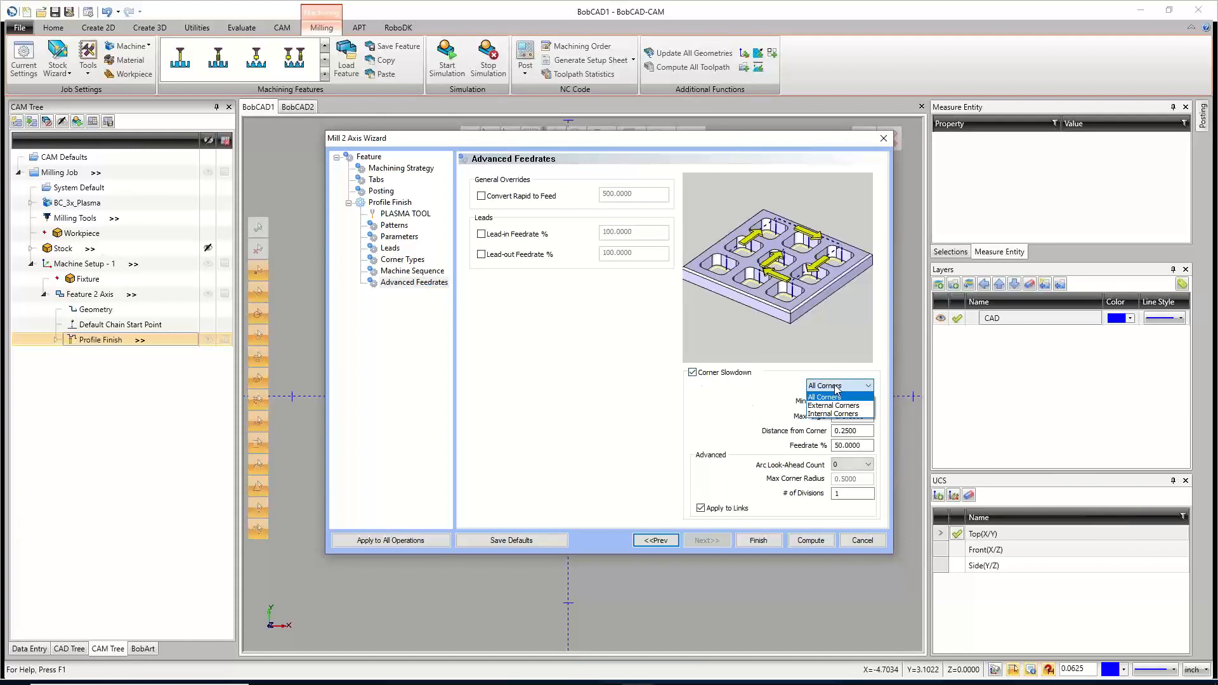
{"action": "left_click", "coordinate": [710, 418]}
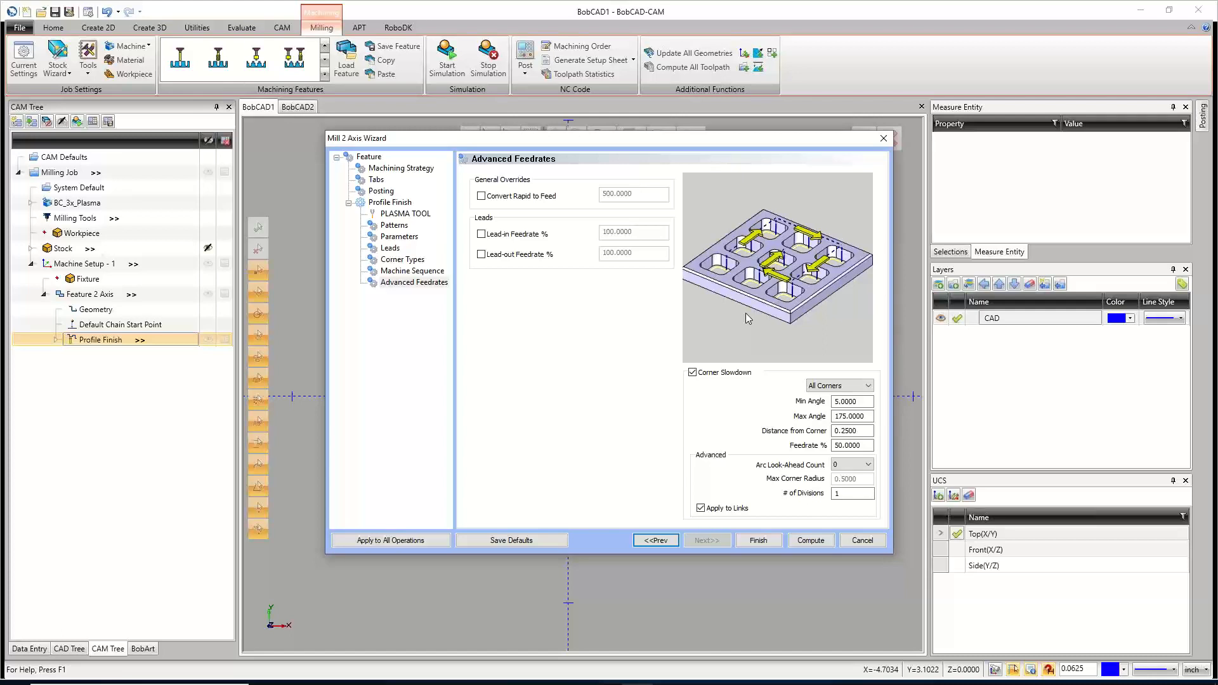
Review the Arc Look-Ahead Count options, keep the count at 0, and compute the Profile Finish toolpath.
{"action": "left_click", "coordinate": [848, 467]}
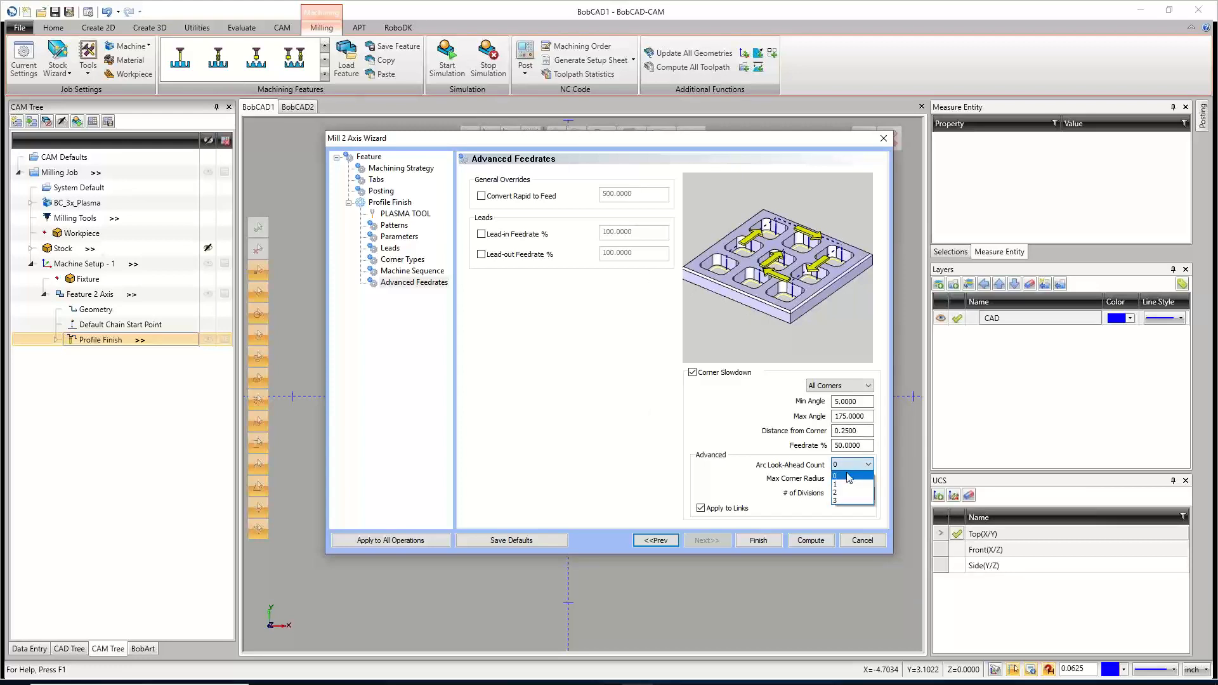
{"action": "left_click", "coordinate": [805, 499]}
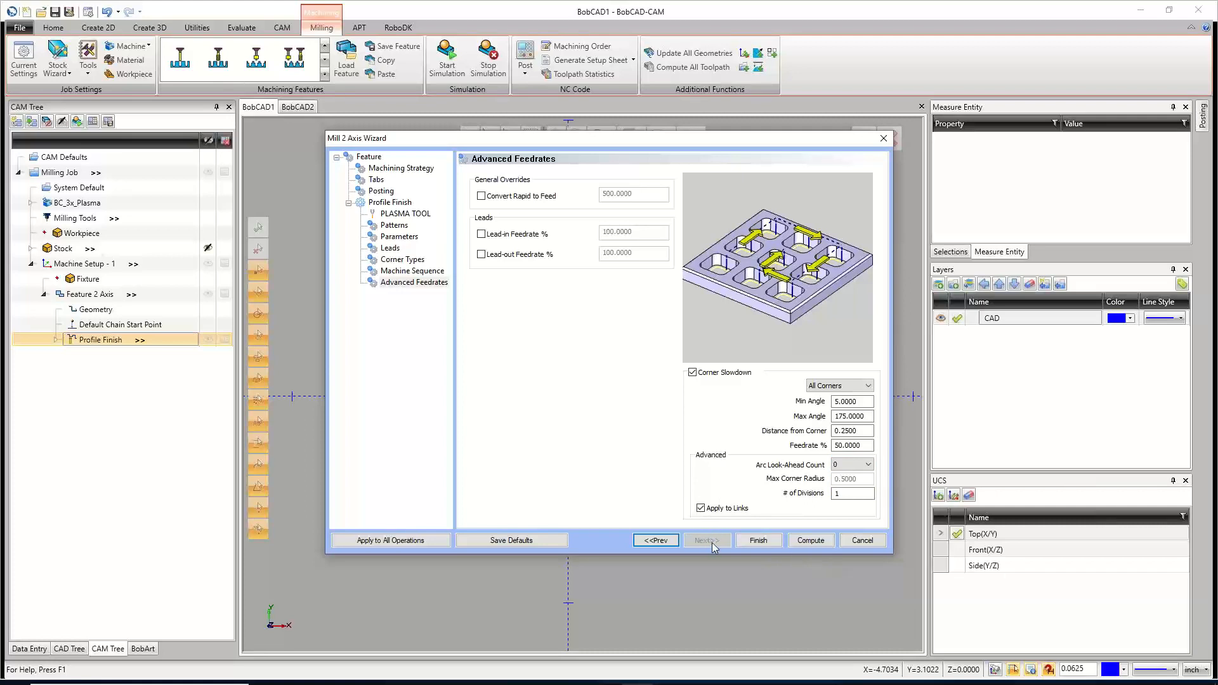
{"action": "left_click", "coordinate": [803, 541]}
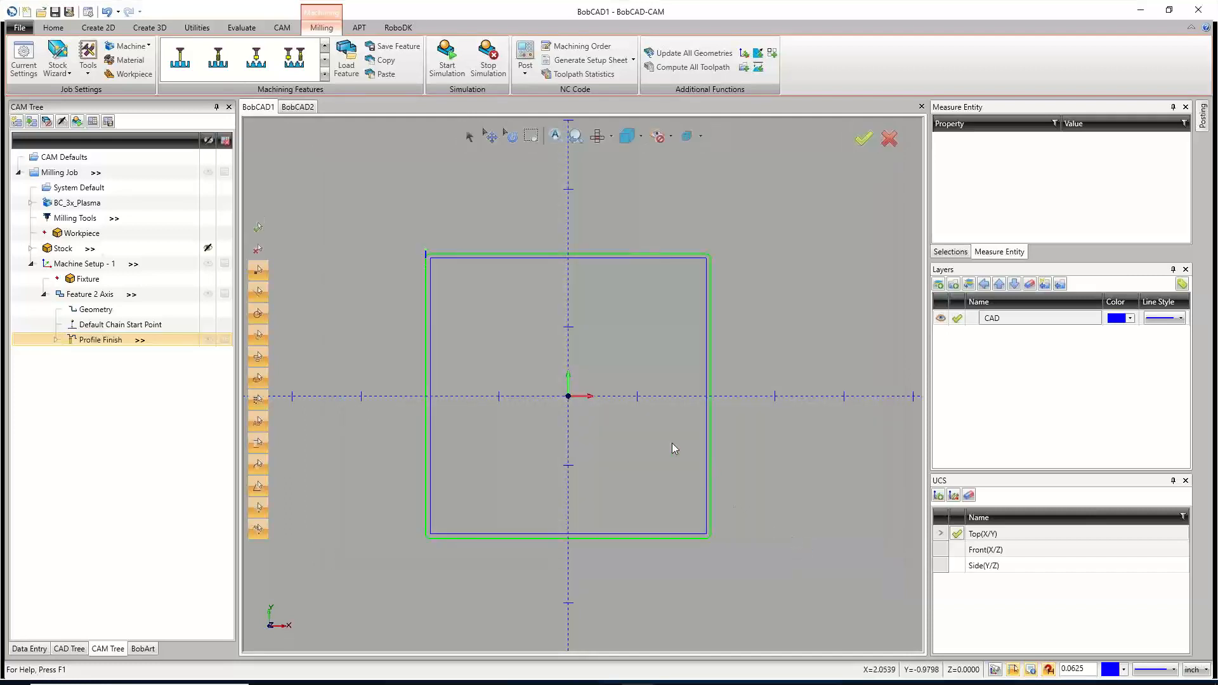
Change the external corners of the 2-axis feature to Sharp and recompute the toolpath.
{"action": "scroll", "coordinate": [411, 259], "scroll_direction": "up", "scroll_amount": 5}
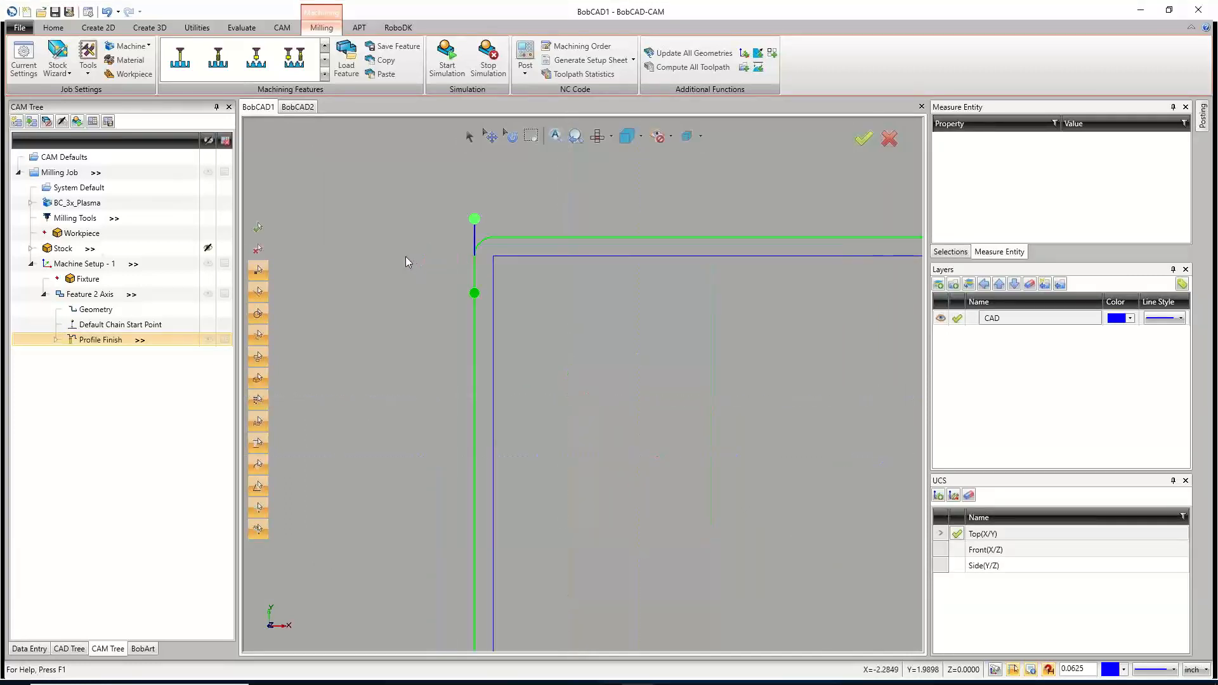
{"action": "right_click", "coordinate": [86, 296]}
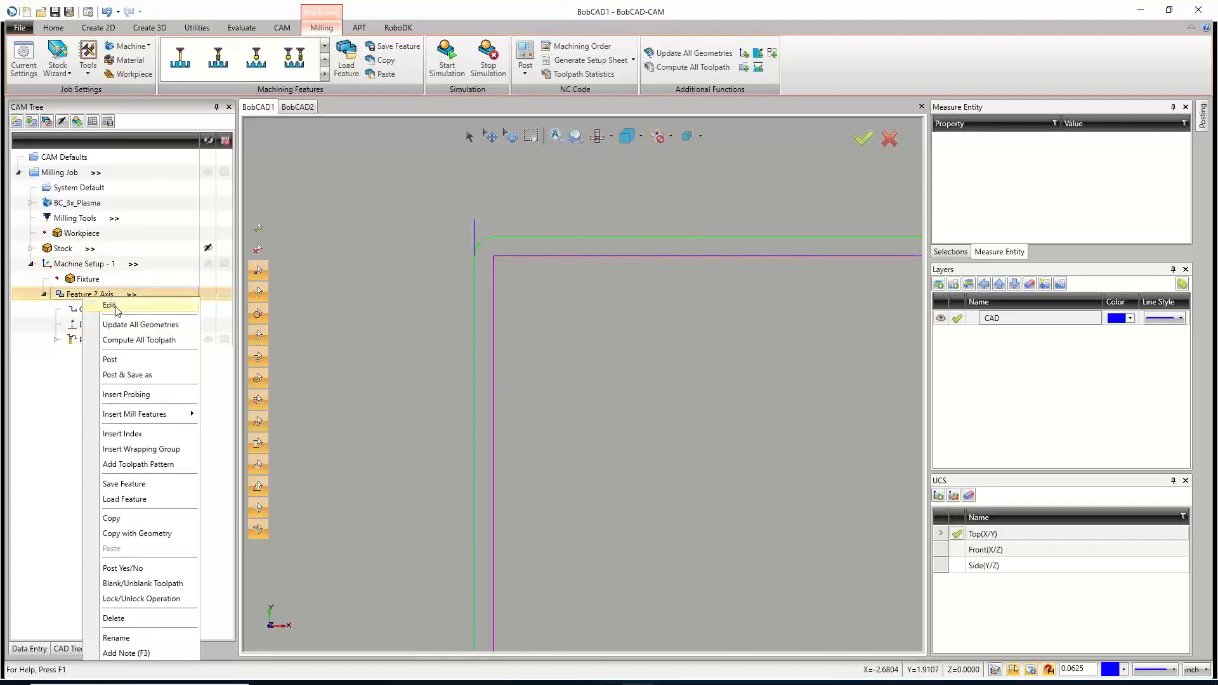
{"action": "left_click", "coordinate": [118, 311]}
{"action": "left_click", "coordinate": [403, 260]}
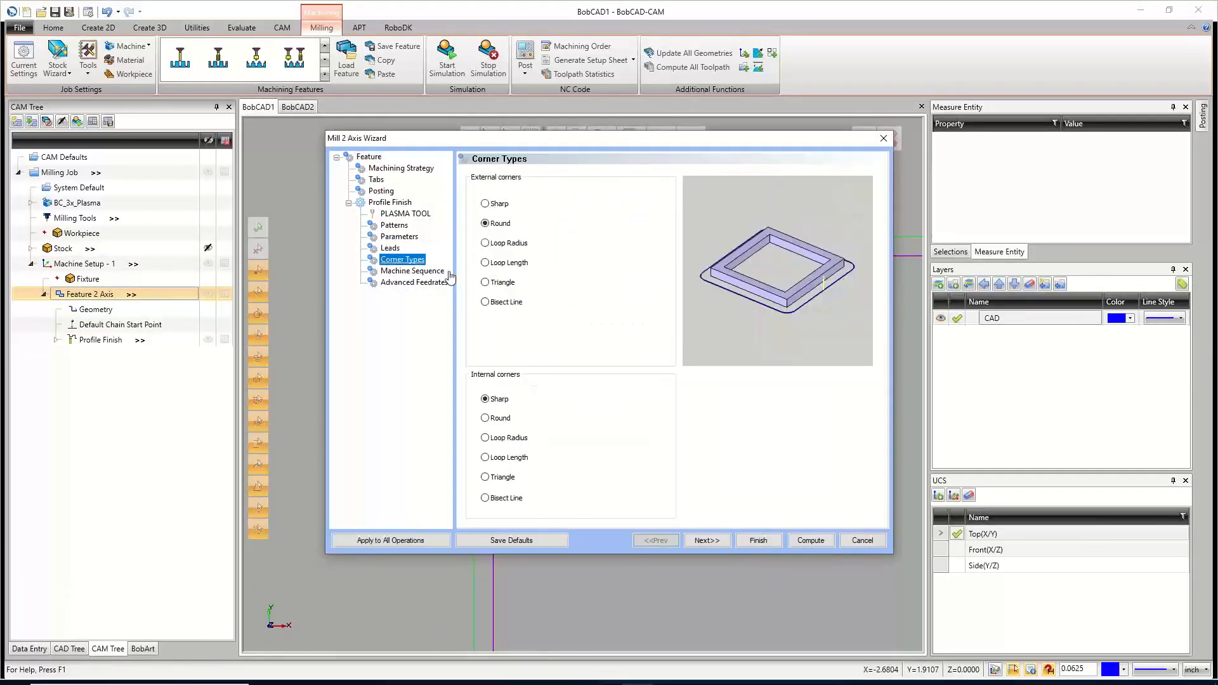
{"action": "left_click_drag", "start_coordinate": [494, 141], "coordinate": [797, 328]}
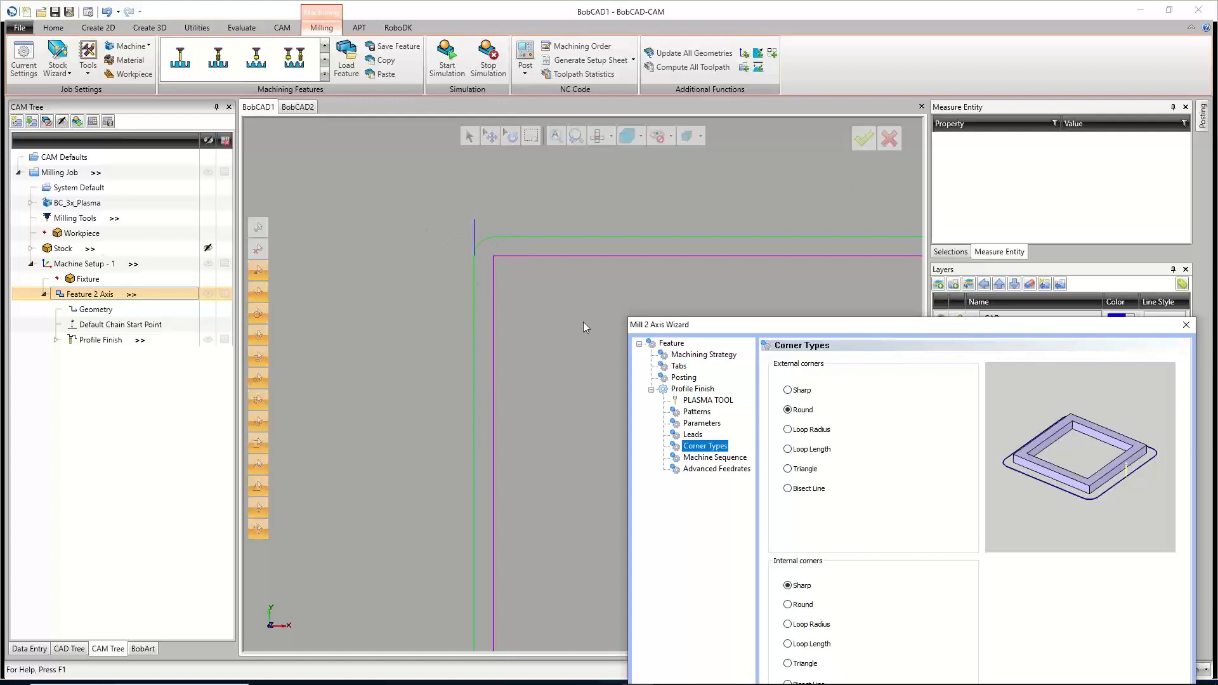
{"action": "left_click", "coordinate": [787, 390]}
{"action": "left_click_drag", "start_coordinate": [762, 325], "coordinate": [736, 315]}
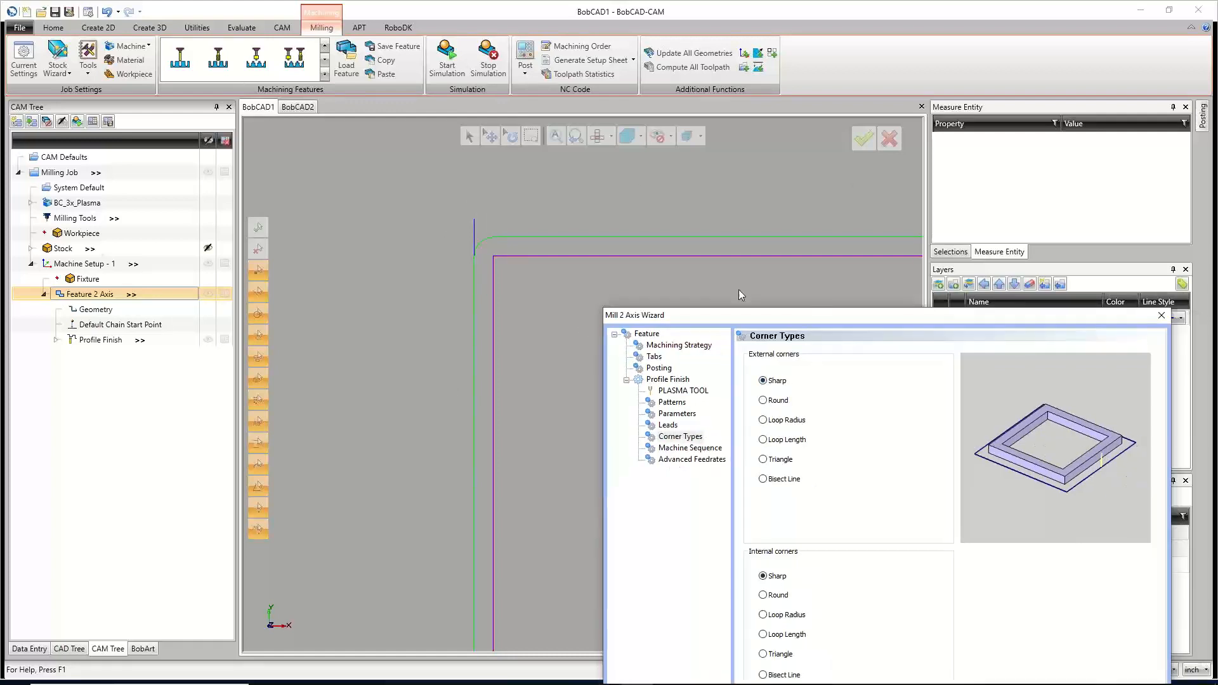
{"action": "left_click", "coordinate": [886, 510]}
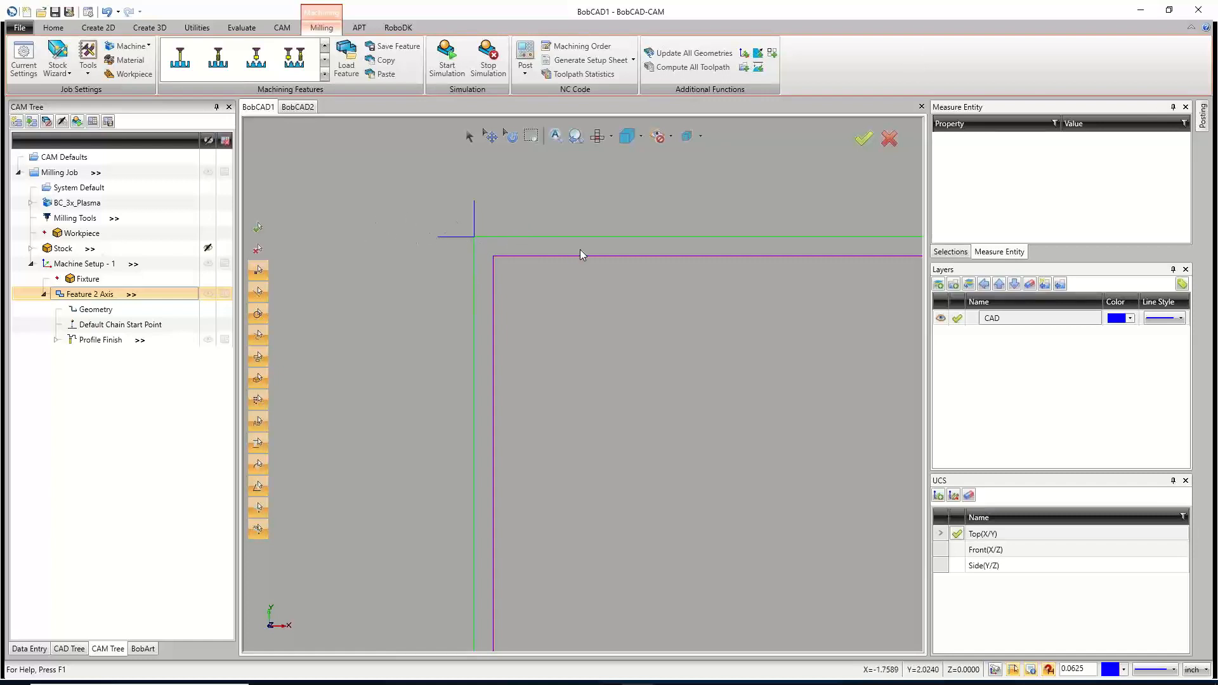
{"action": "scroll", "coordinate": [393, 314], "scroll_direction": "down", "scroll_amount": 8}
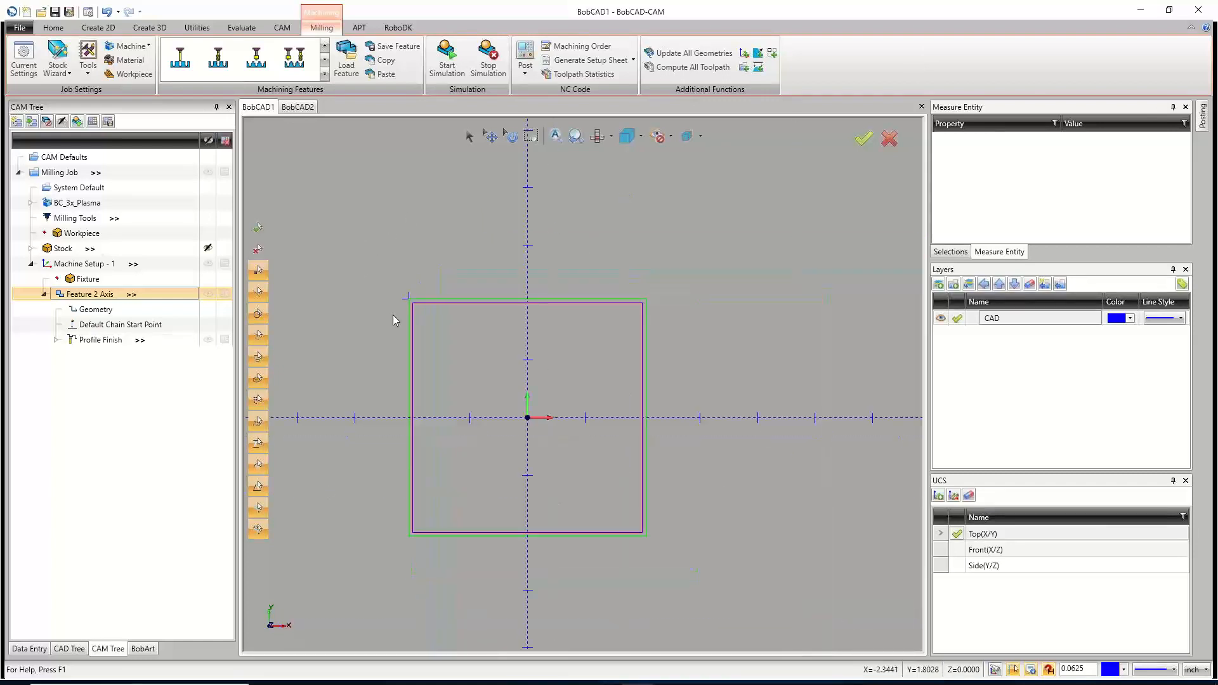
Draw a circle 0.125 in in diameter centred on the offset toolpath near the square's upper-right corner, at X 2.0625, Y 1.875.
{"action": "scroll", "coordinate": [364, 458], "scroll_direction": "up", "scroll_amount": 3}
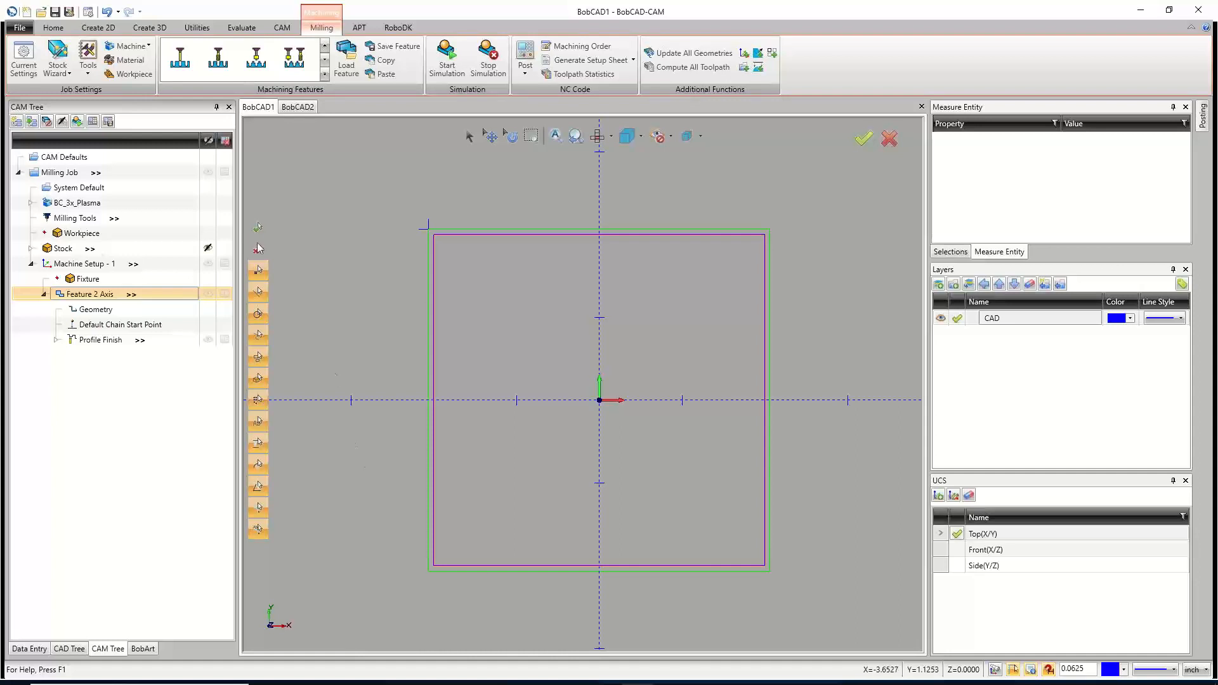
{"action": "left_click", "coordinate": [99, 28]}
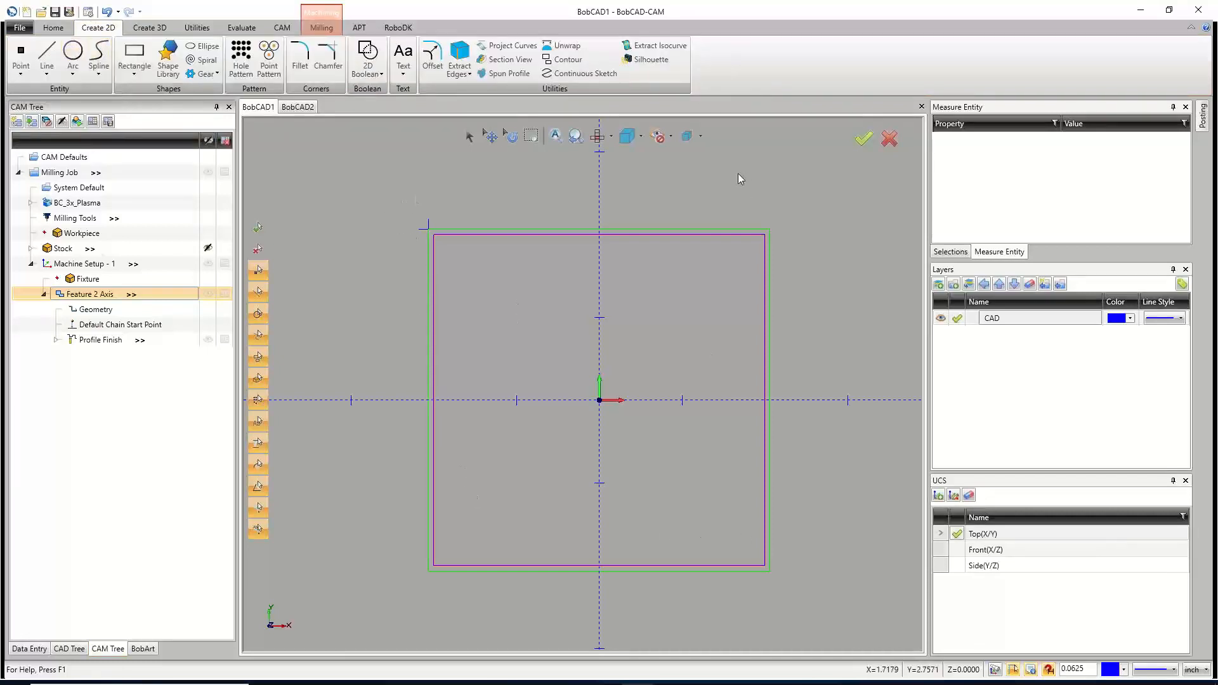
{"action": "left_click", "coordinate": [80, 55]}
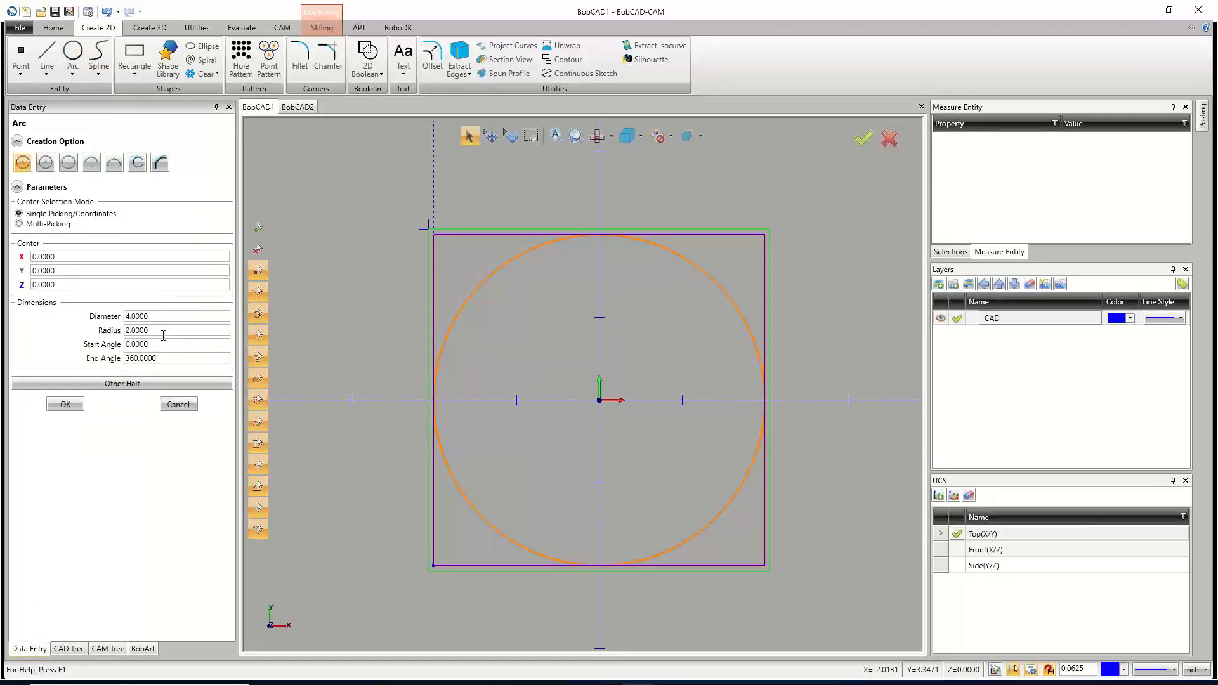
{"action": "key", "text": "shift+Tab"}
{"action": "type", "text": "0.125"}
{"action": "key", "text": "Tab"}
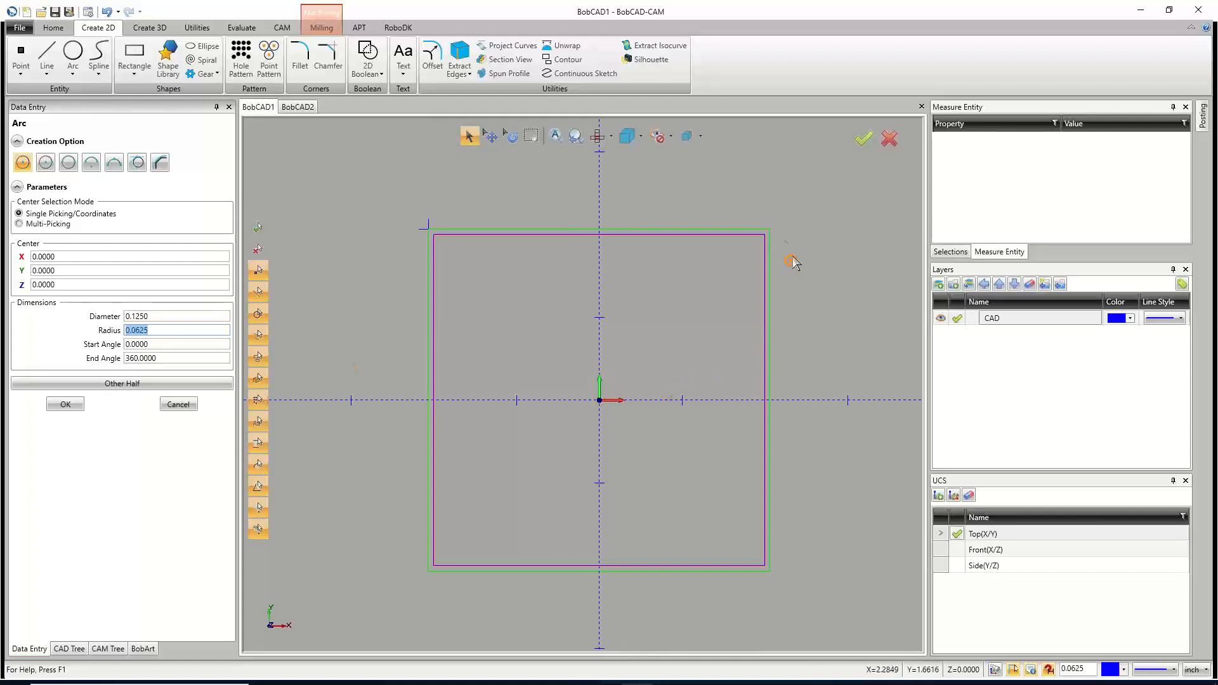
{"action": "scroll", "coordinate": [766, 236], "scroll_direction": "up", "scroll_amount": 3}
{"action": "scroll", "coordinate": [765, 233], "scroll_direction": "up", "scroll_amount": 3}
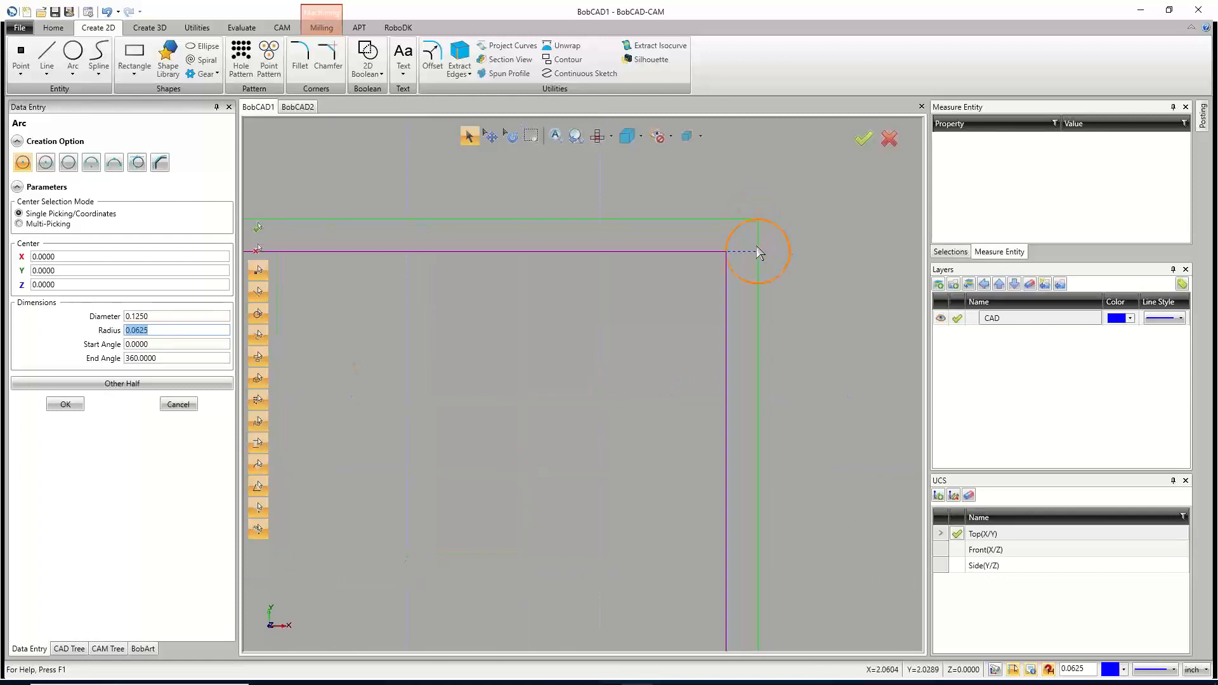
{"action": "left_click", "coordinate": [761, 319]}
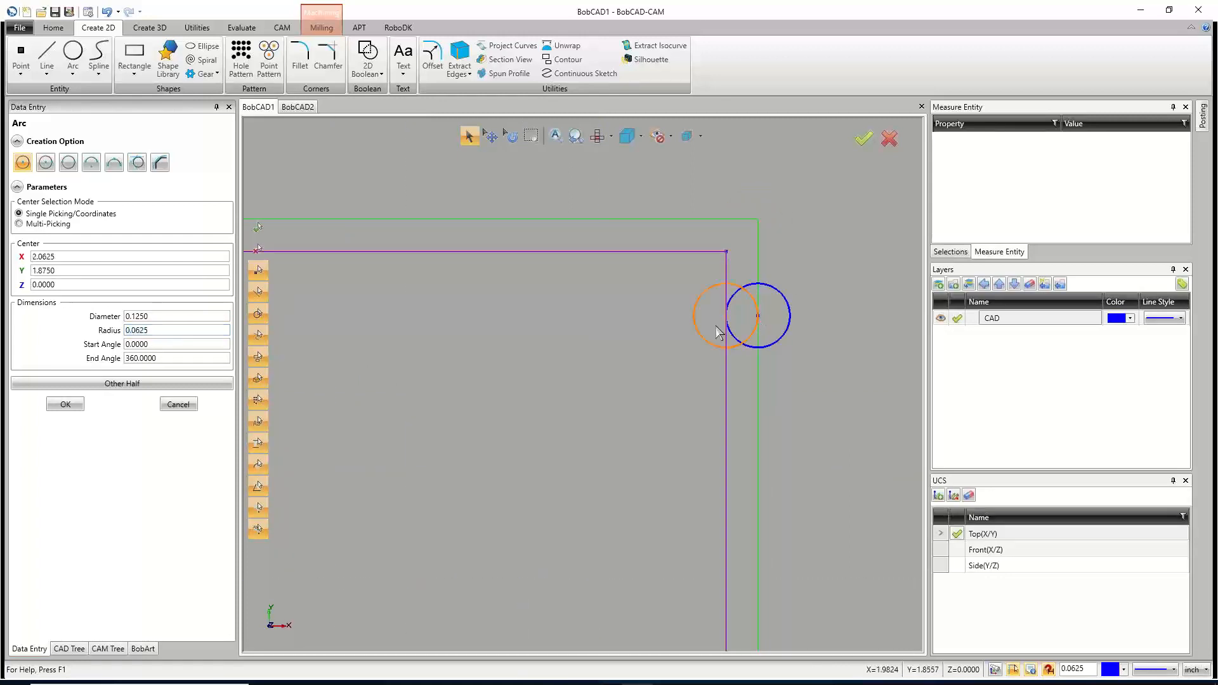
{"action": "scroll", "coordinate": [707, 327], "scroll_direction": "up", "scroll_amount": 1}
{"action": "right_click", "coordinate": [696, 319]}
{"action": "left_click", "coordinate": [736, 336]}
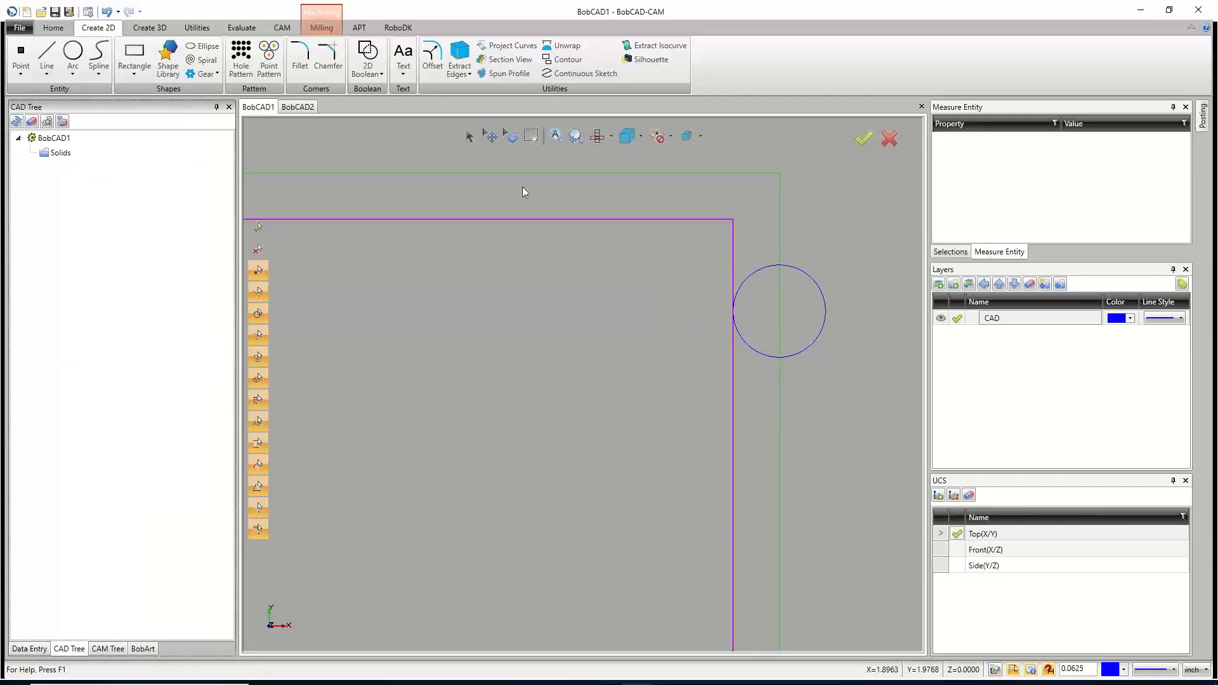
Start a Translate of the 0.125 in circle with a Y translate amount of -0.25.
{"action": "left_click", "coordinate": [207, 30]}
{"action": "left_click", "coordinate": [26, 56]}
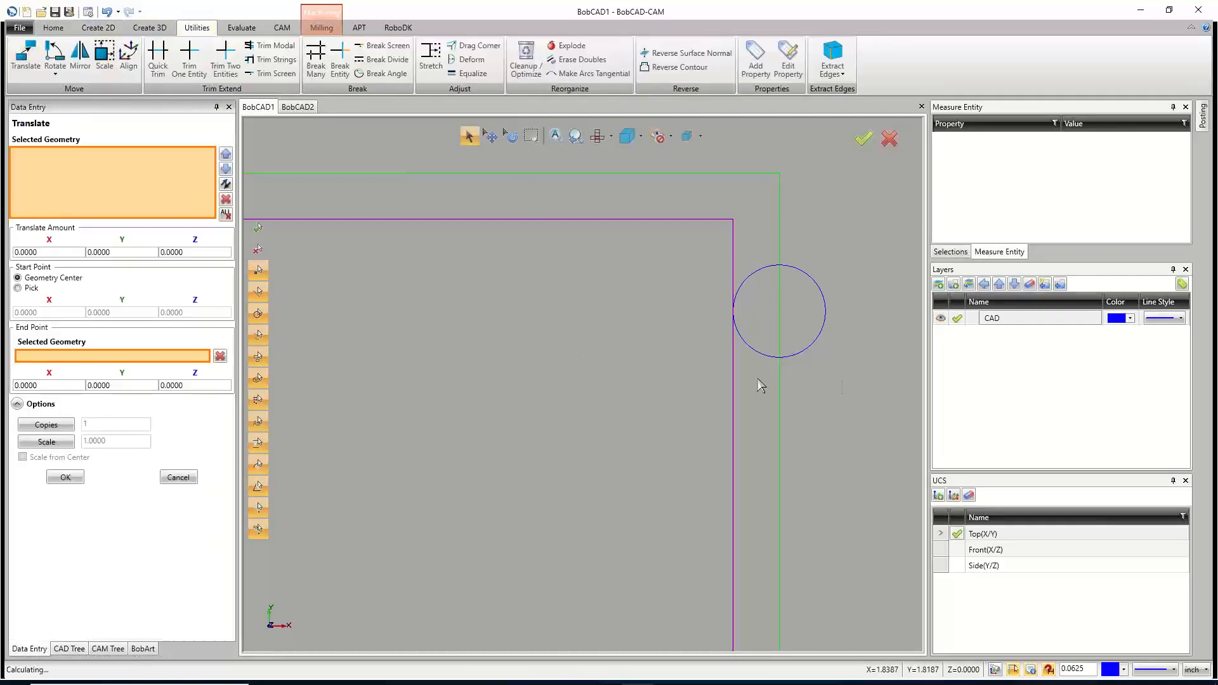
{"action": "left_click", "coordinate": [805, 346]}
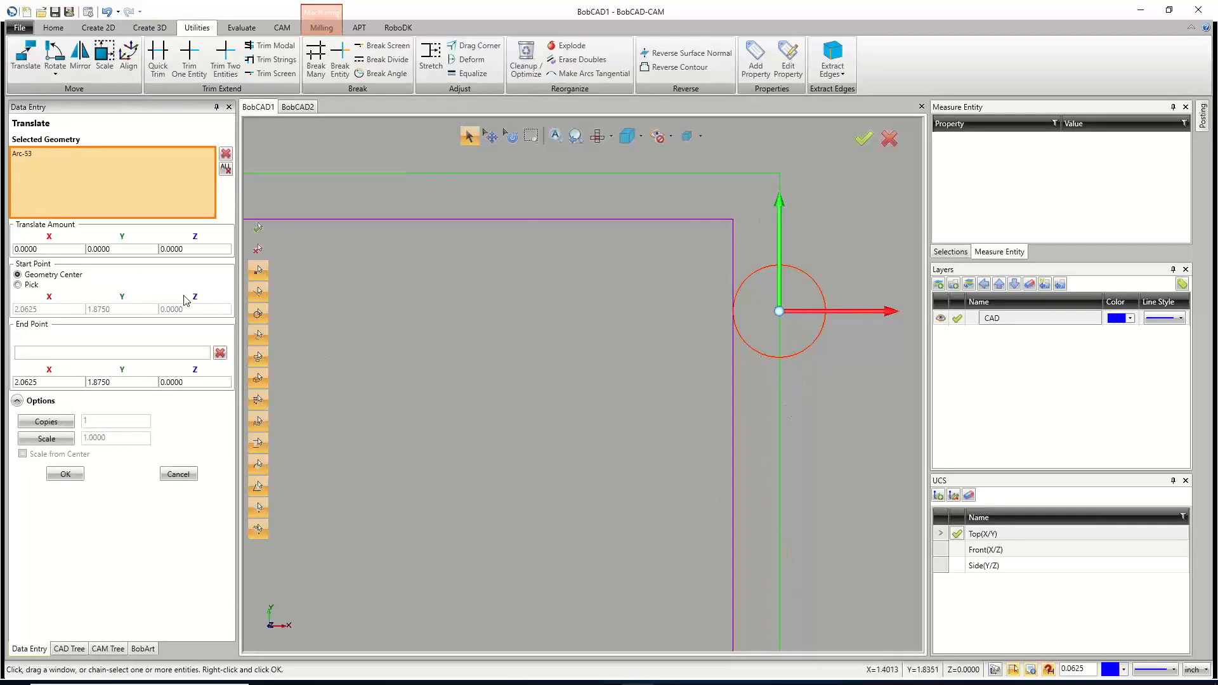
{"action": "left_click", "coordinate": [118, 250]}
{"action": "type", "text": "-0"}
{"action": "type", "text": ".5"}
{"action": "key", "text": "Tab"}
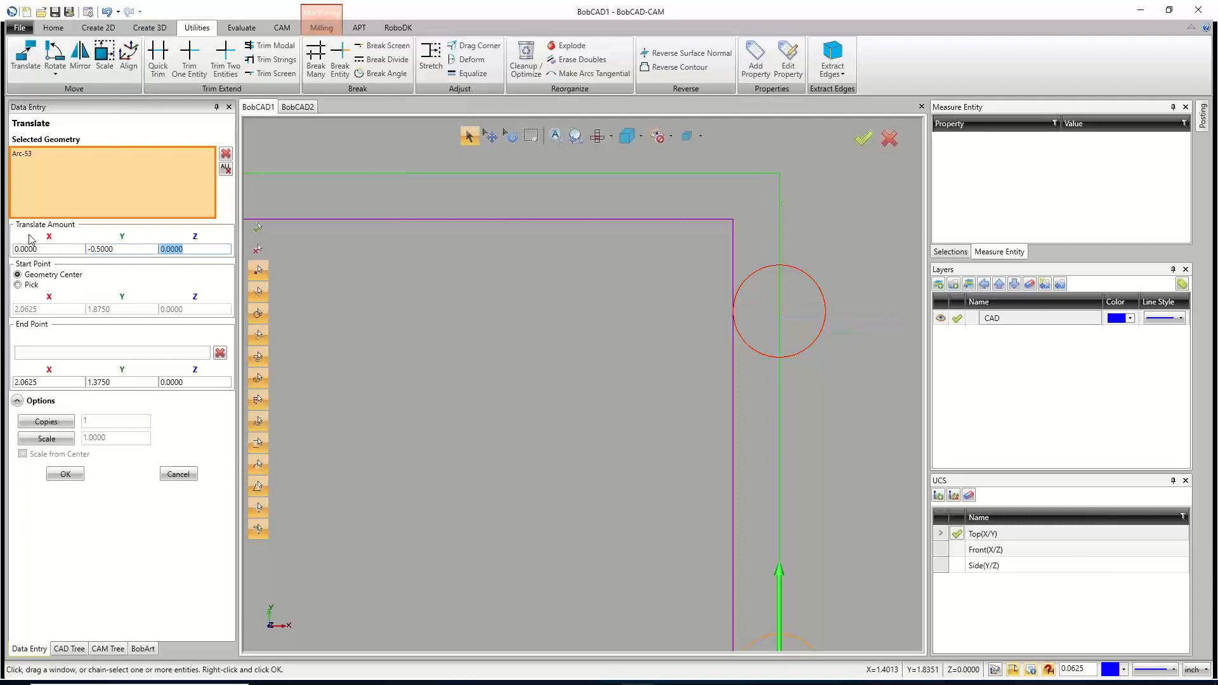
{"action": "key", "text": "shift+Tab"}
{"action": "type", "text": "-.25"}
{"action": "key", "text": "Tab"}
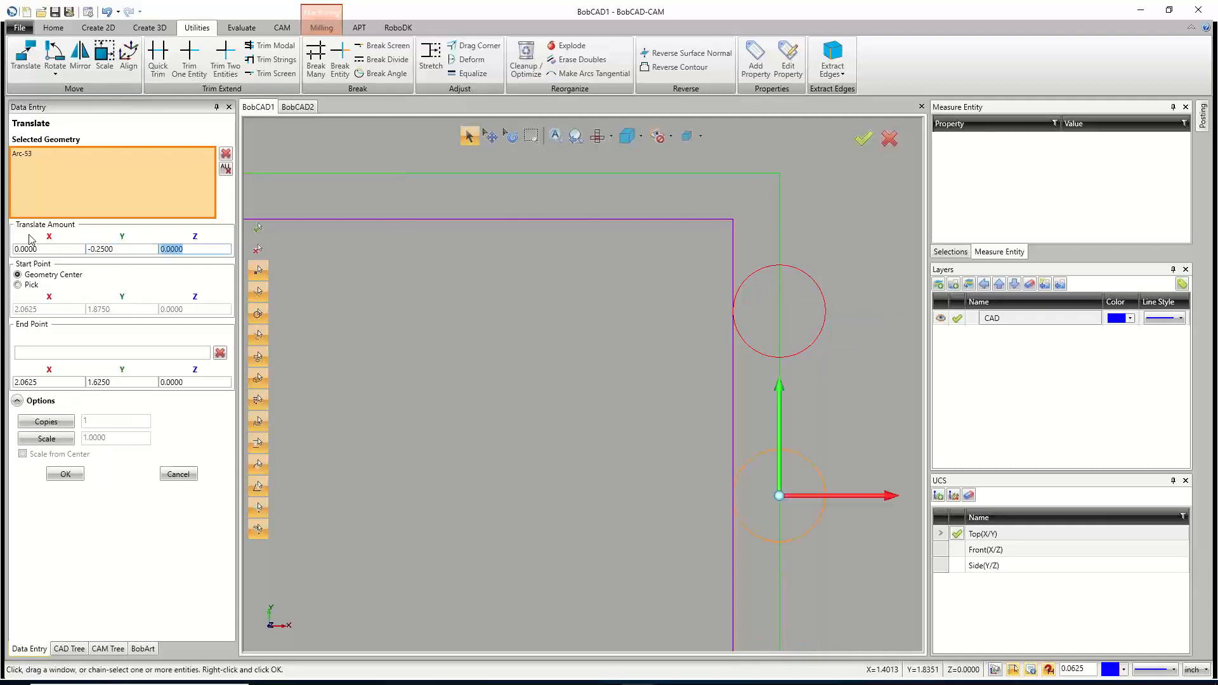
Enable copying with 2 copies and apply the translation to the circle.
{"action": "left_click", "coordinate": [62, 426]}
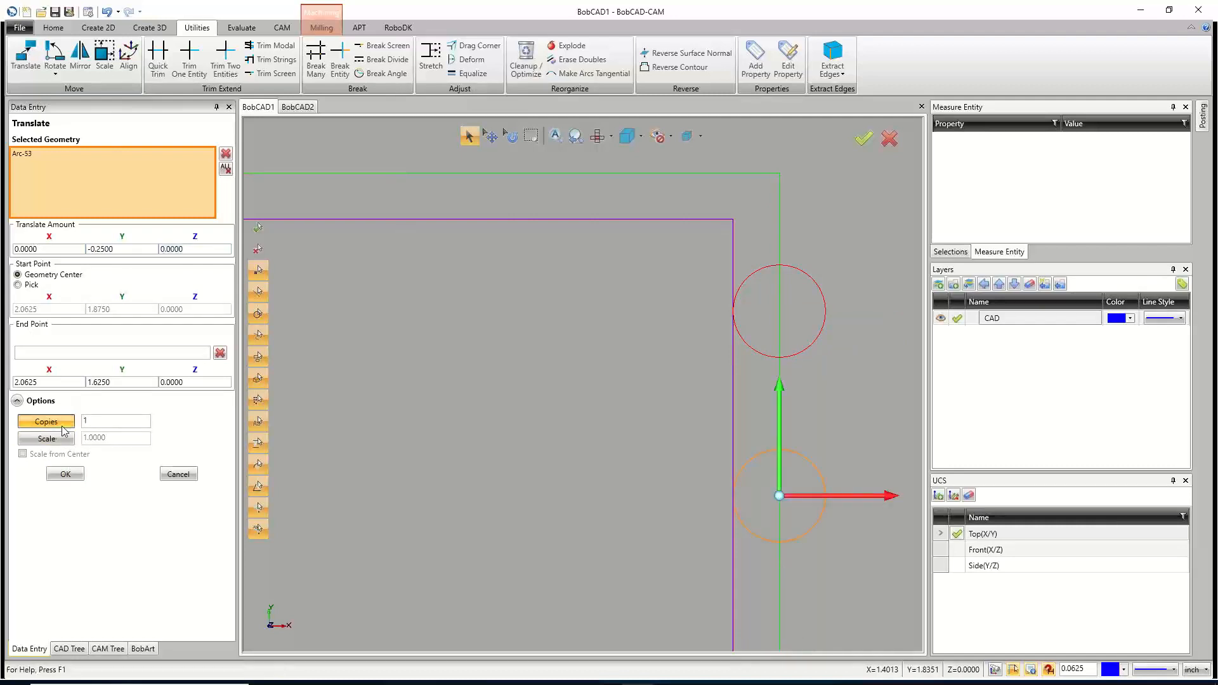
{"action": "scroll", "coordinate": [532, 437], "scroll_direction": "down", "scroll_amount": 3}
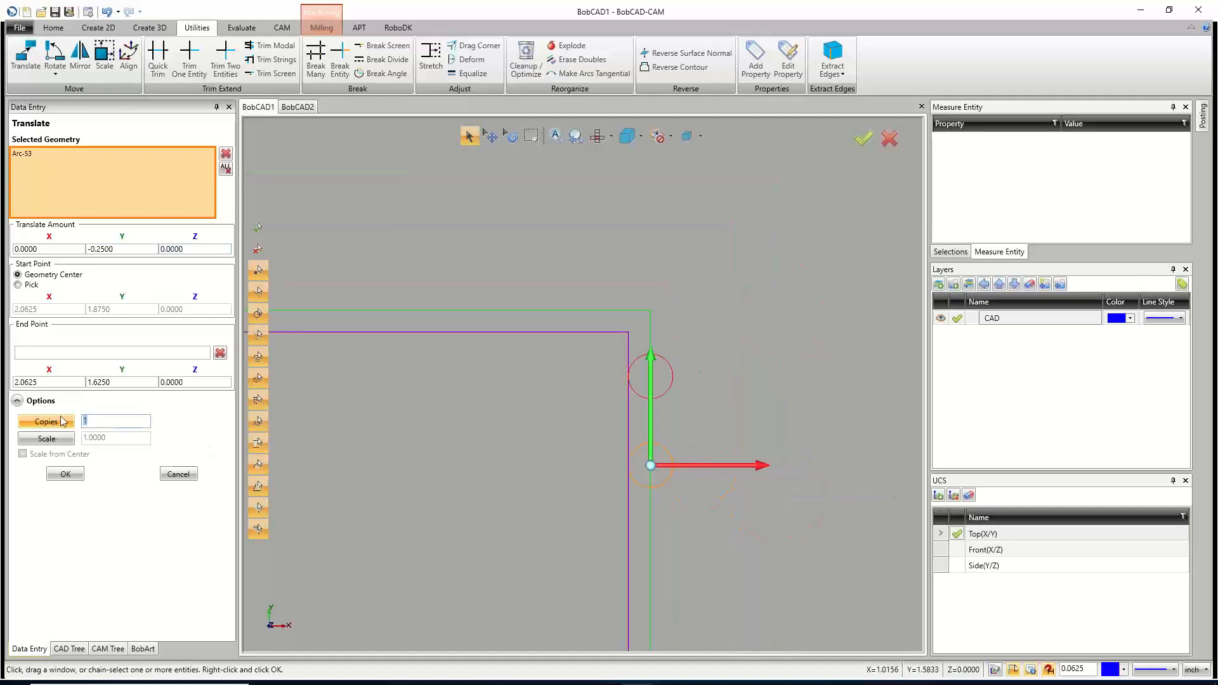
{"action": "type", "text": "3"}
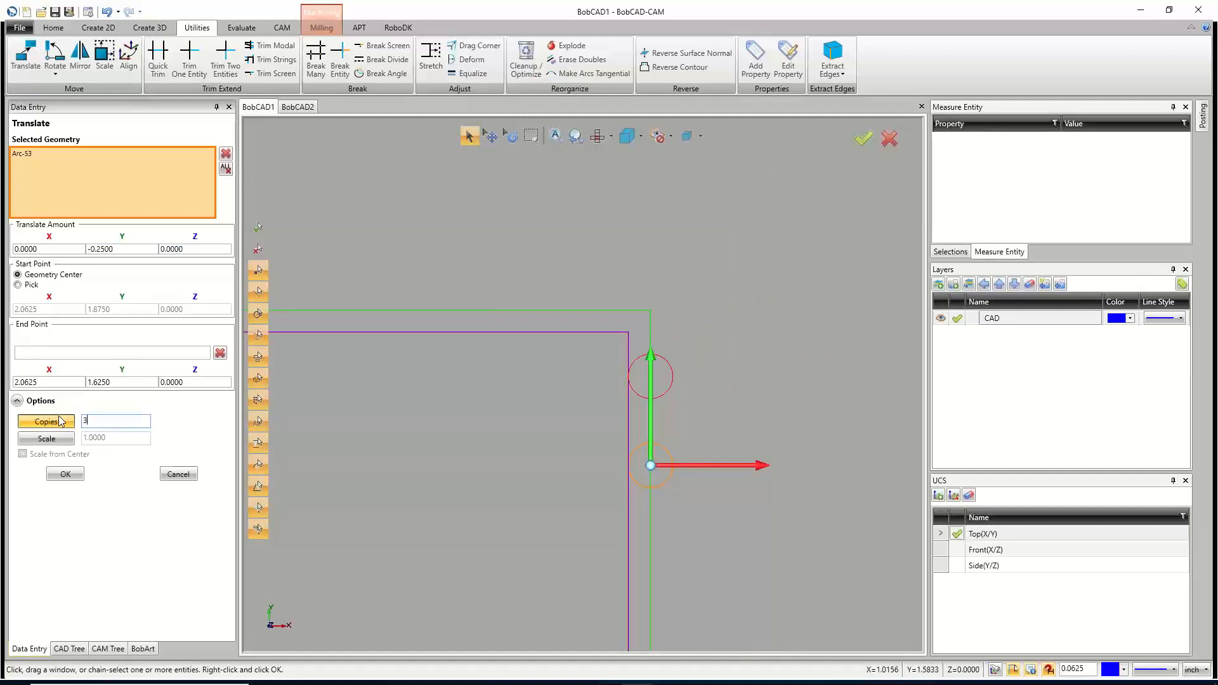
{"action": "key", "text": "Tab"}
{"action": "scroll", "coordinate": [612, 503], "scroll_direction": "down", "scroll_amount": 4}
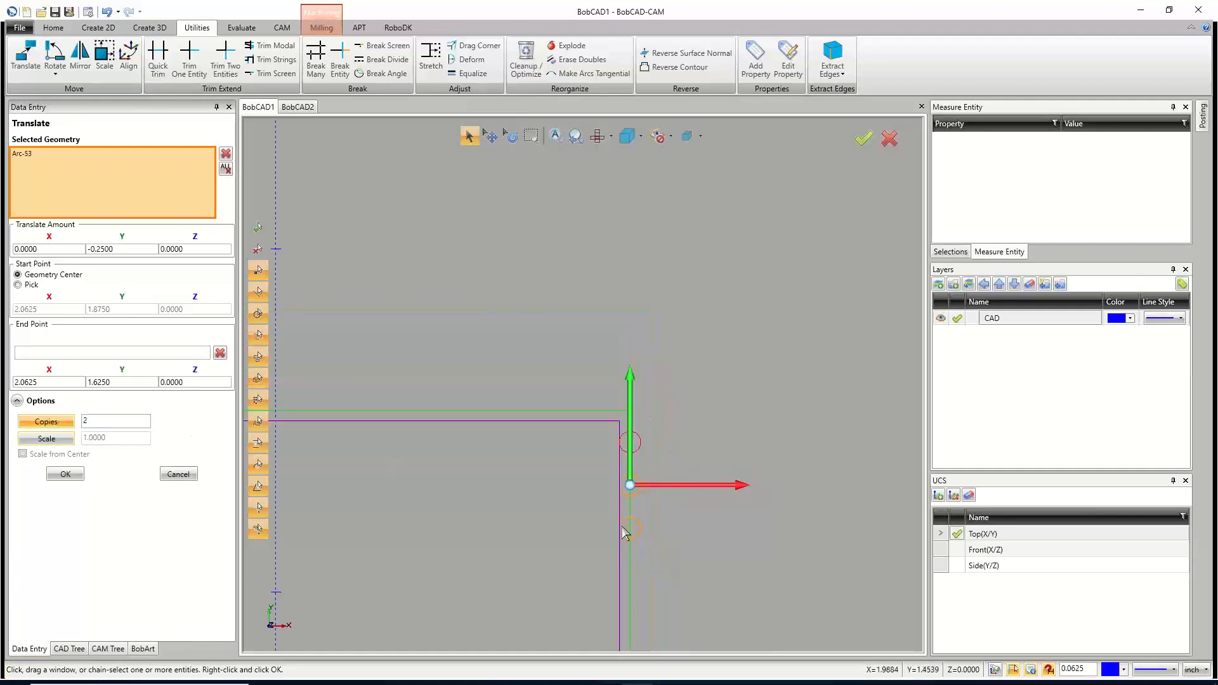
{"action": "scroll", "coordinate": [624, 531], "scroll_direction": "up", "scroll_amount": 7}
{"action": "left_click", "coordinate": [65, 474]}
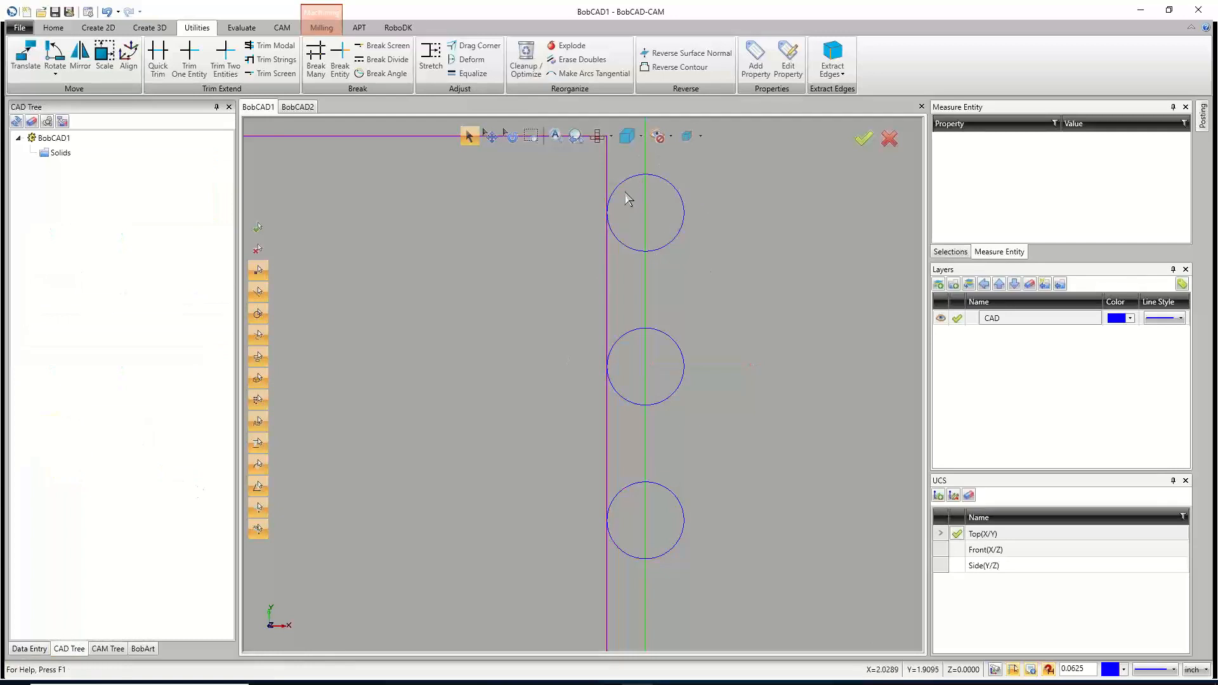
Modify the middle circle on the toolpath to a diameter of 0.09 in.
{"action": "left_click", "coordinate": [468, 135]}
{"action": "right_click", "coordinate": [658, 309]}
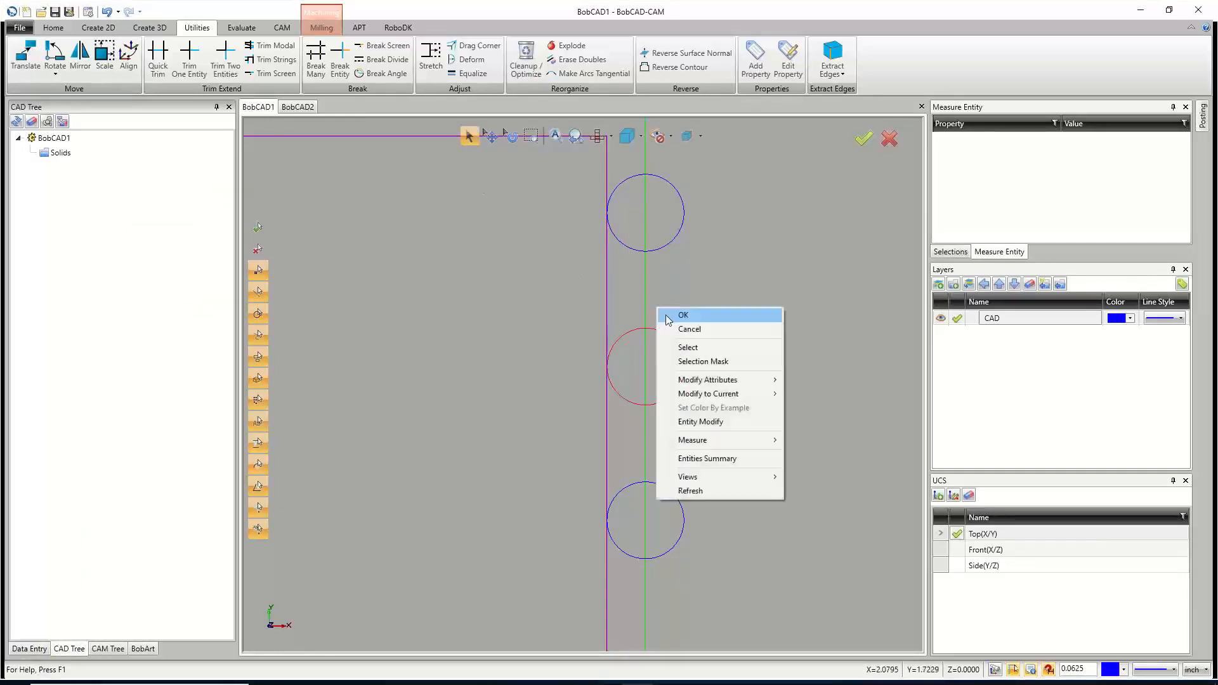
{"action": "mouse_move", "coordinate": [722, 436]}
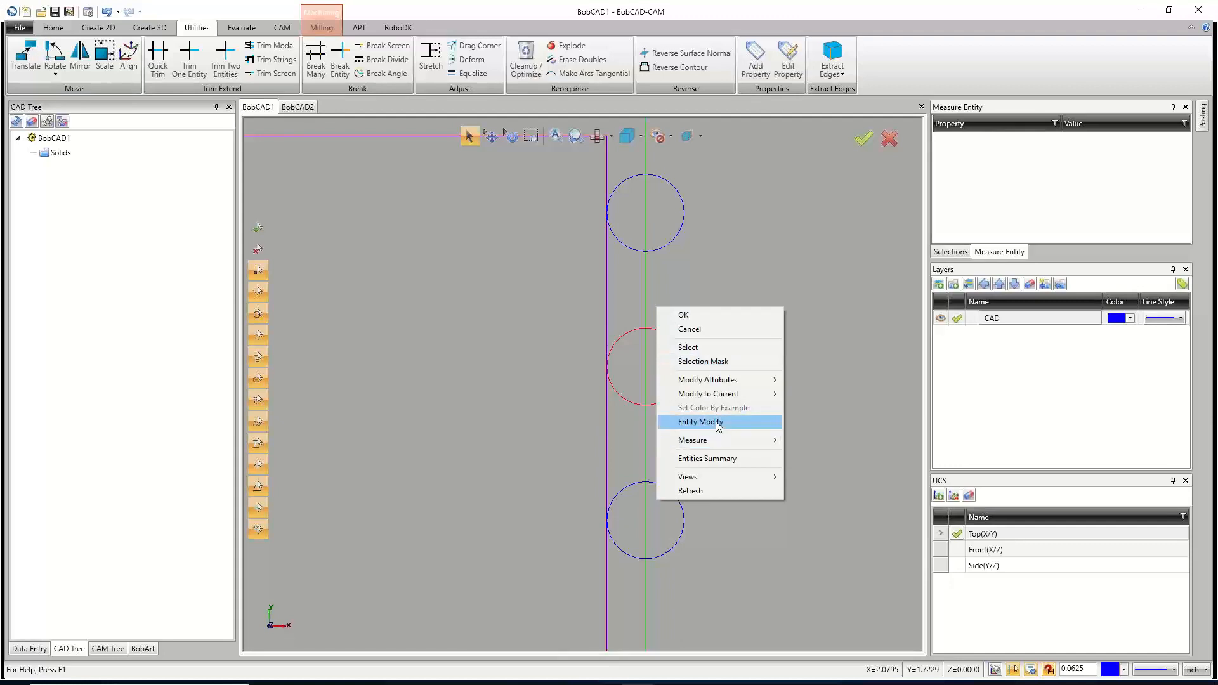
{"action": "left_click", "coordinate": [715, 421]}
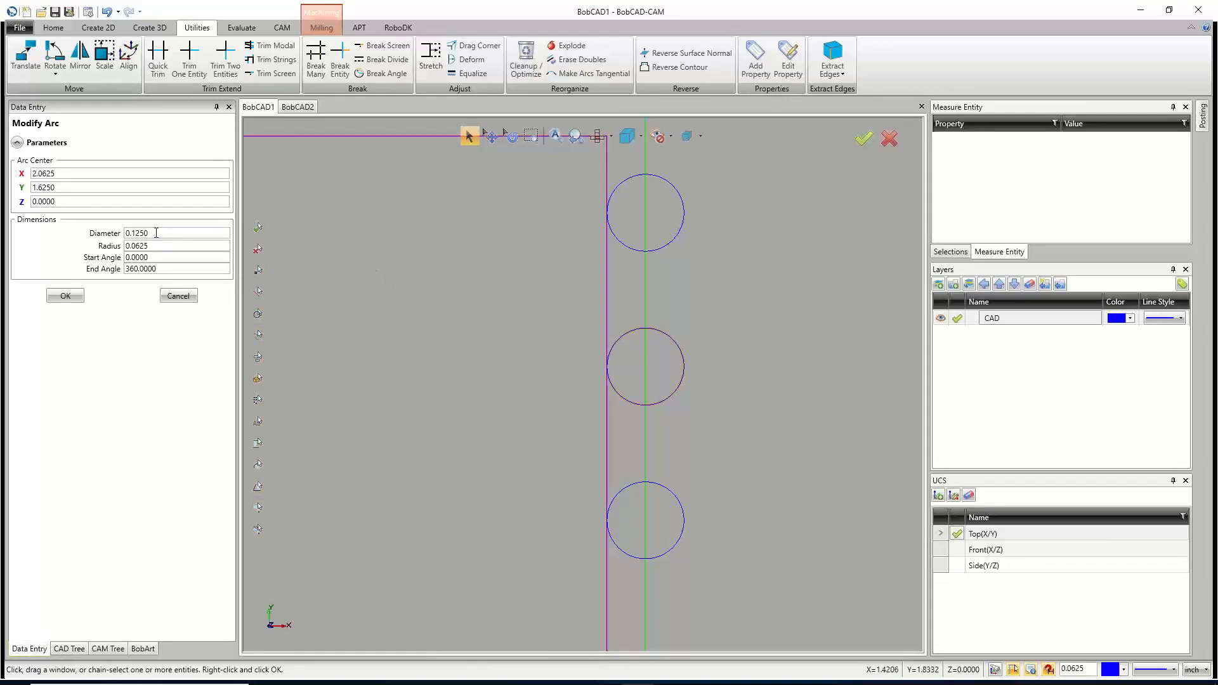
{"action": "double_click", "coordinate": [156, 232]}
{"action": "type", "text": ".09"}
{"action": "key", "text": "Tab"}
{"action": "left_click", "coordinate": [65, 295]}
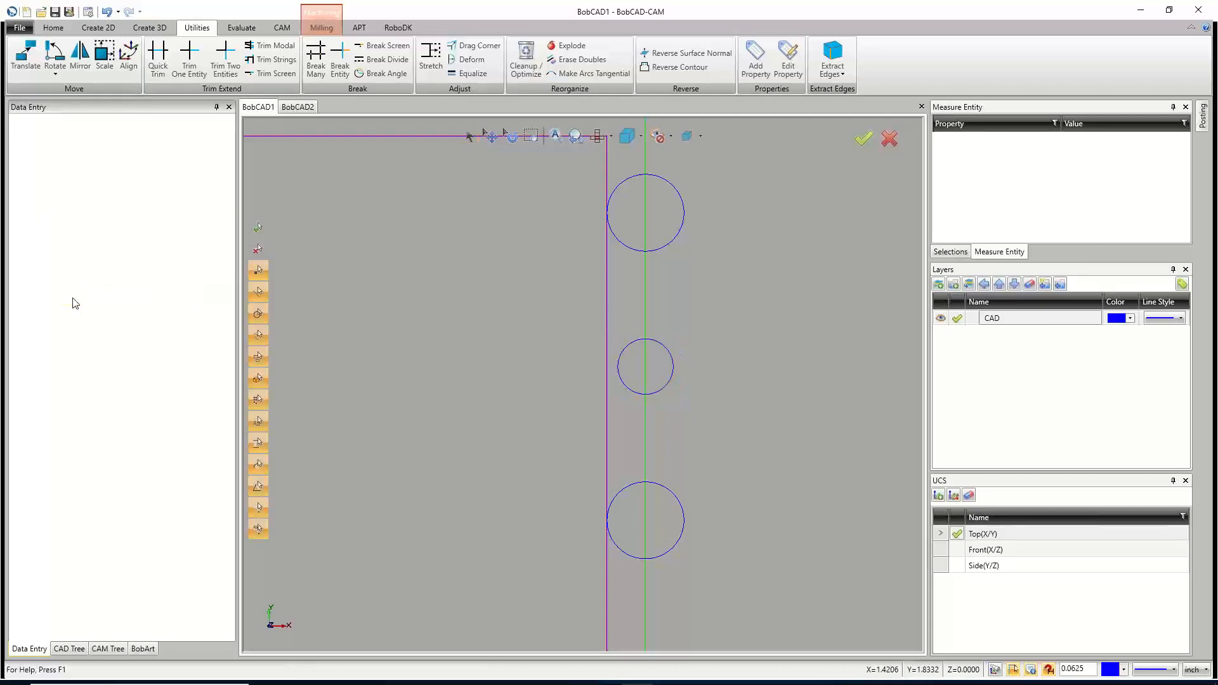
Modify the lowest circle on the toolpath to a diameter of 0.15 in.
{"action": "scroll", "coordinate": [682, 419], "scroll_direction": "down", "scroll_amount": 2}
{"action": "scroll", "coordinate": [687, 508], "scroll_direction": "up", "scroll_amount": 2}
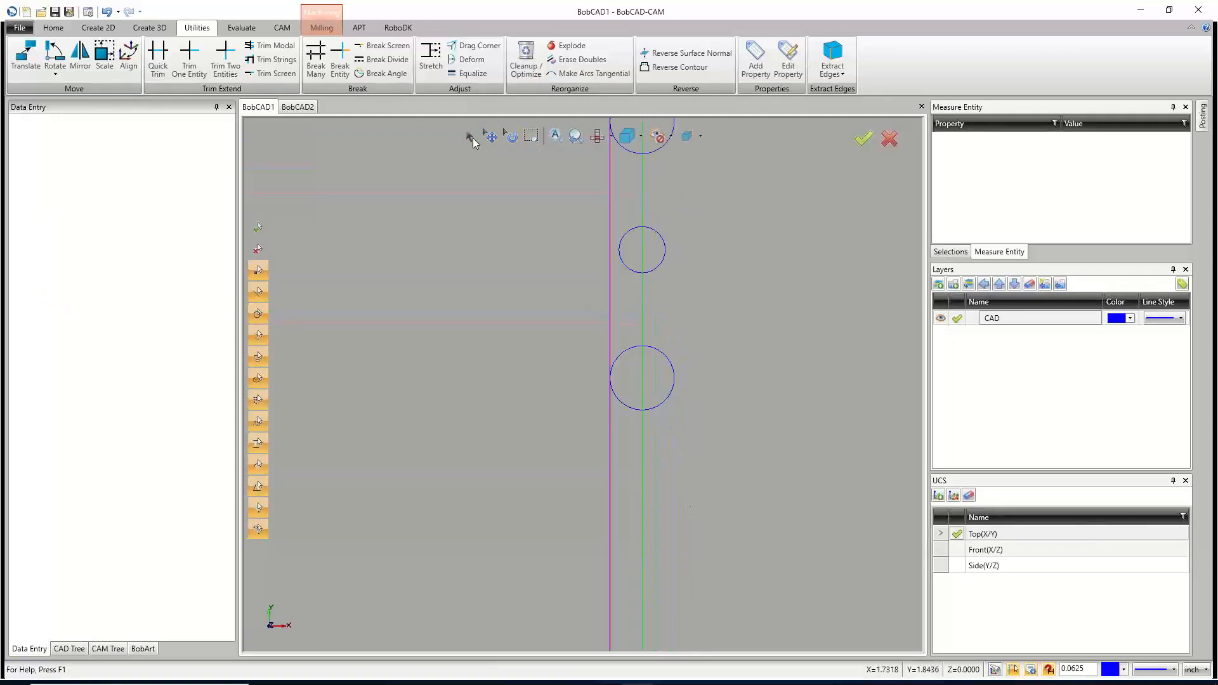
{"action": "left_click", "coordinate": [470, 135]}
{"action": "right_click", "coordinate": [465, 298]}
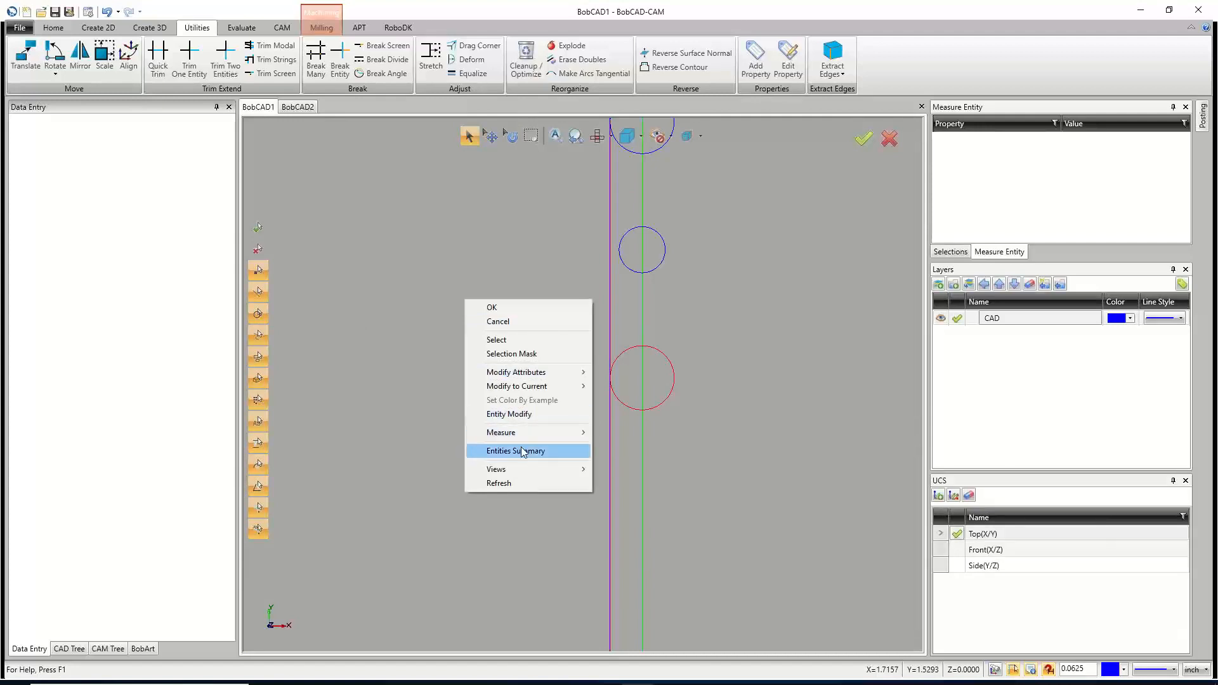
{"action": "left_click", "coordinate": [511, 414]}
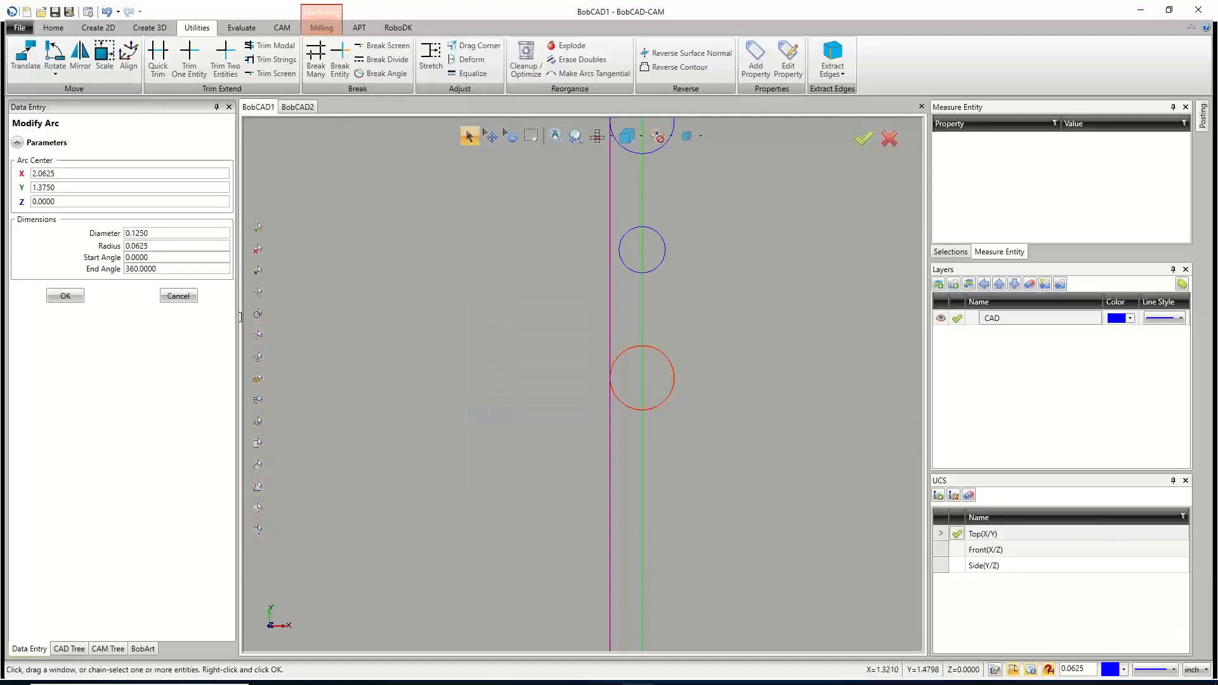
{"action": "type", "text": "0.15"}
{"action": "key", "text": "Tab"}
{"action": "left_click", "coordinate": [66, 296]}
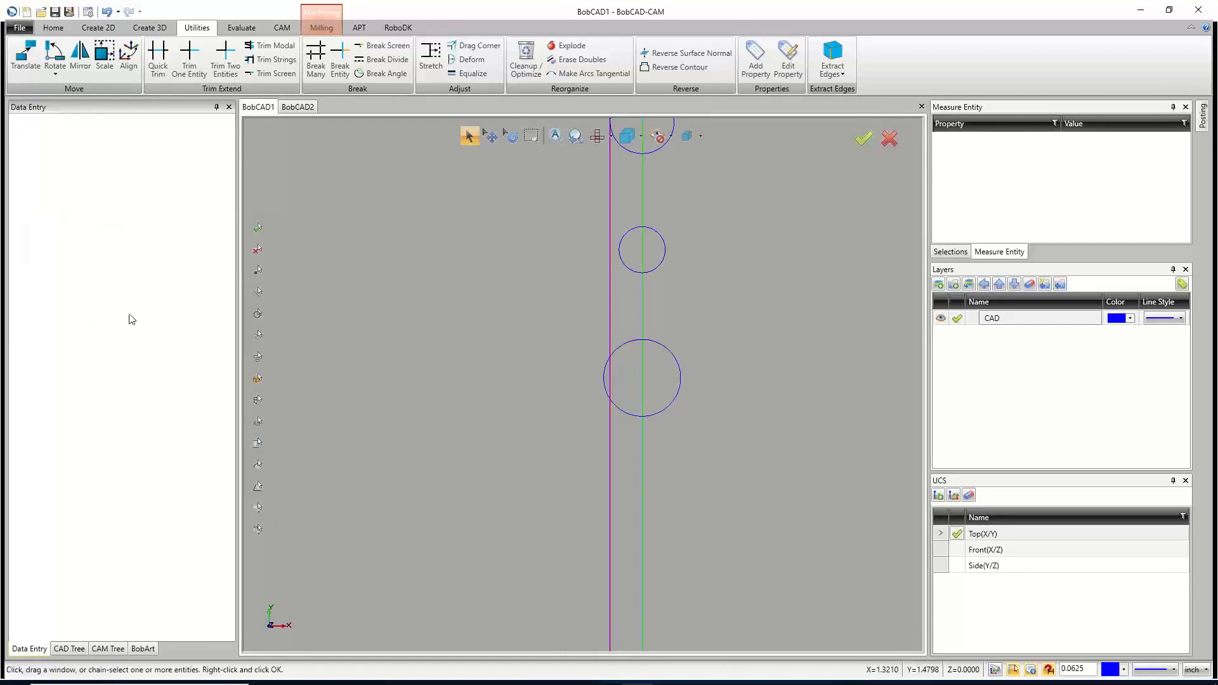
Examine how each of the three circles lies against the square's right edge and the toolpath.
{"action": "scroll", "coordinate": [646, 370], "scroll_direction": "down", "scroll_amount": 4}
{"action": "scroll", "coordinate": [661, 330], "scroll_direction": "up", "scroll_amount": 4}
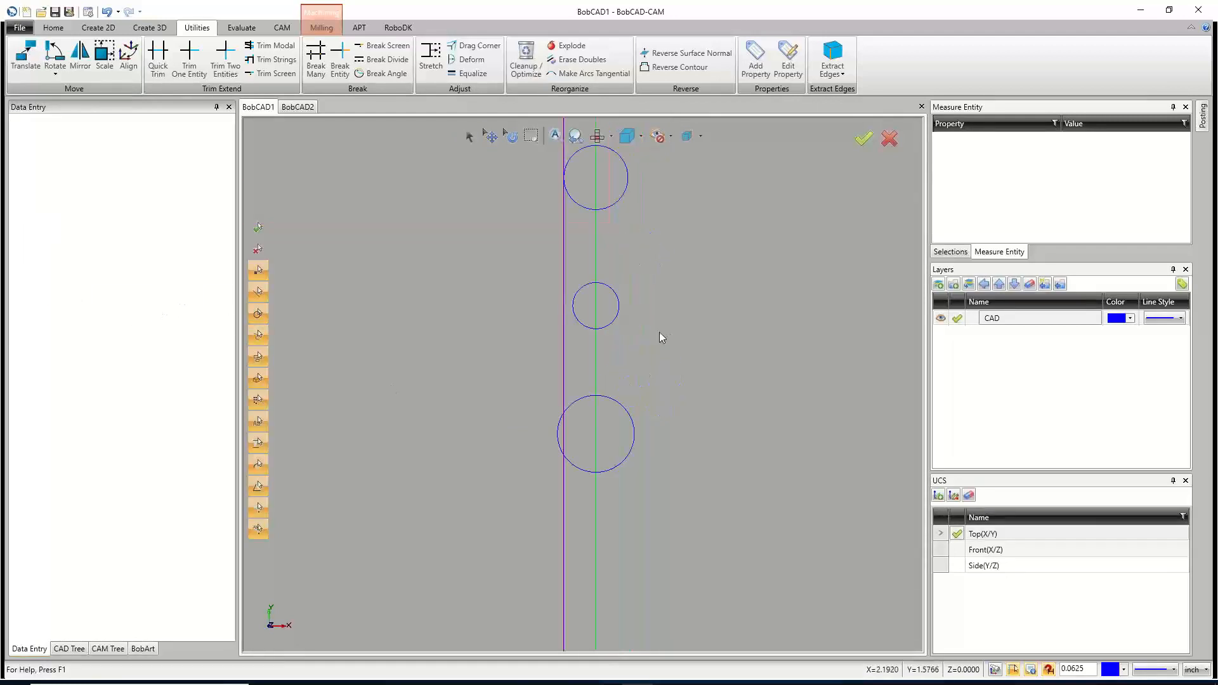
{"action": "scroll", "coordinate": [660, 332], "scroll_direction": "down", "scroll_amount": 4}
{"action": "scroll", "coordinate": [672, 252], "scroll_direction": "up", "scroll_amount": 5}
{"action": "scroll", "coordinate": [524, 185], "scroll_direction": "up", "scroll_amount": 3}
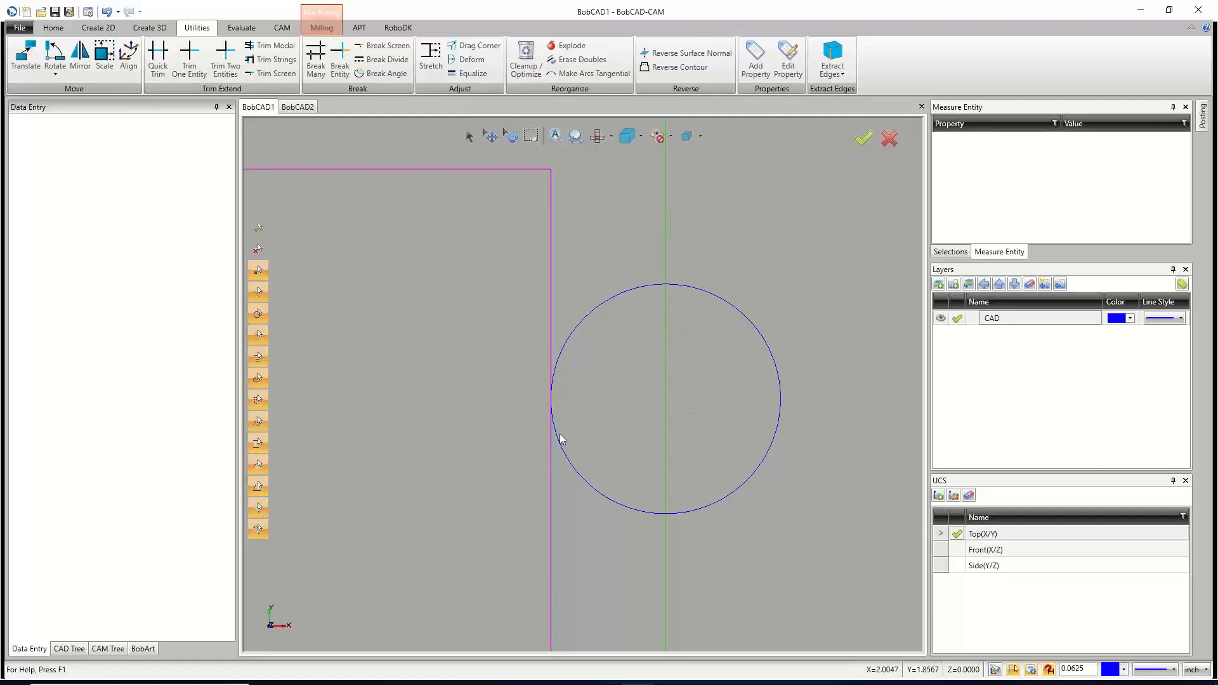
{"action": "scroll", "coordinate": [580, 377], "scroll_direction": "down", "scroll_amount": 5}
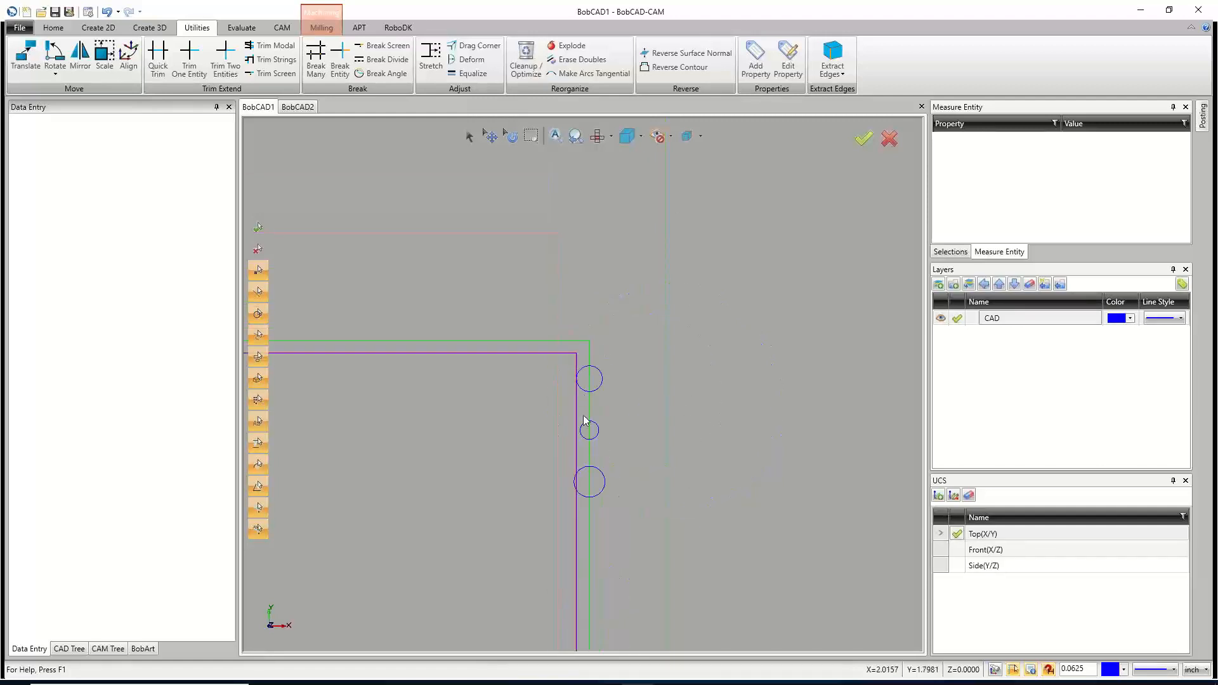
{"action": "scroll", "coordinate": [584, 422], "scroll_direction": "up", "scroll_amount": 4}
{"action": "scroll", "coordinate": [554, 363], "scroll_direction": "down", "scroll_amount": 2}
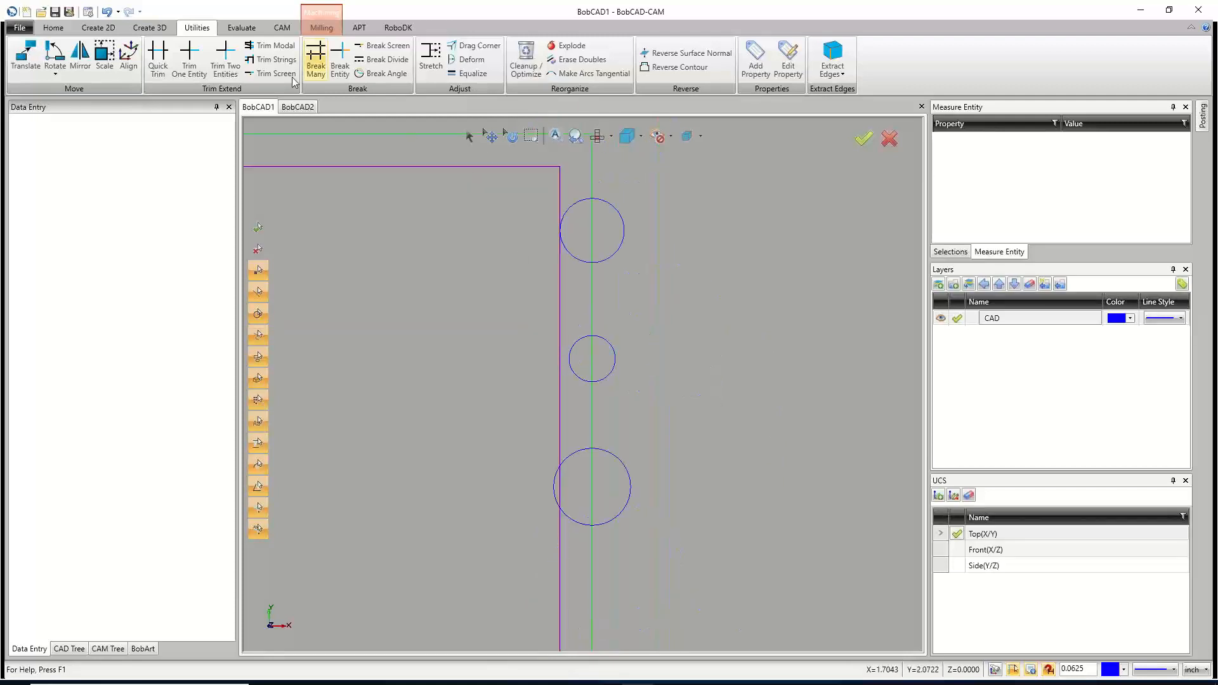
Add an automatic diameter dimension with 4 decimals to the uppermost circle, placing its text outside the square's upper-right corner.
{"action": "left_click", "coordinate": [241, 27]}
{"action": "left_click", "coordinate": [21, 55]}
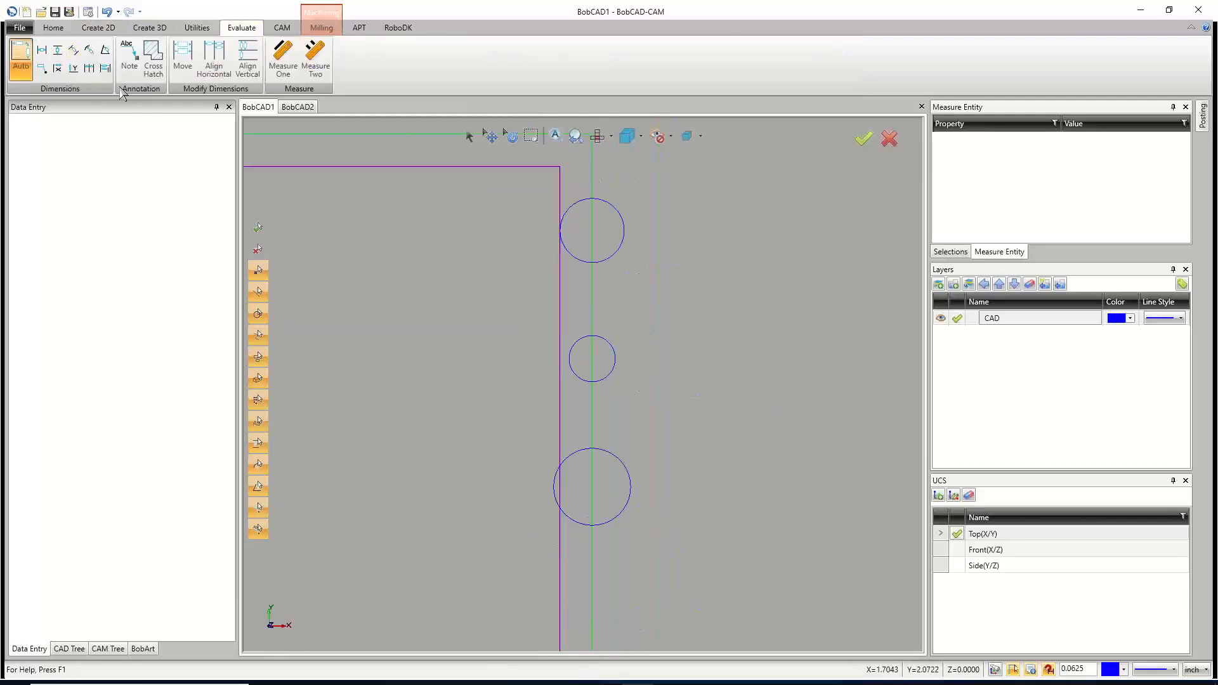
{"action": "left_click", "coordinate": [622, 219]}
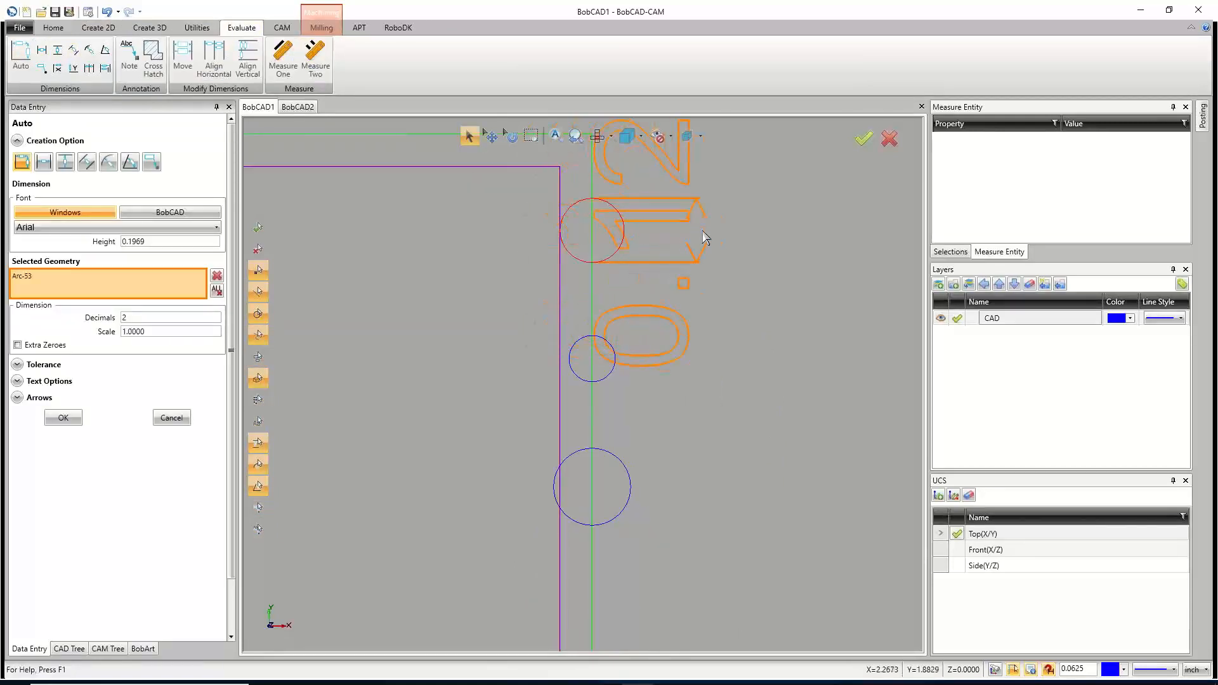
{"action": "double_click", "coordinate": [125, 317]}
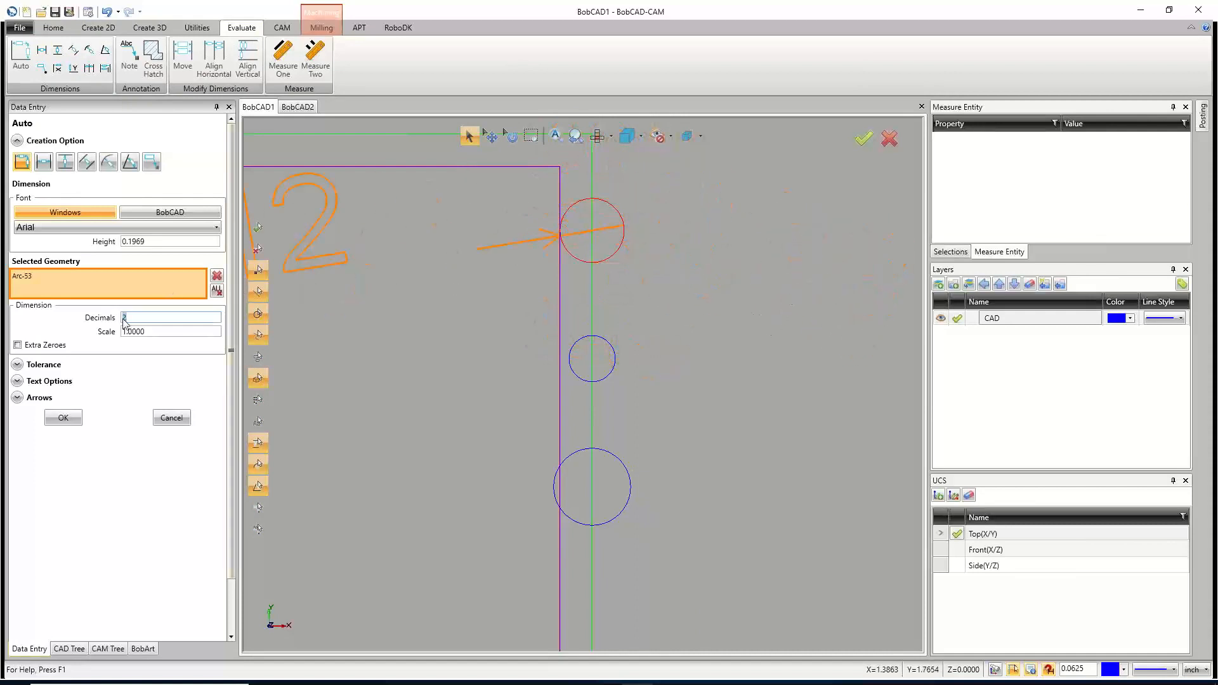
{"action": "type", "text": "4"}
{"action": "key", "text": "Tab"}
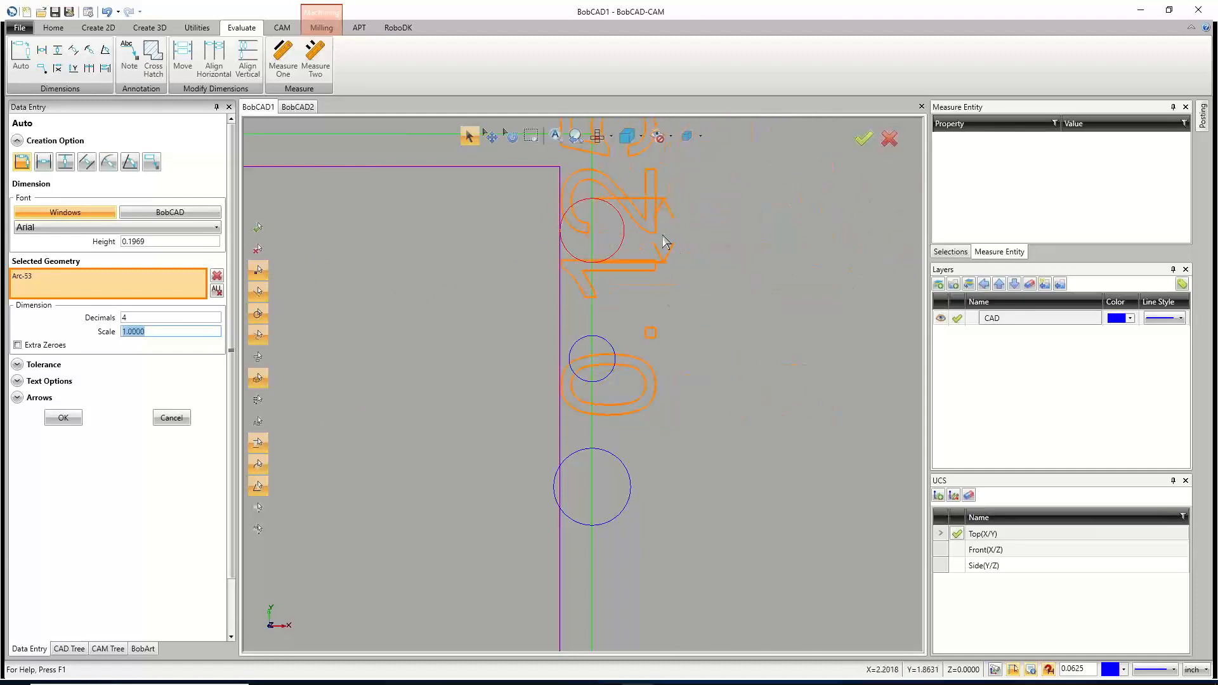
{"action": "scroll", "coordinate": [663, 247], "scroll_direction": "down", "scroll_amount": 3}
{"action": "scroll", "coordinate": [676, 353], "scroll_direction": "down", "scroll_amount": 3}
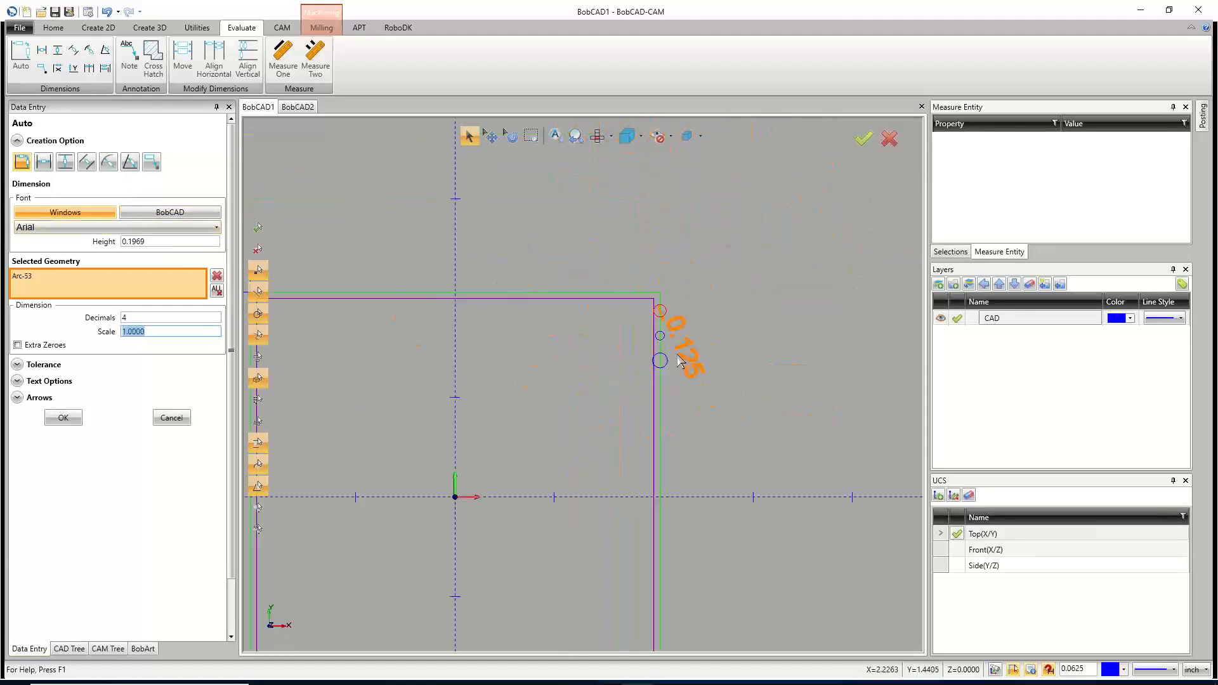
{"action": "left_click", "coordinate": [741, 295]}
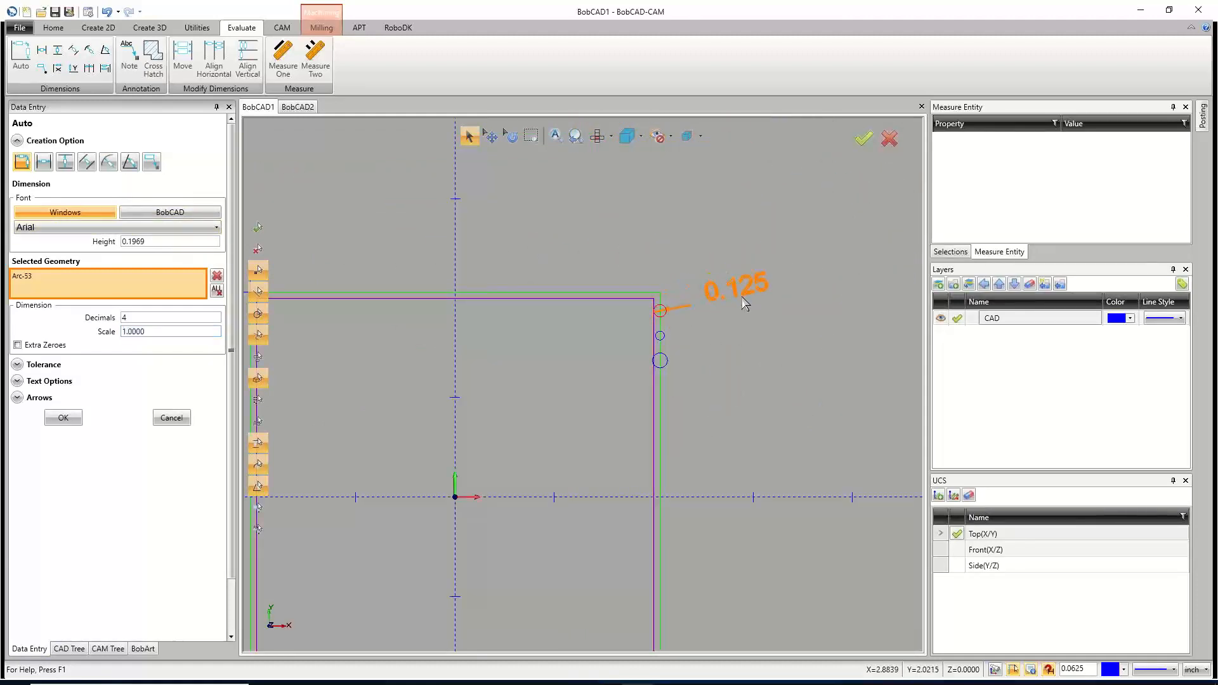
{"action": "scroll", "coordinate": [666, 341], "scroll_direction": "up", "scroll_amount": 5}
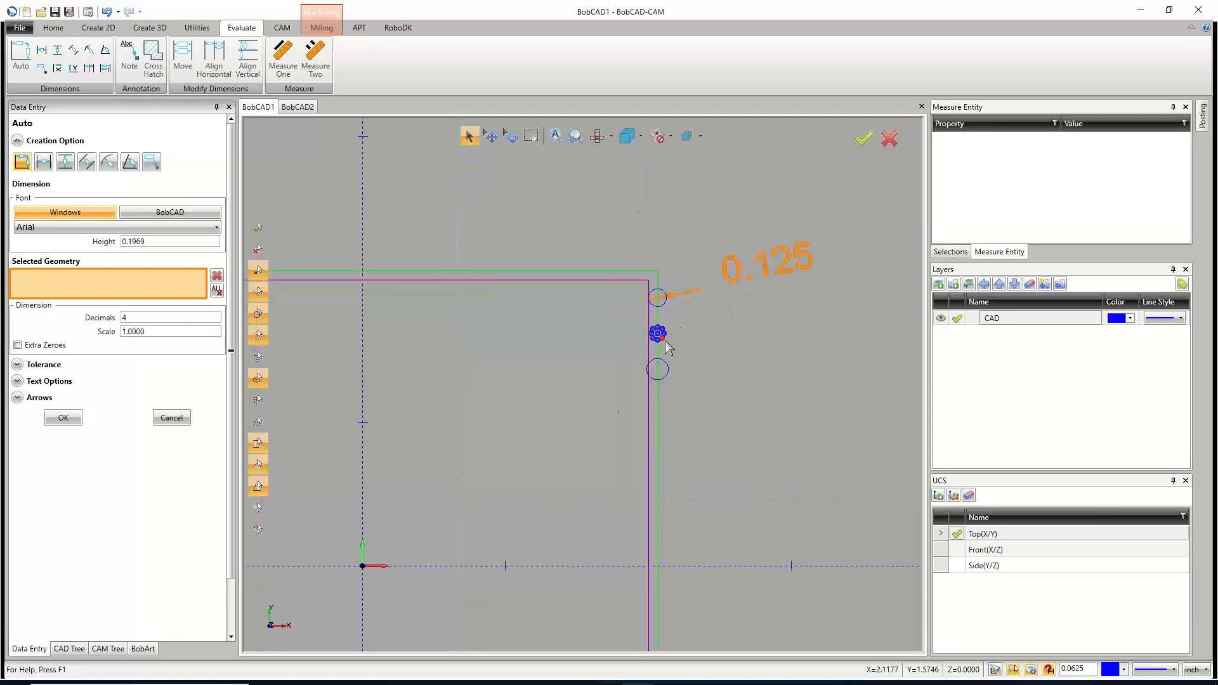
Add an automatic diameter dimension to the middle circle, placing its text outside the square, just below the uppermost circle's dimension.
{"action": "left_click", "coordinate": [657, 317]}
{"action": "scroll", "coordinate": [660, 324], "scroll_direction": "down", "scroll_amount": 3}
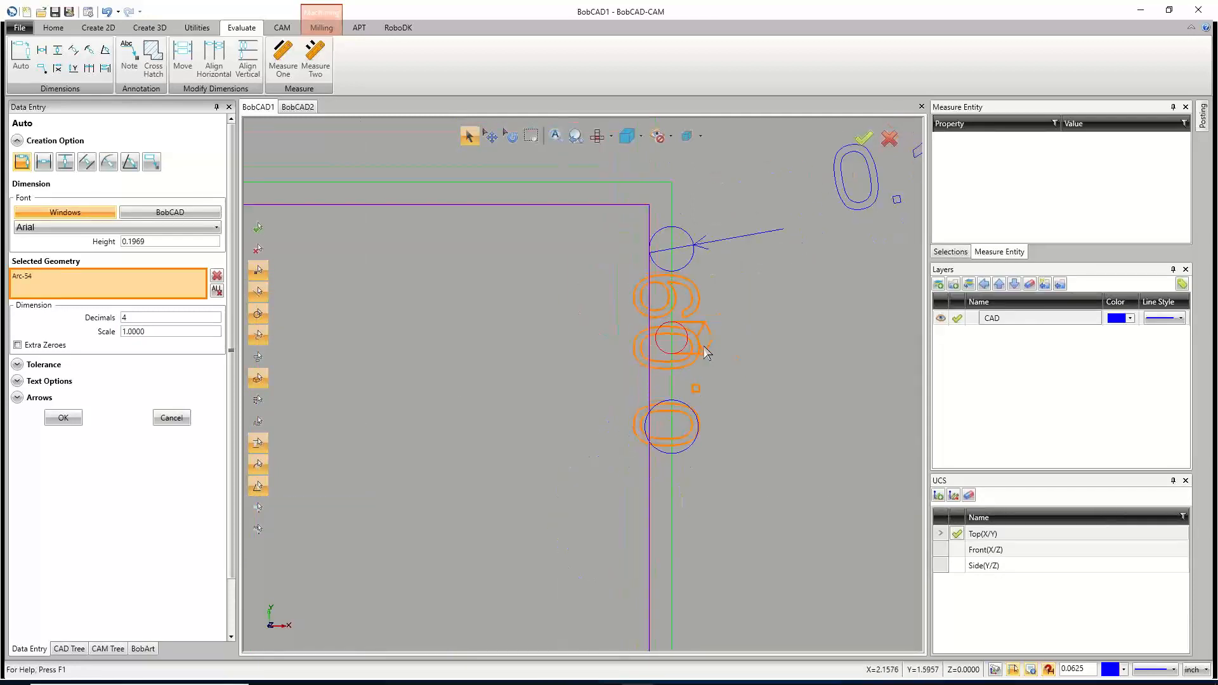
{"action": "scroll", "coordinate": [853, 333], "scroll_direction": "down", "scroll_amount": 3}
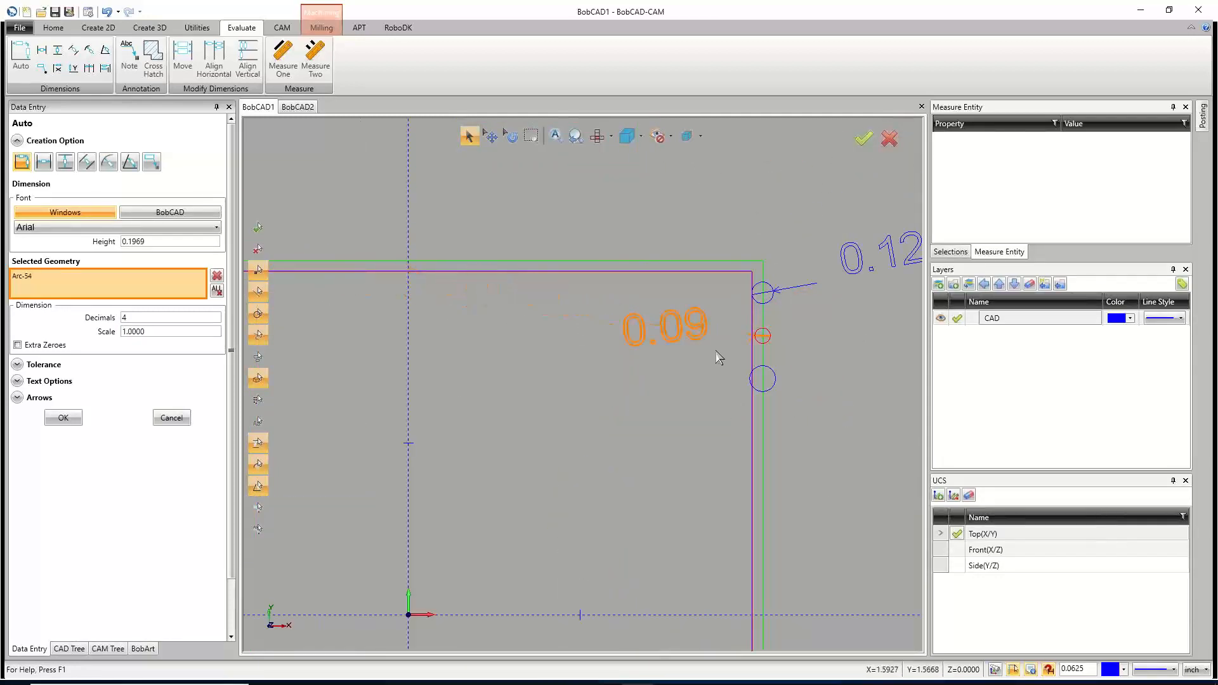
{"action": "scroll", "coordinate": [755, 349], "scroll_direction": "down", "scroll_amount": 4}
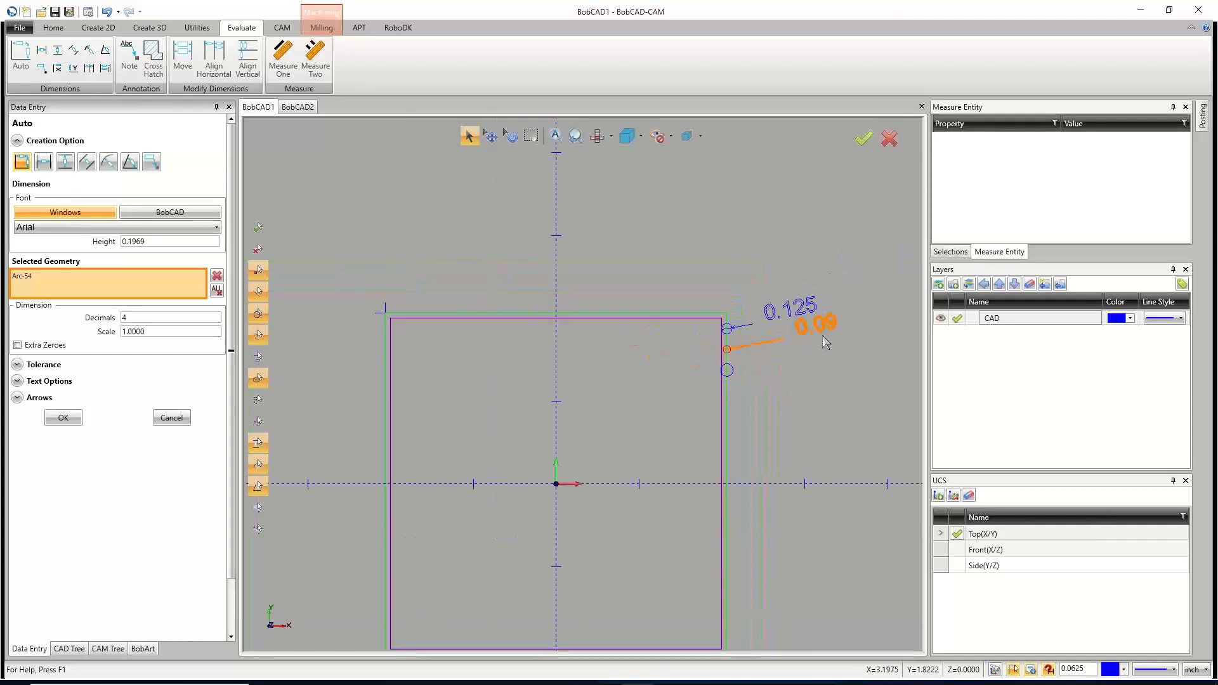
{"action": "left_click", "coordinate": [822, 344]}
Add an automatic diameter dimension to the lowest circle, placing its text outside the square below the other two dimensions.
{"action": "scroll", "coordinate": [730, 371], "scroll_direction": "up", "scroll_amount": 5}
{"action": "left_click", "coordinate": [735, 375]}
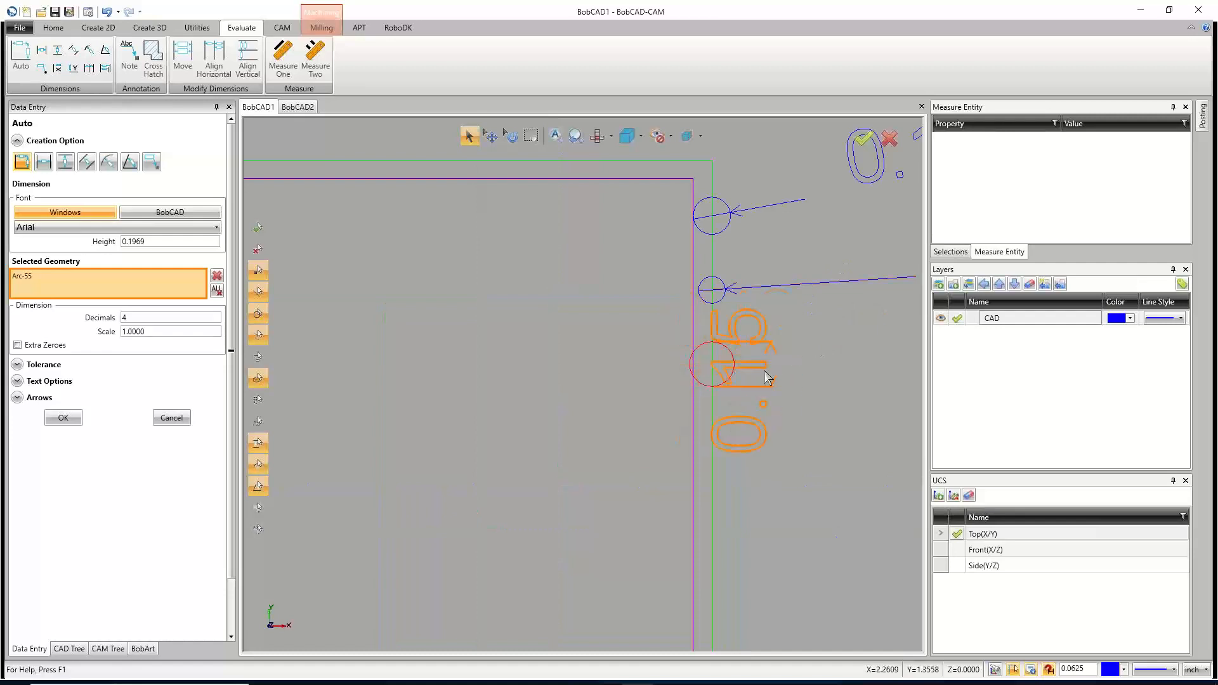
{"action": "scroll", "coordinate": [769, 378], "scroll_direction": "down", "scroll_amount": 5}
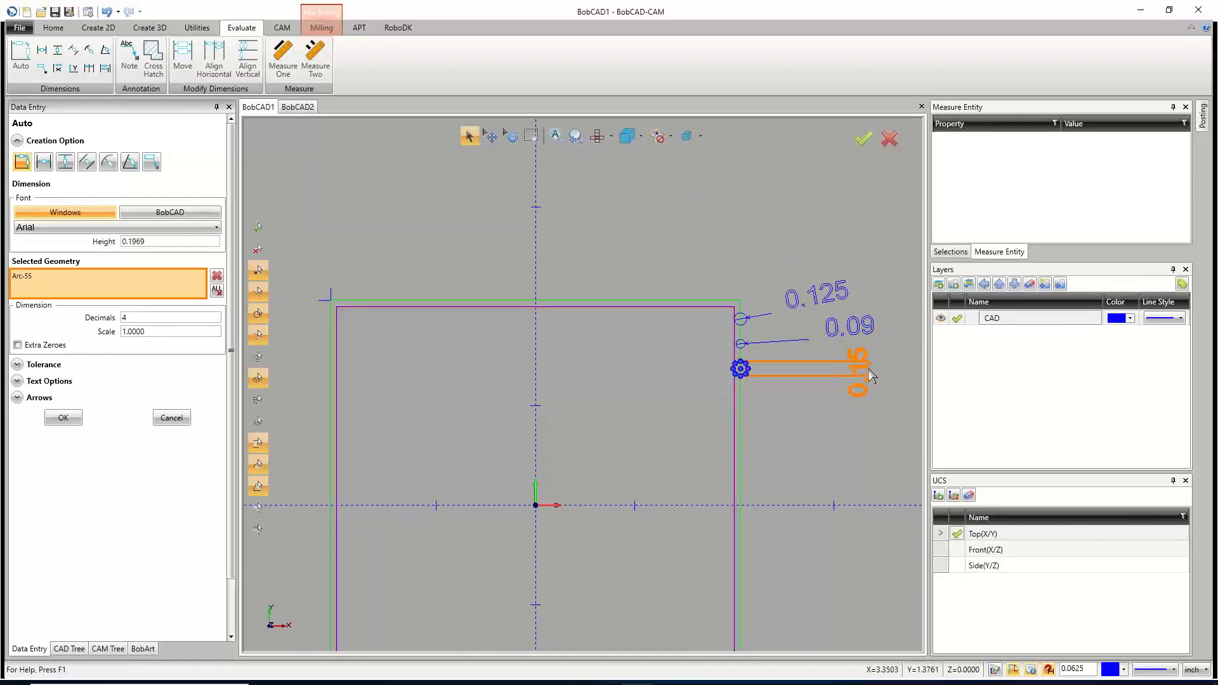
{"action": "left_click", "coordinate": [872, 360]}
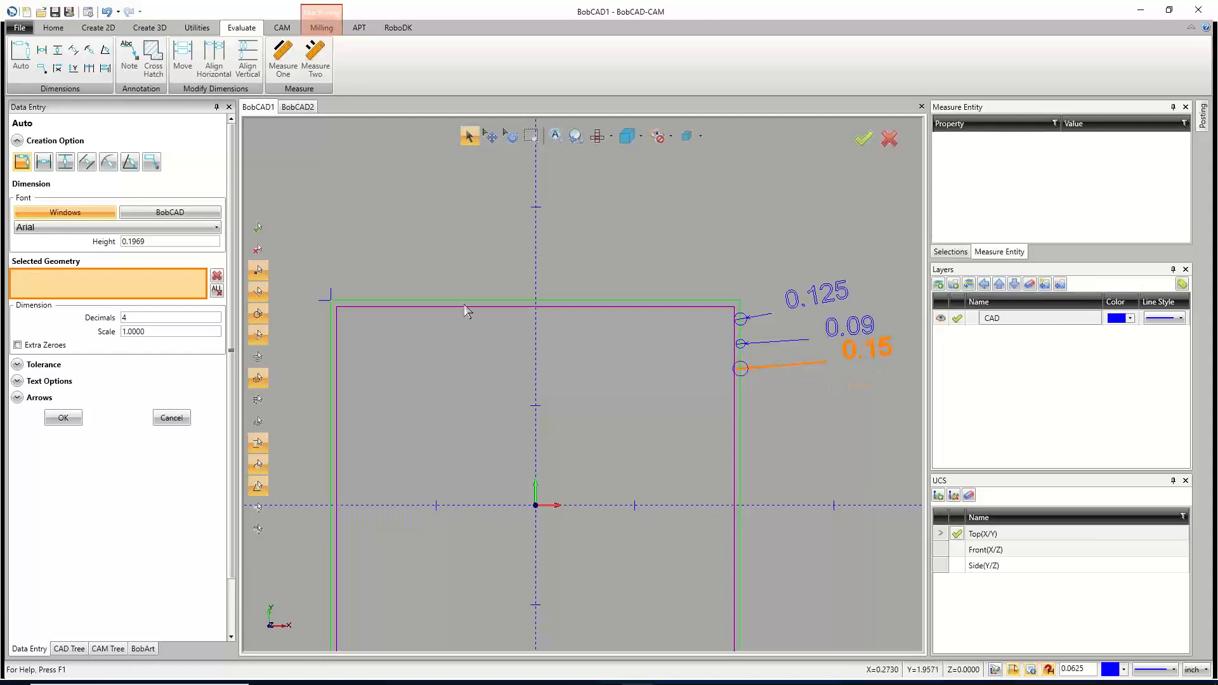
{"action": "left_click", "coordinate": [171, 417]}
Examine how far the lowest circle reaches across the square's right edge compared with the two circles above it.
{"action": "scroll", "coordinate": [751, 369], "scroll_direction": "up", "scroll_amount": 5}
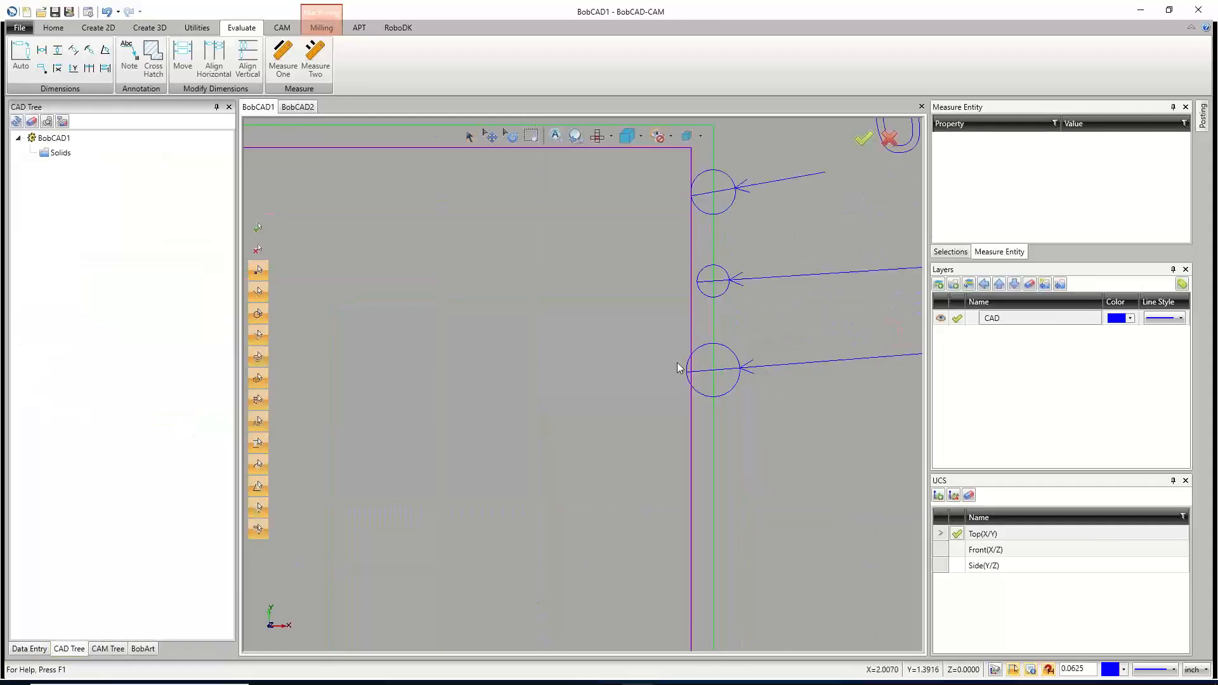
{"action": "scroll", "coordinate": [677, 368], "scroll_direction": "up", "scroll_amount": 8}
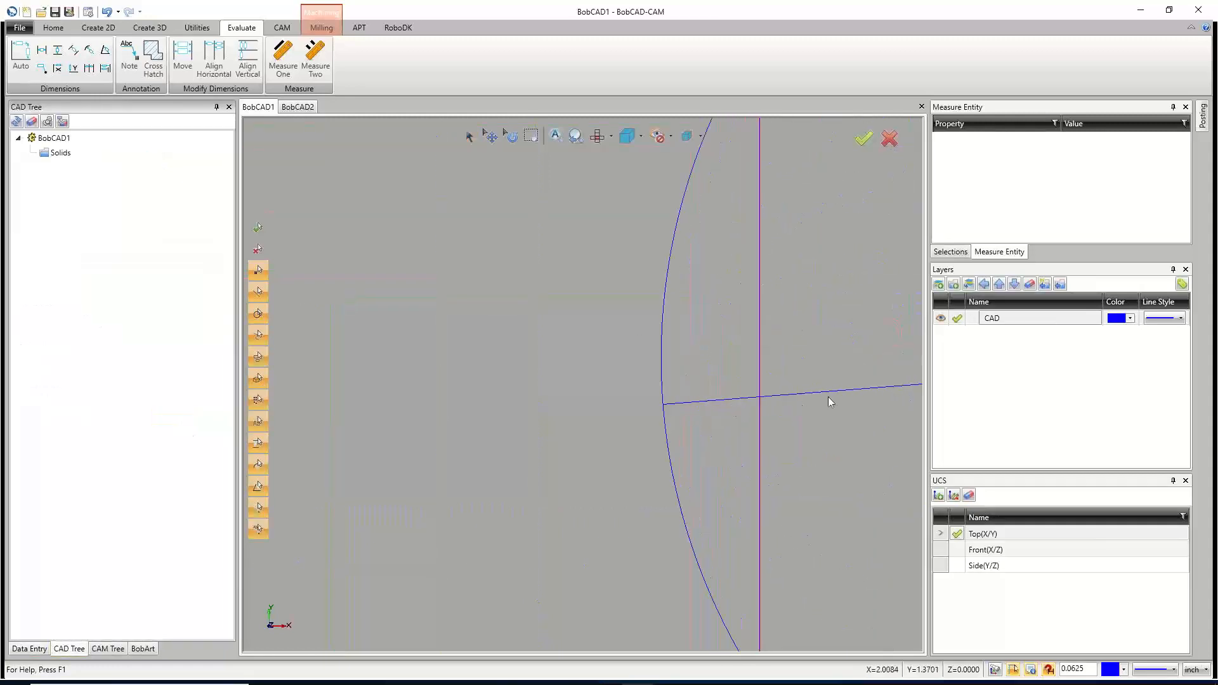
{"action": "scroll", "coordinate": [722, 404], "scroll_direction": "down", "scroll_amount": 6}
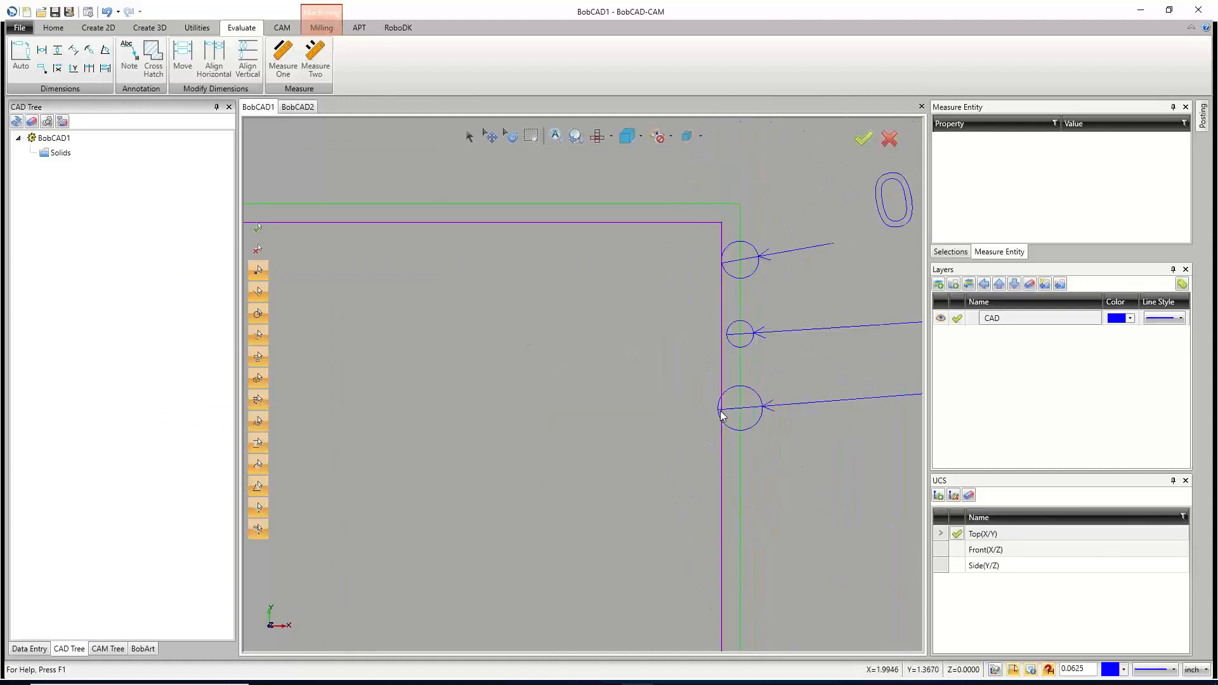
{"action": "scroll", "coordinate": [706, 439], "scroll_direction": "down", "scroll_amount": 3}
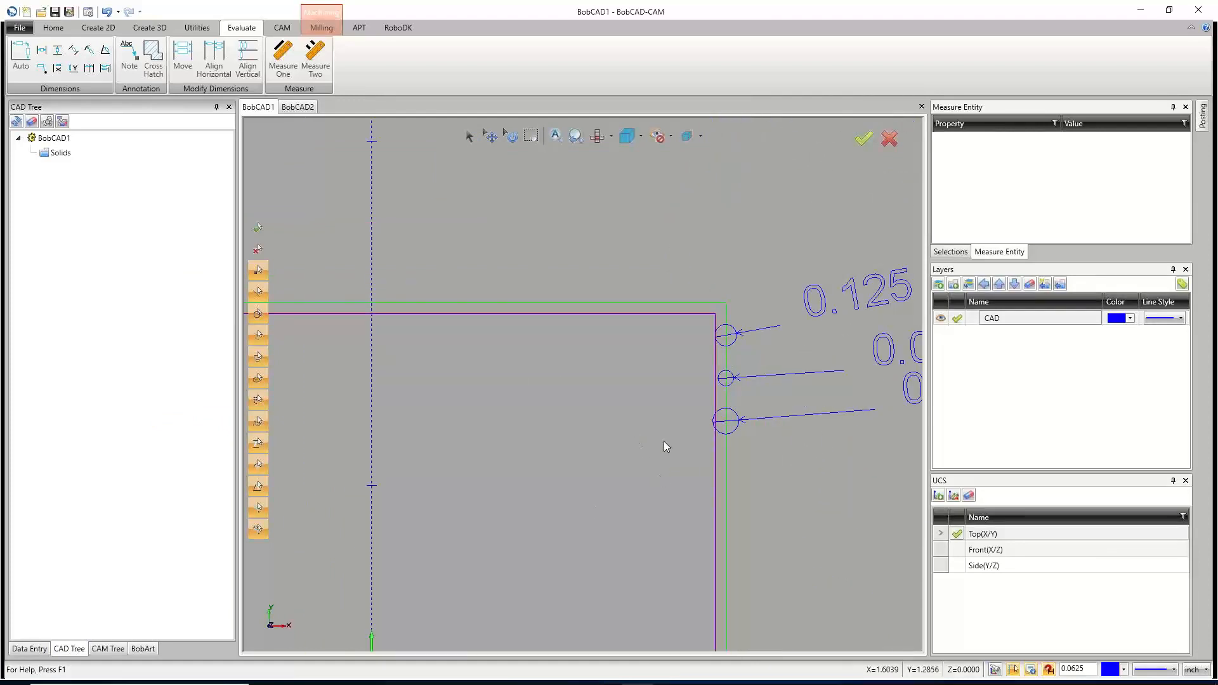
{"action": "scroll", "coordinate": [710, 423], "scroll_direction": "up", "scroll_amount": 2}
{"action": "scroll", "coordinate": [711, 424], "scroll_direction": "up", "scroll_amount": 2}
{"action": "scroll", "coordinate": [629, 435], "scroll_direction": "down", "scroll_amount": 5}
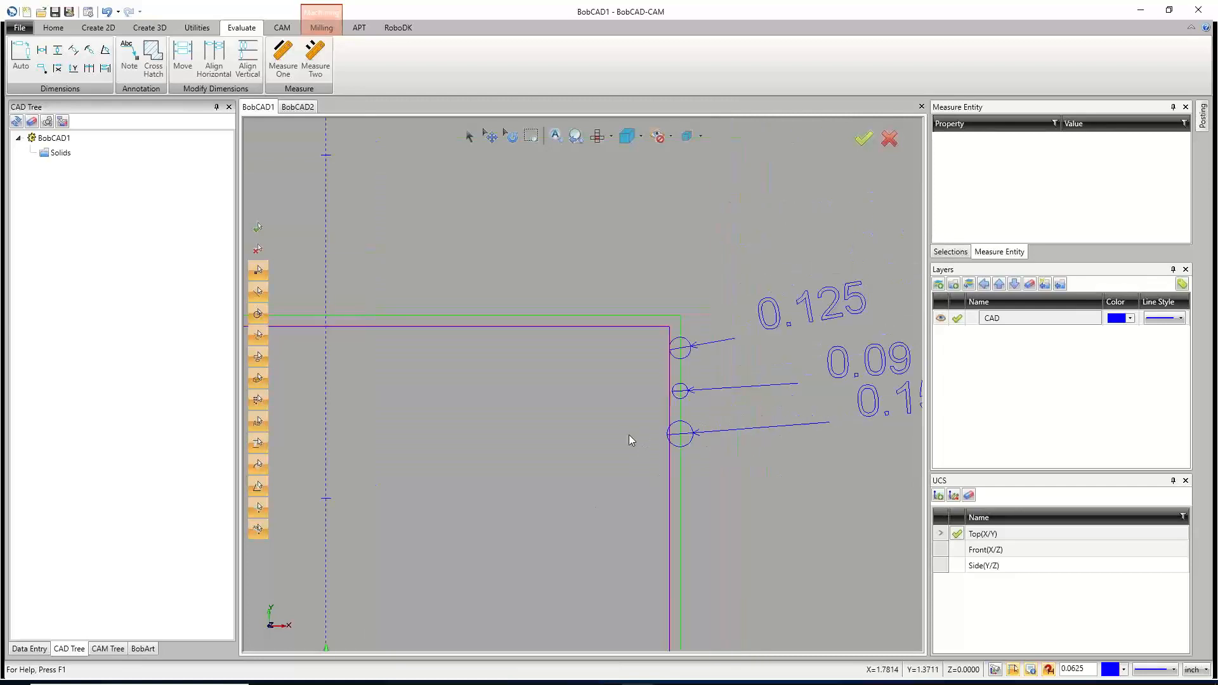
{"action": "scroll", "coordinate": [793, 437], "scroll_direction": "up", "scroll_amount": 4}
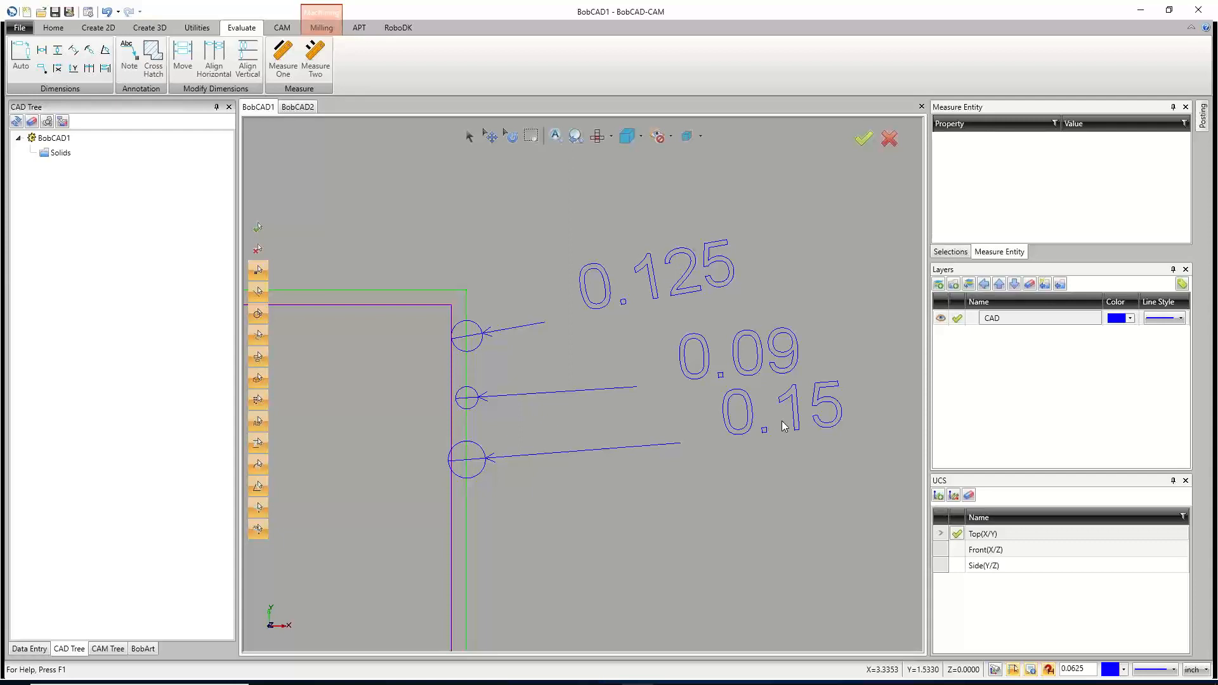
{"action": "scroll", "coordinate": [470, 469], "scroll_direction": "up", "scroll_amount": 3}
{"action": "scroll", "coordinate": [567, 461], "scroll_direction": "down", "scroll_amount": 4}
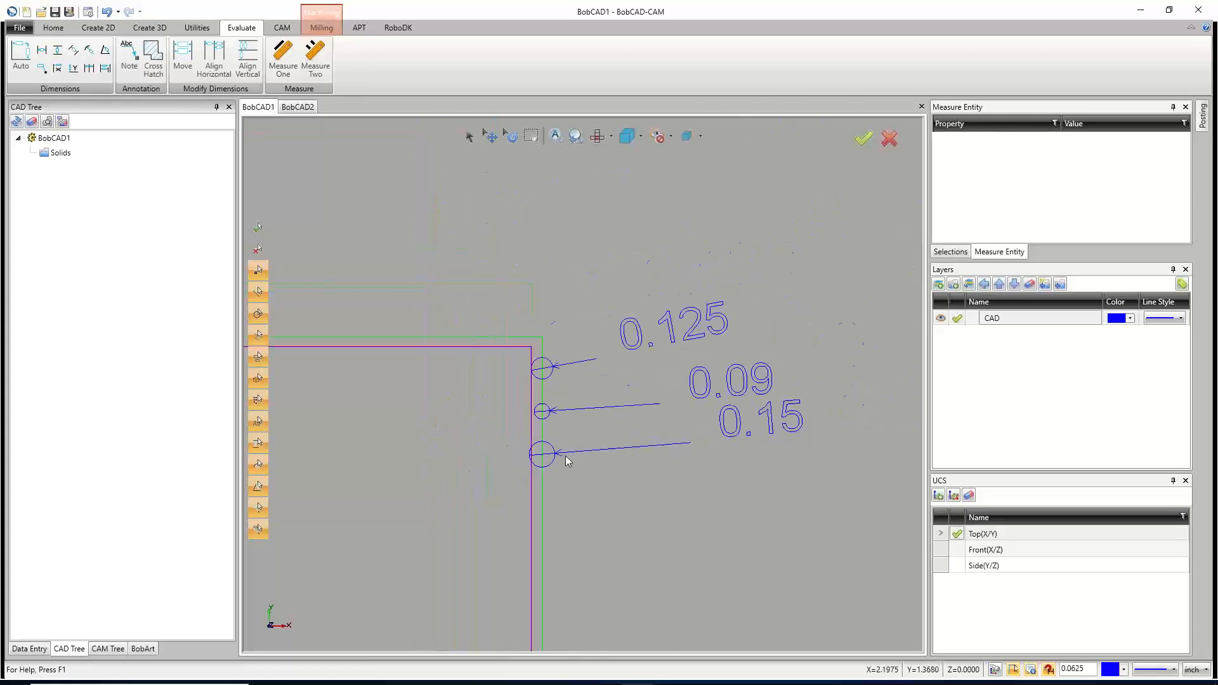
{"action": "scroll", "coordinate": [530, 415], "scroll_direction": "up", "scroll_amount": 3}
{"action": "scroll", "coordinate": [546, 422], "scroll_direction": "down", "scroll_amount": 3}
{"action": "scroll", "coordinate": [546, 470], "scroll_direction": "up", "scroll_amount": 2}
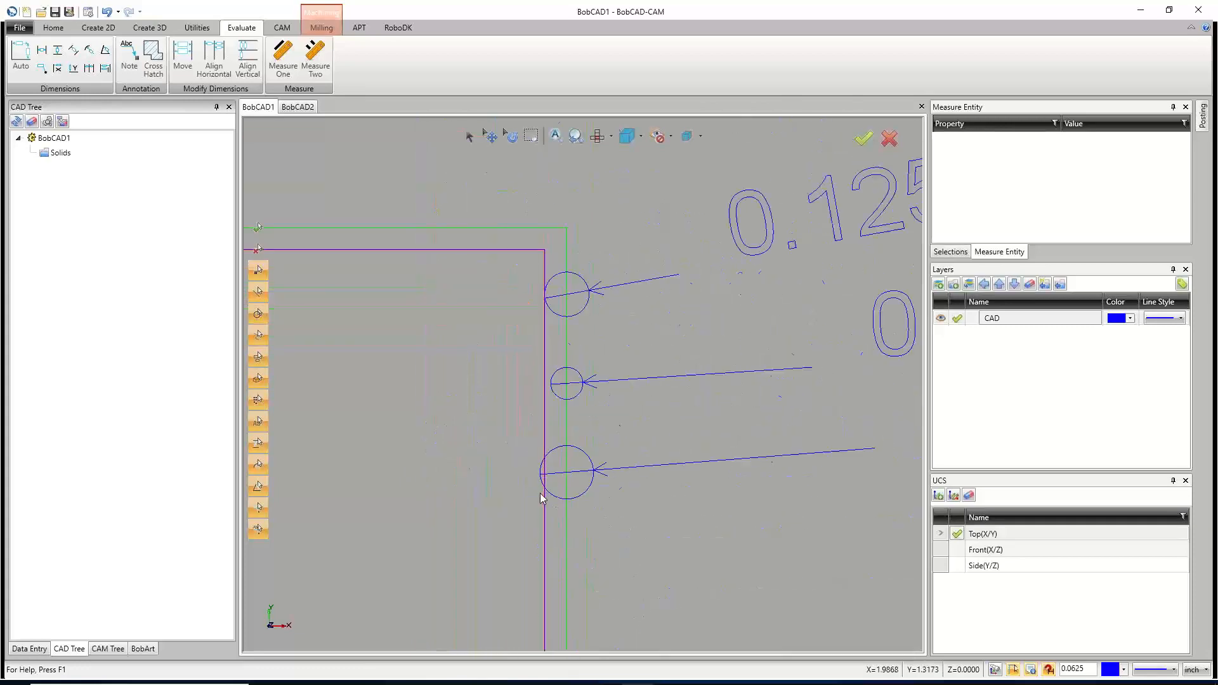
{"action": "scroll", "coordinate": [543, 498], "scroll_direction": "up", "scroll_amount": 2}
{"action": "scroll", "coordinate": [574, 358], "scroll_direction": "down", "scroll_amount": 2}
{"action": "scroll", "coordinate": [740, 335], "scroll_direction": "down", "scroll_amount": 4}
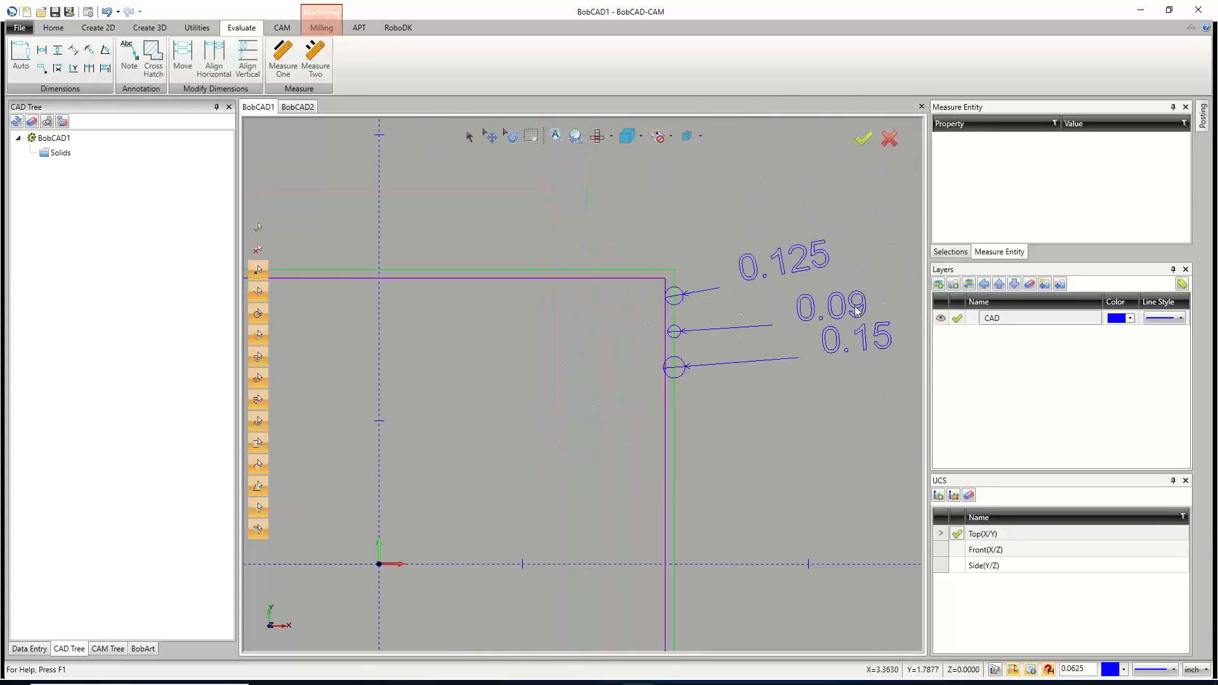
Examine the gap between the middle circle and the square's right edge, then the whole square with its toolpath.
{"action": "scroll", "coordinate": [660, 336], "scroll_direction": "up", "scroll_amount": 4}
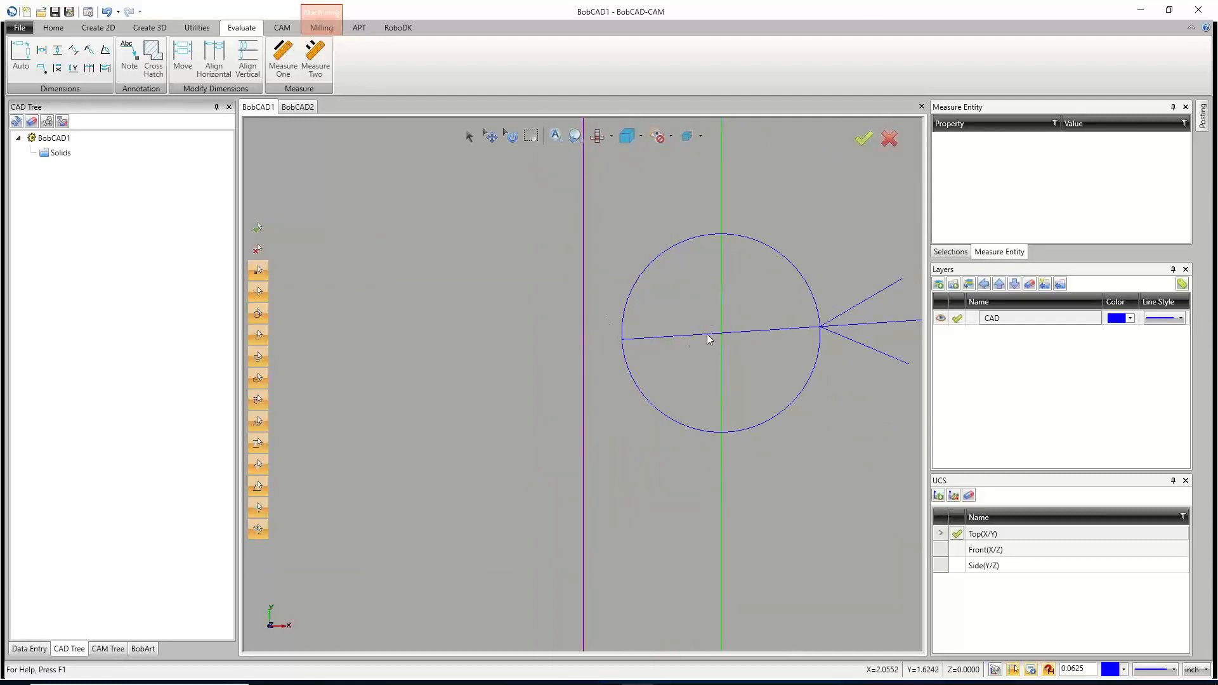
{"action": "scroll", "coordinate": [652, 424], "scroll_direction": "up", "scroll_amount": 2}
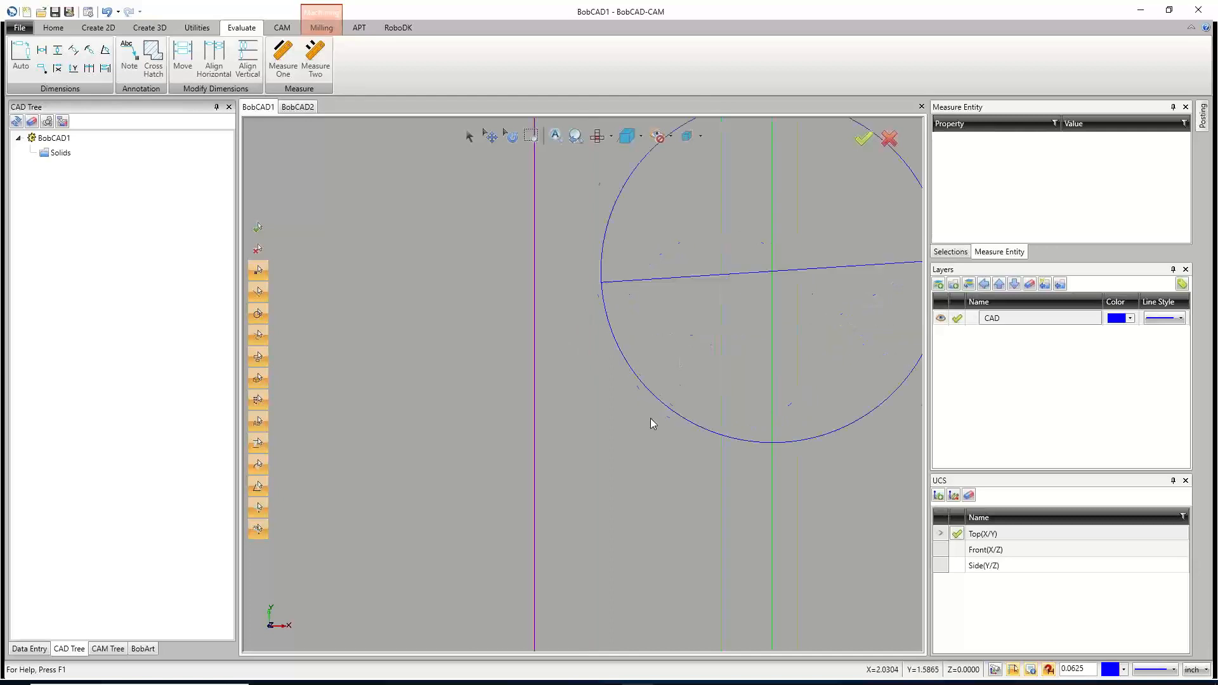
{"action": "scroll", "coordinate": [652, 423], "scroll_direction": "down", "scroll_amount": 3}
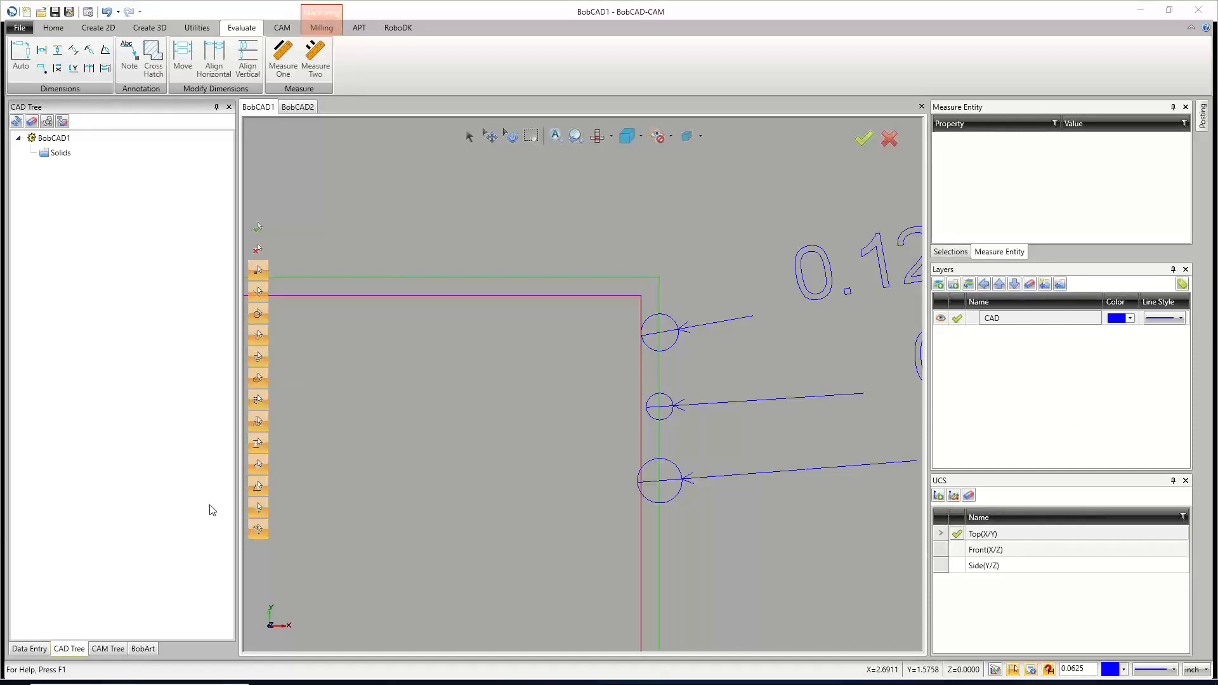
{"action": "scroll", "coordinate": [558, 380], "scroll_direction": "down", "scroll_amount": 10}
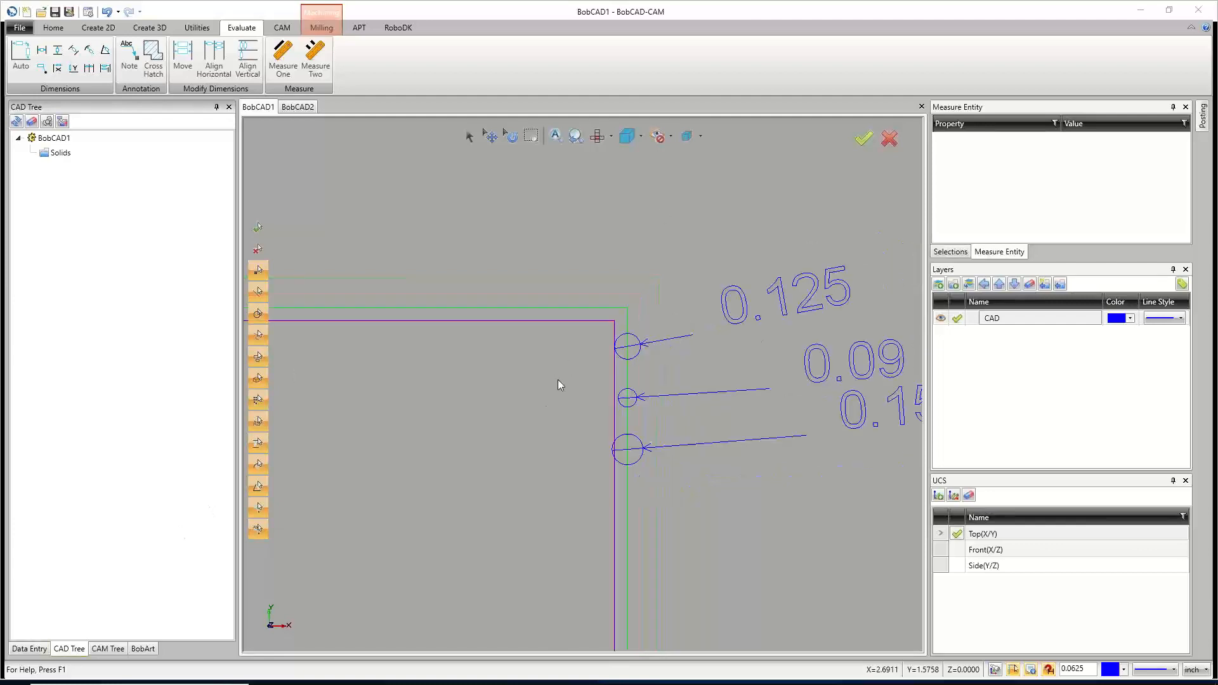
{"action": "scroll", "coordinate": [503, 435], "scroll_direction": "up", "scroll_amount": 3}
{"action": "scroll", "coordinate": [576, 347], "scroll_direction": "up", "scroll_amount": 4}
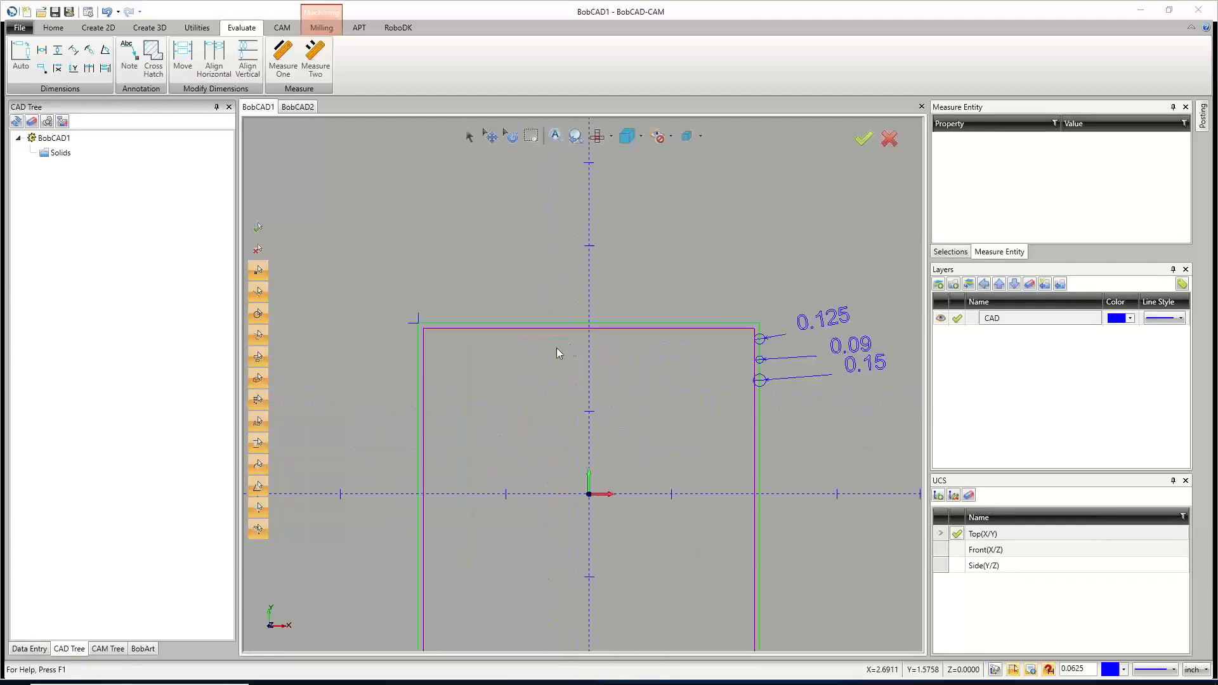
{"action": "scroll", "coordinate": [557, 354], "scroll_direction": "down", "scroll_amount": 2}
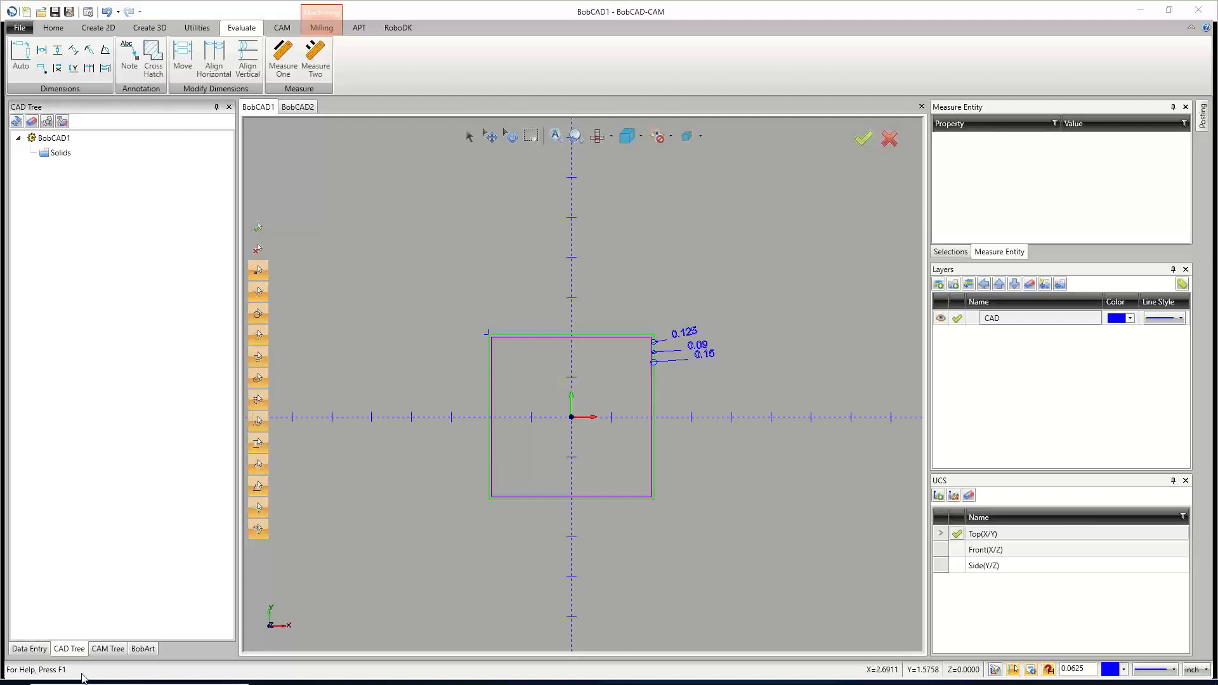
Post the NC code for the Milling Job and collapse the code listing.
{"action": "left_click", "coordinate": [108, 648]}
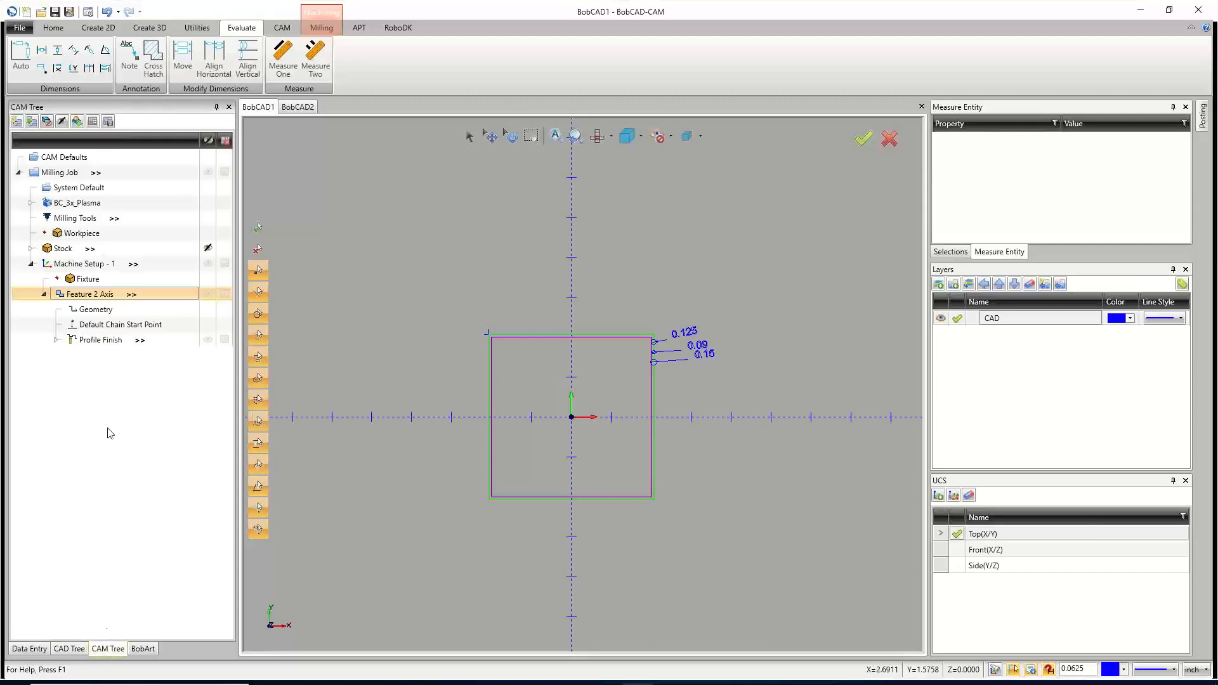
{"action": "right_click", "coordinate": [53, 172]}
{"action": "left_click", "coordinate": [99, 214]}
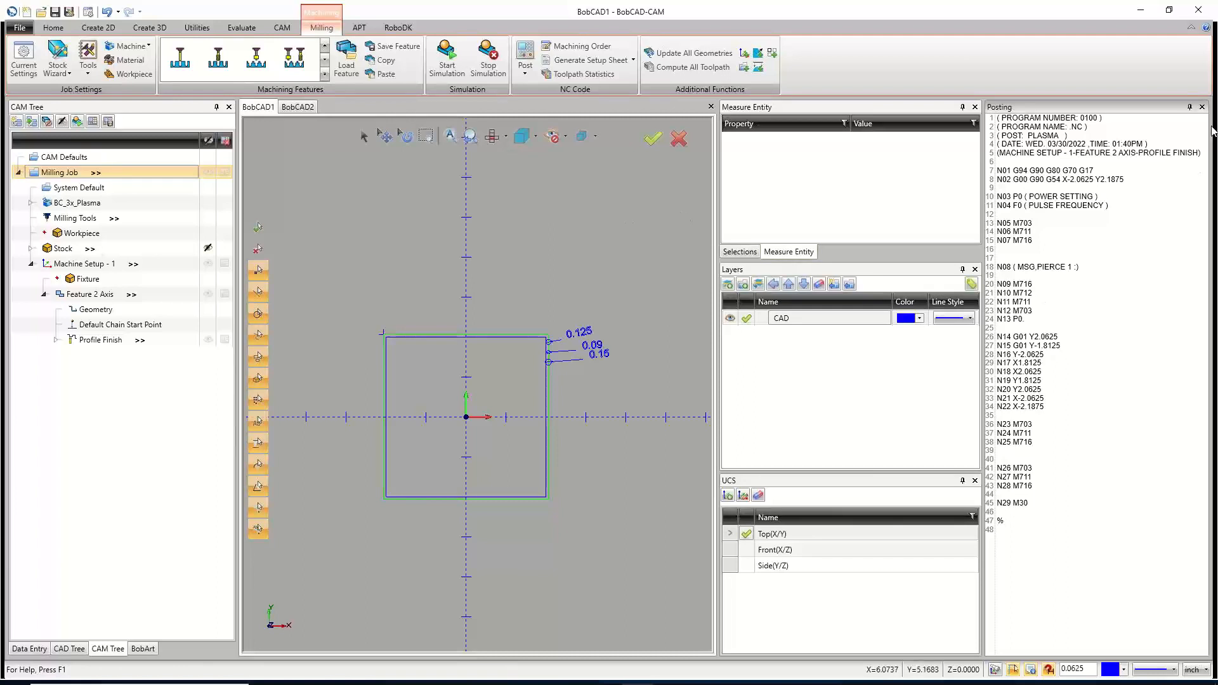
{"action": "left_click", "coordinate": [1190, 106]}
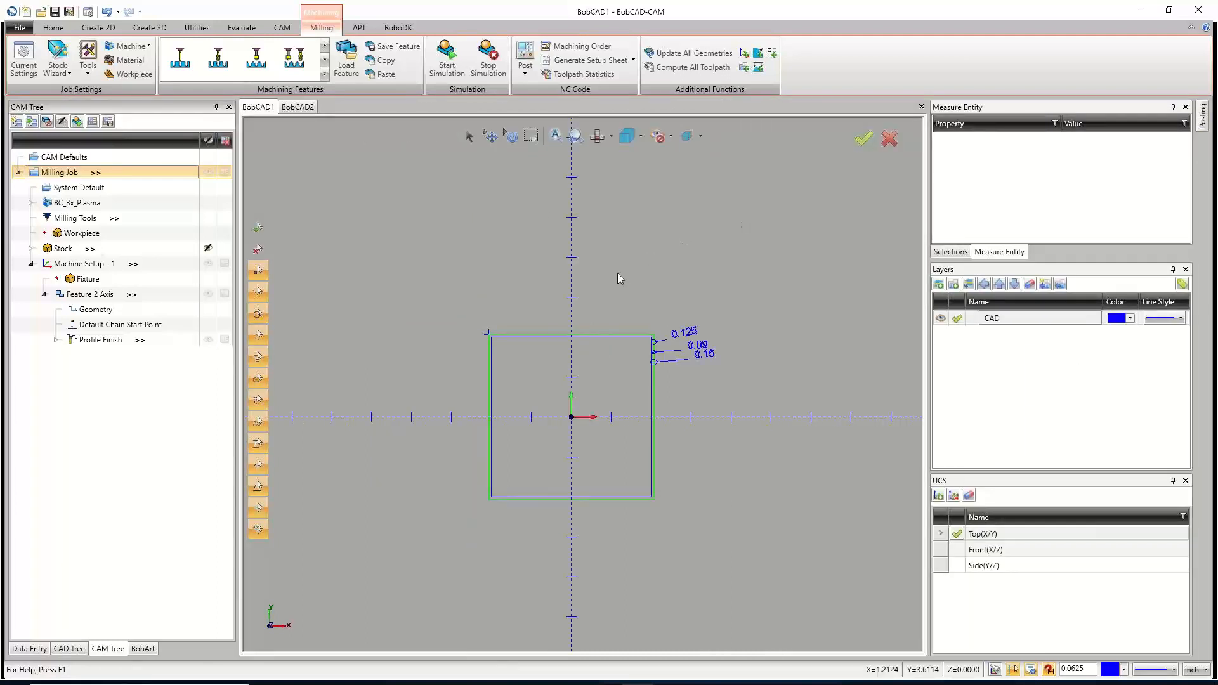
Simulate the plasma Profile Finish cut at a slightly reduced run speed.
{"action": "left_click", "coordinate": [436, 69]}
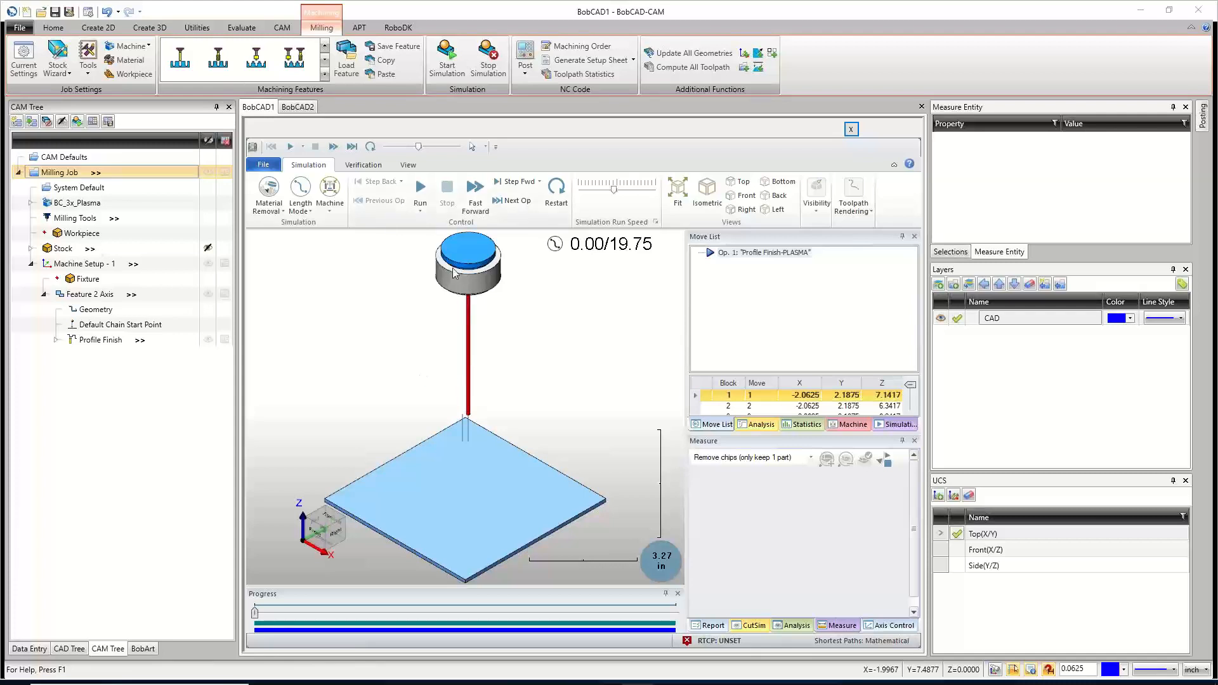
{"action": "left_click_drag", "start_coordinate": [613, 189], "coordinate": [608, 189]}
{"action": "left_click", "coordinate": [419, 212]}
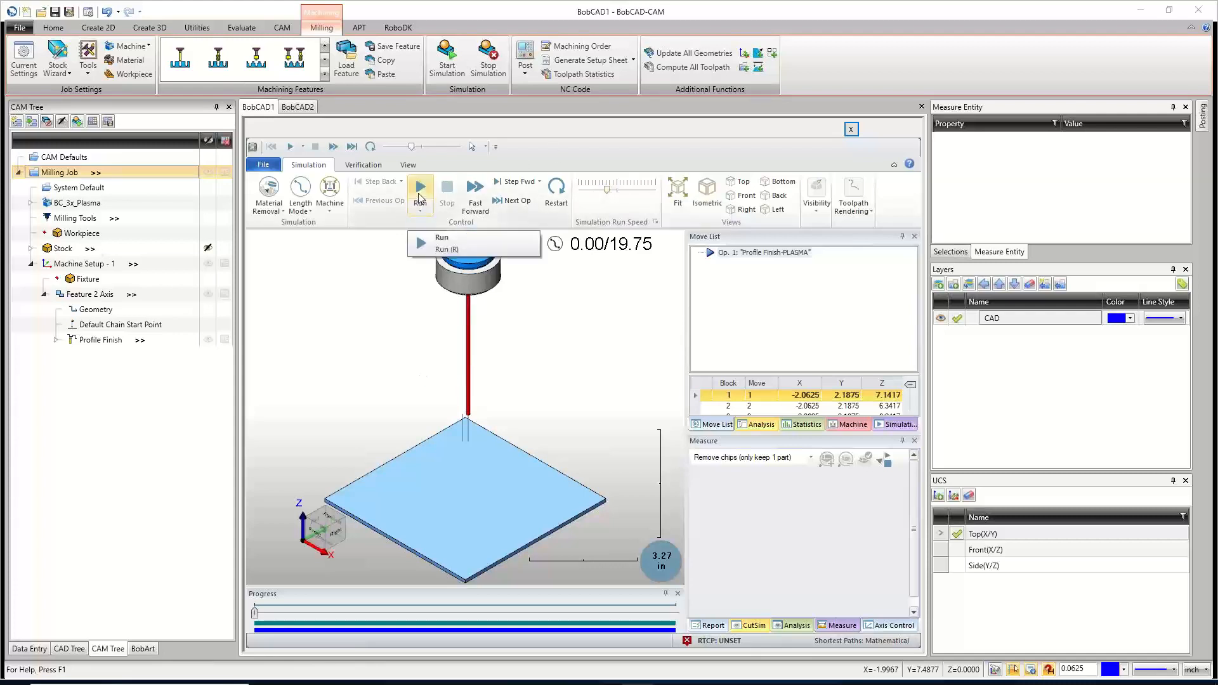
{"action": "left_click", "coordinate": [425, 236]}
{"action": "scroll", "coordinate": [461, 379], "scroll_direction": "down", "scroll_amount": 1}
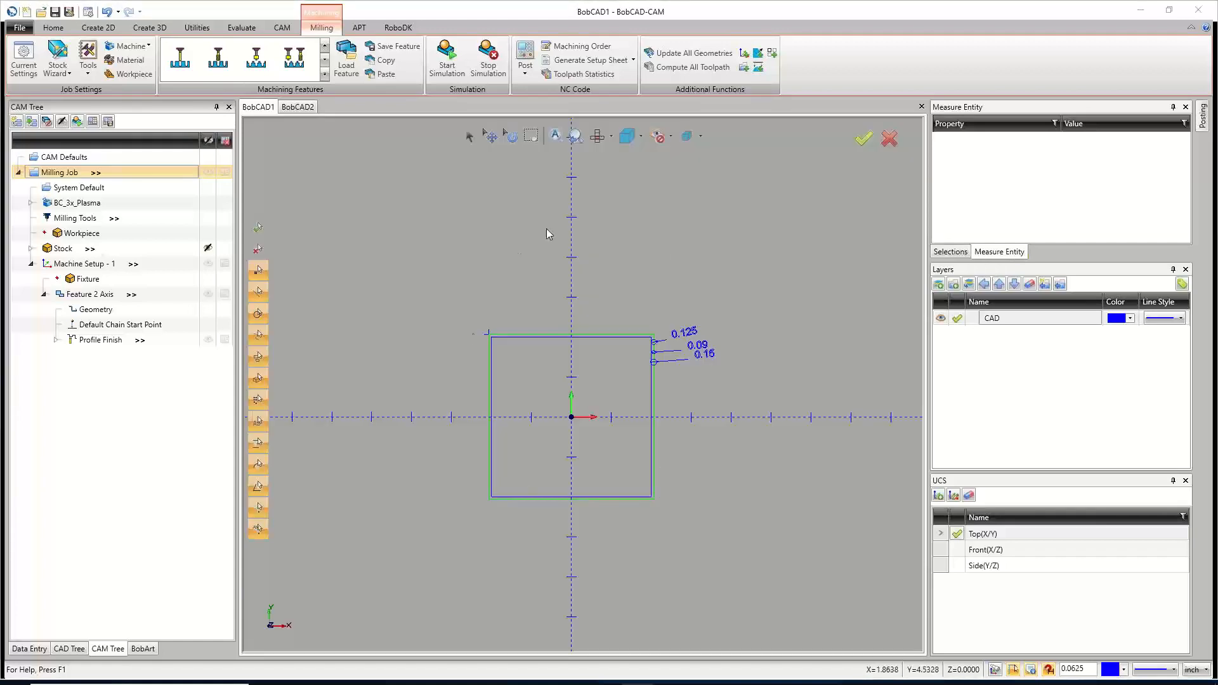
{"action": "scroll", "coordinate": [646, 340], "scroll_direction": "up", "scroll_amount": 5}
{"action": "scroll", "coordinate": [691, 446], "scroll_direction": "down", "scroll_amount": 4}
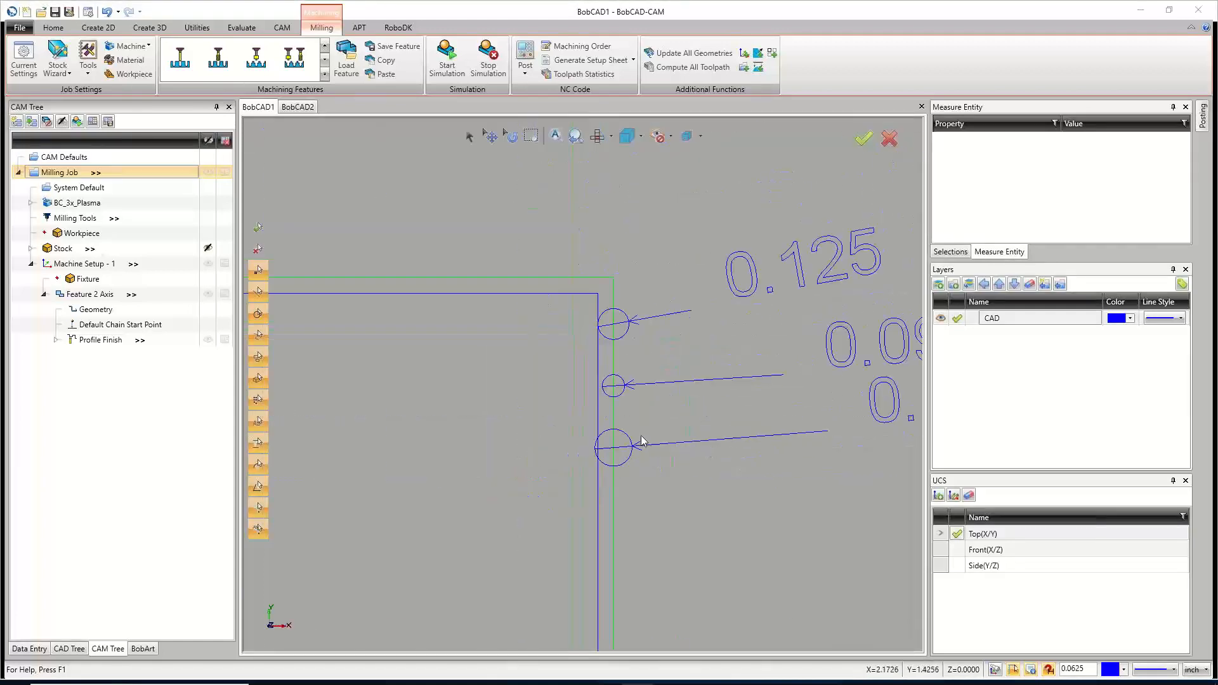
{"action": "scroll", "coordinate": [728, 448], "scroll_direction": "up", "scroll_amount": 3}
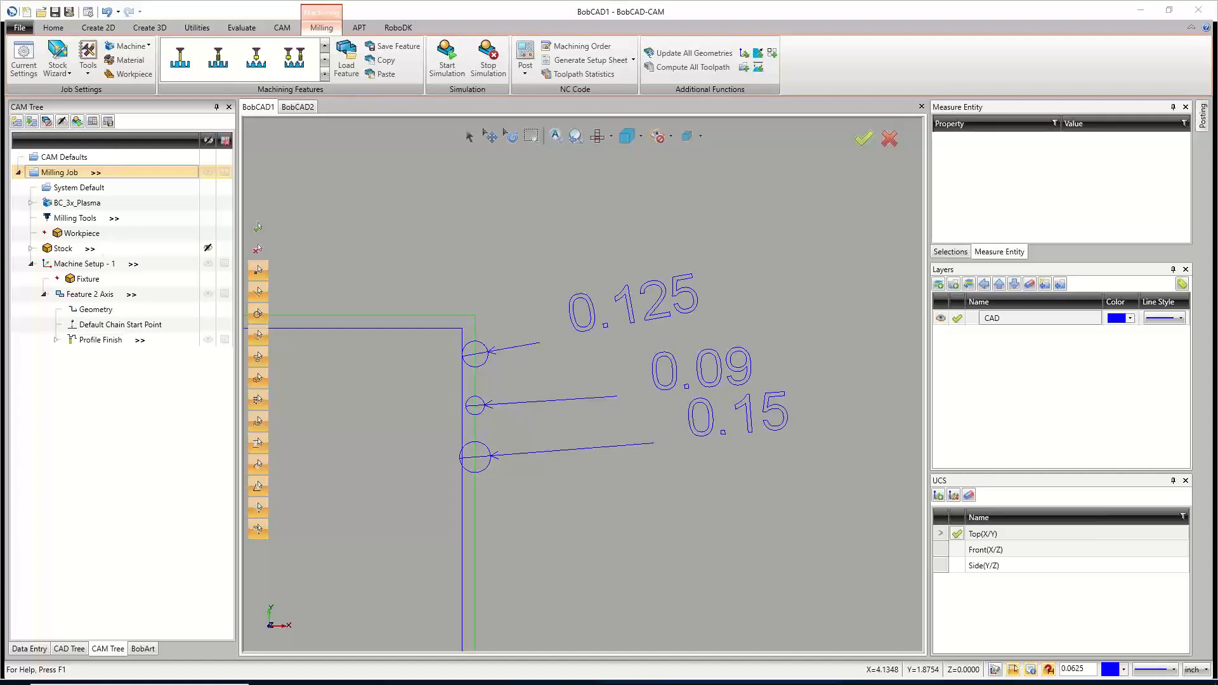
Create a new empty drawing file and fit its coordinate axes in view.
{"action": "left_click", "coordinate": [29, 13]}
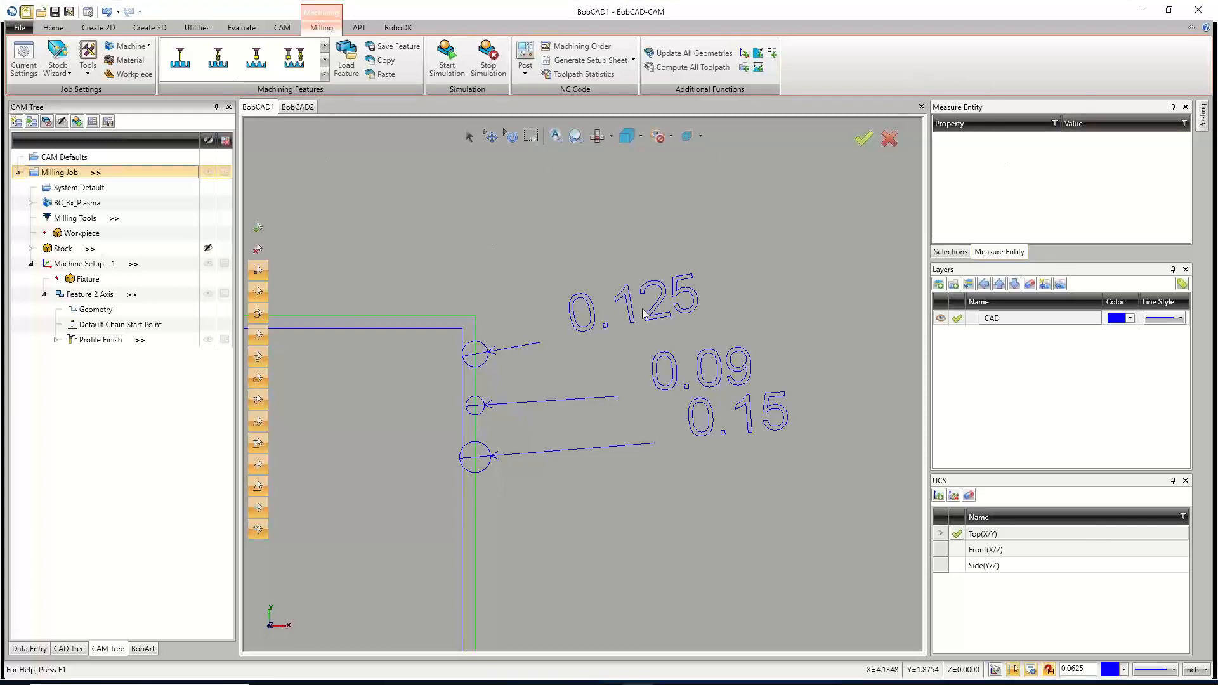
{"action": "scroll", "coordinate": [657, 375], "scroll_direction": "down", "scroll_amount": 5}
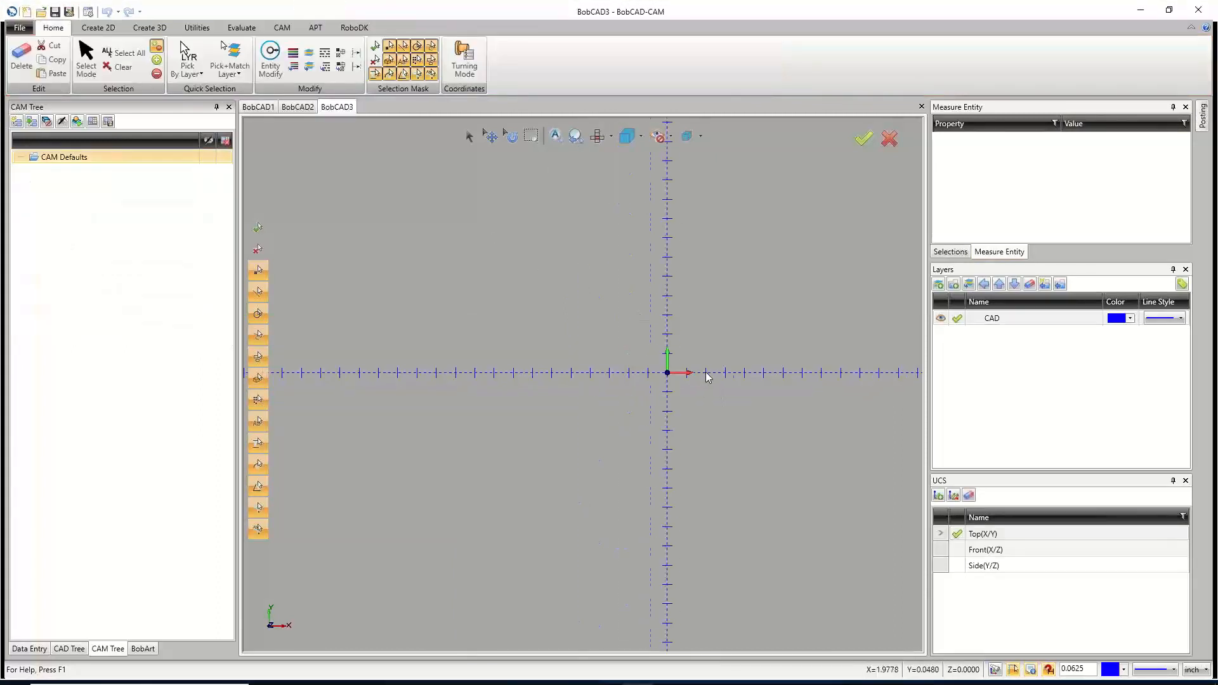
{"action": "scroll", "coordinate": [580, 361], "scroll_direction": "down", "scroll_amount": 3}
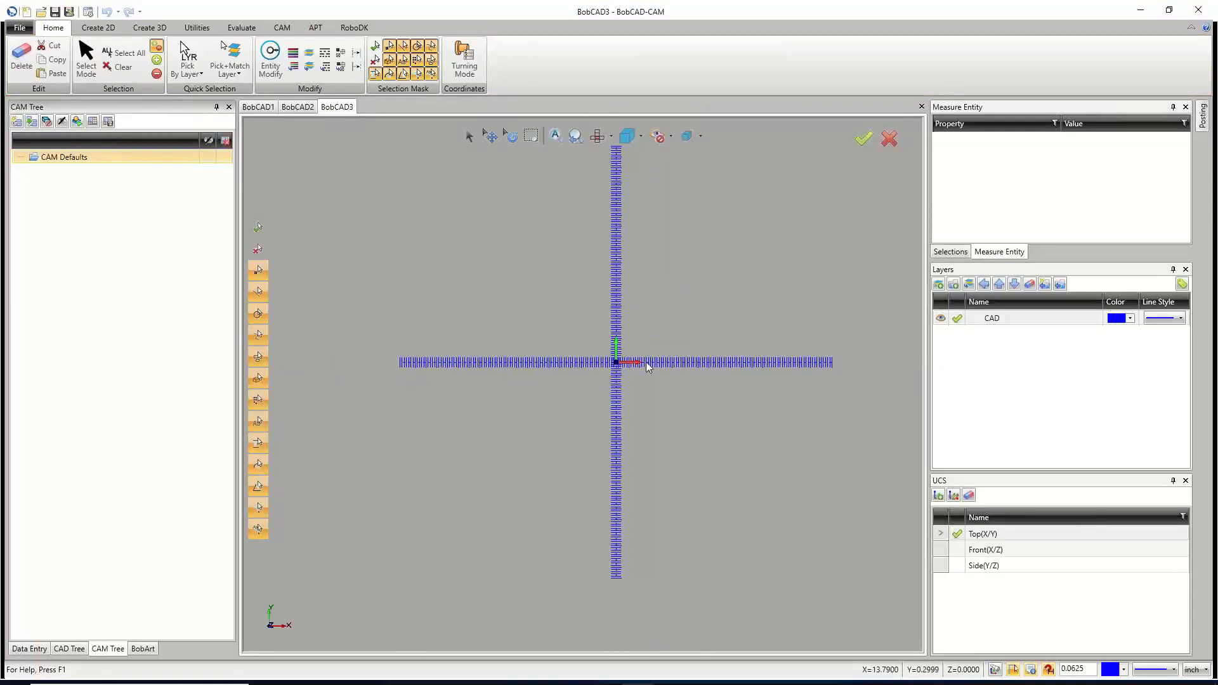
{"action": "scroll", "coordinate": [646, 361], "scroll_direction": "up", "scroll_amount": 2}
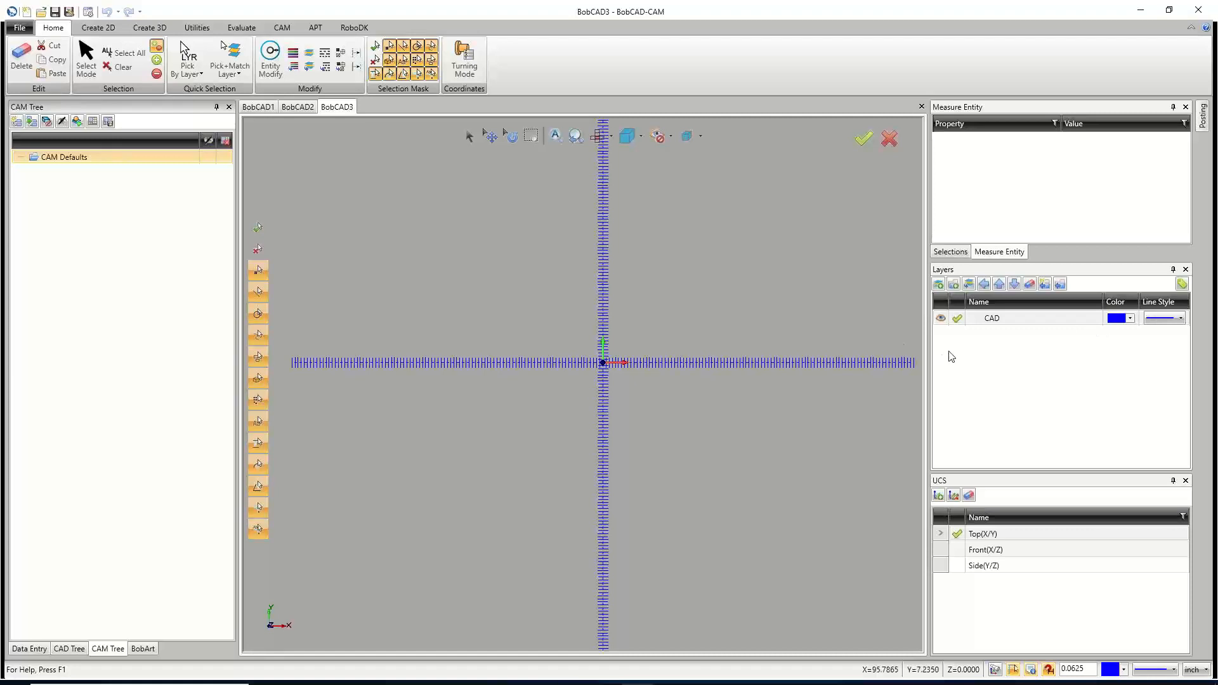
Add a new layer named SOLID and make the CAD layer the active one again.
{"action": "right_click", "coordinate": [980, 353]}
{"action": "left_click", "coordinate": [973, 357]}
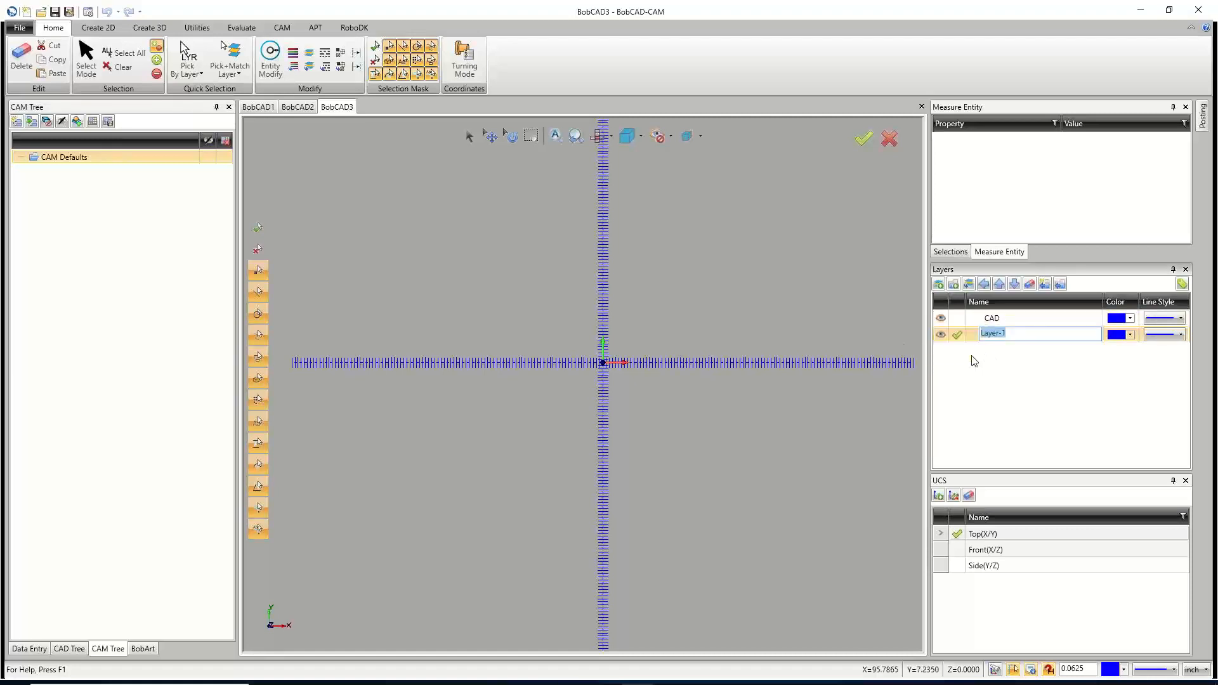
{"action": "type", "text": "SOLID"}
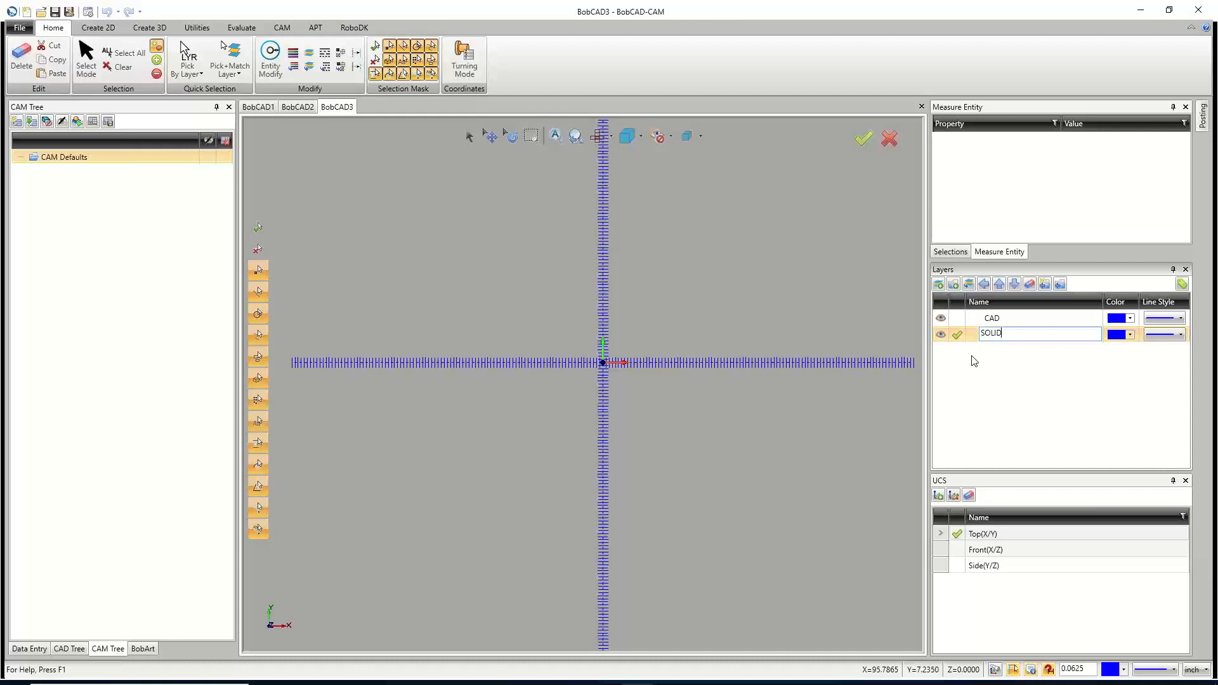
{"action": "left_click", "coordinate": [959, 319]}
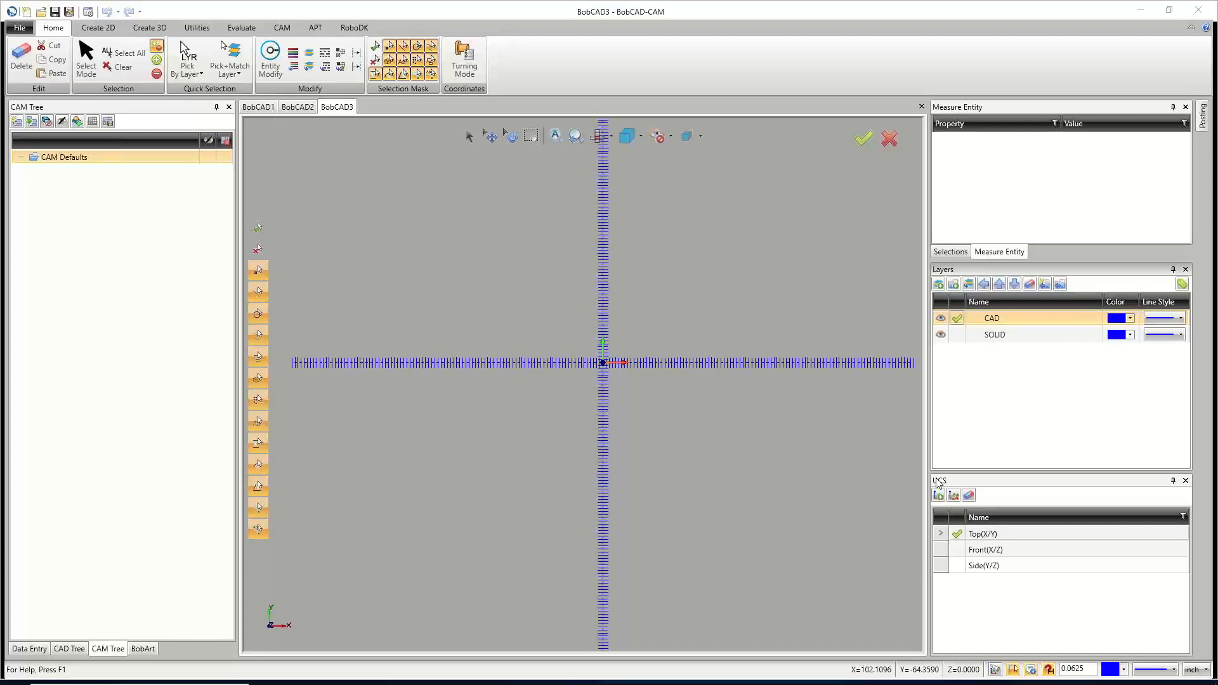
Activate the Front(X/Z) and Side(Y/Z) coordinate systems in turn to compare their planes, and return to Top(X/Y).
{"action": "left_click", "coordinate": [960, 551]}
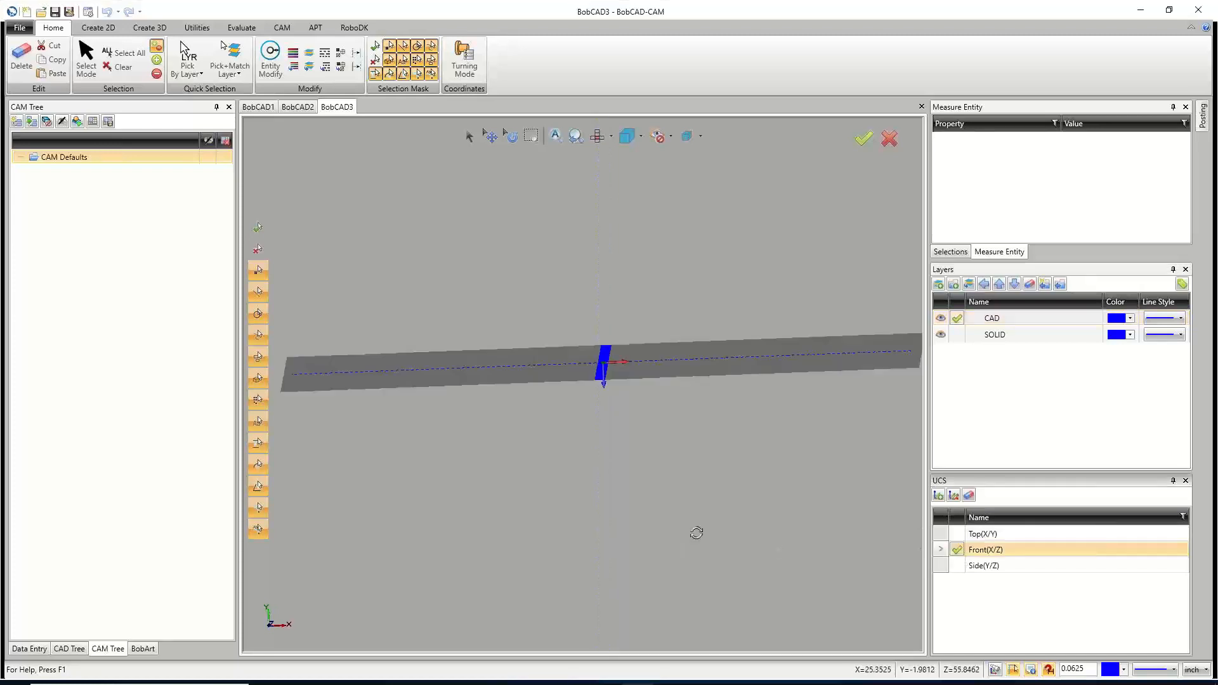
{"action": "middle_click_drag", "start_coordinate": [696, 533], "coordinate": [731, 482]}
{"action": "left_click", "coordinate": [961, 566]}
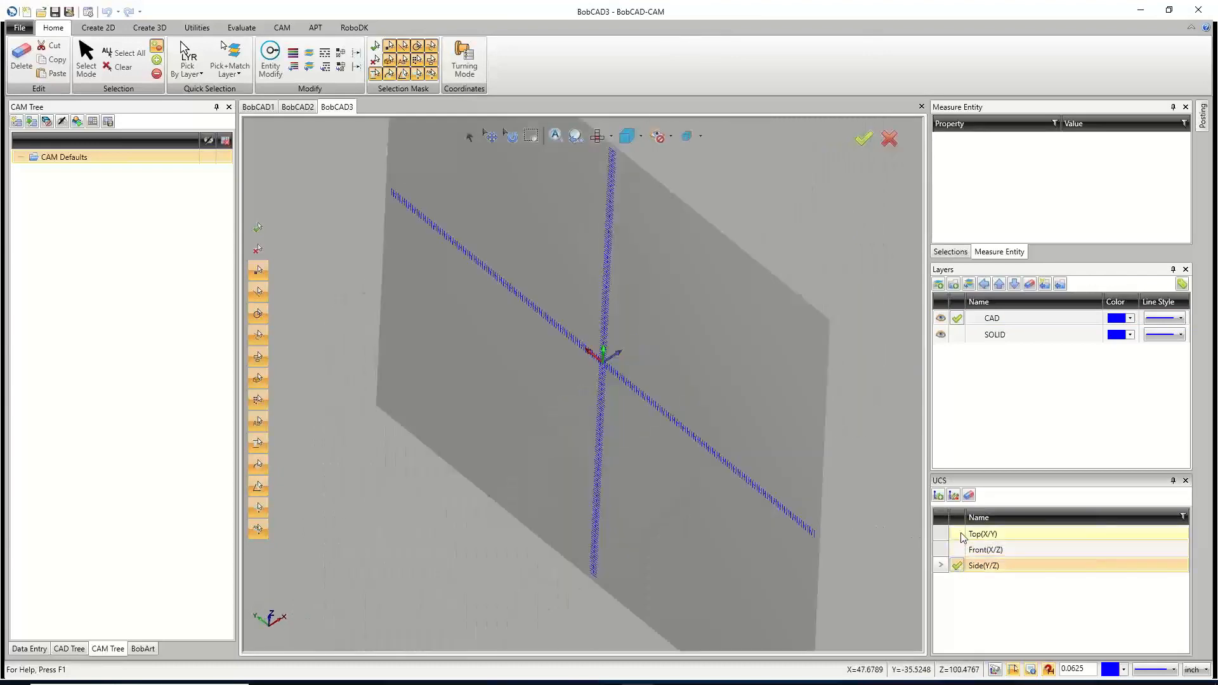
{"action": "left_click", "coordinate": [958, 535]}
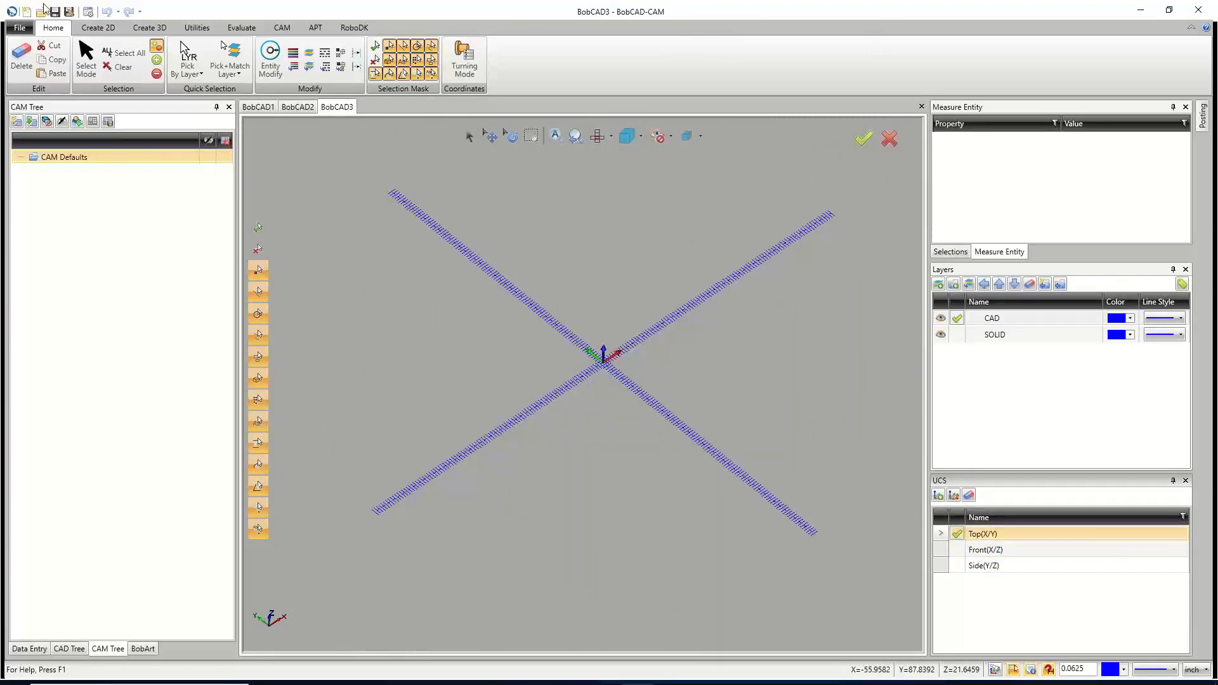
Create a solid cube centred on the origin with length, width and height of 10.
{"action": "left_click", "coordinate": [150, 28]}
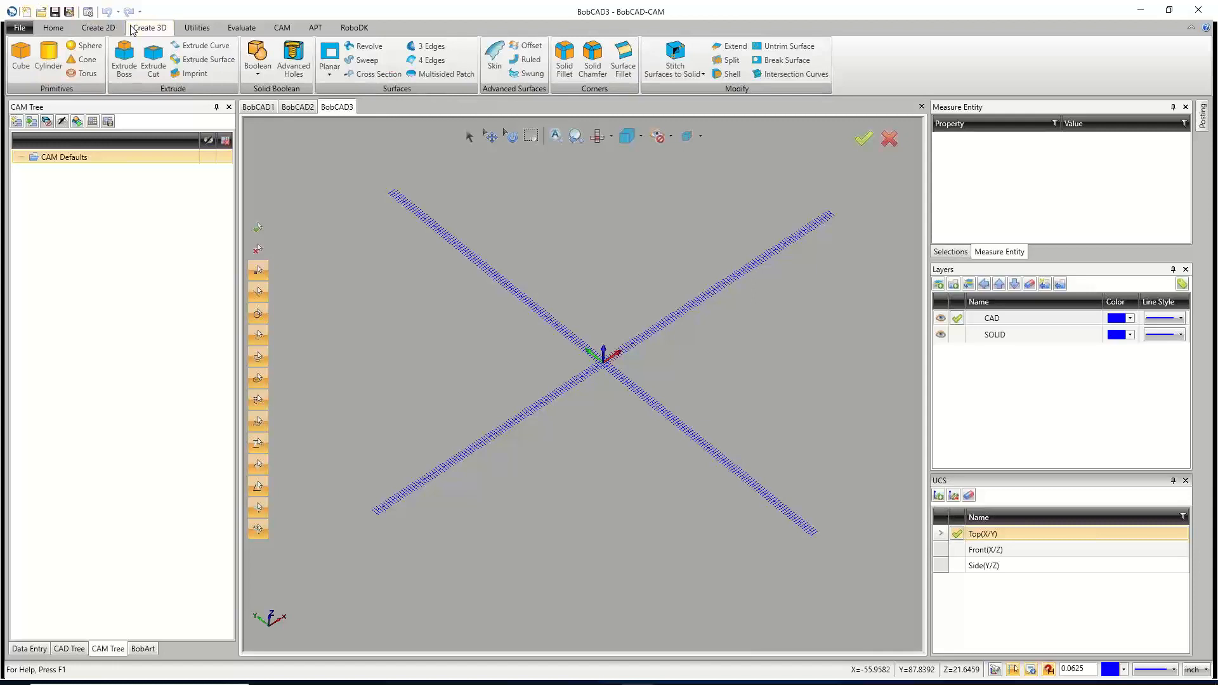
{"action": "left_click", "coordinate": [23, 61]}
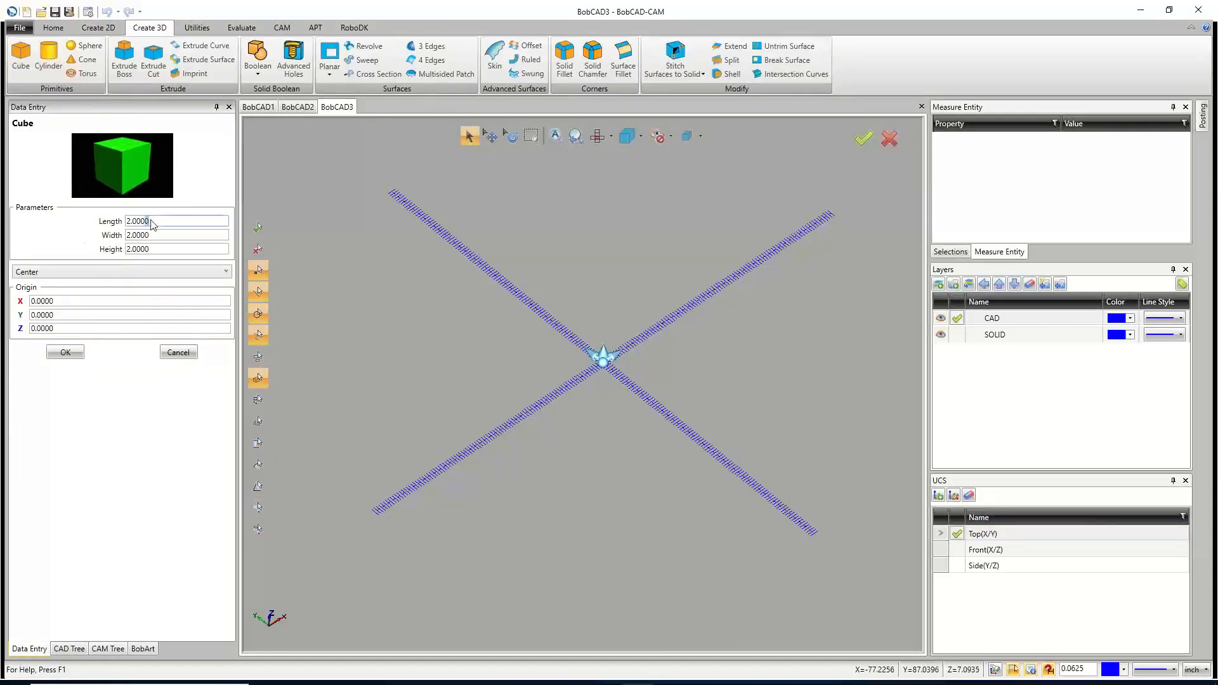
{"action": "type", "text": "10"}
{"action": "key", "text": "Tab"}
{"action": "type", "text": "10"}
{"action": "key", "text": "Tab"}
{"action": "type", "text": "10"}
{"action": "key", "text": "Tab"}
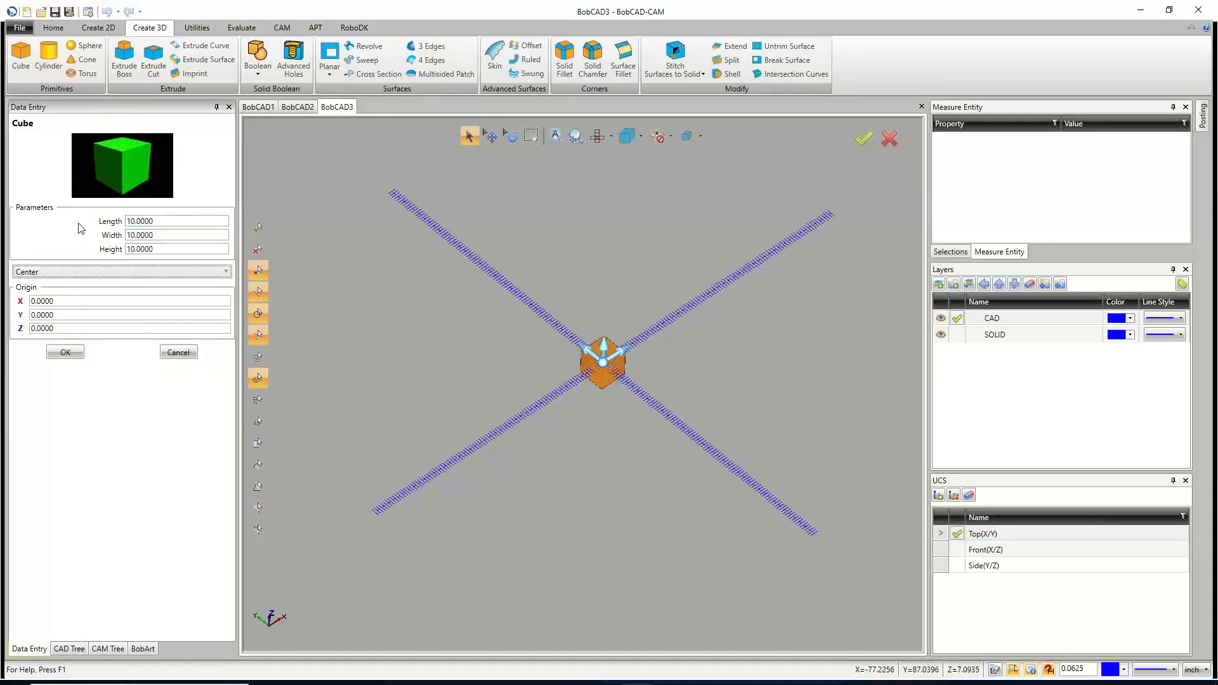
{"action": "left_click", "coordinate": [65, 353]}
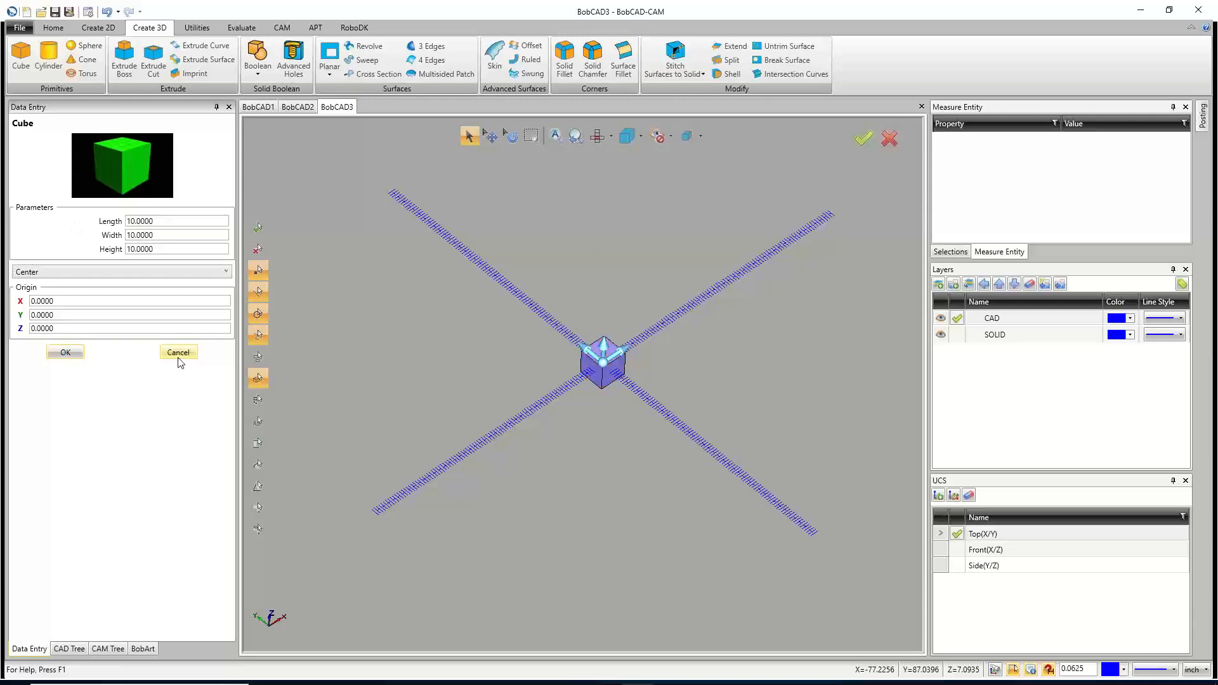
{"action": "left_click", "coordinate": [178, 353]}
{"action": "scroll", "coordinate": [596, 353], "scroll_direction": "up", "scroll_amount": 3}
{"action": "scroll", "coordinate": [596, 354], "scroll_direction": "up", "scroll_amount": 3}
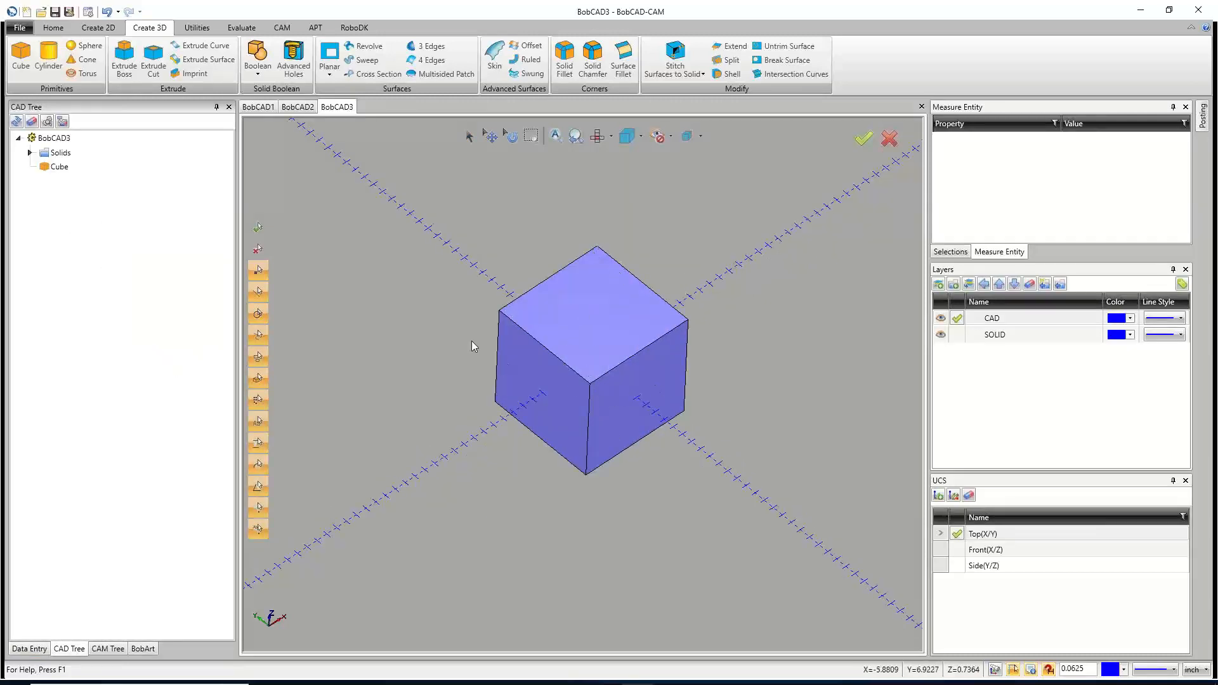
{"action": "scroll", "coordinate": [607, 346], "scroll_direction": "down", "scroll_amount": 2}
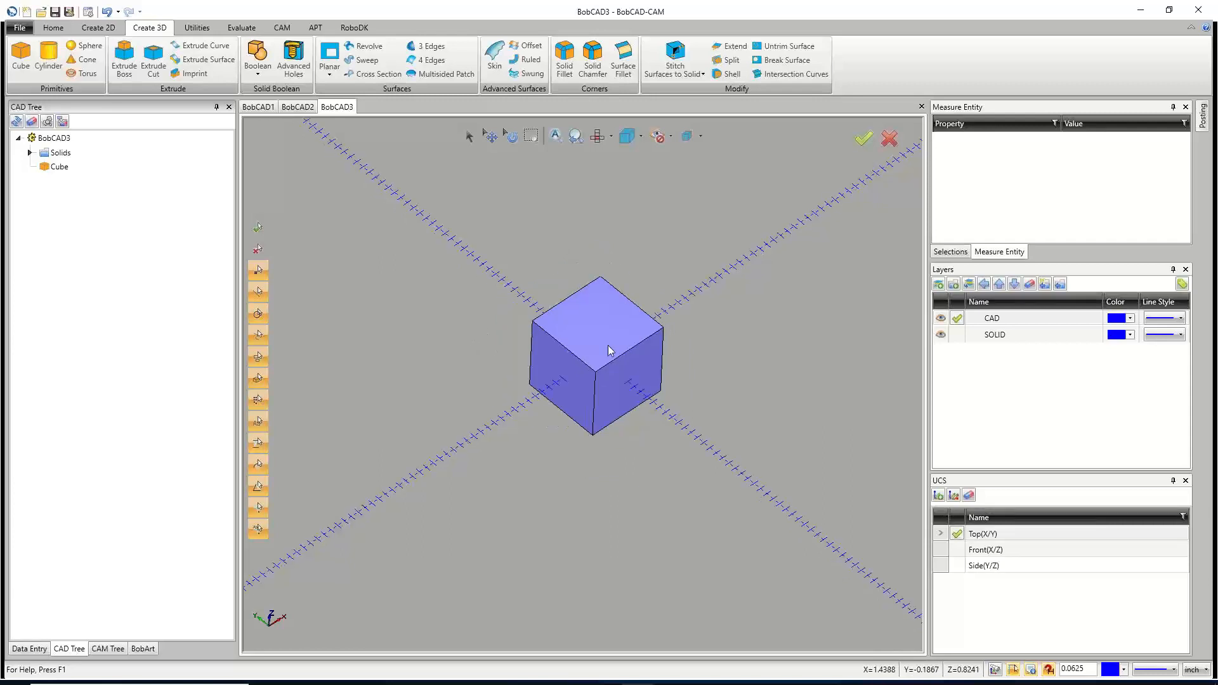
Draw a circle of diameter 20 in the Top(X/Y) plane beside the cube, centred at about X -14, Y 16.
{"action": "left_click", "coordinate": [99, 27]}
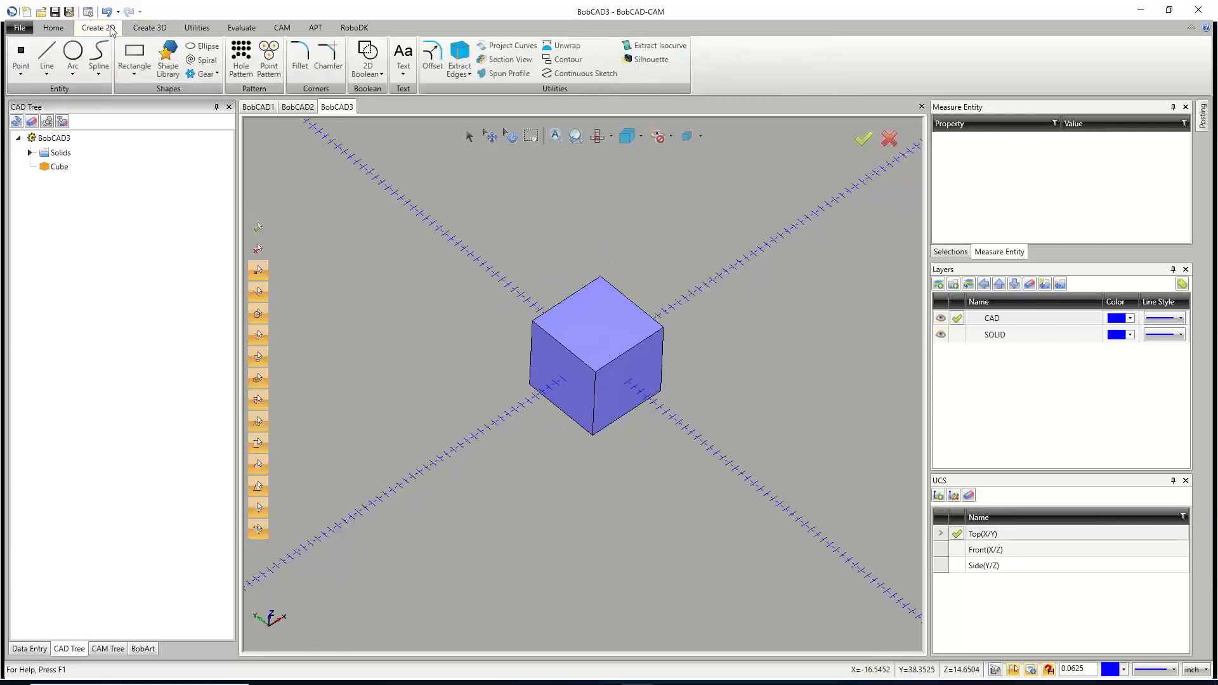
{"action": "left_click", "coordinate": [73, 54]}
{"action": "left_click", "coordinate": [167, 317]}
{"action": "type", "text": "1"}
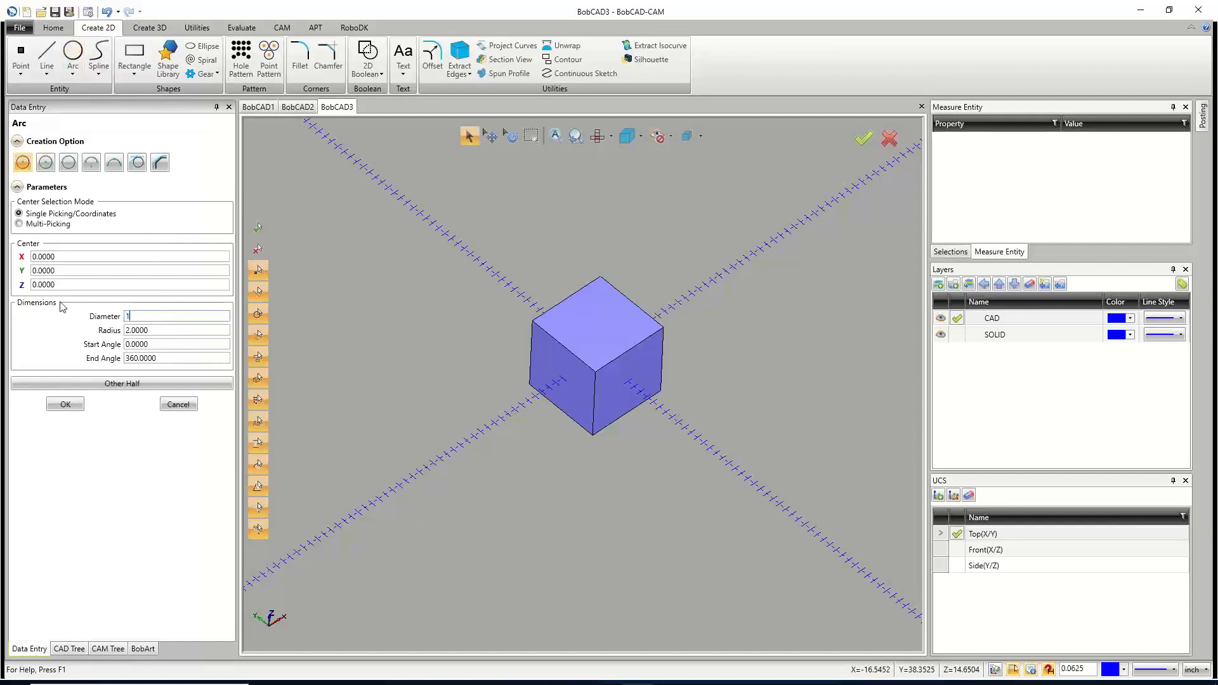
{"action": "type", "text": "0"}
{"action": "key", "text": "Tab"}
{"action": "key", "text": "shift+Tab"}
{"action": "type", "text": "20"}
{"action": "key", "text": "Tab"}
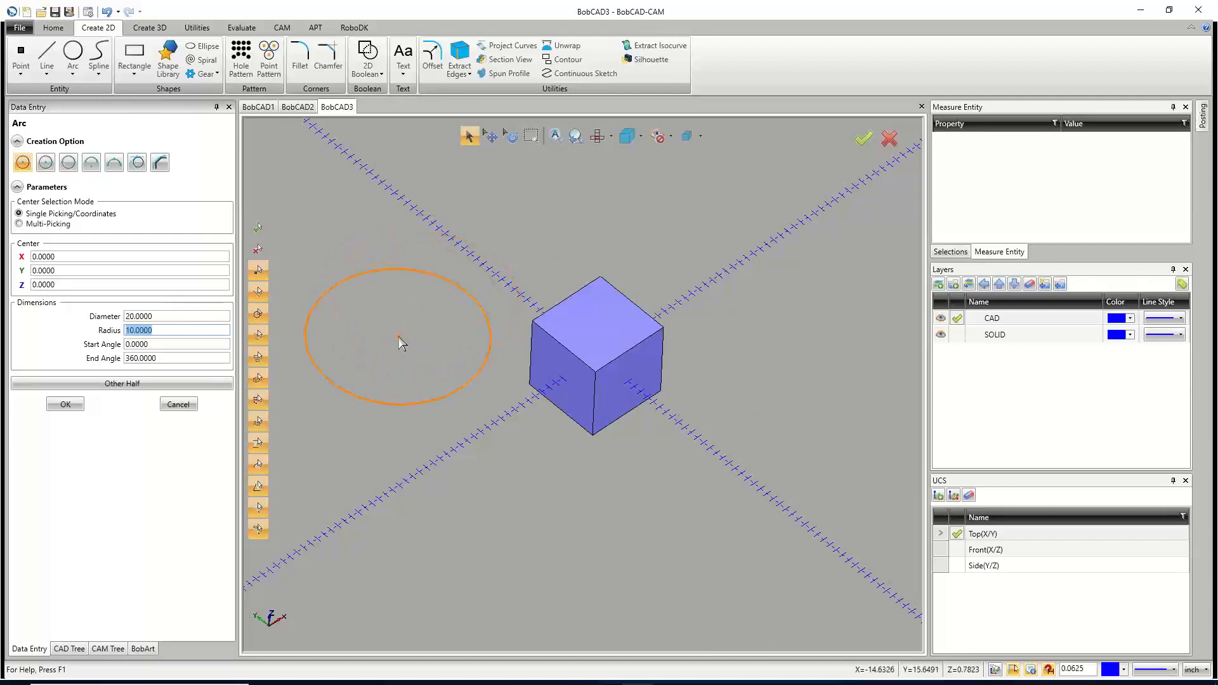
{"action": "left_click", "coordinate": [399, 337]}
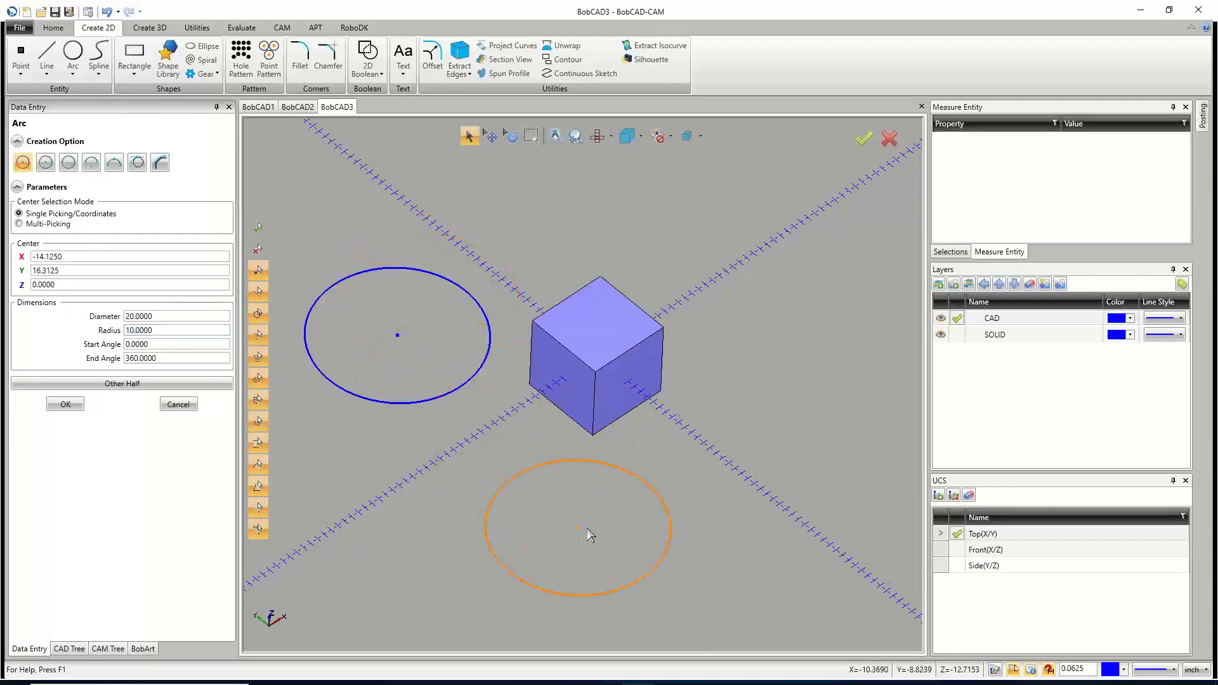
Draw a circle of diameter 20 in the Front(X/Z) plane, centred at about X -13.8, Y 16.
{"action": "left_click", "coordinate": [958, 550]}
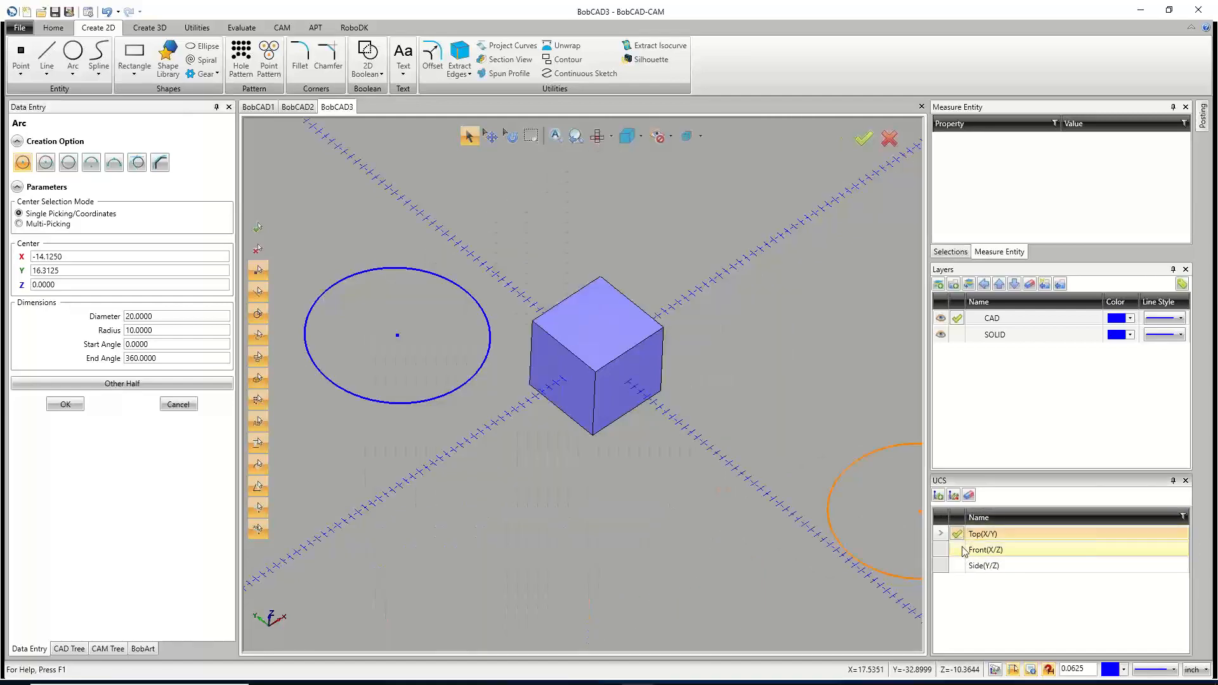
{"action": "left_click", "coordinate": [959, 535]}
{"action": "left_click", "coordinate": [958, 550]}
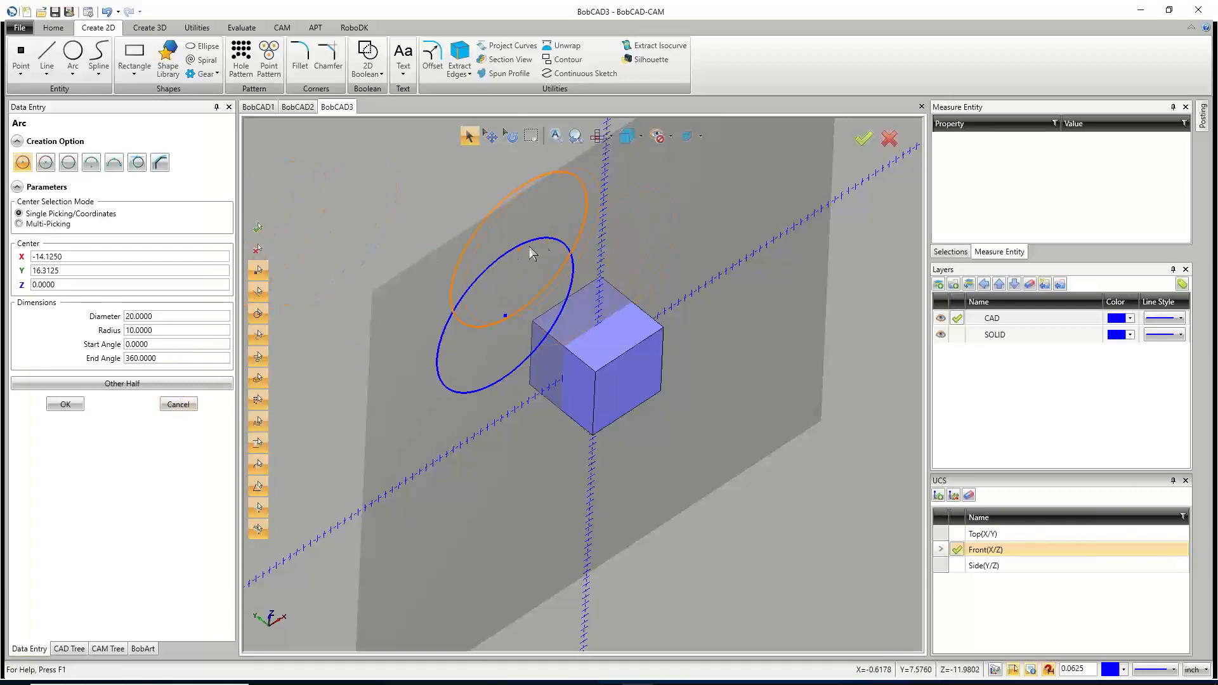
{"action": "left_click", "coordinate": [507, 320]}
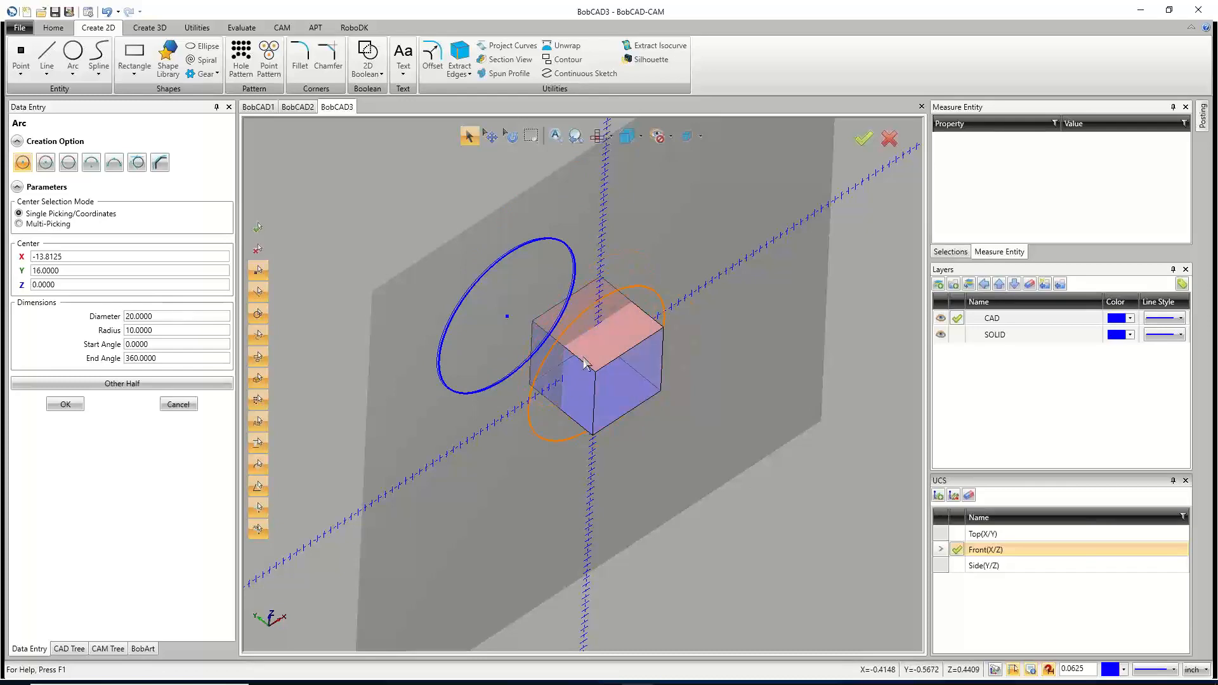
Compare the circle placement in the Top, Front and Side coordinate systems, and leave the Arc command with Side(Y/Z) active.
{"action": "scroll", "coordinate": [821, 343], "scroll_direction": "up", "scroll_amount": 1}
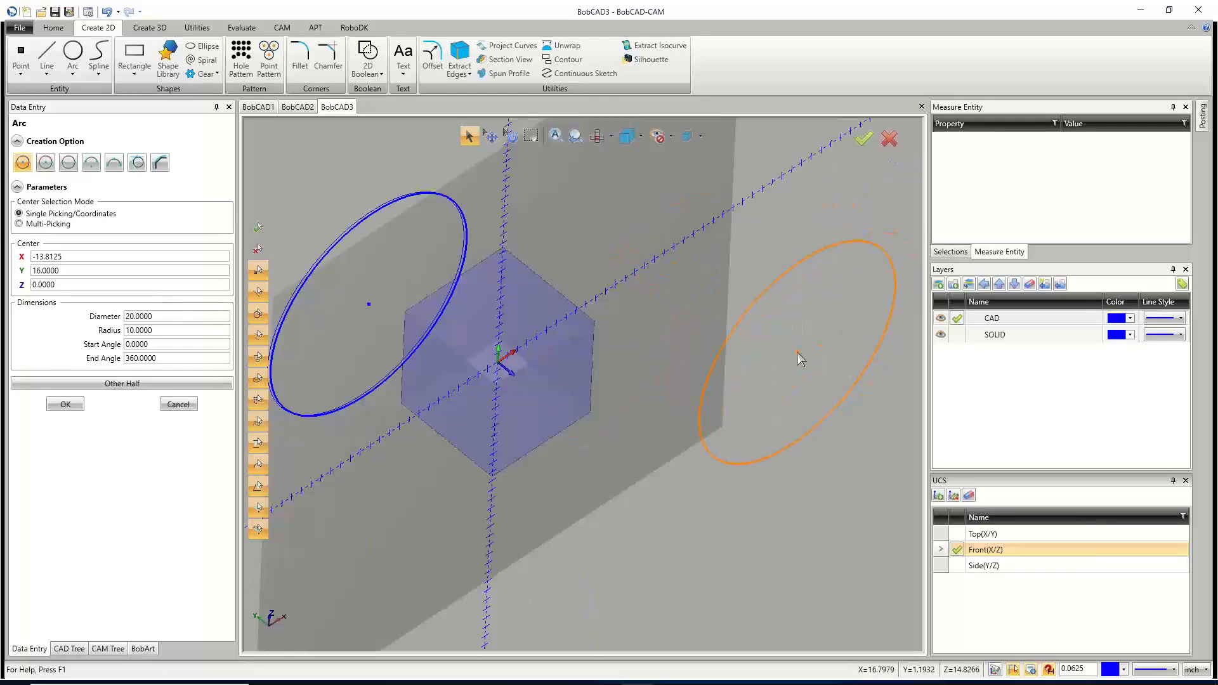
{"action": "scroll", "coordinate": [798, 352], "scroll_direction": "down", "scroll_amount": 3}
{"action": "double_click", "coordinate": [958, 534]}
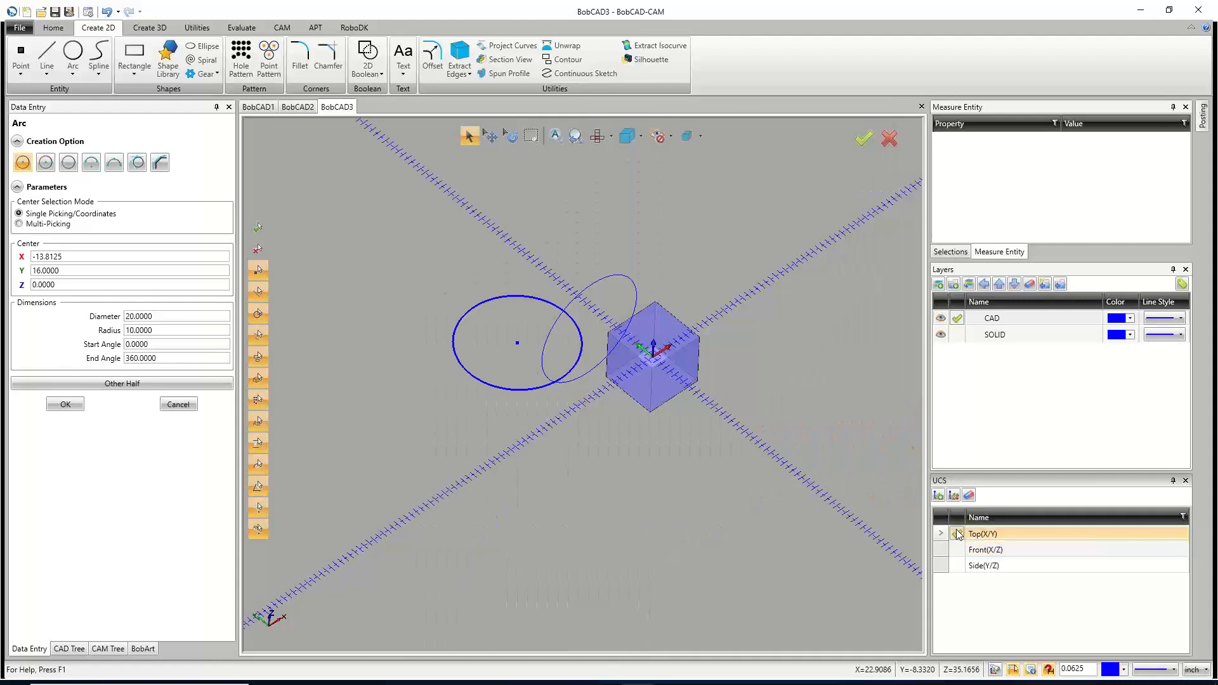
{"action": "double_click", "coordinate": [958, 551]}
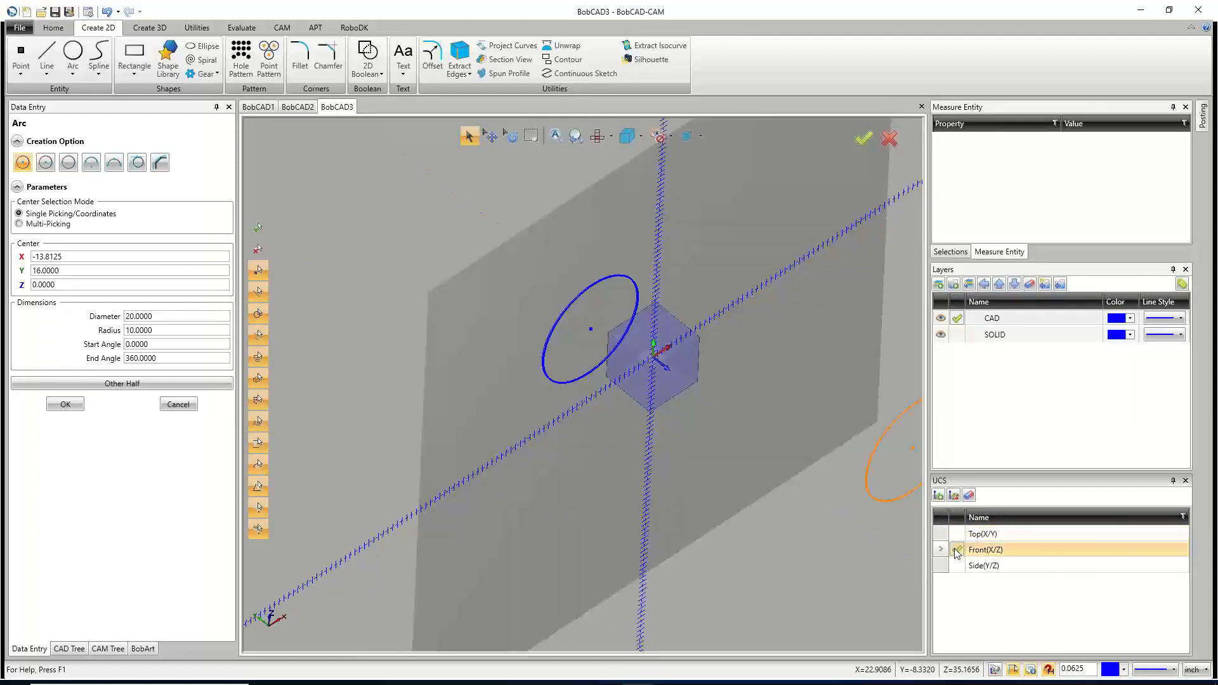
{"action": "double_click", "coordinate": [961, 567]}
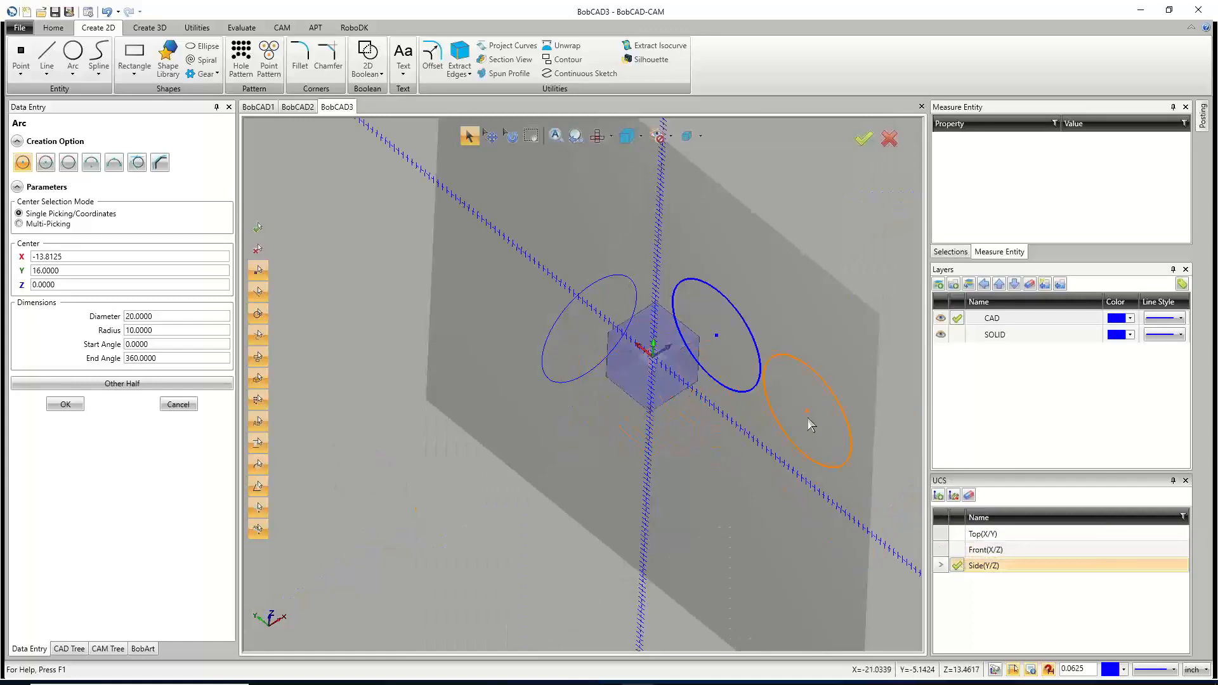
{"action": "middle_click_drag", "start_coordinate": [808, 417], "coordinate": [730, 437]}
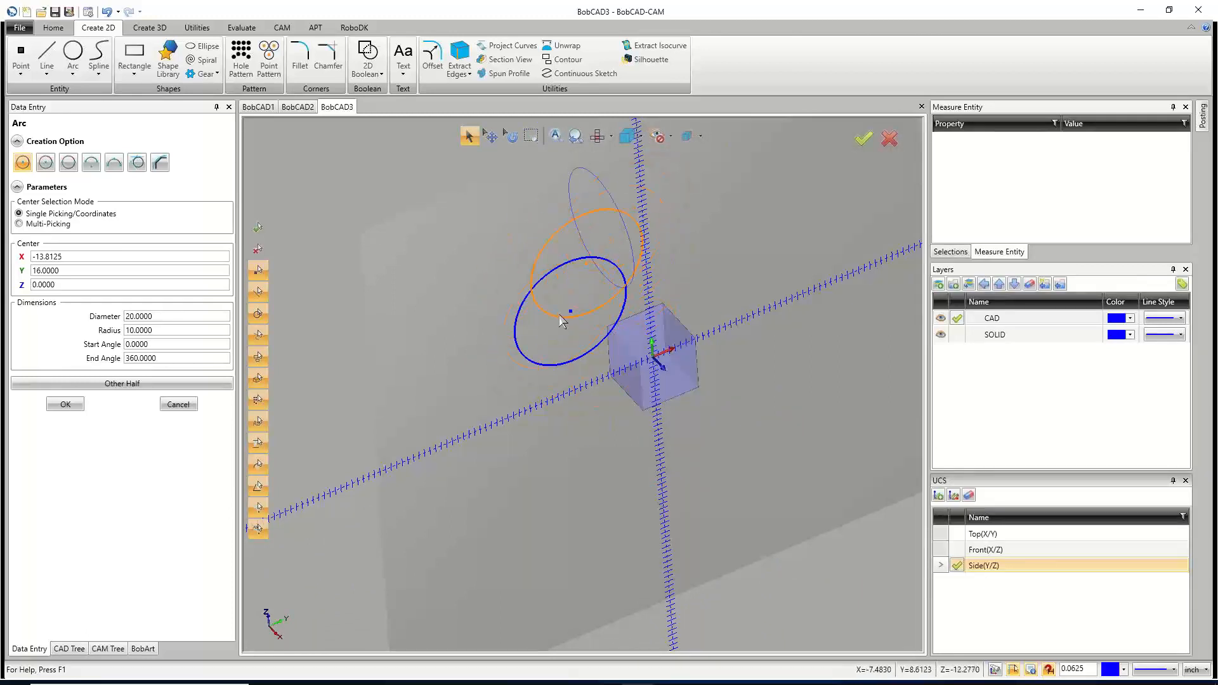
{"action": "left_click", "coordinate": [179, 405]}
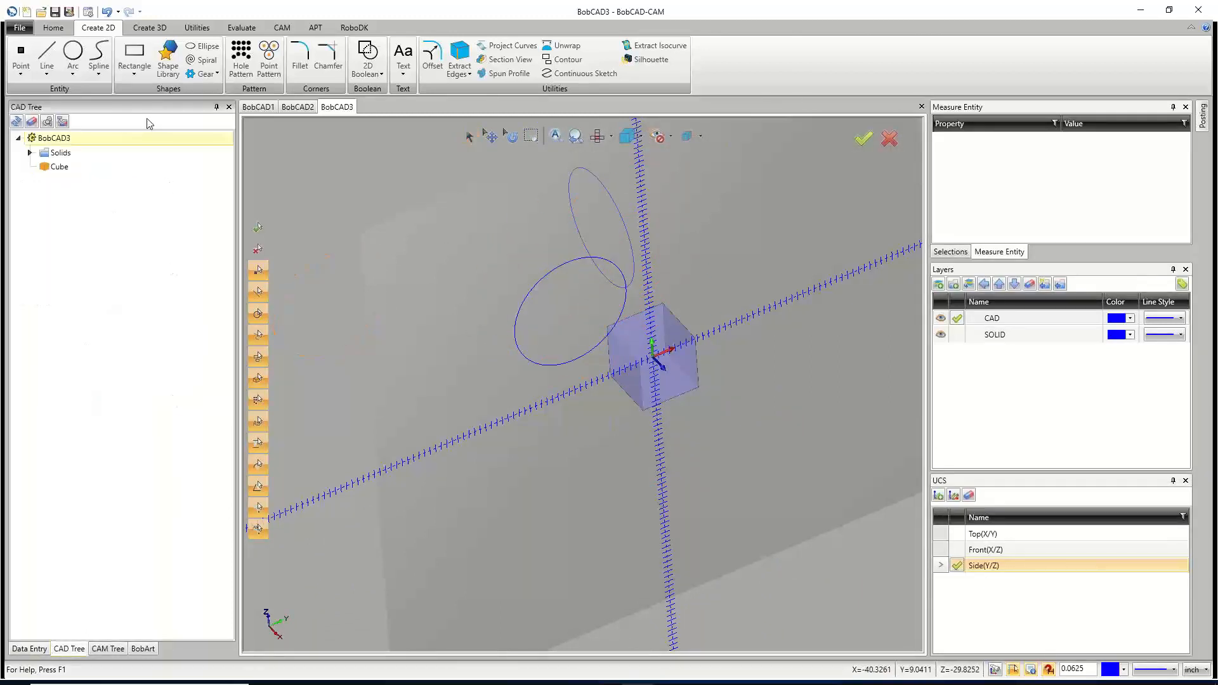
Undo both diameter 20 circles and the cube.
{"action": "left_click", "coordinate": [107, 13]}
{"action": "left_click", "coordinate": [107, 13]}
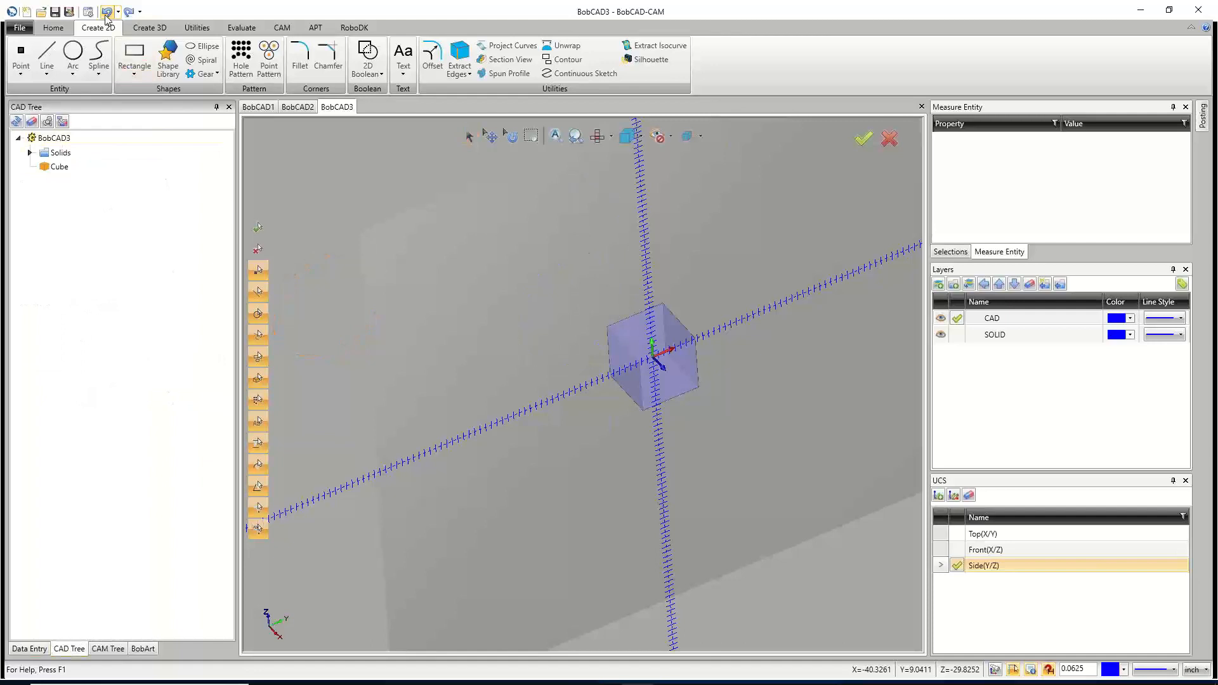
{"action": "left_click", "coordinate": [107, 13]}
Draw a circle of diameter 3 centred on the origin in the Side(Y/Z) coordinate system.
{"action": "left_click", "coordinate": [961, 567]}
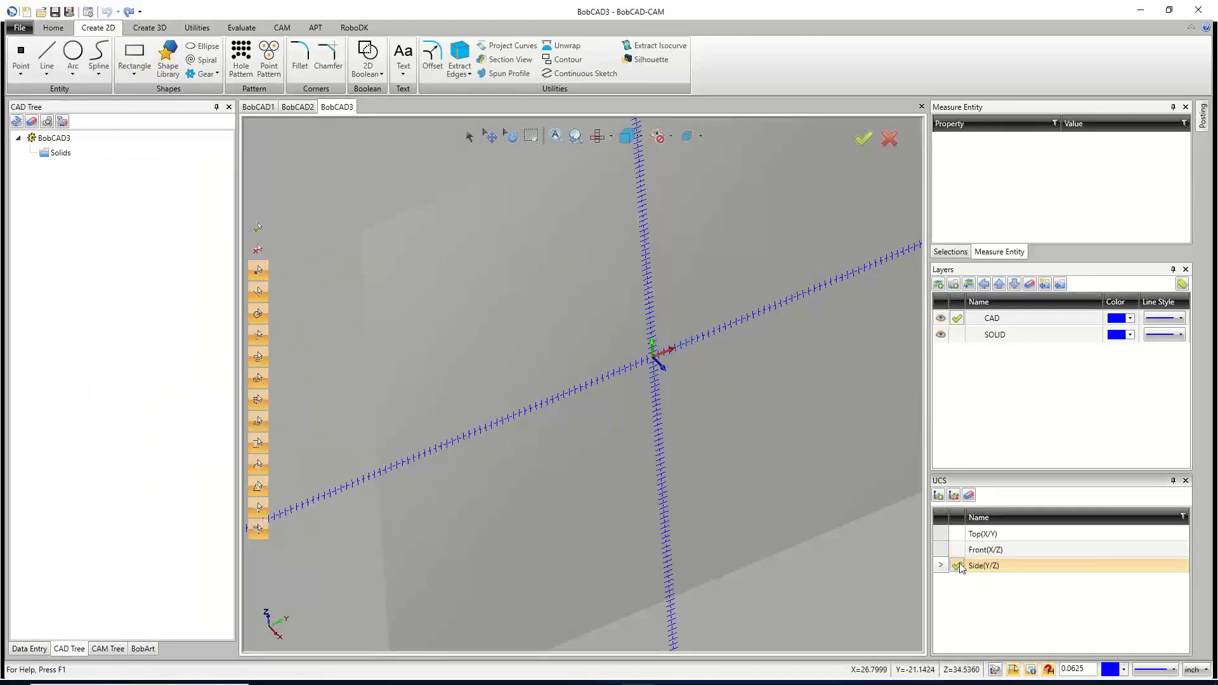
{"action": "middle_click_drag", "start_coordinate": [677, 488], "coordinate": [687, 479]}
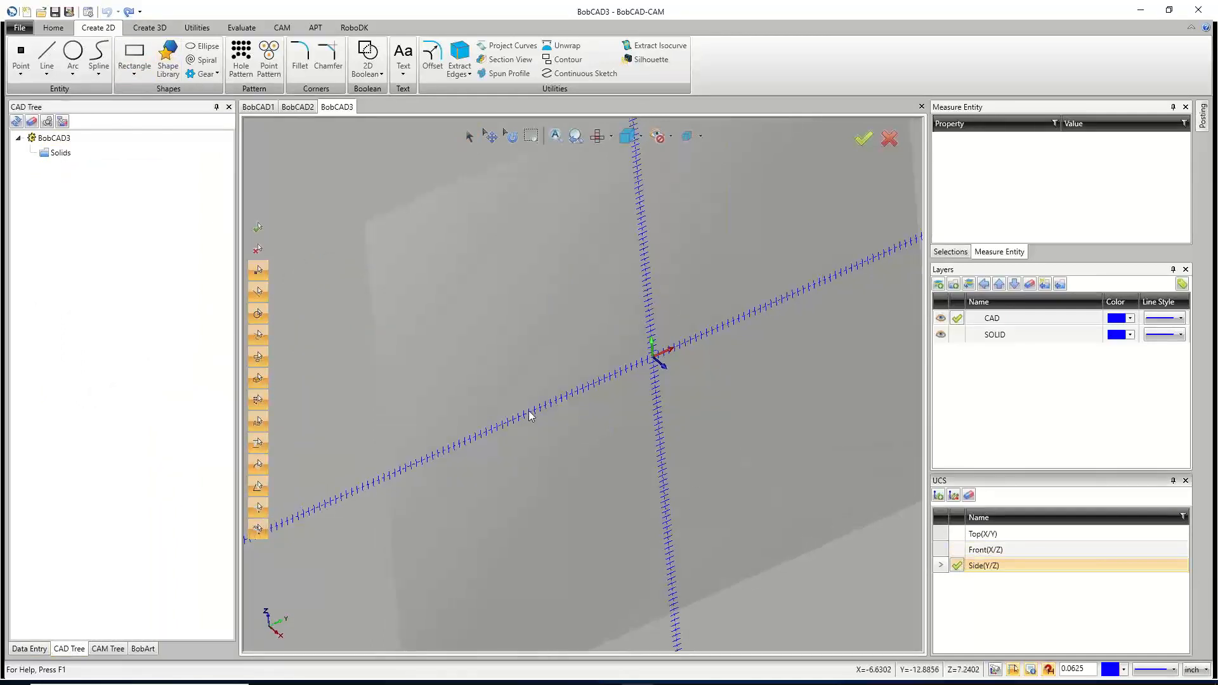
{"action": "left_click", "coordinate": [73, 54]}
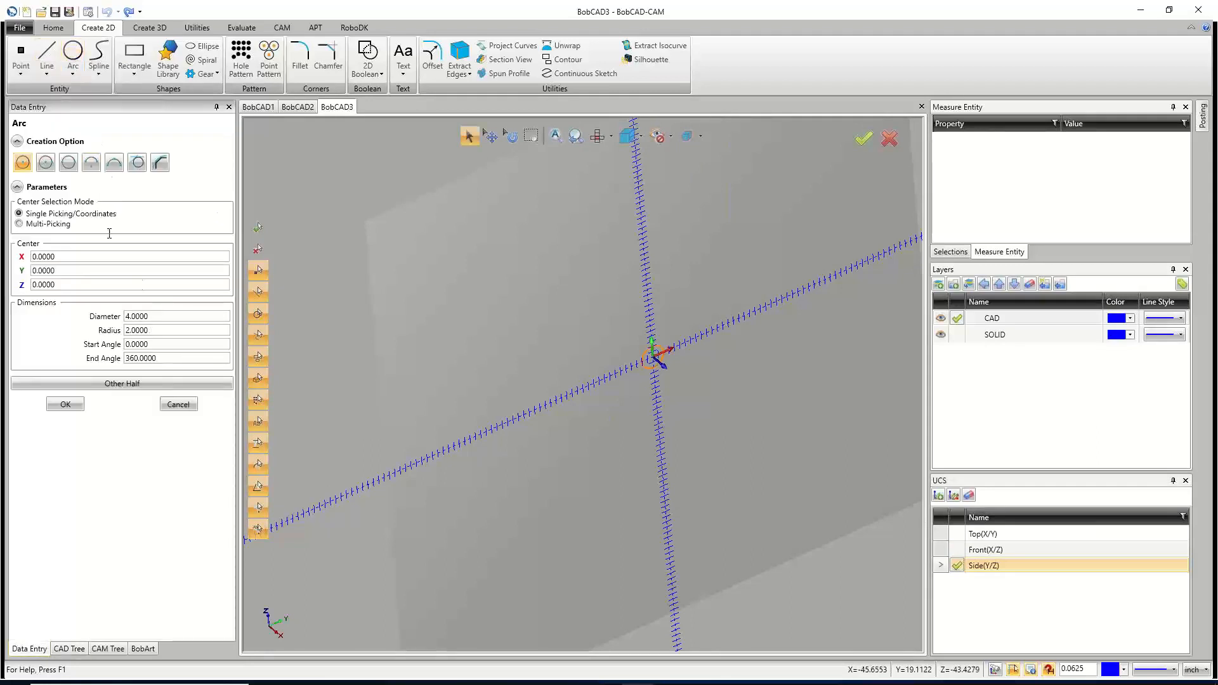
{"action": "double_click", "coordinate": [158, 316]}
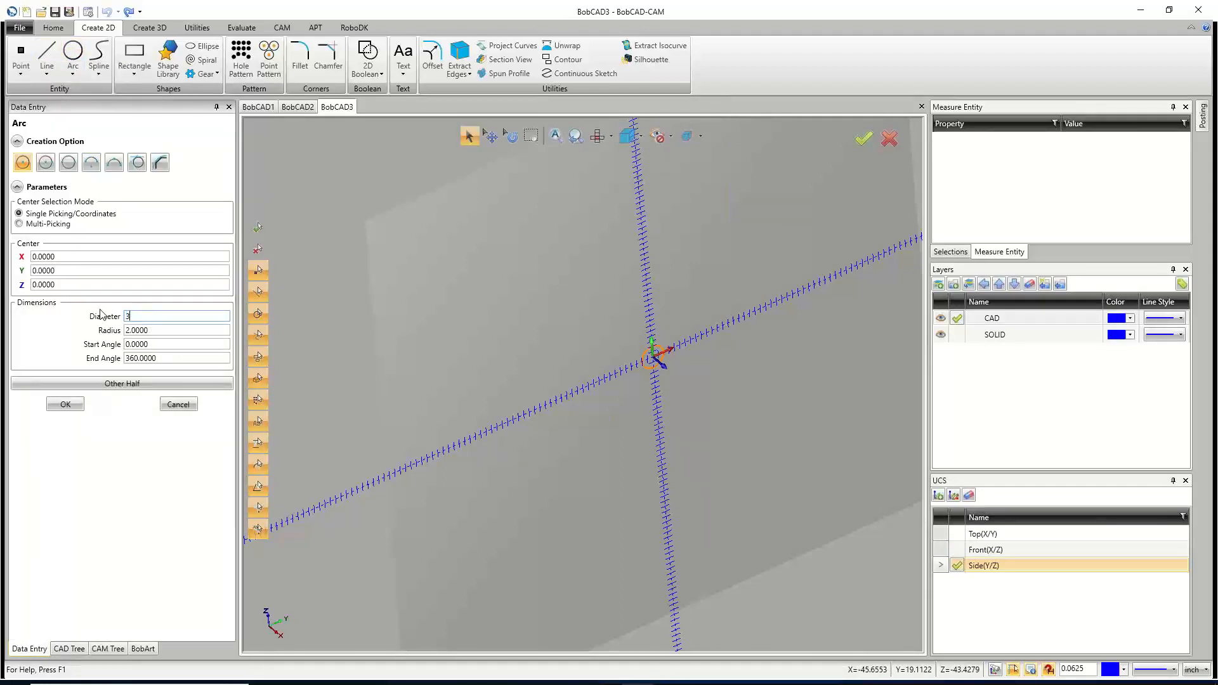
{"action": "key", "text": "Tab"}
{"action": "left_click", "coordinate": [65, 404]}
{"action": "scroll", "coordinate": [666, 365], "scroll_direction": "up", "scroll_amount": 6}
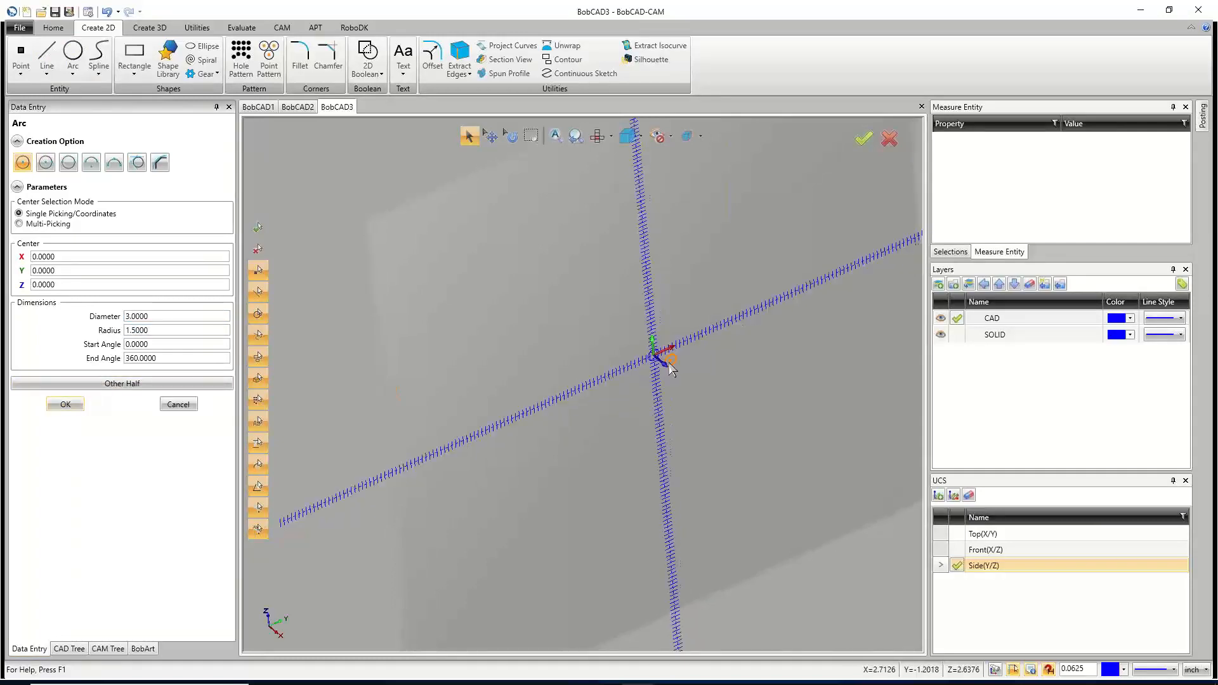
Add a concentric circle of diameter 2.75 at the origin and exit the Arc command.
{"action": "scroll", "coordinate": [637, 354], "scroll_direction": "down", "scroll_amount": 3}
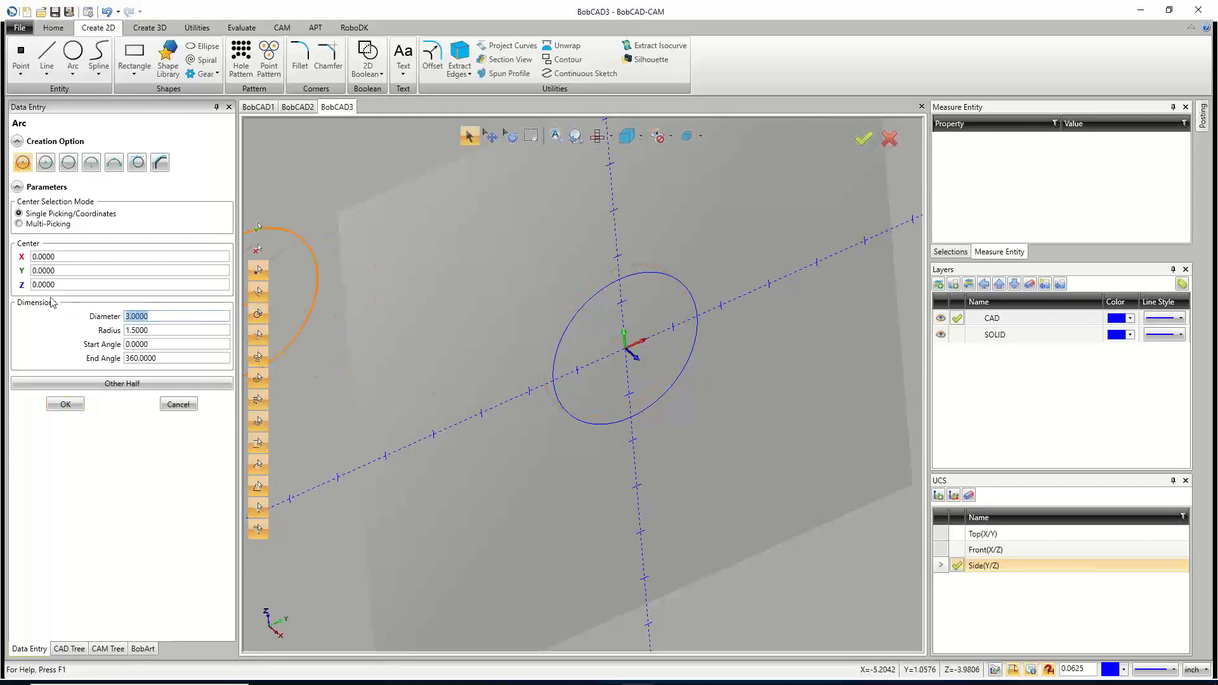
{"action": "key", "text": "Tab"}
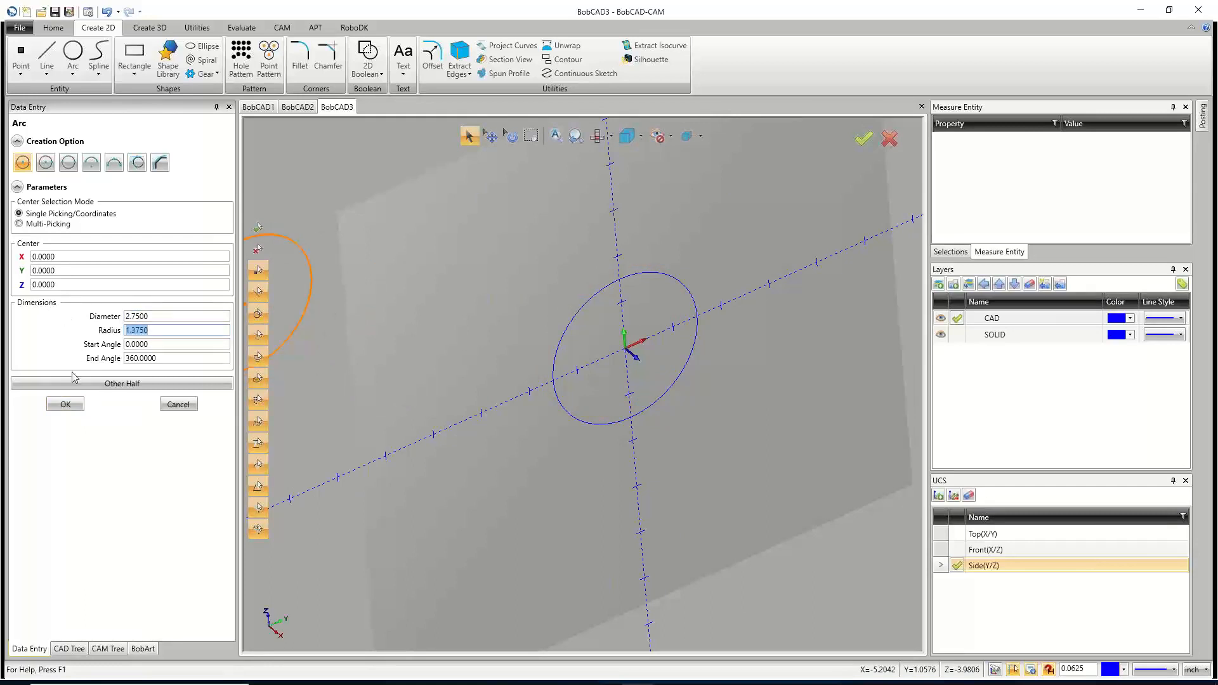
{"action": "left_click", "coordinate": [67, 404]}
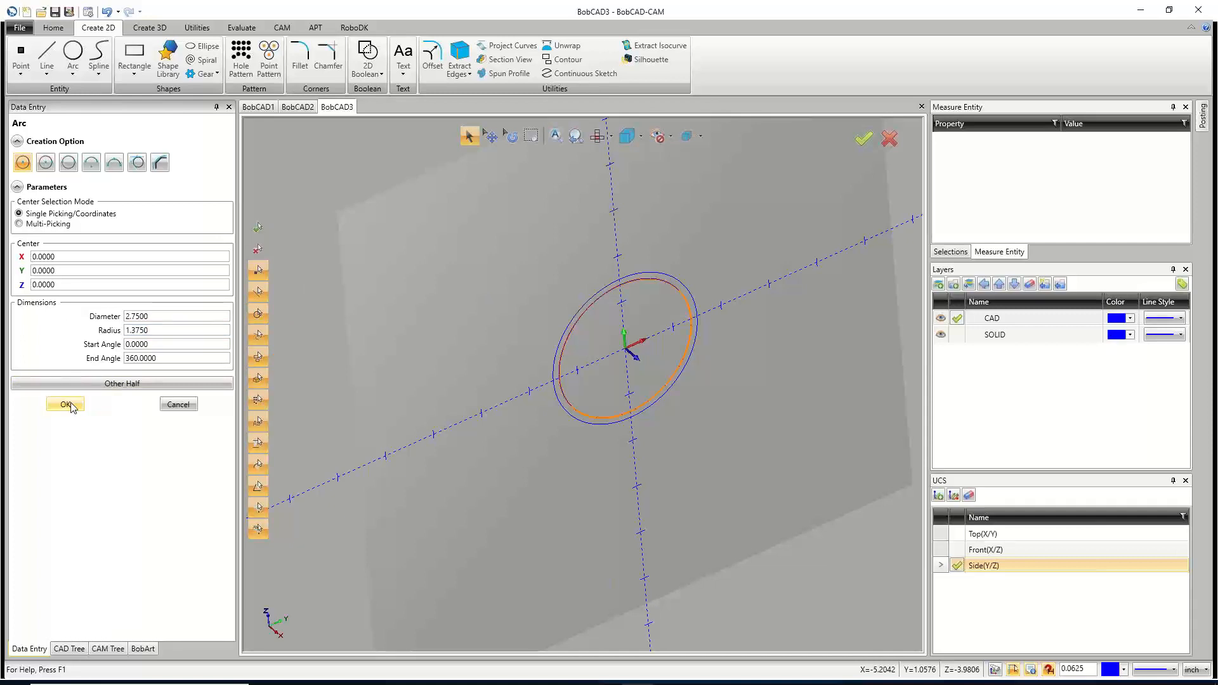
{"action": "left_click", "coordinate": [176, 406]}
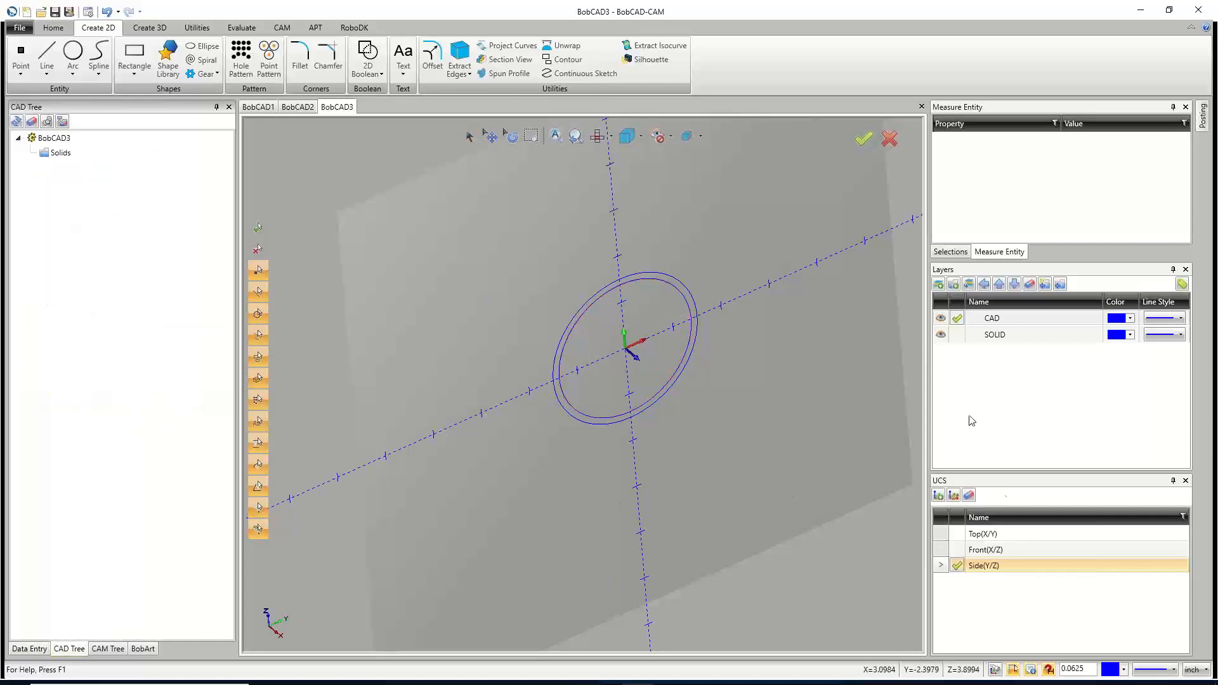
Make Top(X/Y) the active coordinate system and view the concentric circles from several angles.
{"action": "middle_click_drag", "start_coordinate": [684, 397], "coordinate": [790, 395]}
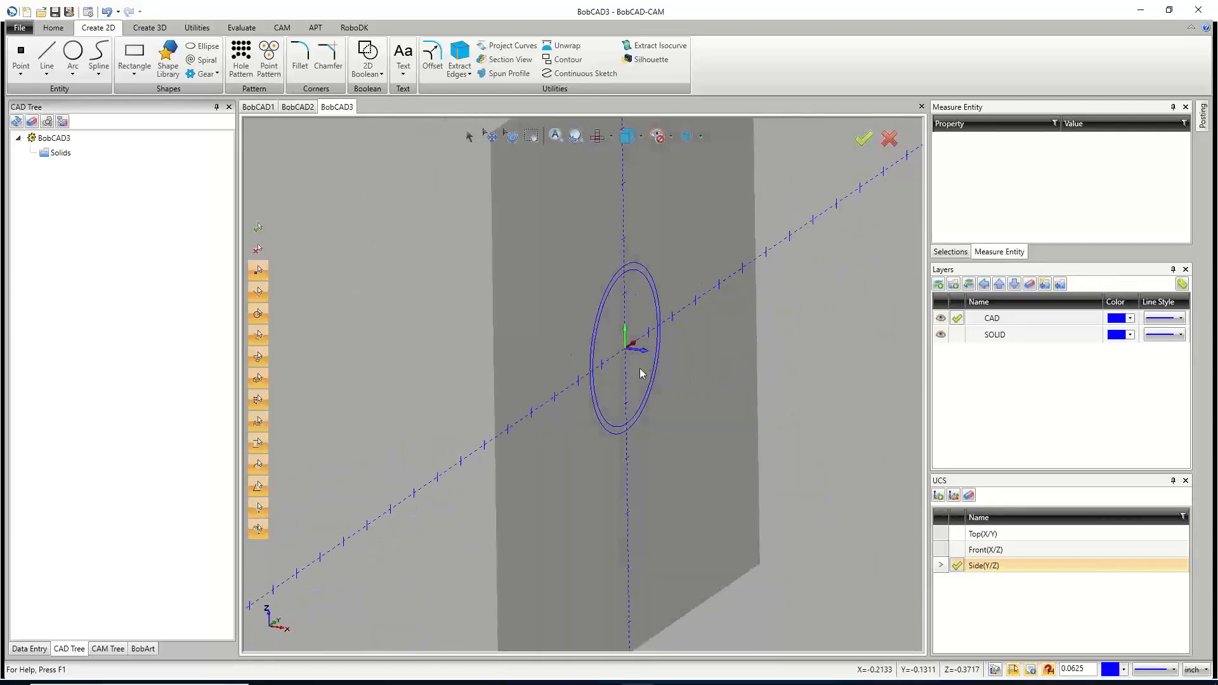
{"action": "left_click", "coordinate": [959, 534]}
{"action": "mouse_move", "coordinate": [668, 459]}
{"action": "middle_mouse_down"}
{"action": "mouse_move", "coordinate": [816, 479]}
{"action": "mouse_move", "coordinate": [657, 472]}
{"action": "middle_mouse_up"}
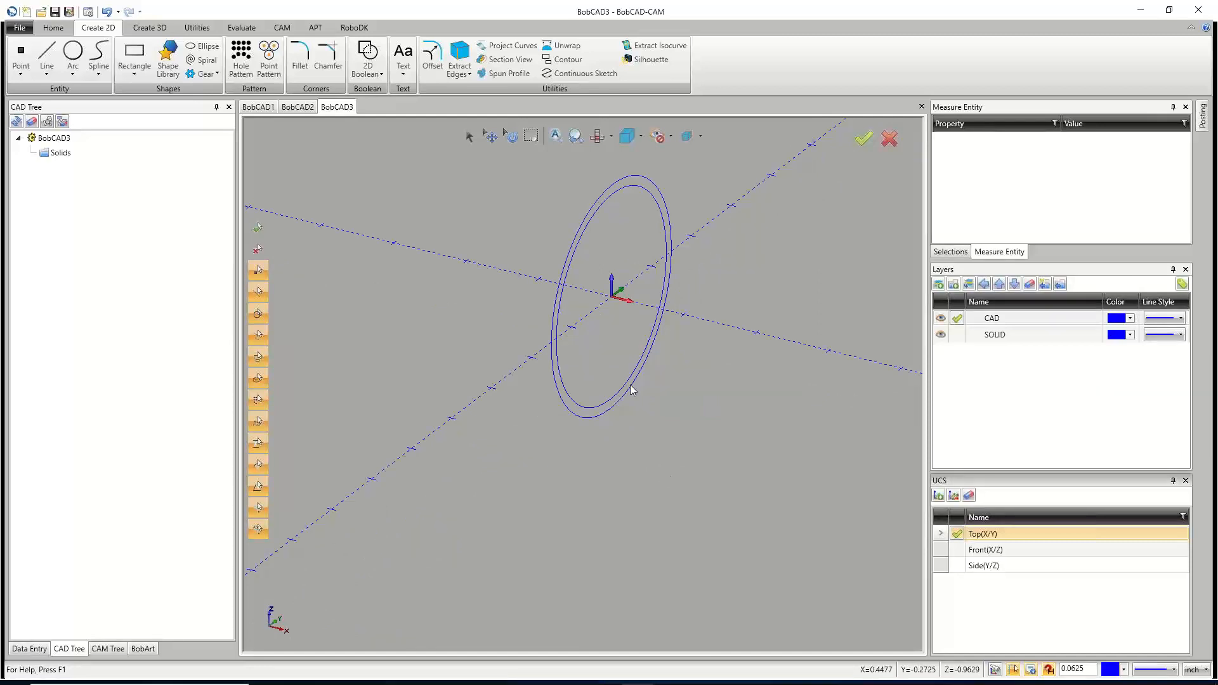
{"action": "middle_click_drag", "start_coordinate": [630, 389], "coordinate": [645, 497]}
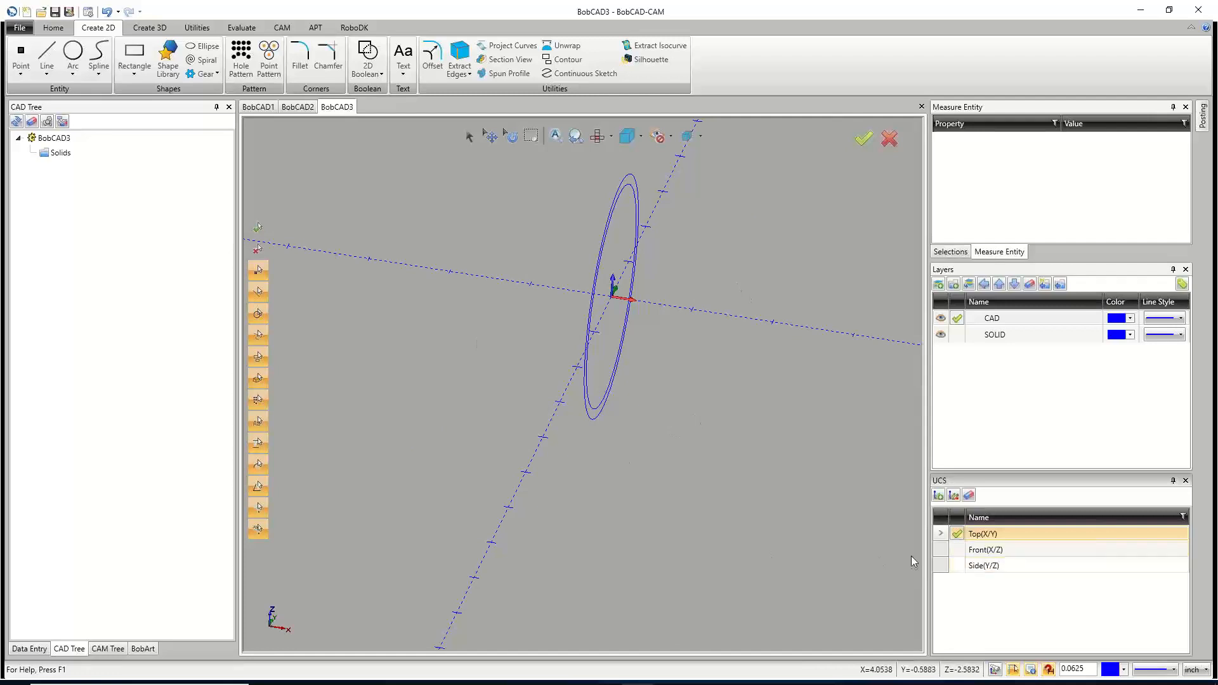
{"action": "middle_click_drag", "start_coordinate": [844, 514], "coordinate": [602, 353]}
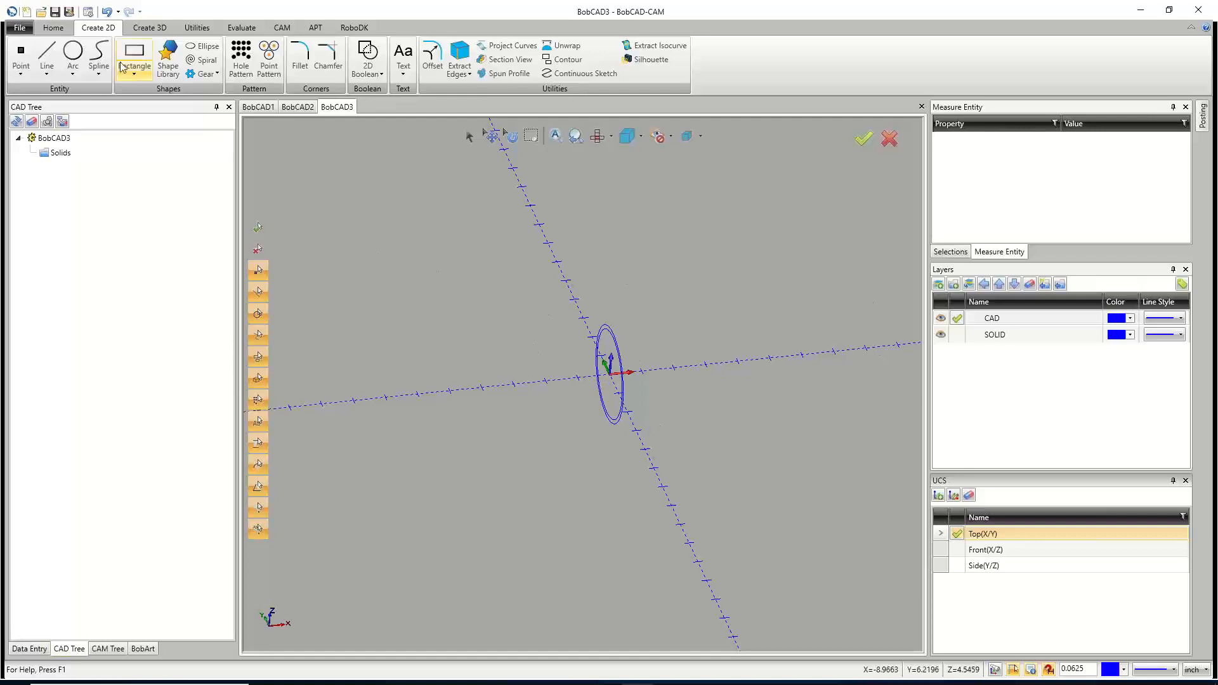
Extrude both concentric circles along their normal as a capped tube with a positive distance of 8, and exit Extrude Curve.
{"action": "left_click", "coordinate": [152, 31]}
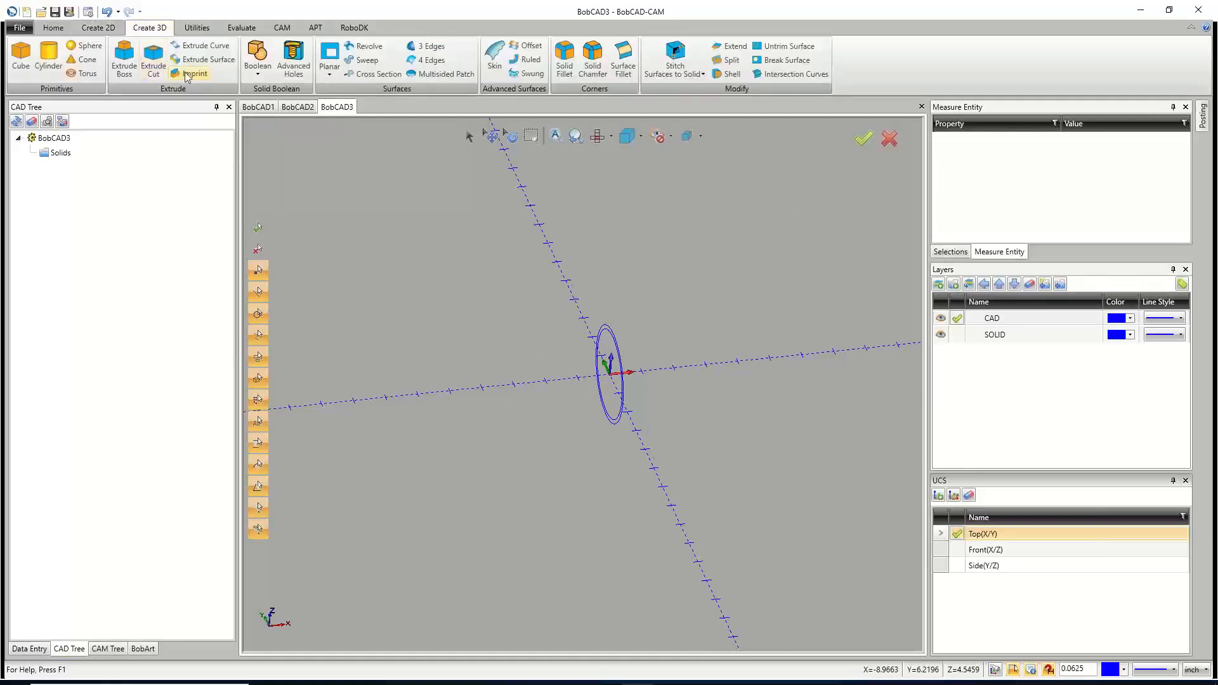
{"action": "left_click", "coordinate": [204, 46]}
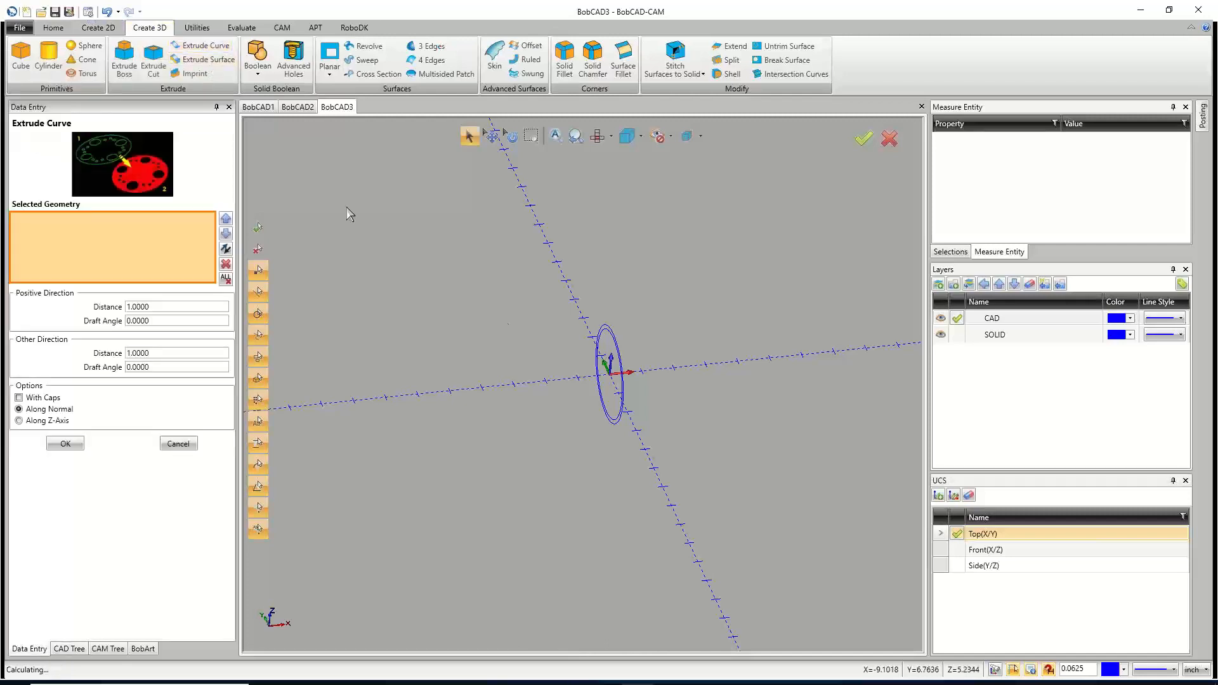
{"action": "left_click_drag", "start_coordinate": [607, 369], "coordinate": [640, 354]}
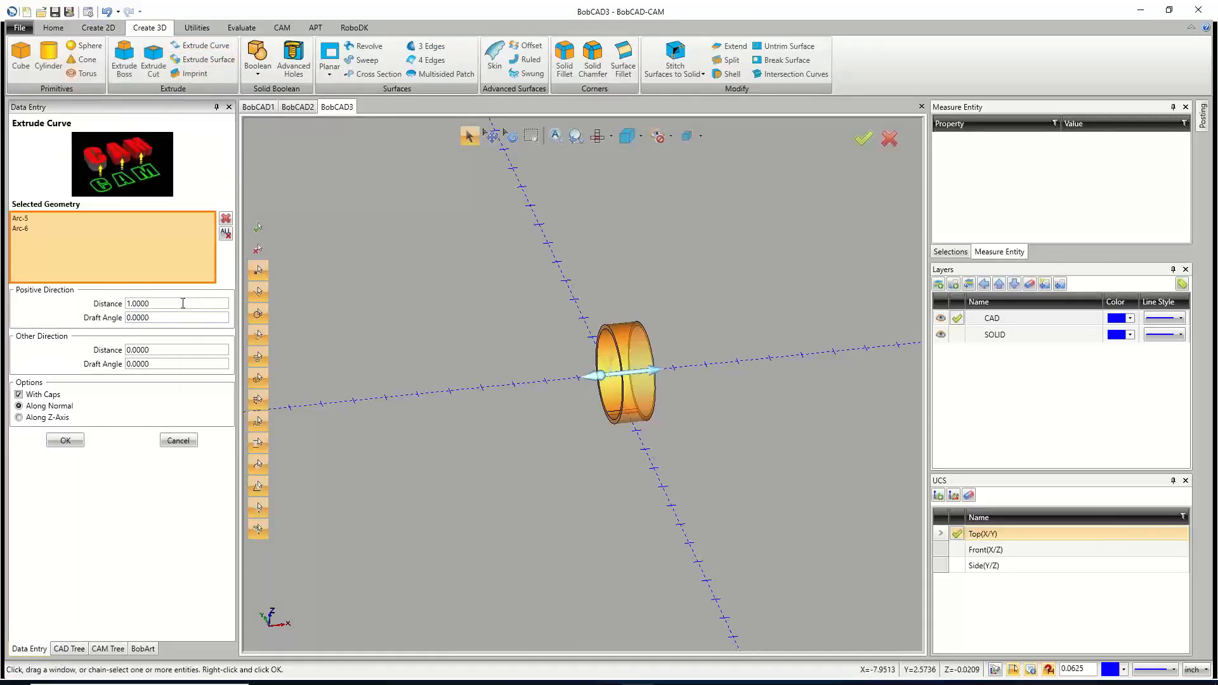
{"action": "left_click_drag", "start_coordinate": [183, 304], "coordinate": [94, 306]}
{"action": "left_click", "coordinate": [177, 317]}
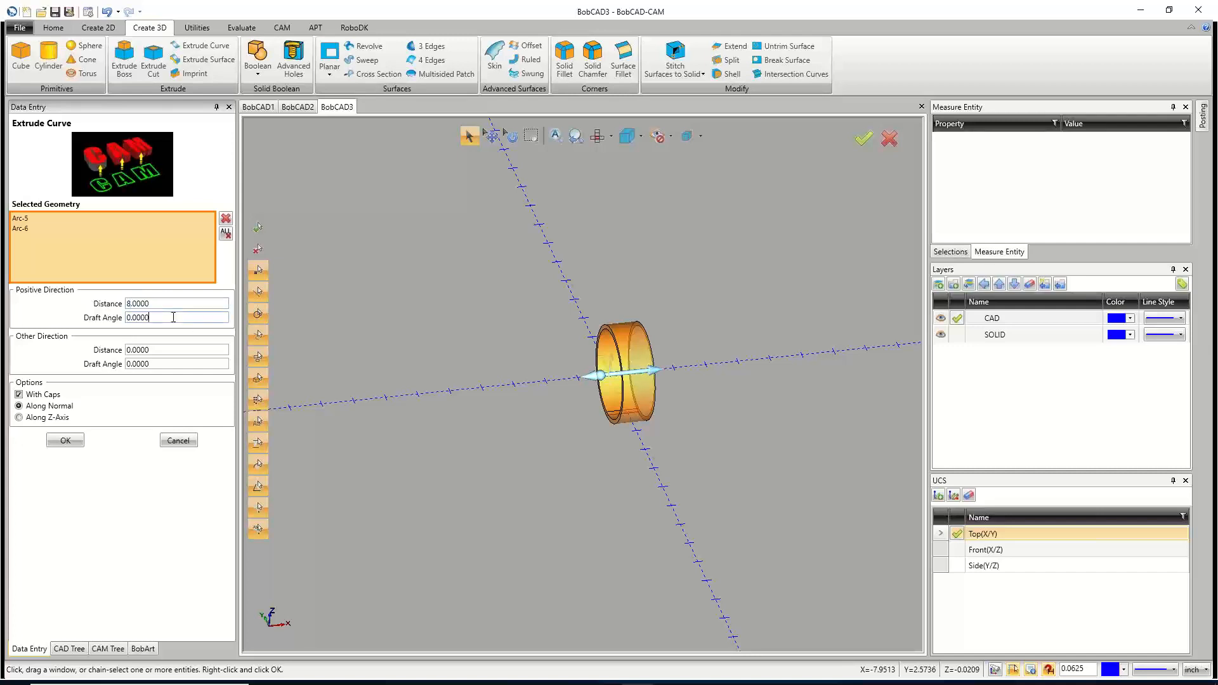
{"action": "left_click", "coordinate": [68, 441]}
{"action": "left_click", "coordinate": [178, 441]}
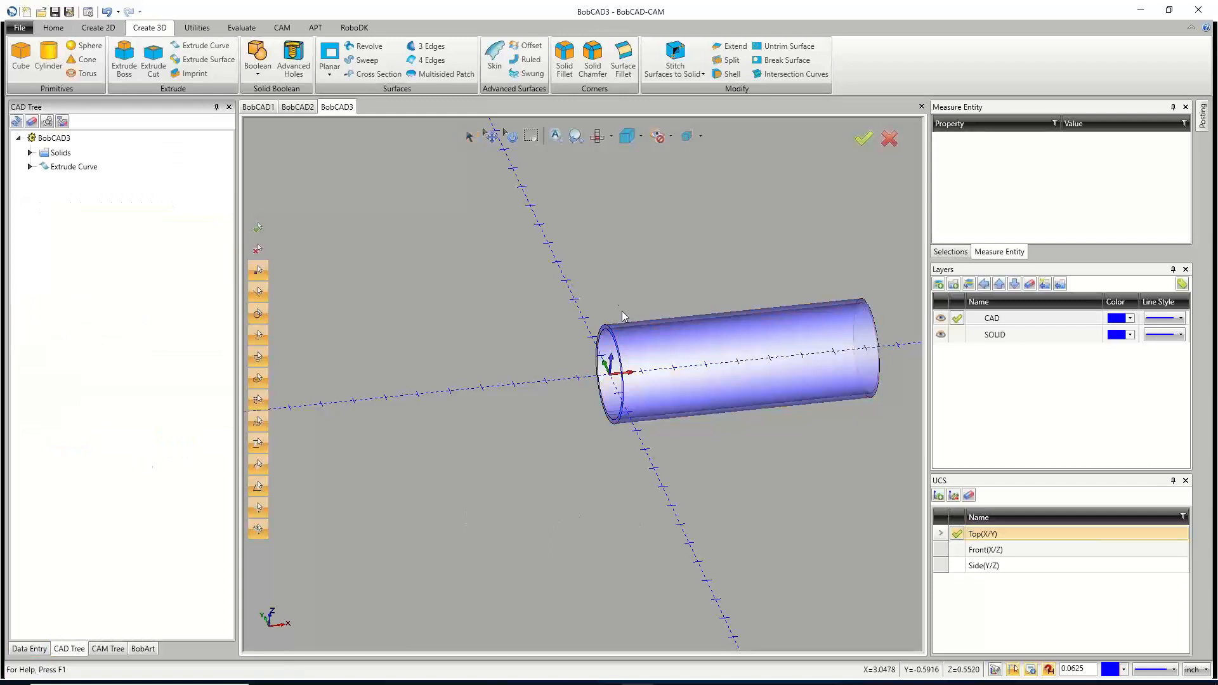
Draw a circle of diameter 2 centred at X 4, Y 0, Z 0 in the Top(X/Y) coordinate system.
{"action": "middle_click_drag", "start_coordinate": [625, 442], "coordinate": [604, 332]}
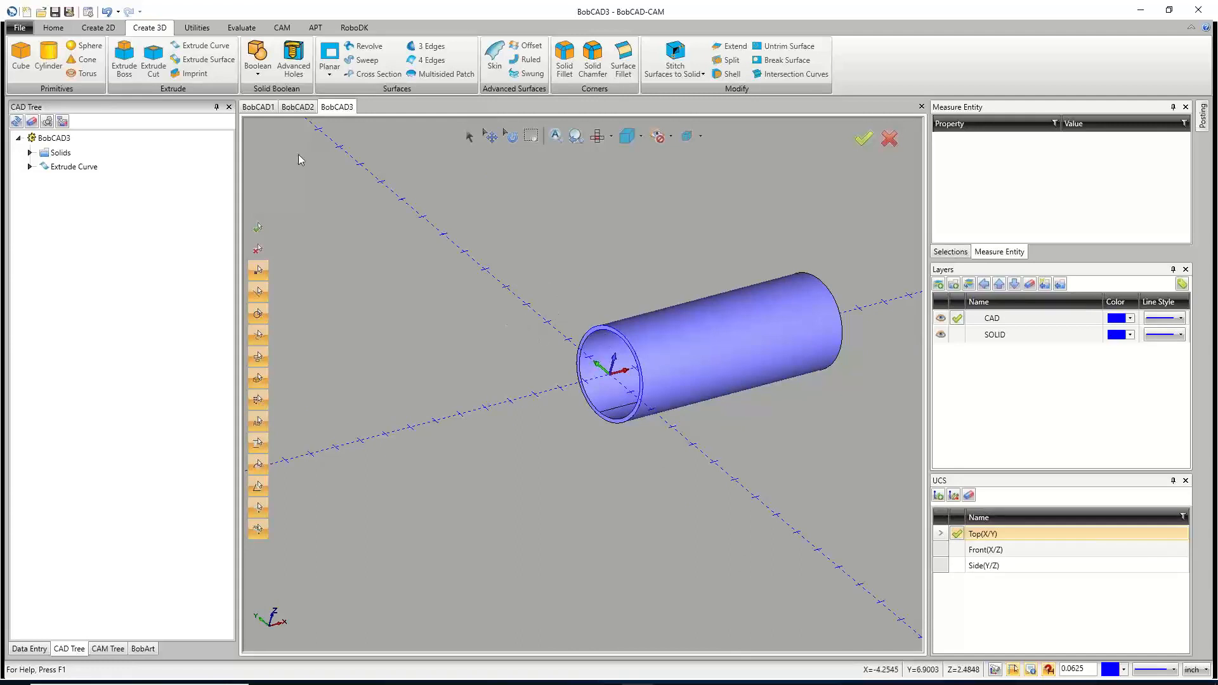
{"action": "left_click", "coordinate": [101, 28]}
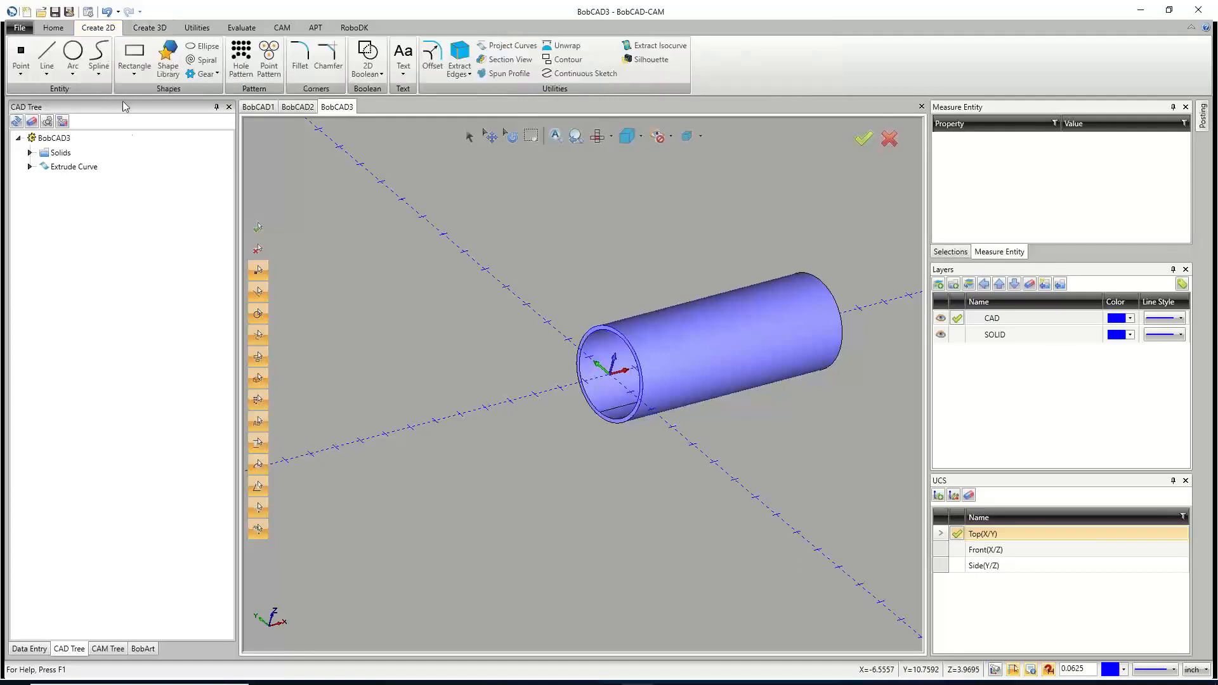
{"action": "left_click", "coordinate": [73, 54]}
{"action": "left_click_drag", "start_coordinate": [160, 317], "coordinate": [66, 312]}
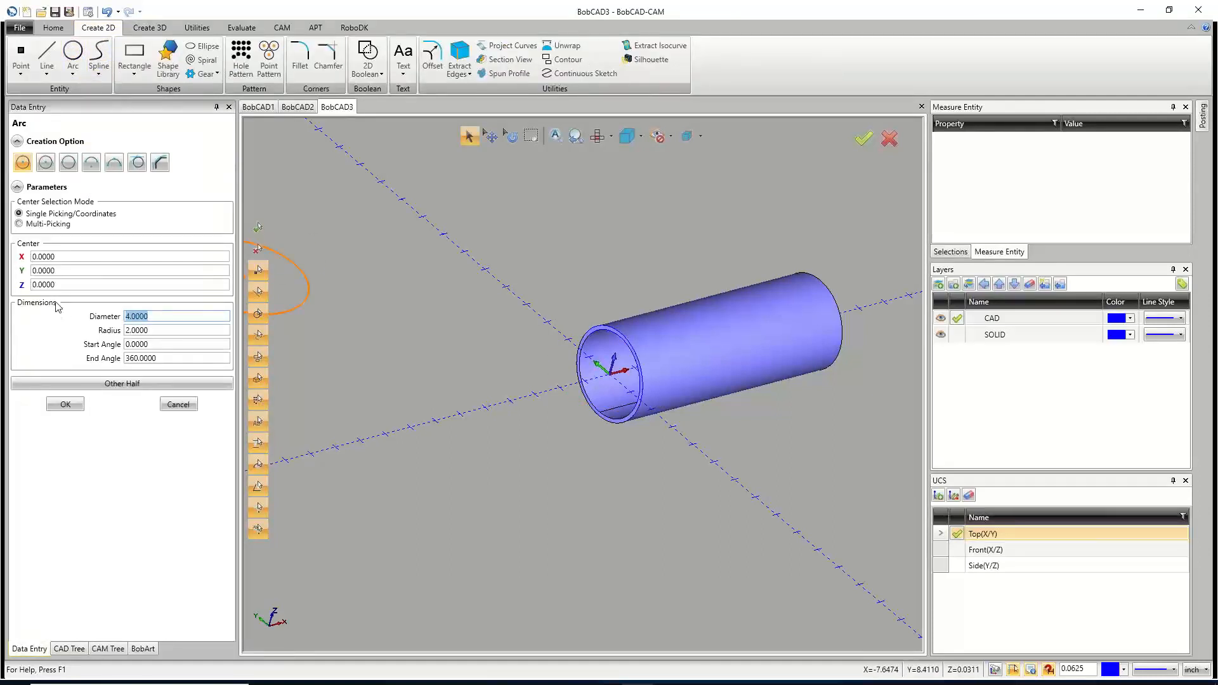
{"action": "type", "text": "2"}
{"action": "key", "text": "Return"}
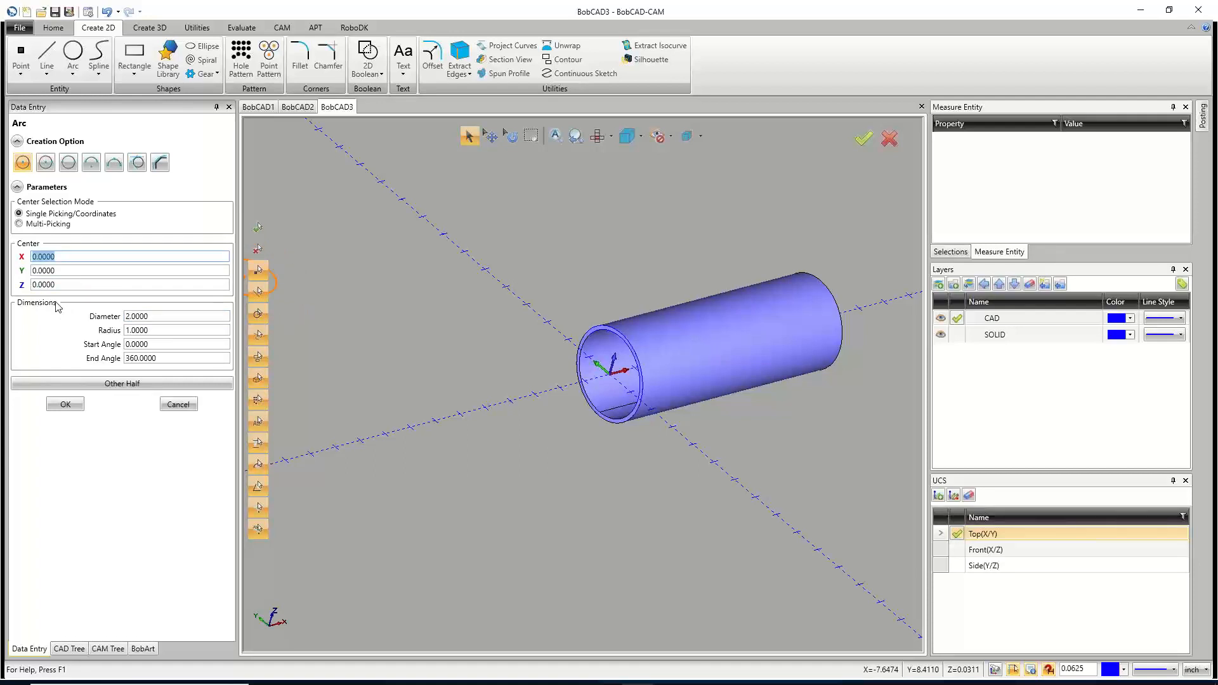
{"action": "key", "text": "Return"}
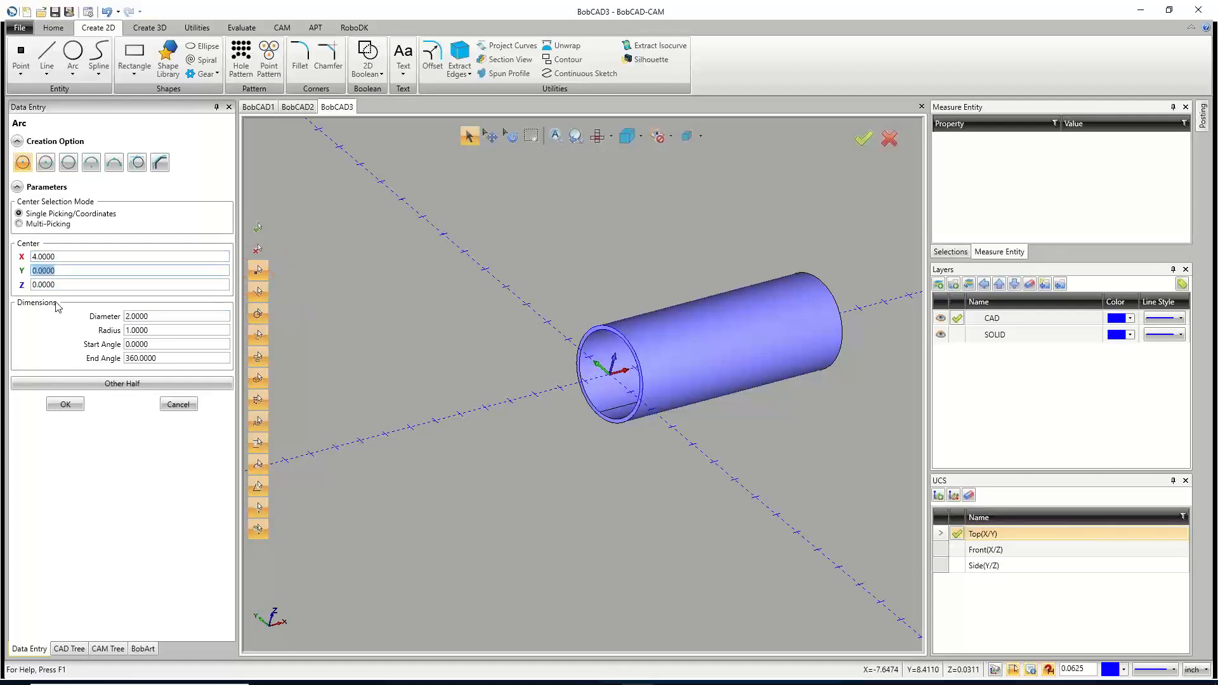
{"action": "left_click", "coordinate": [66, 405]}
{"action": "left_click", "coordinate": [178, 404]}
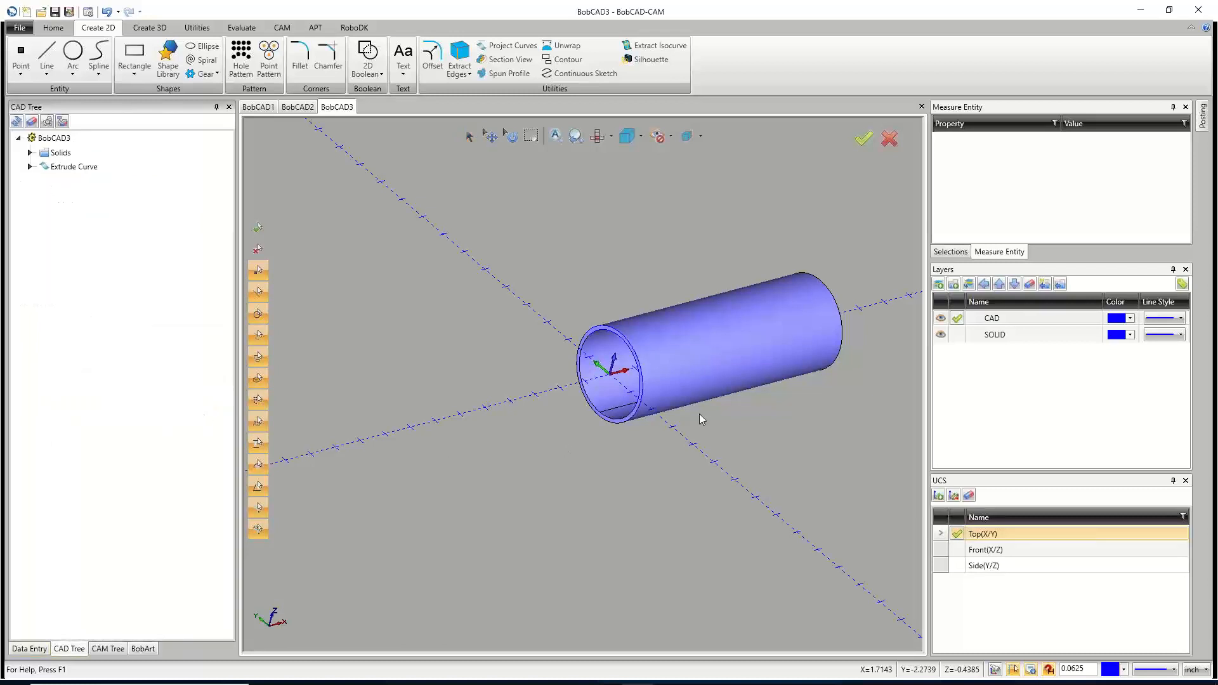
Extrude-cut the diameter 2 circle about 4.8 upward through the tube's upper wall and exit the command.
{"action": "middle_click_drag", "start_coordinate": [702, 422], "coordinate": [760, 406]}
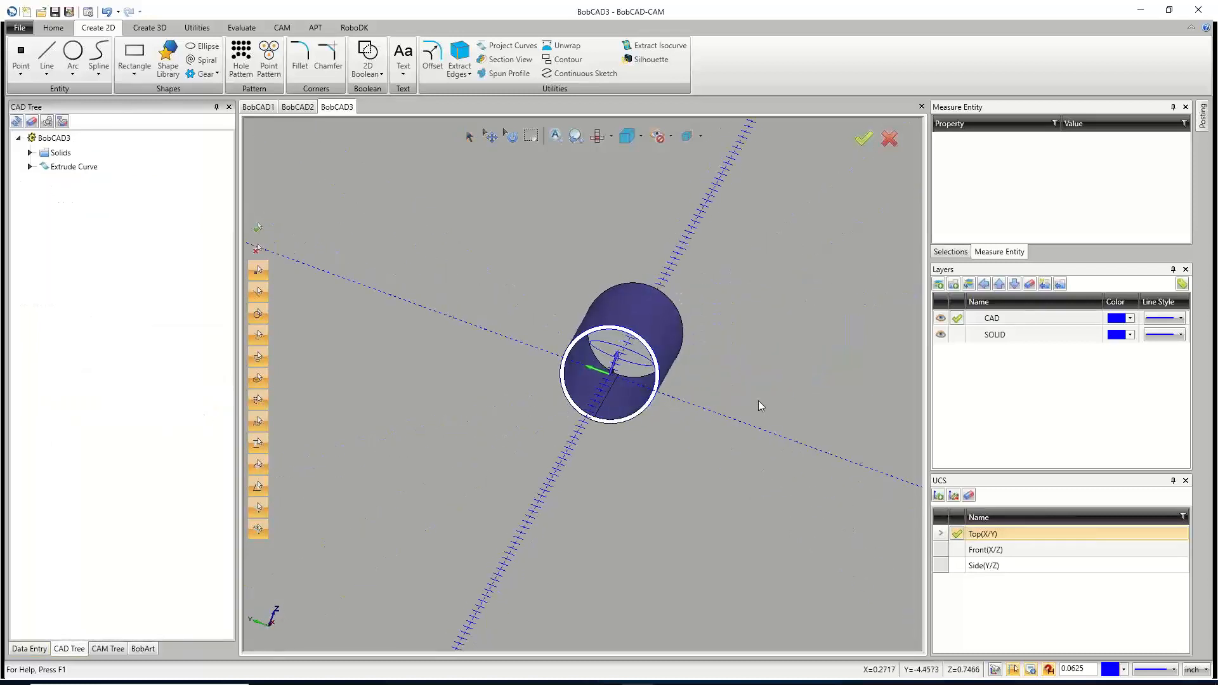
{"action": "left_click", "coordinate": [165, 32]}
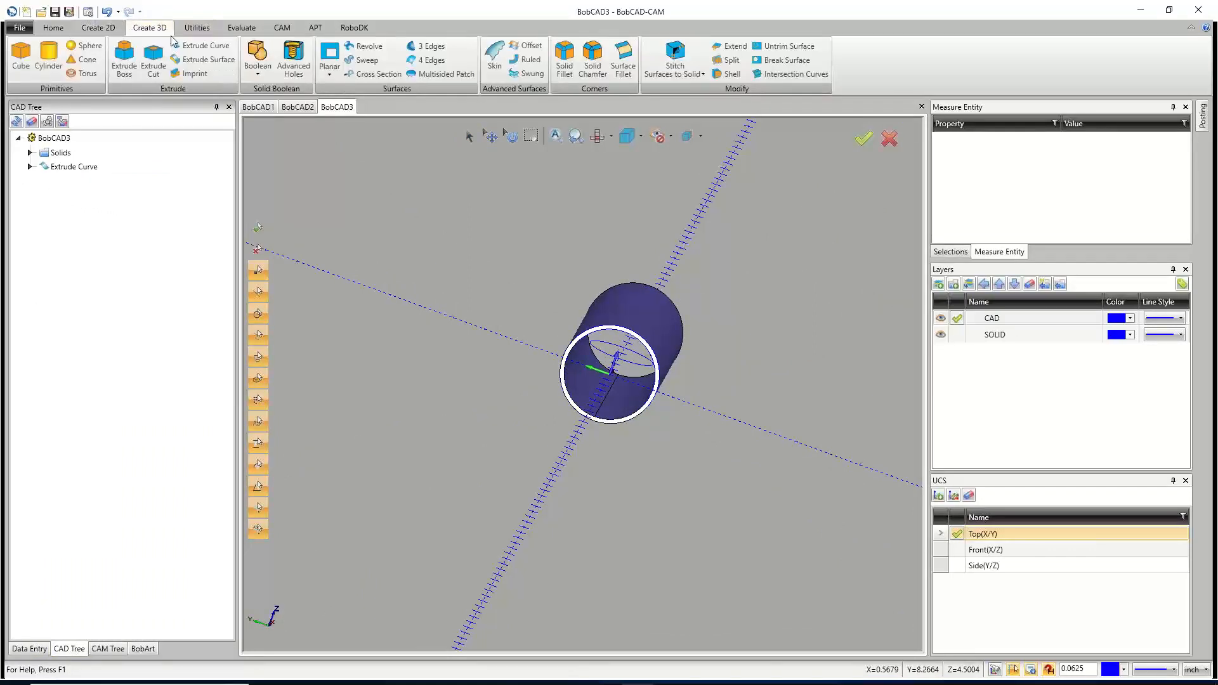
{"action": "left_click", "coordinate": [153, 59]}
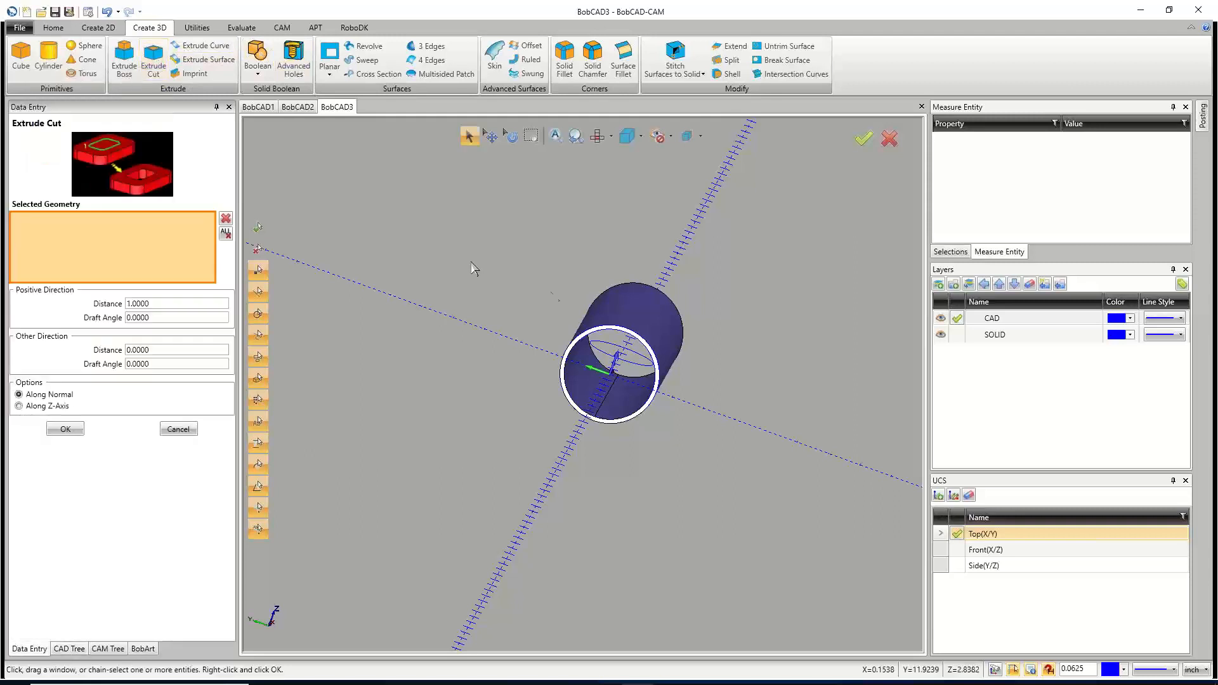
{"action": "left_click", "coordinate": [625, 368]}
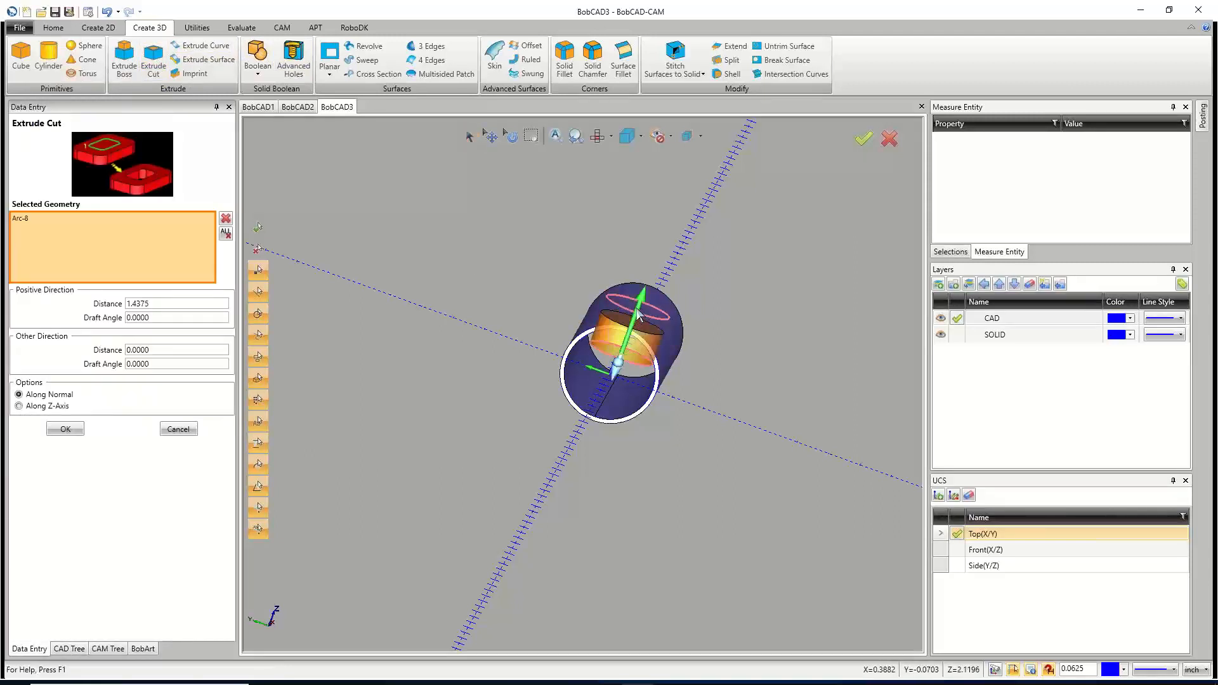
{"action": "left_click_drag", "start_coordinate": [638, 314], "coordinate": [678, 208]}
{"action": "middle_click_drag", "start_coordinate": [648, 438], "coordinate": [596, 384]}
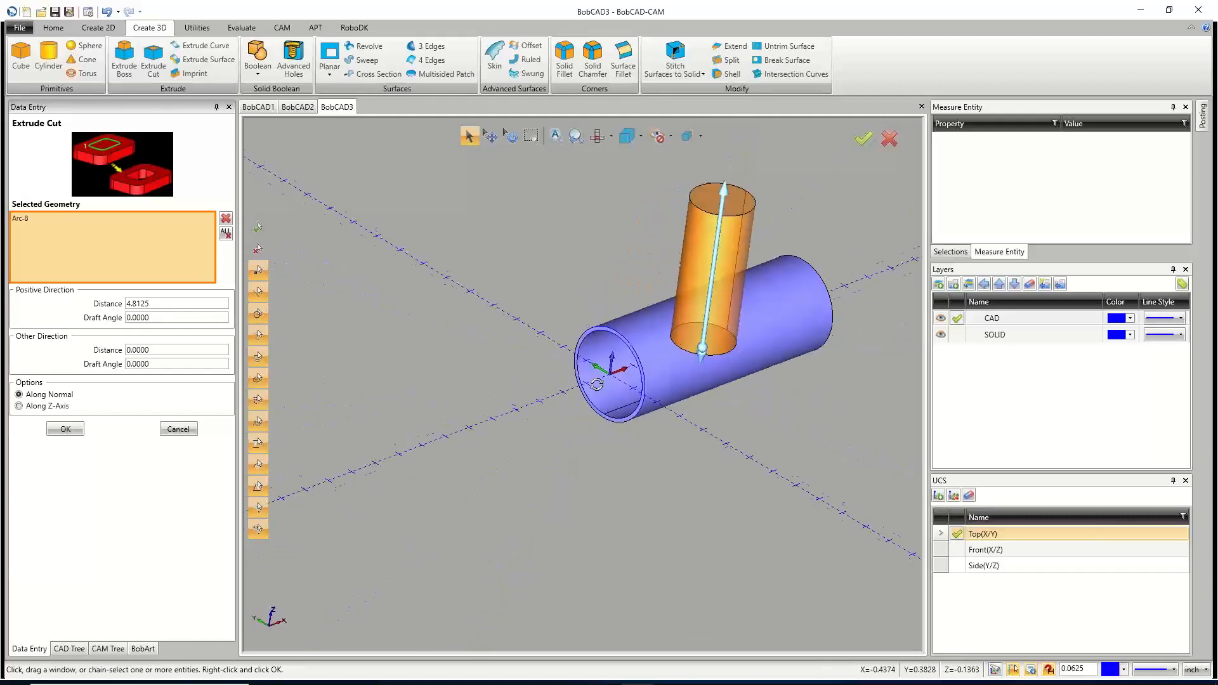
{"action": "left_click", "coordinate": [65, 429]}
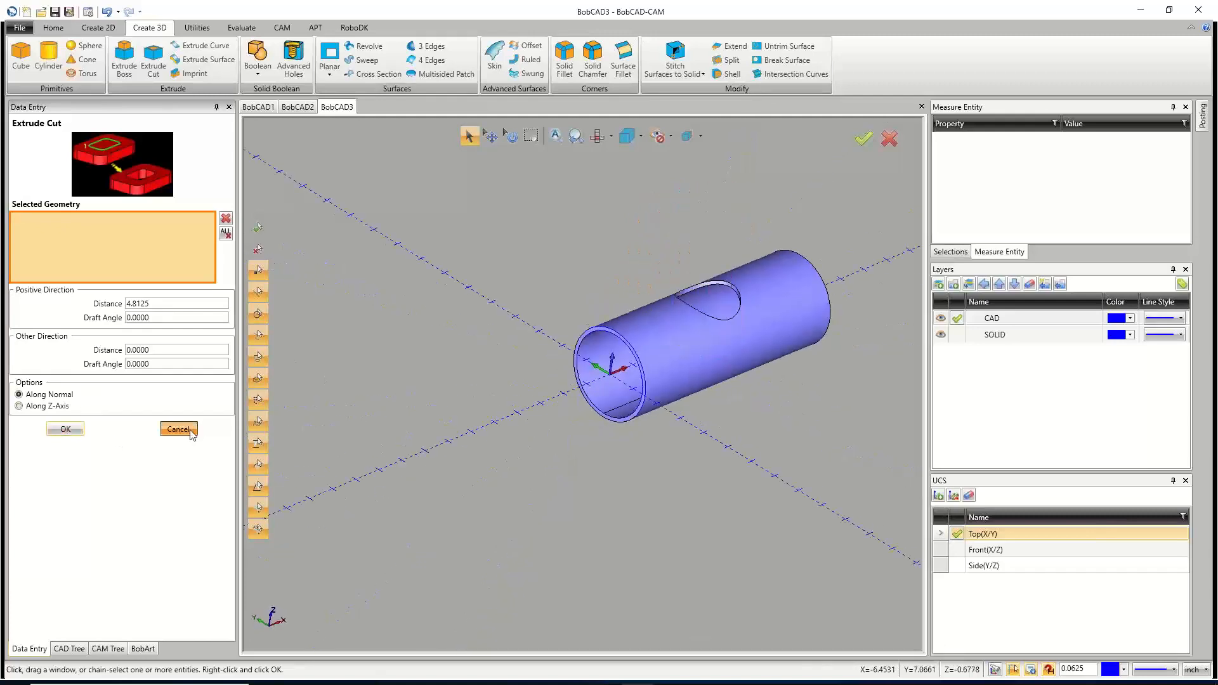
{"action": "left_click", "coordinate": [191, 432]}
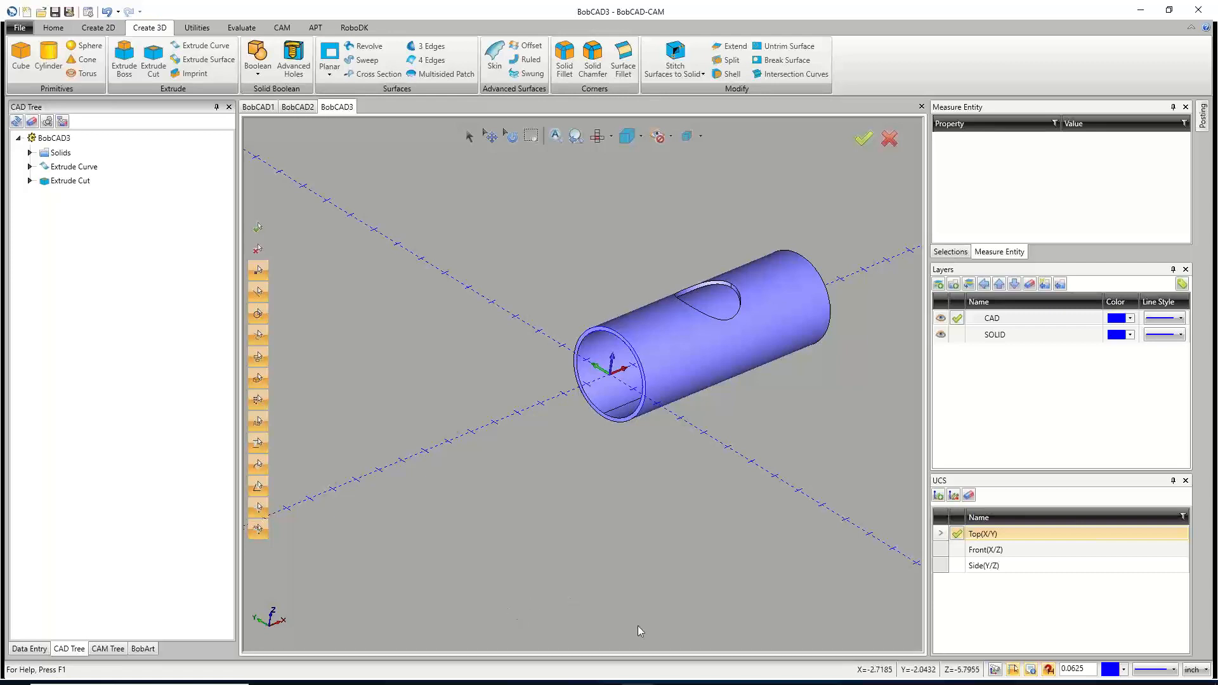
Select the tube solid with the round hole and assign it to the SOLID layer.
{"action": "middle_click_drag", "start_coordinate": [653, 382], "coordinate": [650, 427]}
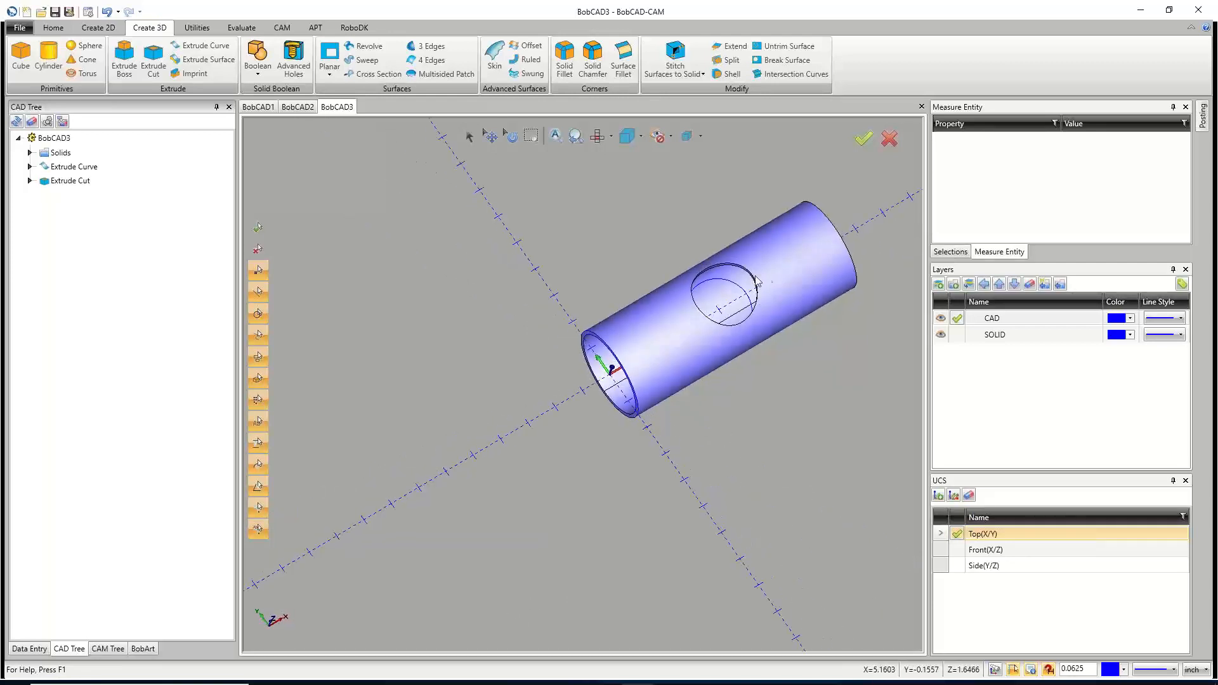
{"action": "mouse_move", "coordinate": [731, 317]}
{"action": "middle_mouse_down"}
{"action": "mouse_move", "coordinate": [747, 336]}
{"action": "mouse_move", "coordinate": [730, 311]}
{"action": "middle_mouse_up"}
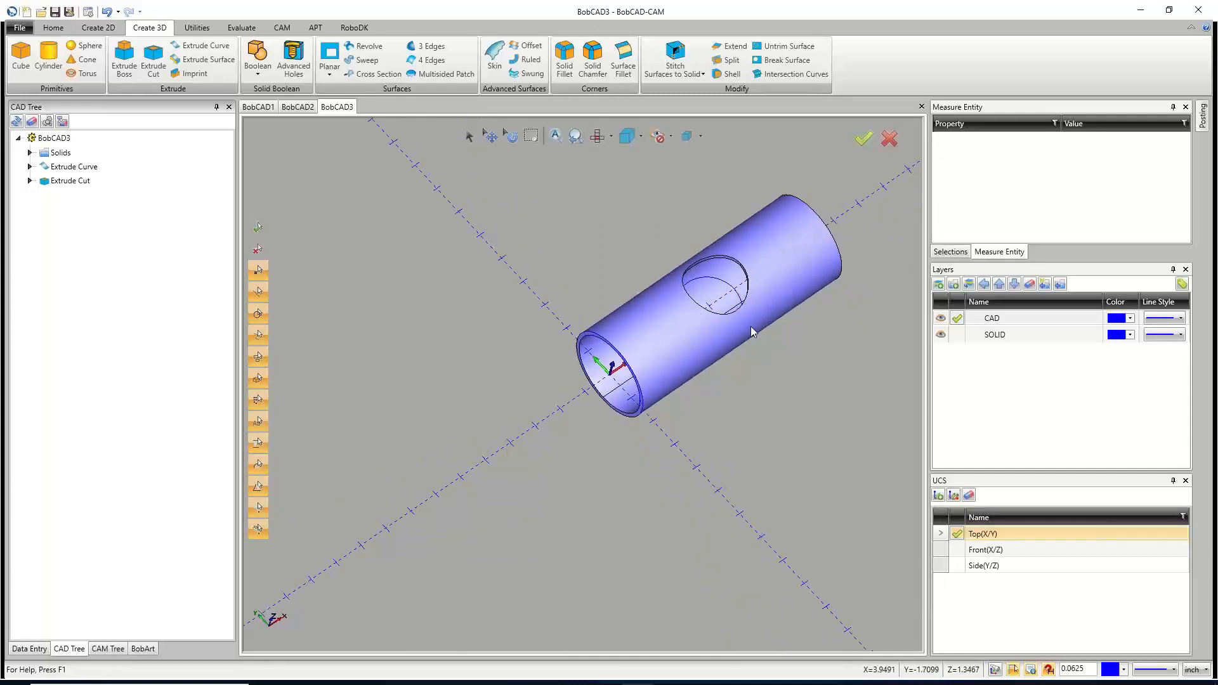
{"action": "left_click", "coordinate": [468, 137]}
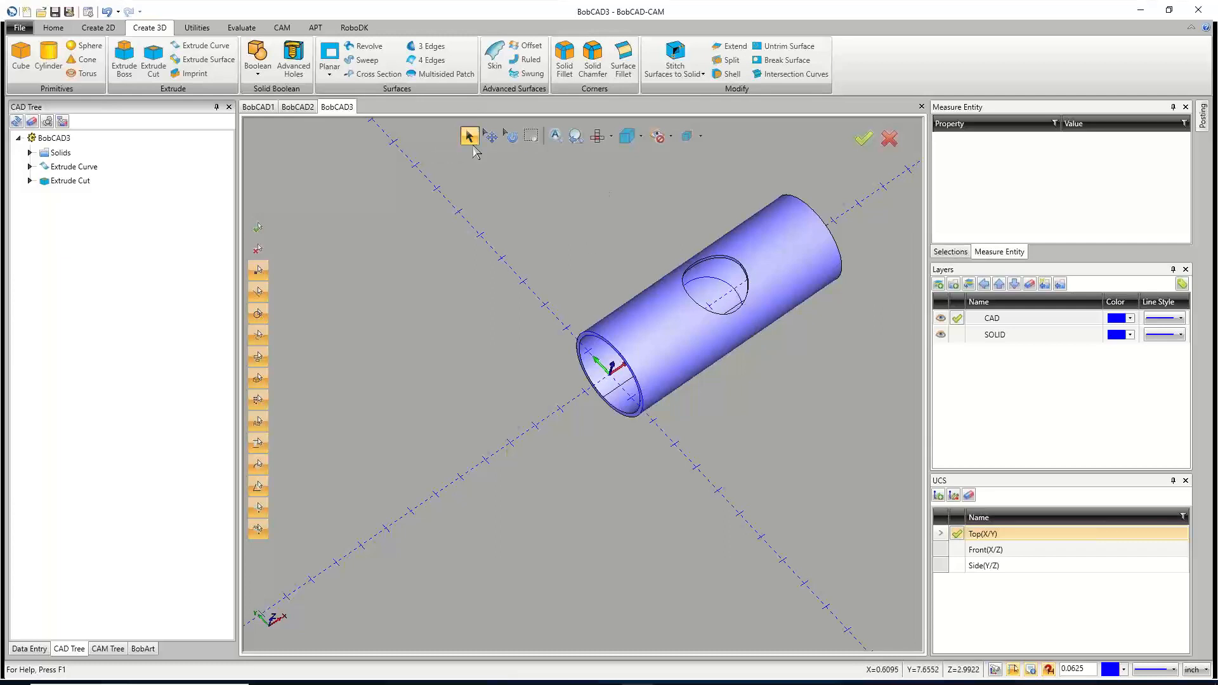
{"action": "right_click", "coordinate": [552, 241]}
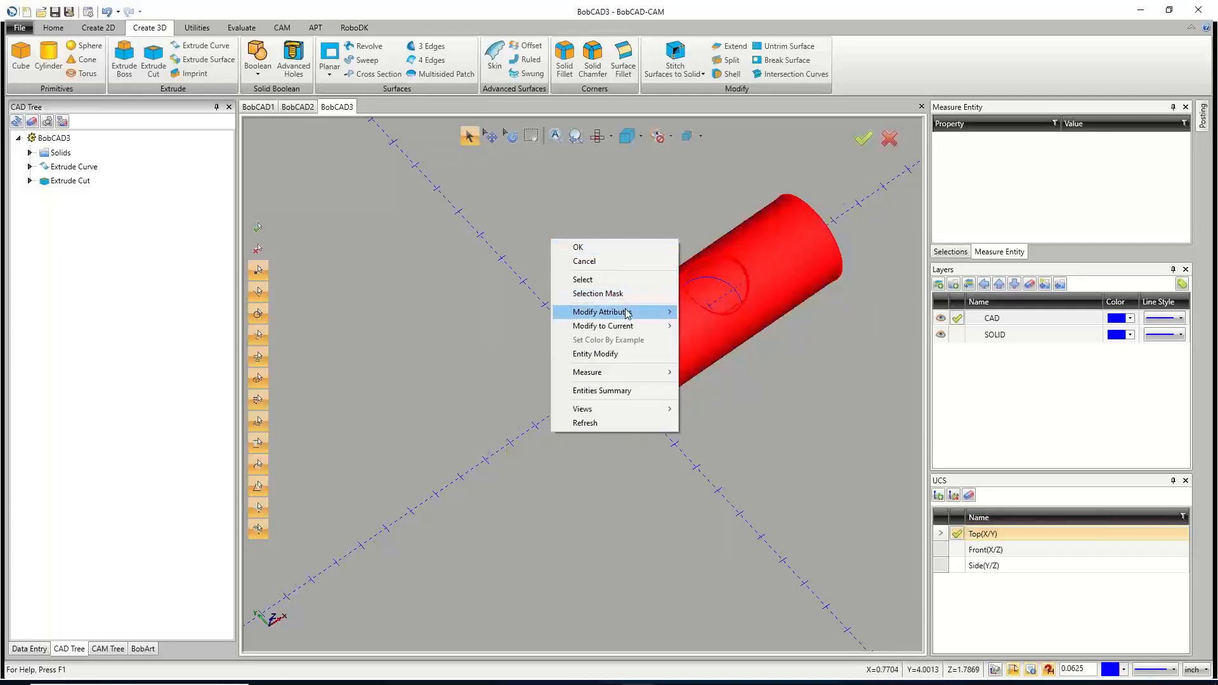
{"action": "mouse_move", "coordinate": [628, 311]}
{"action": "left_click", "coordinate": [704, 340]}
{"action": "left_click", "coordinate": [602, 296]}
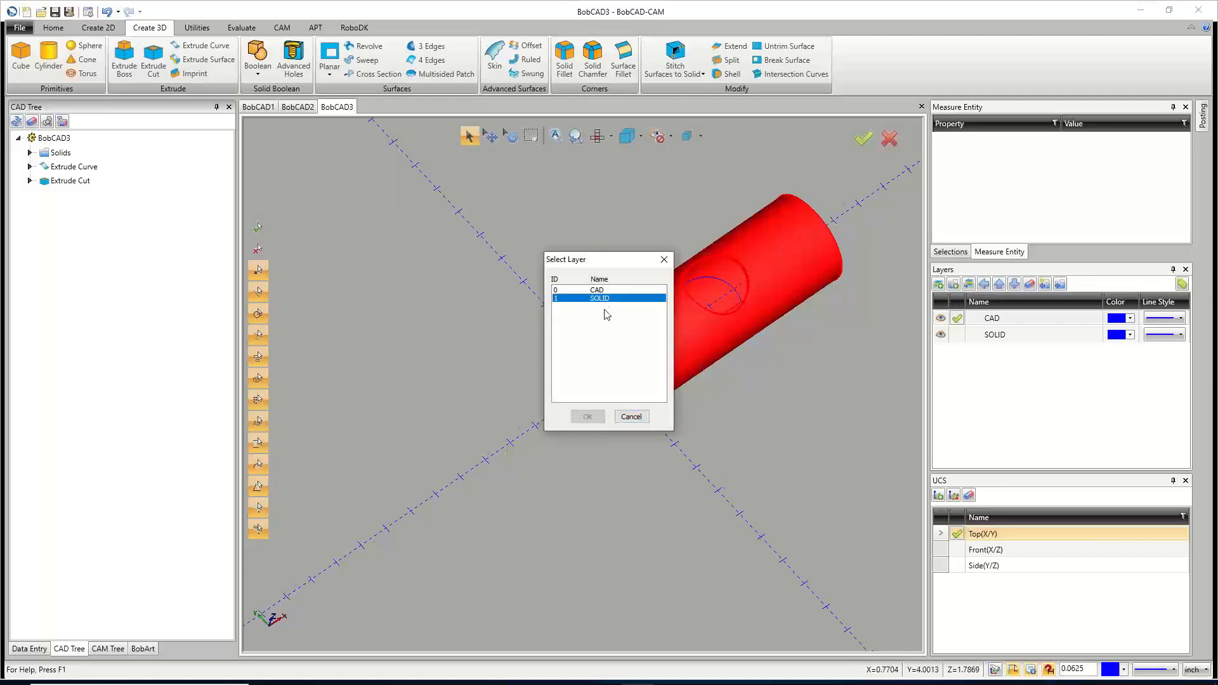
{"action": "left_click", "coordinate": [584, 417]}
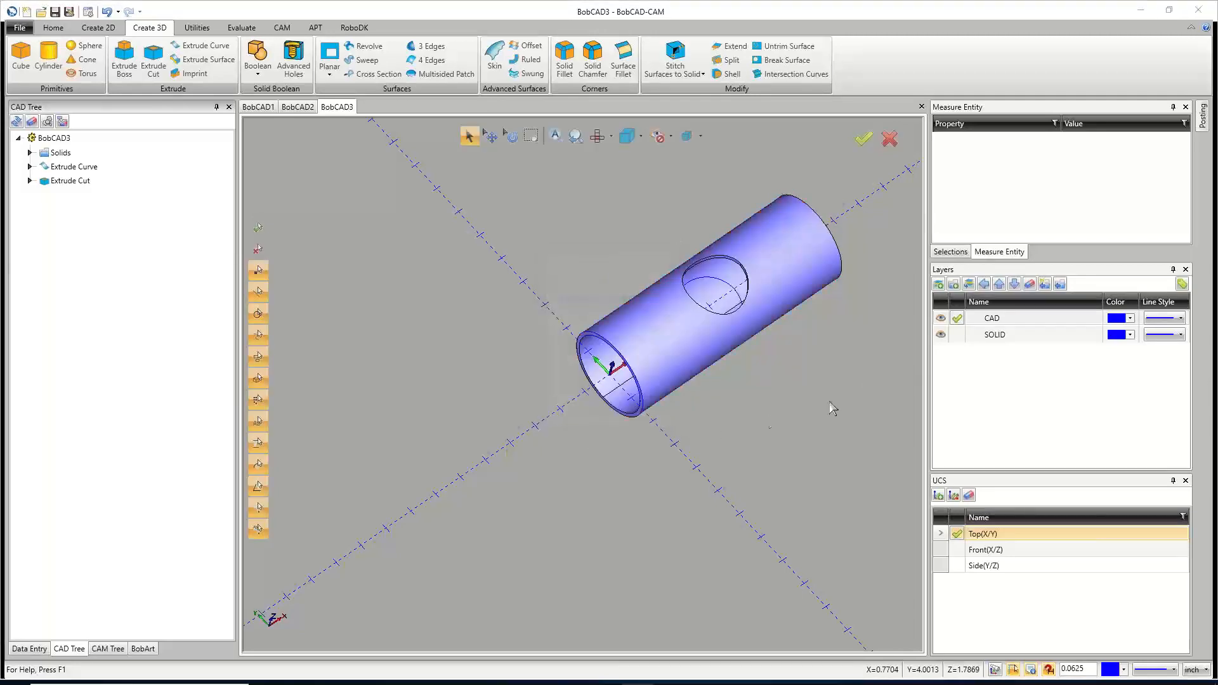
Make SOLID the active layer and hide the CAD layer.
{"action": "left_click", "coordinate": [957, 334]}
{"action": "left_click", "coordinate": [941, 318]}
{"action": "mouse_move", "coordinate": [790, 343]}
{"action": "middle_mouse_down"}
{"action": "mouse_move", "coordinate": [838, 318]}
{"action": "mouse_move", "coordinate": [787, 343]}
{"action": "middle_mouse_up"}
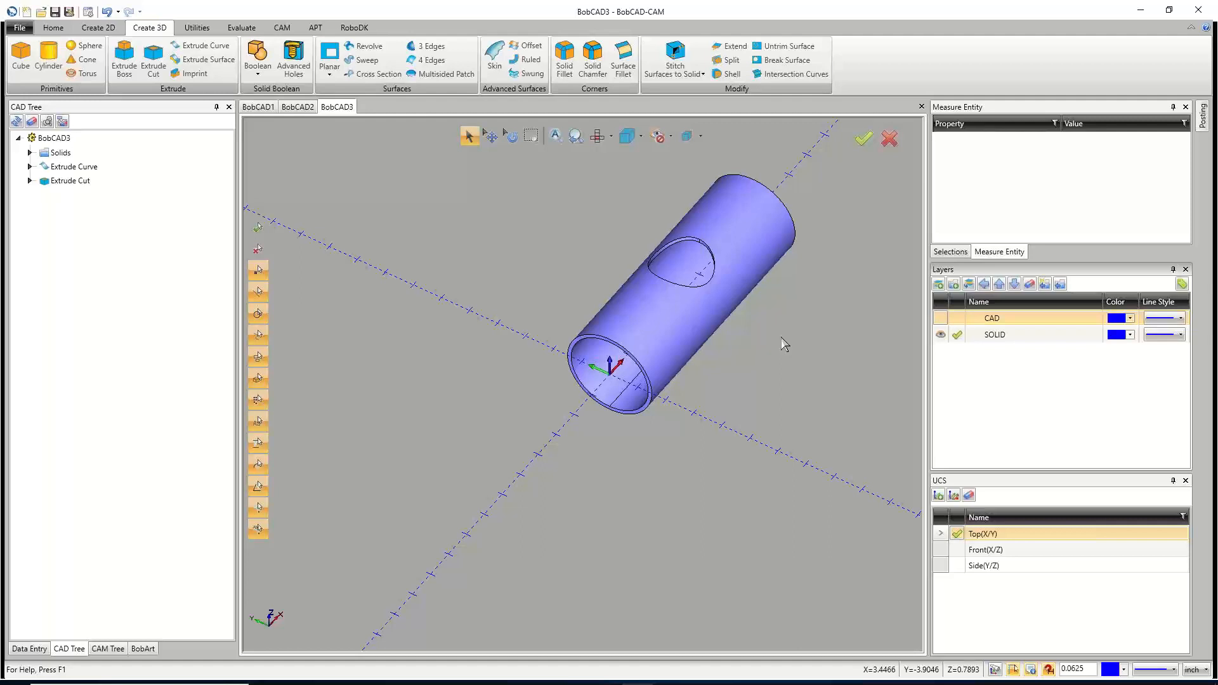
Add a new active layer named UNWRAP.
{"action": "right_click", "coordinate": [970, 363]}
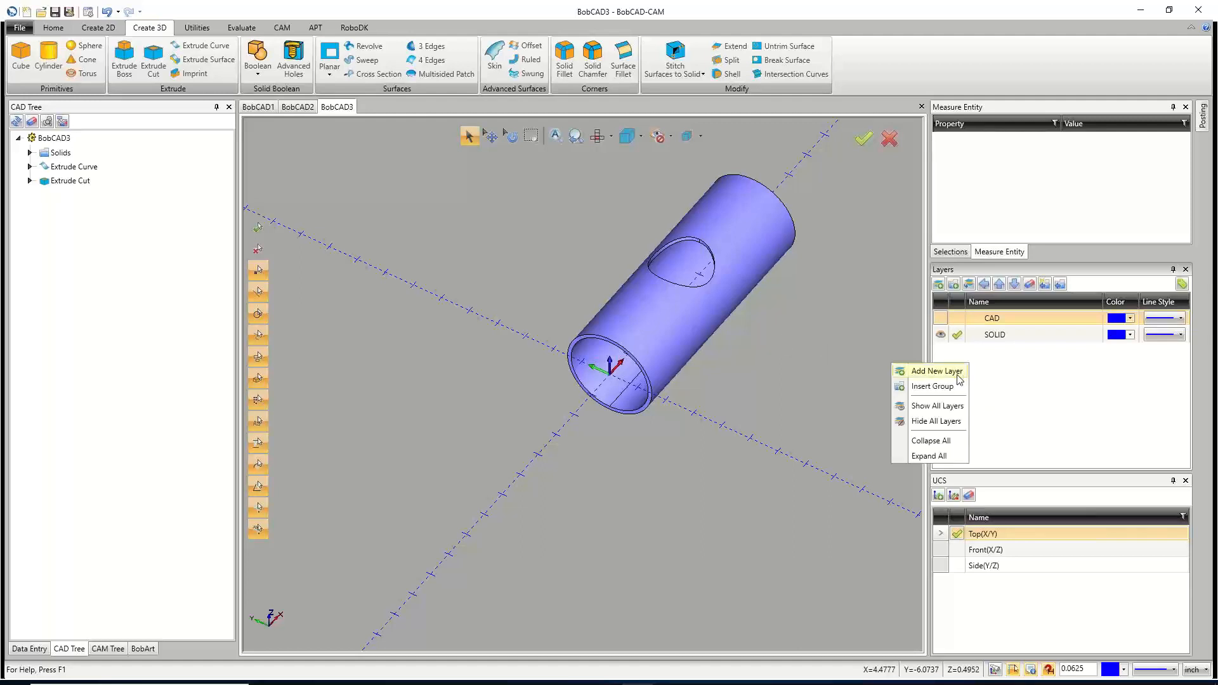
{"action": "left_click", "coordinate": [933, 371]}
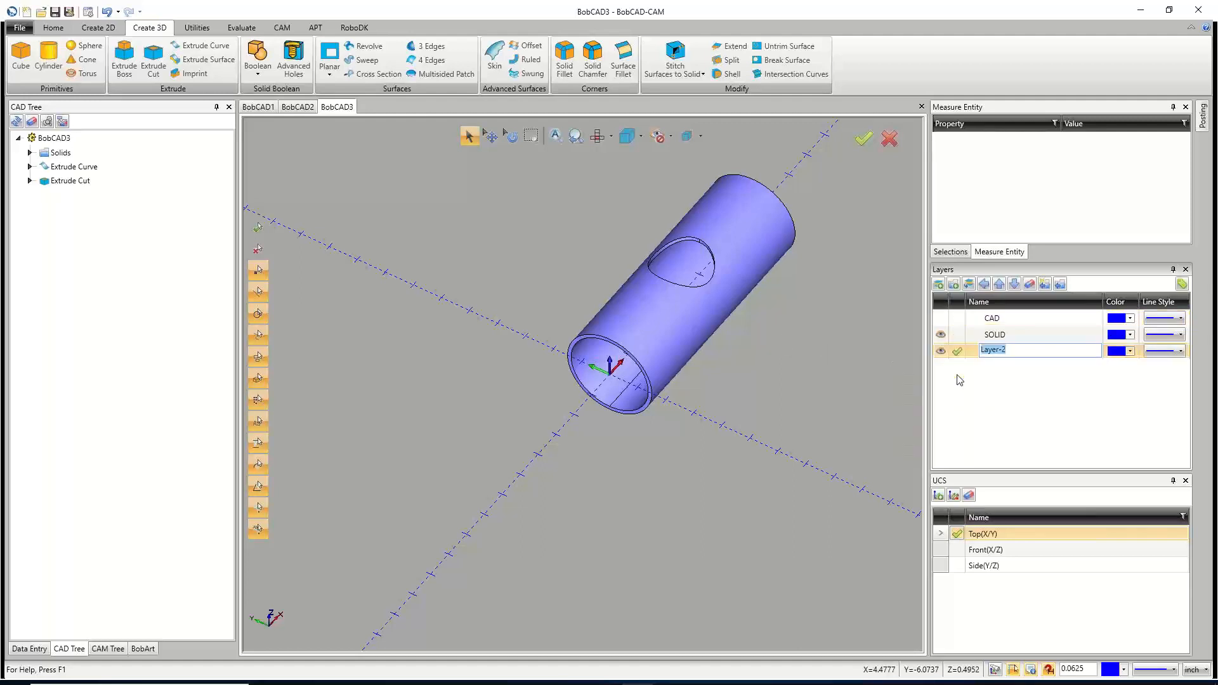
{"action": "type", "text": "UNWRAP"}
{"action": "left_click", "coordinate": [962, 355]}
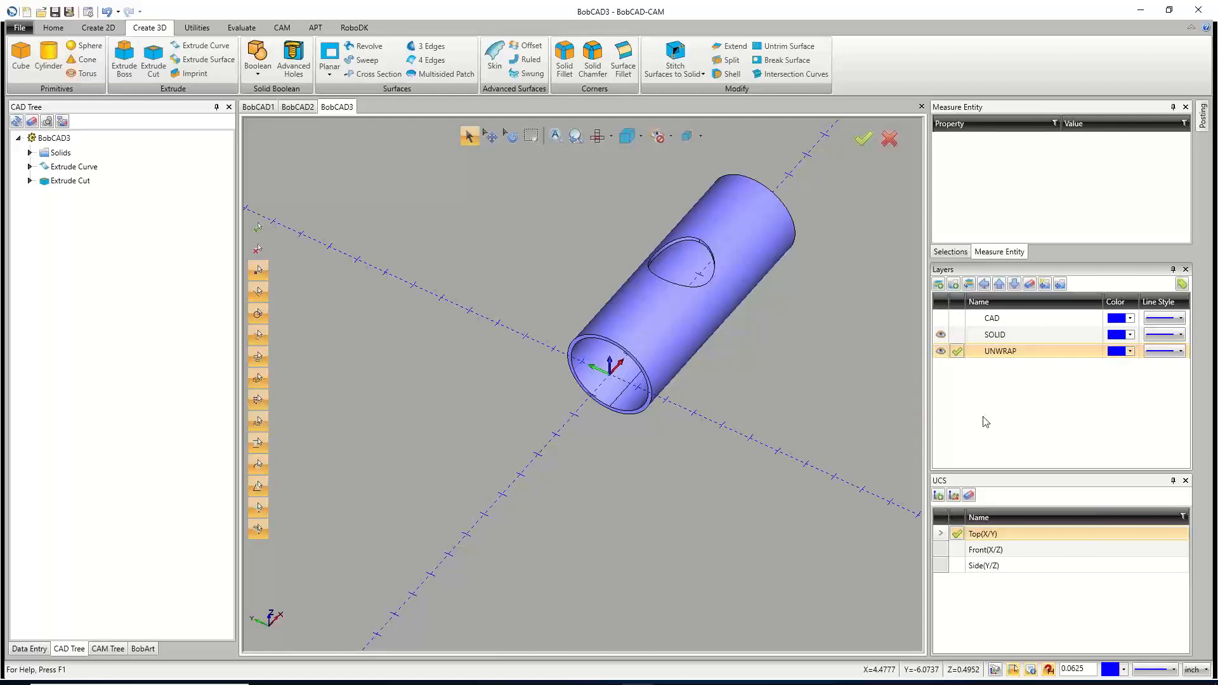
Unwrap the tube's outer face along the X axis with automatic diameter and chained geometry.
{"action": "left_click", "coordinate": [91, 29]}
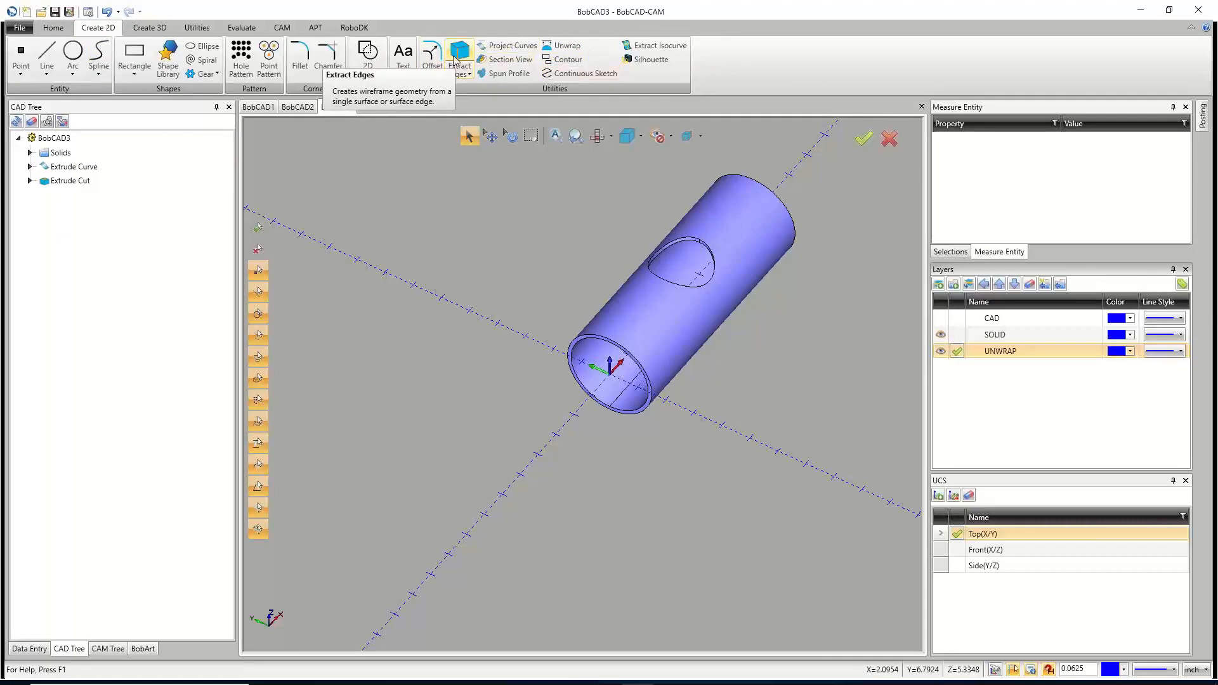
{"action": "left_click", "coordinate": [561, 49]}
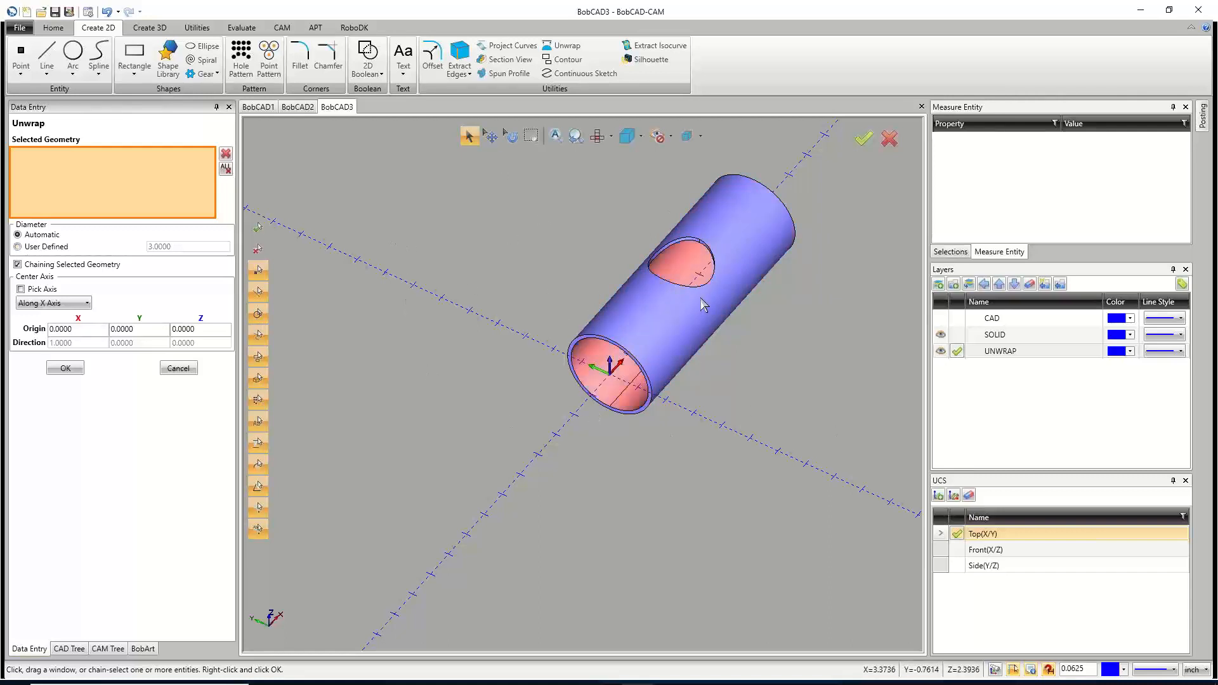
{"action": "left_click", "coordinate": [667, 322]}
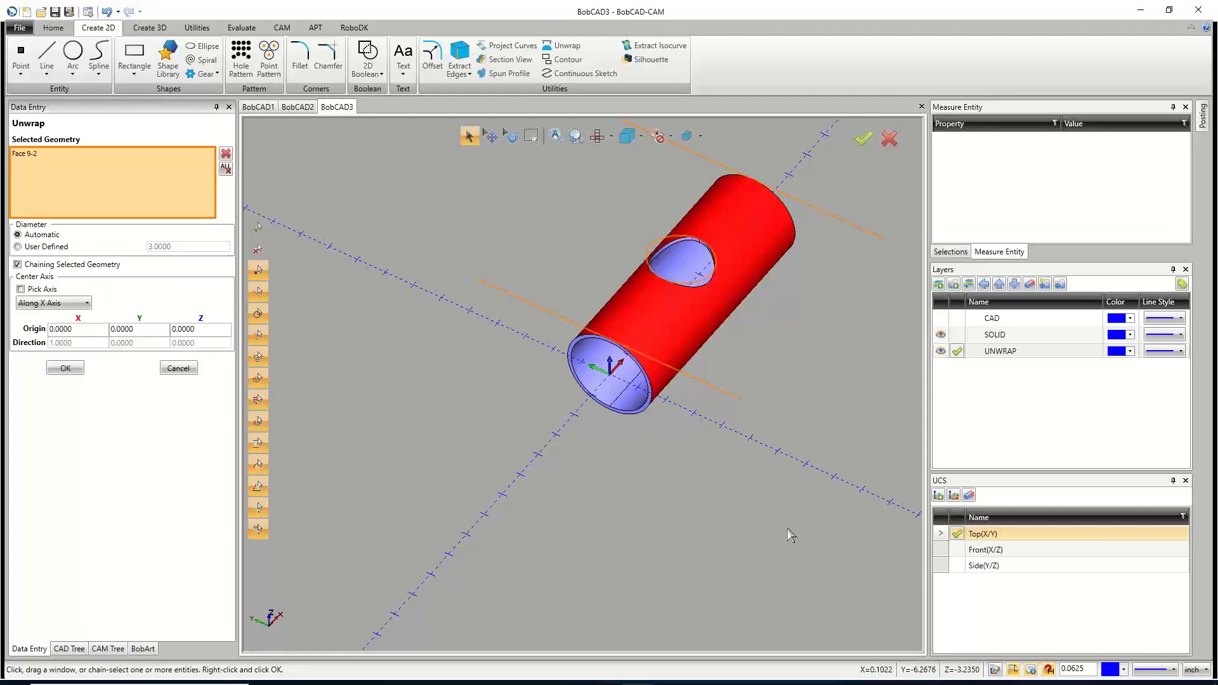
{"action": "middle_click_drag", "start_coordinate": [736, 492], "coordinate": [698, 444]}
{"action": "left_click", "coordinate": [80, 373]}
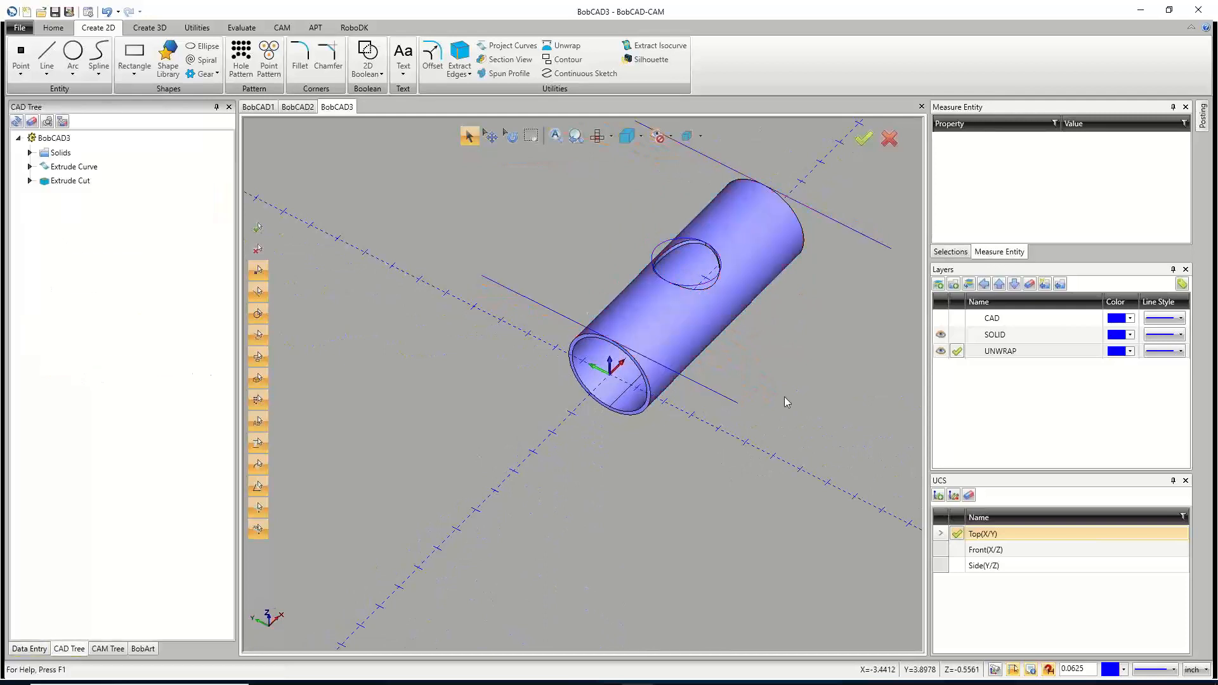
Hide the SOLID layer and inspect the unwrapped edge lines and hole outline from the top view.
{"action": "left_click", "coordinate": [940, 336]}
{"action": "middle_click_drag", "start_coordinate": [730, 361], "coordinate": [694, 427]}
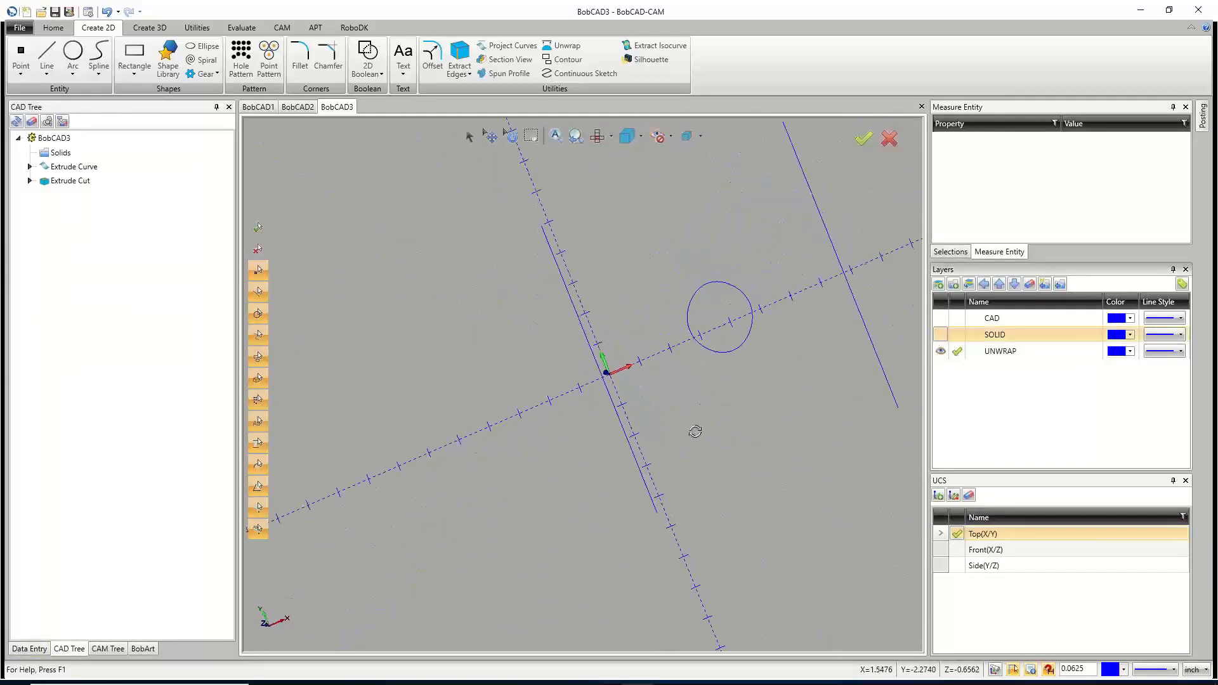
{"action": "left_click", "coordinate": [596, 137]}
{"action": "scroll", "coordinate": [701, 343], "scroll_direction": "down", "scroll_amount": 2}
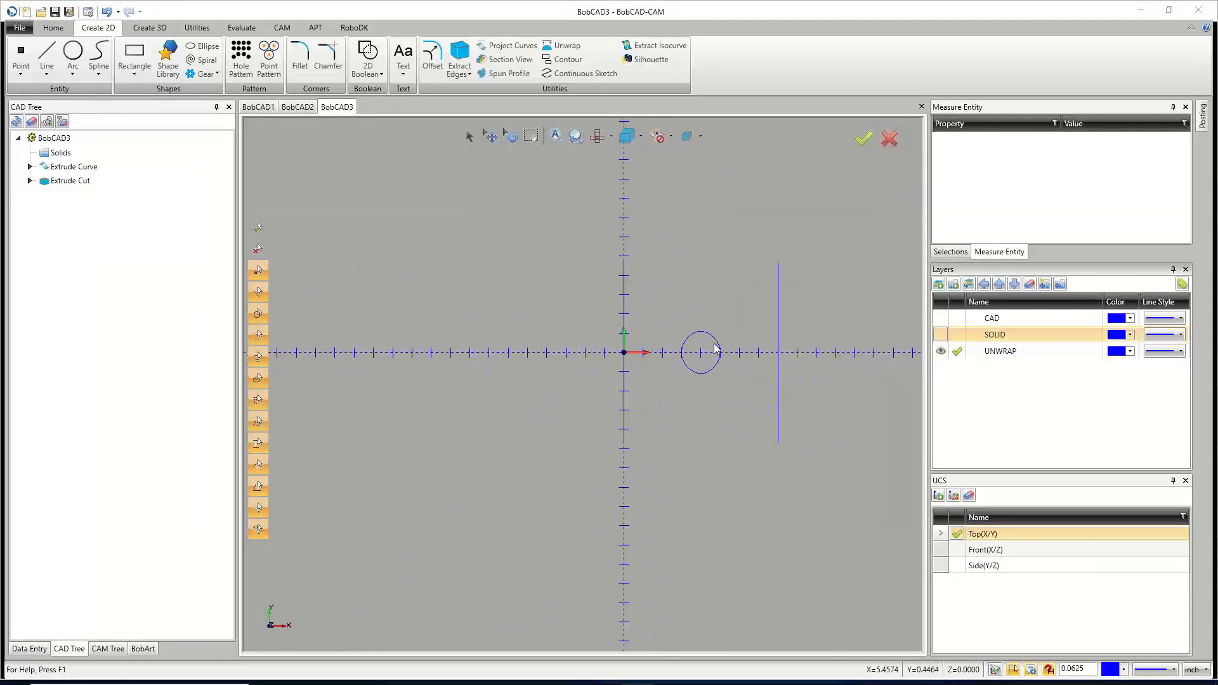
{"action": "scroll", "coordinate": [705, 358], "scroll_direction": "up", "scroll_amount": 5}
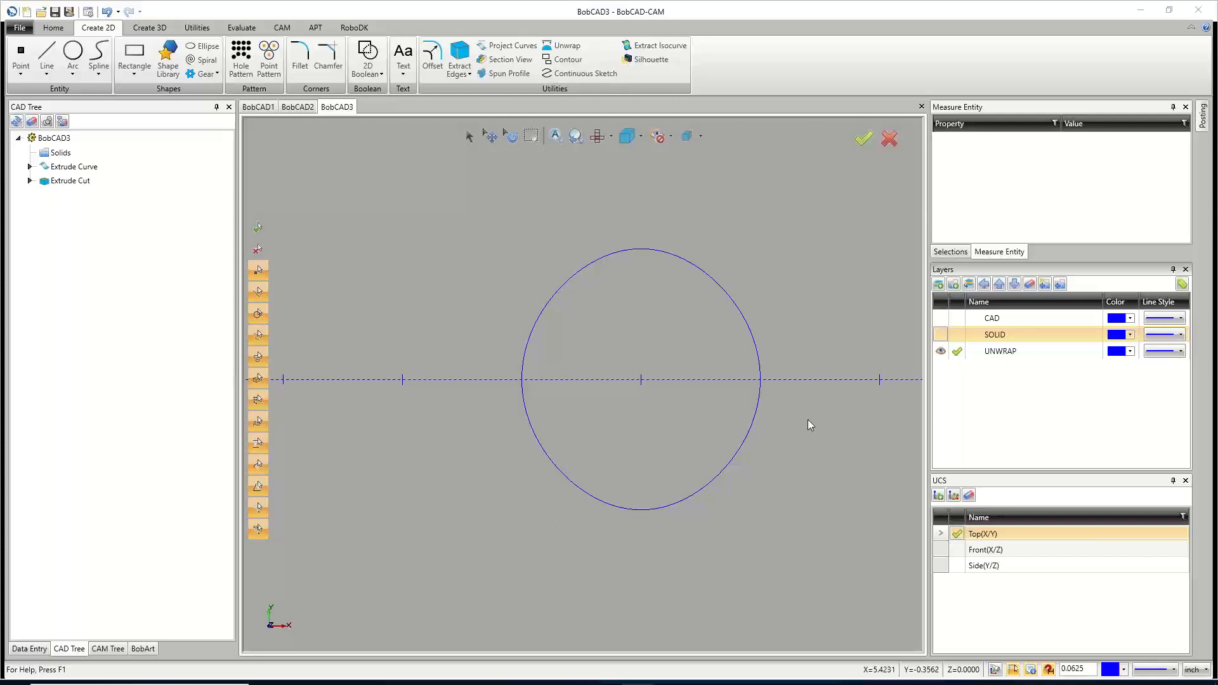
{"action": "scroll", "coordinate": [809, 420], "scroll_direction": "down", "scroll_amount": 6}
{"action": "scroll", "coordinate": [738, 382], "scroll_direction": "up", "scroll_amount": 3}
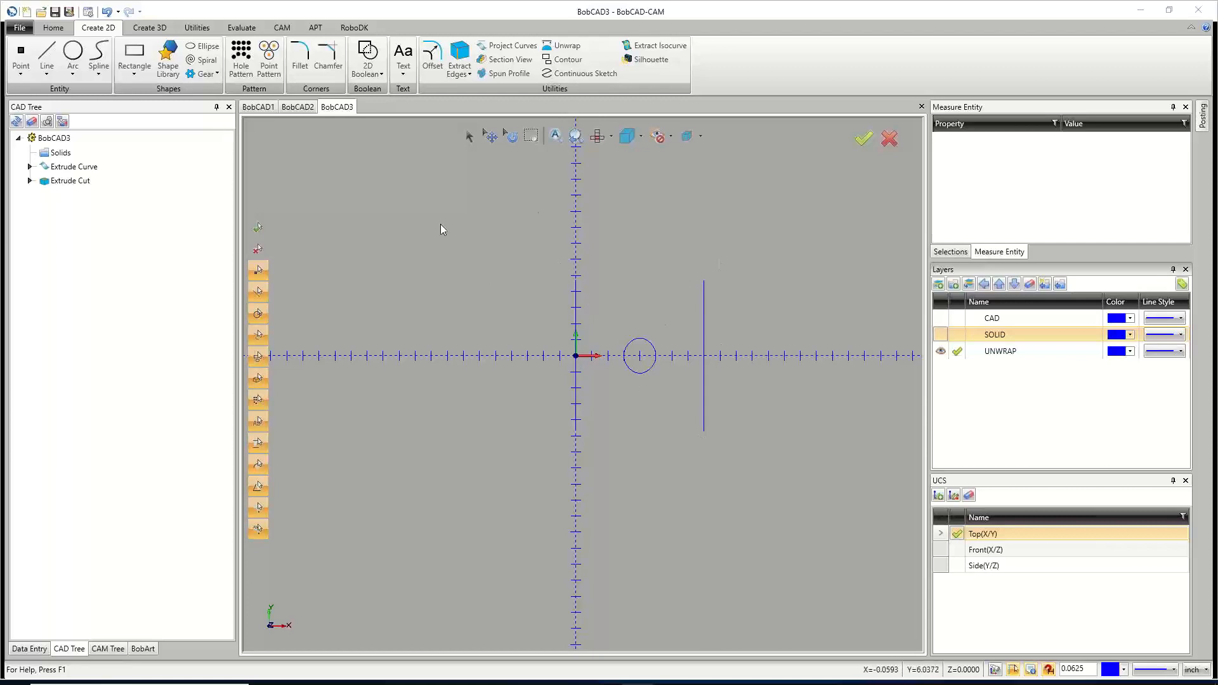
Close the flat outline with two horizontal lines 8 inches long joining the upper and lower ends of the edge lines.
{"action": "left_click", "coordinate": [60, 62]}
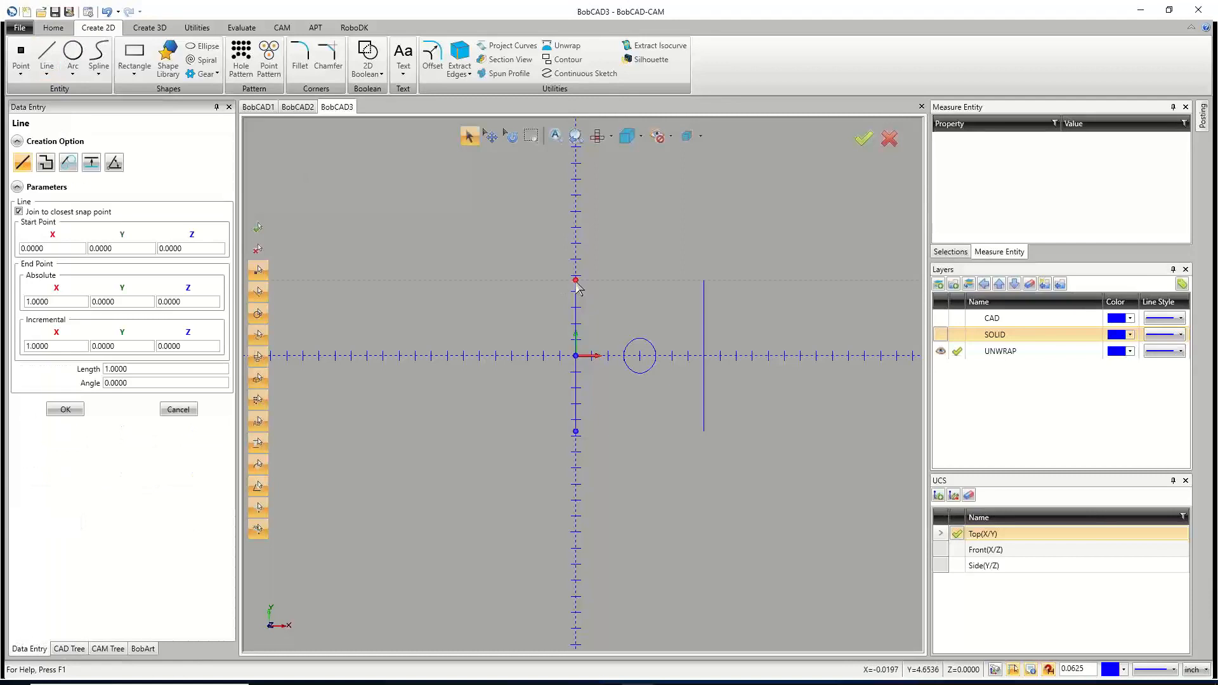
{"action": "left_click", "coordinate": [577, 281]}
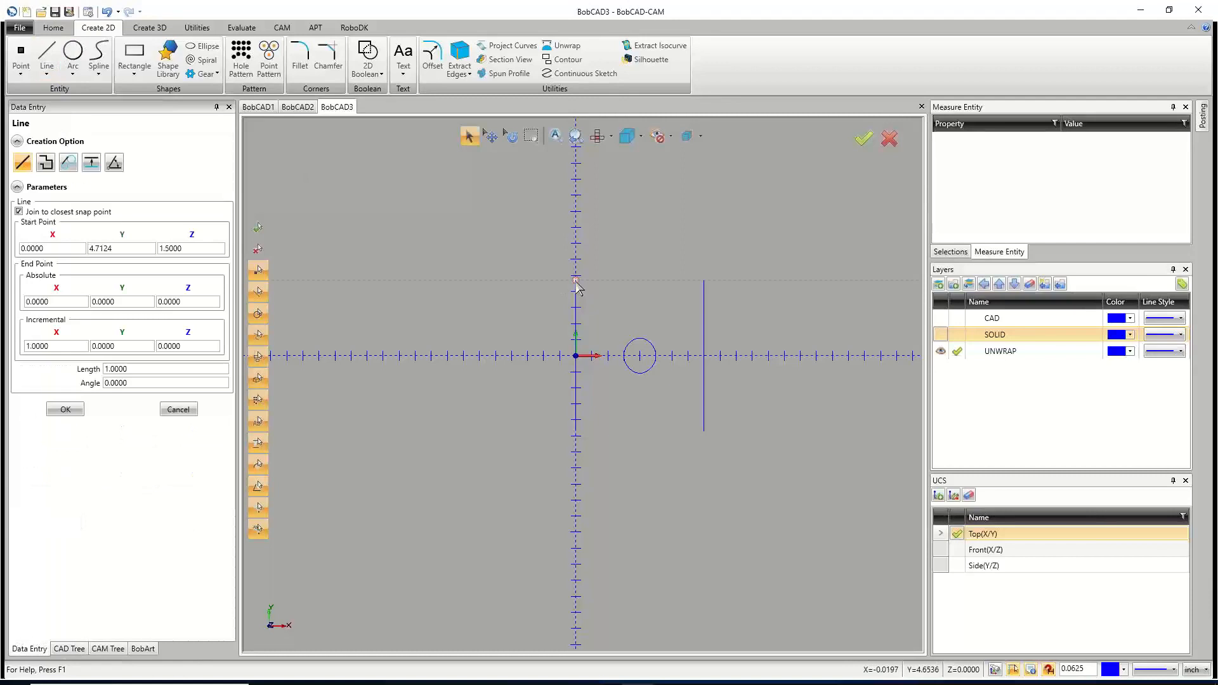
{"action": "left_click", "coordinate": [705, 280]}
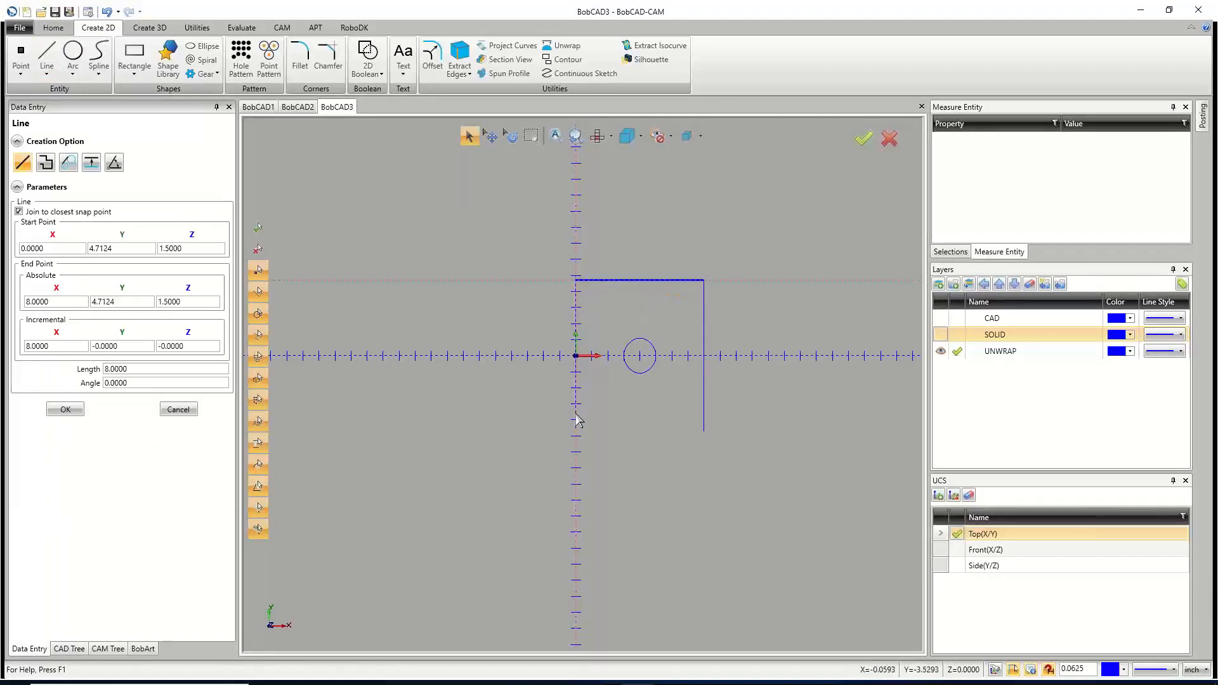
{"action": "left_click", "coordinate": [704, 431]}
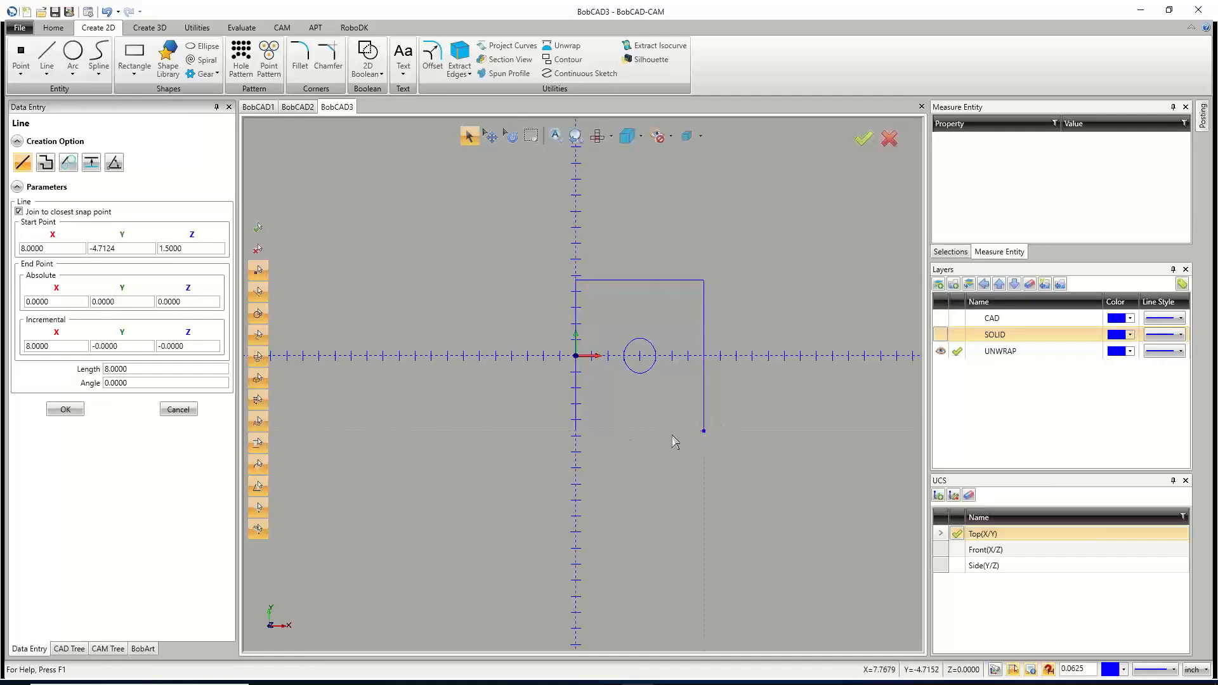
{"action": "left_click", "coordinate": [576, 431]}
{"action": "left_click", "coordinate": [179, 409]}
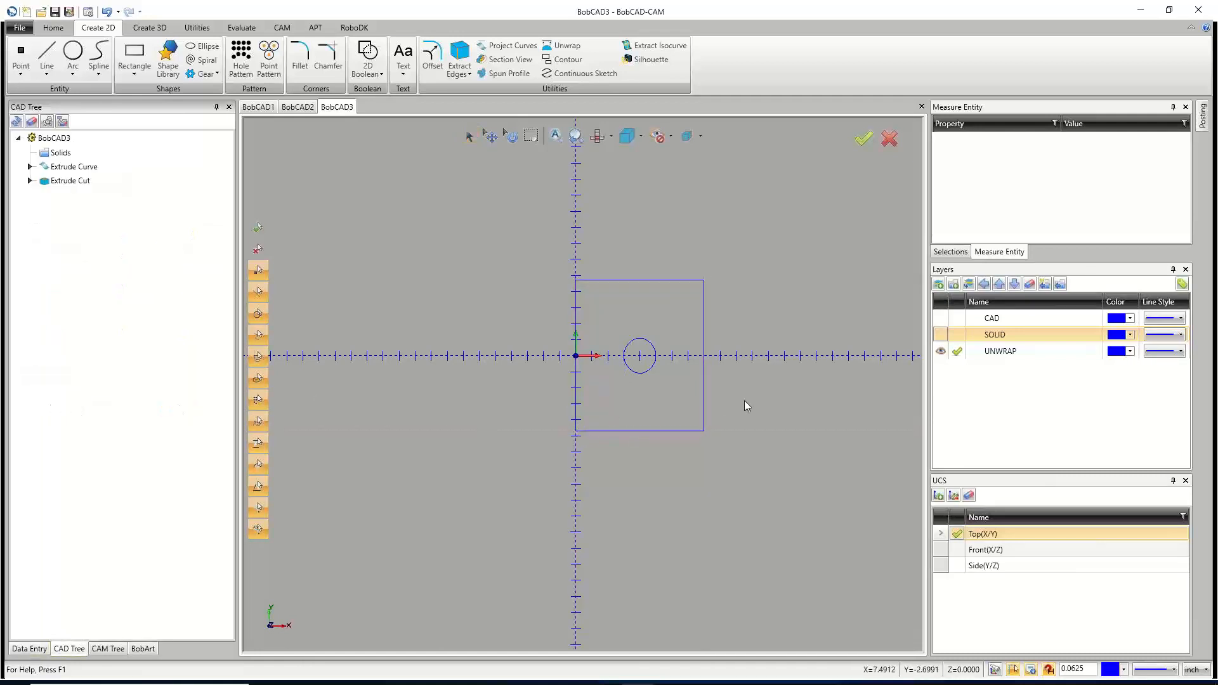
Select the whole unwrapped outline with its hole for Translate and pick the outline's lower-left corner as the start point.
{"action": "middle_click_drag", "start_coordinate": [644, 389], "coordinate": [687, 324]}
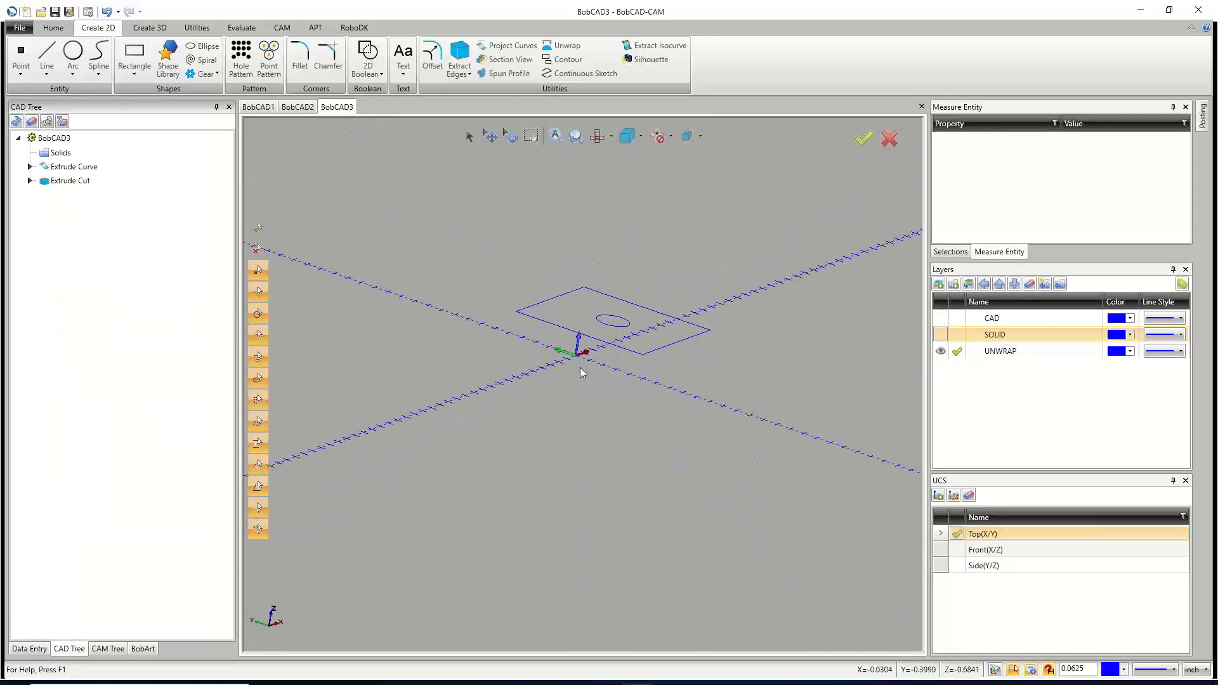
{"action": "scroll", "coordinate": [578, 366], "scroll_direction": "up", "scroll_amount": 4}
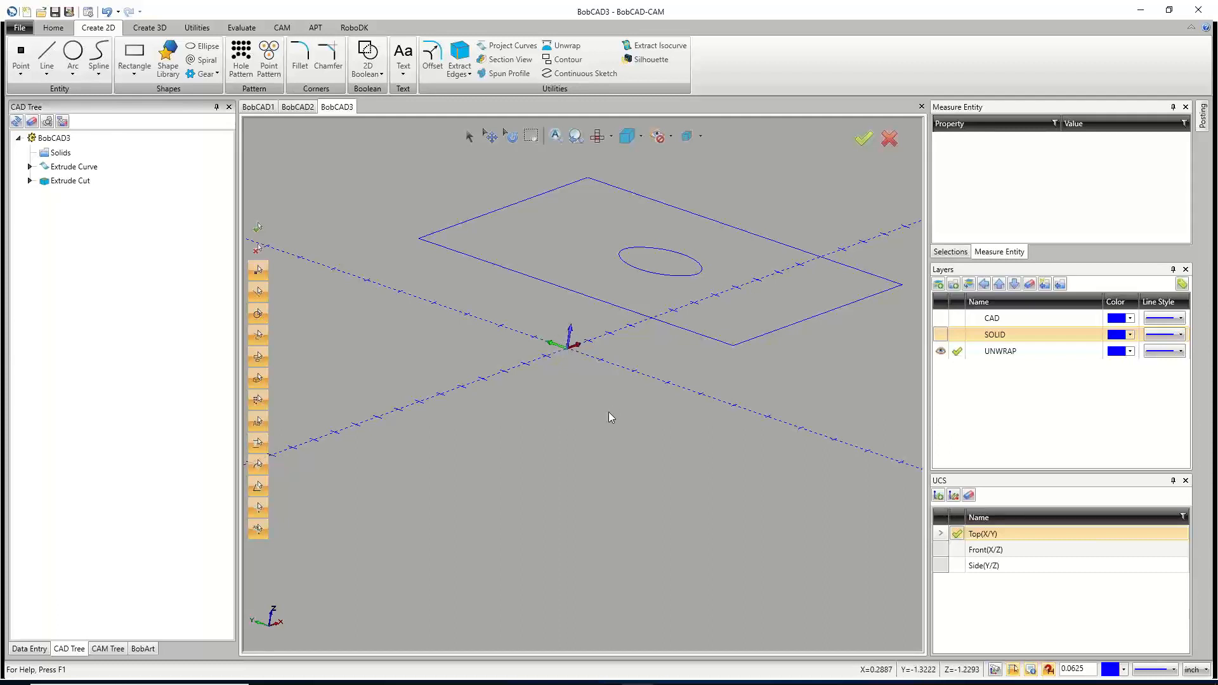
{"action": "key", "text": "t"}
{"action": "scroll", "coordinate": [634, 400], "scroll_direction": "down", "scroll_amount": 4}
{"action": "scroll", "coordinate": [710, 403], "scroll_direction": "up", "scroll_amount": 2}
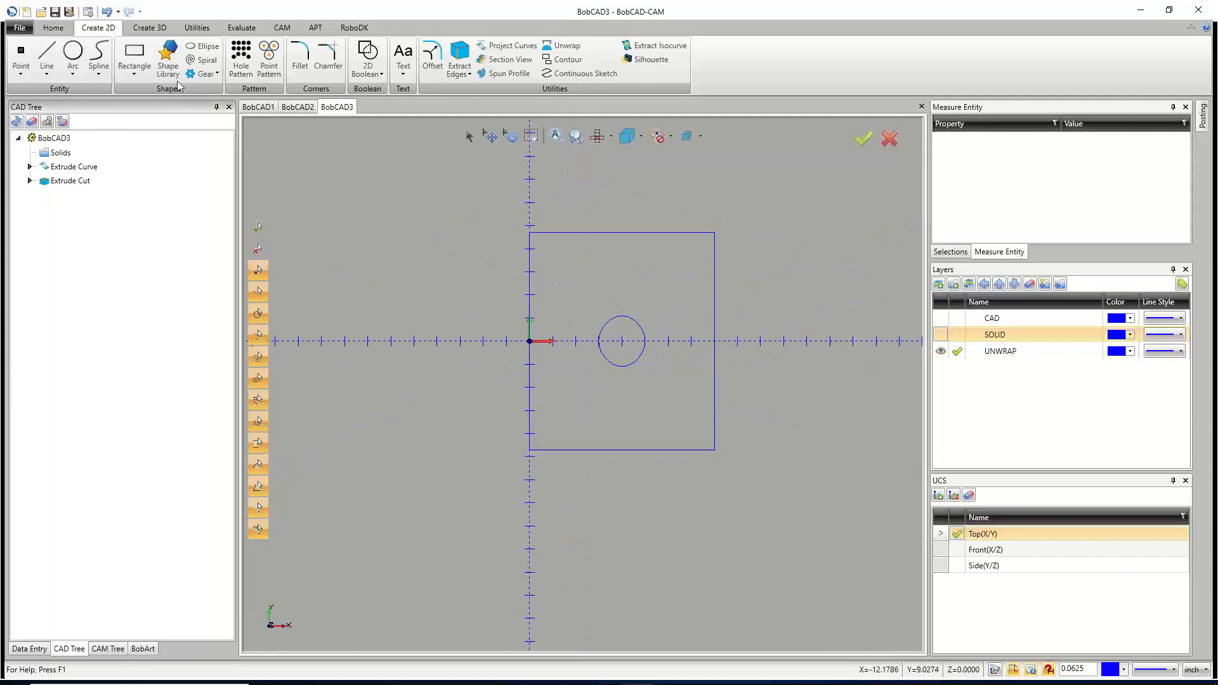
{"action": "left_click", "coordinate": [197, 29]}
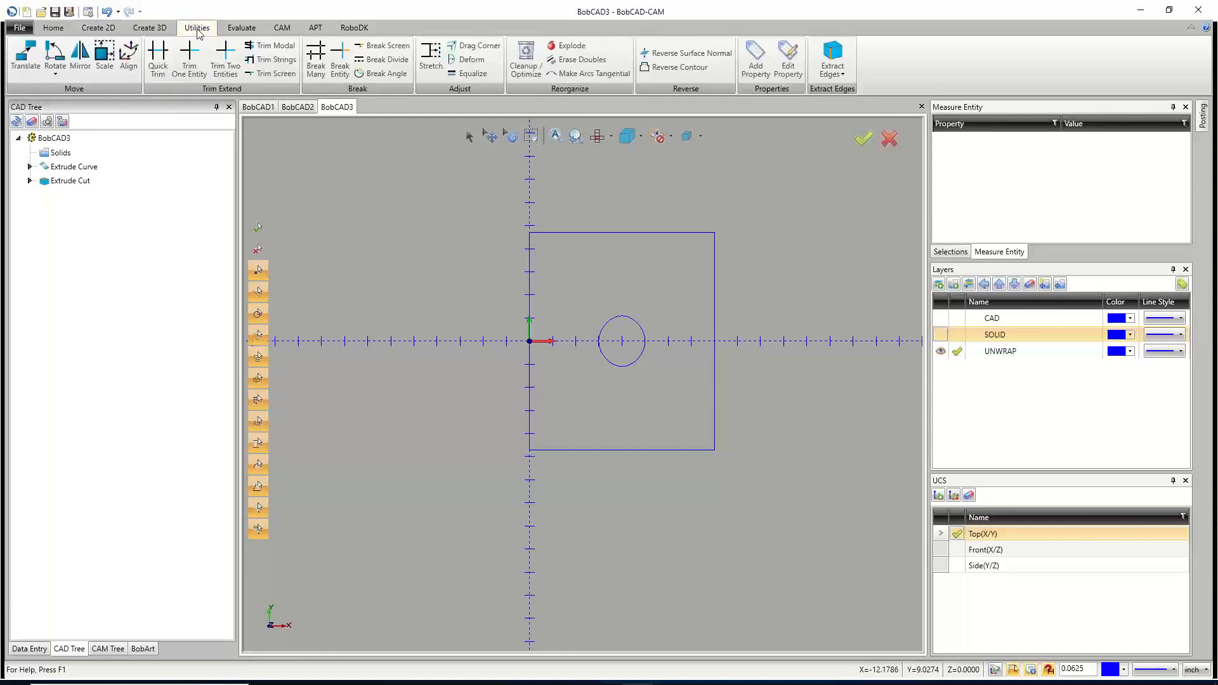
{"action": "left_click", "coordinate": [27, 58]}
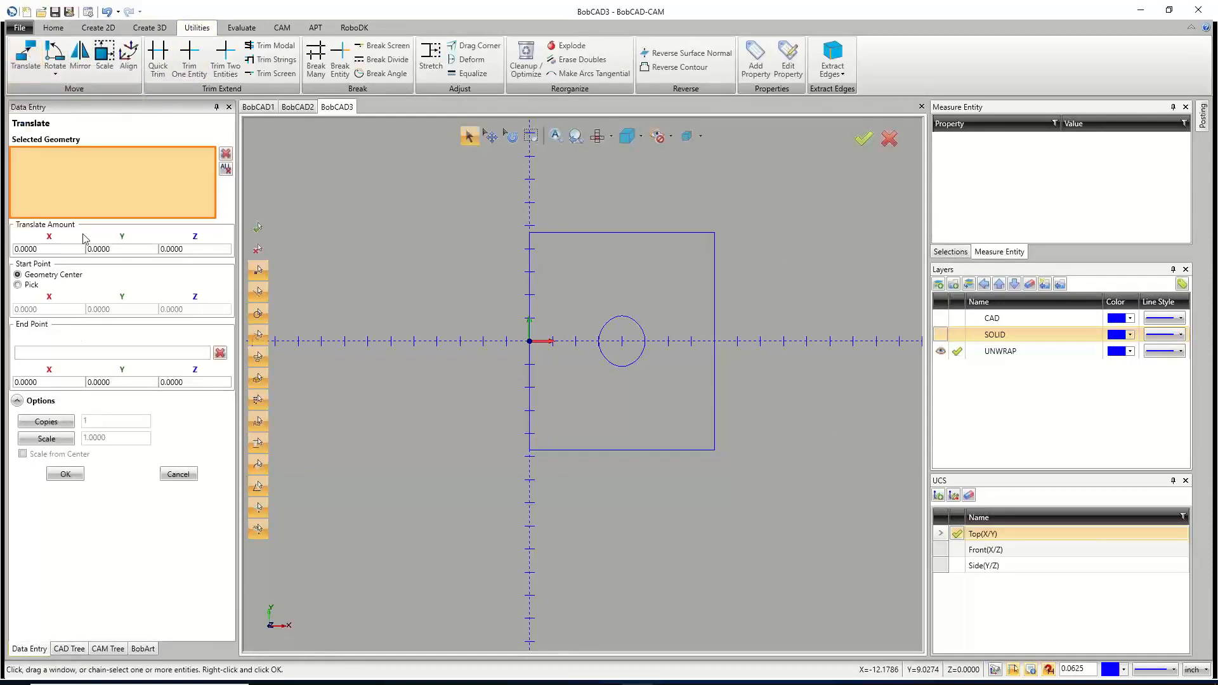
{"action": "left_click_drag", "start_coordinate": [445, 181], "coordinate": [801, 565]}
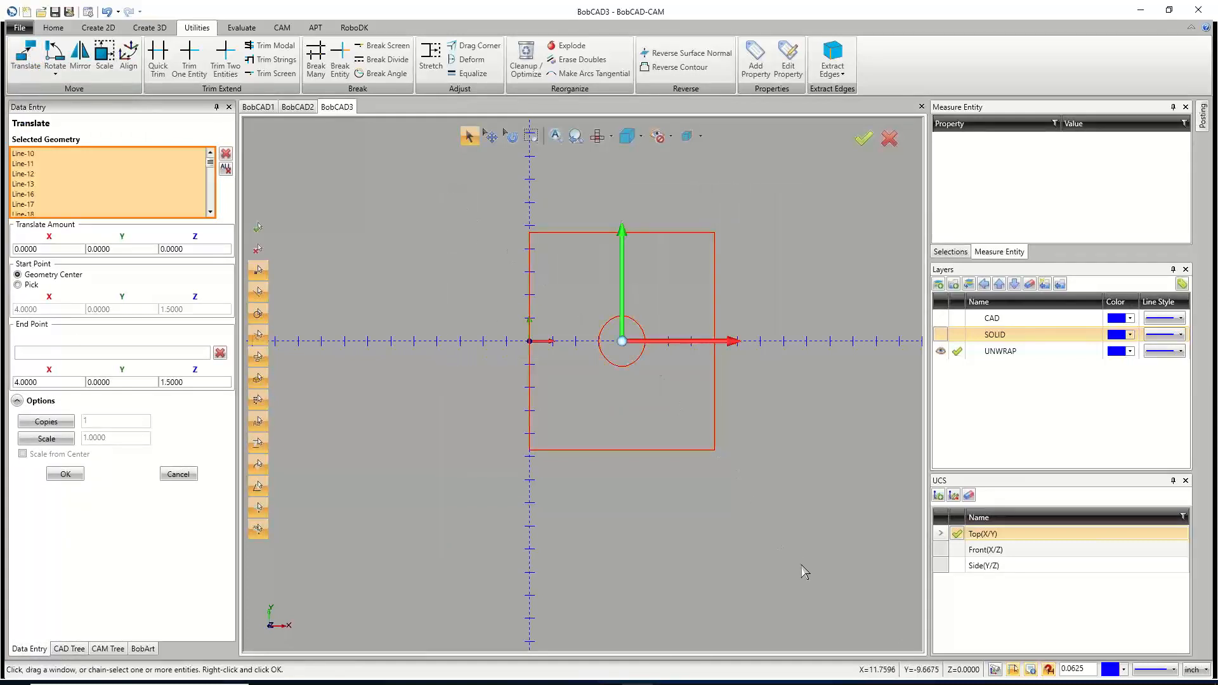
{"action": "left_click", "coordinate": [18, 285]}
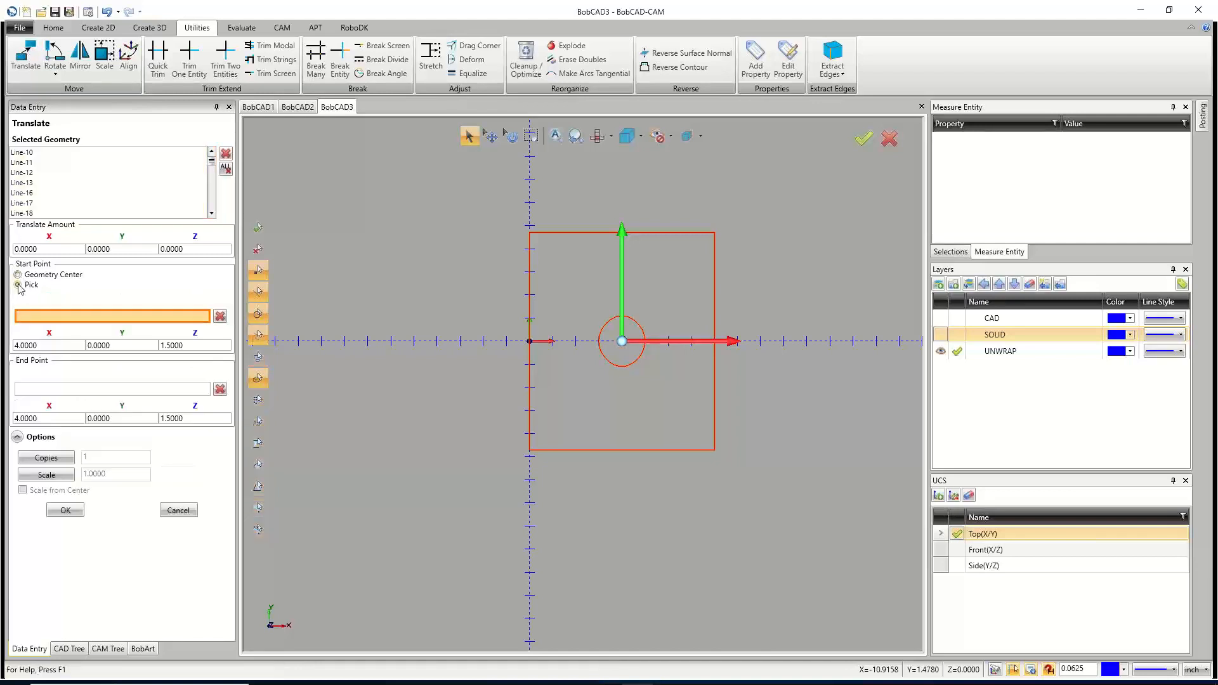
{"action": "left_click", "coordinate": [529, 451]}
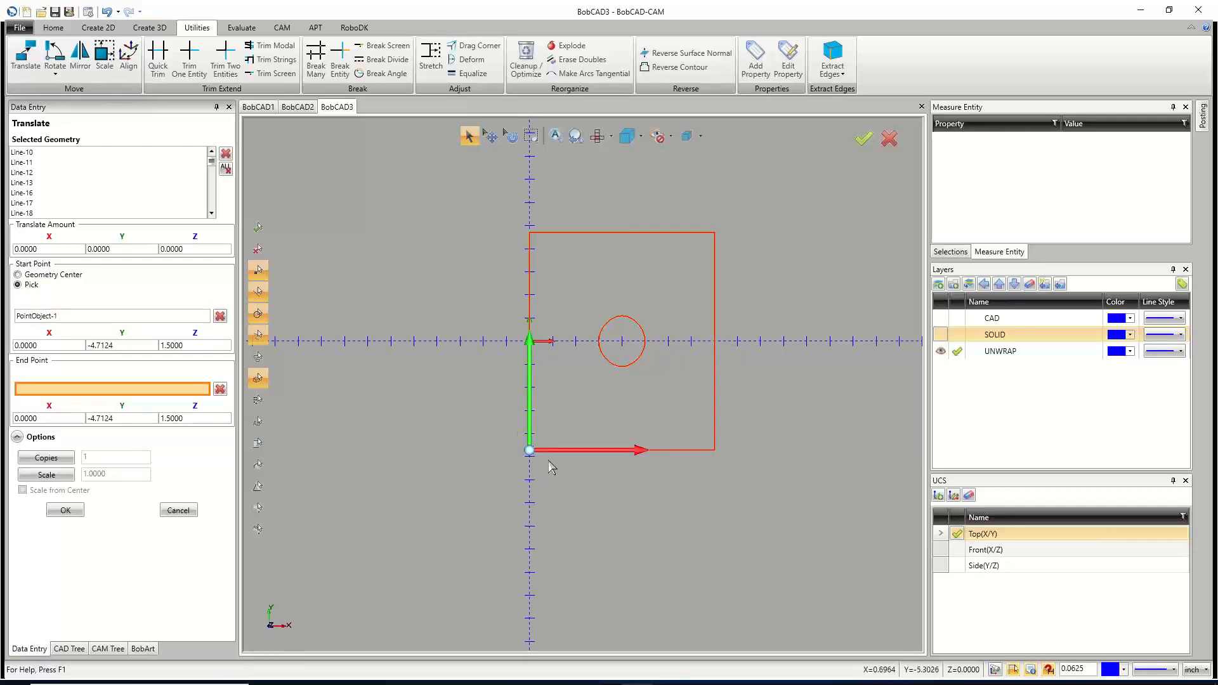
Move the selected flat geometry to the end point X 0.5, Y 0.5, Z 0 and exit the command.
{"action": "double_click", "coordinate": [26, 416]}
{"action": "key", "text": "BackSpace"}
{"action": "type", "text": ".5"}
{"action": "key", "text": "Tab"}
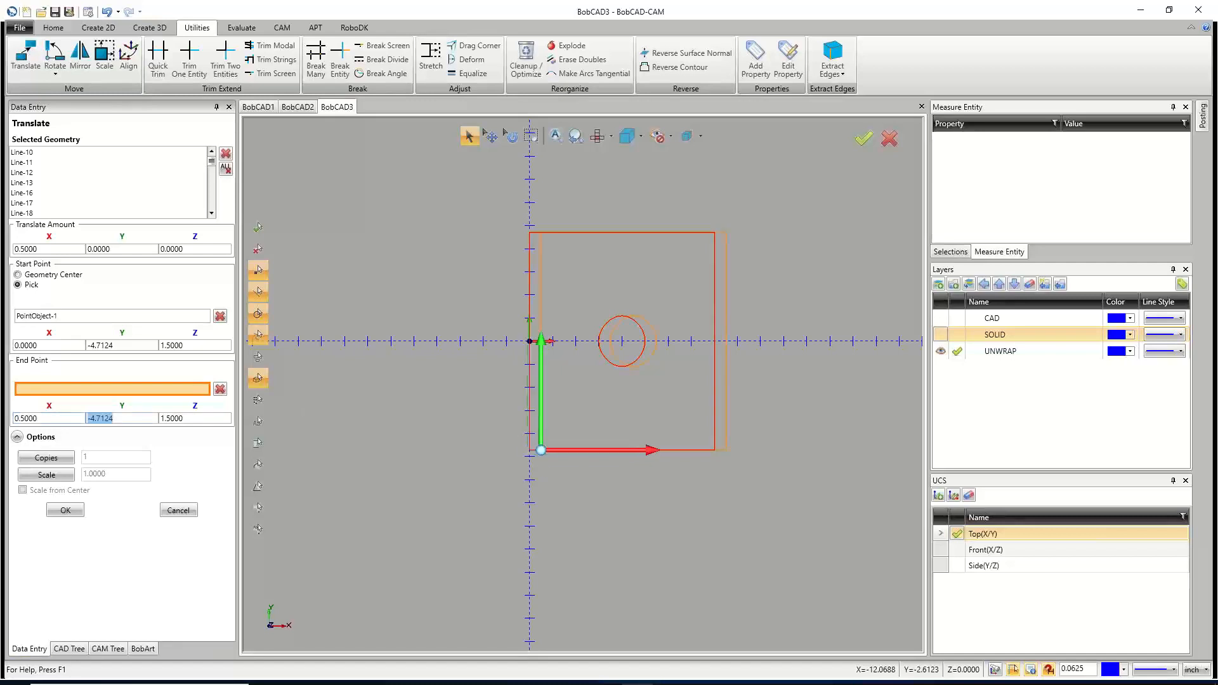
{"action": "type", "text": ".5"}
{"action": "key", "text": "Tab"}
{"action": "type", "text": "0"}
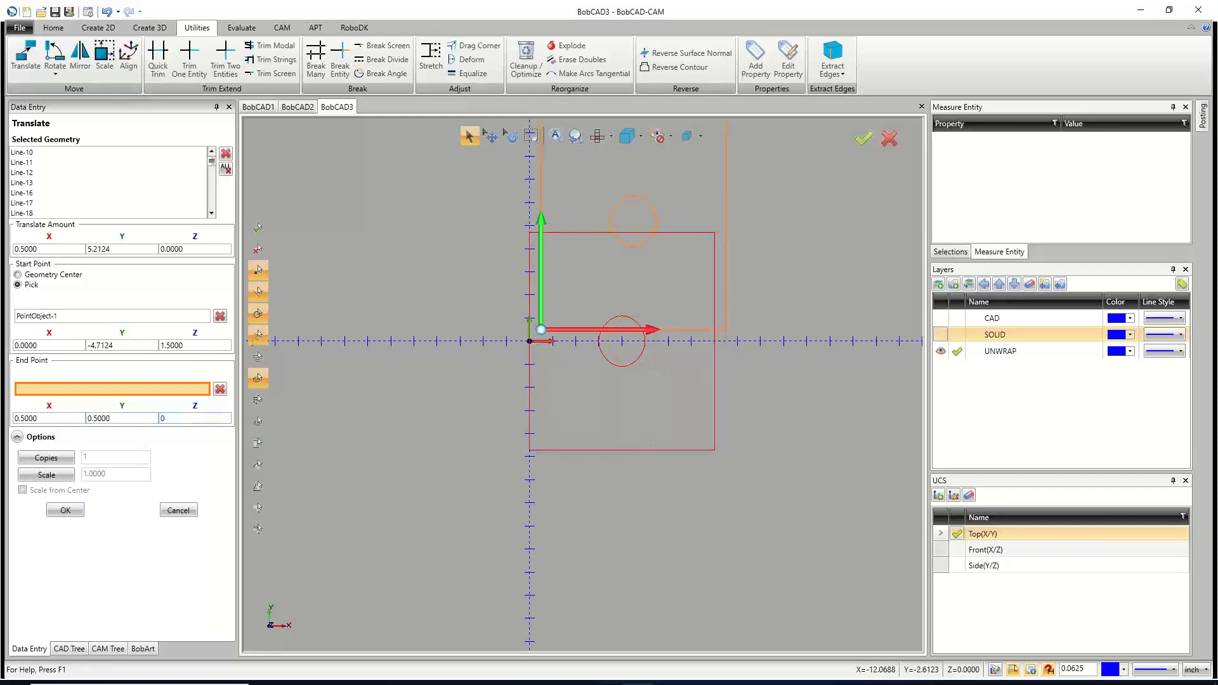
{"action": "key", "text": "Tab"}
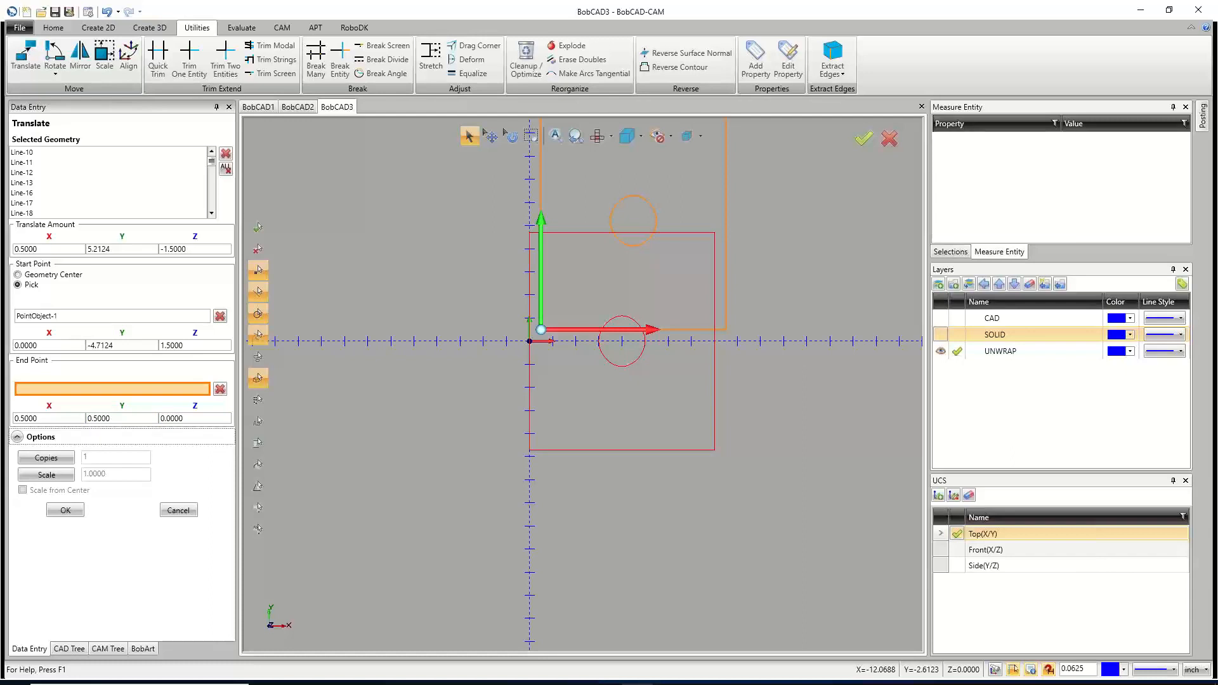
{"action": "left_click", "coordinate": [66, 510]}
{"action": "left_click", "coordinate": [178, 510]}
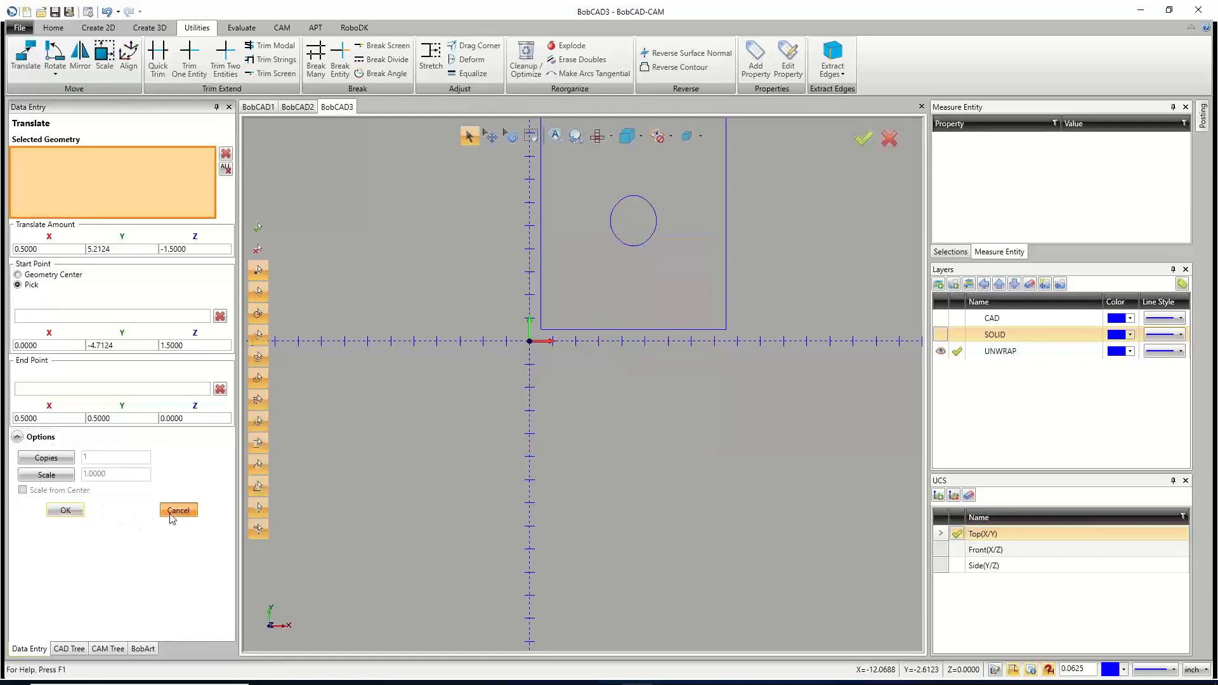
Begin a rectangle with its length and width both set to 24 inches.
{"action": "scroll", "coordinate": [523, 505], "scroll_direction": "down", "scroll_amount": 5}
{"action": "scroll", "coordinate": [600, 417], "scroll_direction": "up", "scroll_amount": 2}
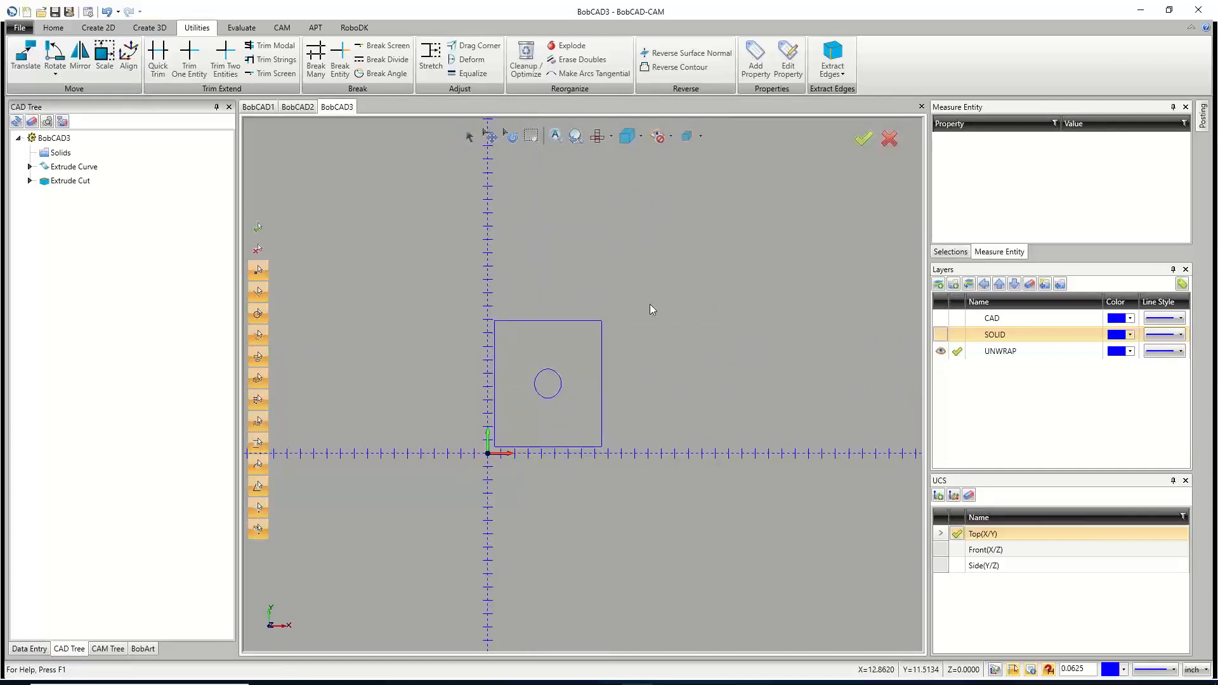
{"action": "left_click", "coordinate": [111, 29]}
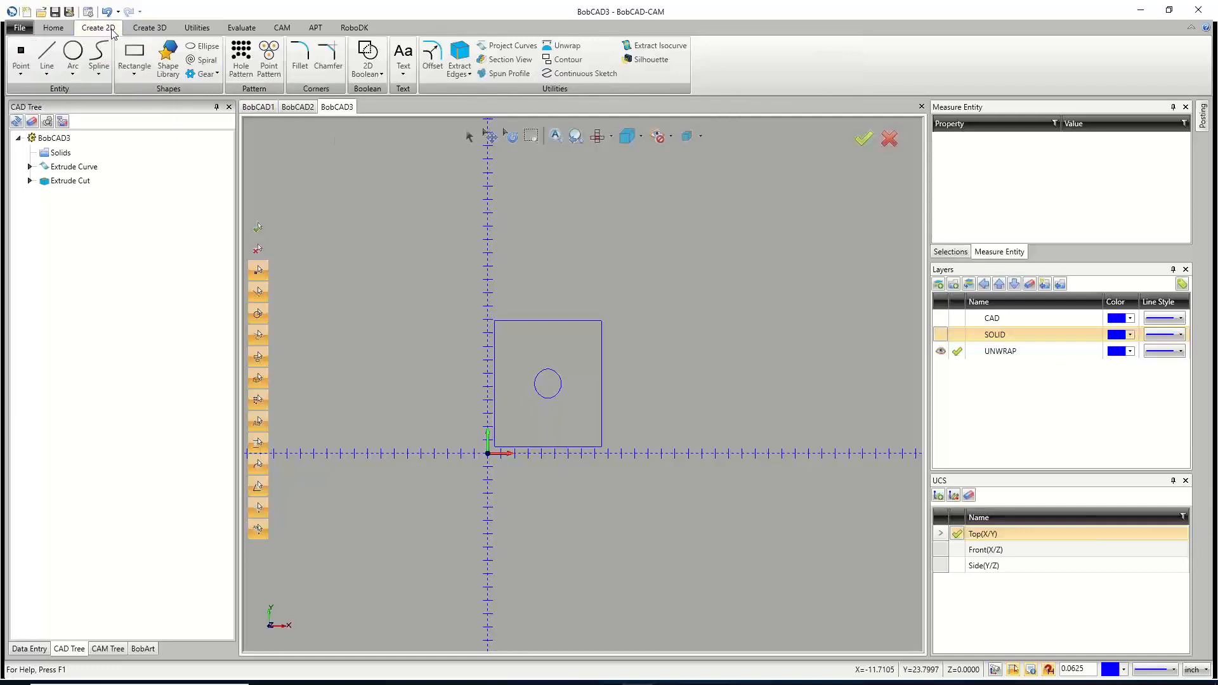
{"action": "left_click", "coordinate": [134, 56]}
{"action": "left_click", "coordinate": [136, 214]}
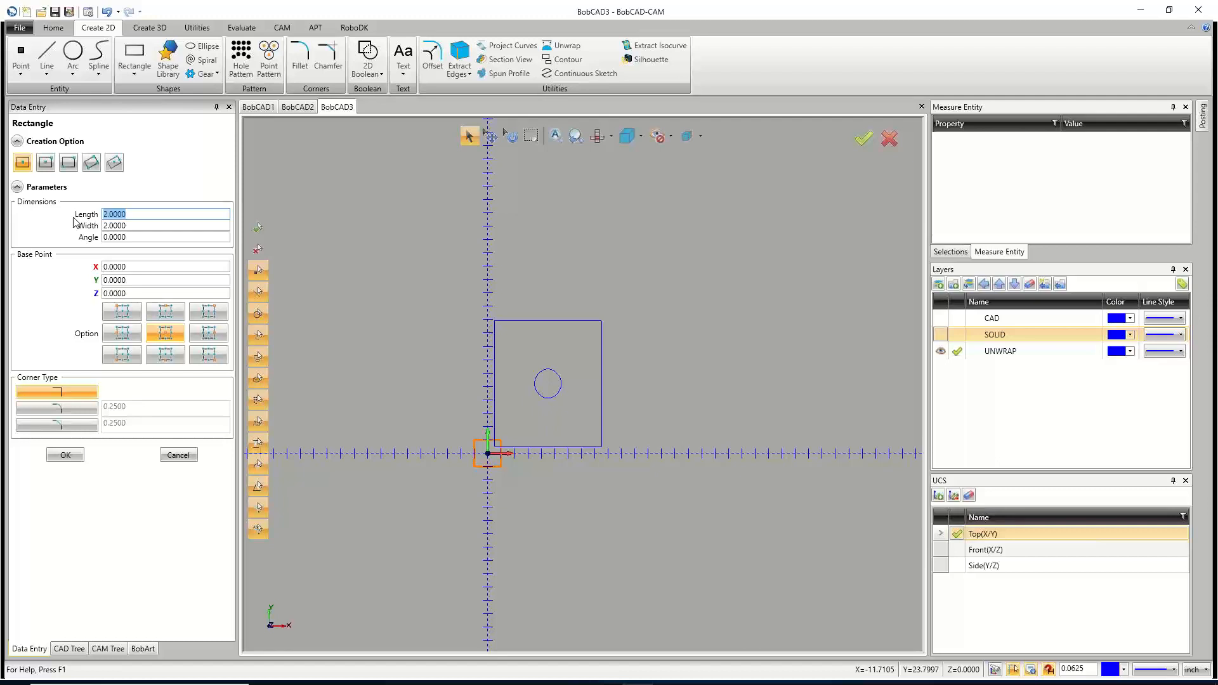
{"action": "type", "text": "24"}
{"action": "key", "text": "Tab"}
{"action": "type", "text": "24"}
{"action": "key", "text": "Tab"}
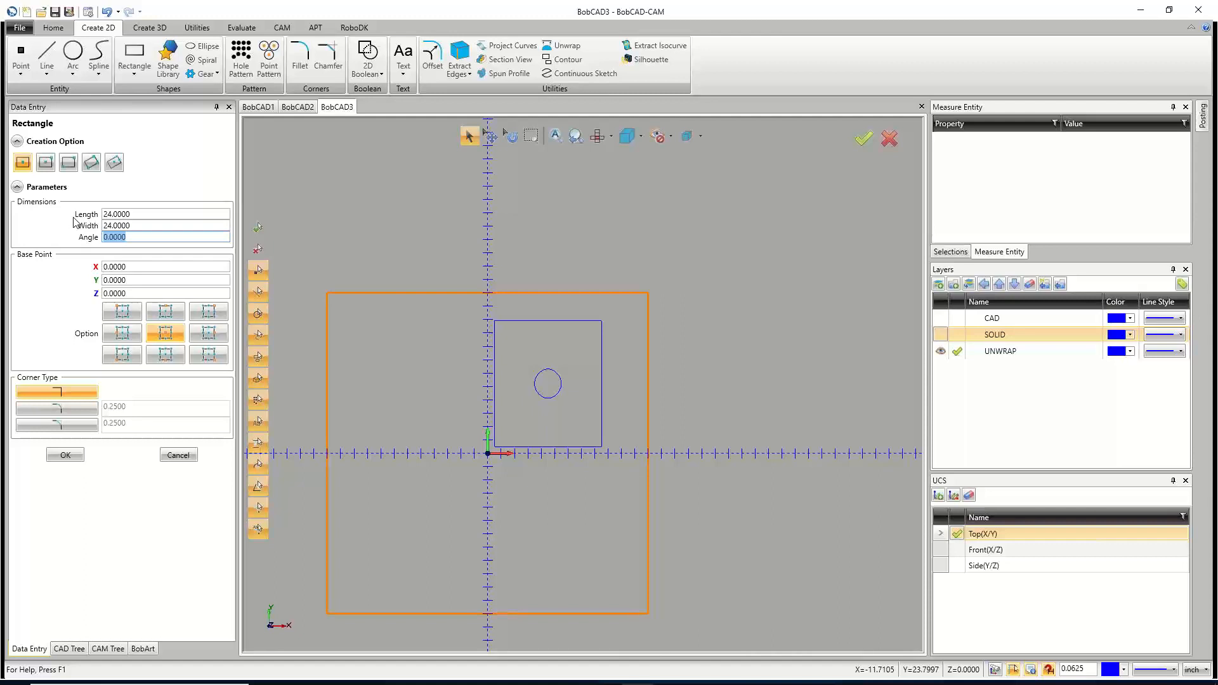
Add a new active layer named STOCK for the rectangle.
{"action": "right_click", "coordinate": [959, 389]}
{"action": "left_click", "coordinate": [931, 397]}
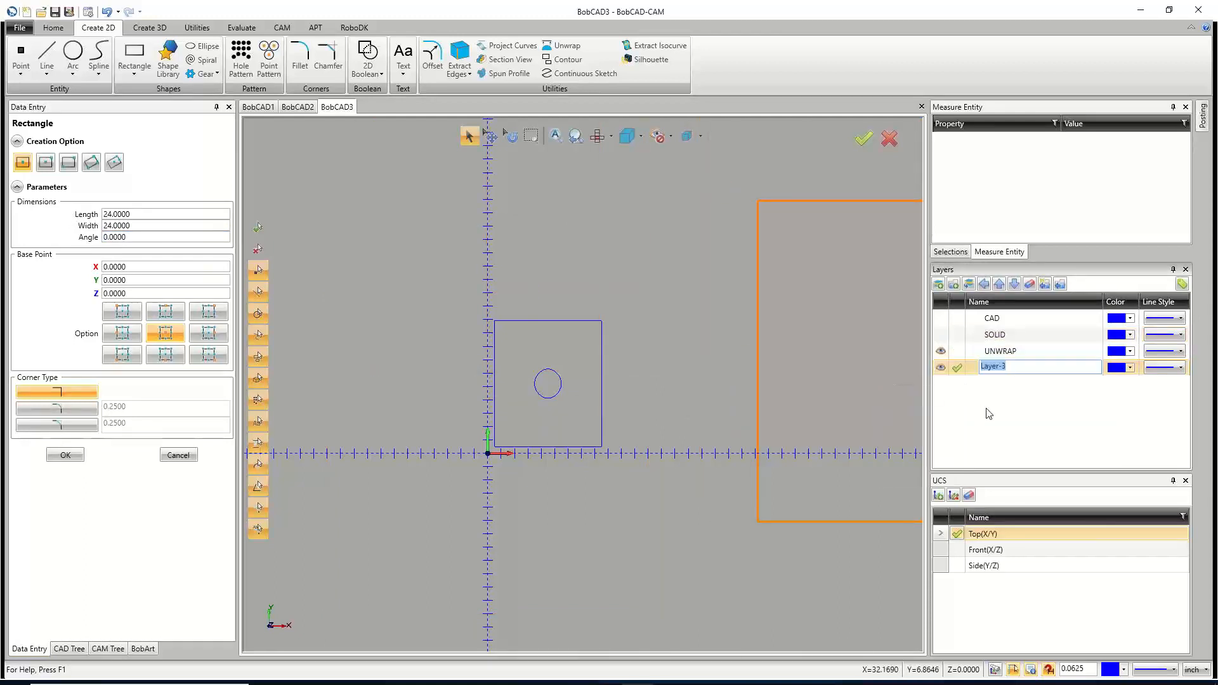
{"action": "type", "text": "STOCK"}
Anchor the 24-inch square by its lower-left corner at the origin, create it and exit the command.
{"action": "left_click", "coordinate": [157, 291]}
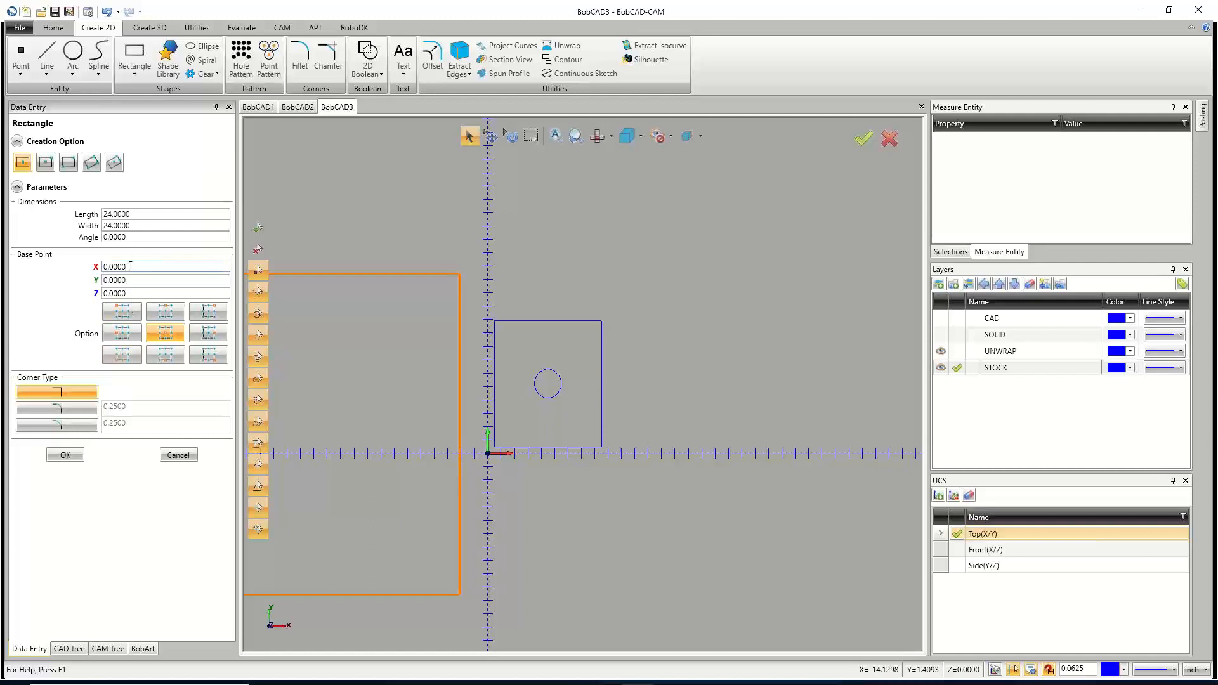
{"action": "left_click", "coordinate": [128, 357]}
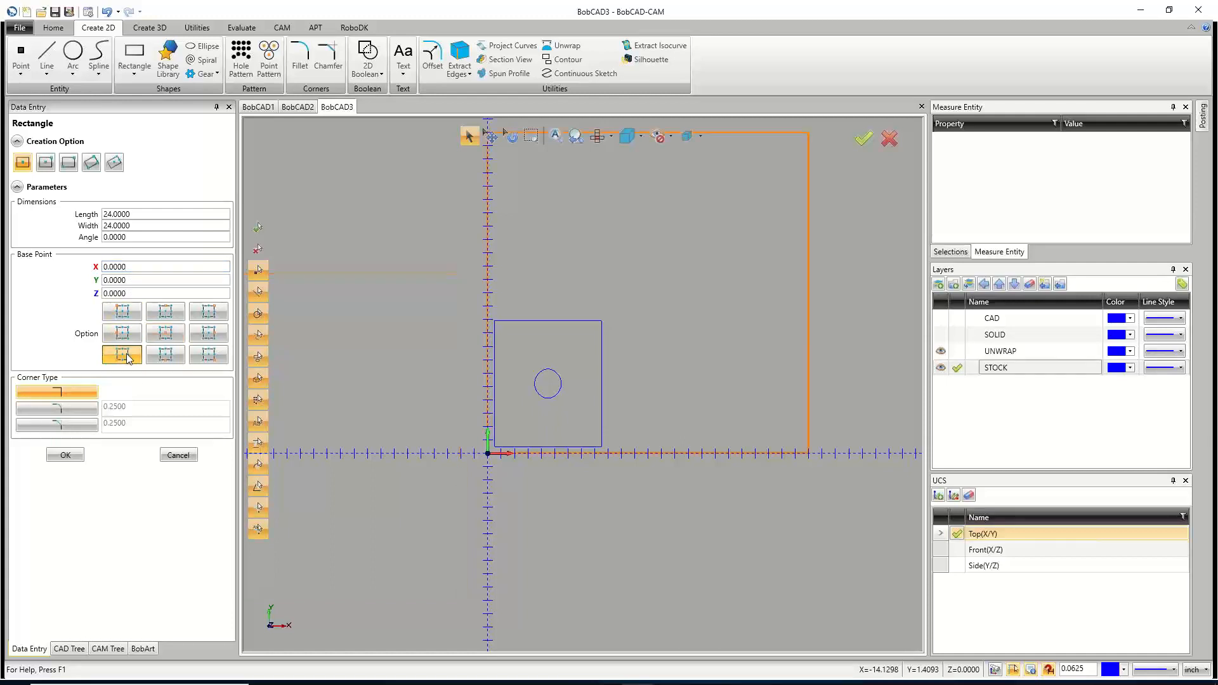
{"action": "left_click", "coordinate": [66, 455]}
{"action": "left_click", "coordinate": [179, 455]}
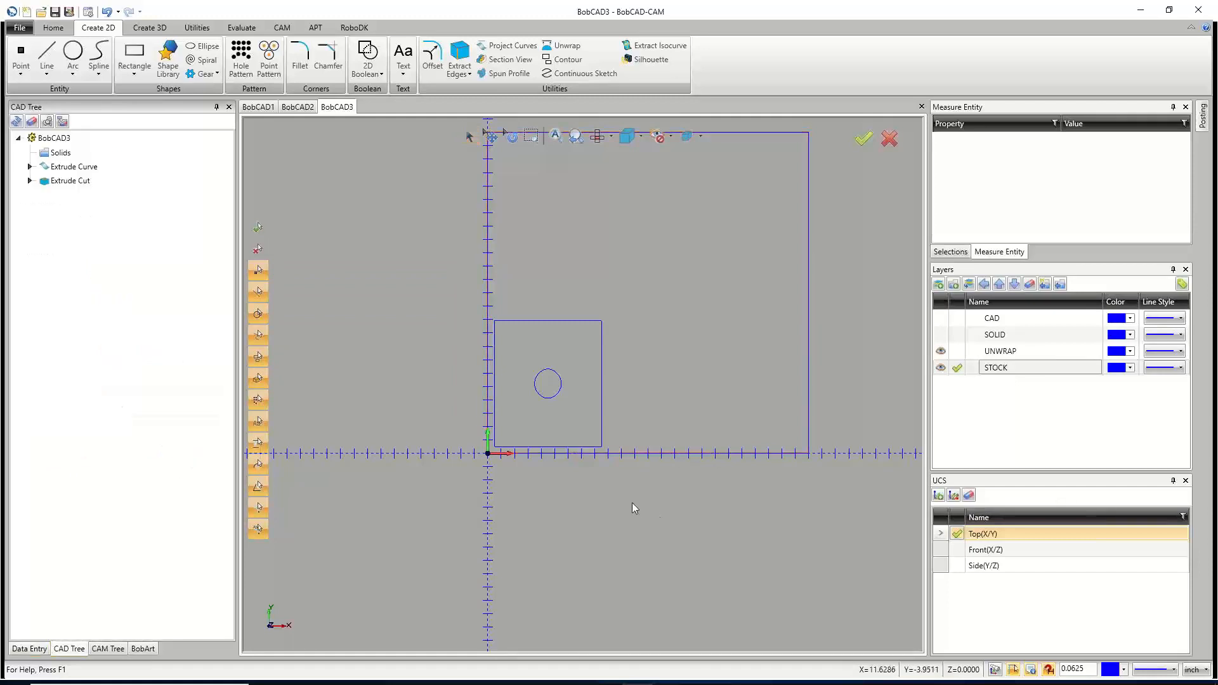
Start translating the flat part, selecting the circular hole and the chained outer outline as geometry.
{"action": "scroll", "coordinate": [632, 502], "scroll_direction": "down", "scroll_amount": 3}
{"action": "scroll", "coordinate": [721, 458], "scroll_direction": "up", "scroll_amount": 3}
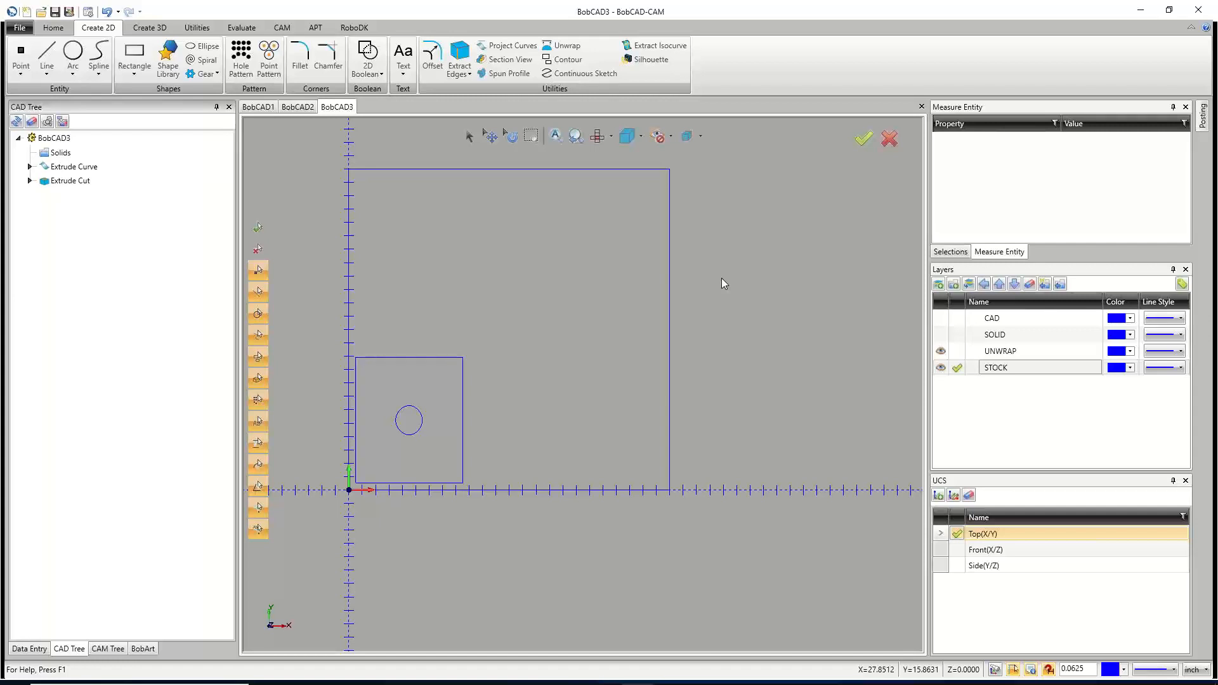
{"action": "left_click", "coordinate": [198, 28]}
{"action": "left_click", "coordinate": [25, 56]}
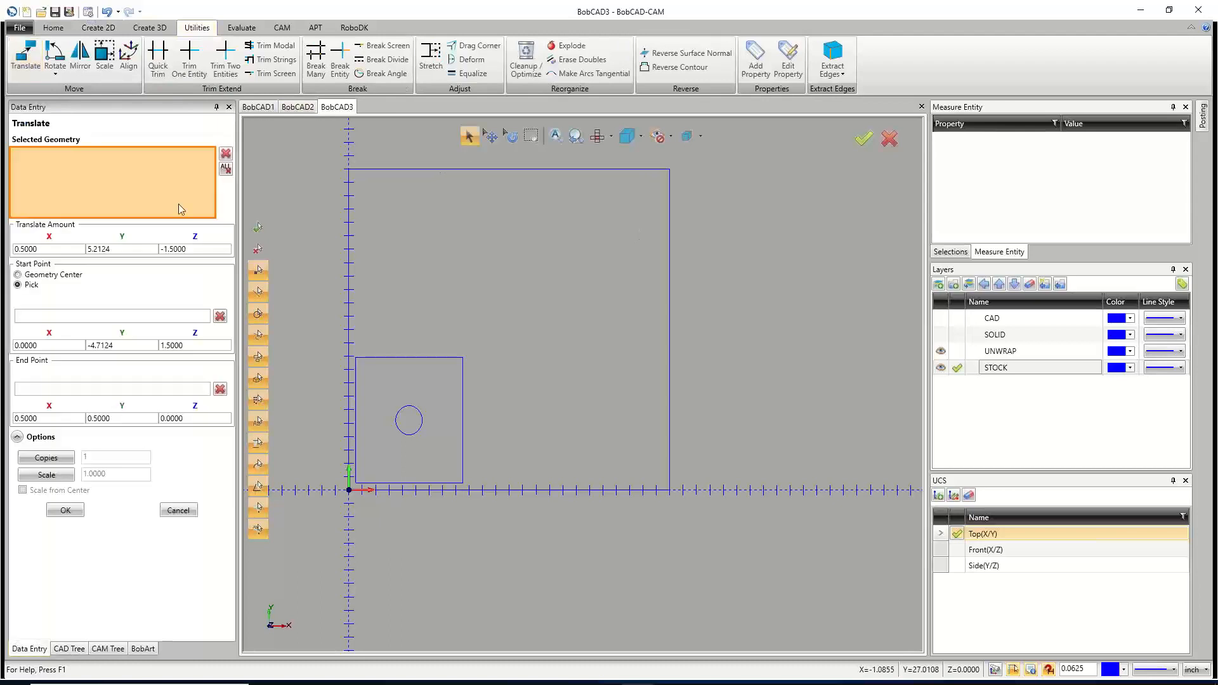
{"action": "left_click", "coordinate": [404, 434], "text": "shift"}
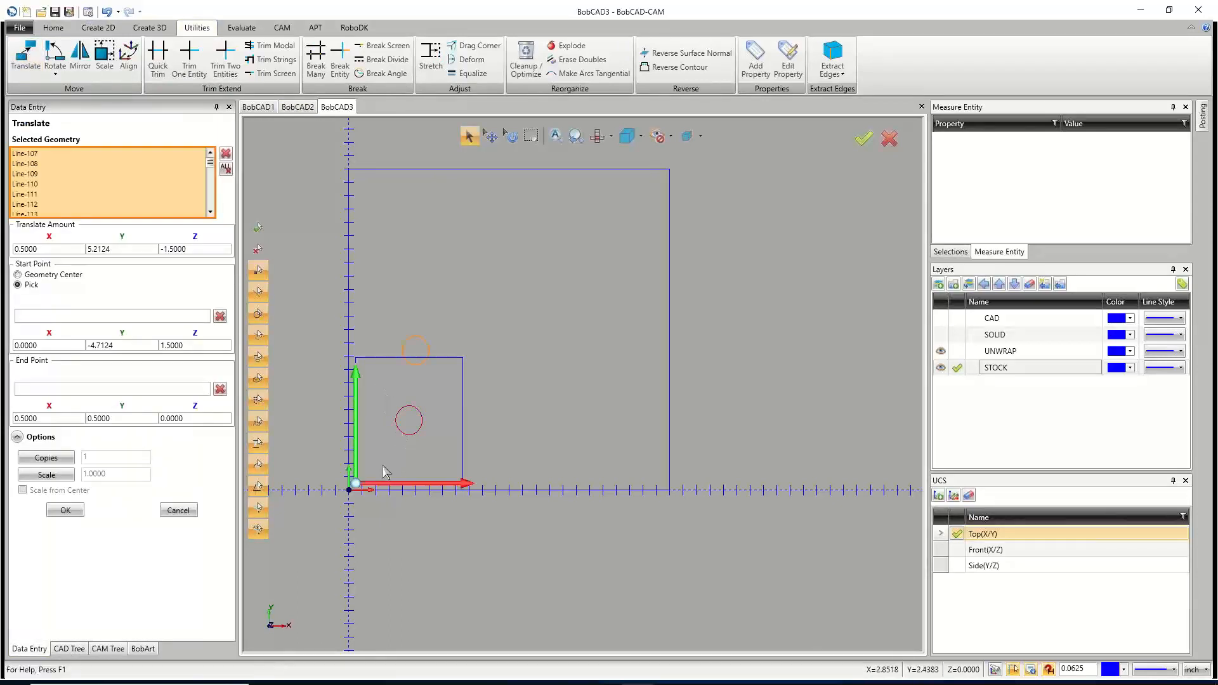
{"action": "left_click", "coordinate": [371, 359], "text": "shift"}
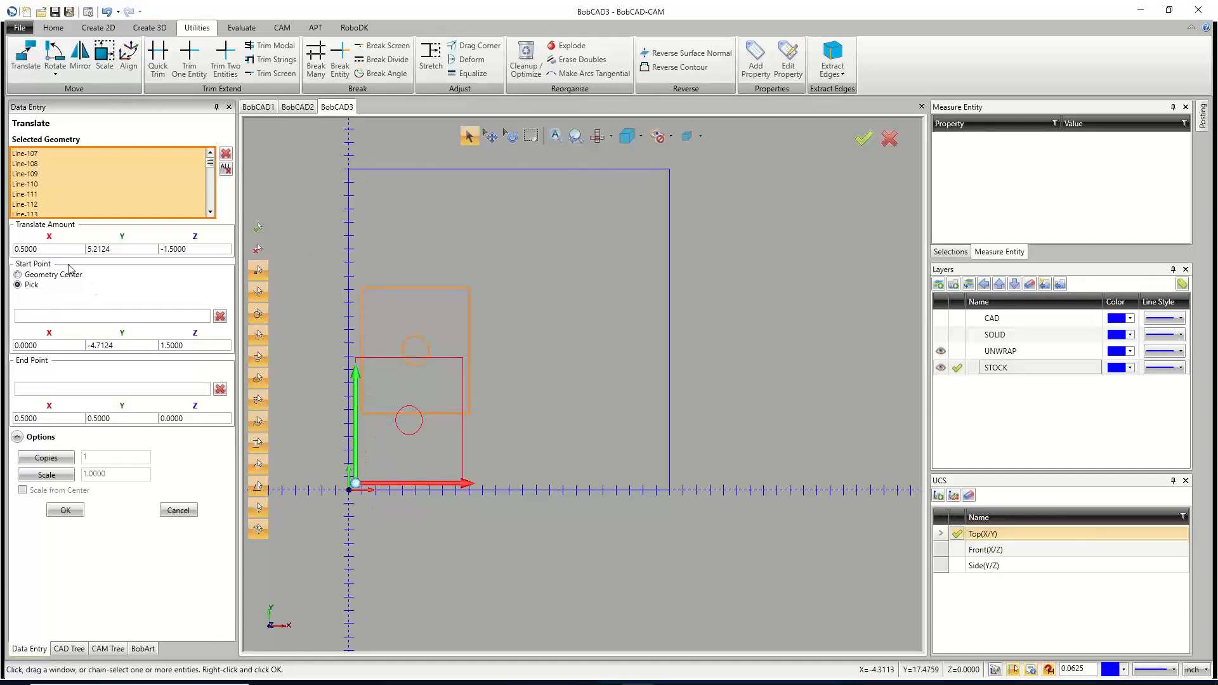
Set the translate amount to X 0, Y 10 and Z 0.
{"action": "left_click", "coordinate": [15, 249]}
{"action": "type", "text": "0"}
{"action": "key", "text": "Tab"}
{"action": "key", "text": "Tab"}
{"action": "type", "text": "0"}
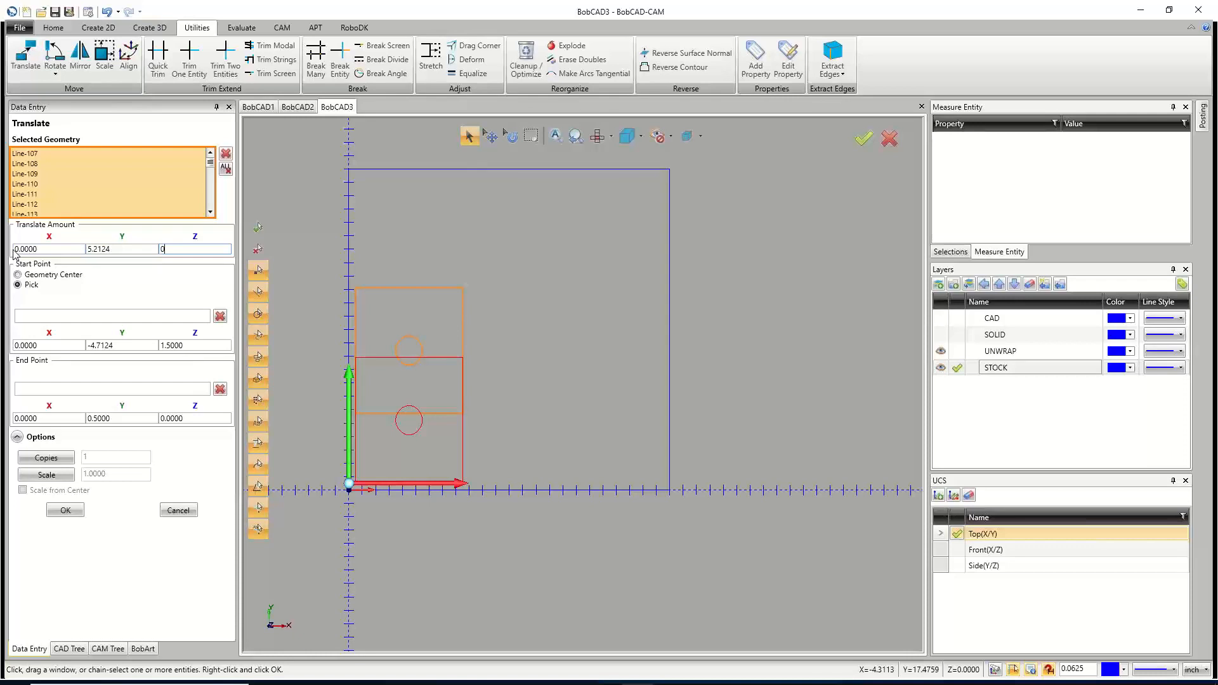
{"action": "key", "text": "shift+Tab"}
{"action": "type", "text": "10"}
{"action": "key", "text": "Tab"}
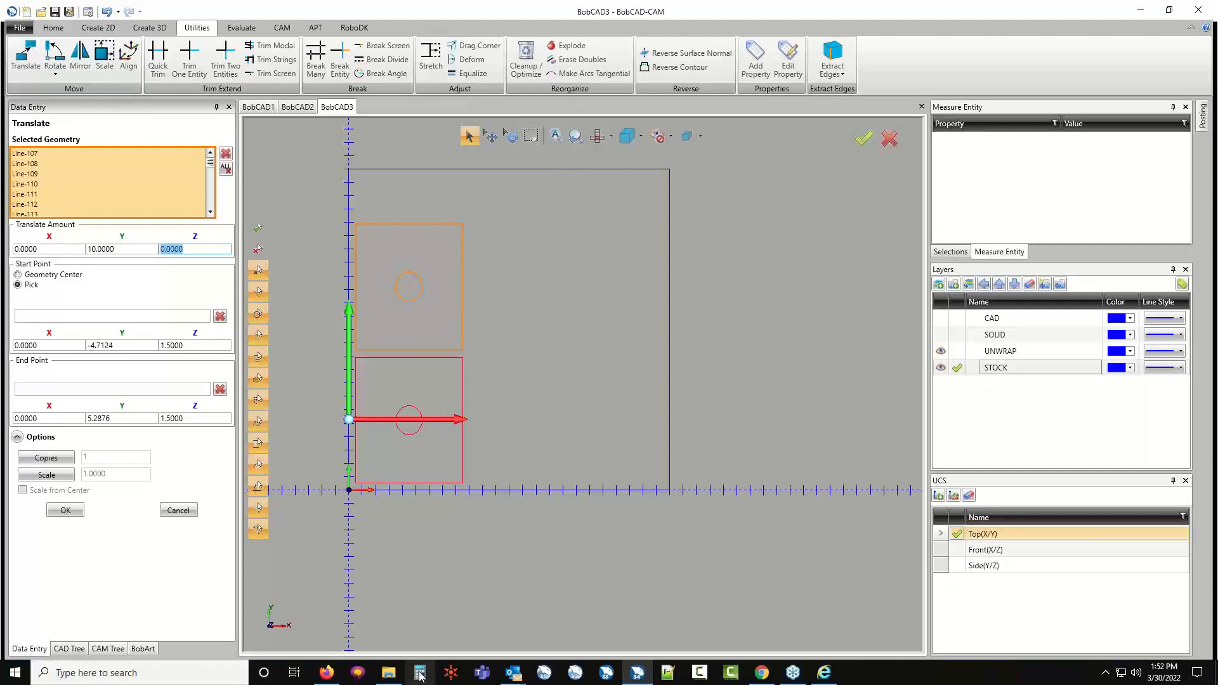
Switch to Calculator and multiply 3 by 3.1459 to check the height of the flat part.
{"action": "left_click", "coordinate": [419, 676]}
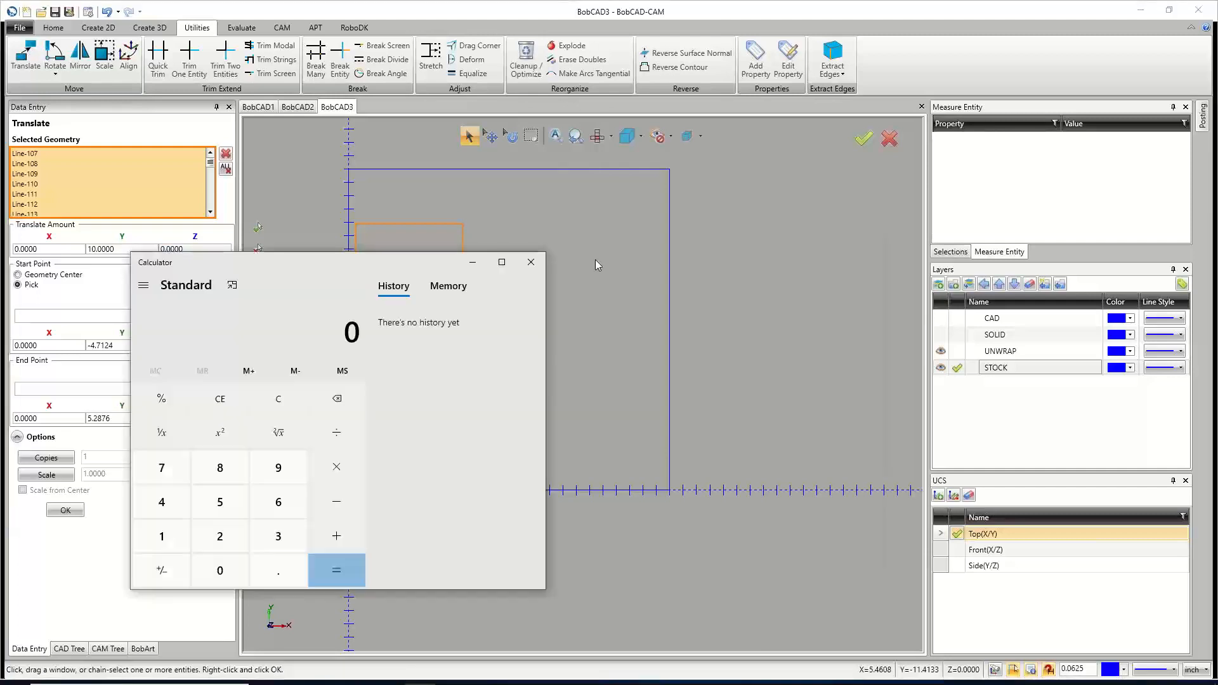
{"action": "left_click_drag", "start_coordinate": [380, 264], "coordinate": [850, 174]}
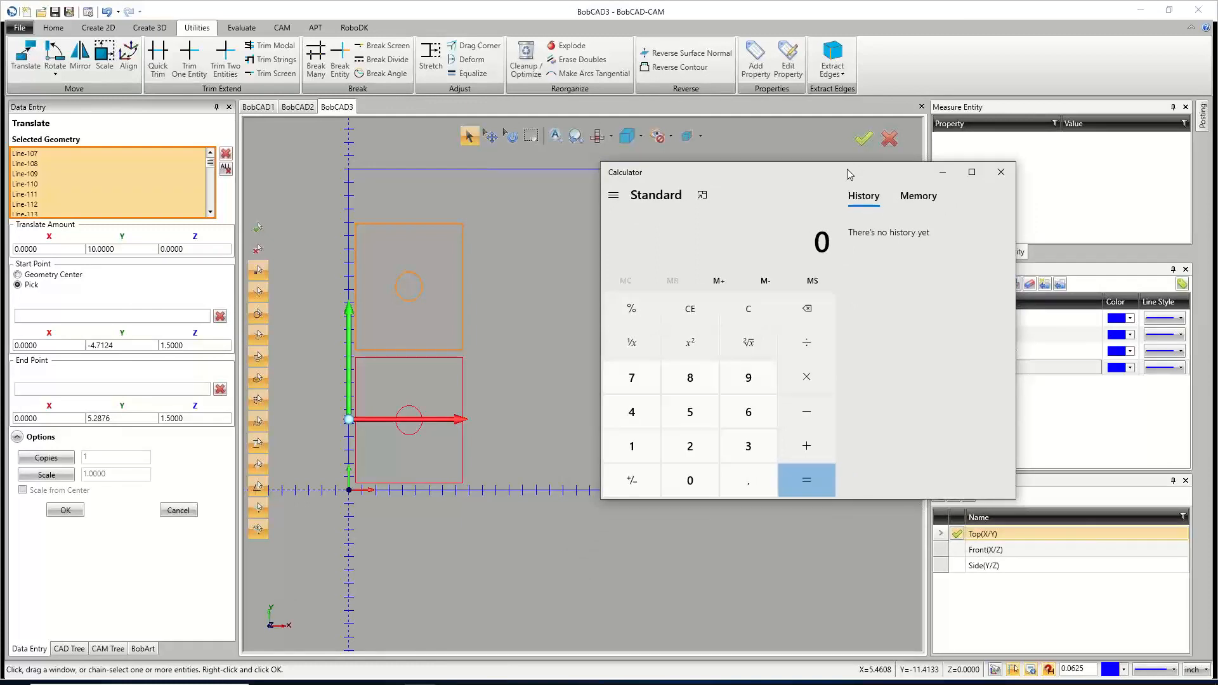
{"action": "type", "text": "3.1459"}
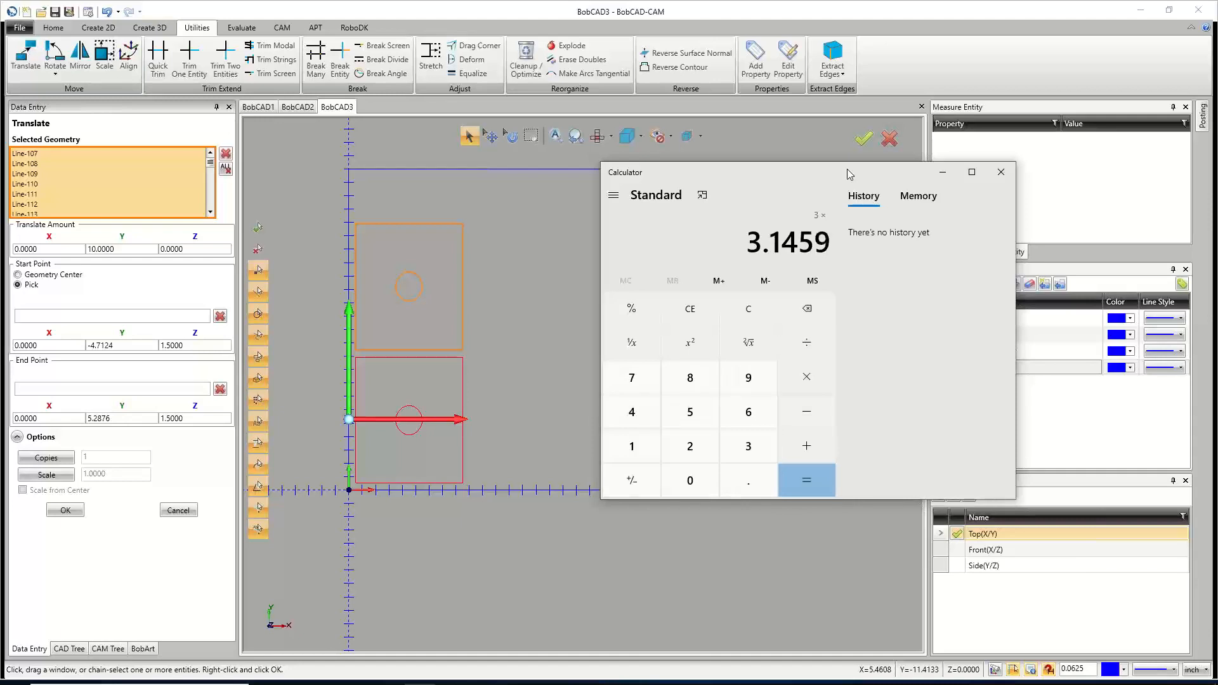
{"action": "key", "text": "Return"}
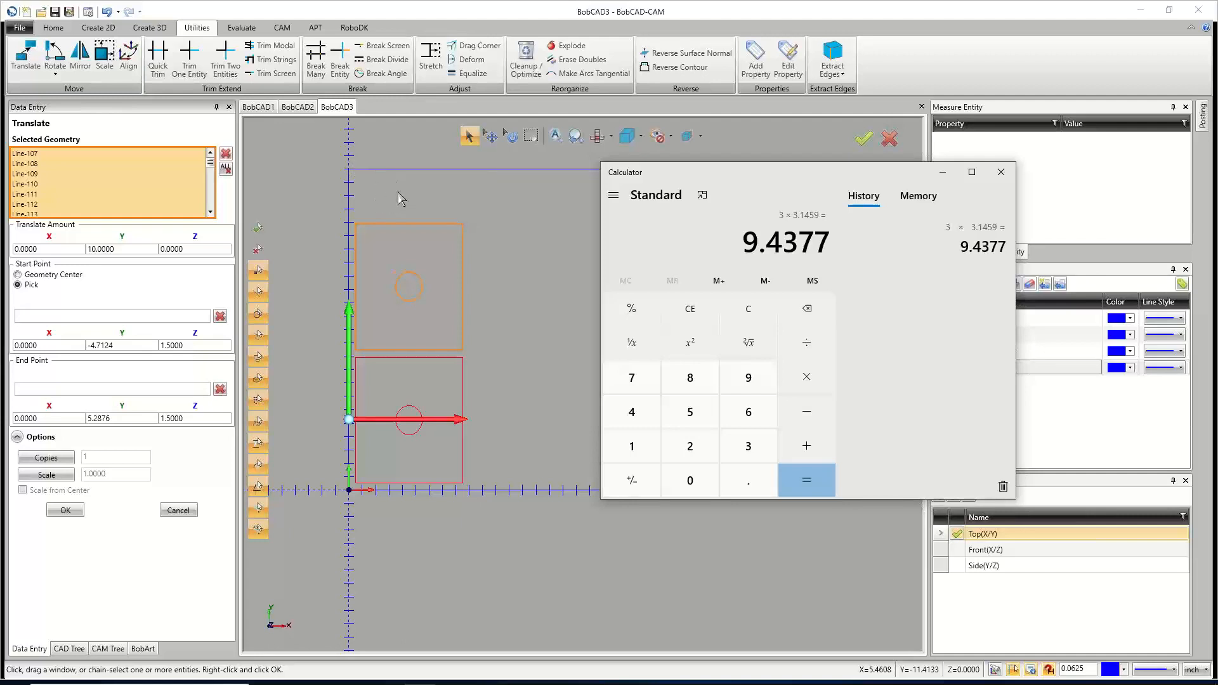
Change the Y translate amount to 10.5 and create one copy of the flat part above the original.
{"action": "left_click", "coordinate": [126, 248]}
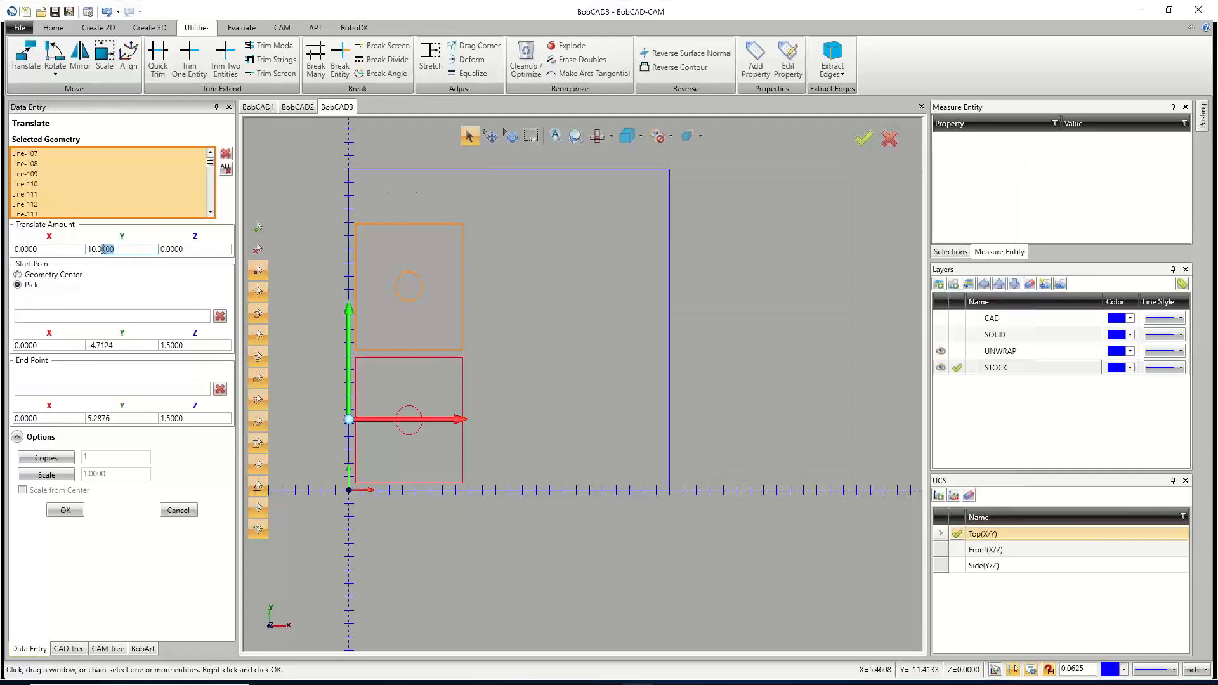
{"action": "left_click_drag", "start_coordinate": [126, 248], "coordinate": [98, 250]}
{"action": "type", "text": "5"}
{"action": "key", "text": "Tab"}
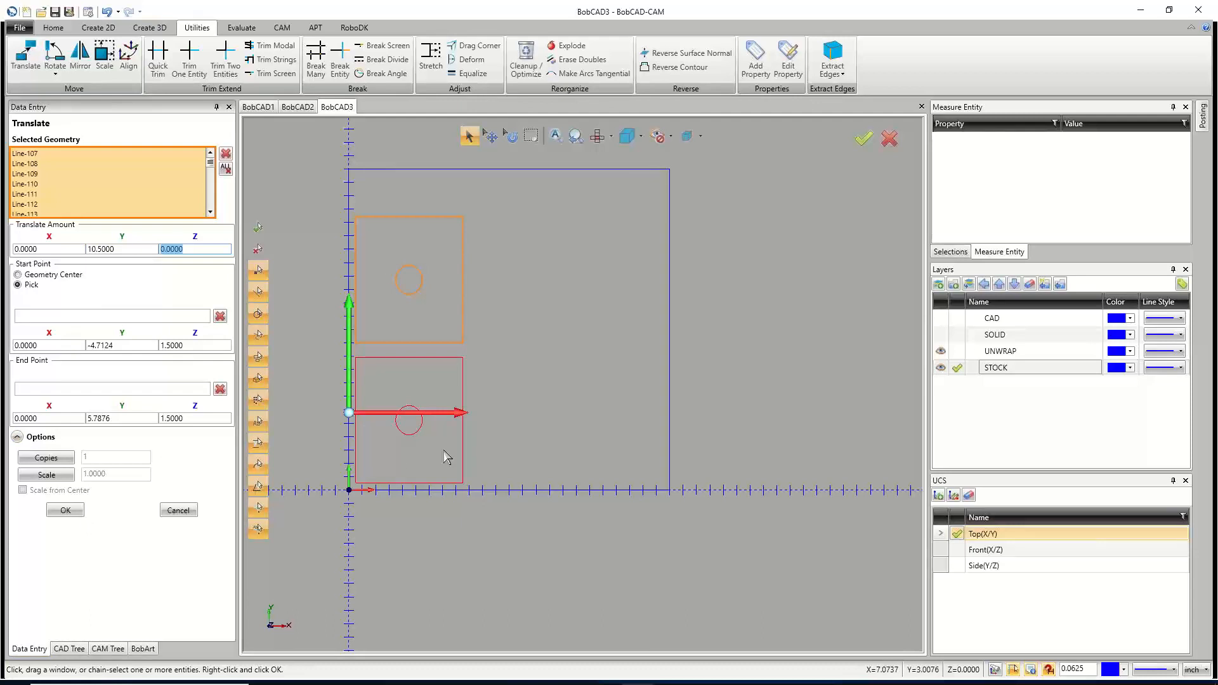
{"action": "left_click", "coordinate": [47, 458]}
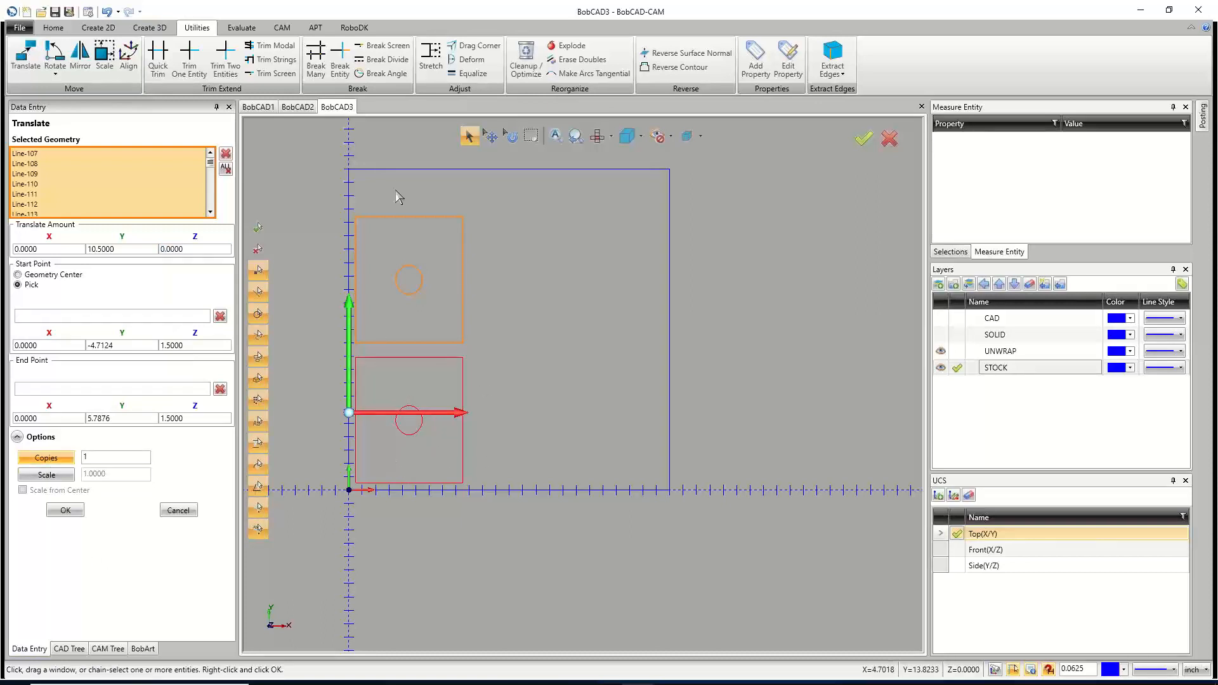
{"action": "left_click", "coordinate": [66, 510]}
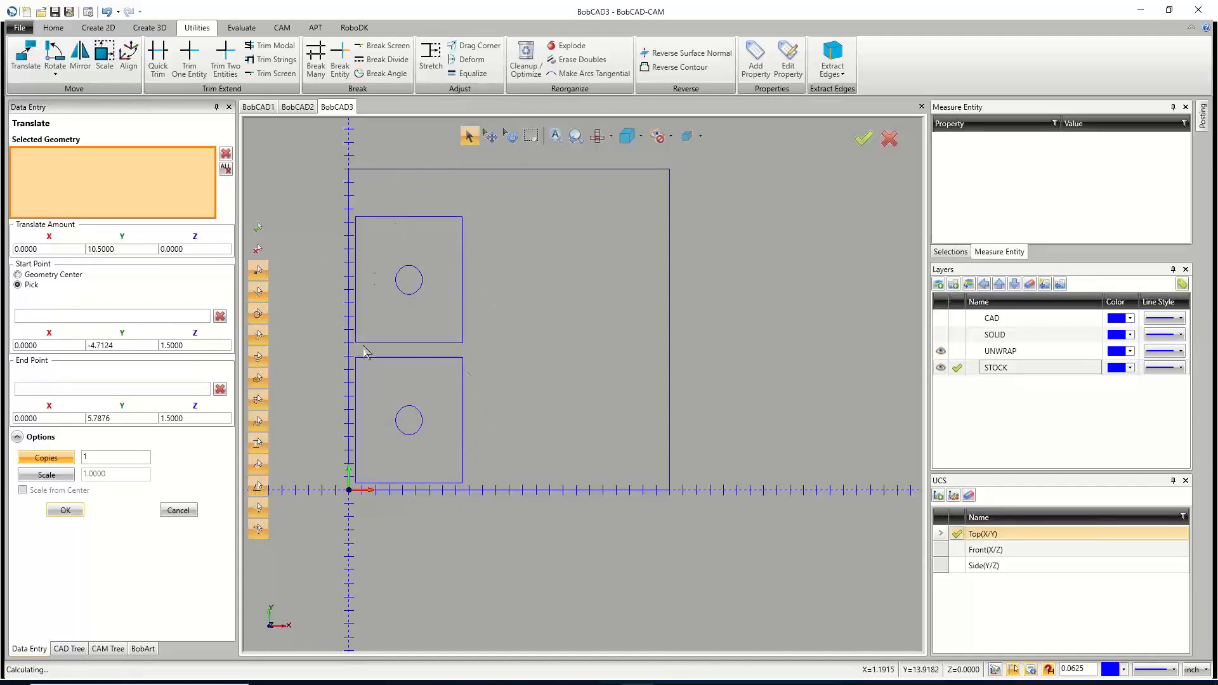
Measure the vertical and horizontal outer edges of the upper flat part and compare the height with the calculated product.
{"action": "left_click", "coordinate": [242, 27]}
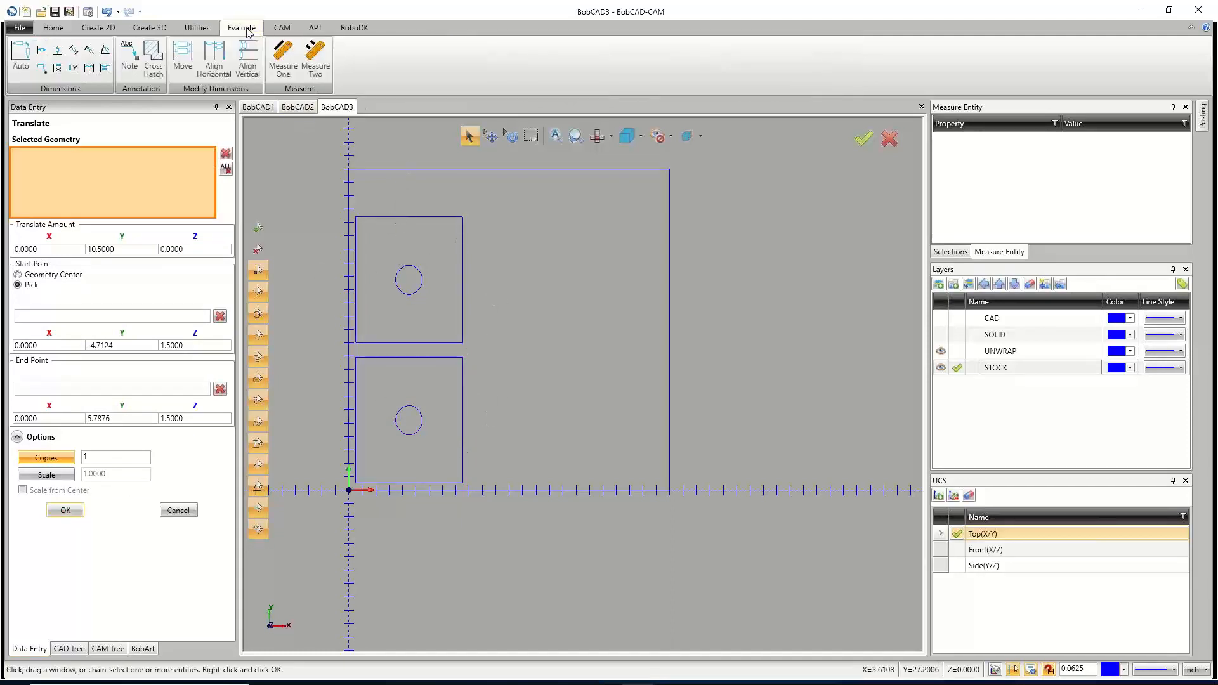
{"action": "left_click", "coordinate": [284, 63]}
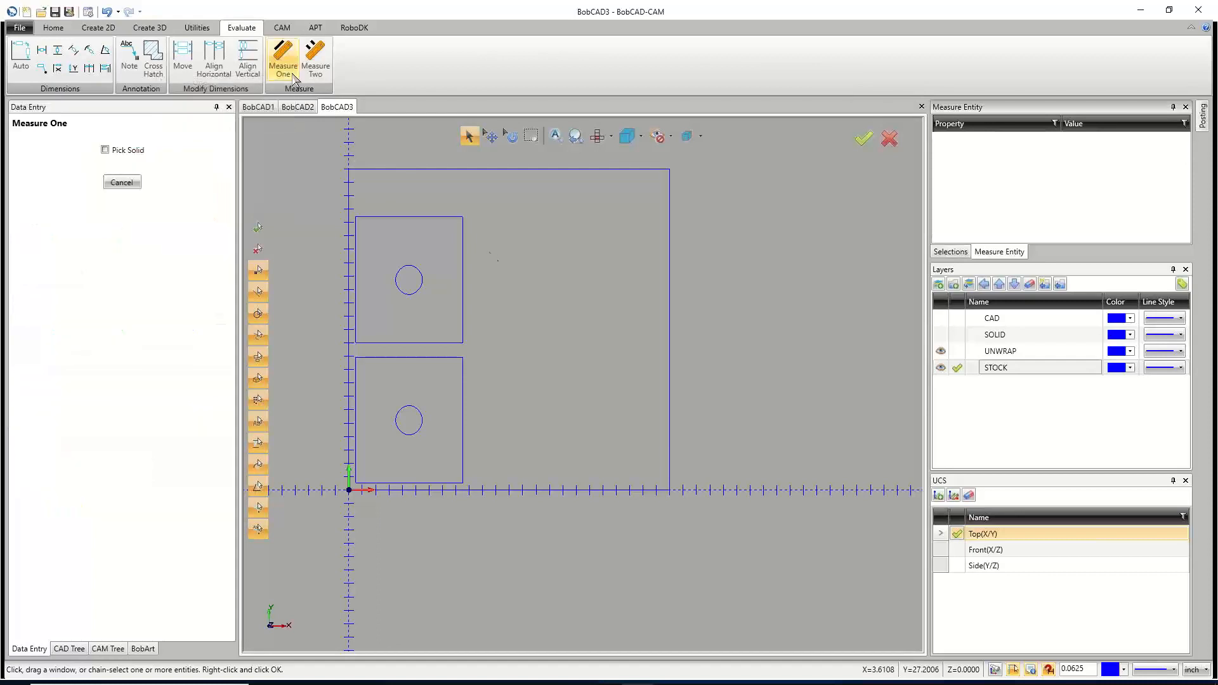
{"action": "left_click", "coordinate": [463, 272]}
{"action": "scroll", "coordinate": [1072, 227], "scroll_direction": "down", "scroll_amount": 2}
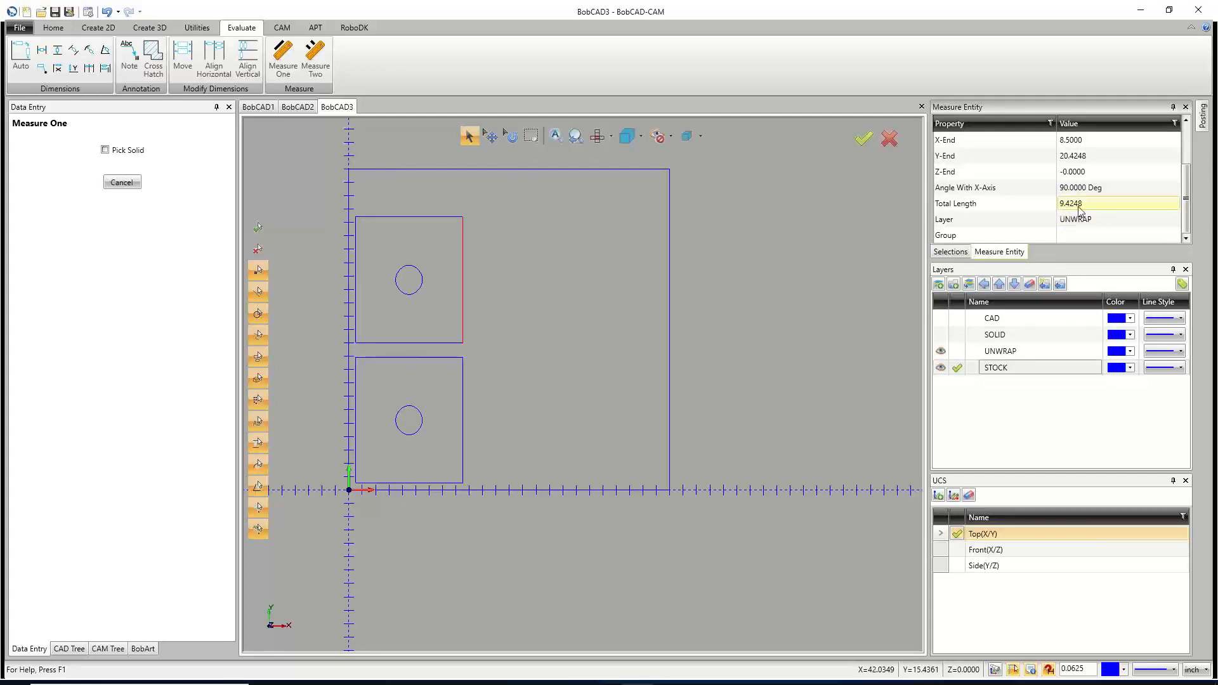
{"action": "mouse_move", "coordinate": [691, 684]}
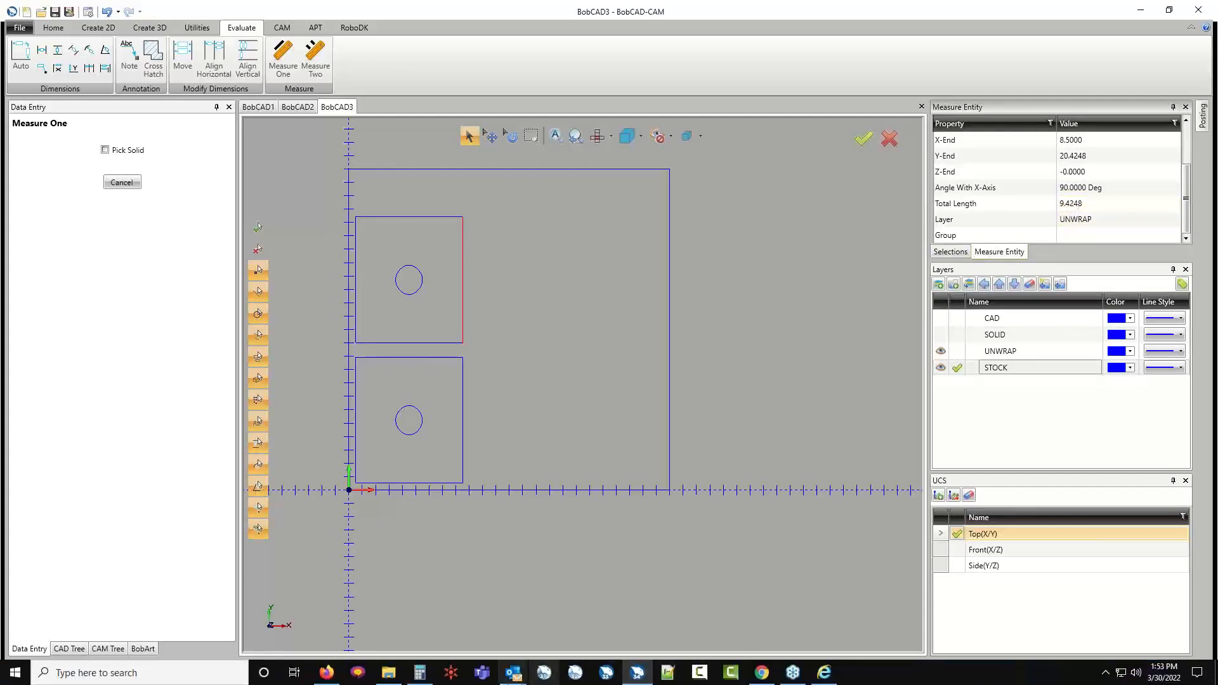
{"action": "left_click", "coordinate": [419, 672]}
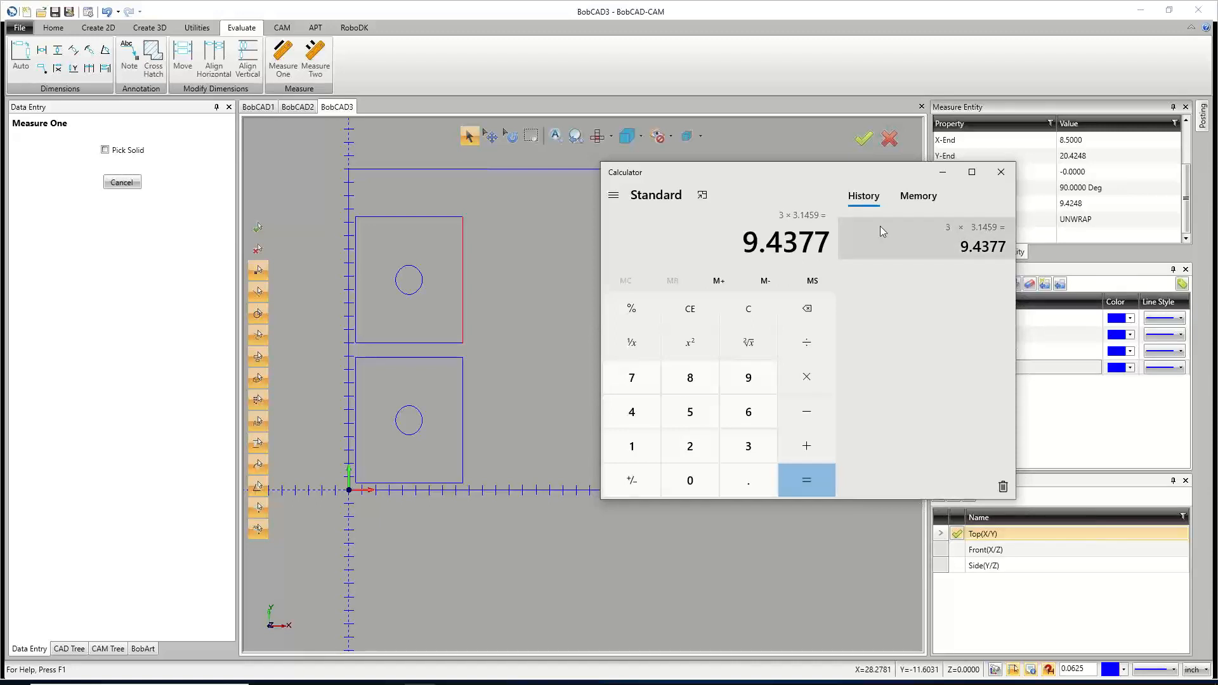
{"action": "left_click_drag", "start_coordinate": [862, 180], "coordinate": [904, 536]}
{"action": "left_click", "coordinate": [391, 217]}
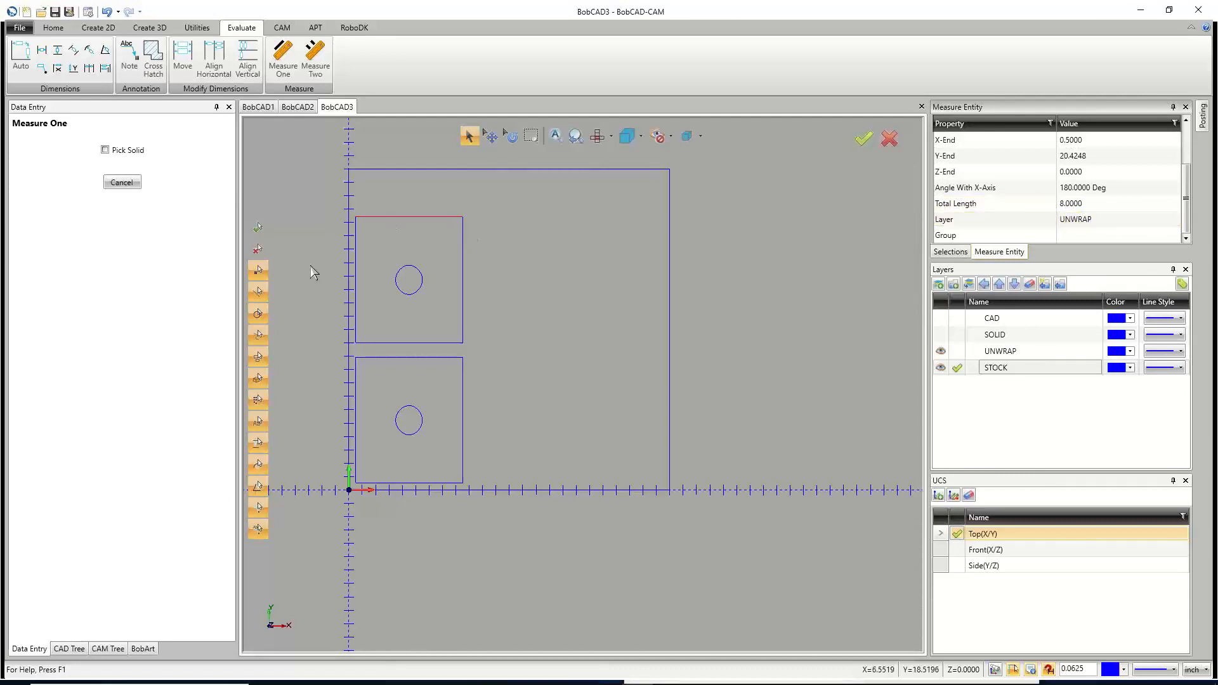
{"action": "left_click", "coordinate": [383, 218]}
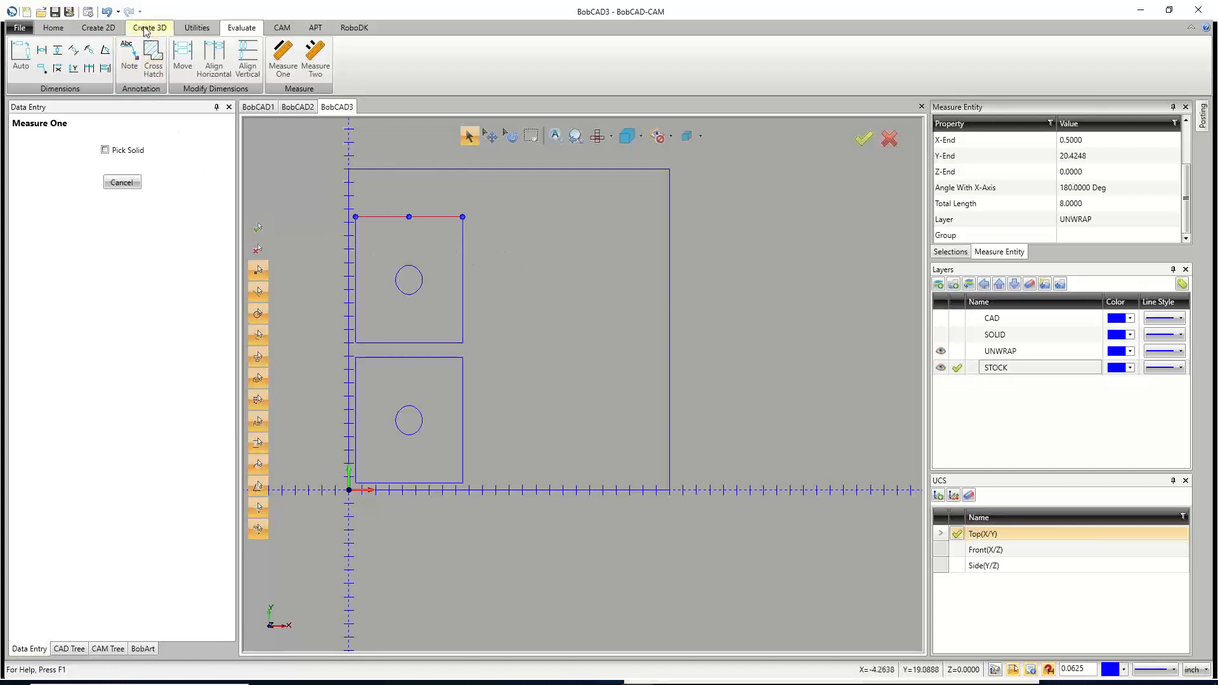
Begin translating both flat parts and their holes by X 8.5, Y 0 and Z 0.
{"action": "left_click", "coordinate": [194, 29]}
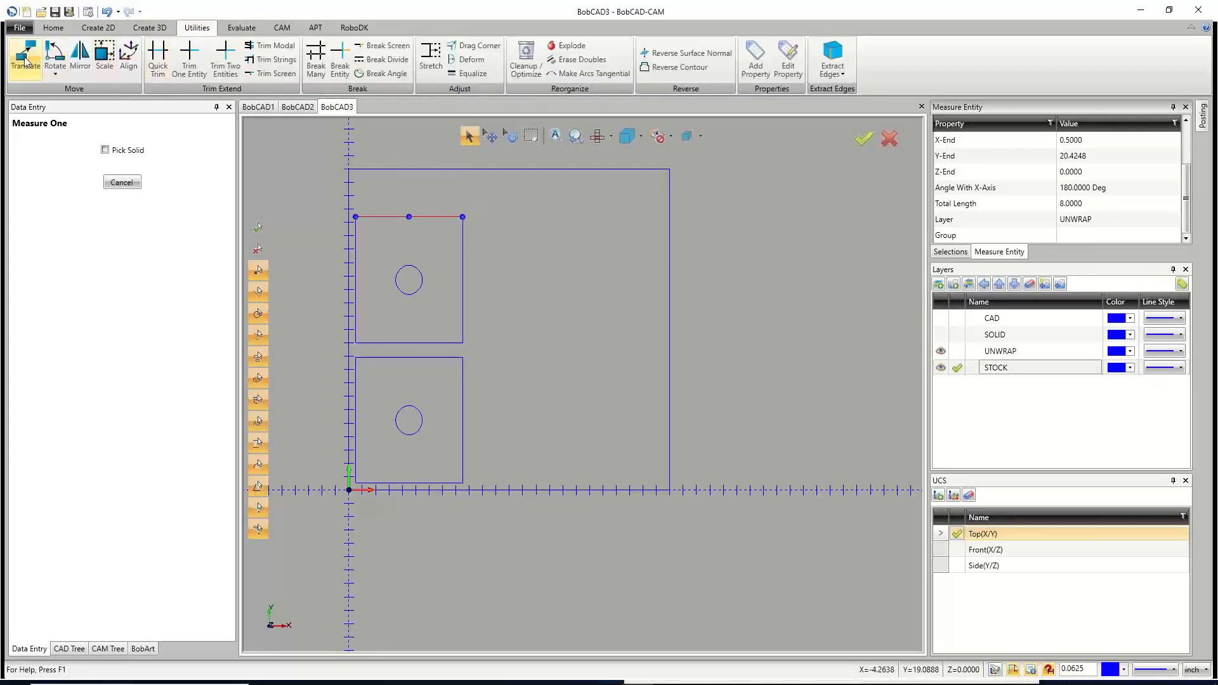
{"action": "left_click", "coordinate": [25, 56]}
{"action": "left_click", "coordinate": [54, 250]}
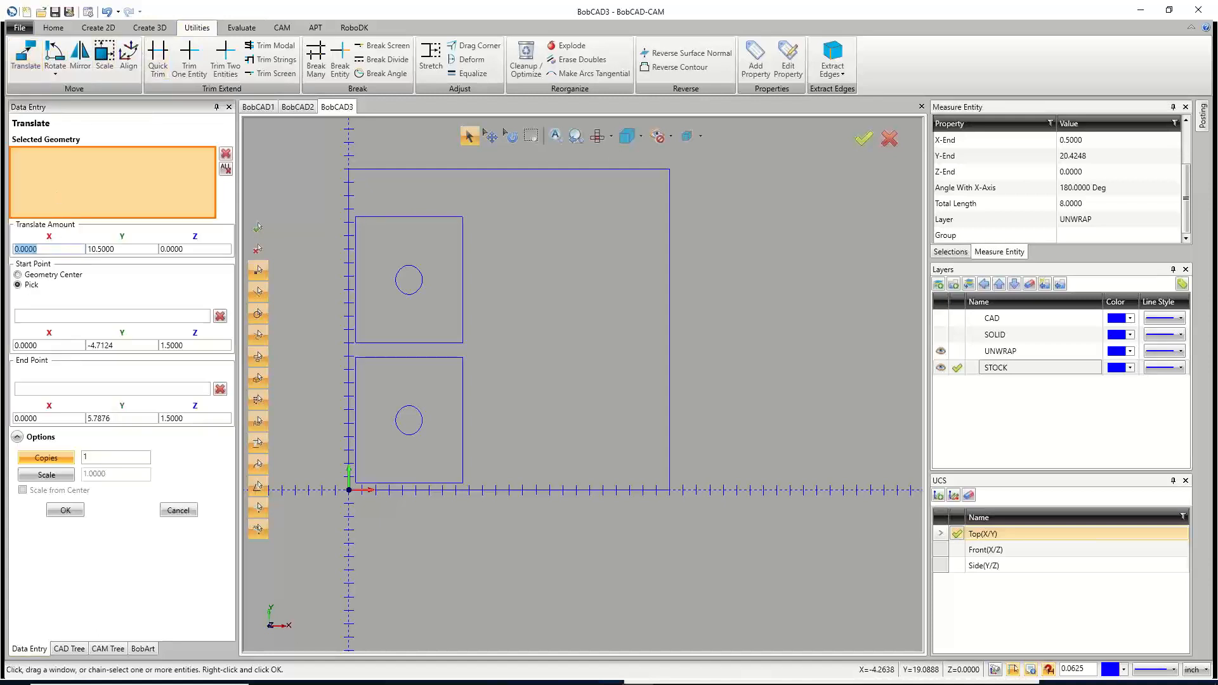
{"action": "type", "text": "8.5"}
{"action": "key", "text": "Tab"}
{"action": "type", "text": "0"}
{"action": "key", "text": "Tab"}
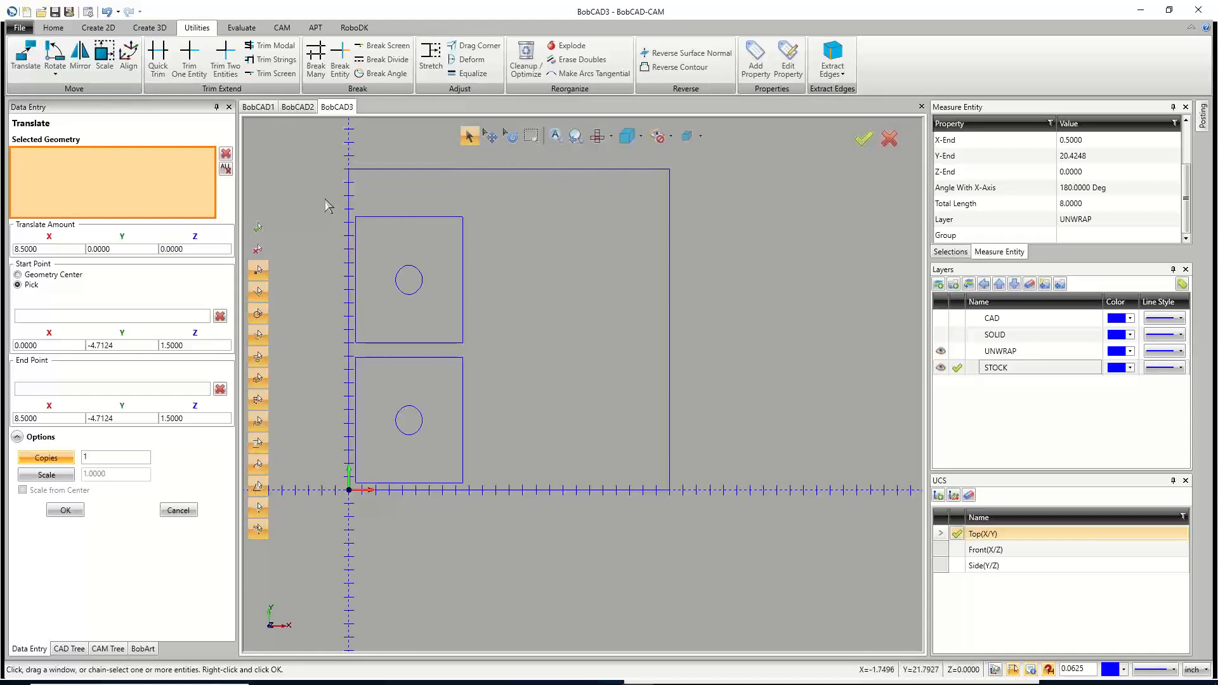
{"action": "left_click_drag", "start_coordinate": [306, 192], "coordinate": [535, 516]}
{"action": "right_click", "coordinate": [535, 517]}
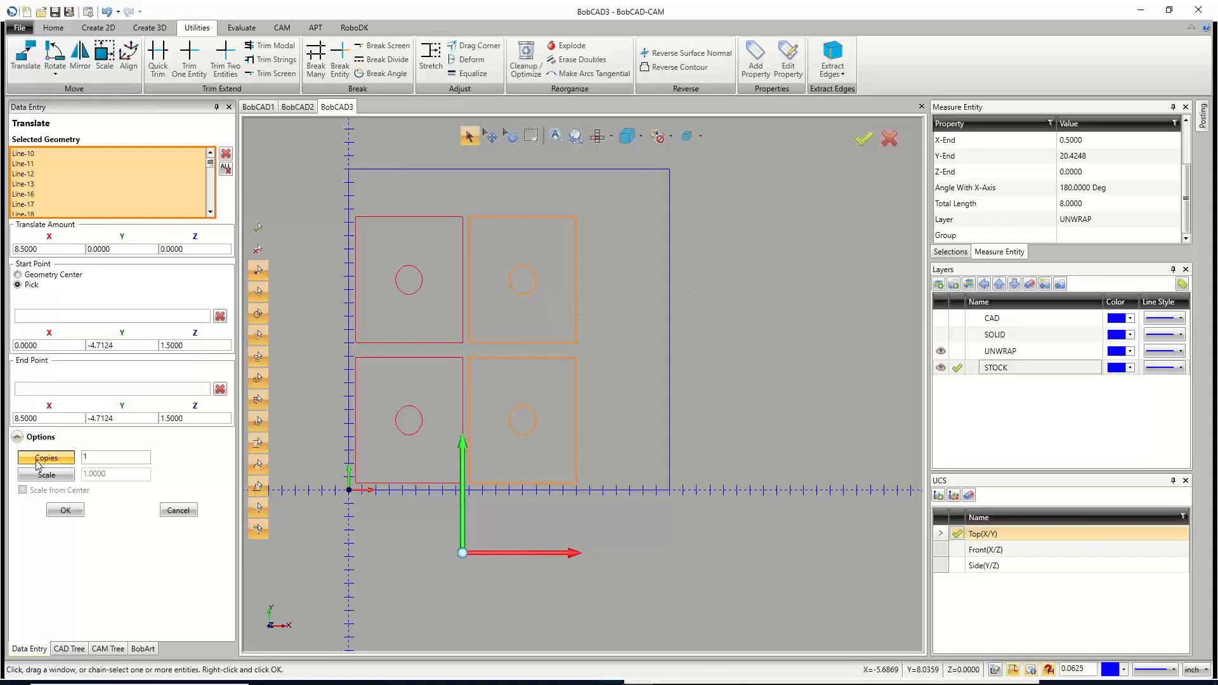
Try two copies of the selected flat parts across the stock.
{"action": "double_click", "coordinate": [95, 457]}
{"action": "type", "text": "2"}
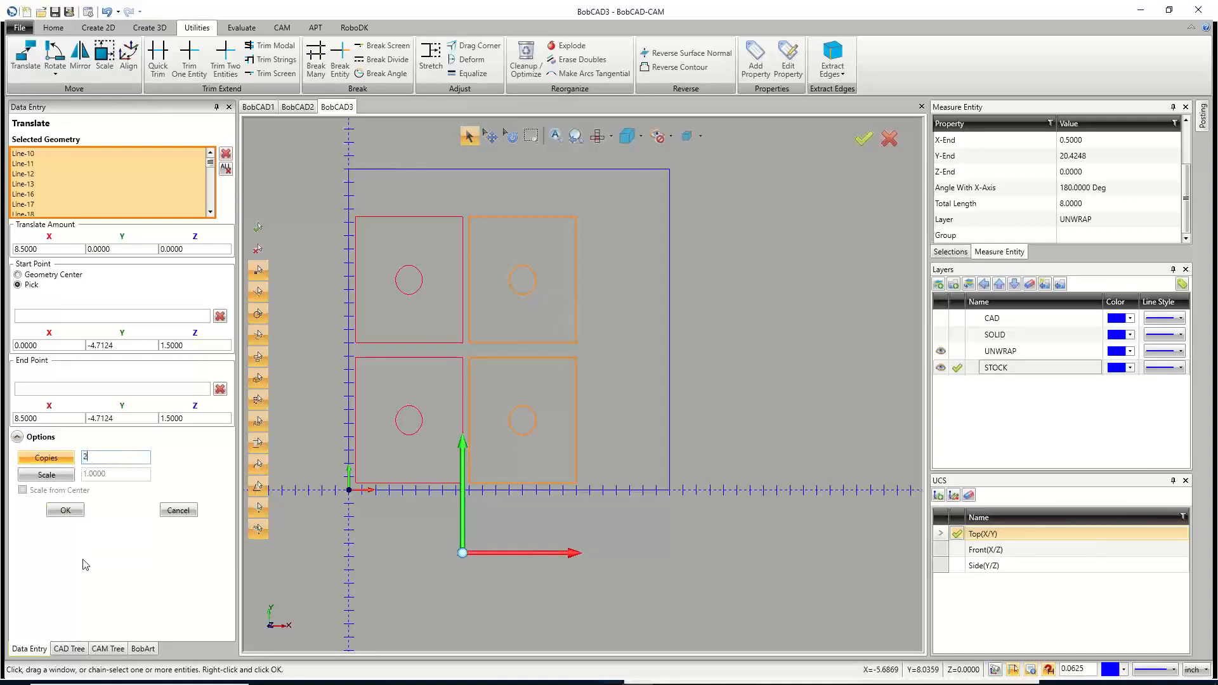
{"action": "left_click", "coordinate": [128, 418]}
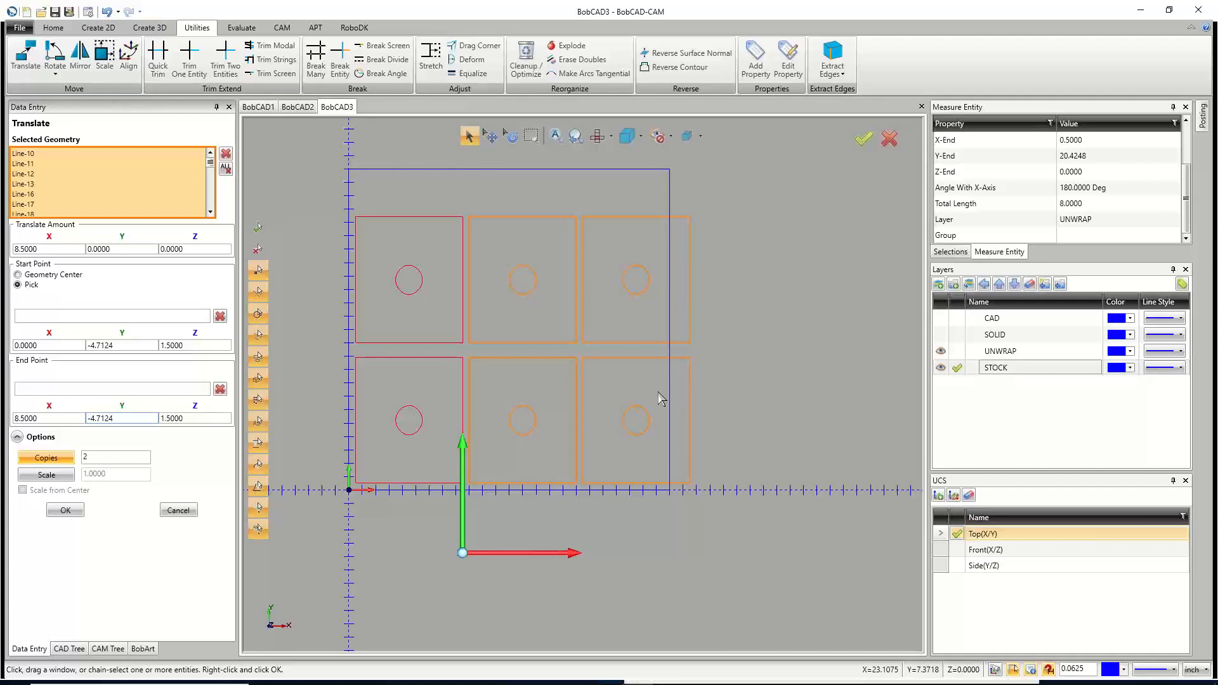
Set the number of copies to 1, create the second column of parts and exit the command.
{"action": "left_click", "coordinate": [127, 458]}
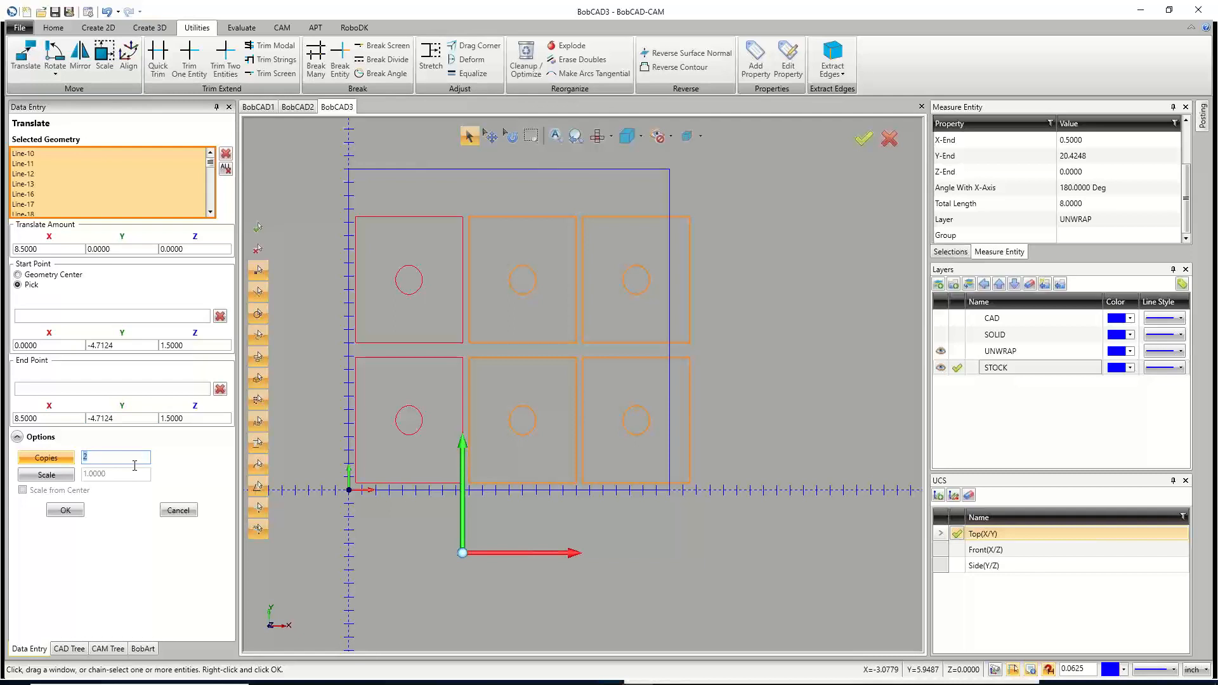
{"action": "type", "text": "1"}
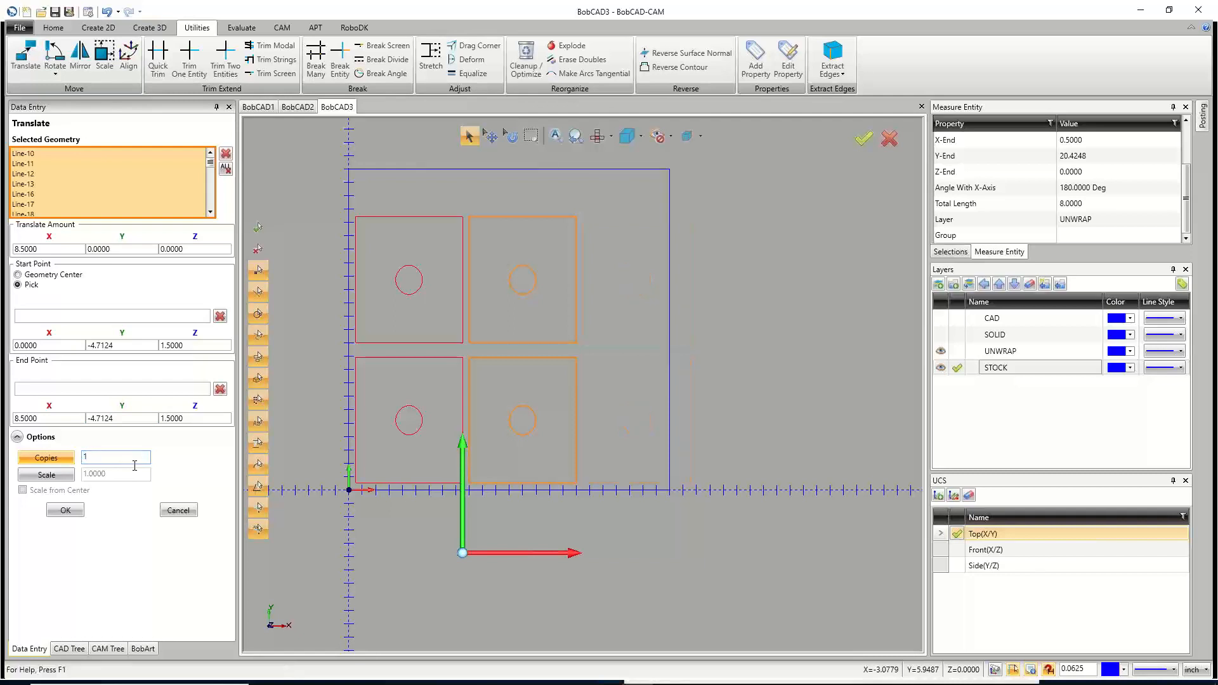
{"action": "left_click", "coordinate": [65, 510]}
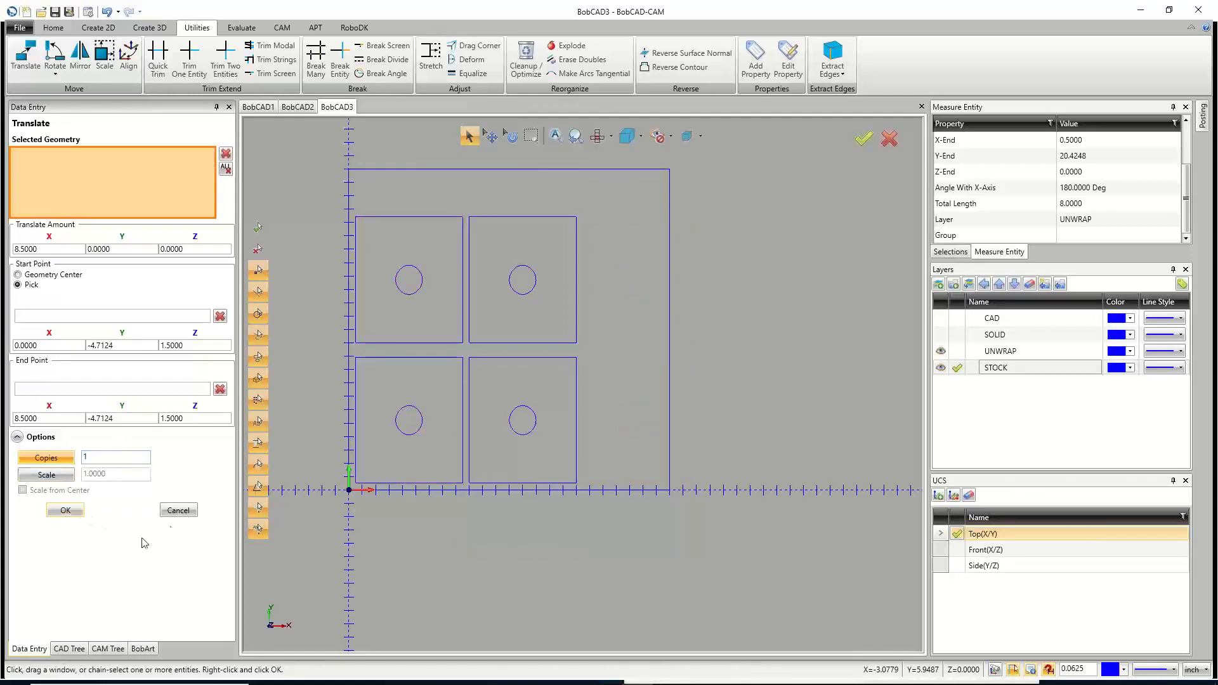
{"action": "left_click", "coordinate": [178, 510]}
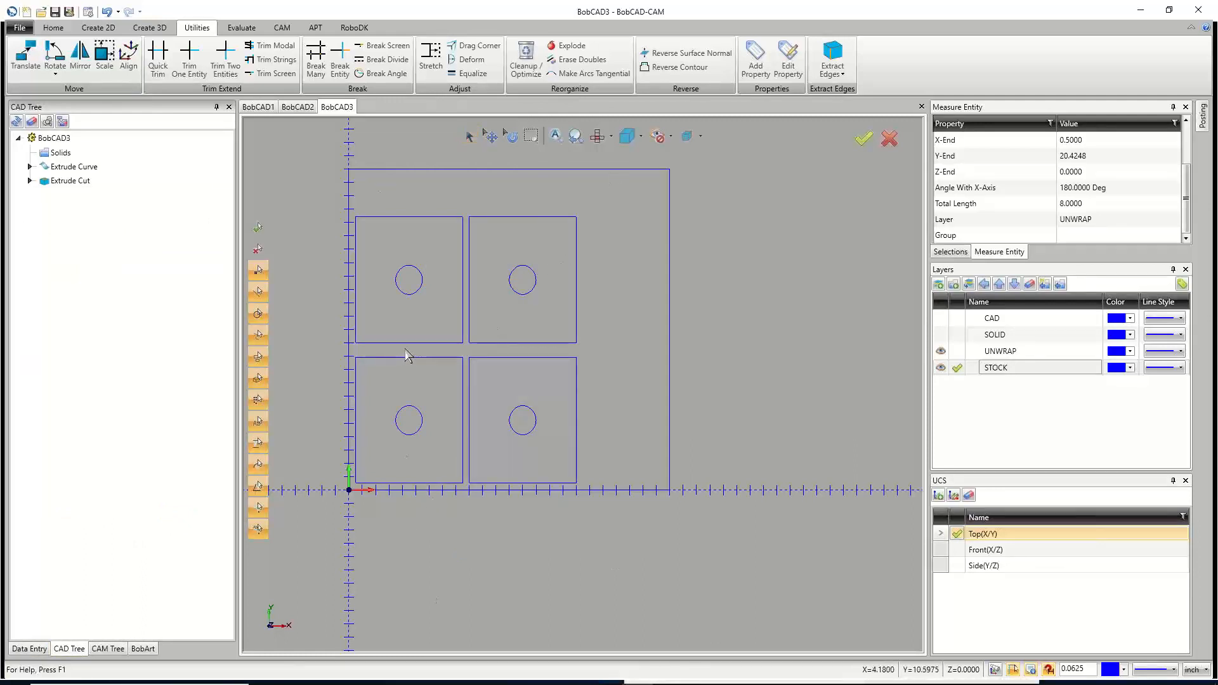
Create a new milling job using the BC_3x_Plasma machine and the System Default parameter template.
{"action": "left_click", "coordinate": [112, 649]}
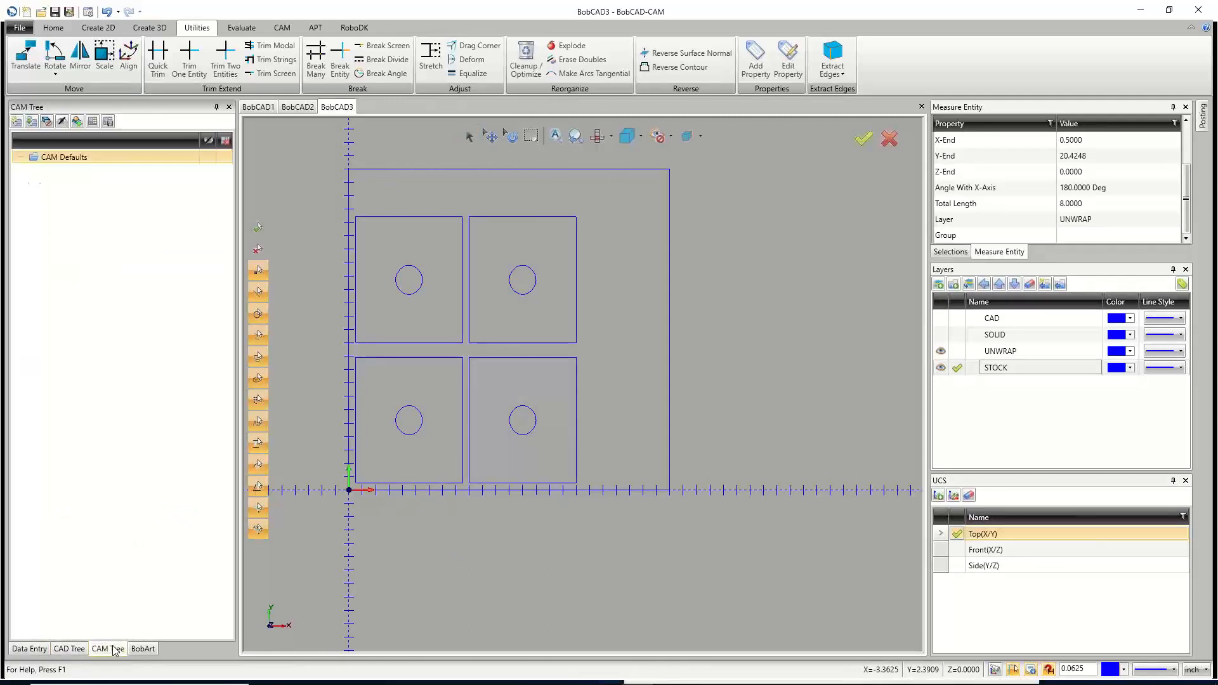
{"action": "right_click", "coordinate": [64, 160]}
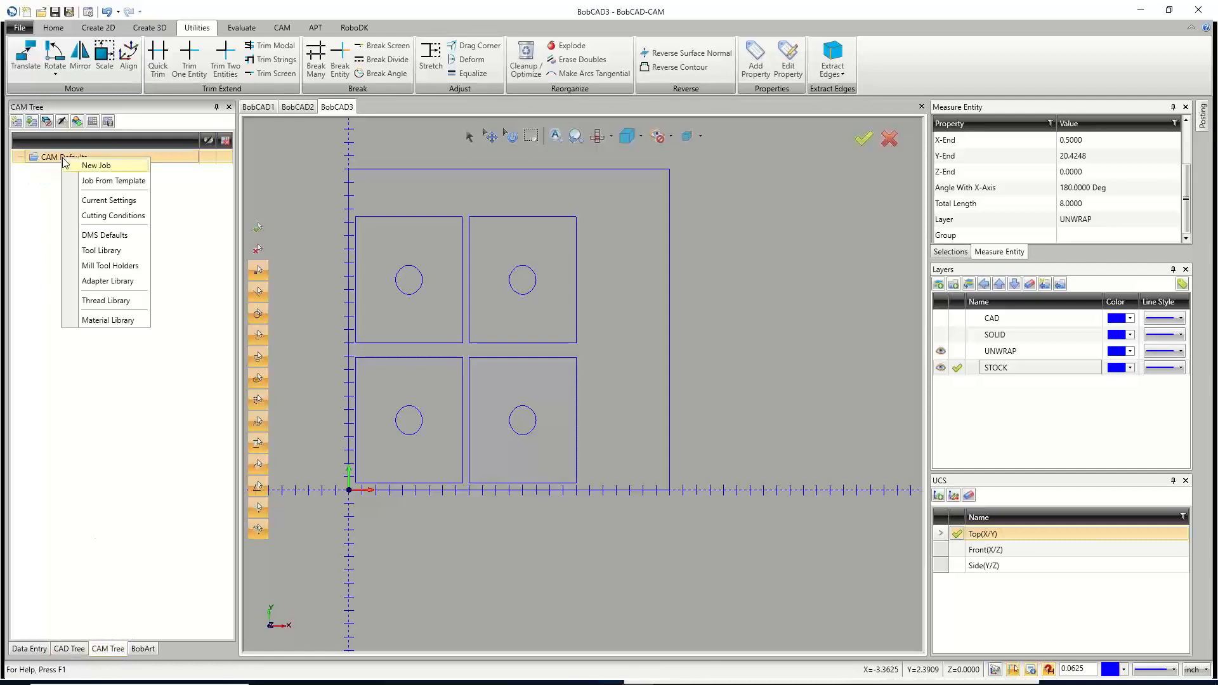
{"action": "left_click", "coordinate": [97, 167]}
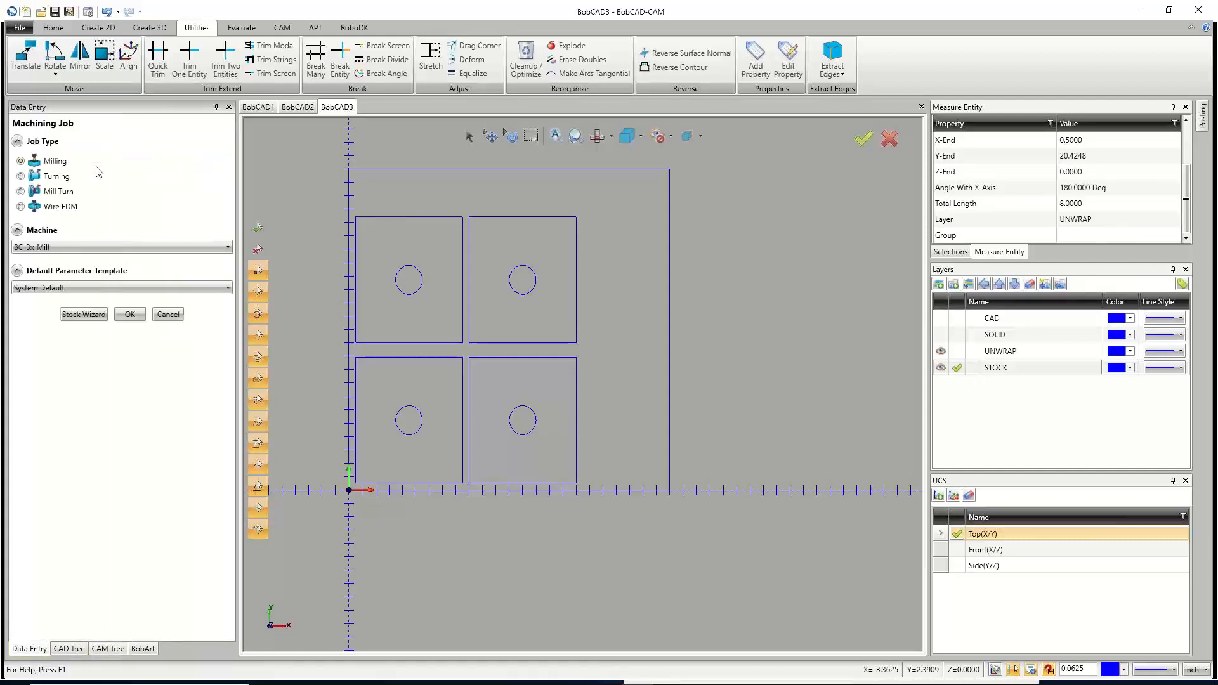
{"action": "left_click", "coordinate": [71, 249]}
{"action": "scroll", "coordinate": [70, 345], "scroll_direction": "down", "scroll_amount": 1}
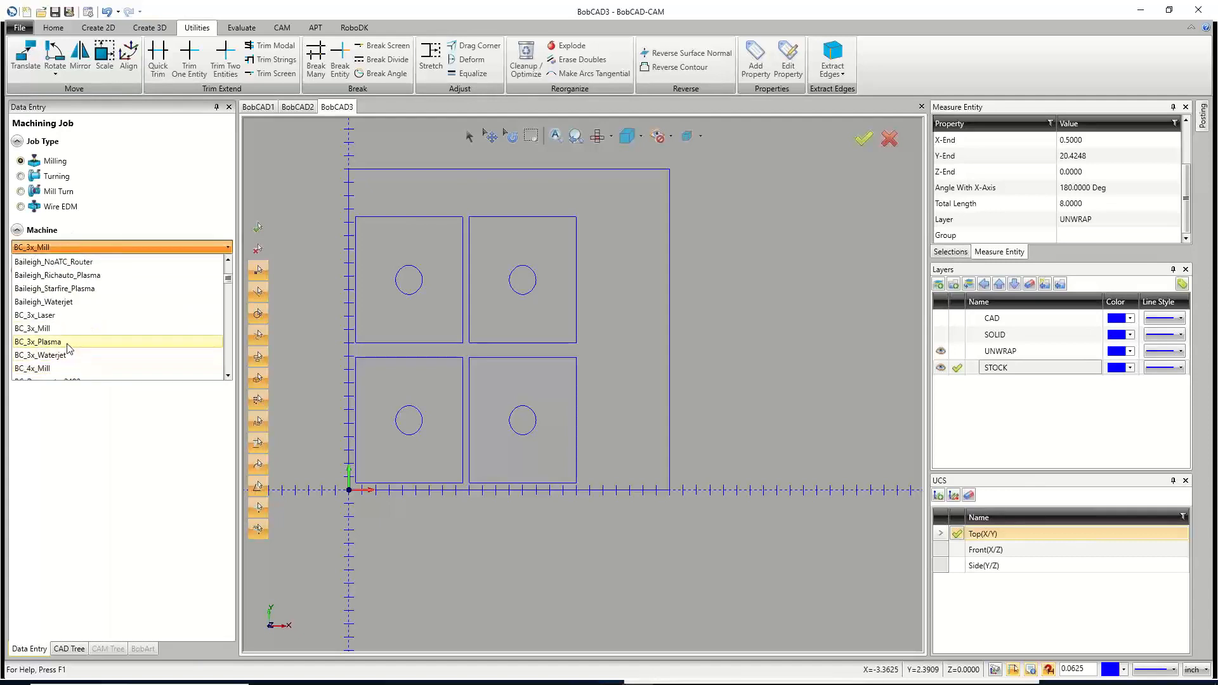
{"action": "left_click", "coordinate": [68, 343]}
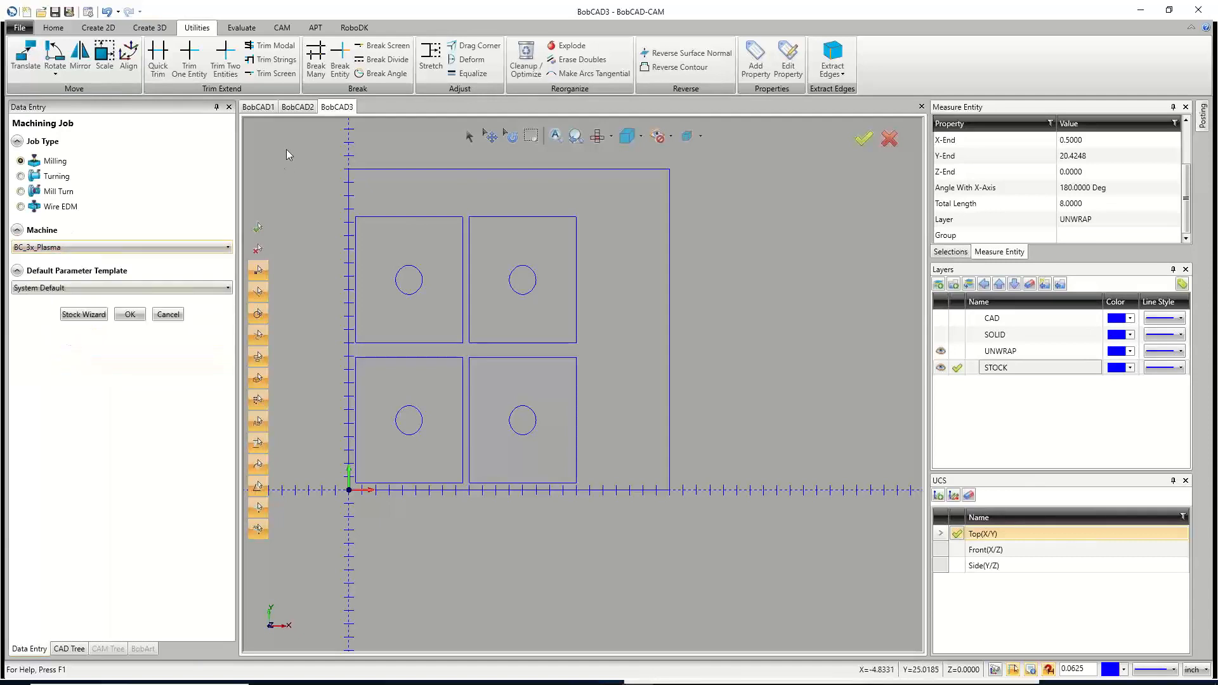
Define the job's rectangular stock without picking workpiece geometry, set its Z dimension to .125 and continue to the machine setup.
{"action": "left_click", "coordinate": [86, 315]}
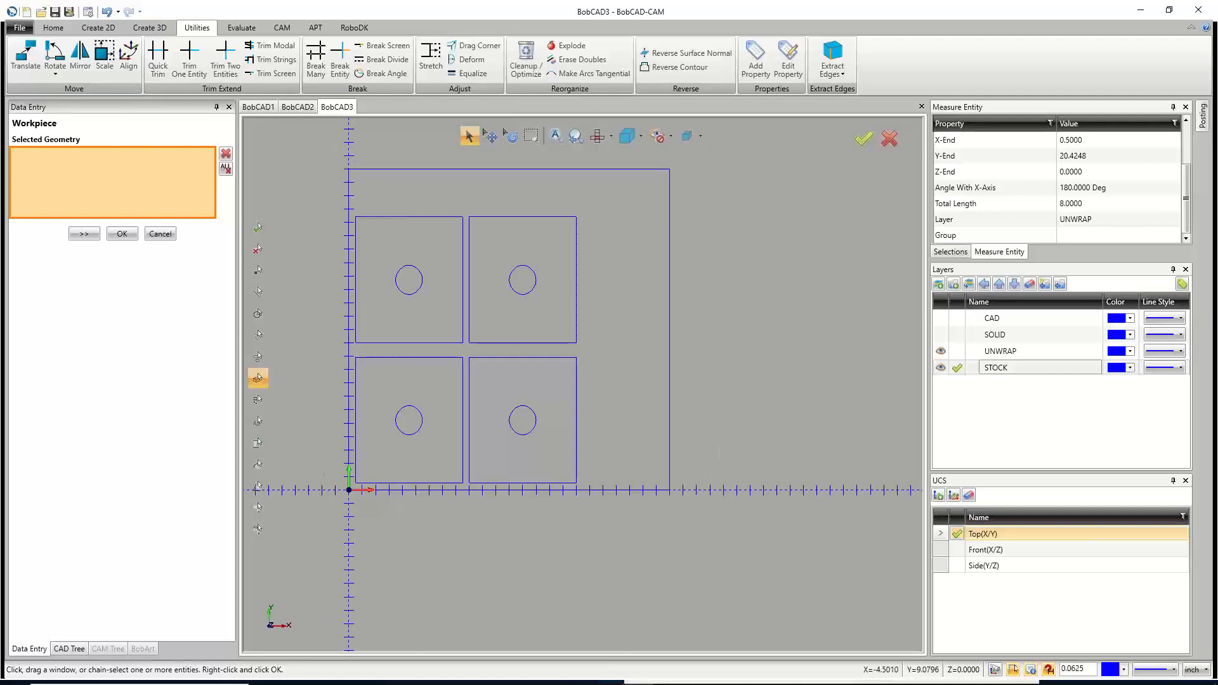
{"action": "left_click", "coordinate": [85, 235]}
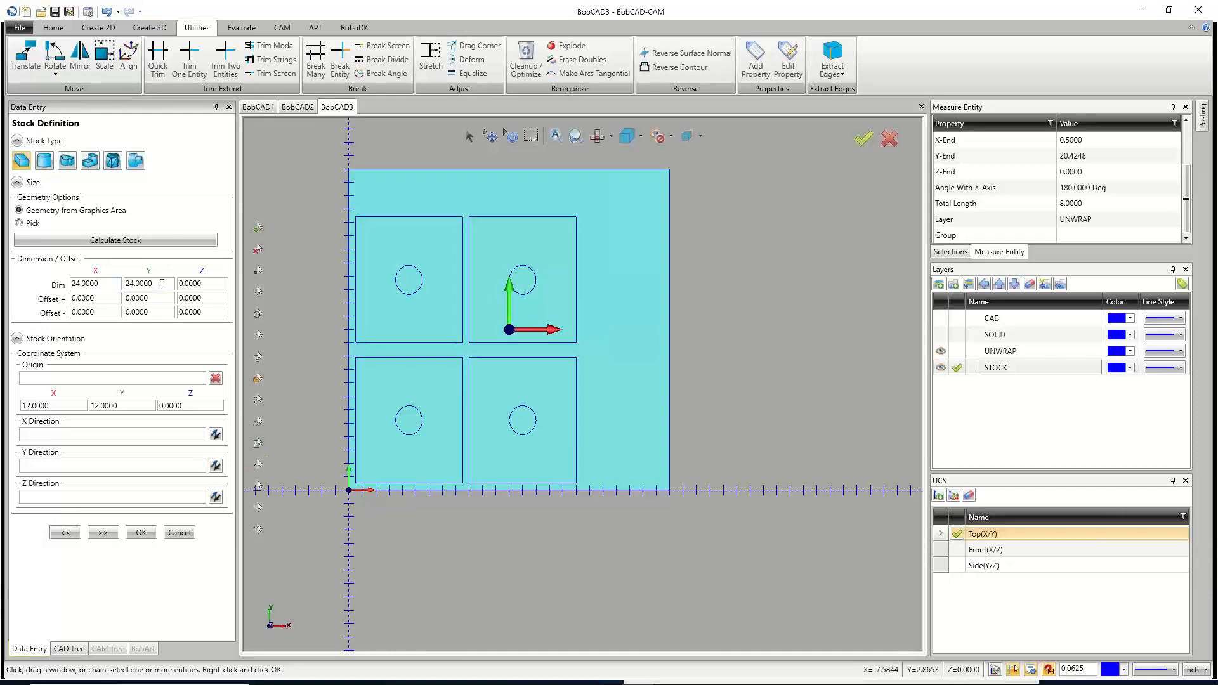
{"action": "left_click", "coordinate": [207, 286]}
{"action": "type", "text": ".125"}
{"action": "left_click", "coordinate": [164, 300]}
{"action": "left_click", "coordinate": [103, 534]}
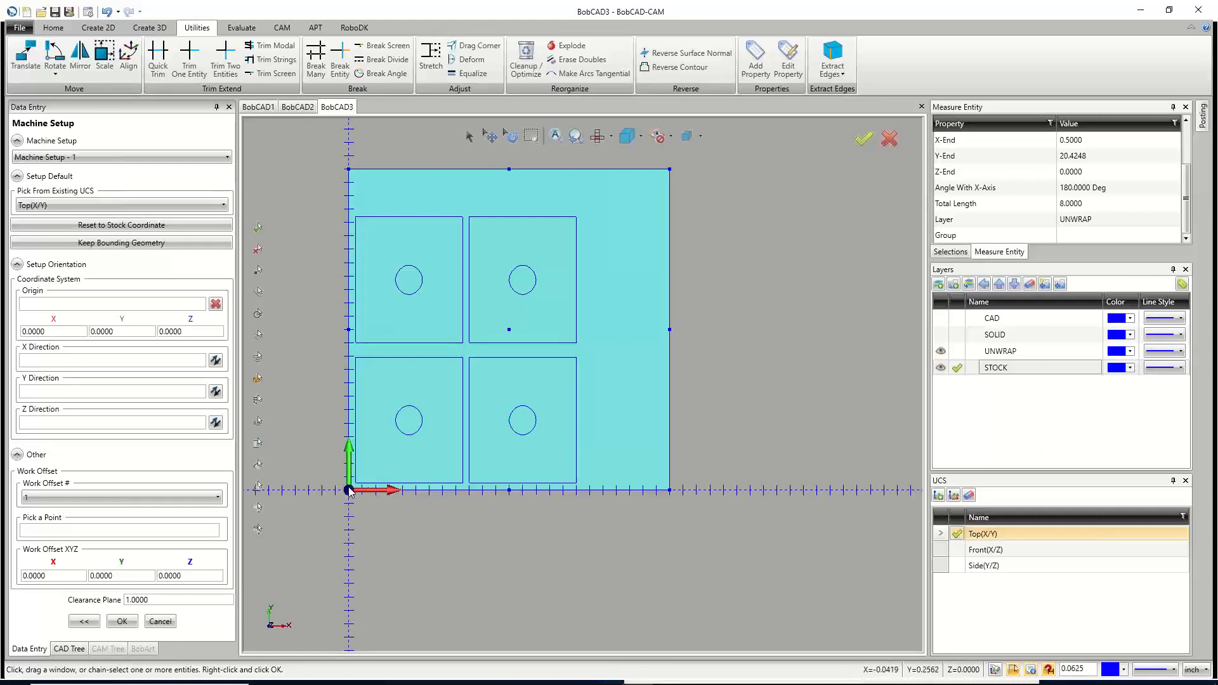
{"action": "scroll", "coordinate": [353, 489], "scroll_direction": "up", "scroll_amount": 5}
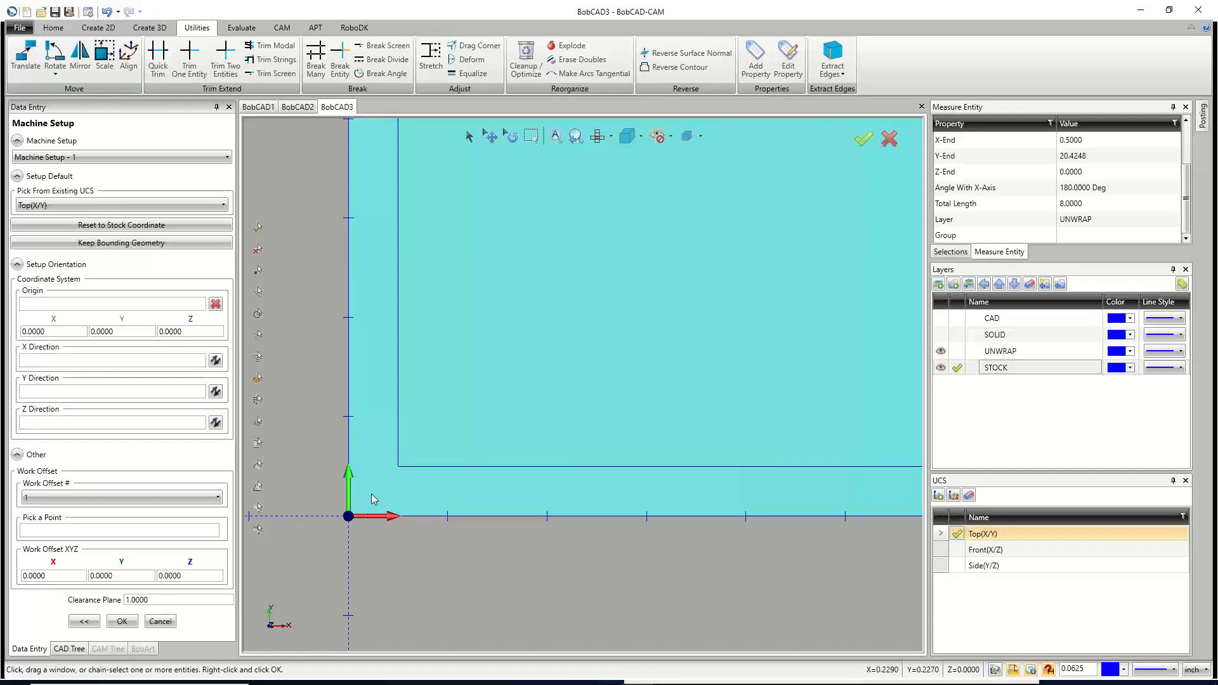
{"action": "scroll", "coordinate": [371, 494], "scroll_direction": "down", "scroll_amount": 5}
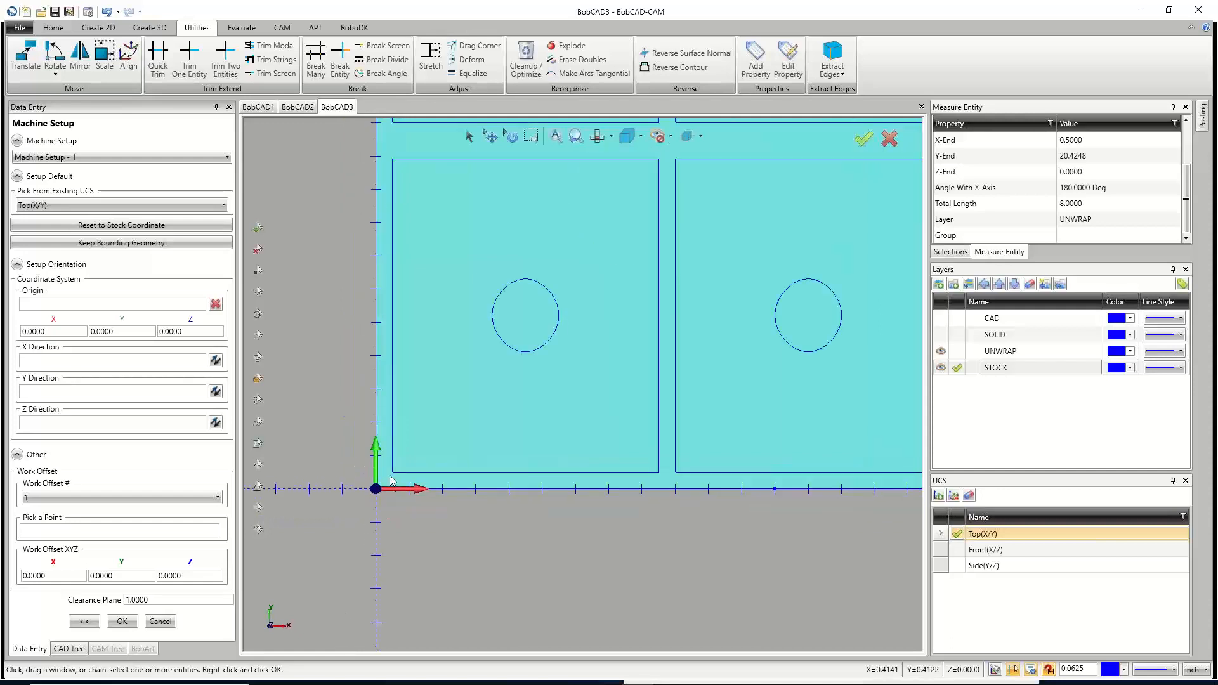
{"action": "scroll", "coordinate": [426, 424], "scroll_direction": "up", "scroll_amount": 2}
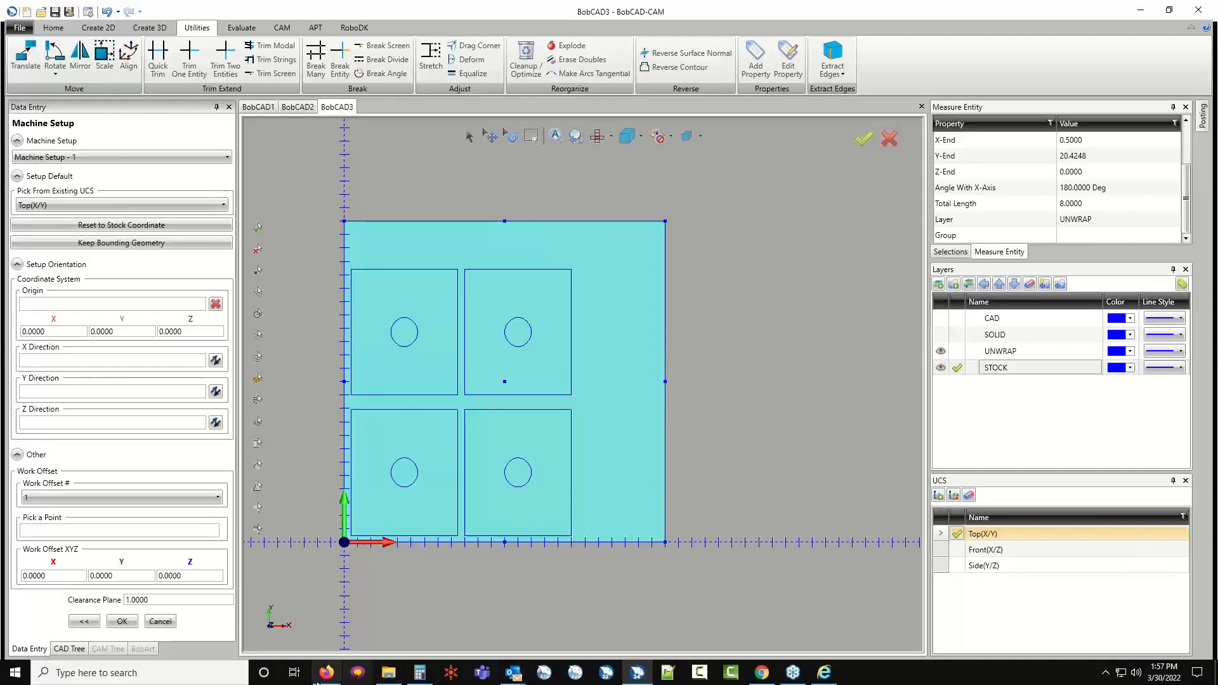
Switch to the web browser and view the Deepnest nesting software site.
{"action": "left_click", "coordinate": [326, 672]}
{"action": "left_click_drag", "start_coordinate": [1093, 8], "coordinate": [990, 684]}
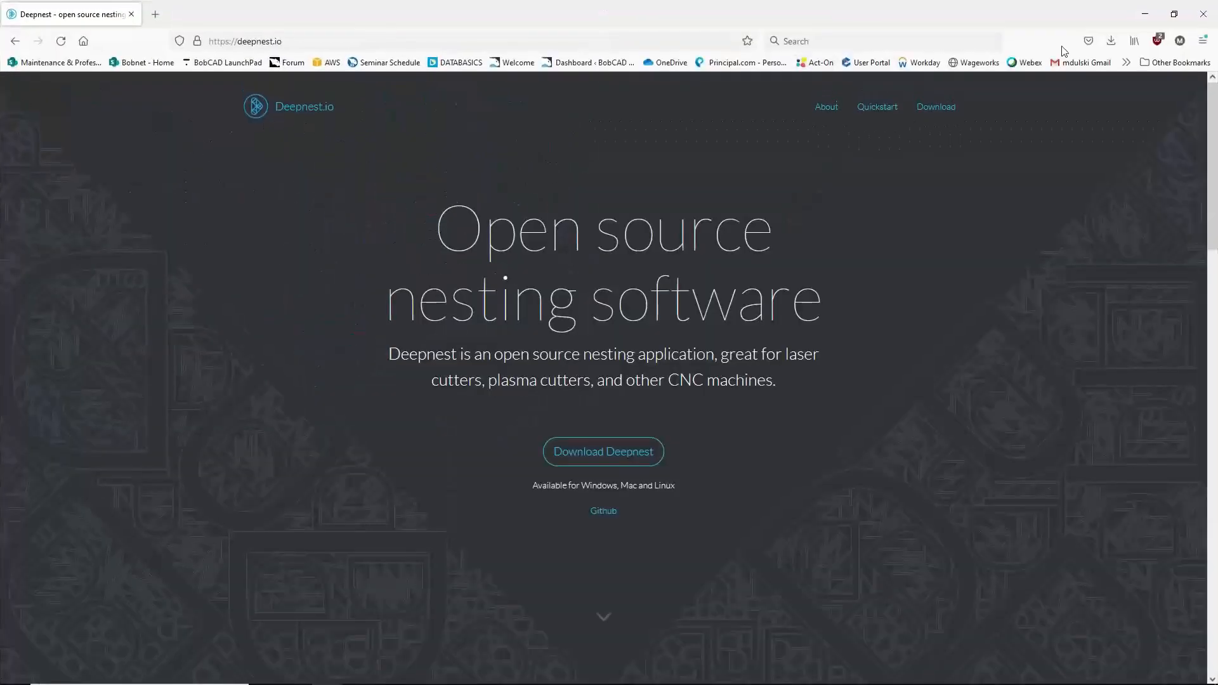
Hide the browser's bookmarks toolbar above the Deepnest.io page.
{"action": "right_click", "coordinate": [1062, 50]}
{"action": "mouse_move", "coordinate": [1084, 83]}
{"action": "left_click", "coordinate": [988, 117]}
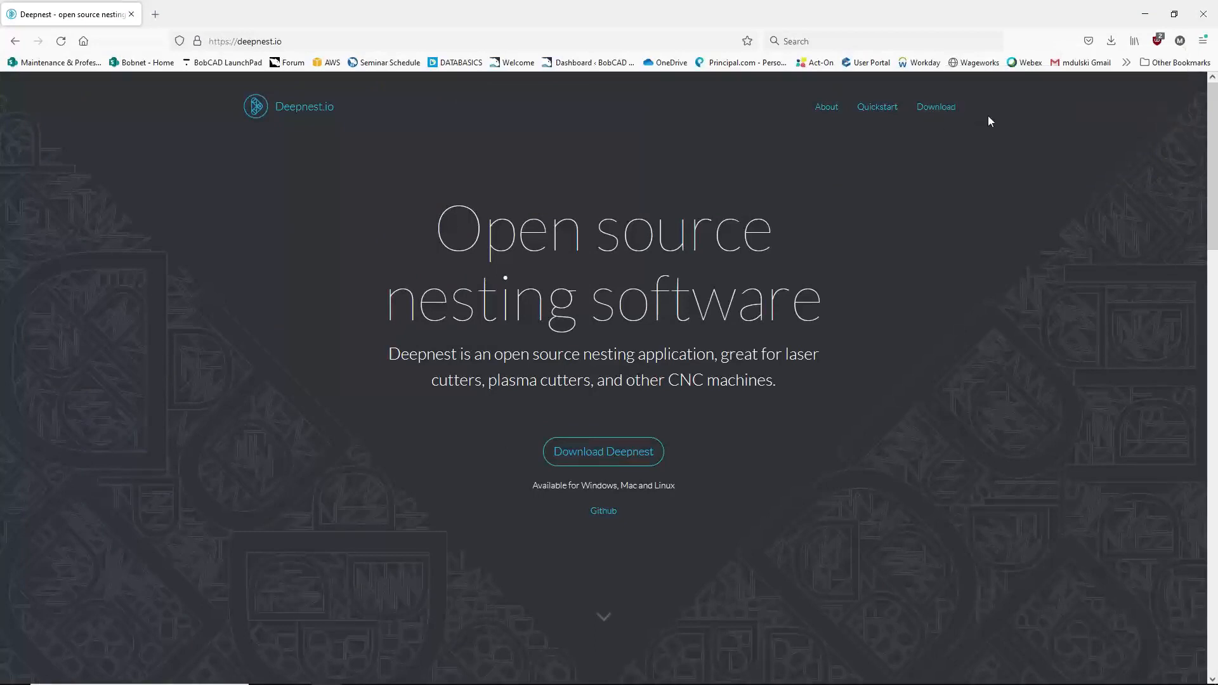
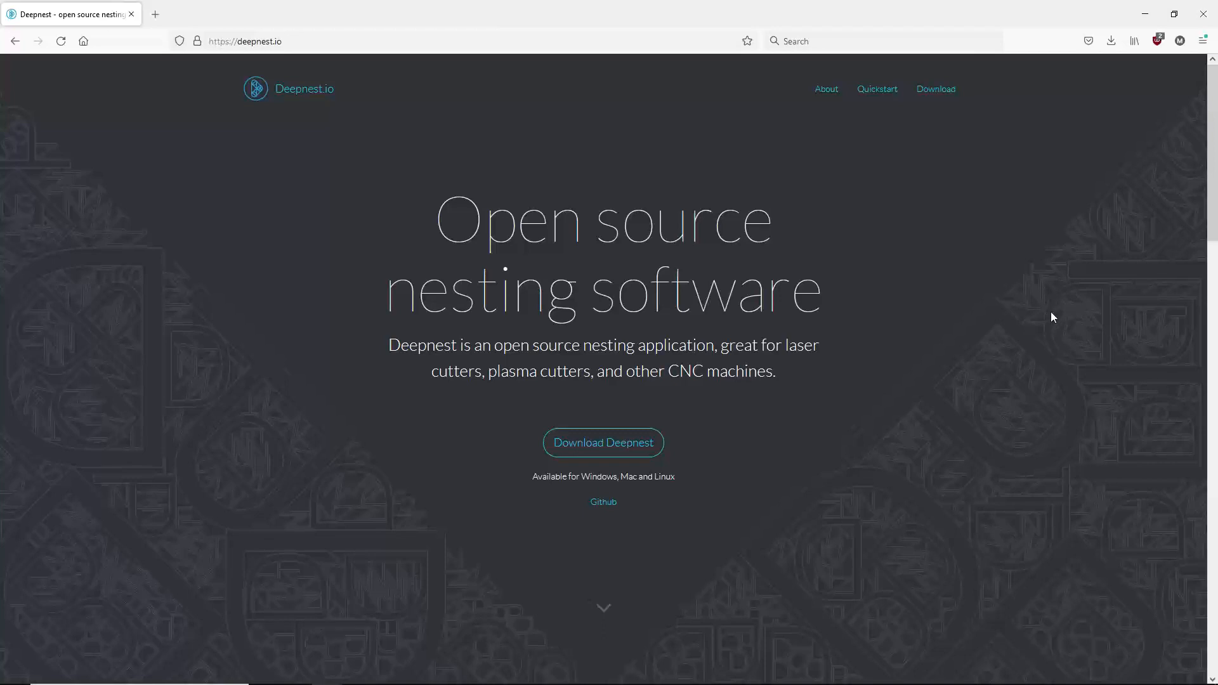
{"action": "scroll", "coordinate": [1050, 311], "scroll_direction": "down", "scroll_amount": 5, "text": "ctrl"}
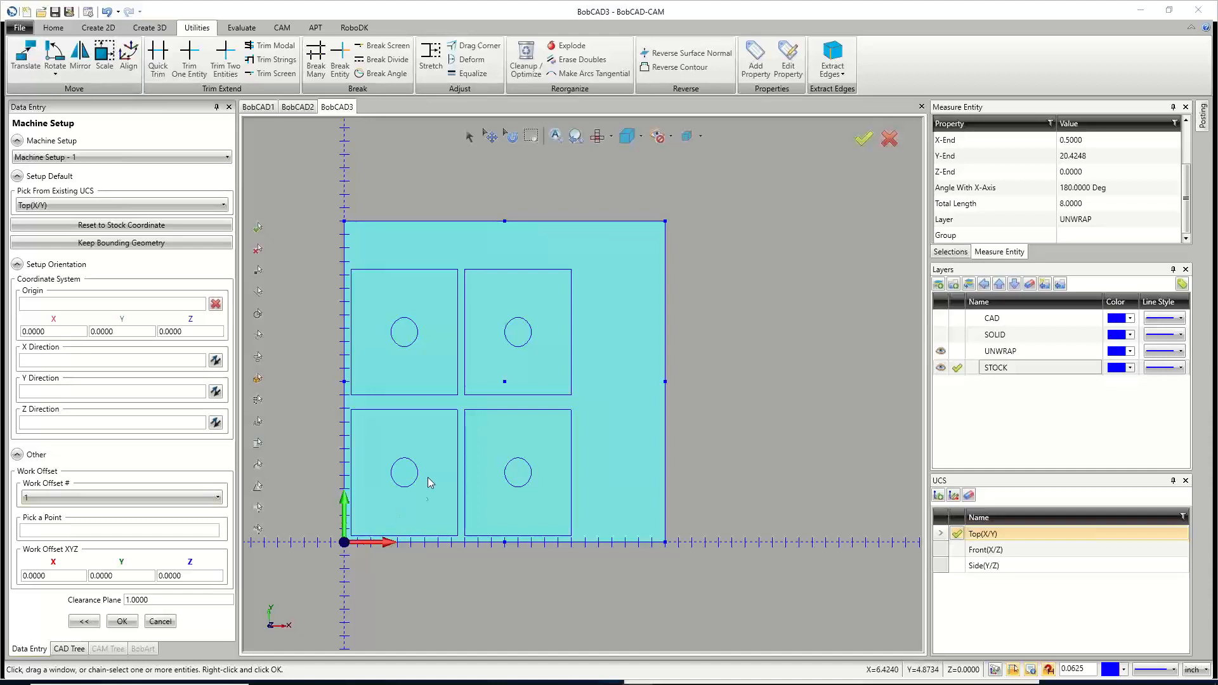
Accept Machine Setup - 1 with work offset 1, zero XYZ offsets and a clearance plane of 1.0000.
{"action": "scroll", "coordinate": [463, 482], "scroll_direction": "up", "scroll_amount": 3}
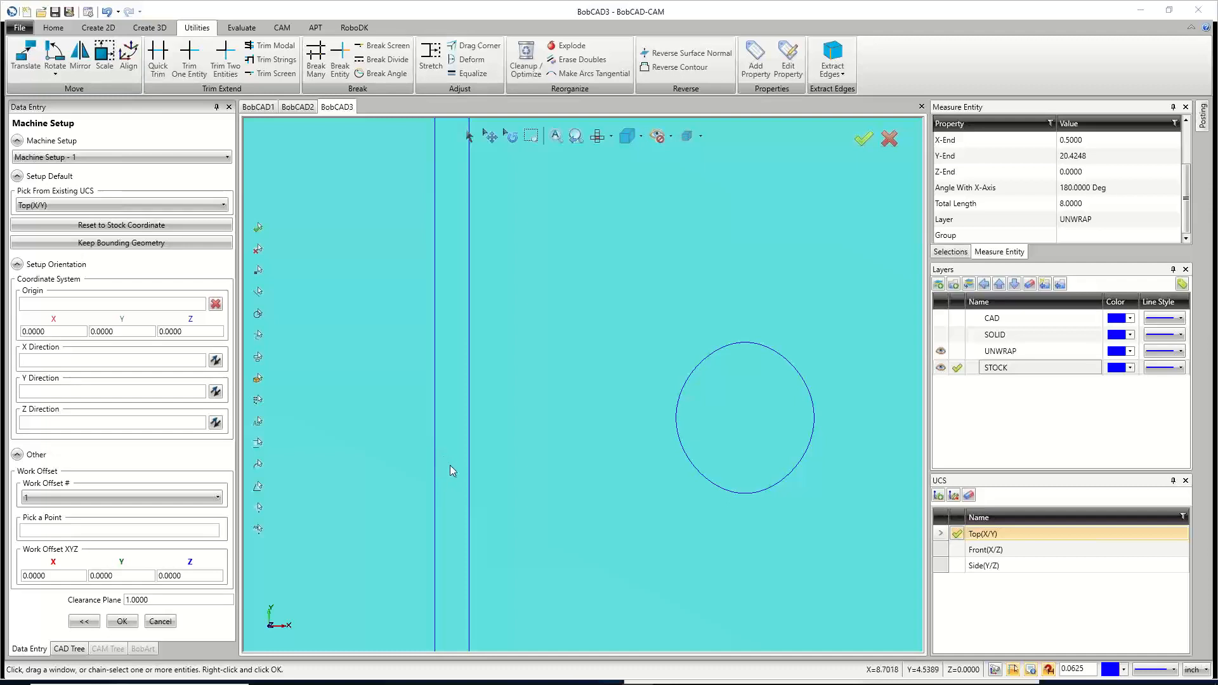
{"action": "scroll", "coordinate": [451, 465], "scroll_direction": "down", "scroll_amount": 3}
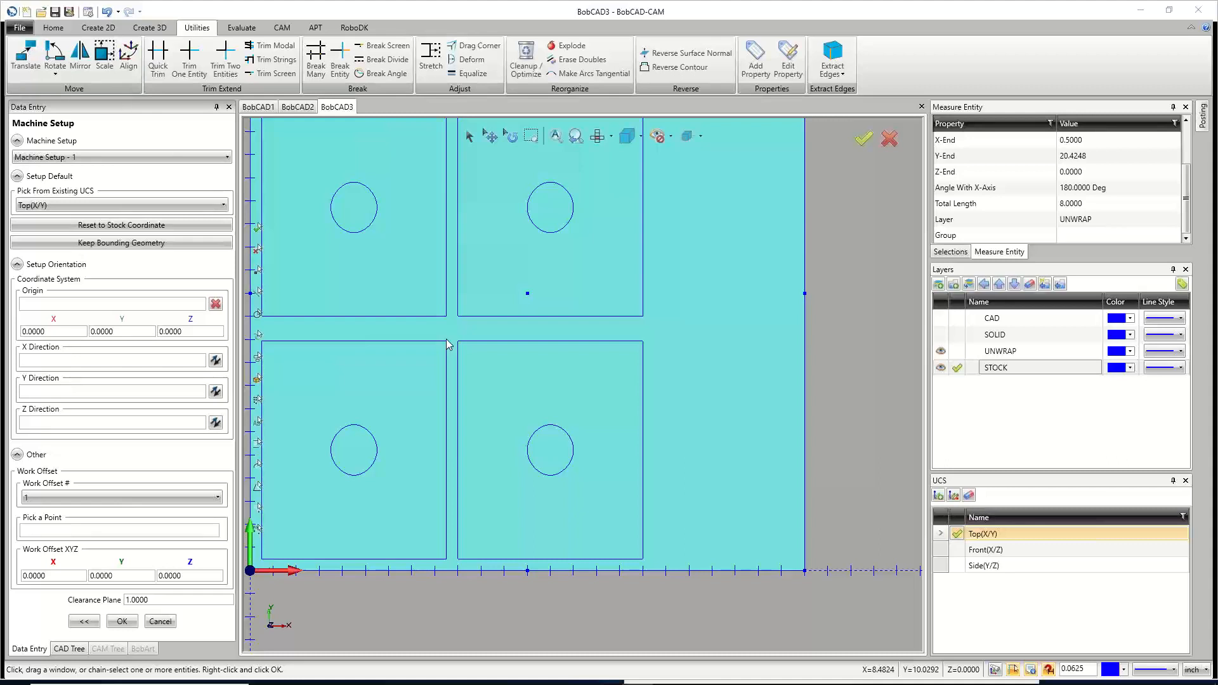
{"action": "left_click", "coordinate": [197, 575]}
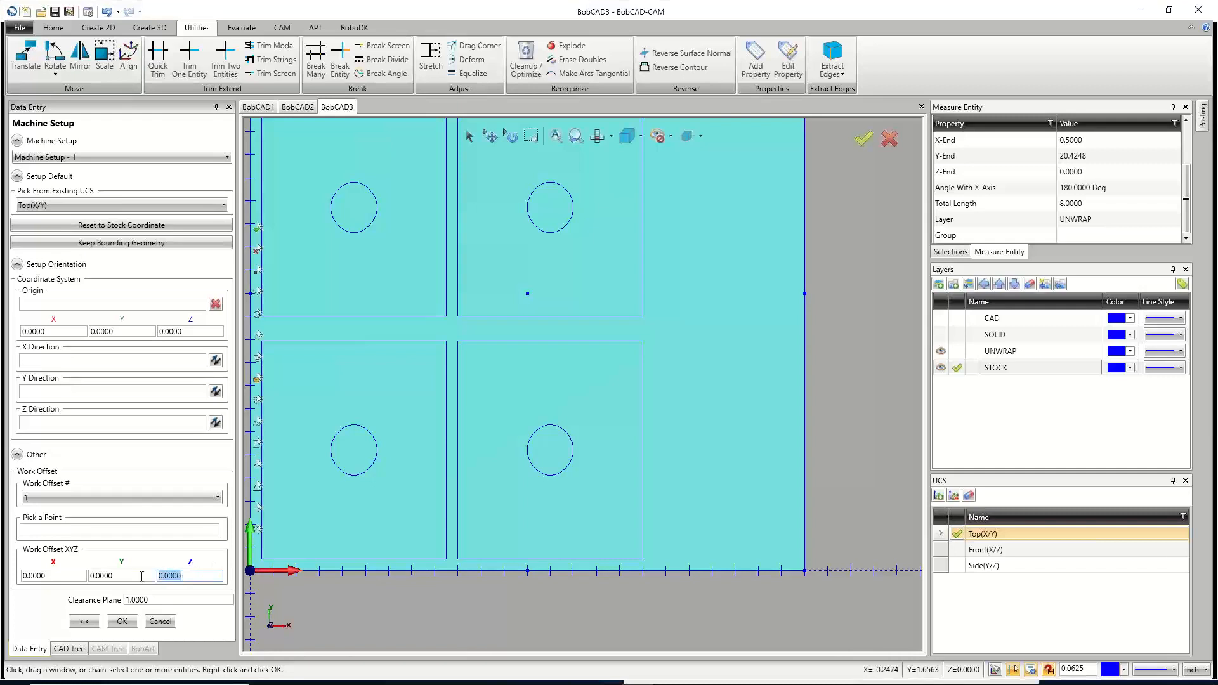
{"action": "left_click", "coordinate": [123, 620]}
{"action": "scroll", "coordinate": [590, 426], "scroll_direction": "down", "scroll_amount": 5}
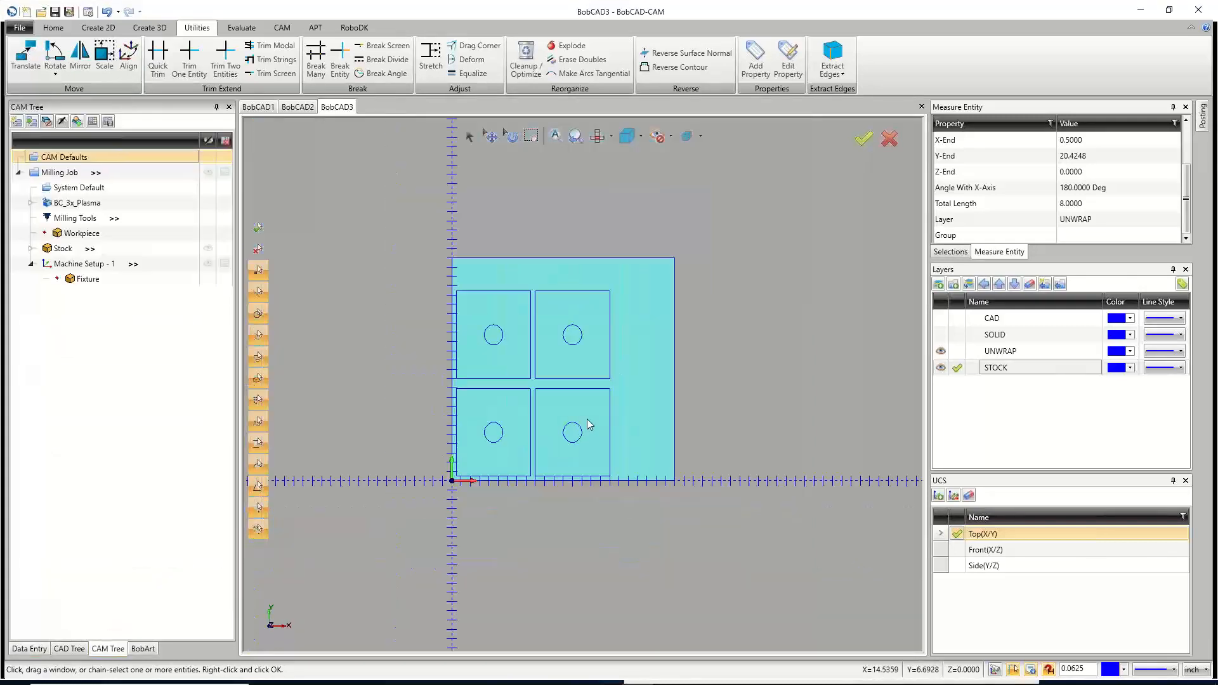
{"action": "scroll", "coordinate": [535, 414], "scroll_direction": "up", "scroll_amount": 5}
{"action": "scroll", "coordinate": [535, 413], "scroll_direction": "down", "scroll_amount": 2}
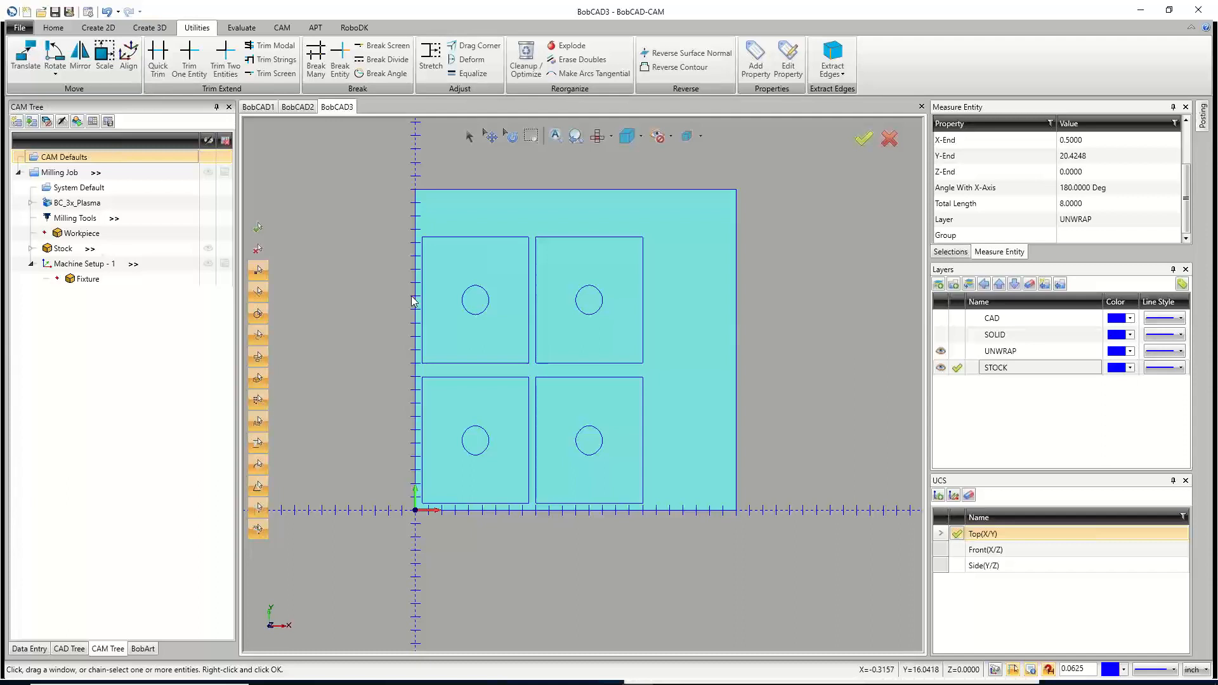
Try to copy Feature 2 Axis from the BobCAD1 document into Machine Setup - 1 of BobCAD3.
{"action": "left_click", "coordinate": [298, 106]}
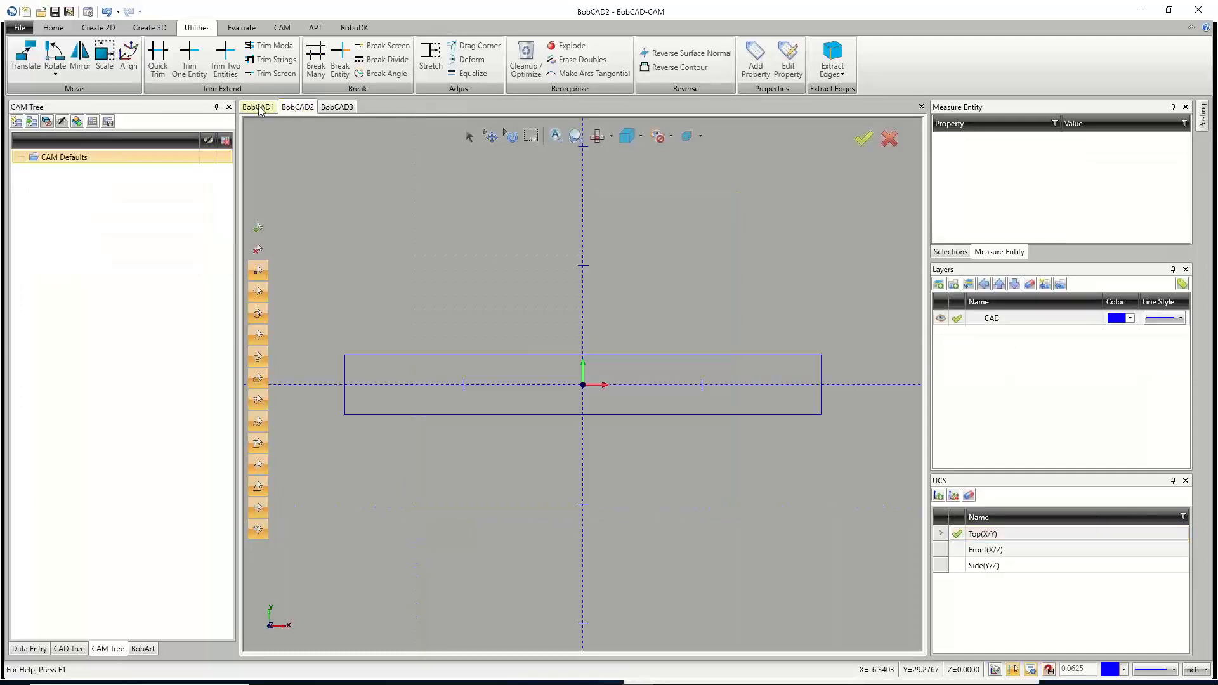
{"action": "left_click", "coordinate": [260, 107]}
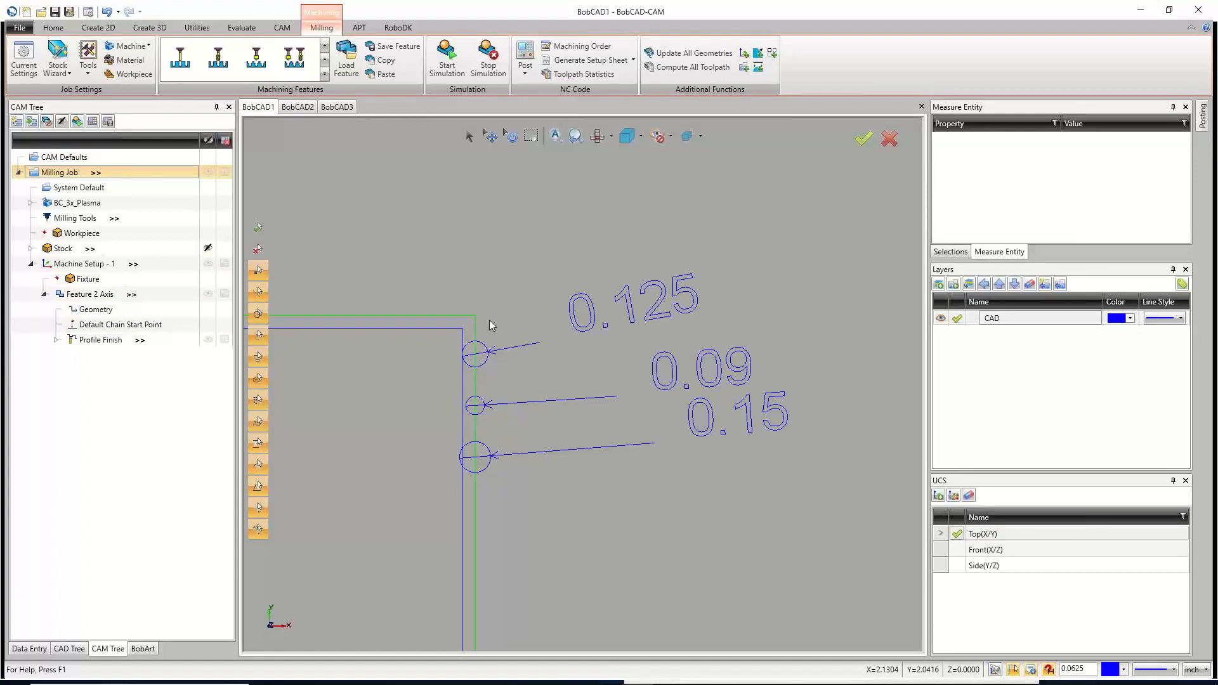
{"action": "left_click", "coordinate": [106, 295]}
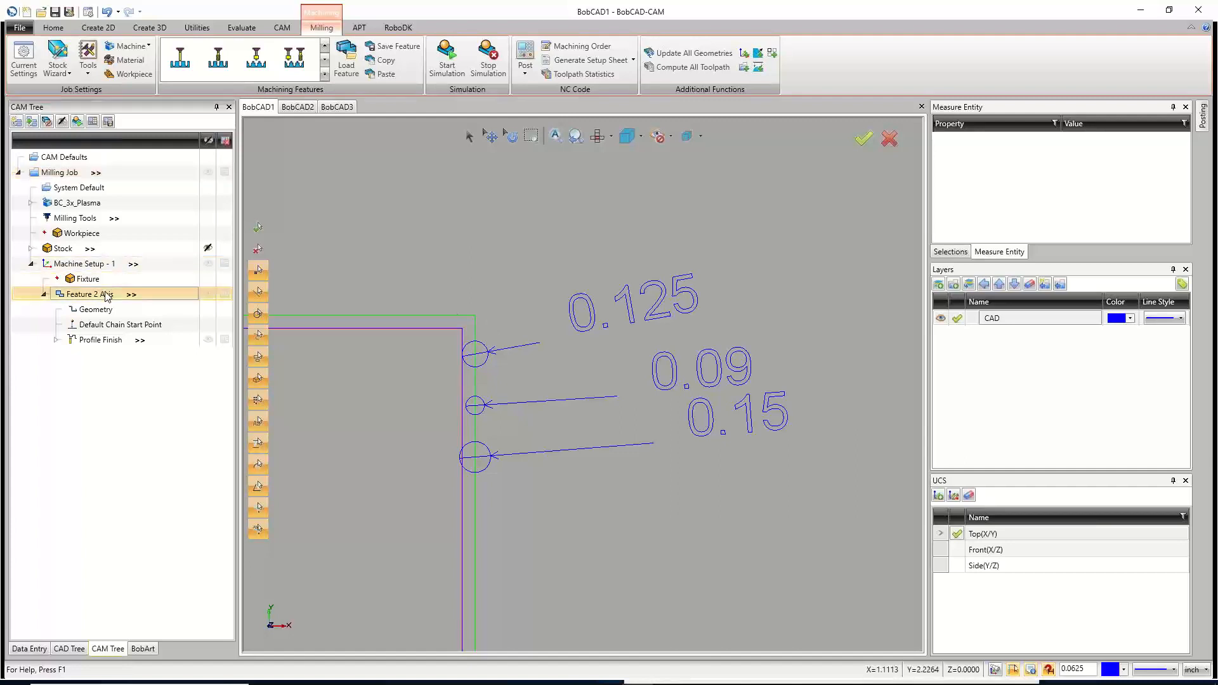
{"action": "right_click", "coordinate": [106, 295]}
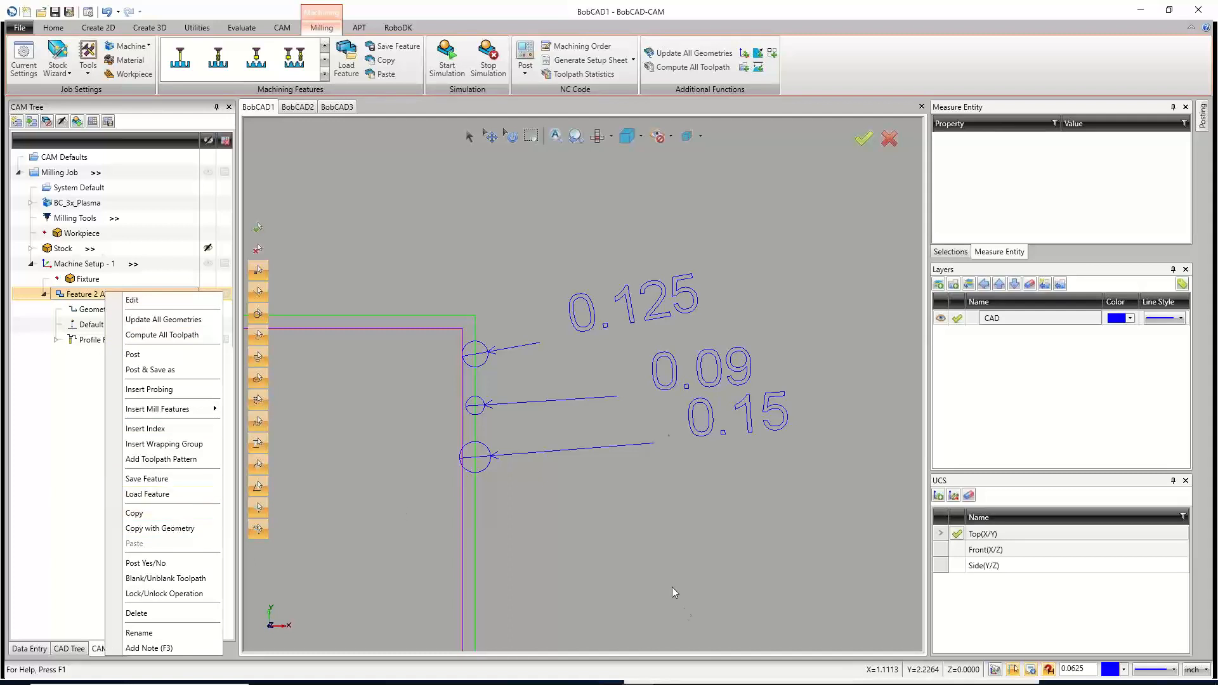
{"action": "left_click", "coordinate": [134, 513]}
{"action": "left_click", "coordinate": [348, 108]}
{"action": "right_click", "coordinate": [92, 263]}
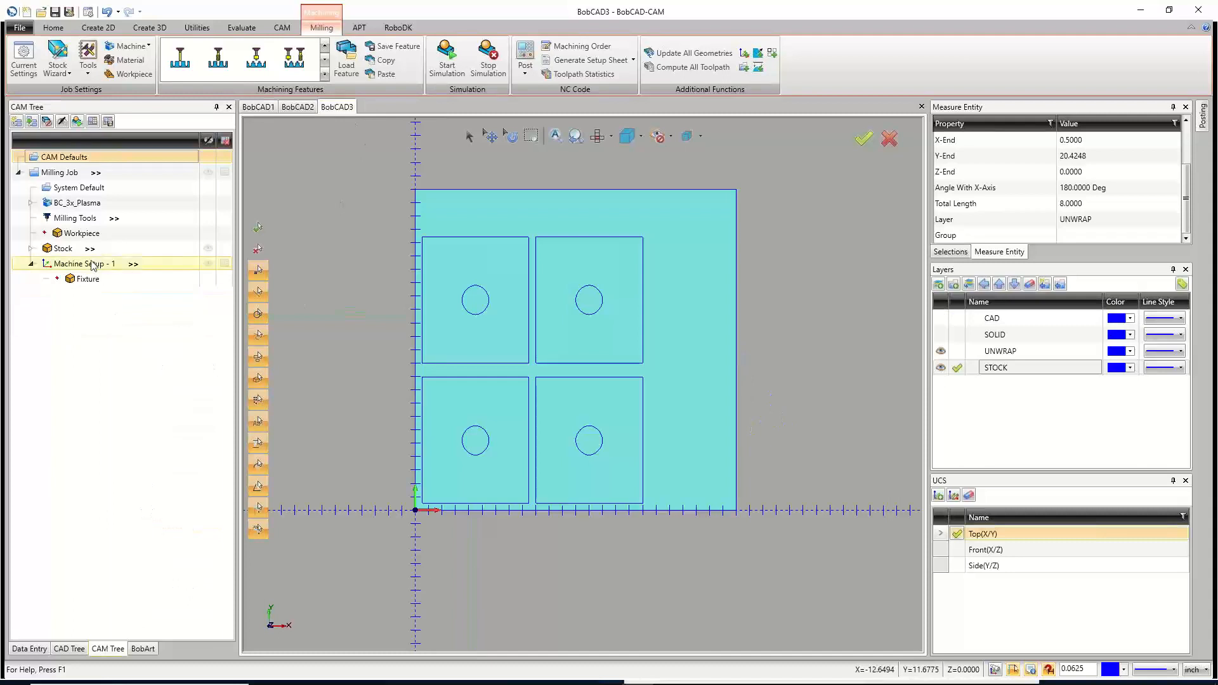
{"action": "left_click", "coordinate": [40, 487]}
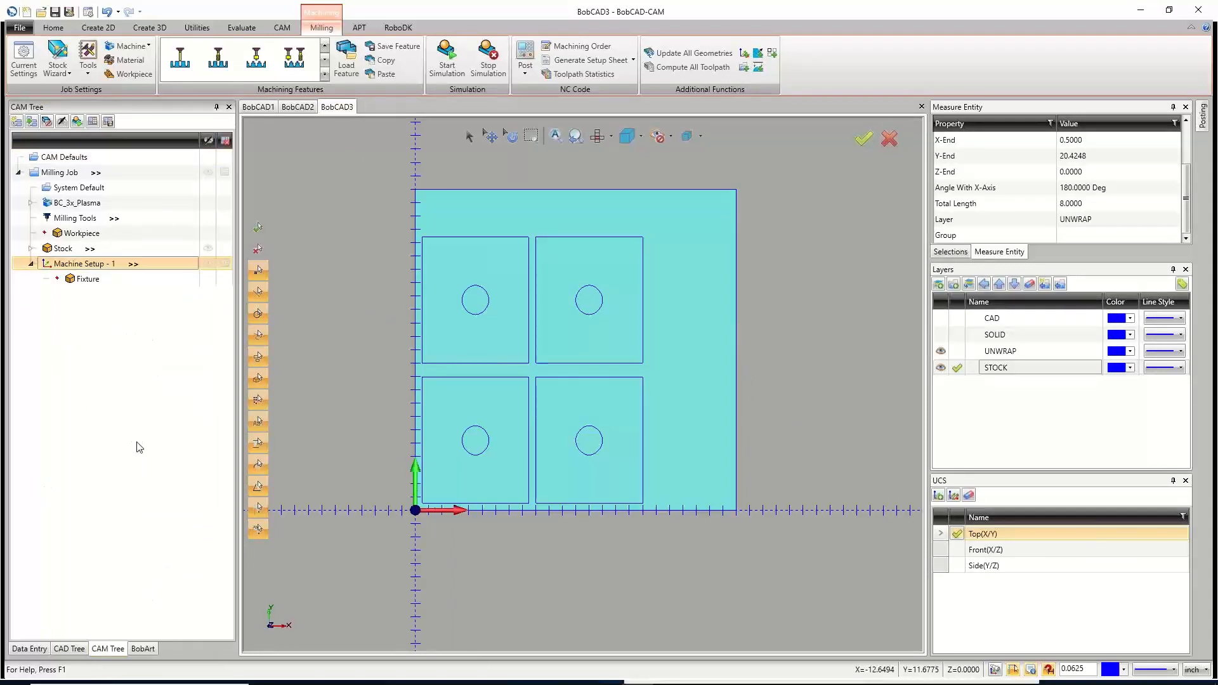
{"action": "left_click", "coordinate": [258, 107]}
{"action": "left_click", "coordinate": [336, 106]}
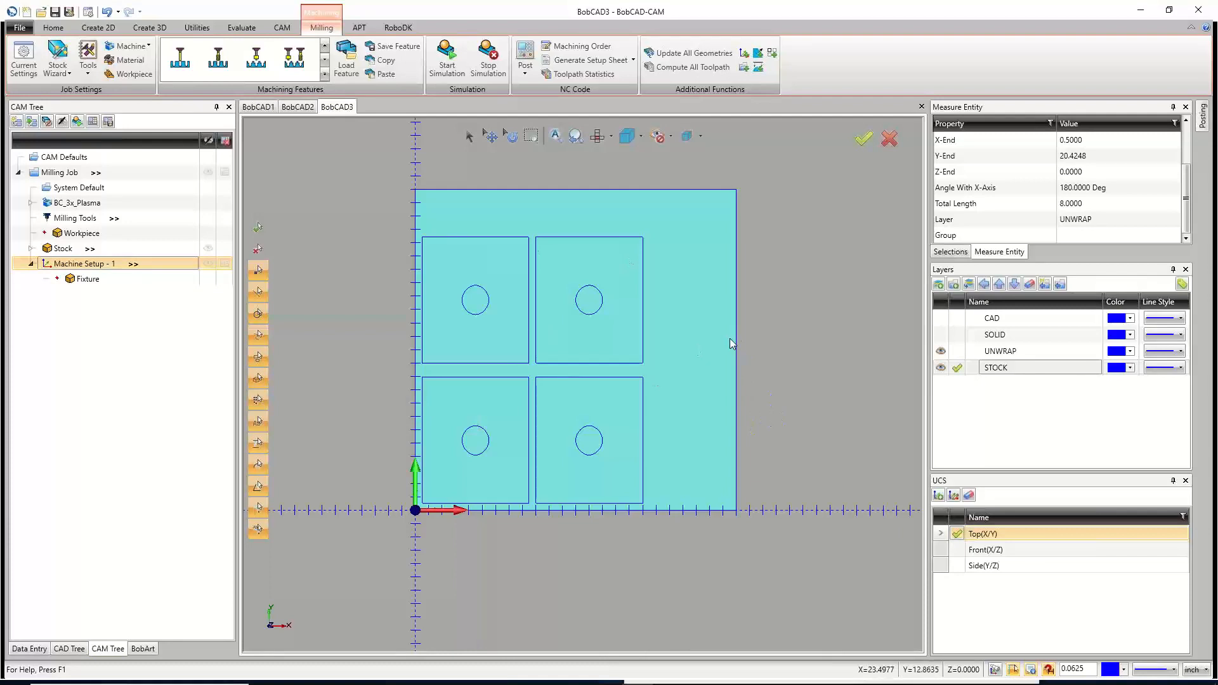
Save Feature 2 Axis from the BobCAD1 document as a feature file named LIVE EVENT PLASMA TOOLPATH.
{"action": "left_click", "coordinate": [258, 106]}
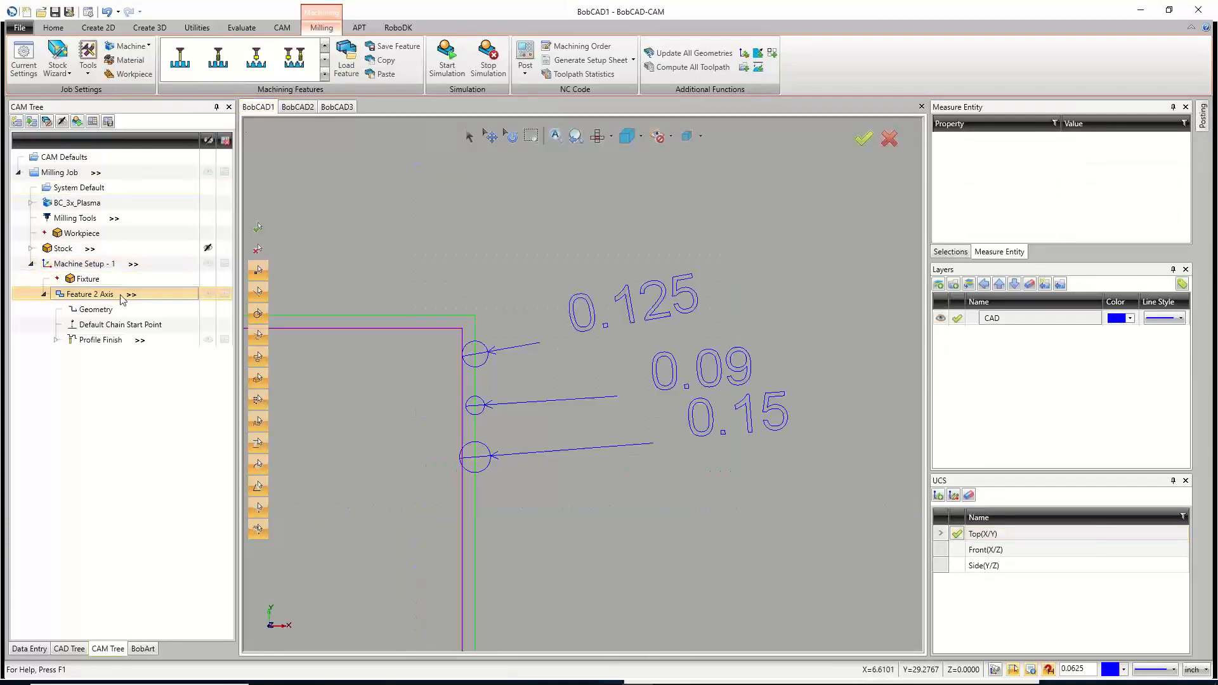
{"action": "right_click", "coordinate": [119, 297]}
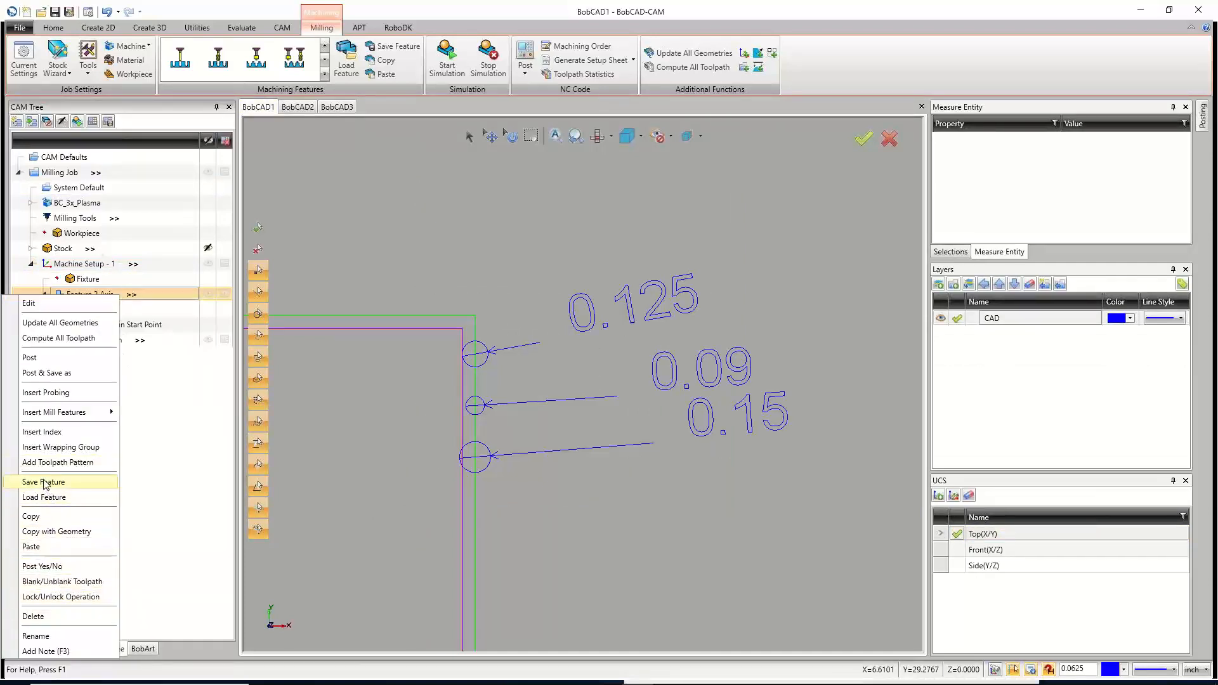
{"action": "left_click", "coordinate": [180, 515]}
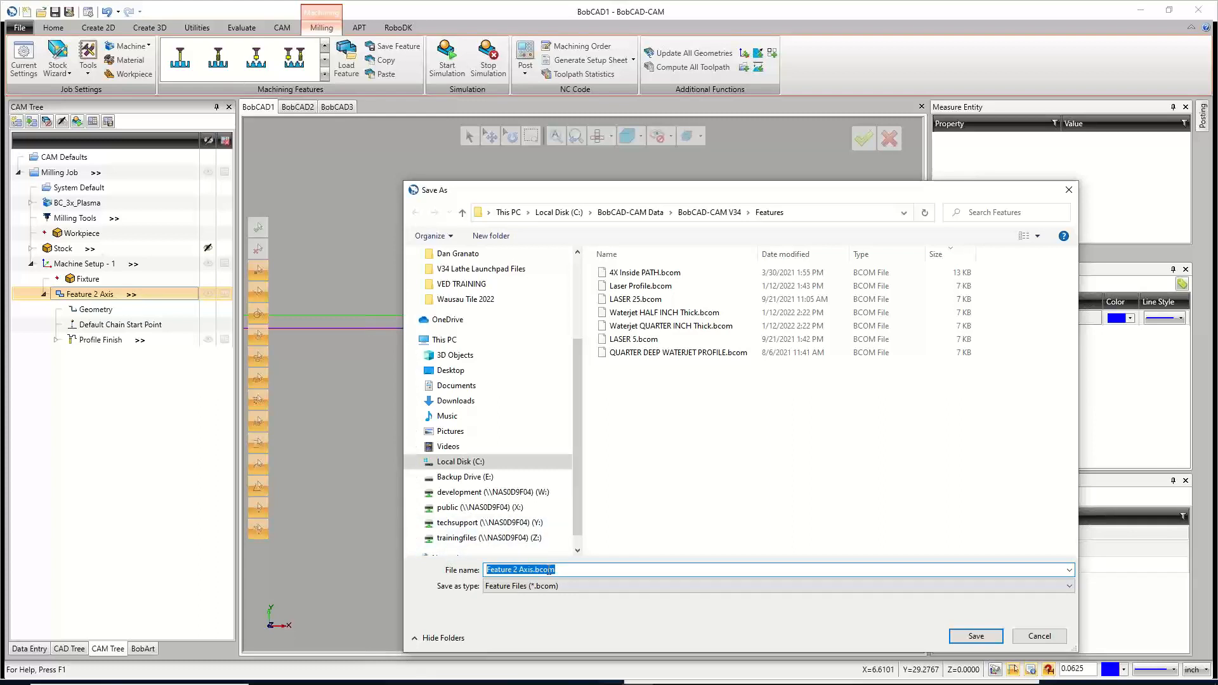
{"action": "type", "text": "live"}
{"action": "key", "text": "BackSpace"}
{"action": "key", "text": "BackSpace"}
{"action": "key", "text": "BackSpace"}
{"action": "key", "text": "BackSpace"}
{"action": "type", "text": "LIVE EVENT PLASMA TOOLPATH"}
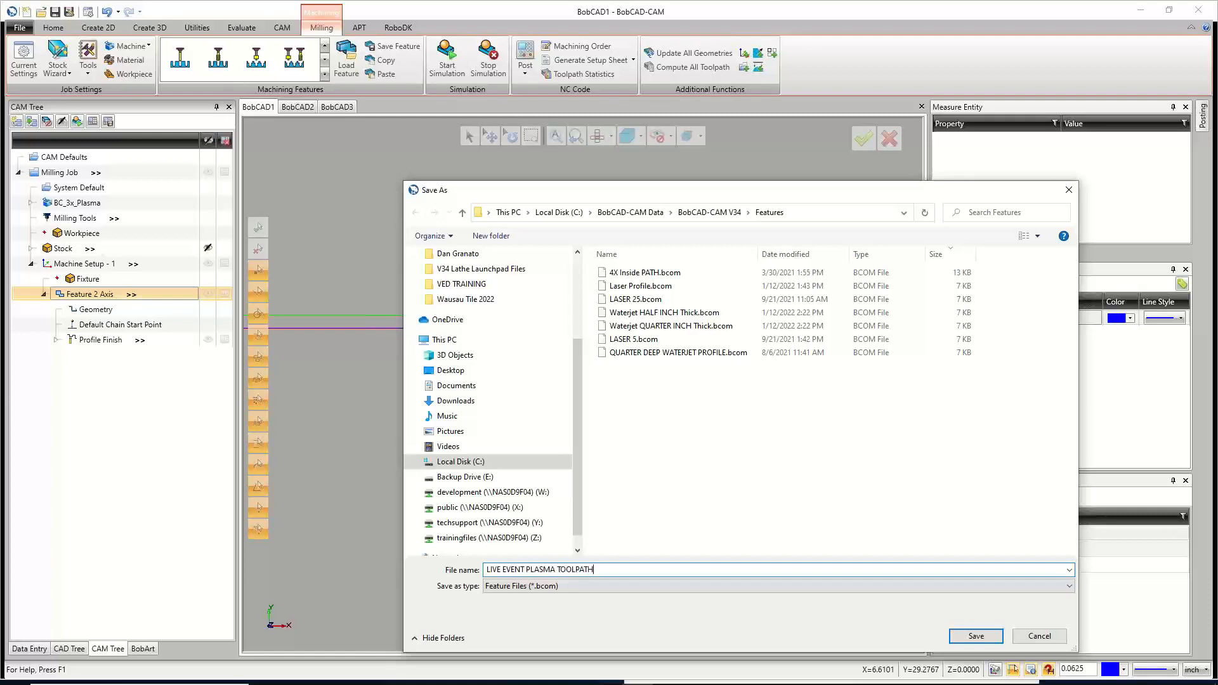
{"action": "left_click", "coordinate": [969, 636]}
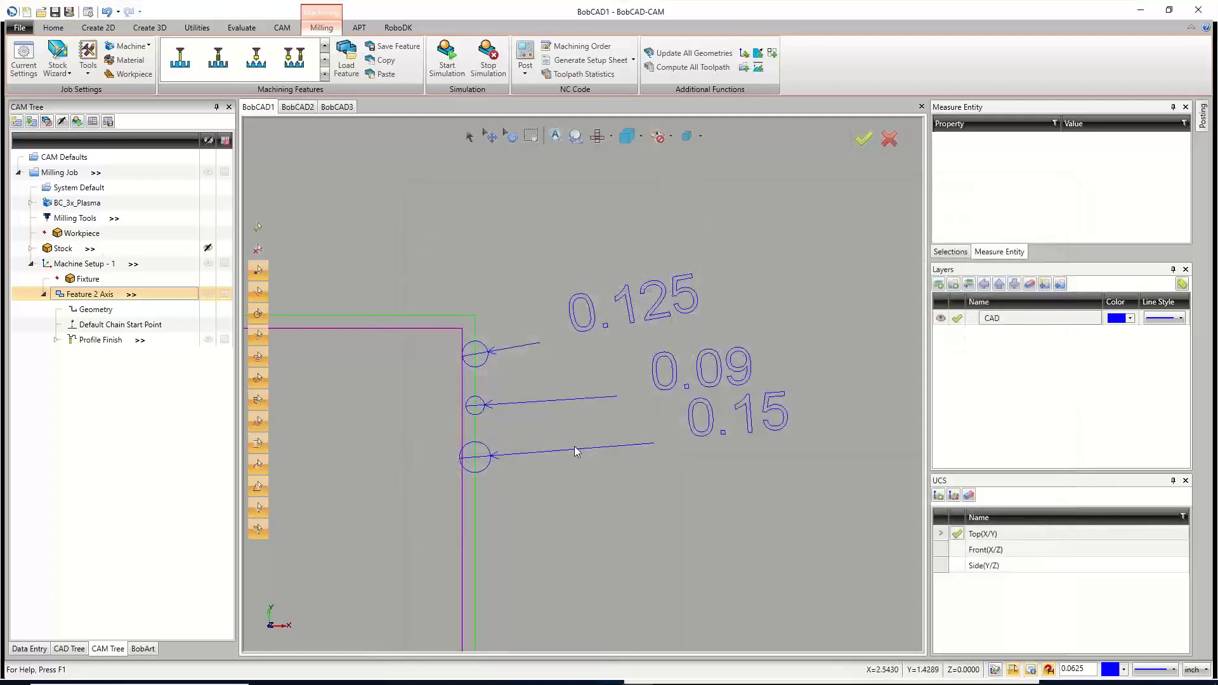
Load LIVE EVENT PLASMA TOOLPATH.bcom into Machine Setup - 1 of BobCAD3, including its Top of Feature and Depth values.
{"action": "scroll", "coordinate": [497, 420], "scroll_direction": "down", "scroll_amount": 5}
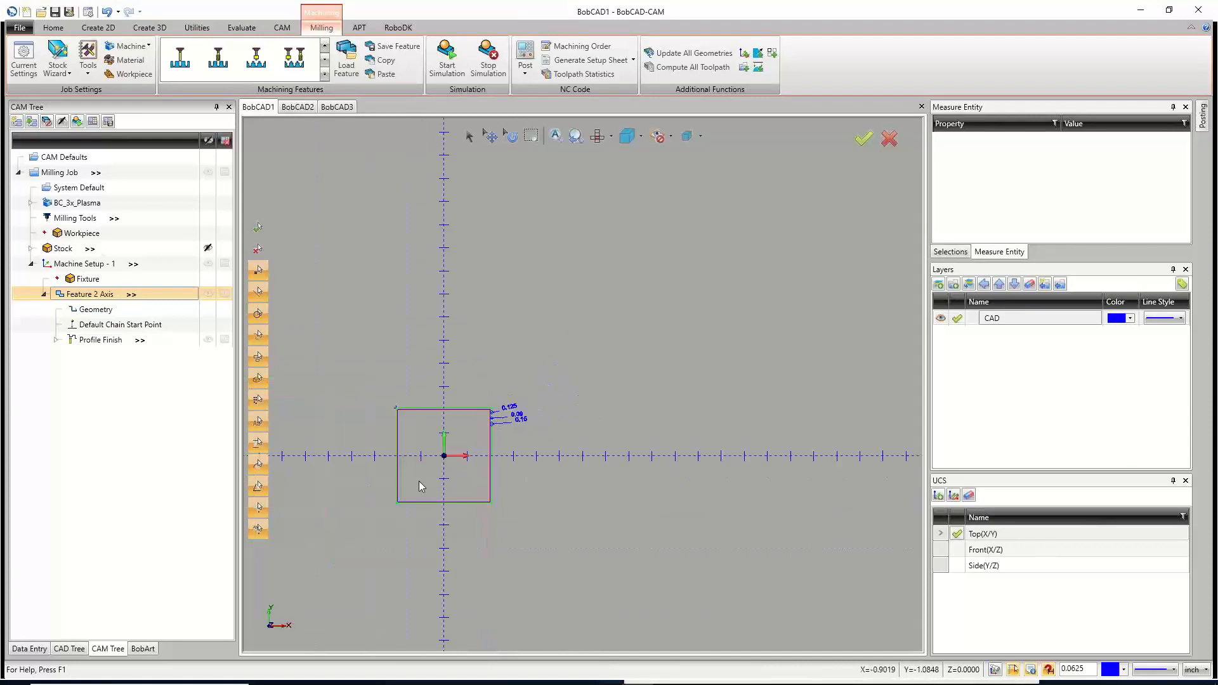
{"action": "scroll", "coordinate": [380, 479], "scroll_direction": "up", "scroll_amount": 2}
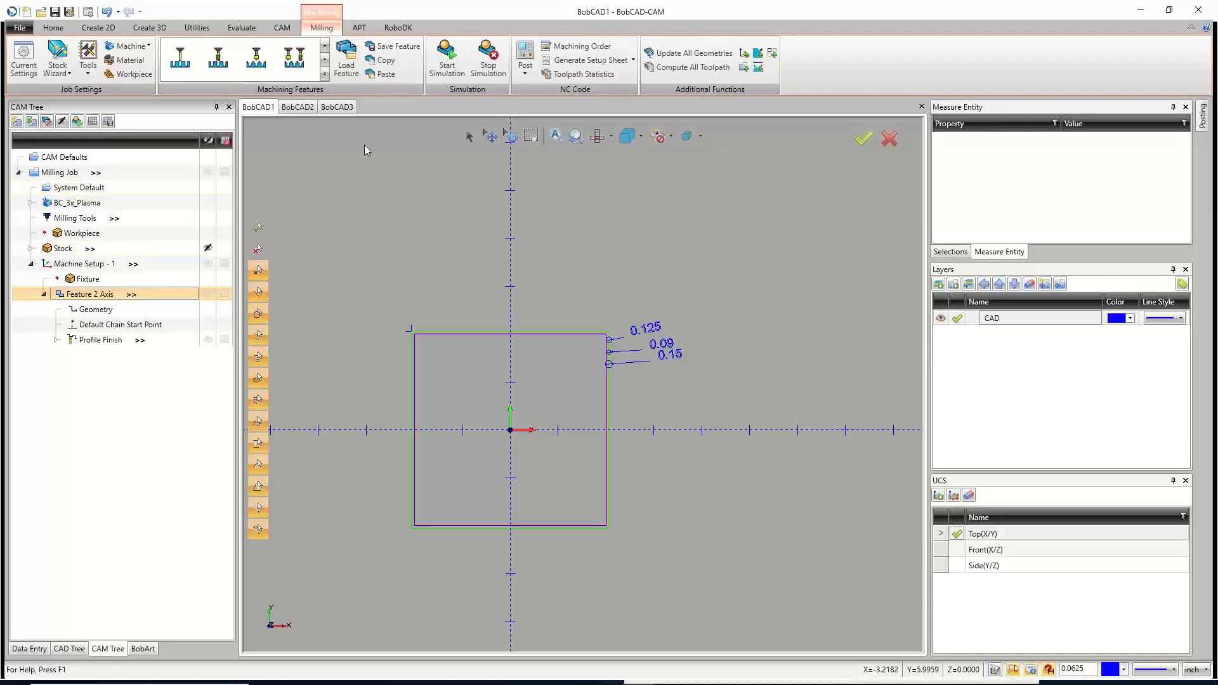
{"action": "left_click", "coordinate": [326, 107]}
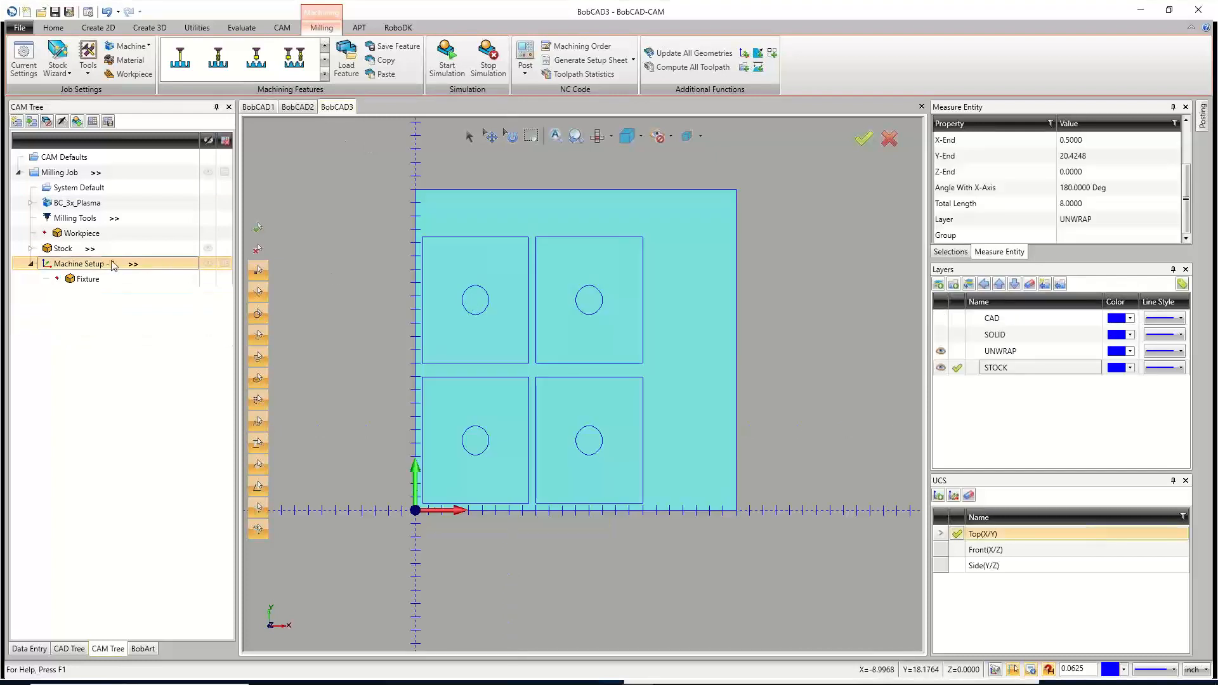
{"action": "right_click", "coordinate": [111, 266]}
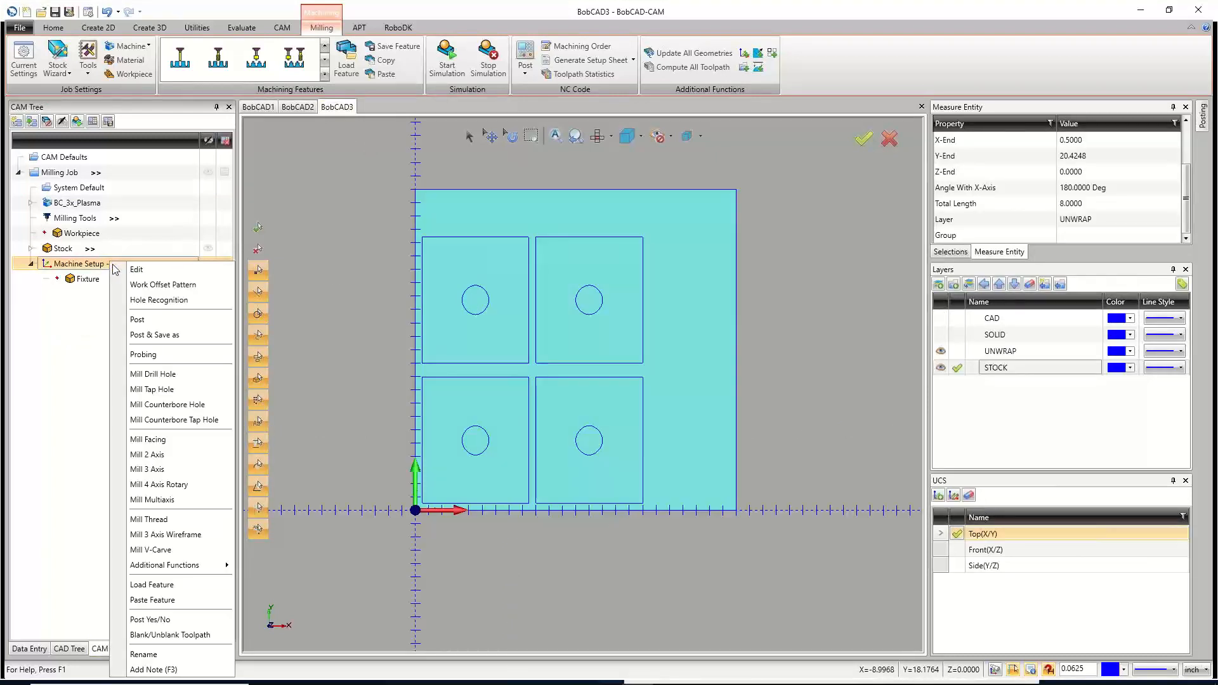
{"action": "left_click", "coordinate": [159, 590]}
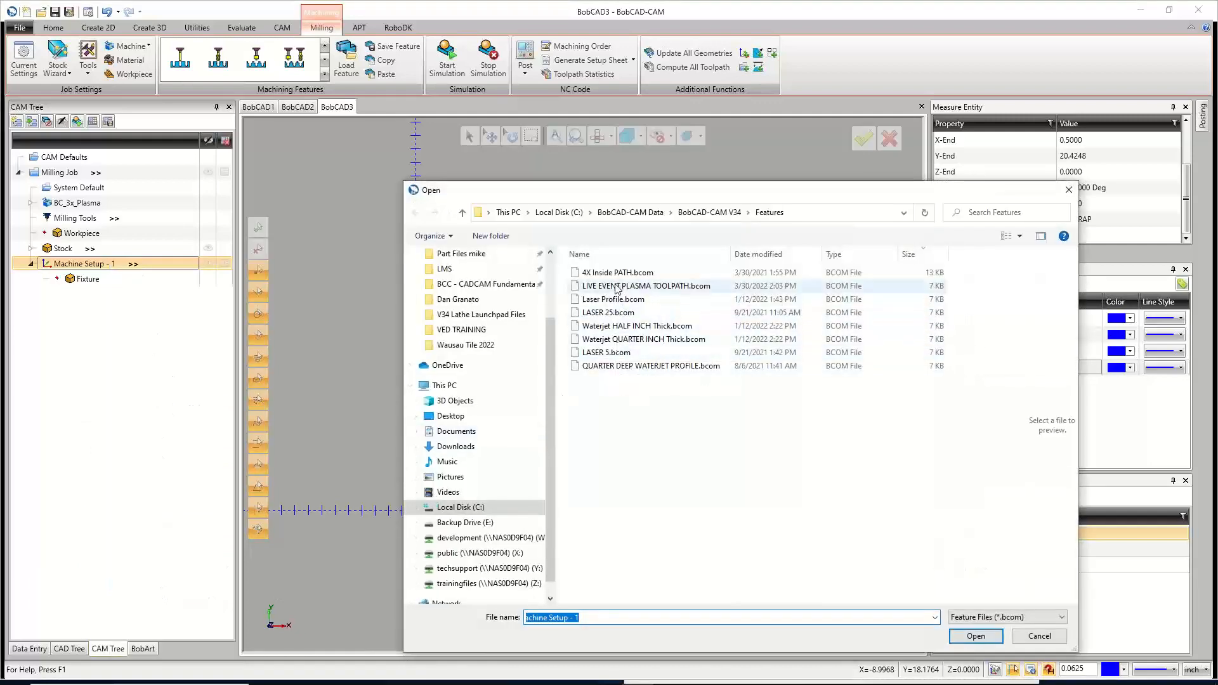
{"action": "left_click_drag", "start_coordinate": [625, 197], "coordinate": [475, 163]}
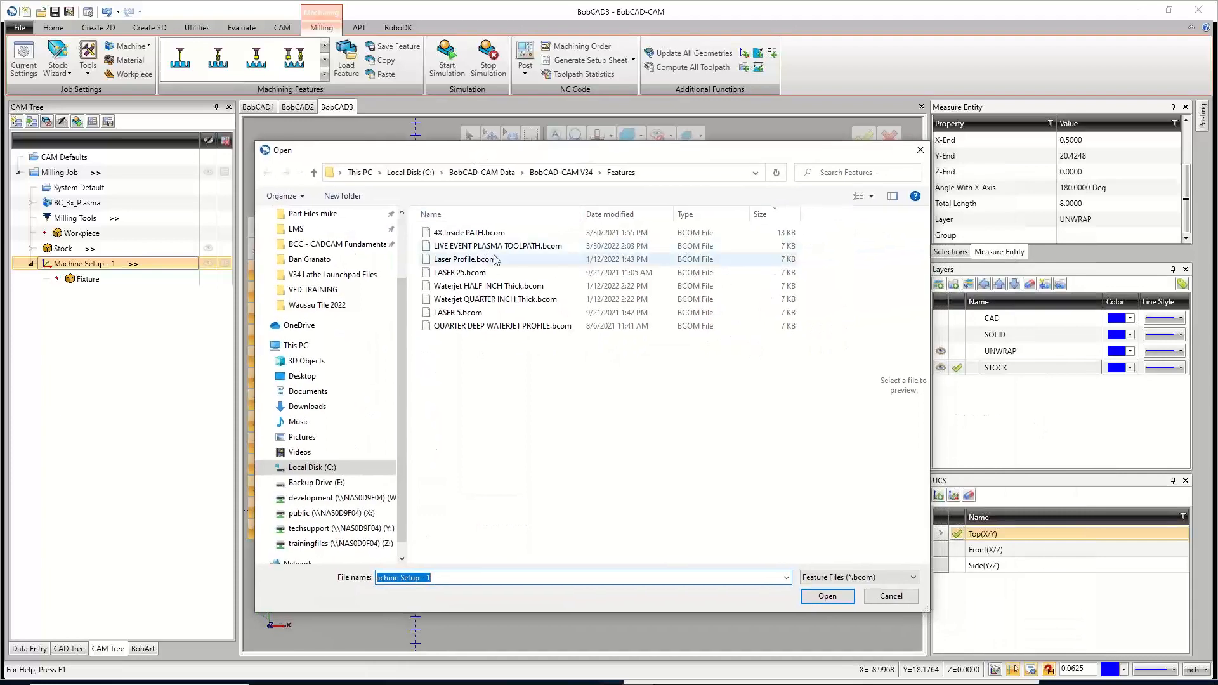
{"action": "double_click", "coordinate": [492, 249]}
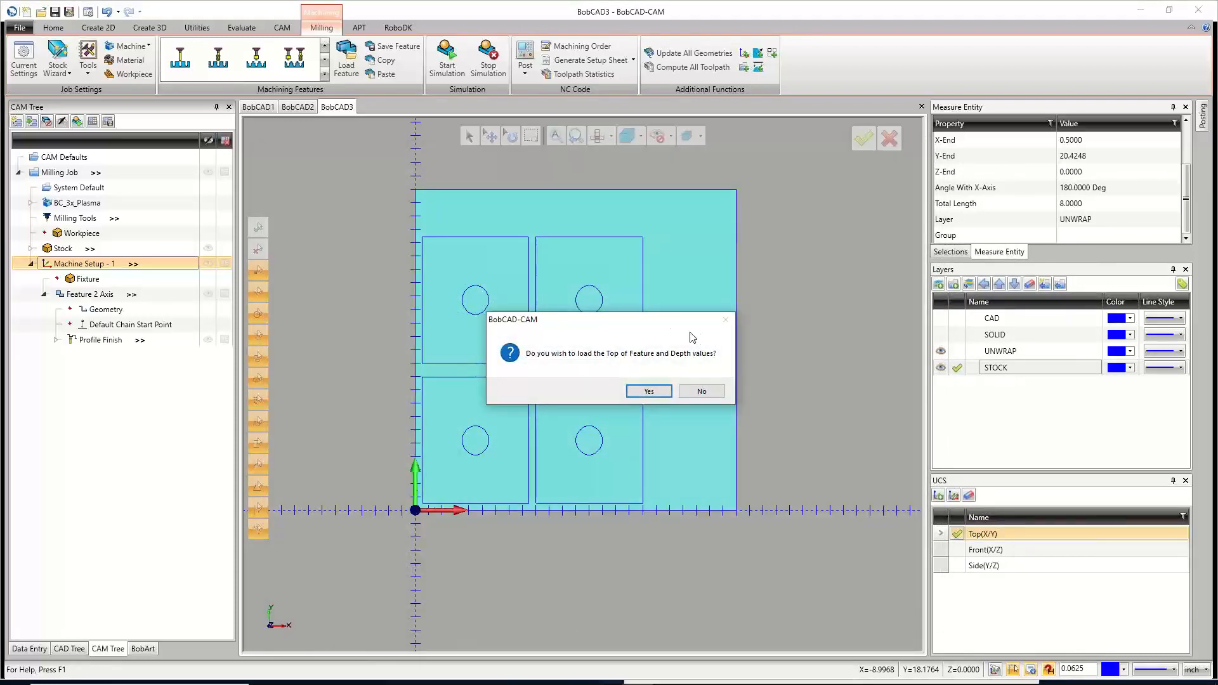
{"action": "left_click", "coordinate": [655, 391]}
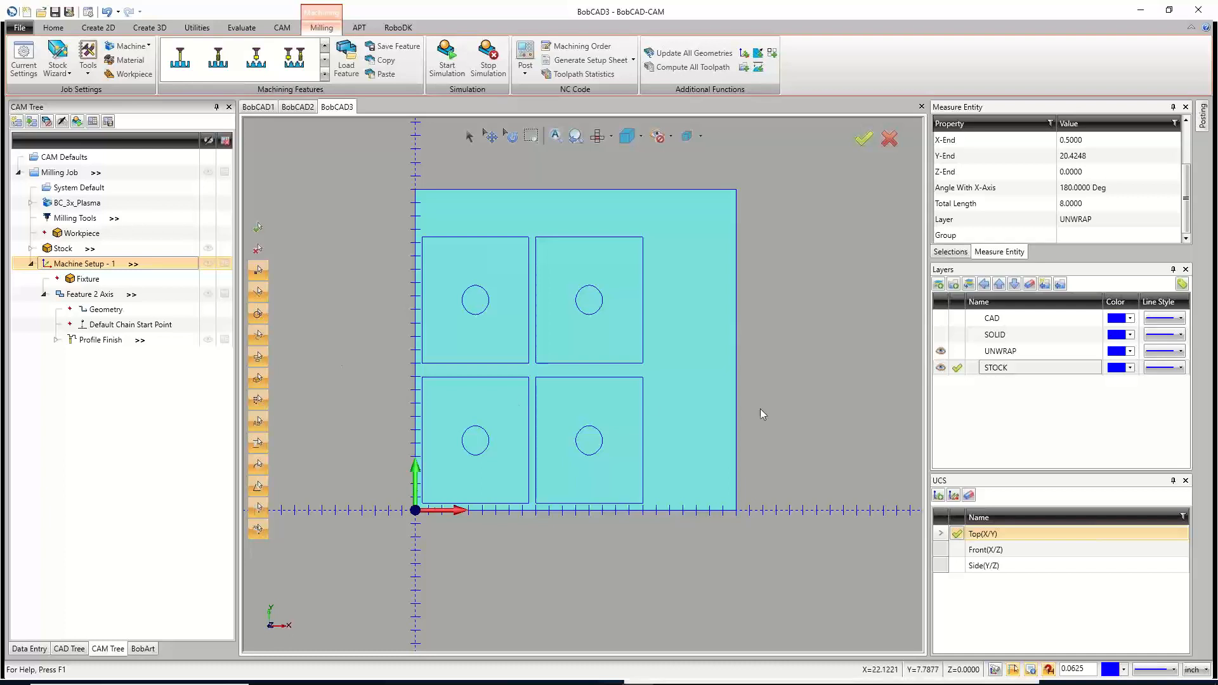
Make UNWRAP the active layer and hide both the STOCK layer and the CAM stock model.
{"action": "left_click", "coordinate": [957, 353]}
{"action": "left_click", "coordinate": [941, 367]}
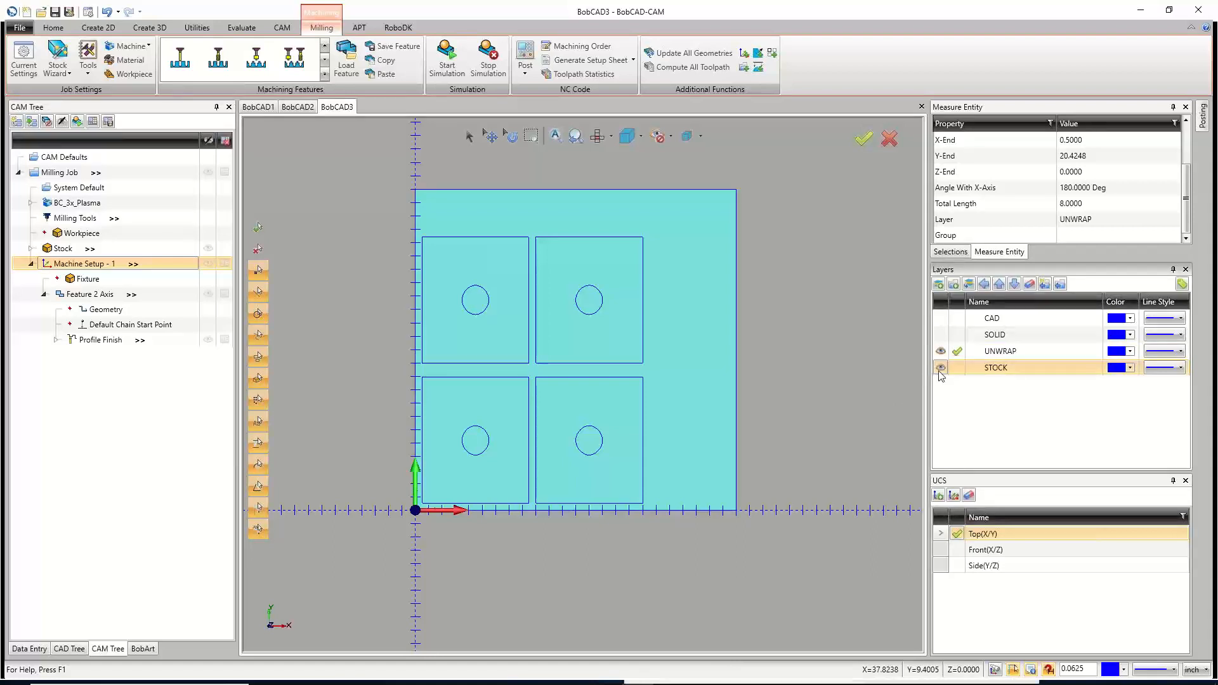
{"action": "left_click", "coordinate": [207, 248]}
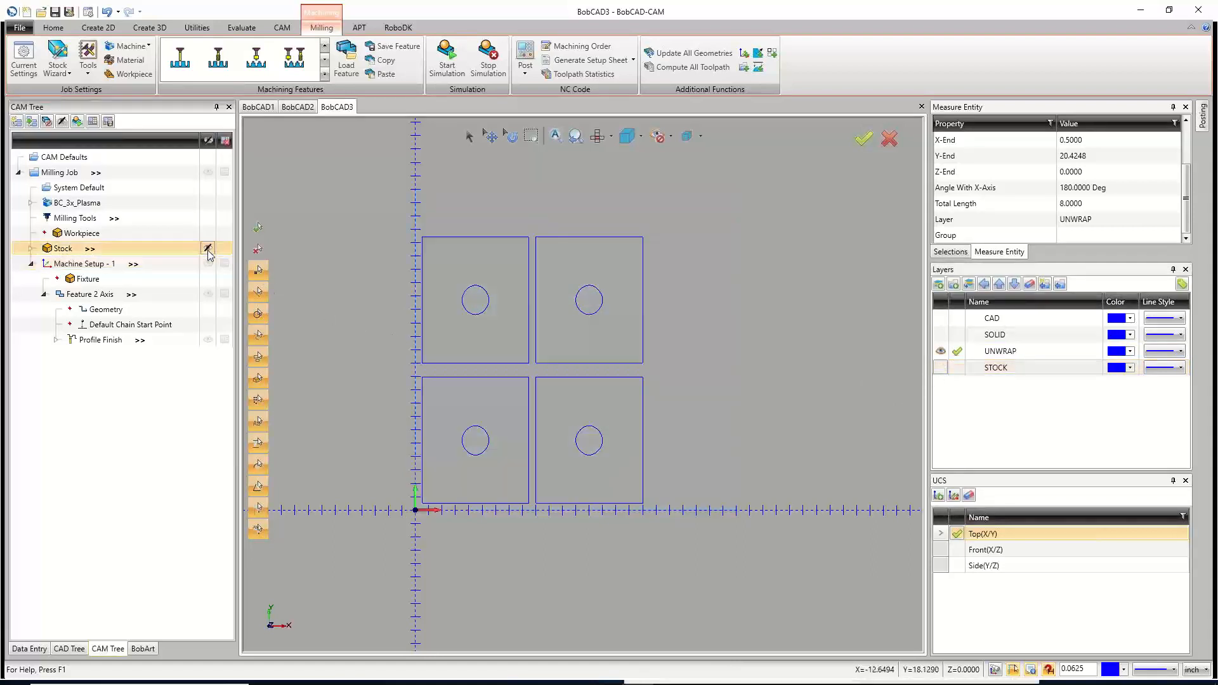
Reselect the geometry of Feature 2 Axis as all four plate outlines and their holes.
{"action": "scroll", "coordinate": [393, 398], "scroll_direction": "up", "scroll_amount": 2}
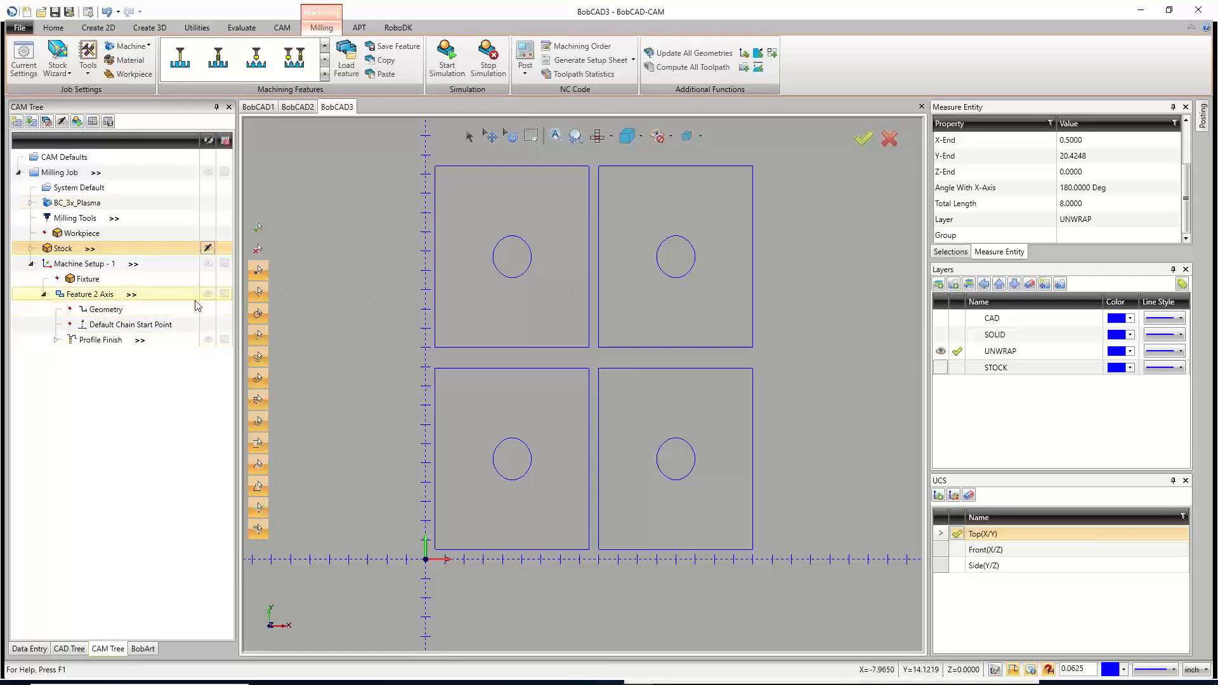
{"action": "right_click", "coordinate": [108, 311]}
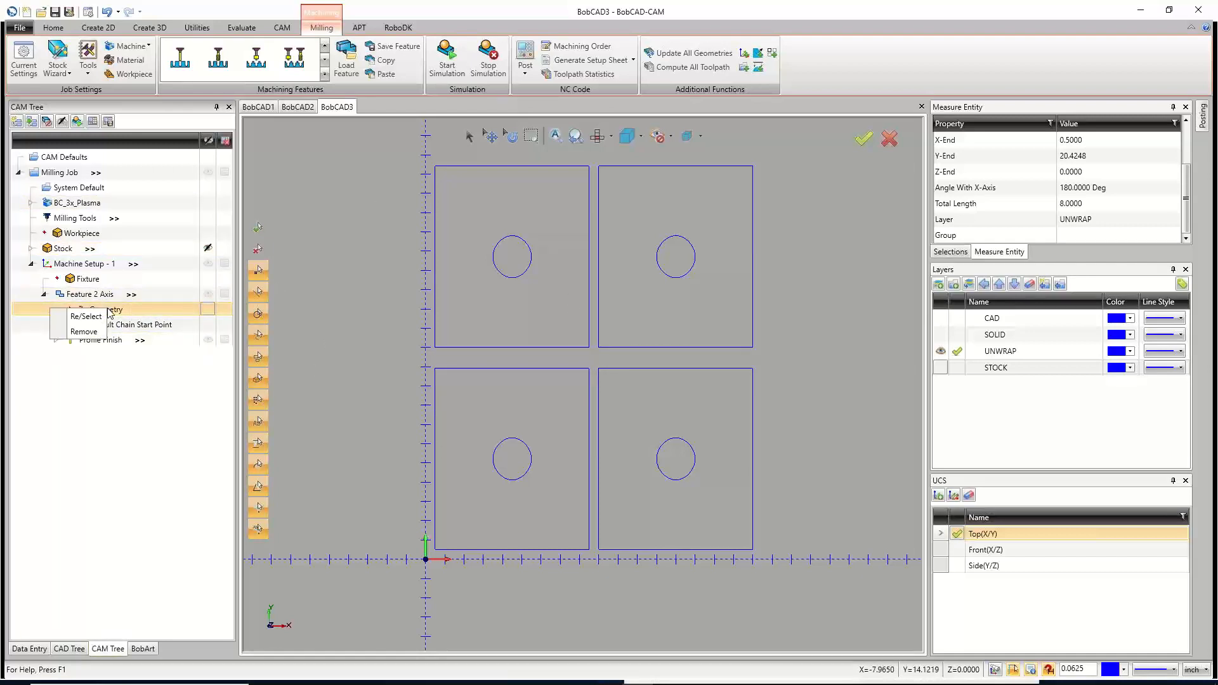
{"action": "left_click", "coordinate": [92, 319]}
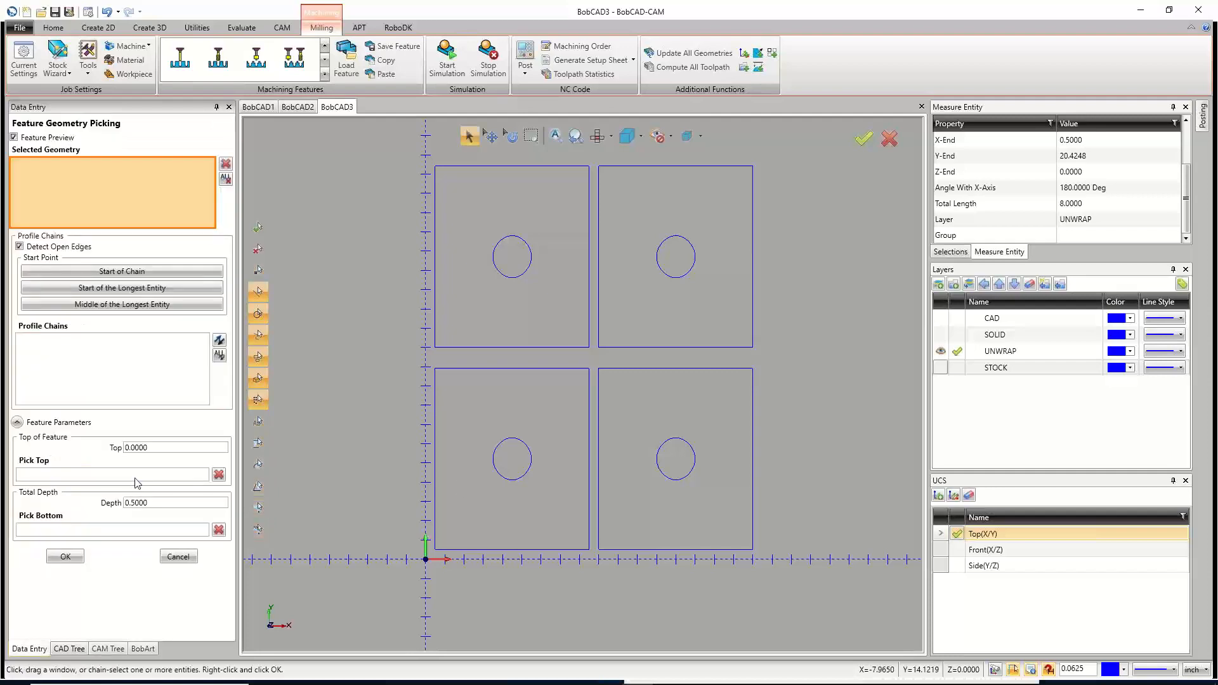
{"action": "scroll", "coordinate": [567, 421], "scroll_direction": "down", "scroll_amount": 4}
{"action": "left_click_drag", "start_coordinate": [478, 284], "coordinate": [687, 543]}
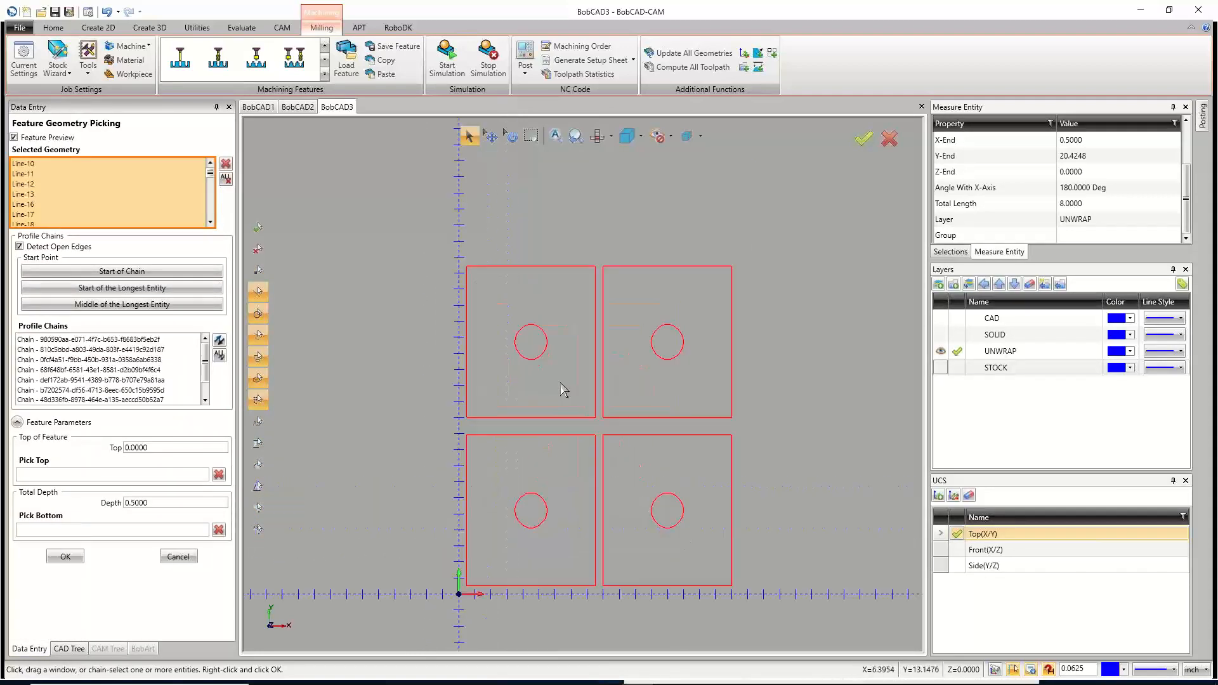
Check the profile chains' start points and directions on the holes and plate corners, and accept the geometry selection.
{"action": "scroll", "coordinate": [578, 408], "scroll_direction": "up", "scroll_amount": 4}
{"action": "scroll", "coordinate": [443, 266], "scroll_direction": "up", "scroll_amount": 5}
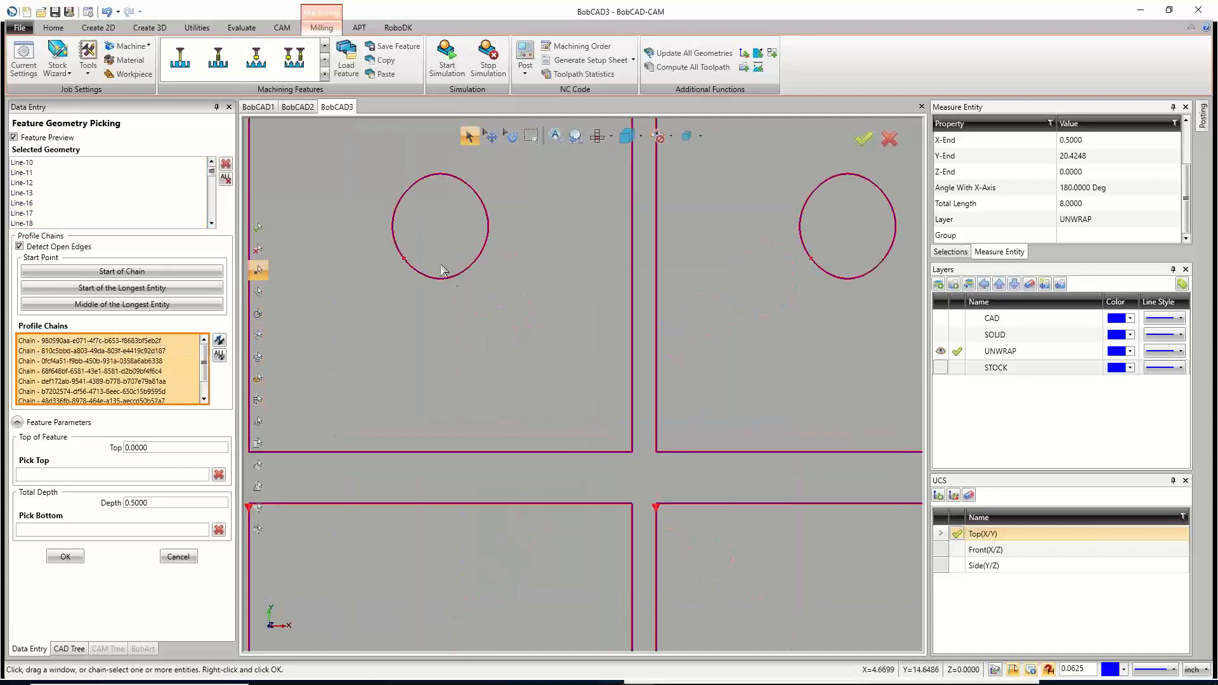
{"action": "scroll", "coordinate": [424, 291], "scroll_direction": "down", "scroll_amount": 3}
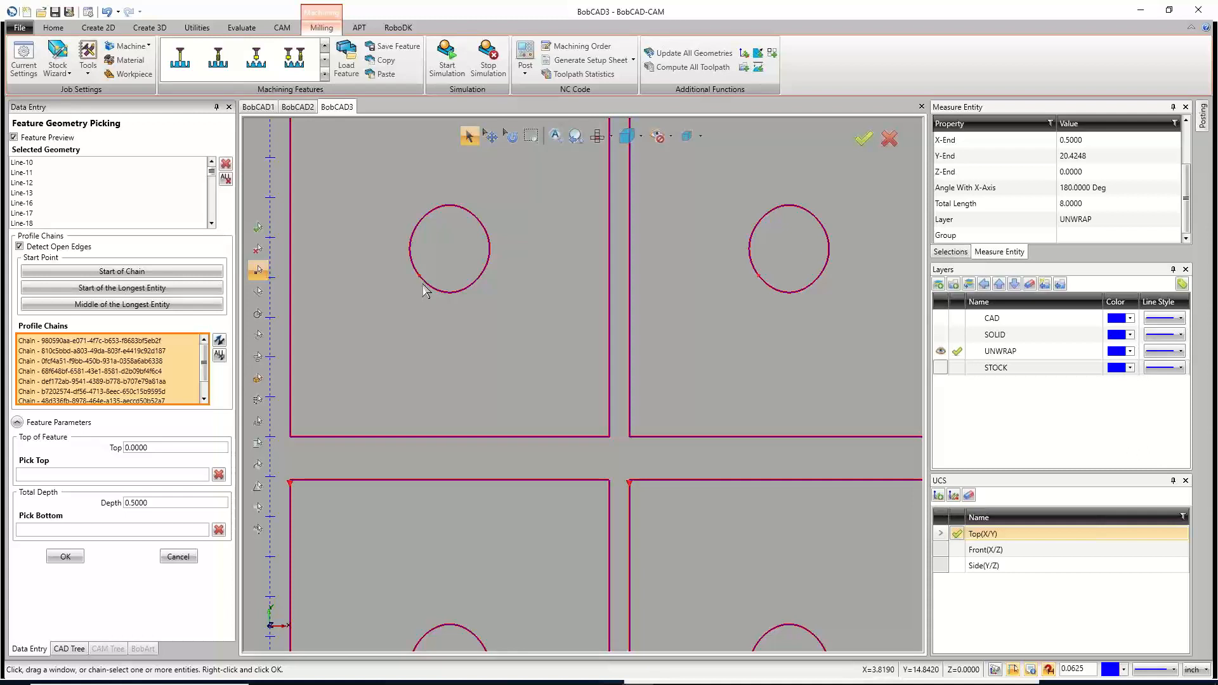
{"action": "scroll", "coordinate": [424, 291], "scroll_direction": "up", "scroll_amount": 10}
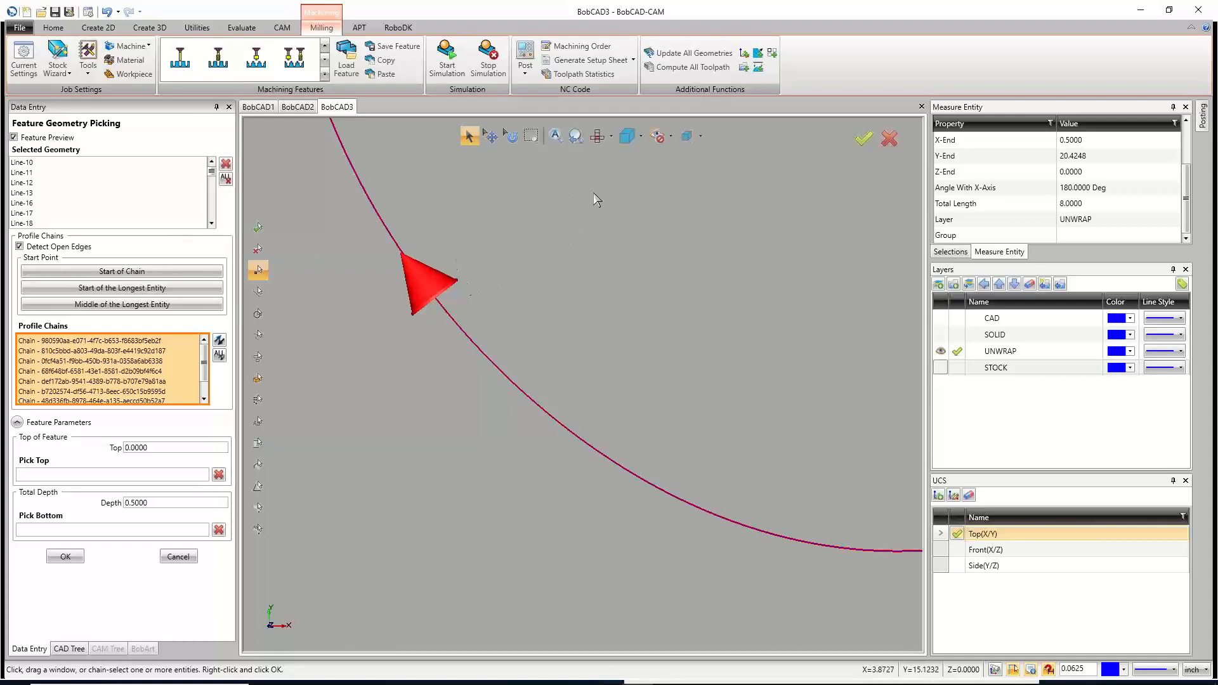
{"action": "scroll", "coordinate": [536, 229], "scroll_direction": "down", "scroll_amount": 3}
{"action": "scroll", "coordinate": [479, 257], "scroll_direction": "down", "scroll_amount": 3}
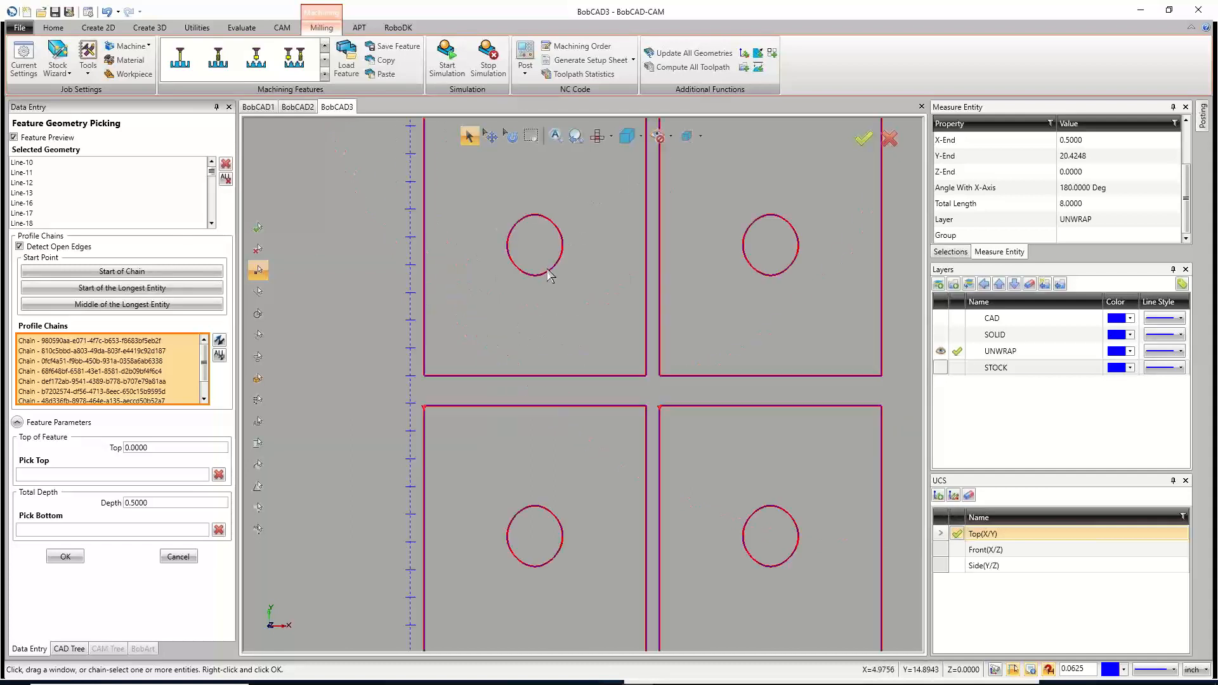
{"action": "scroll", "coordinate": [428, 391], "scroll_direction": "up", "scroll_amount": 5}
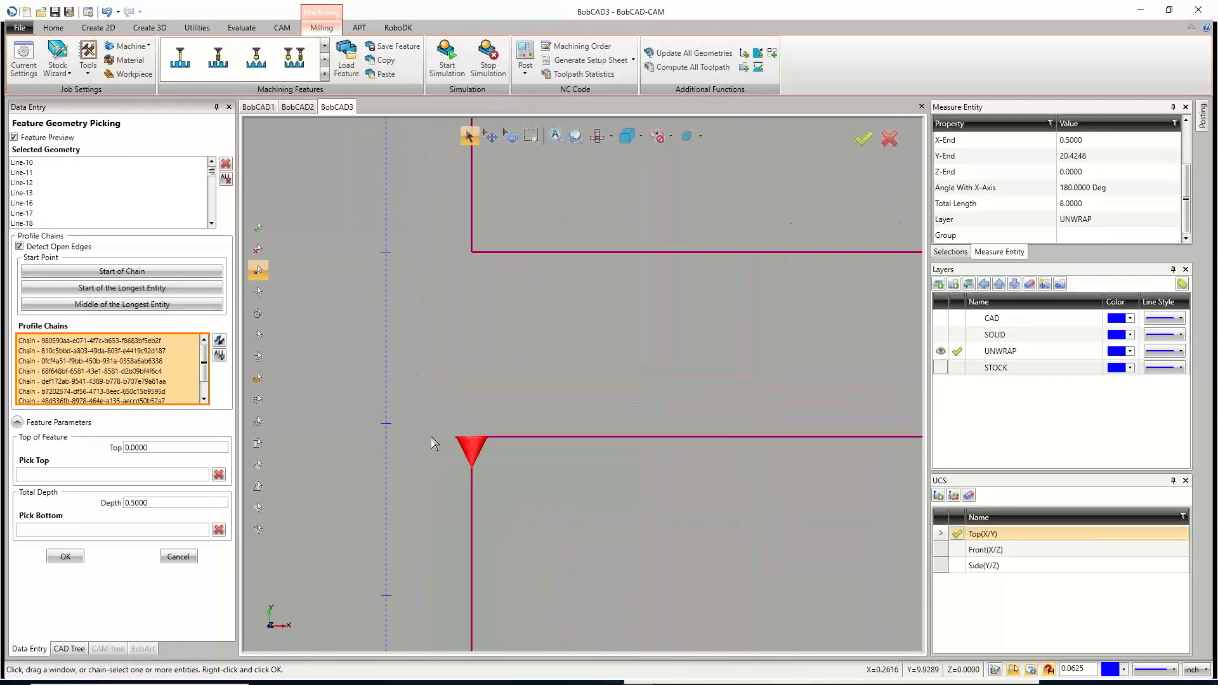
{"action": "scroll", "coordinate": [470, 462], "scroll_direction": "up", "scroll_amount": 2}
{"action": "scroll", "coordinate": [467, 462], "scroll_direction": "down", "scroll_amount": 5}
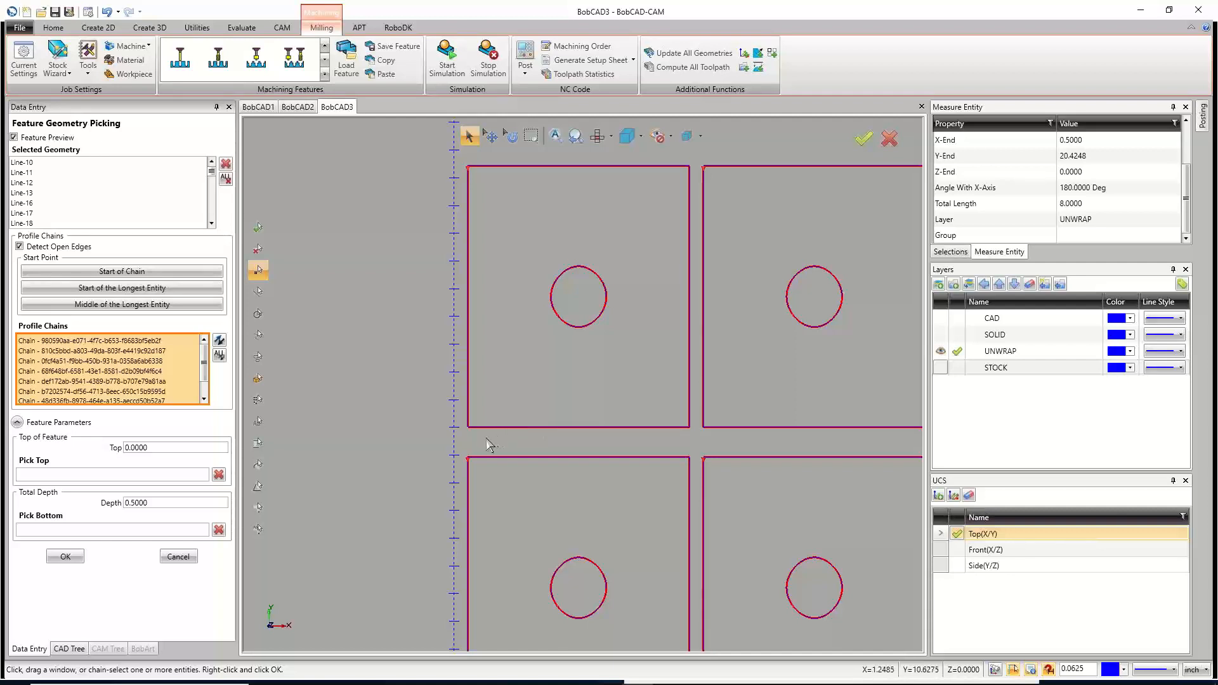
{"action": "left_click", "coordinate": [65, 558]}
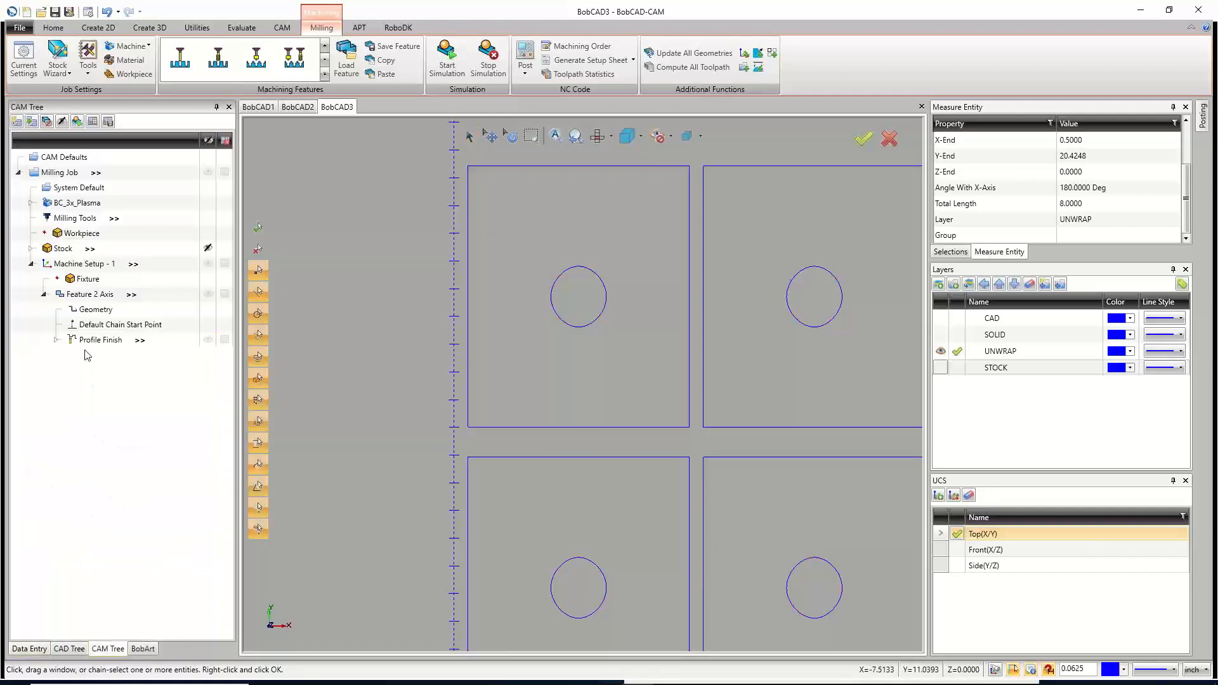
Compute the toolpath of Feature 2 Axis and examine its lead moves at the holes and plate corners.
{"action": "right_click", "coordinate": [81, 299]}
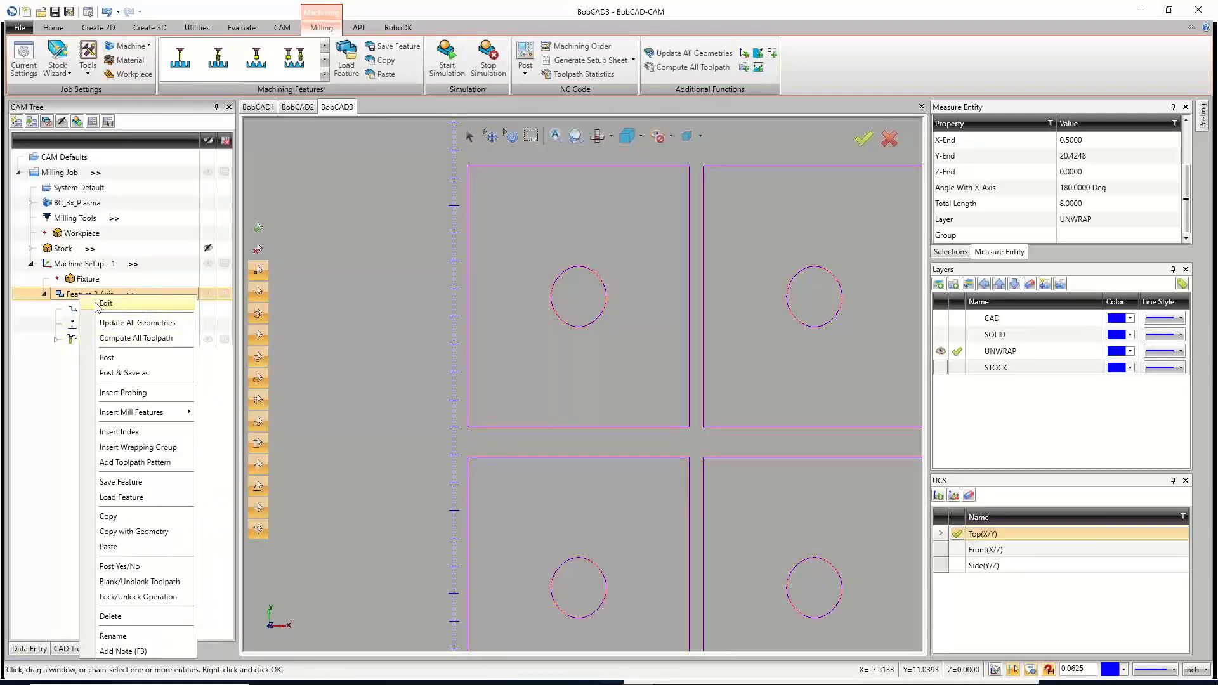
{"action": "right_click", "coordinate": [67, 294]}
{"action": "right_click", "coordinate": [68, 294]}
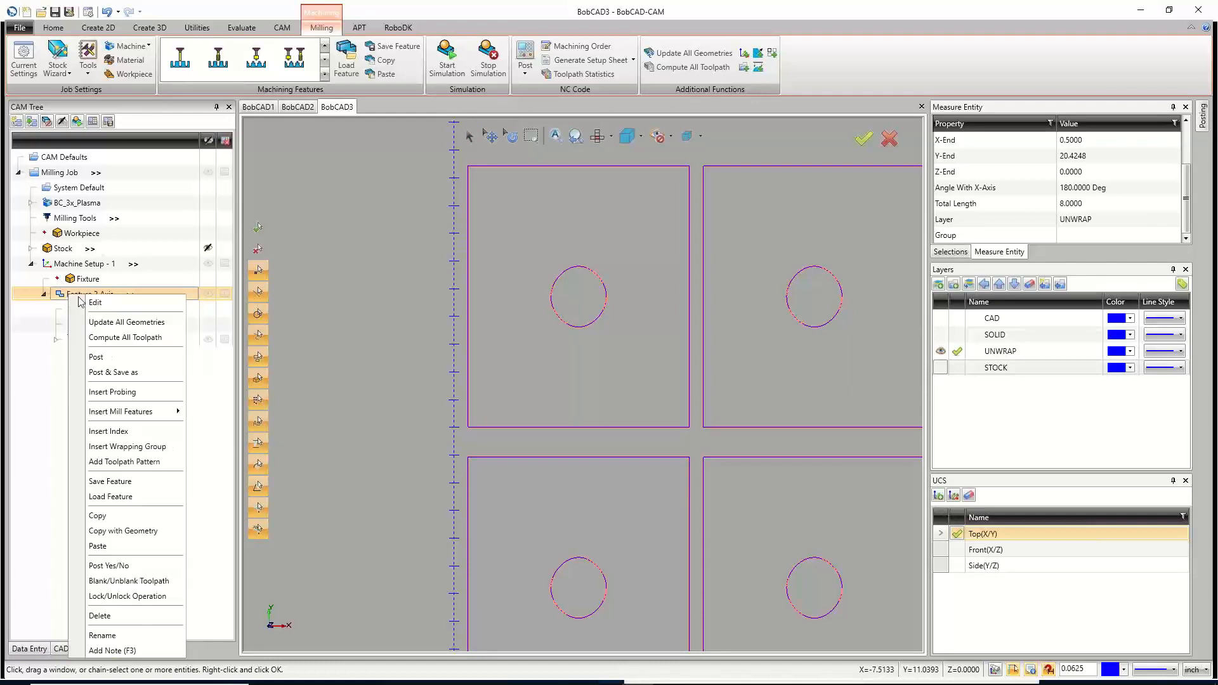
{"action": "left_click", "coordinate": [122, 338]}
{"action": "scroll", "coordinate": [559, 320], "scroll_direction": "up", "scroll_amount": 6}
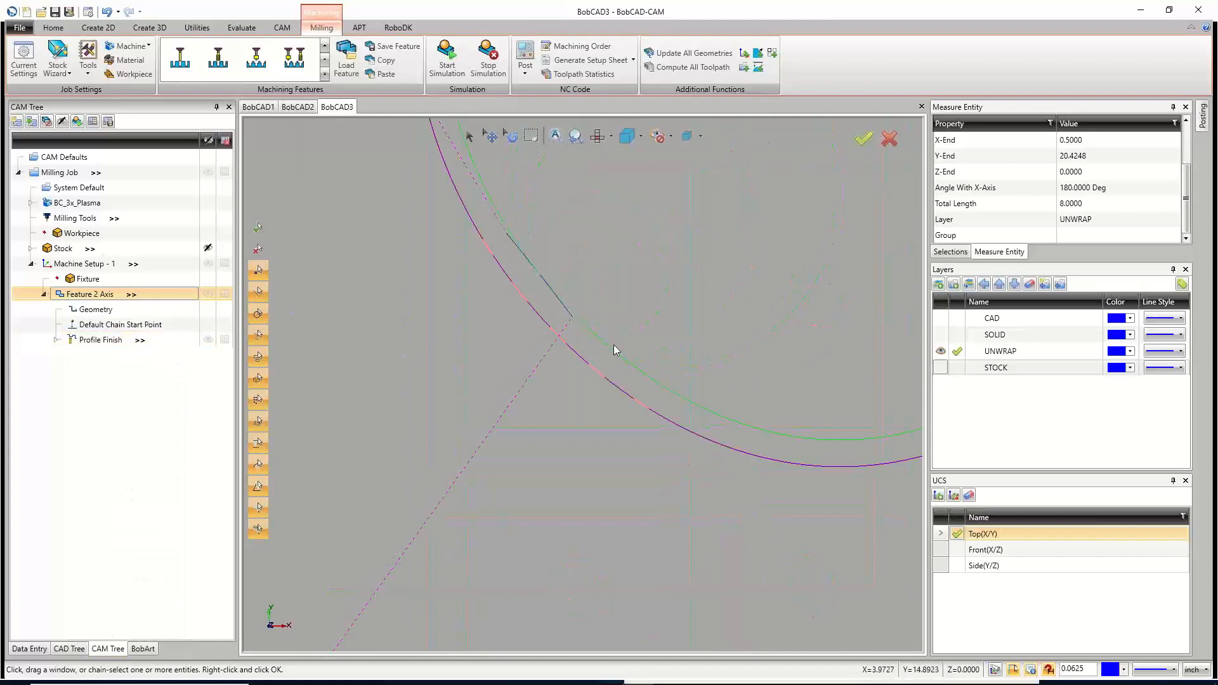
{"action": "scroll", "coordinate": [618, 348], "scroll_direction": "down", "scroll_amount": 5}
{"action": "scroll", "coordinate": [512, 509], "scroll_direction": "up", "scroll_amount": 8}
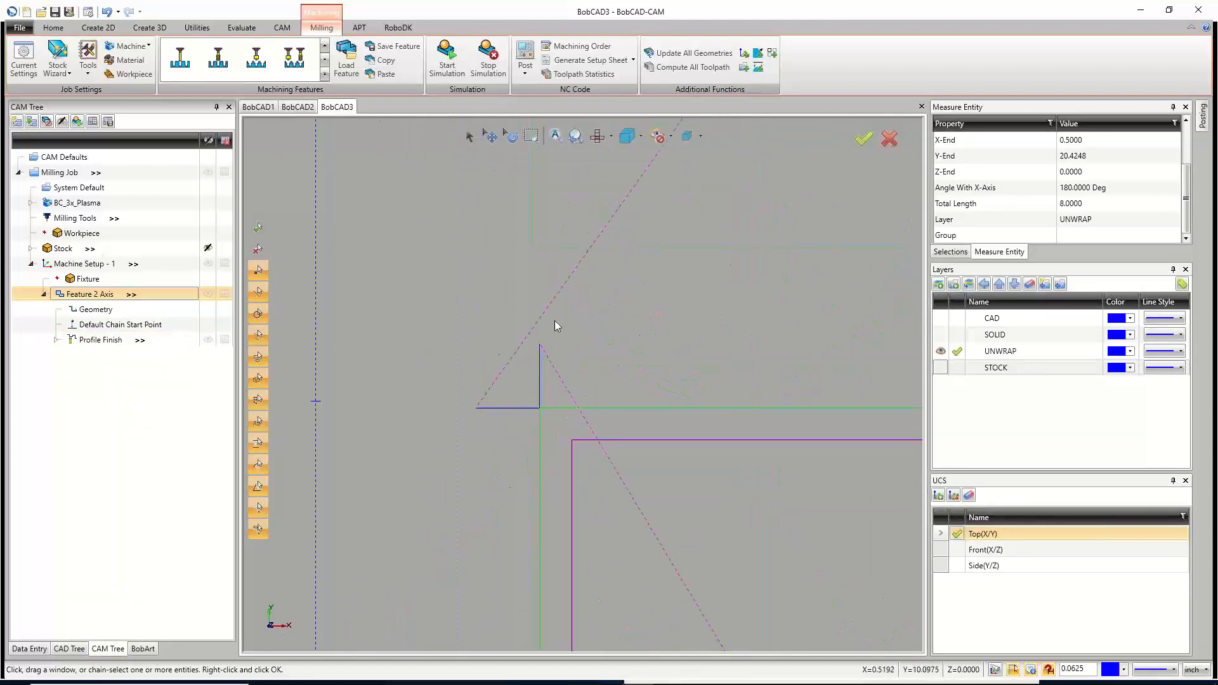
{"action": "scroll", "coordinate": [478, 487], "scroll_direction": "down", "scroll_amount": 8}
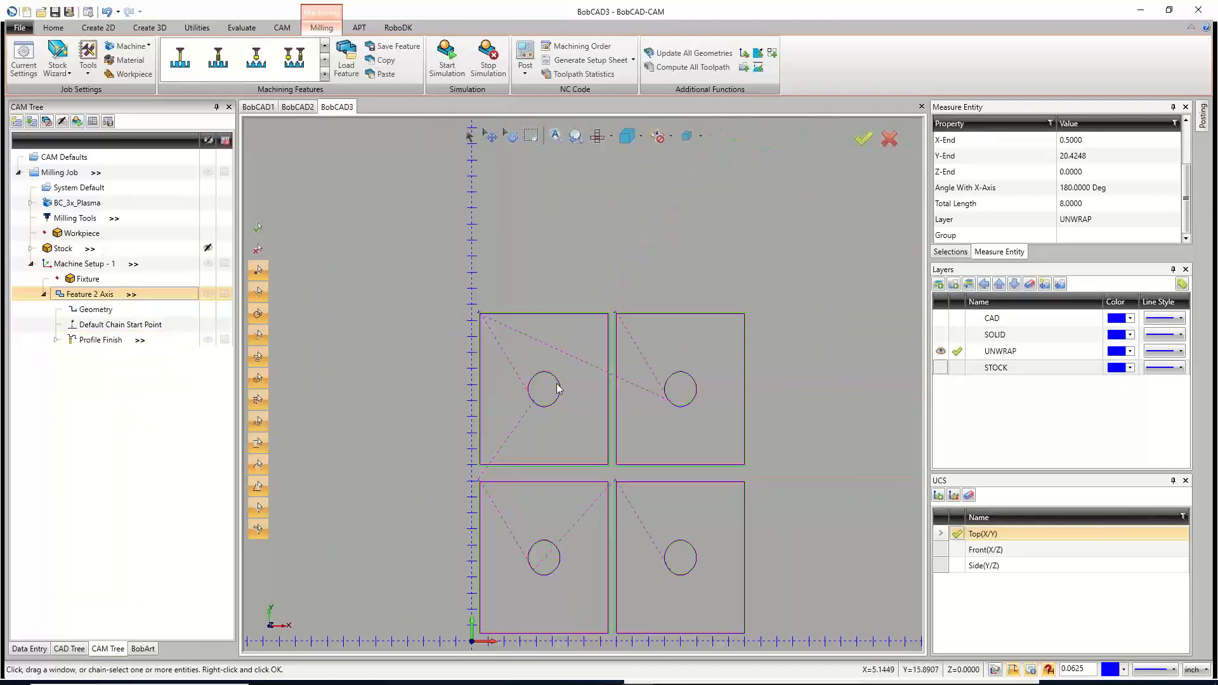
{"action": "scroll", "coordinate": [555, 387], "scroll_direction": "up", "scroll_amount": 6}
{"action": "scroll", "coordinate": [613, 383], "scroll_direction": "down", "scroll_amount": 6}
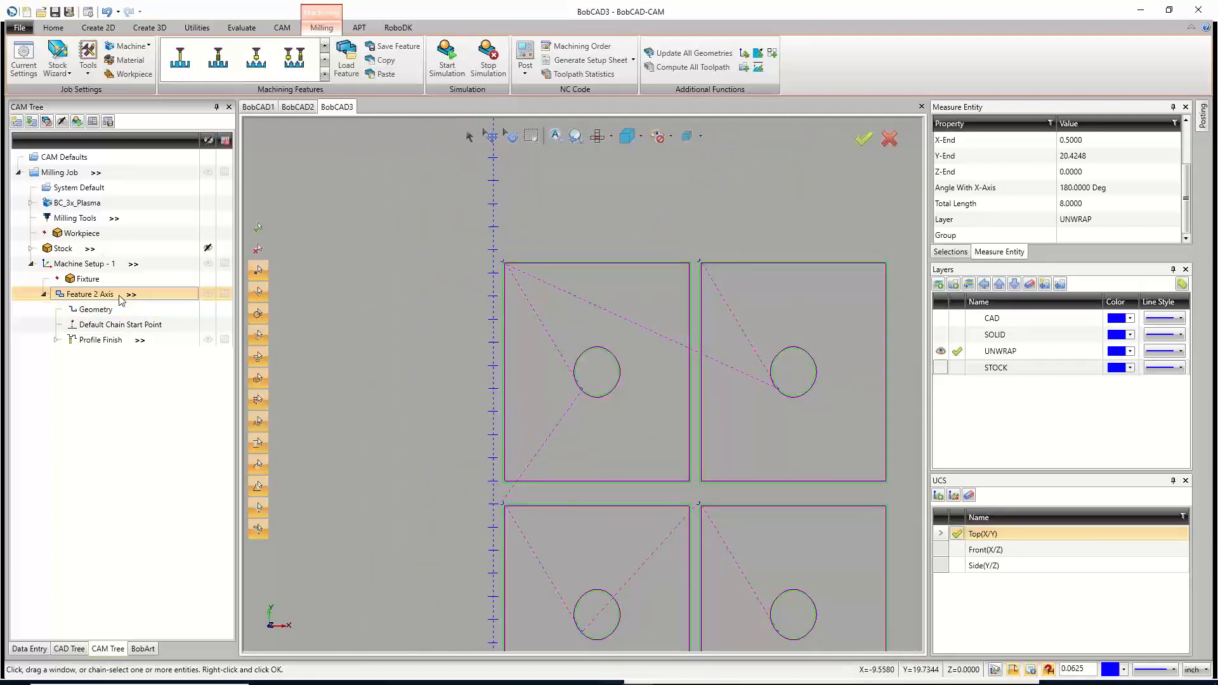
Change the Profile Finish lead-in of Feature 2 Axis to Right Angle, recompute the toolpath and check the new leads.
{"action": "right_click", "coordinate": [101, 298]}
{"action": "left_click", "coordinate": [122, 305]}
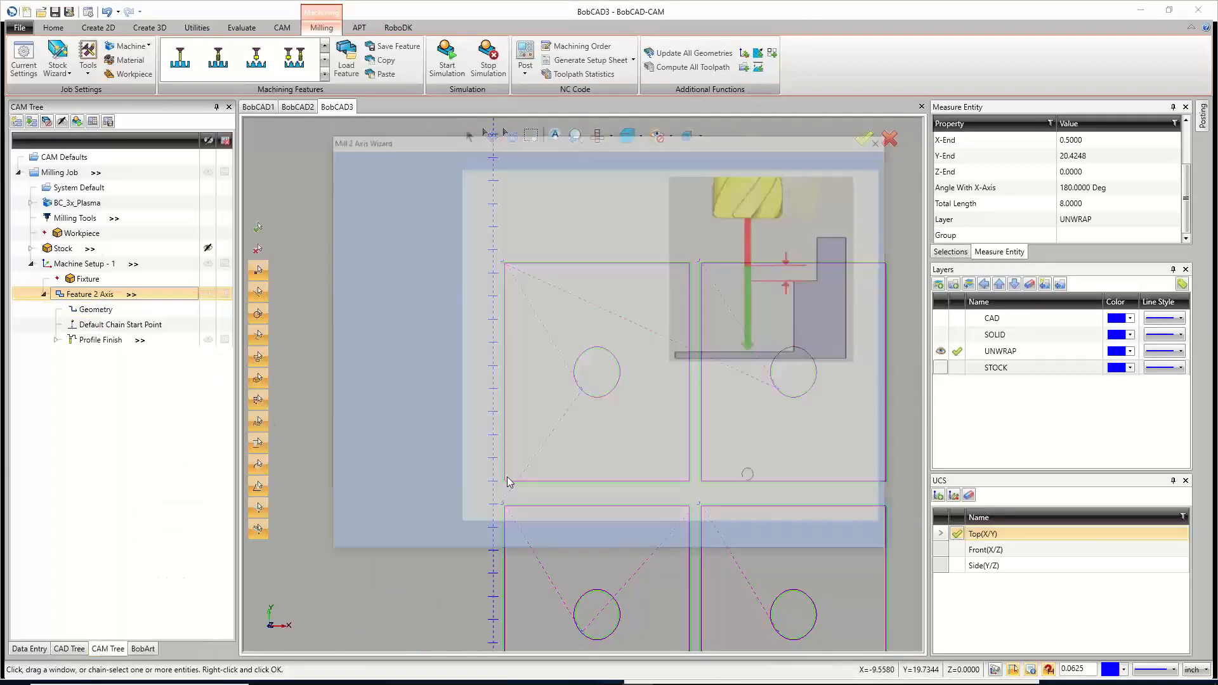
{"action": "left_click", "coordinate": [390, 248]}
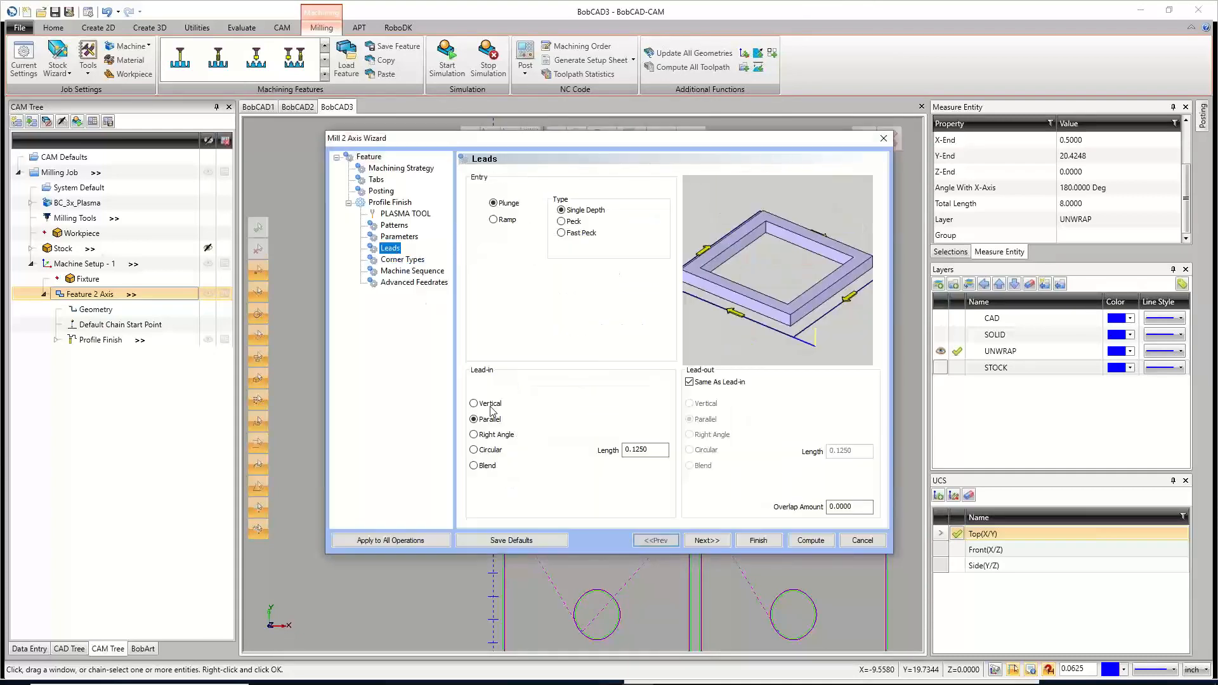
{"action": "left_click", "coordinate": [489, 436]}
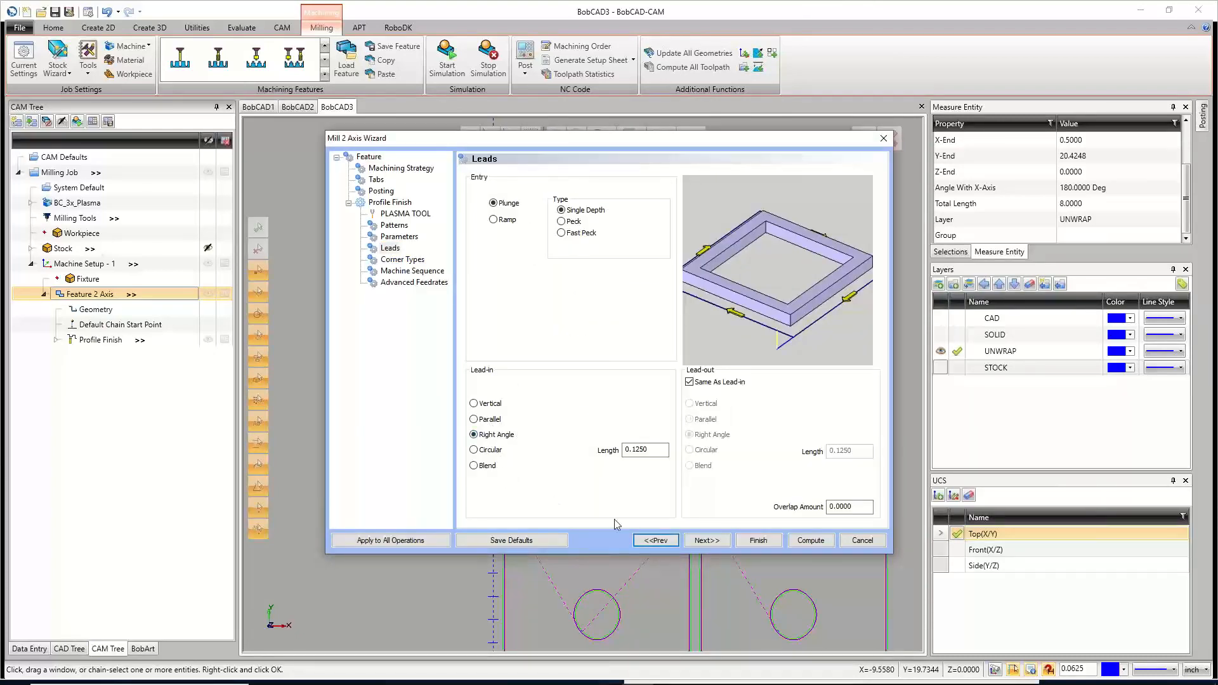
{"action": "left_click", "coordinate": [831, 544]}
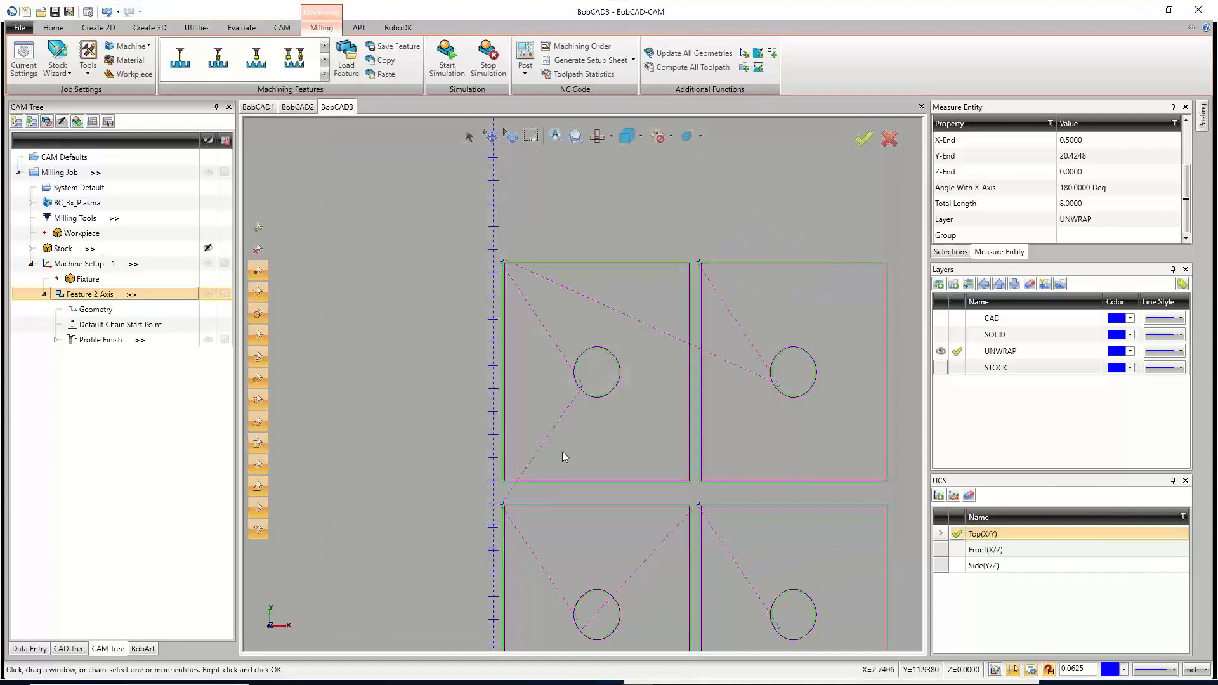
{"action": "scroll", "coordinate": [565, 419], "scroll_direction": "up", "scroll_amount": 6}
{"action": "scroll", "coordinate": [559, 406], "scroll_direction": "up", "scroll_amount": 2}
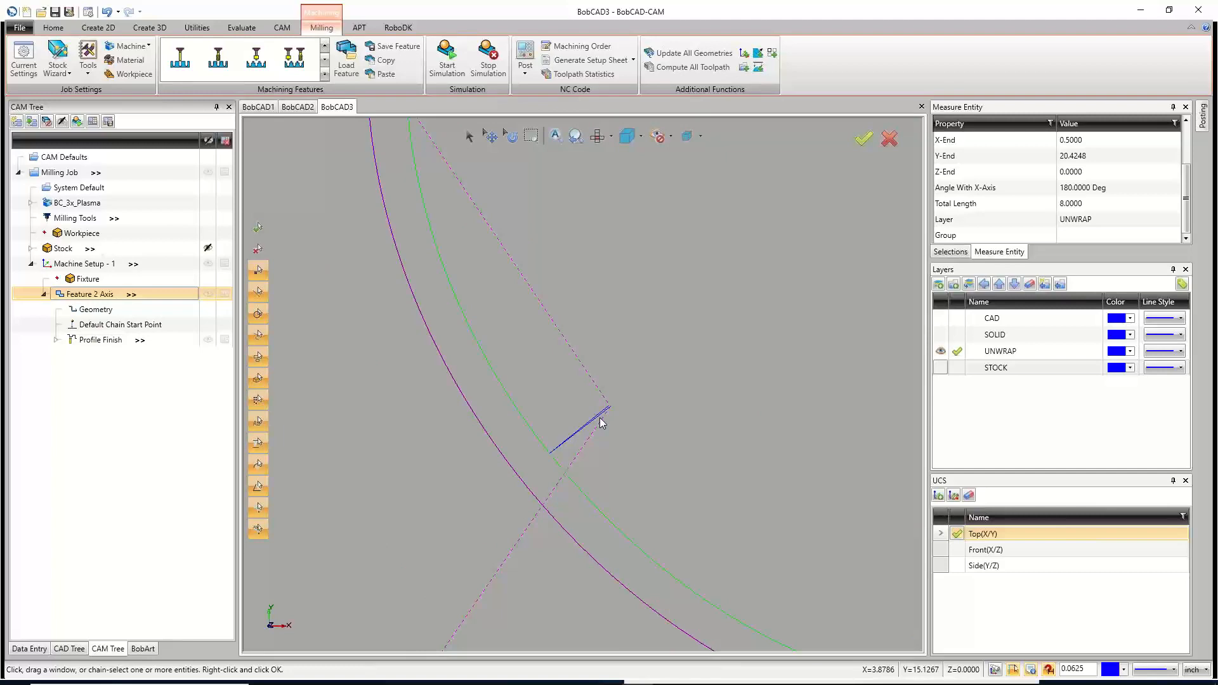
{"action": "scroll", "coordinate": [571, 420], "scroll_direction": "down", "scroll_amount": 10}
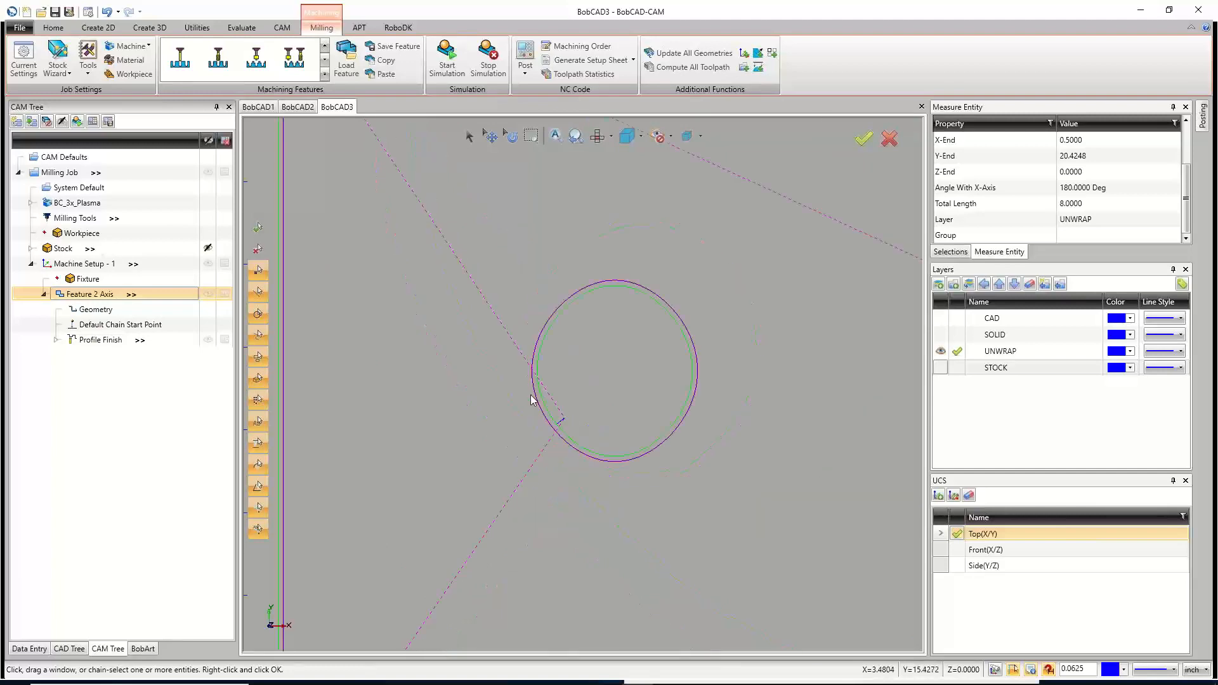
{"action": "scroll", "coordinate": [549, 427], "scroll_direction": "up", "scroll_amount": 4}
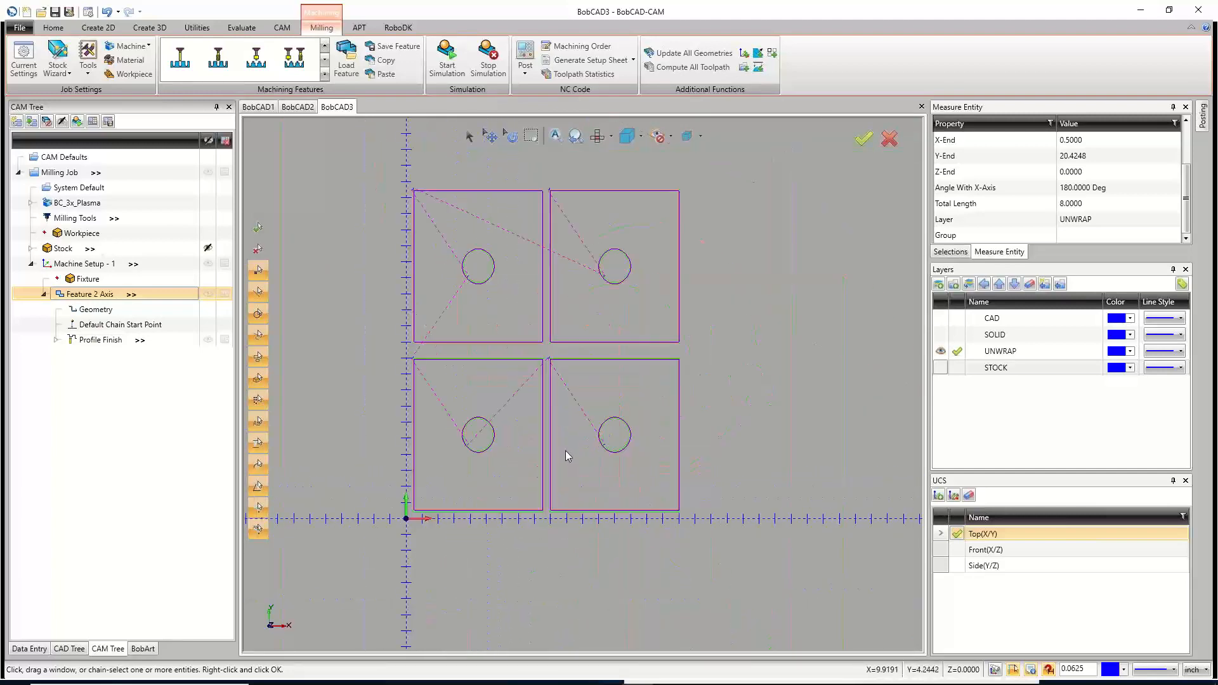
Save the BobCAD3 document as UNWRAPPED GEOMETRY in the LPW Files folder under Desktop, Repeat Training Documents.
{"action": "left_click", "coordinate": [68, 11]}
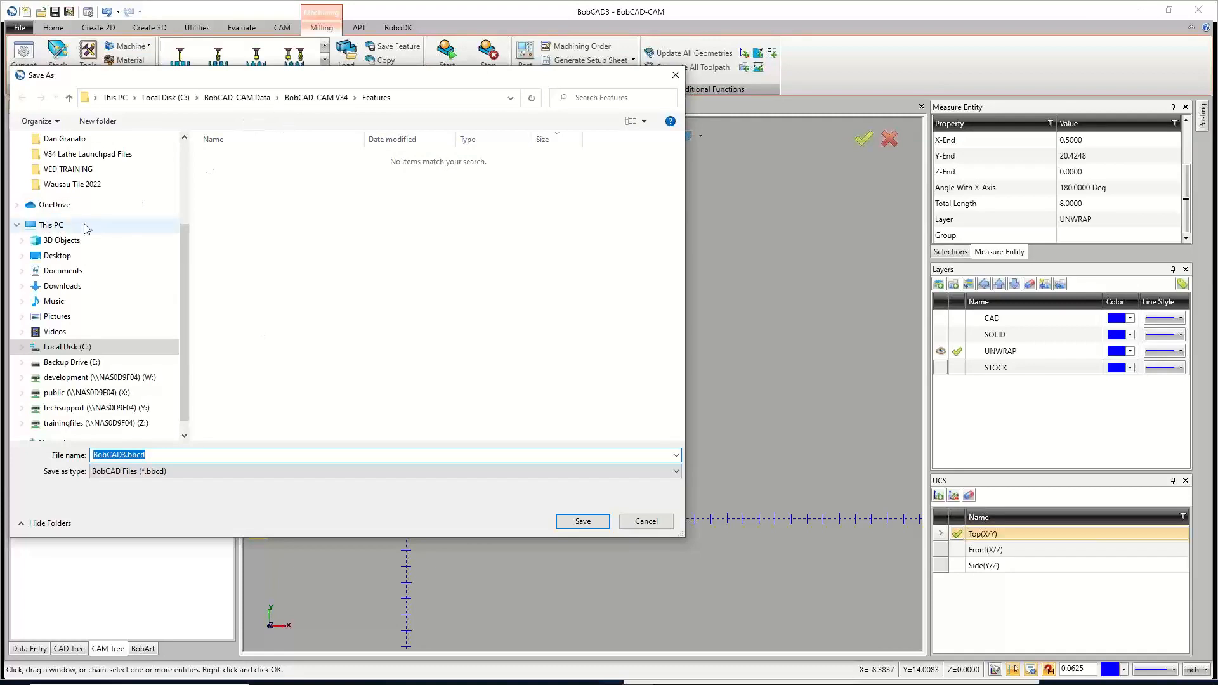
{"action": "scroll", "coordinate": [85, 231], "scroll_direction": "up", "scroll_amount": 2}
{"action": "scroll", "coordinate": [87, 236], "scroll_direction": "up", "scroll_amount": 1}
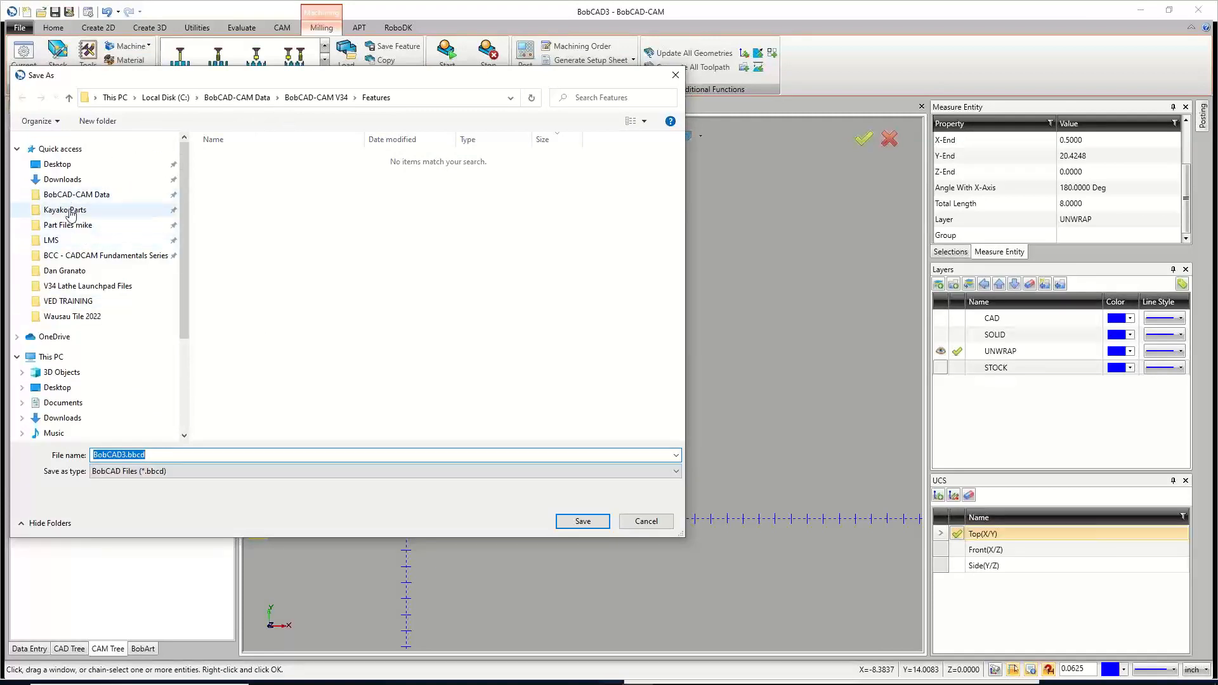
{"action": "left_click", "coordinate": [56, 165]}
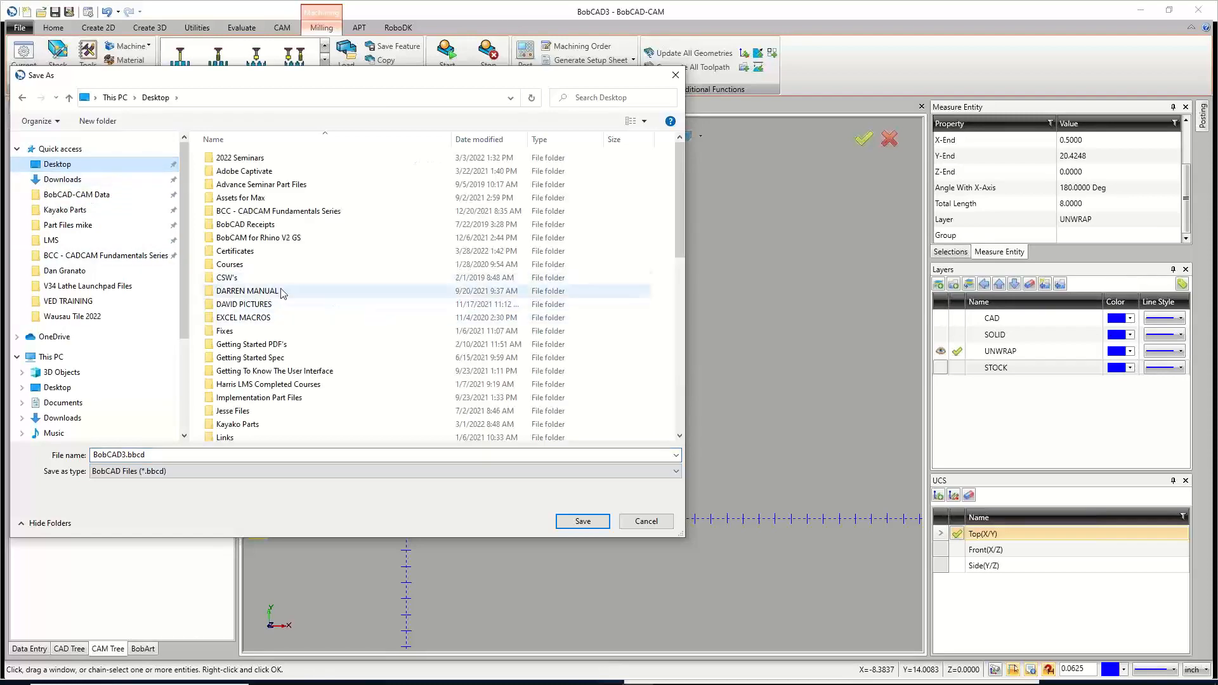
{"action": "scroll", "coordinate": [304, 330], "scroll_direction": "down", "scroll_amount": 6}
{"action": "left_click", "coordinate": [279, 382]}
{"action": "double_click", "coordinate": [279, 382]}
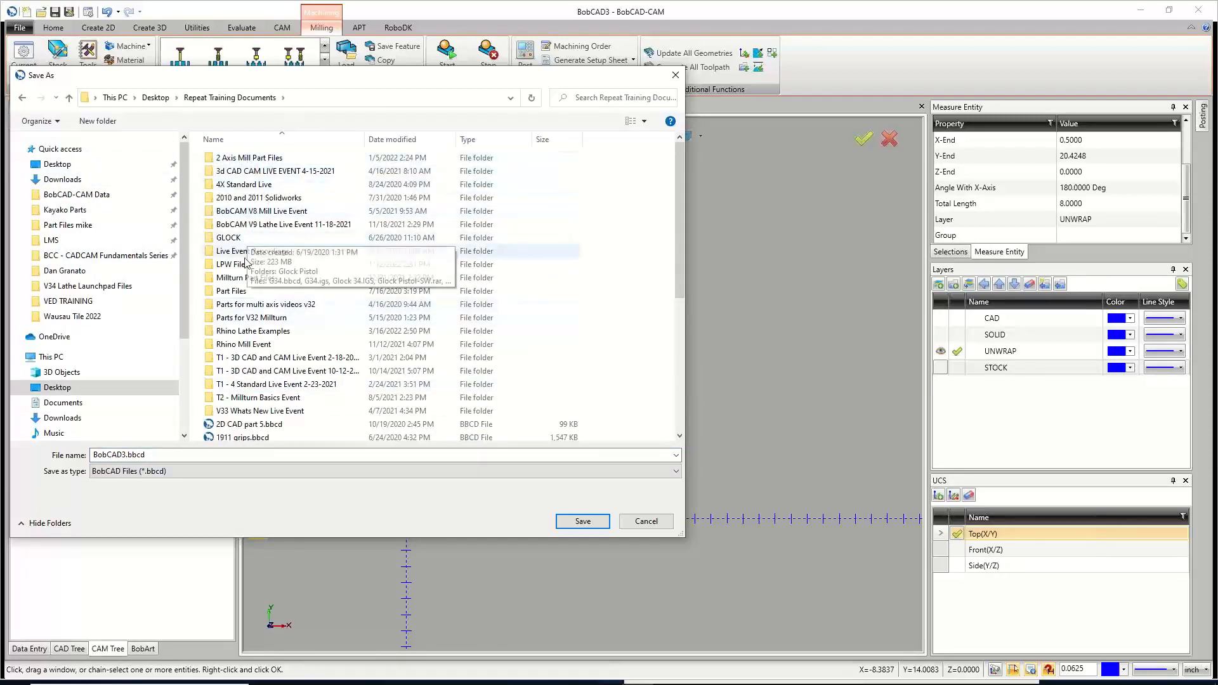
{"action": "double_click", "coordinate": [232, 264]}
{"action": "left_click", "coordinate": [164, 457]}
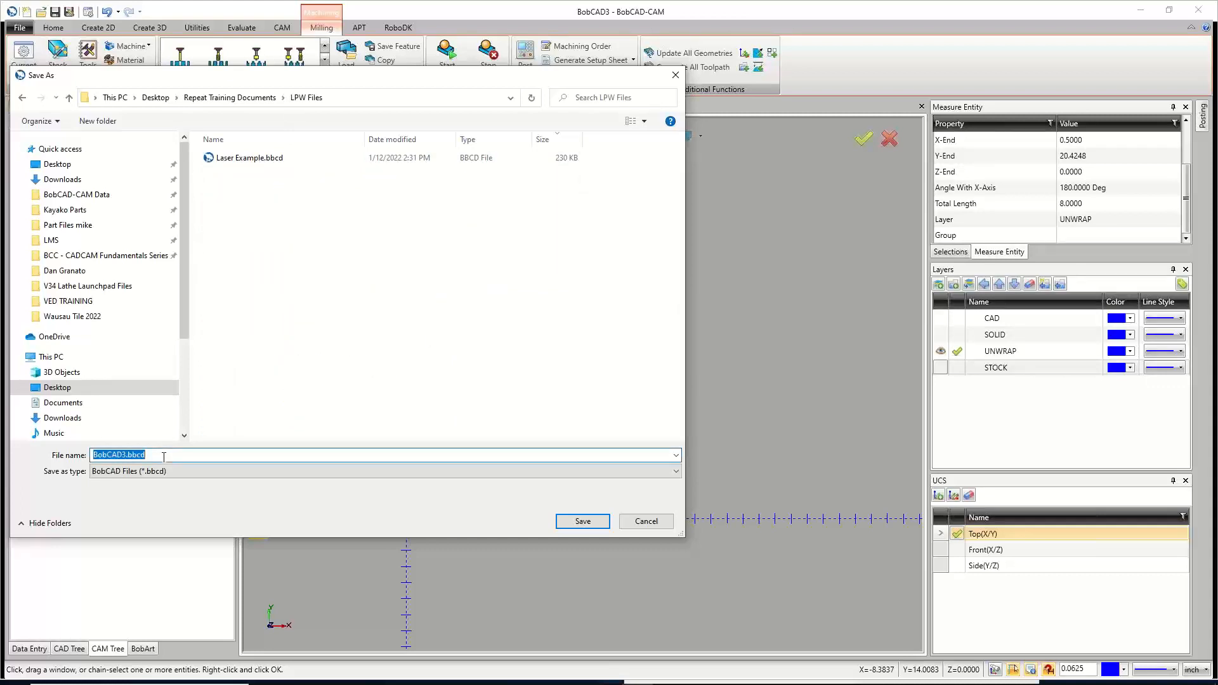
{"action": "type", "text": "u"}
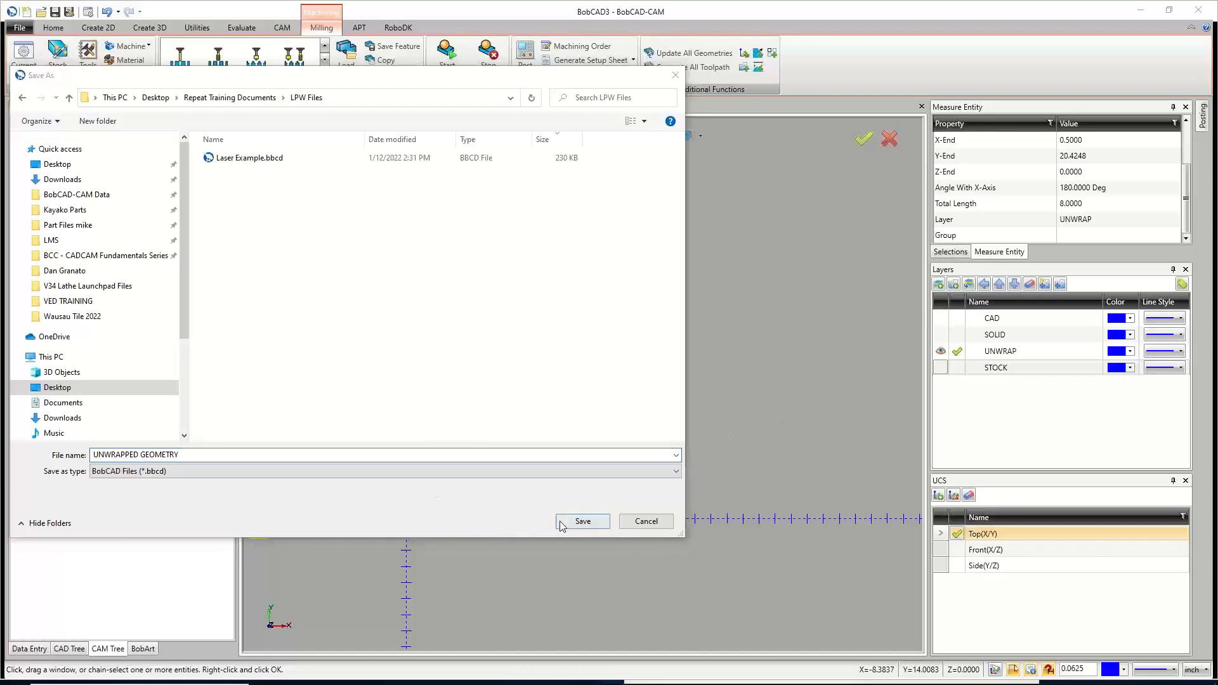
{"action": "left_click", "coordinate": [582, 521]}
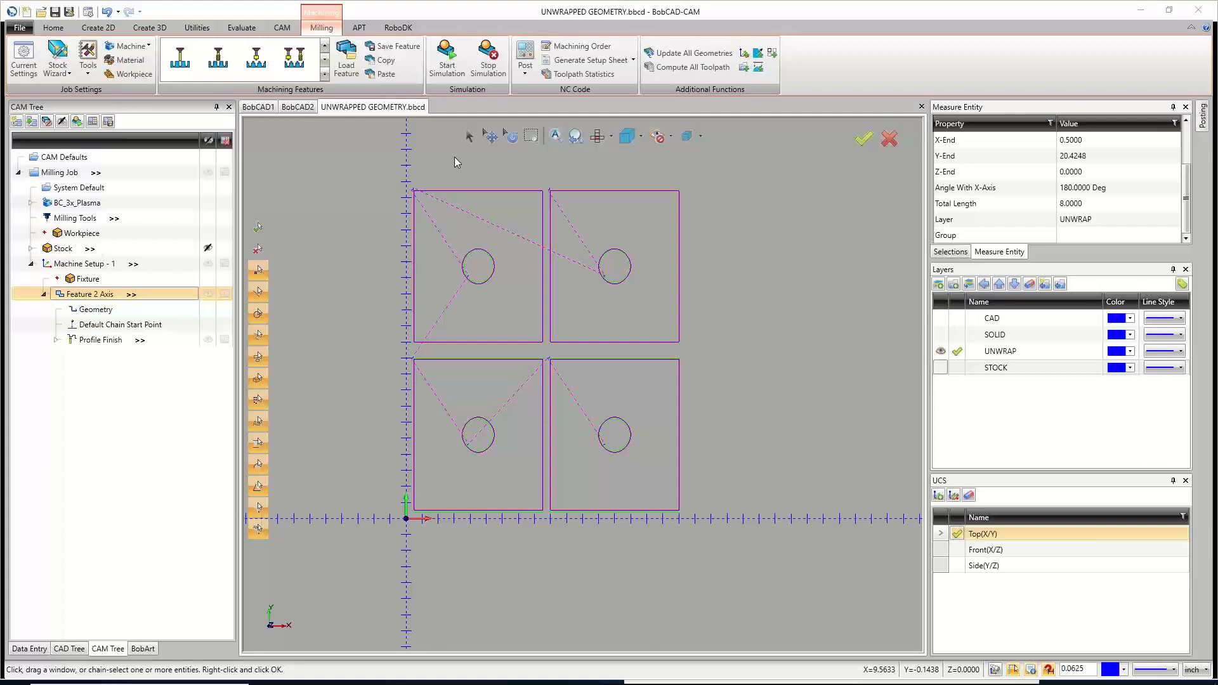
Simulate the plasma Profile Finish operation over the whole sheet in an enlarged view, adjust the run speed, and exit the simulation.
{"action": "left_click", "coordinate": [446, 66]}
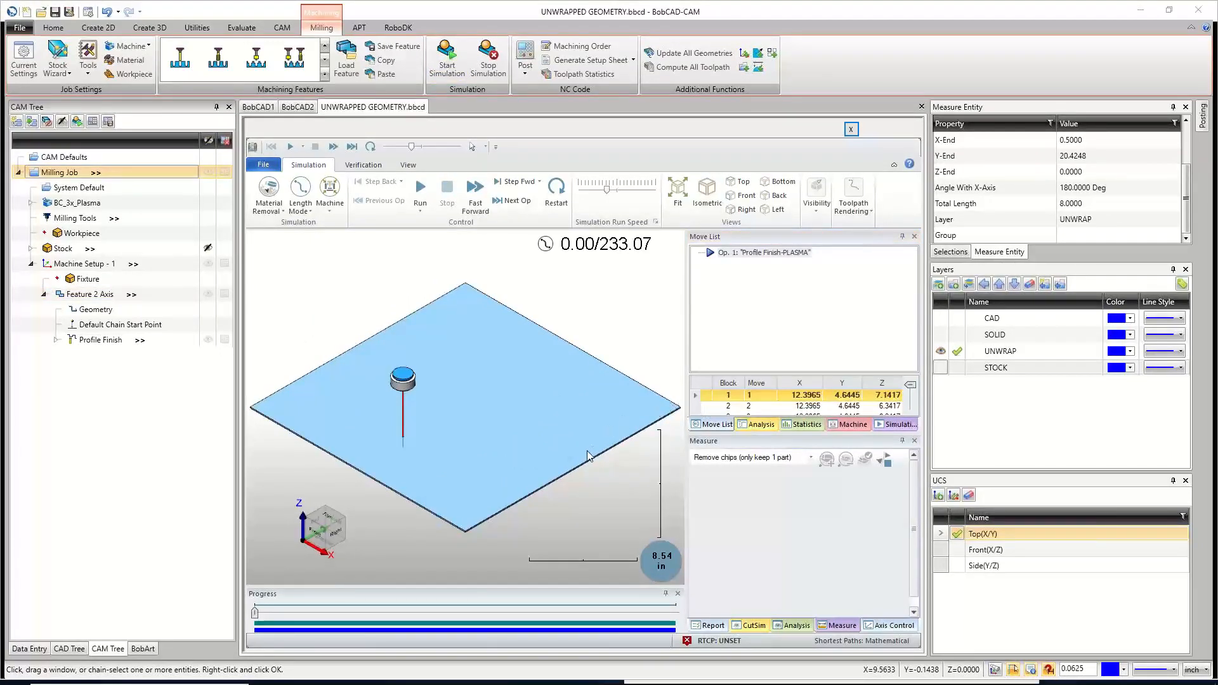
{"action": "scroll", "coordinate": [586, 451], "scroll_direction": "down", "scroll_amount": 2}
{"action": "scroll", "coordinate": [539, 459], "scroll_direction": "up", "scroll_amount": 1}
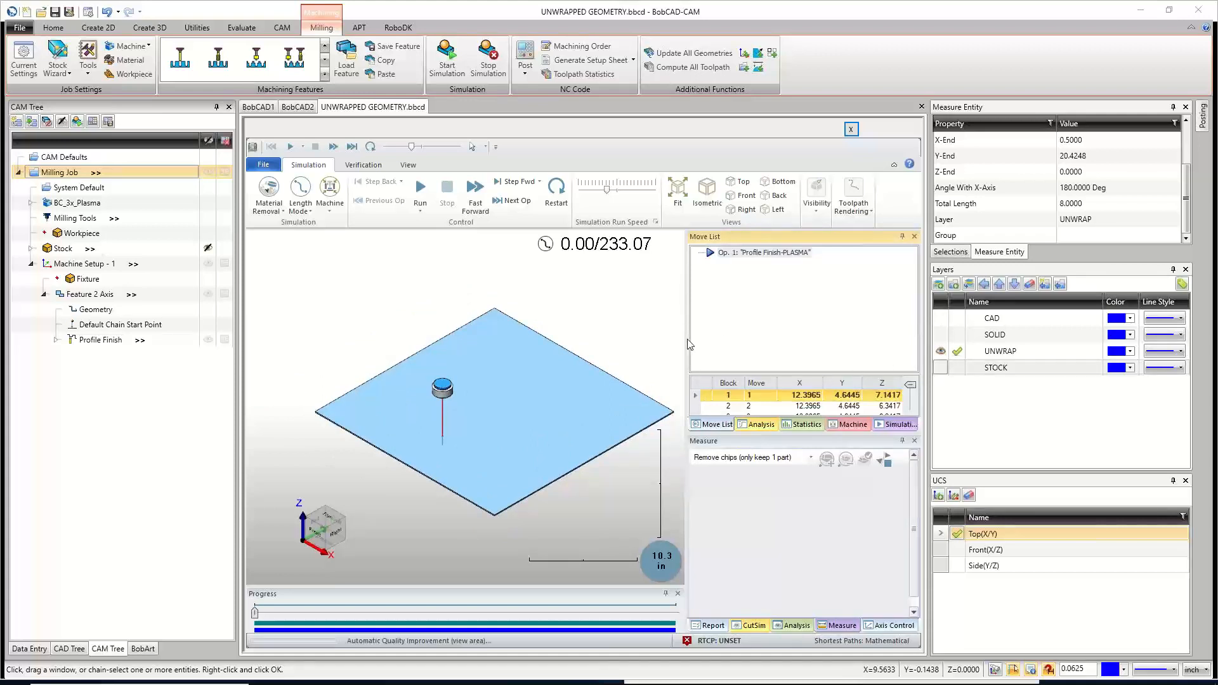
{"action": "left_click_drag", "start_coordinate": [685, 341], "coordinate": [783, 342]}
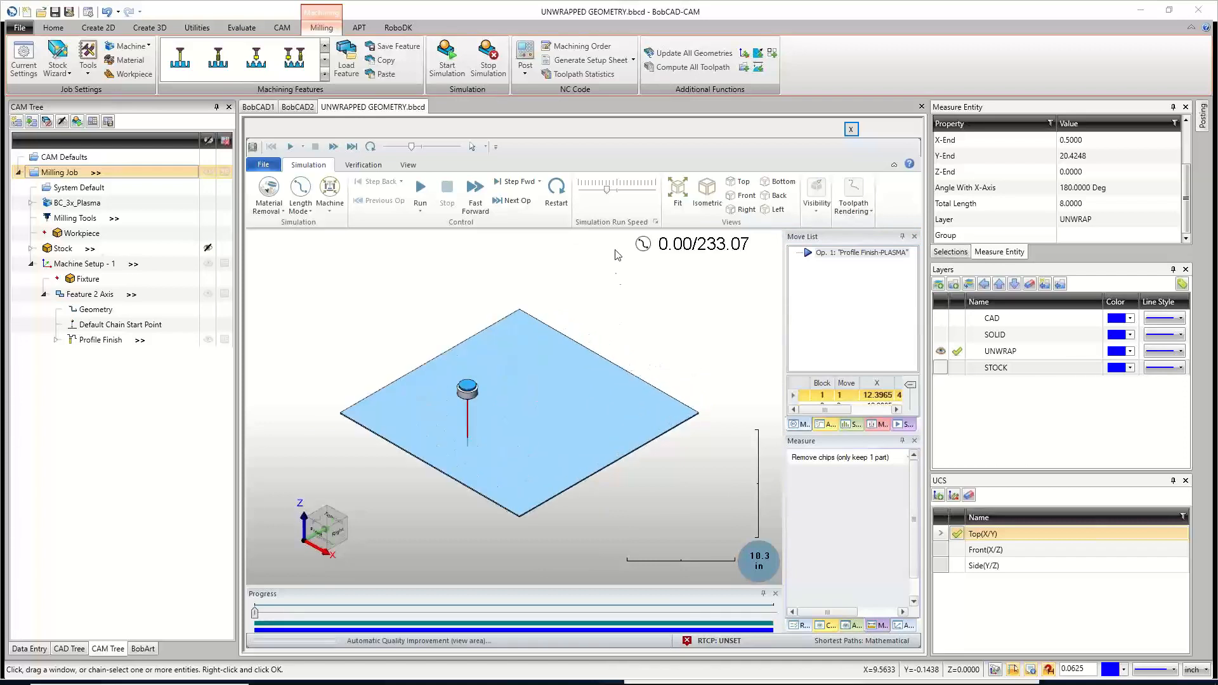
{"action": "left_click_drag", "start_coordinate": [608, 190], "coordinate": [604, 195]}
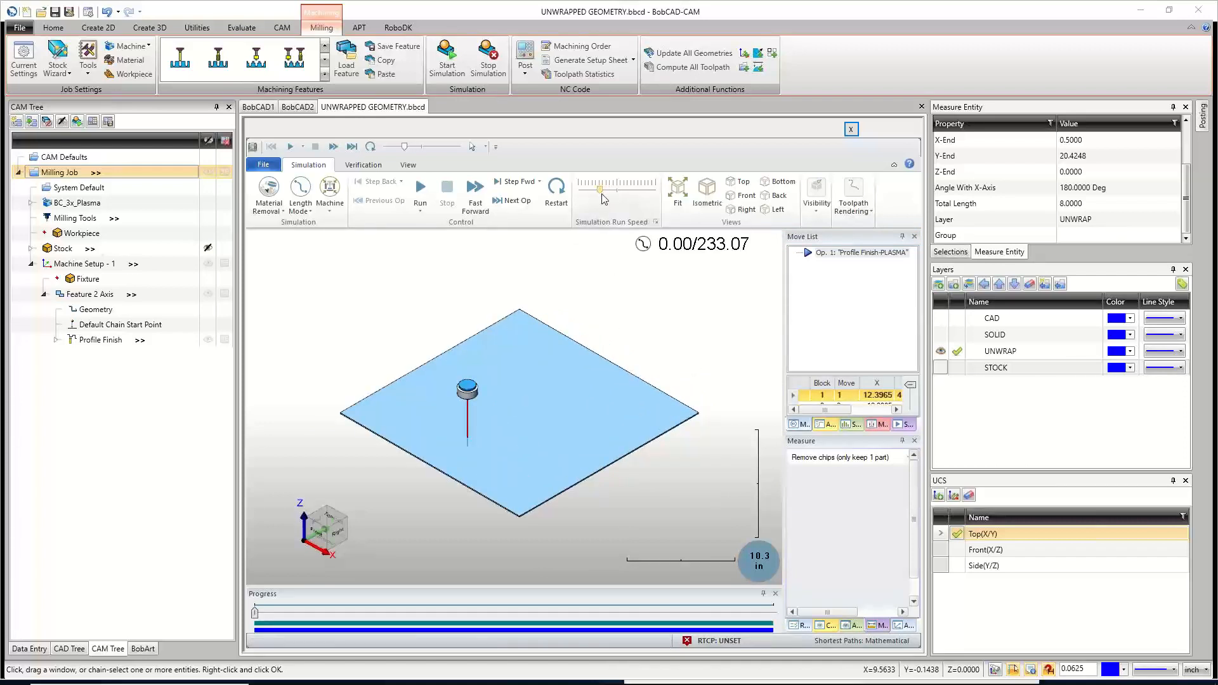
{"action": "left_click", "coordinate": [420, 189]}
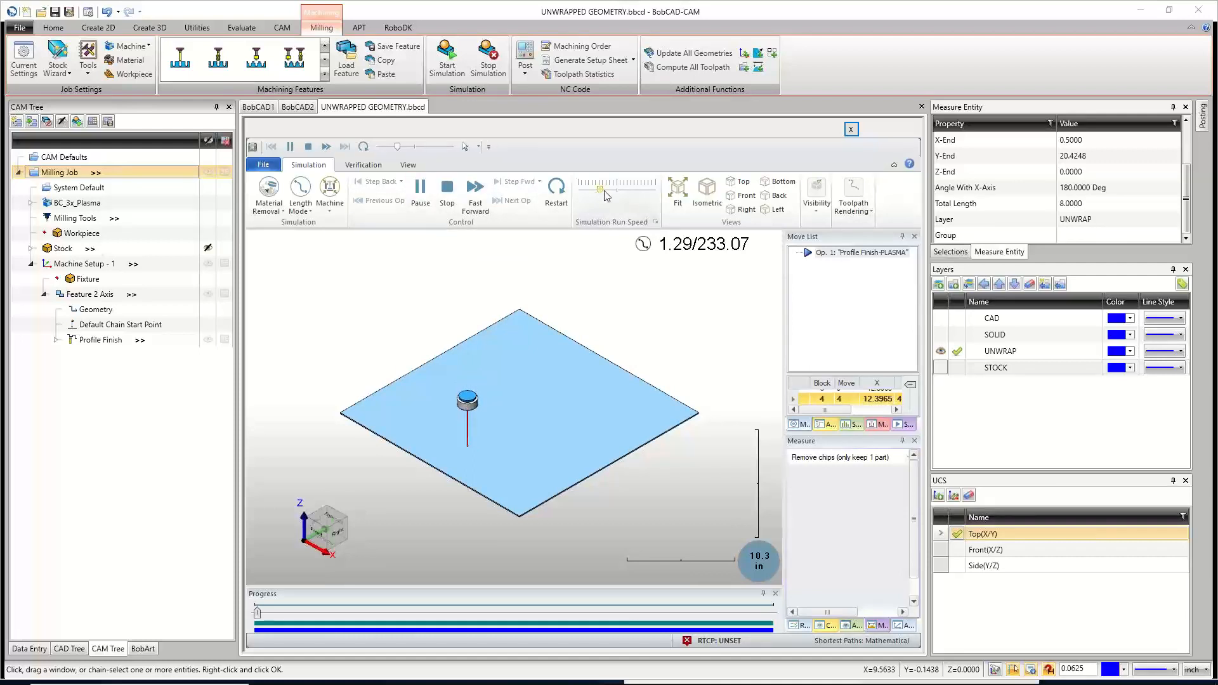
{"action": "left_click_drag", "start_coordinate": [605, 191], "coordinate": [608, 191]}
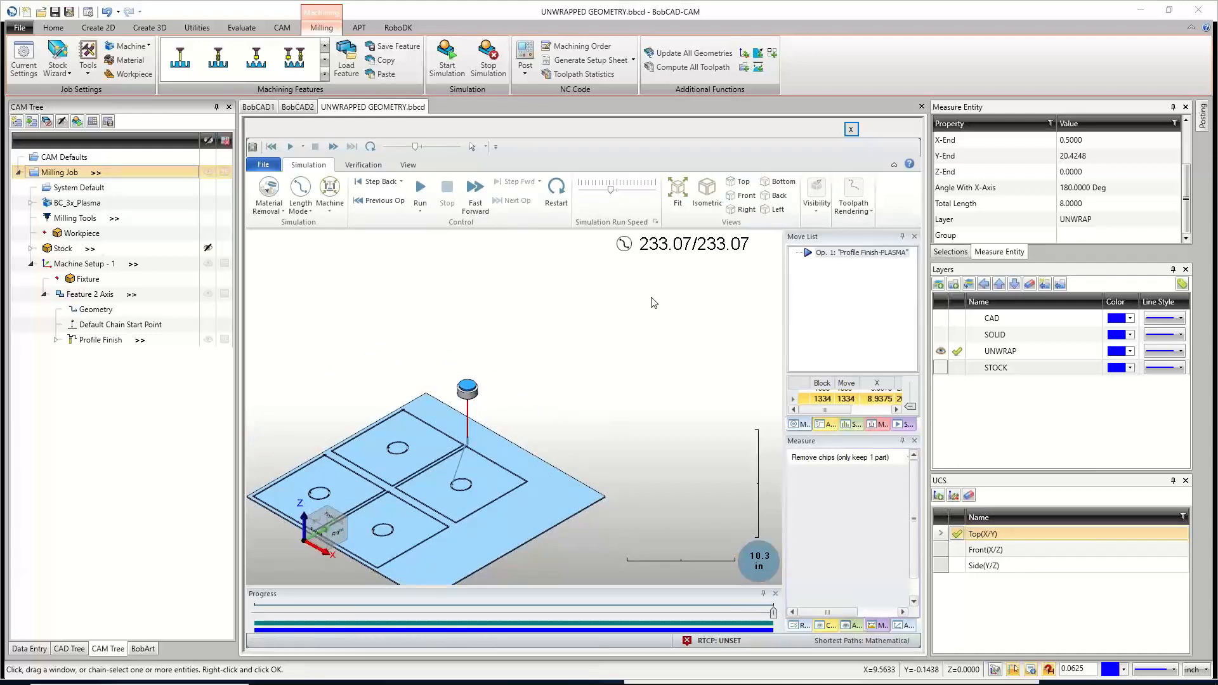
{"action": "left_click", "coordinate": [851, 128]}
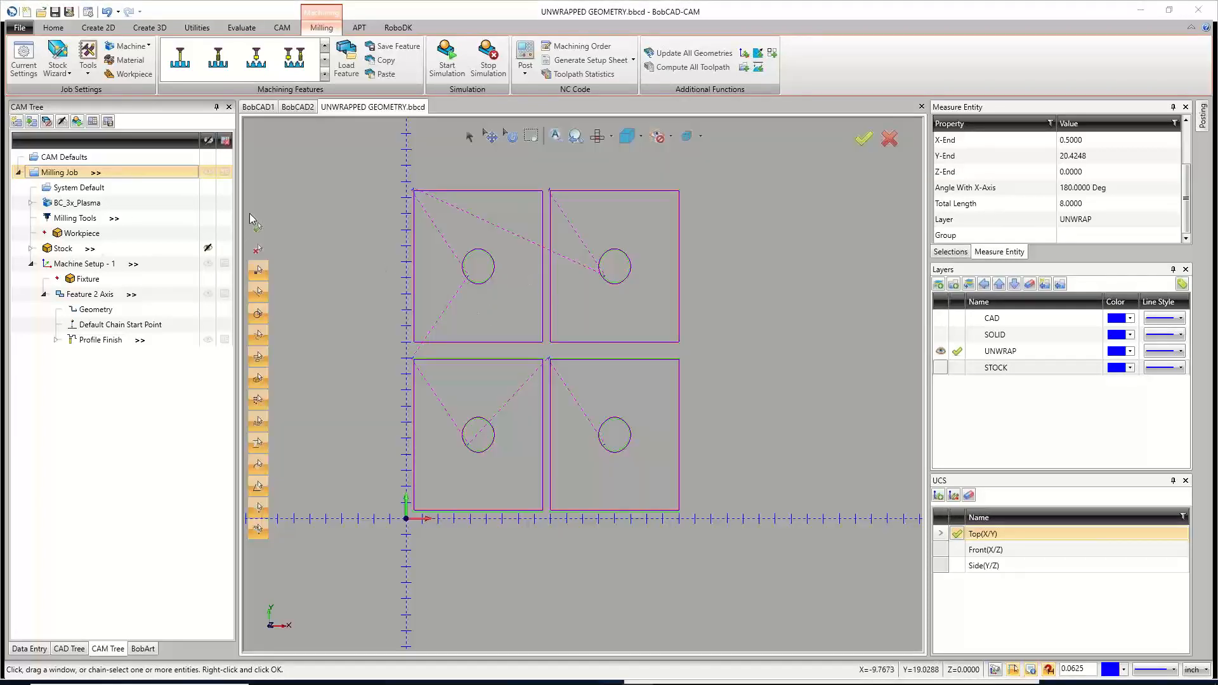
Replace the geometry of Feature 2 Axis with only the hole and outer outline of the lower-left plate.
{"action": "right_click", "coordinate": [340, 219]}
{"action": "left_click", "coordinate": [359, 224]}
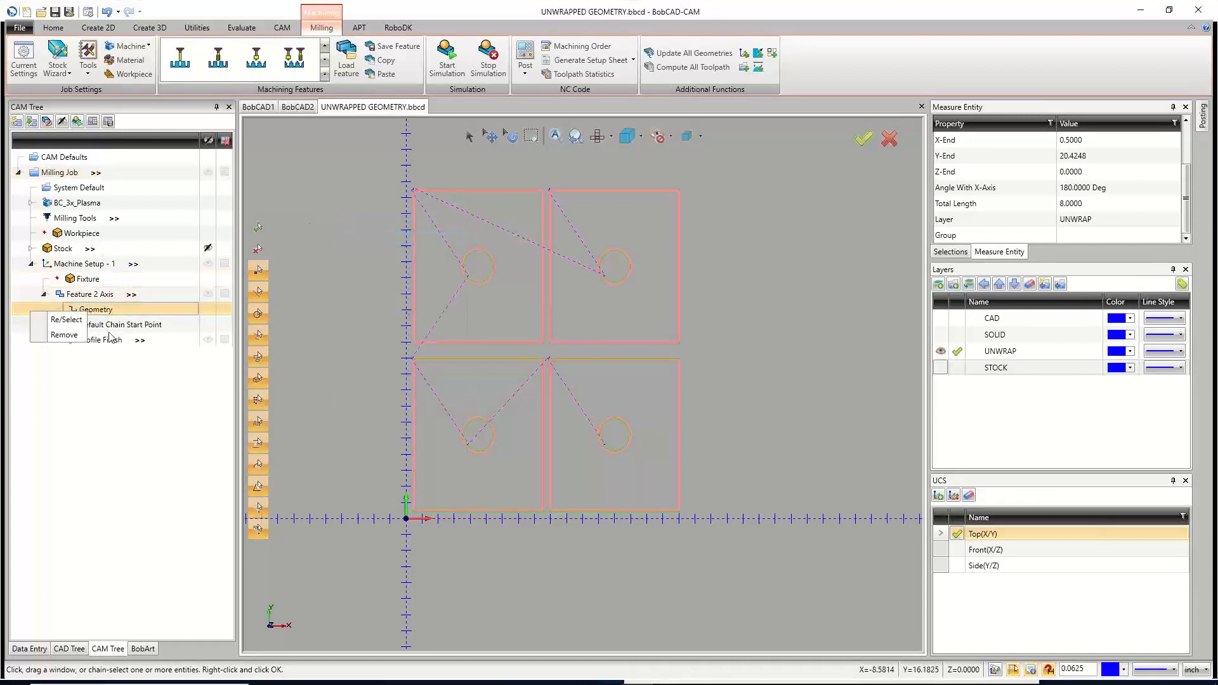
{"action": "right_click", "coordinate": [111, 313]}
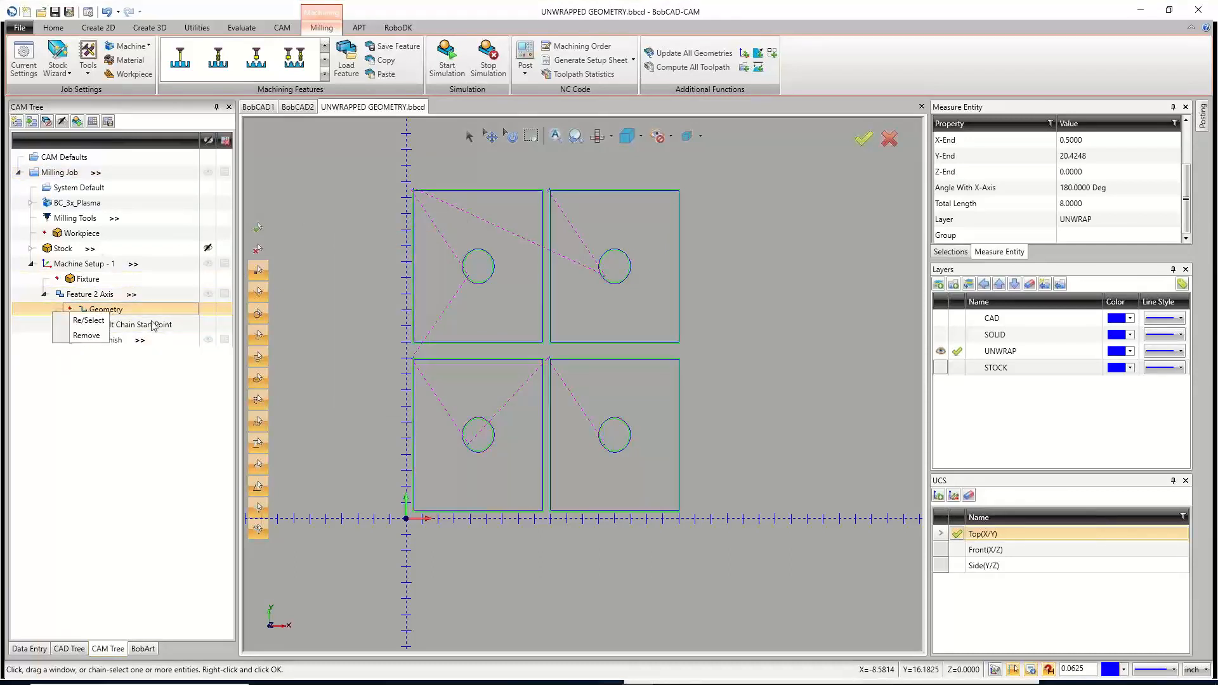
{"action": "left_click", "coordinate": [89, 317]}
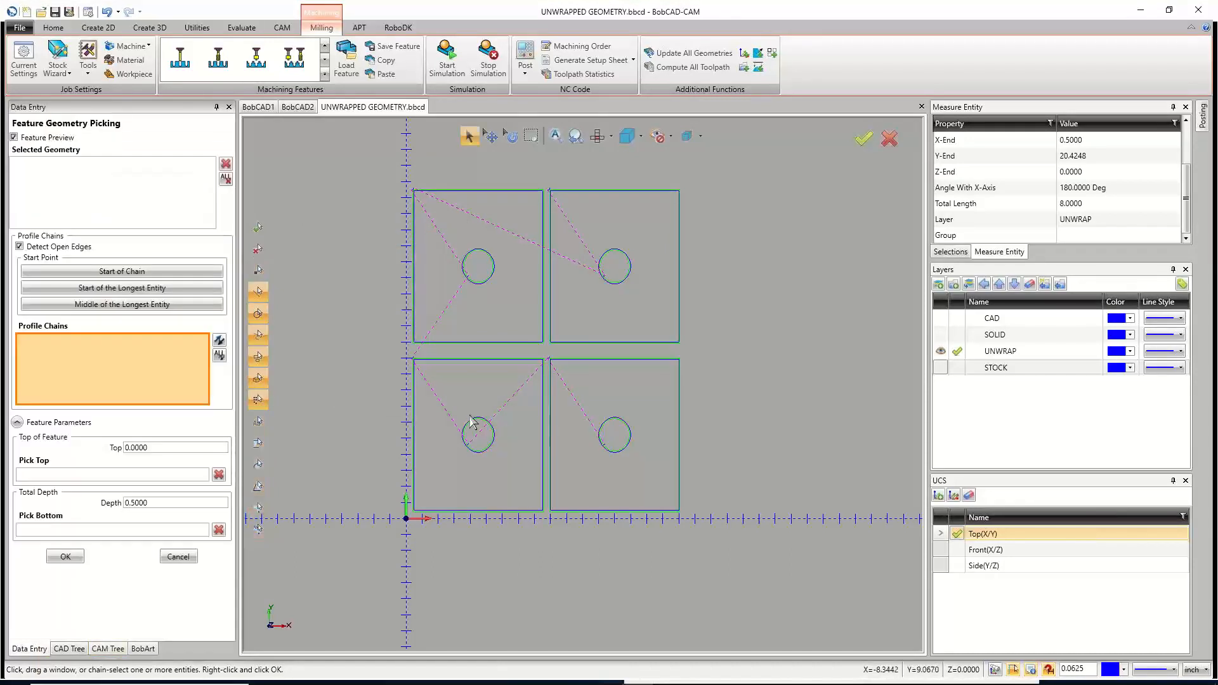
{"action": "left_click", "coordinate": [494, 453]}
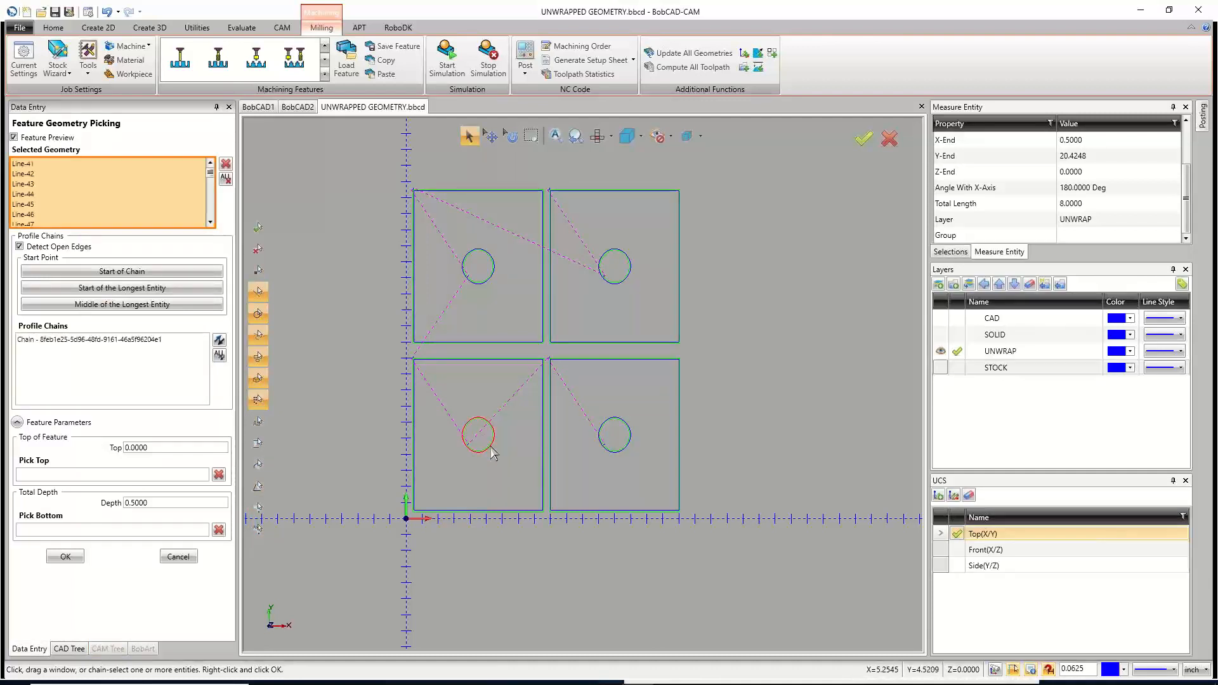
{"action": "left_click", "coordinate": [415, 424]}
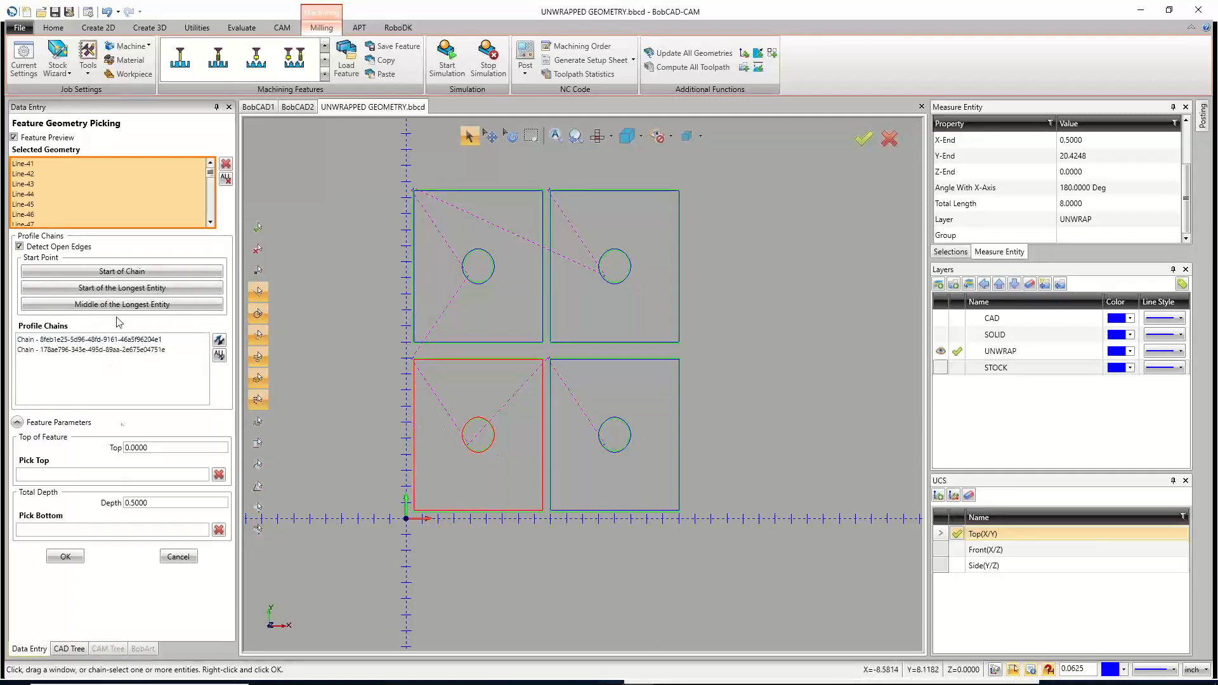
{"action": "left_click", "coordinate": [65, 556]}
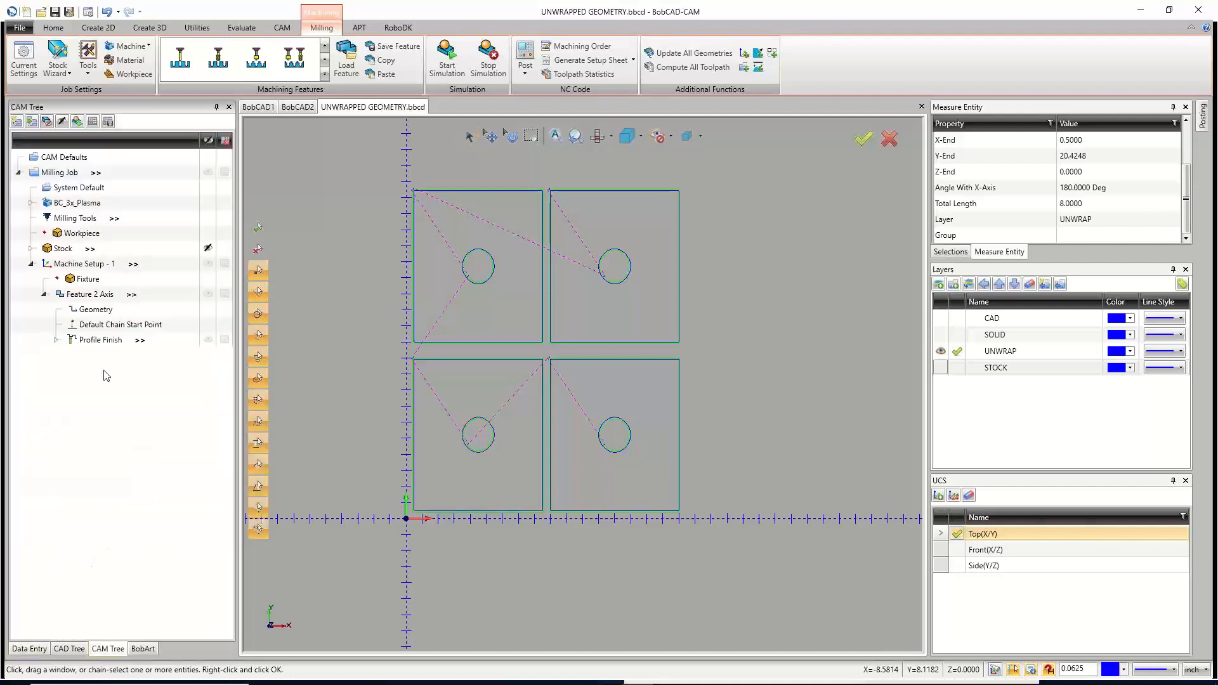
Recompute the toolpath of Feature 2 Axis and examine the lead-in and offset path around the lower-left plate's hole.
{"action": "right_click", "coordinate": [103, 291]}
{"action": "left_click", "coordinate": [157, 332]}
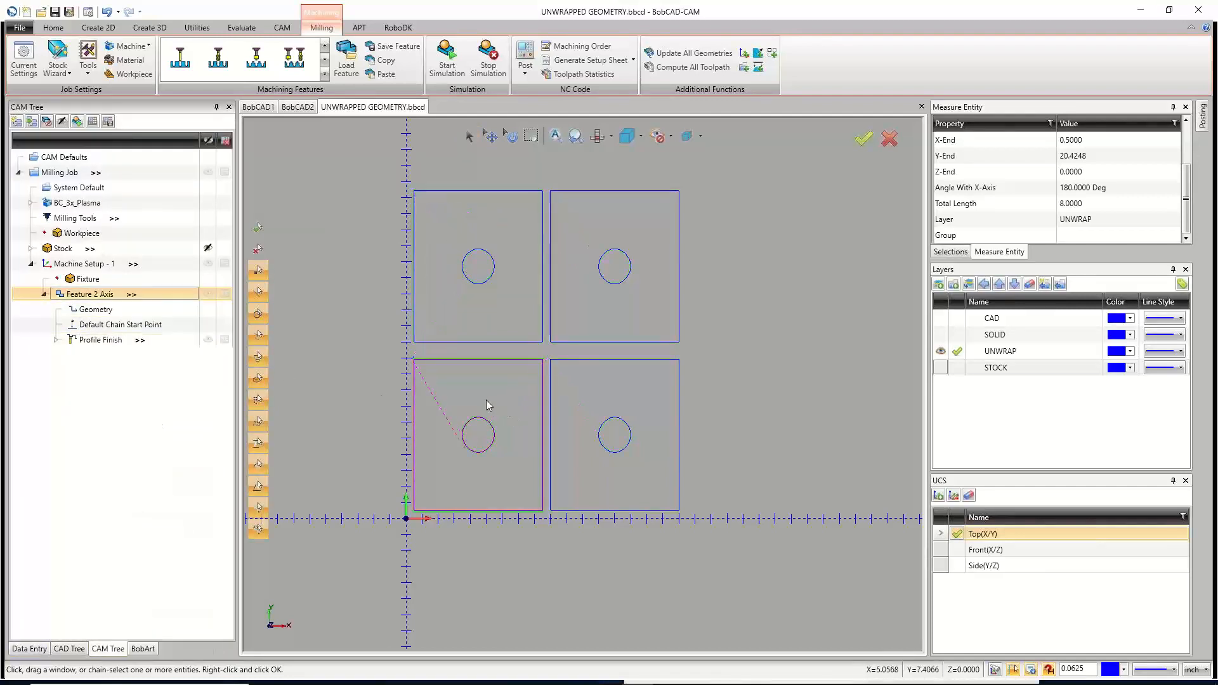
{"action": "scroll", "coordinate": [482, 412], "scroll_direction": "up", "scroll_amount": 7}
{"action": "scroll", "coordinate": [447, 531], "scroll_direction": "down", "scroll_amount": 4}
{"action": "scroll", "coordinate": [446, 501], "scroll_direction": "up", "scroll_amount": 3}
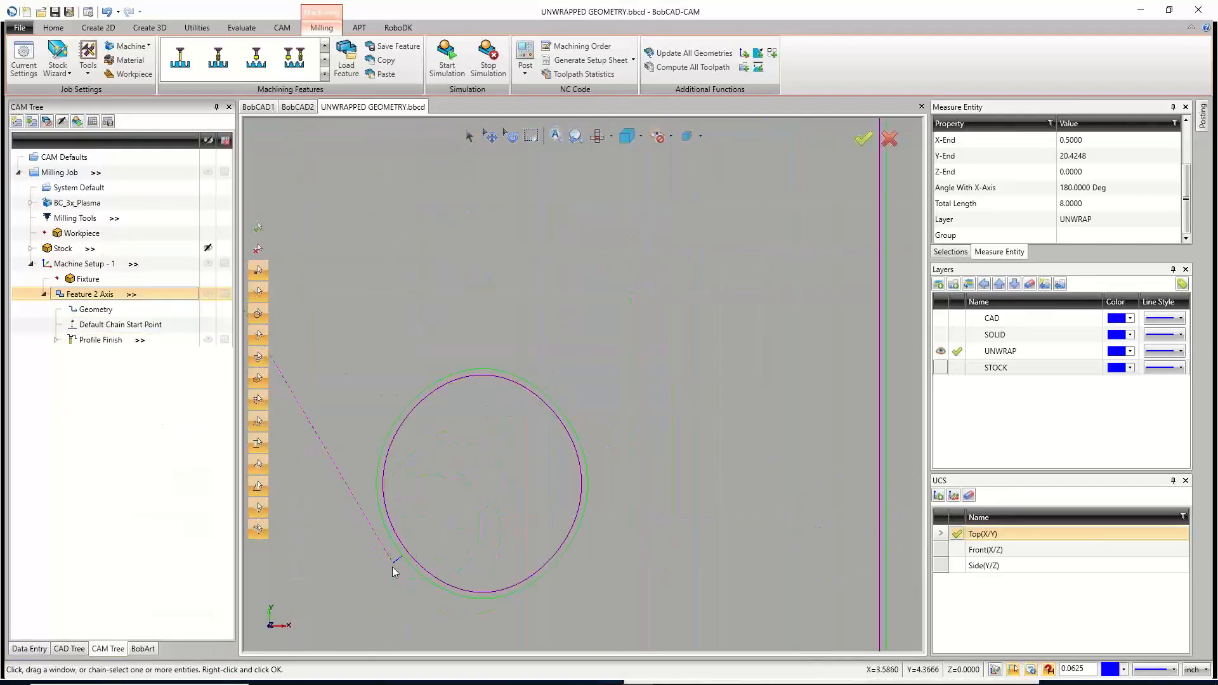
{"action": "scroll", "coordinate": [340, 344], "scroll_direction": "down", "scroll_amount": 3}
{"action": "scroll", "coordinate": [340, 344], "scroll_direction": "up", "scroll_amount": 4}
{"action": "scroll", "coordinate": [438, 493], "scroll_direction": "down", "scroll_amount": 4}
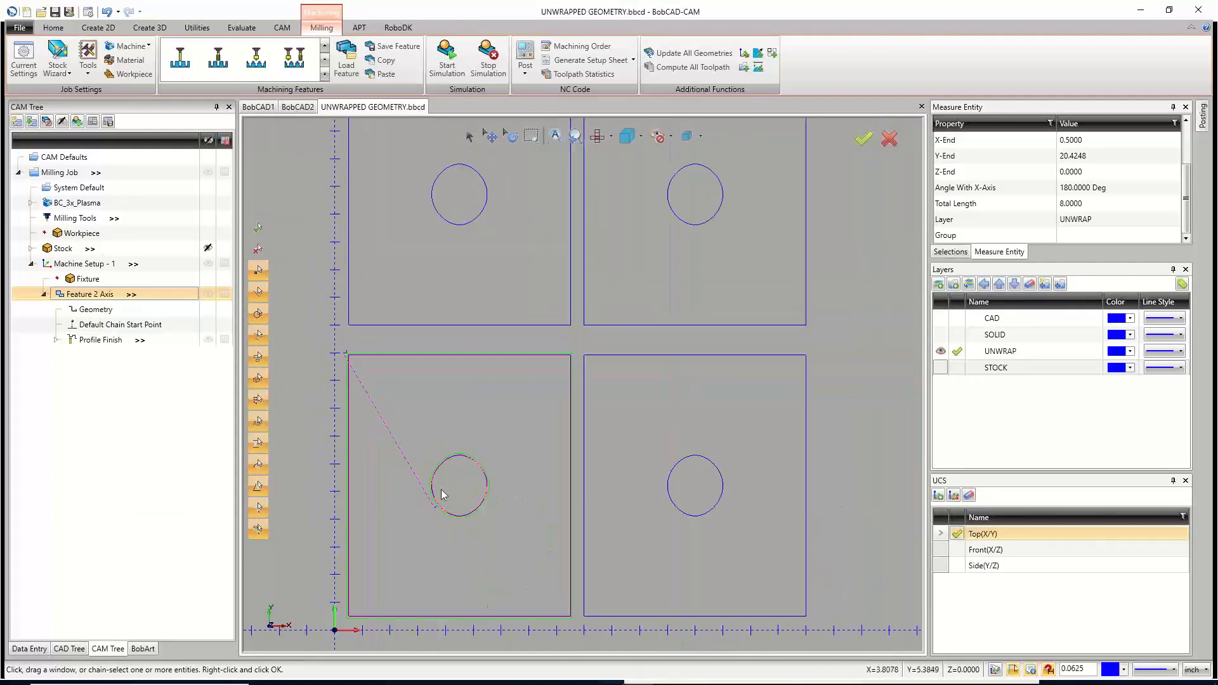
{"action": "scroll", "coordinate": [424, 478], "scroll_direction": "up", "scroll_amount": 5}
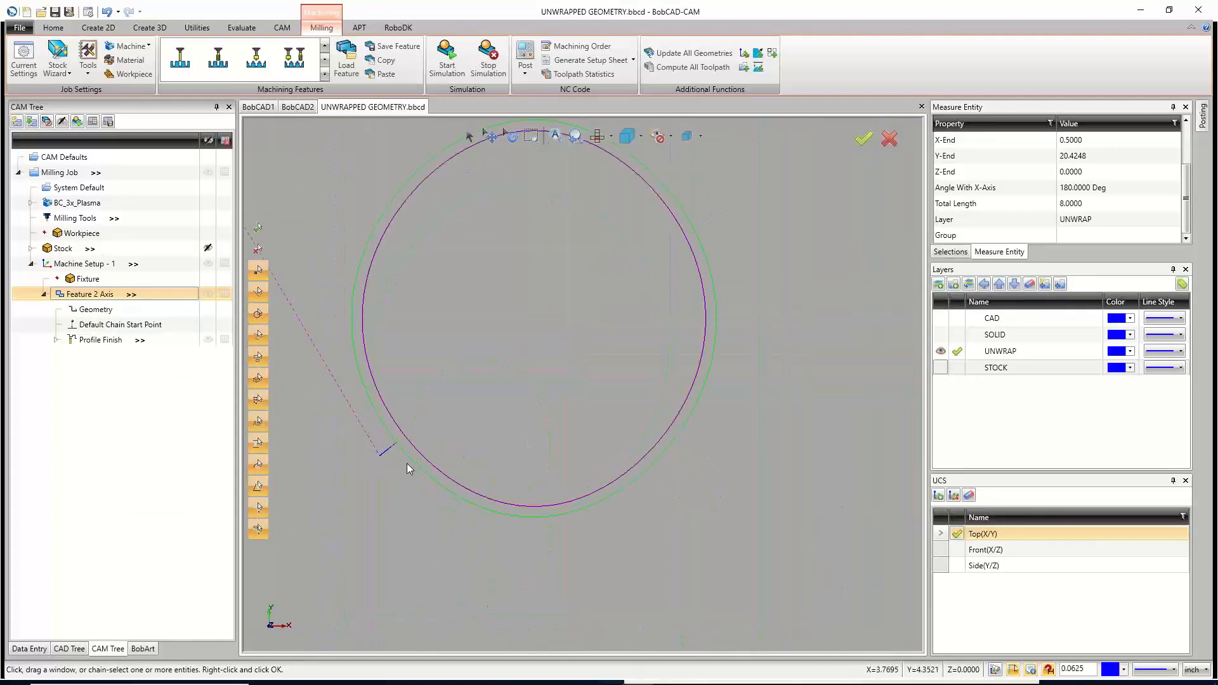
{"action": "scroll", "coordinate": [499, 396], "scroll_direction": "down", "scroll_amount": 3}
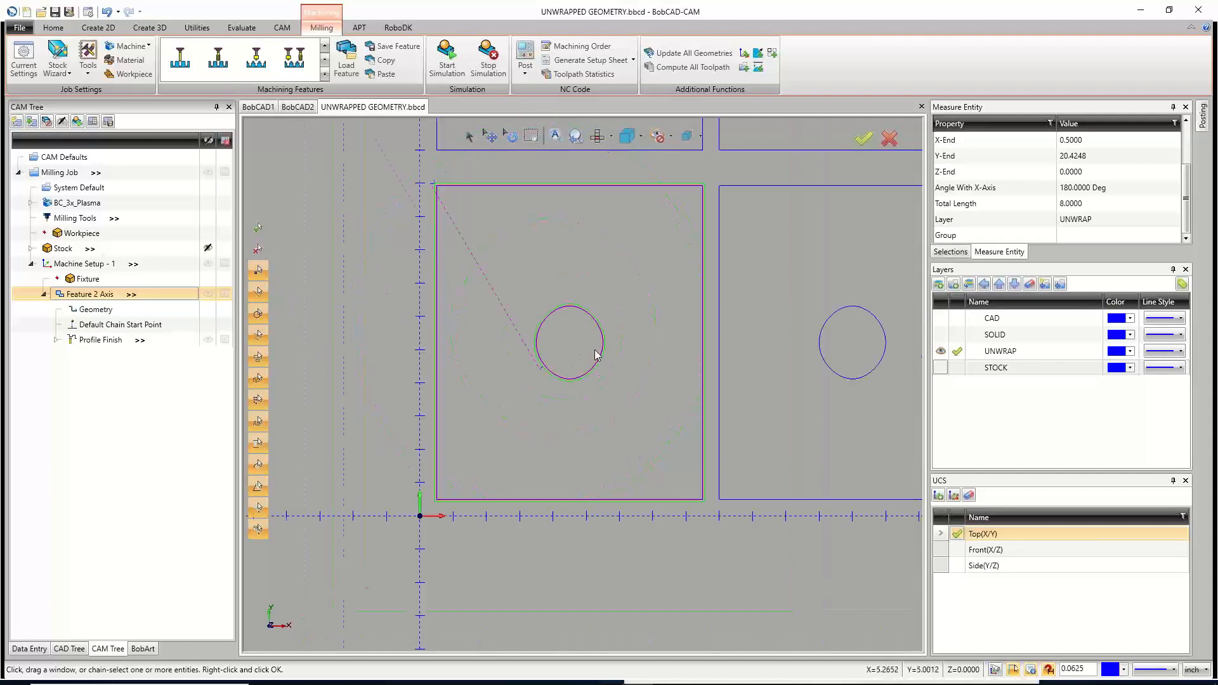
{"action": "scroll", "coordinate": [565, 350], "scroll_direction": "up", "scroll_amount": 1}
{"action": "scroll", "coordinate": [565, 350], "scroll_direction": "down", "scroll_amount": 1}
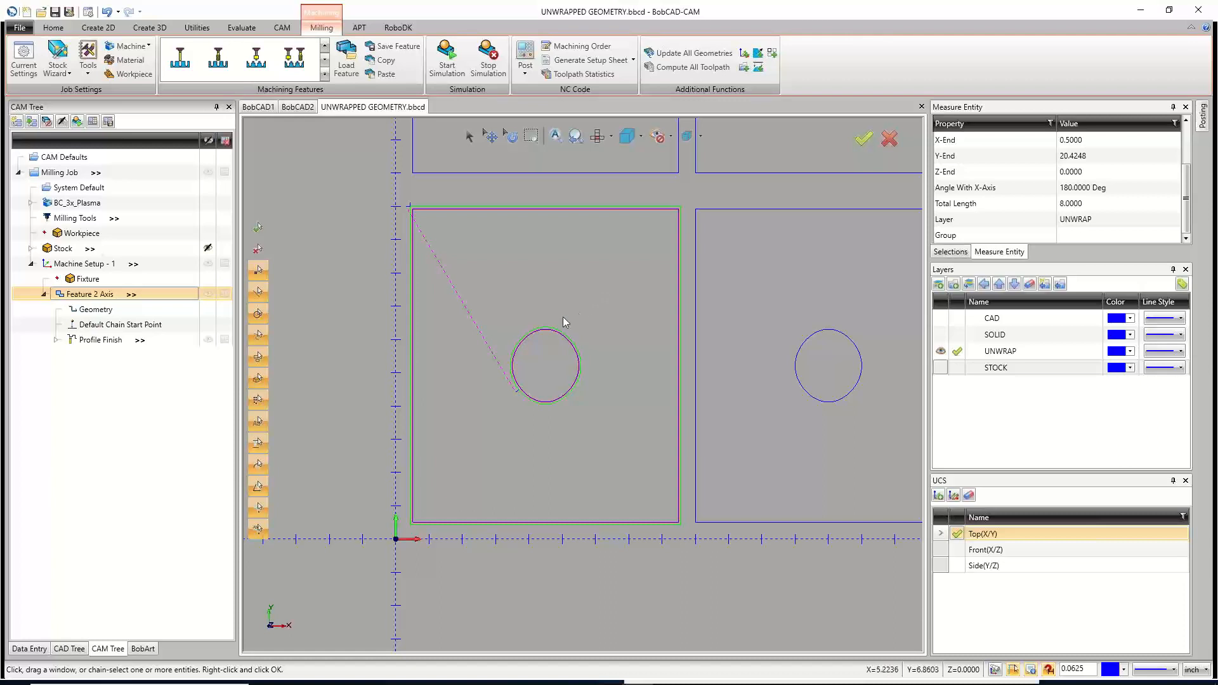
Run Cleanup / Optimize on the geometry of all four plates and close the command.
{"action": "scroll", "coordinate": [562, 318], "scroll_direction": "down", "scroll_amount": 5}
{"action": "scroll", "coordinate": [554, 292], "scroll_direction": "up", "scroll_amount": 2}
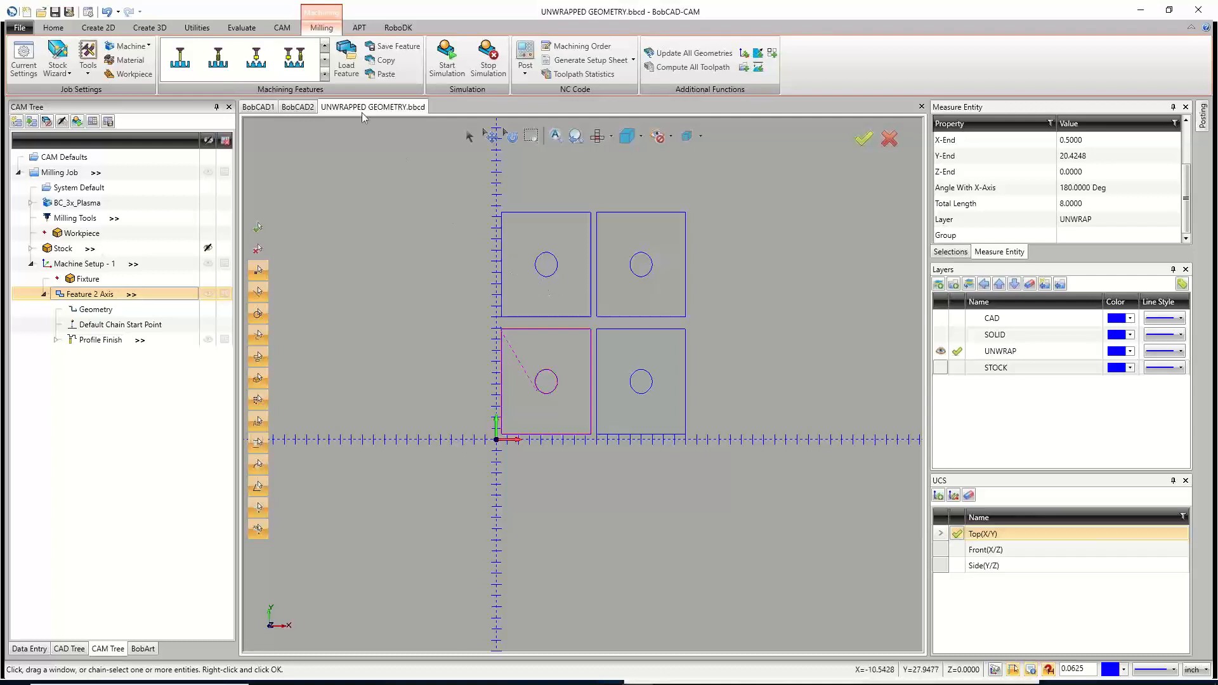
{"action": "left_click", "coordinate": [208, 29]}
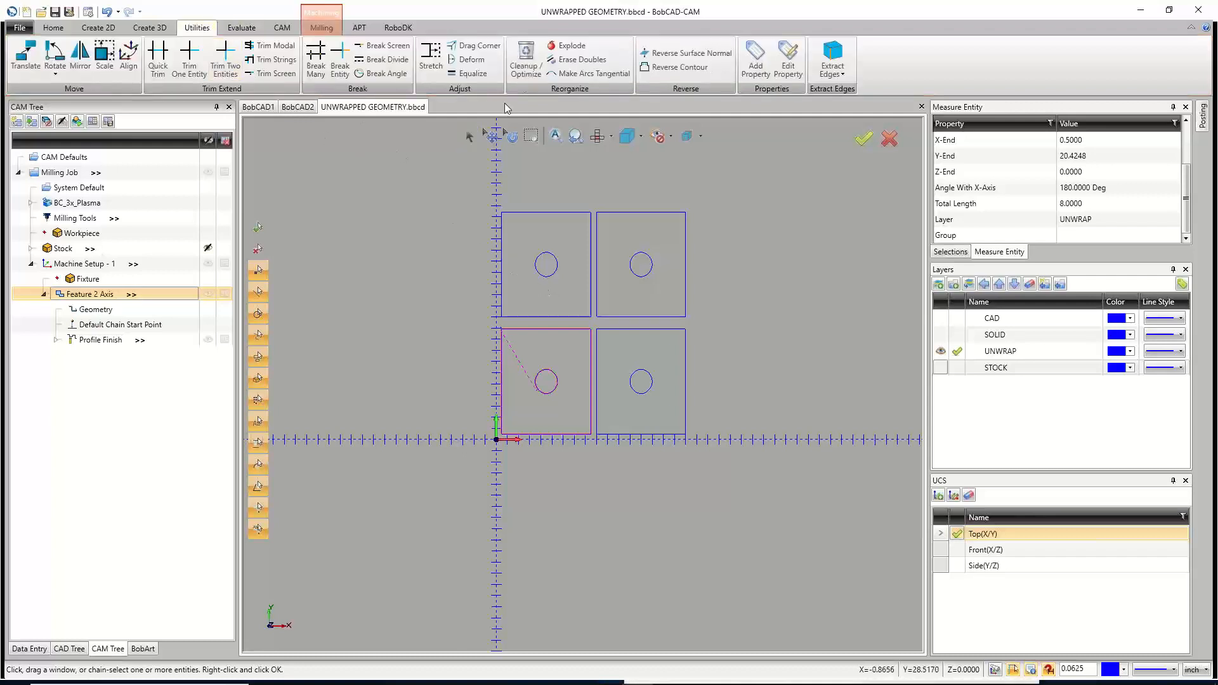
{"action": "left_click", "coordinate": [525, 61]}
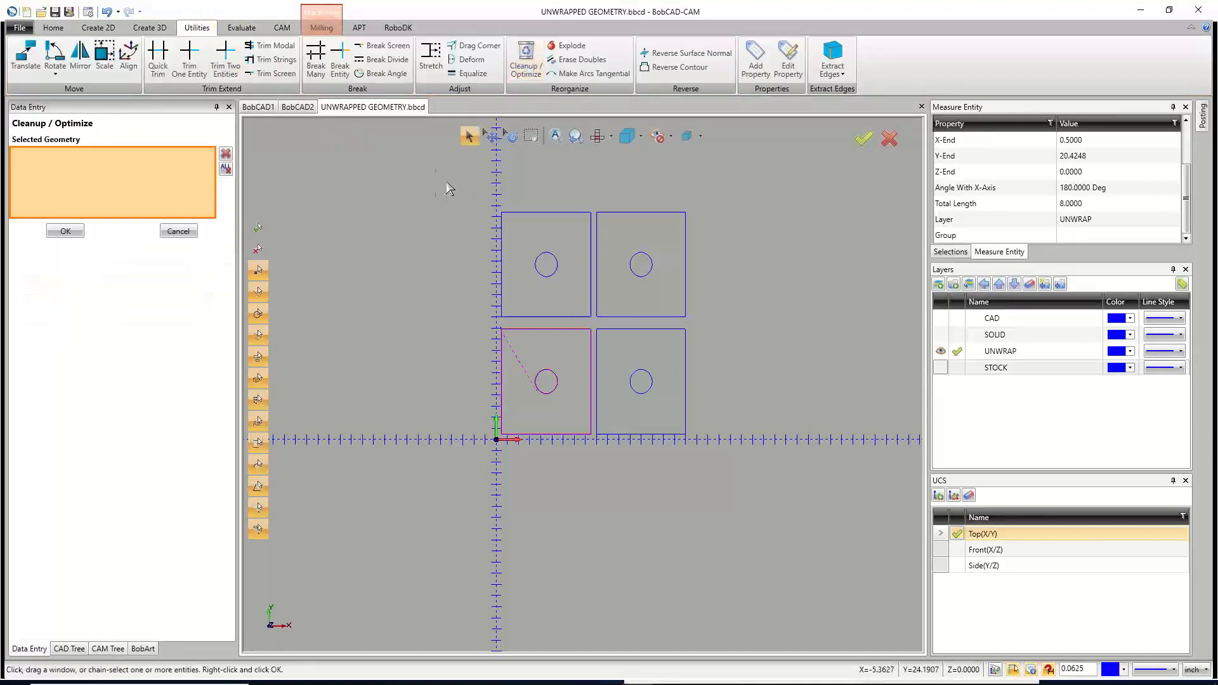
{"action": "left_click_drag", "start_coordinate": [445, 179], "coordinate": [796, 516]}
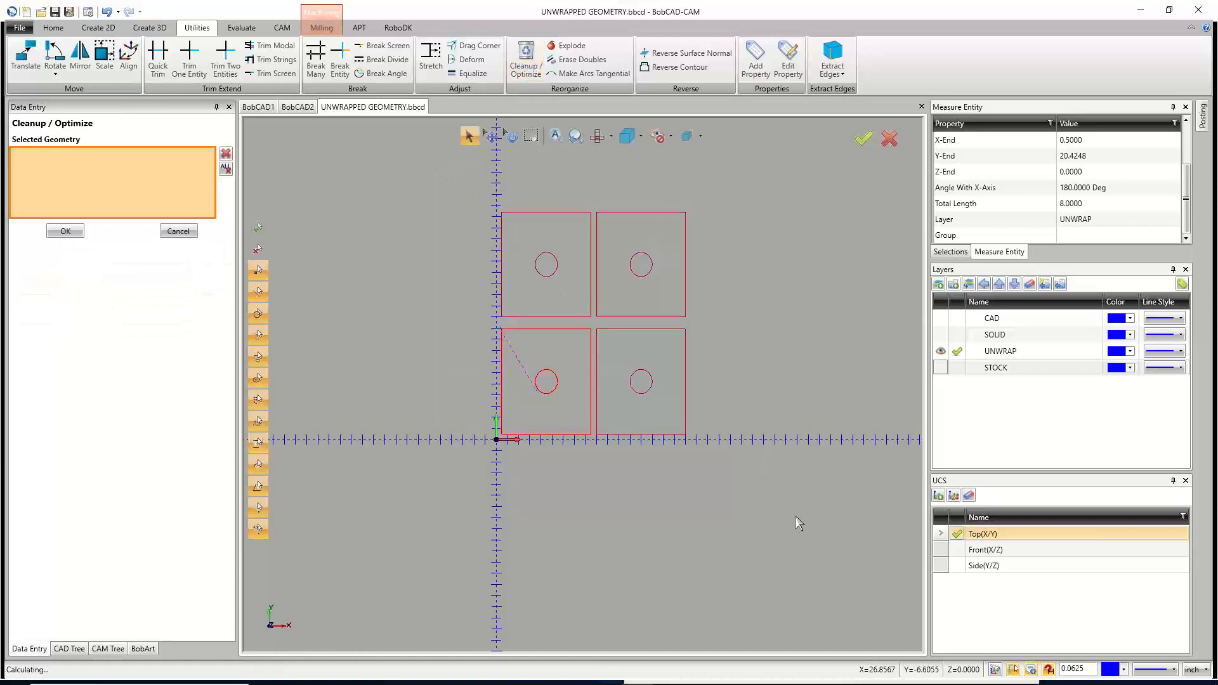
{"action": "left_click", "coordinate": [76, 234]}
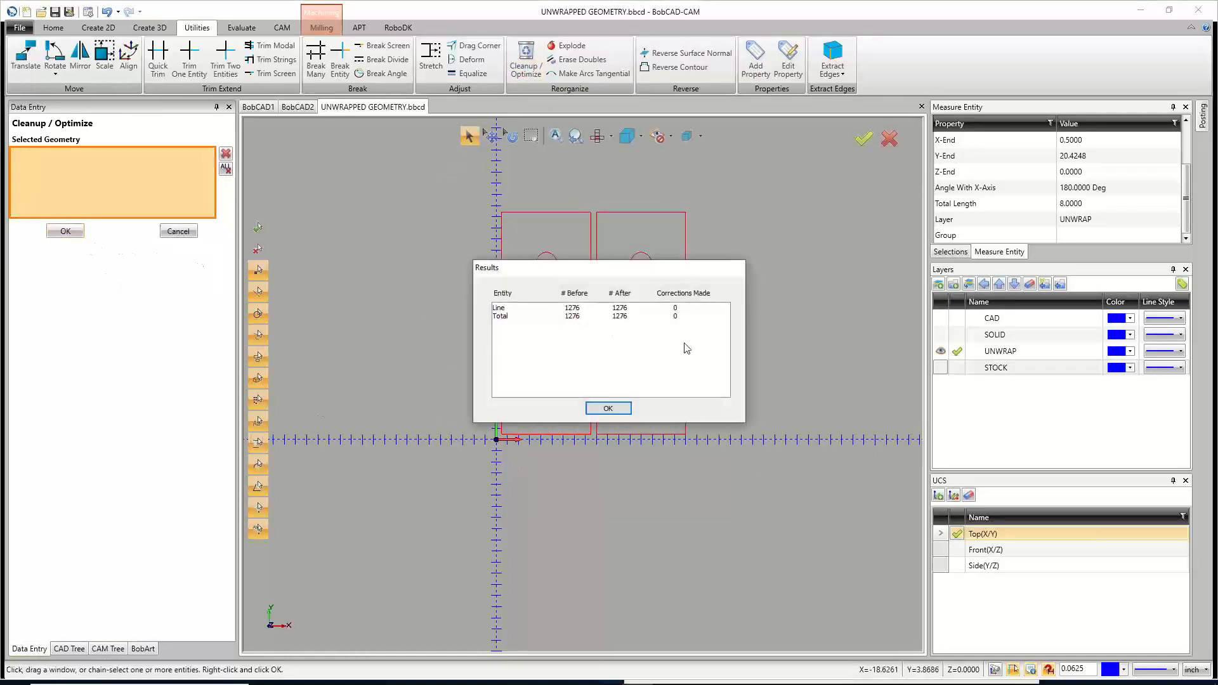
{"action": "left_click", "coordinate": [607, 408]}
{"action": "left_click", "coordinate": [179, 231]}
Select the lower-right plate's hole, check its number of entities in the Entities Summary, and clear the selection.
{"action": "scroll", "coordinate": [608, 363], "scroll_direction": "up", "scroll_amount": 8}
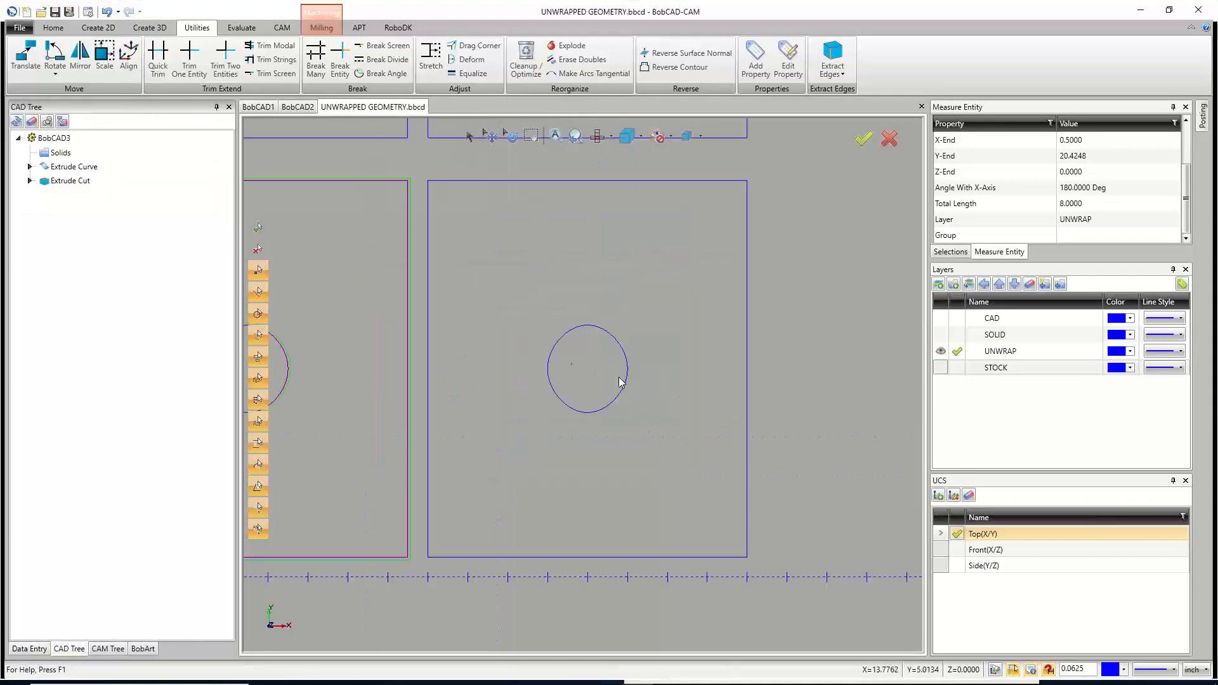
{"action": "left_click", "coordinate": [469, 137]}
{"action": "left_click_drag", "start_coordinate": [414, 208], "coordinate": [772, 577]}
{"action": "right_click", "coordinate": [633, 382]}
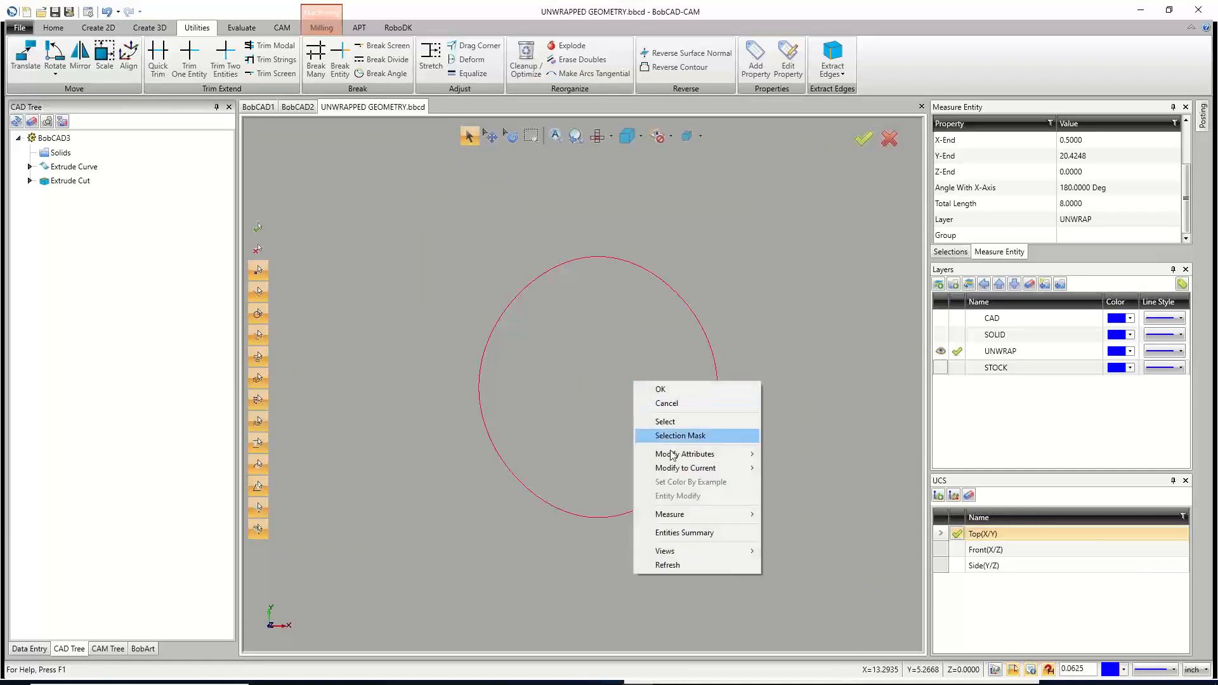
{"action": "left_click", "coordinate": [684, 533]}
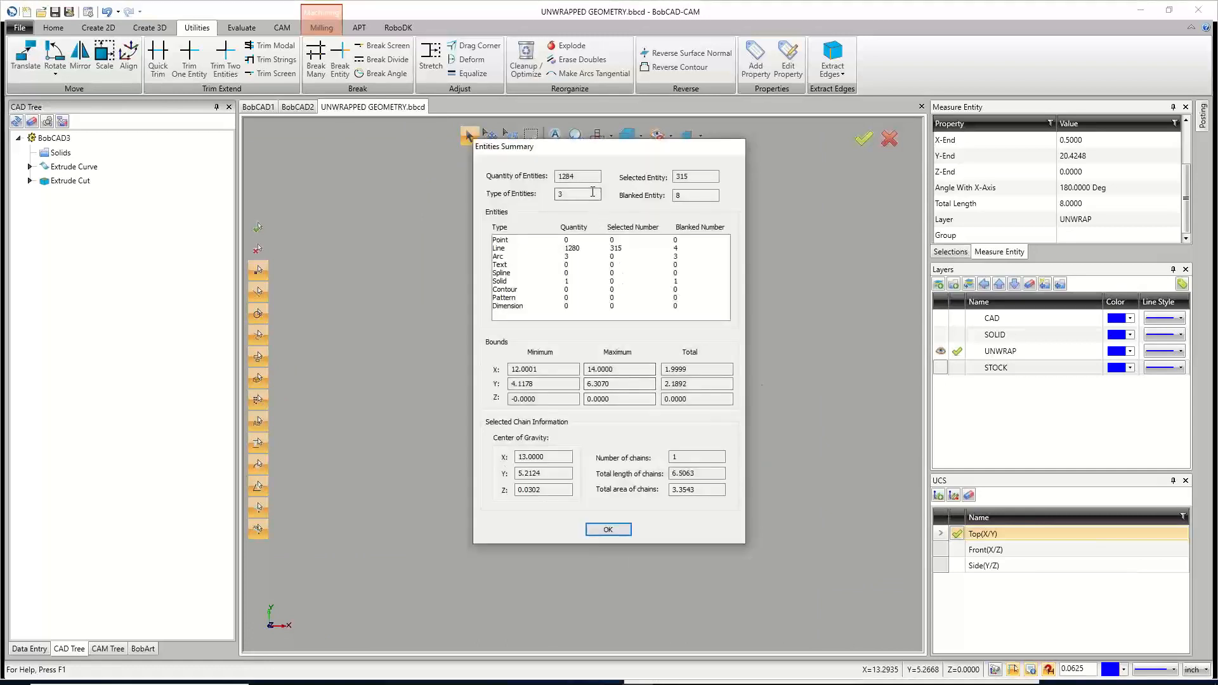
{"action": "left_click_drag", "start_coordinate": [691, 177], "coordinate": [664, 180]}
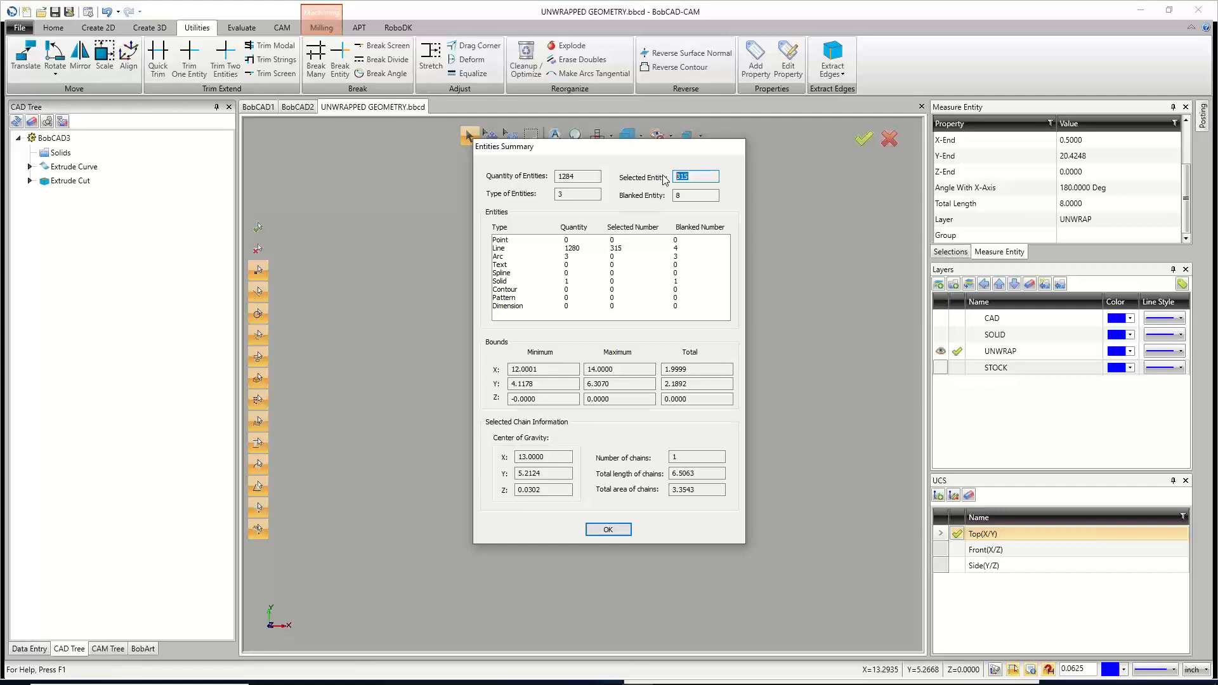
{"action": "left_click", "coordinate": [610, 530]}
{"action": "scroll", "coordinate": [609, 448], "scroll_direction": "up", "scroll_amount": 5}
{"action": "right_click", "coordinate": [589, 371]}
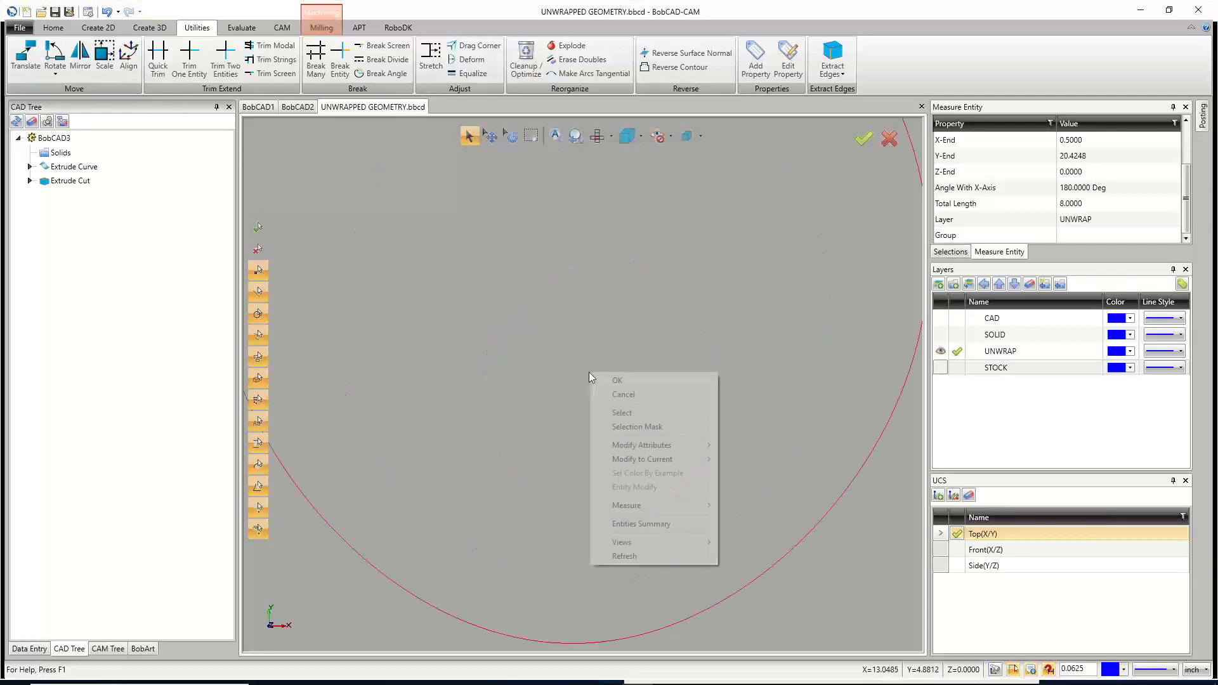
{"action": "left_click", "coordinate": [613, 409]}
{"action": "scroll", "coordinate": [614, 432], "scroll_direction": "down", "scroll_amount": 5}
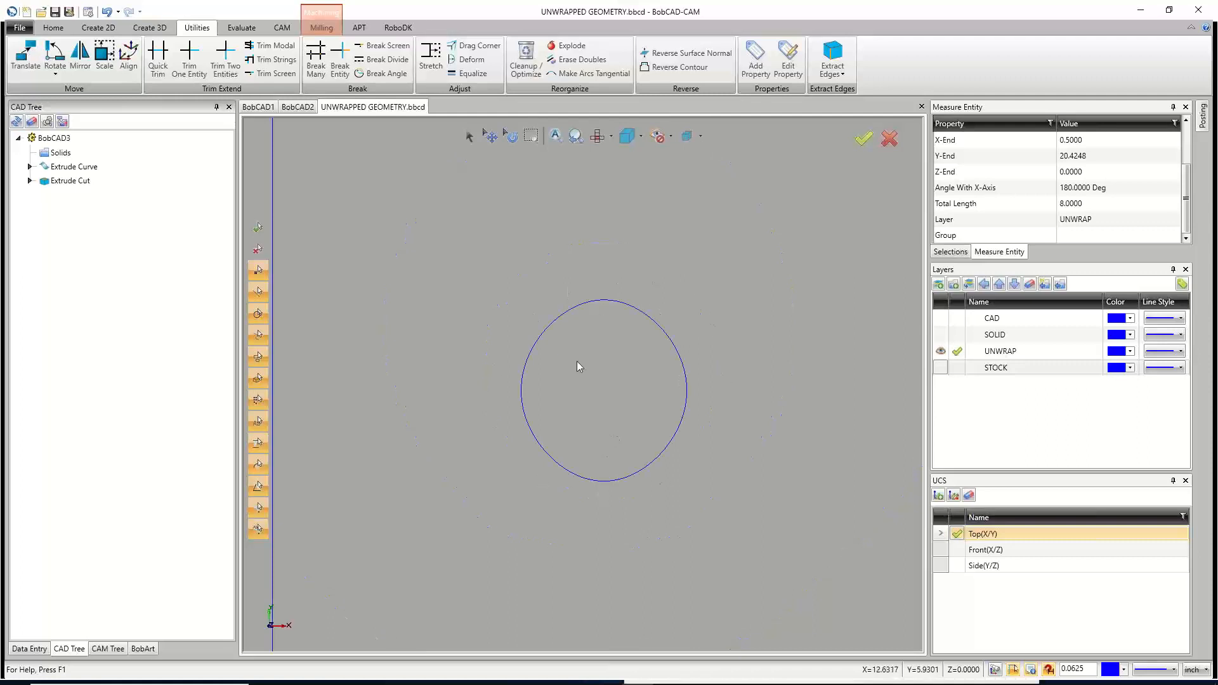
Examine the individual line segments of the lower-left plate's hole and the offset toolpath beside them.
{"action": "scroll", "coordinate": [729, 381], "scroll_direction": "up", "scroll_amount": 5}
{"action": "scroll", "coordinate": [728, 376], "scroll_direction": "down", "scroll_amount": 4}
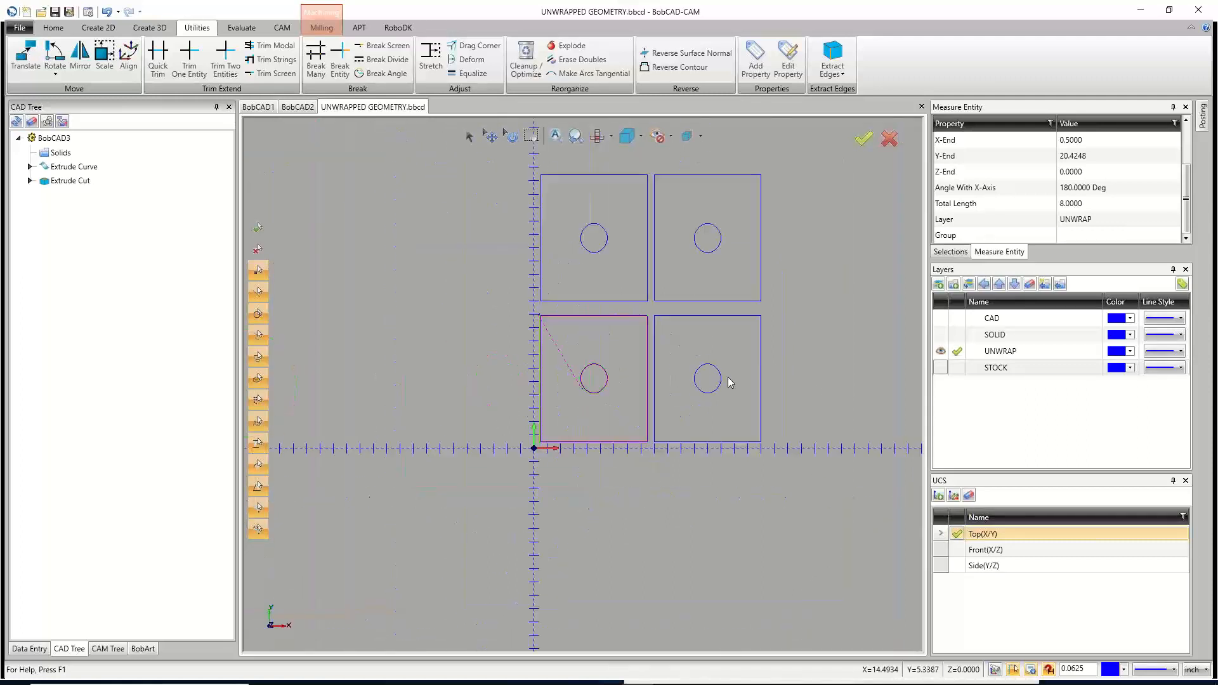
{"action": "scroll", "coordinate": [600, 377], "scroll_direction": "up", "scroll_amount": 3}
{"action": "scroll", "coordinate": [600, 379], "scroll_direction": "up", "scroll_amount": 1}
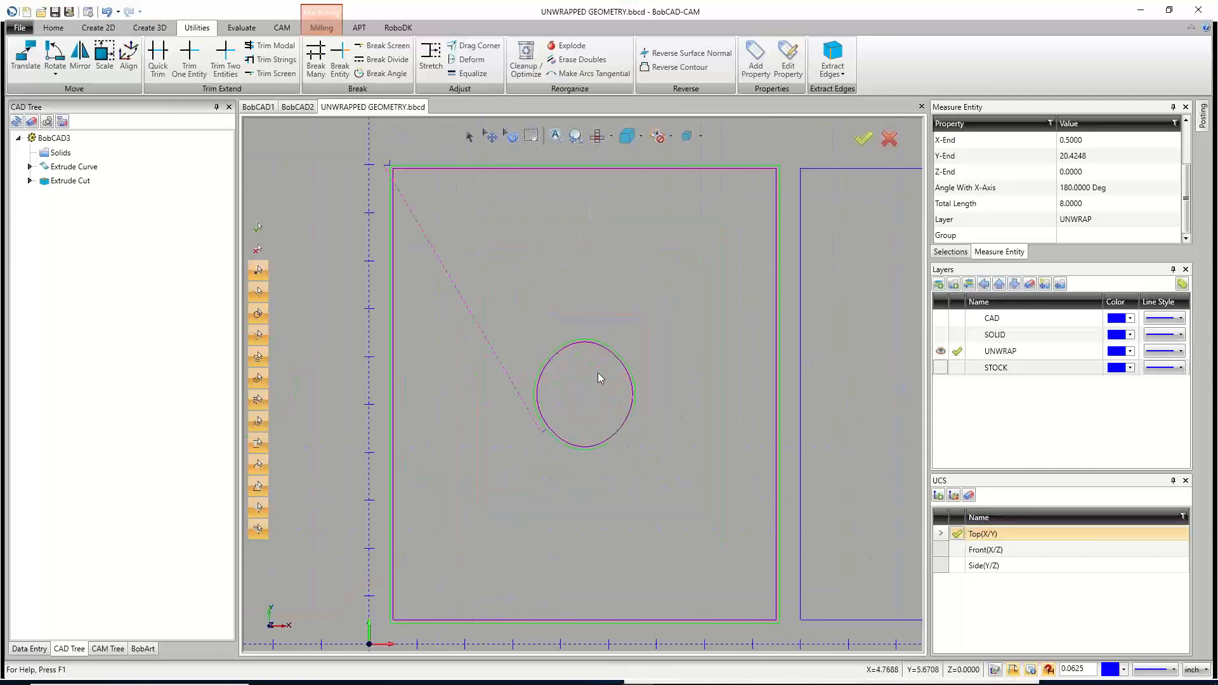
{"action": "scroll", "coordinate": [599, 379], "scroll_direction": "down", "scroll_amount": 1}
{"action": "scroll", "coordinate": [597, 379], "scroll_direction": "up", "scroll_amount": 1}
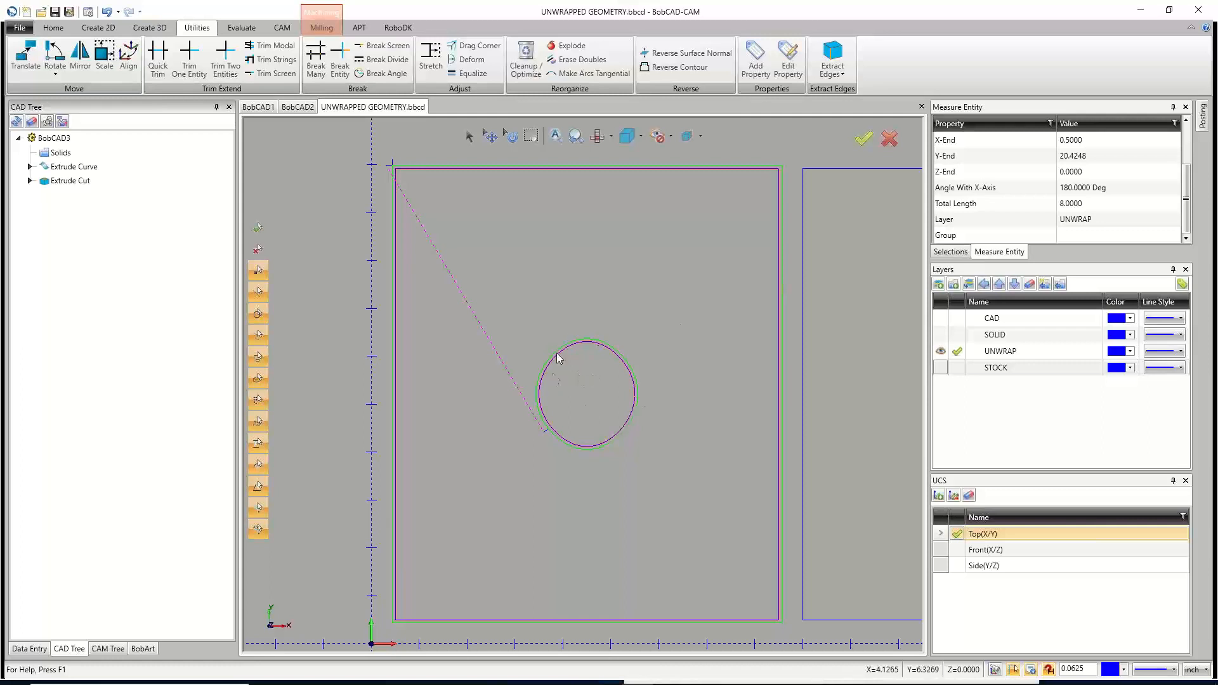
{"action": "scroll", "coordinate": [619, 390], "scroll_direction": "up", "scroll_amount": 5}
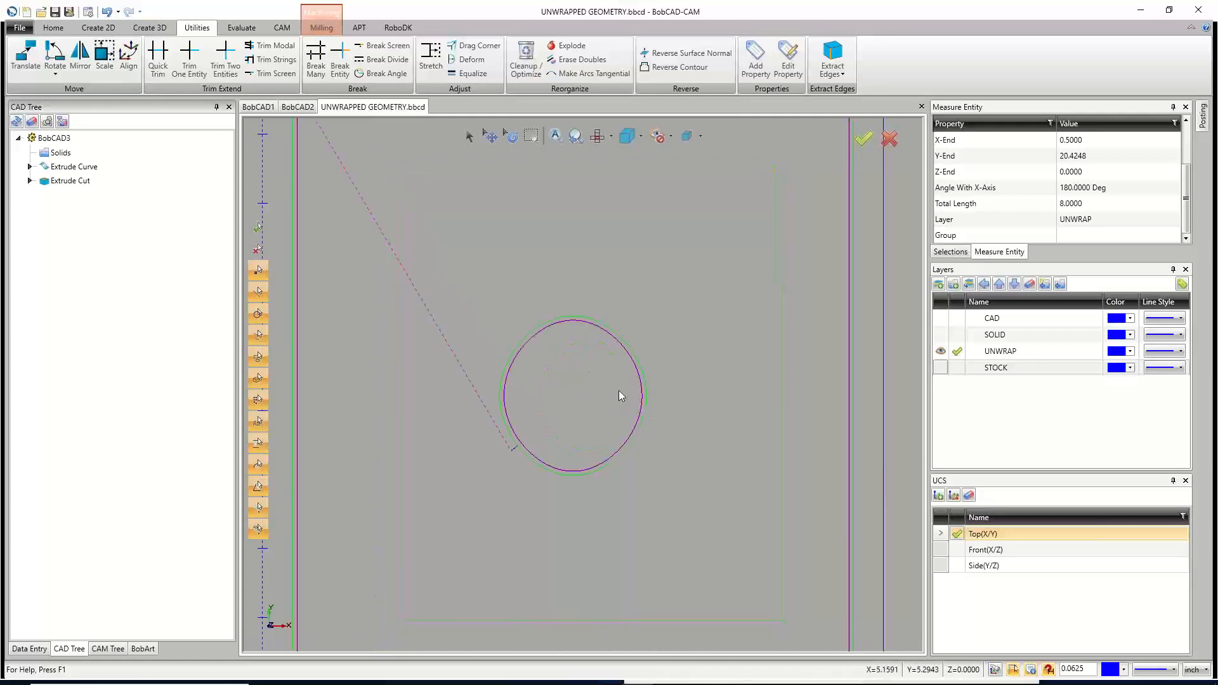
{"action": "scroll", "coordinate": [698, 422], "scroll_direction": "up", "scroll_amount": 3}
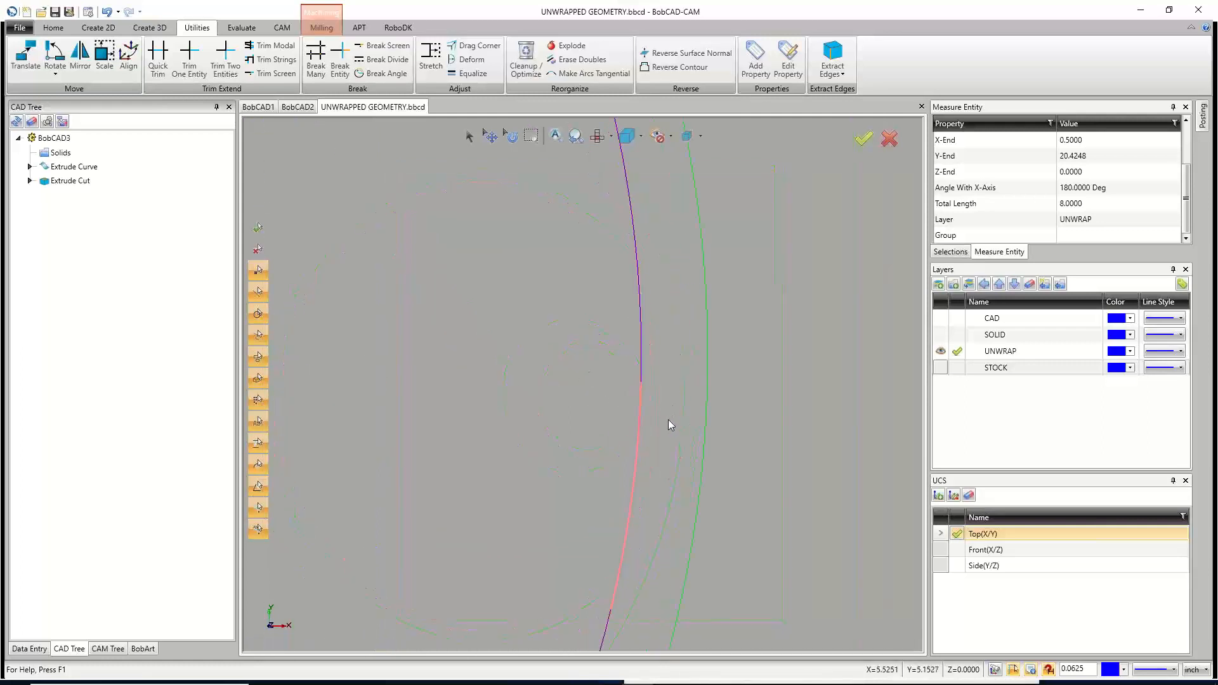
Examine the geometry assigned to Feature 2 Axis and the side of the lower-left plate's hole on which its toolpath and lead-in run.
{"action": "scroll", "coordinate": [637, 357], "scroll_direction": "down", "scroll_amount": 8}
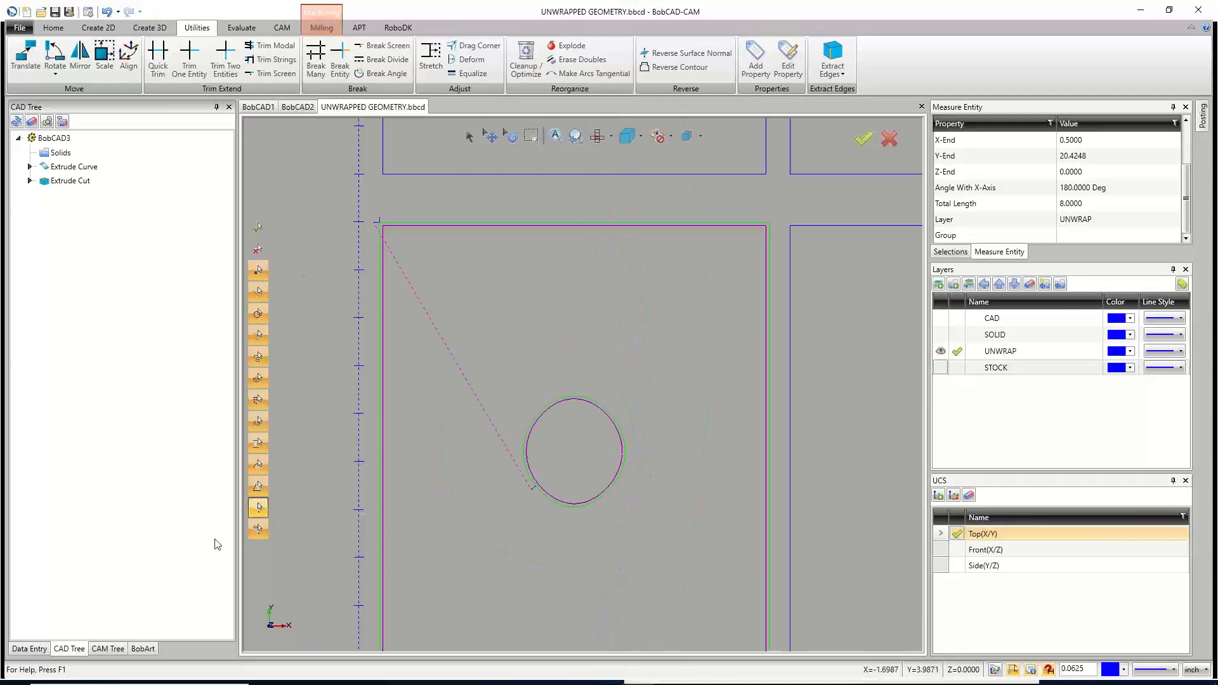
{"action": "left_click", "coordinate": [109, 648]}
{"action": "left_click", "coordinate": [95, 309]}
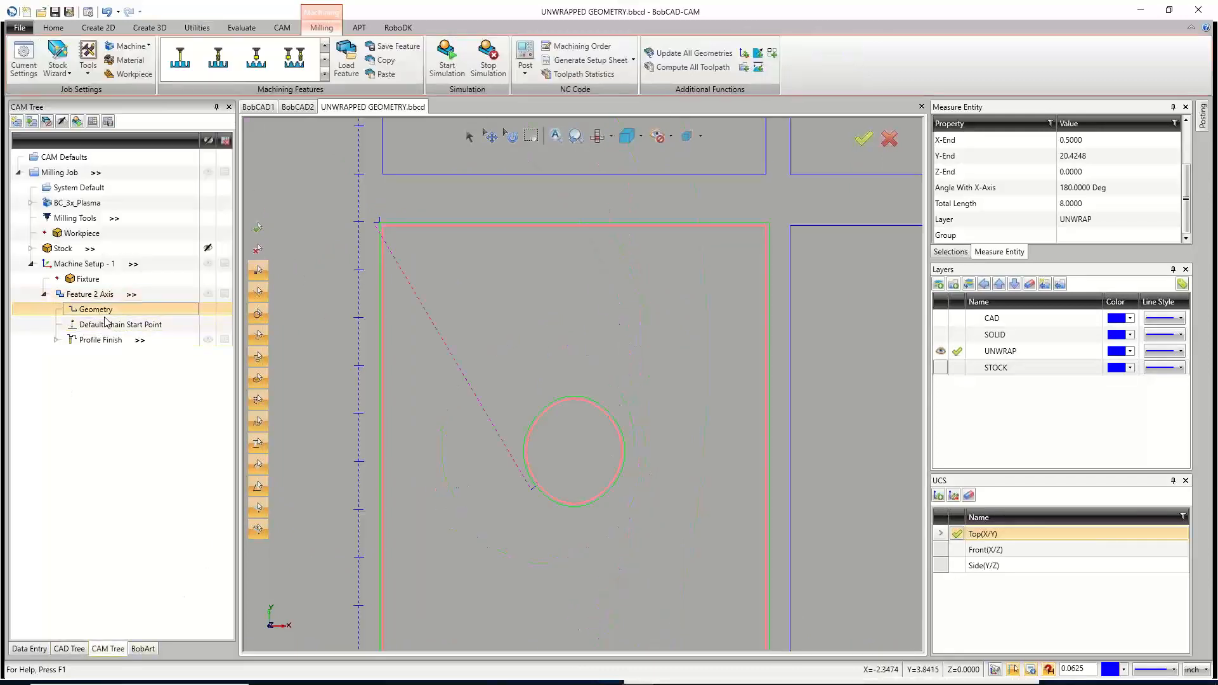
{"action": "left_click", "coordinate": [97, 296]}
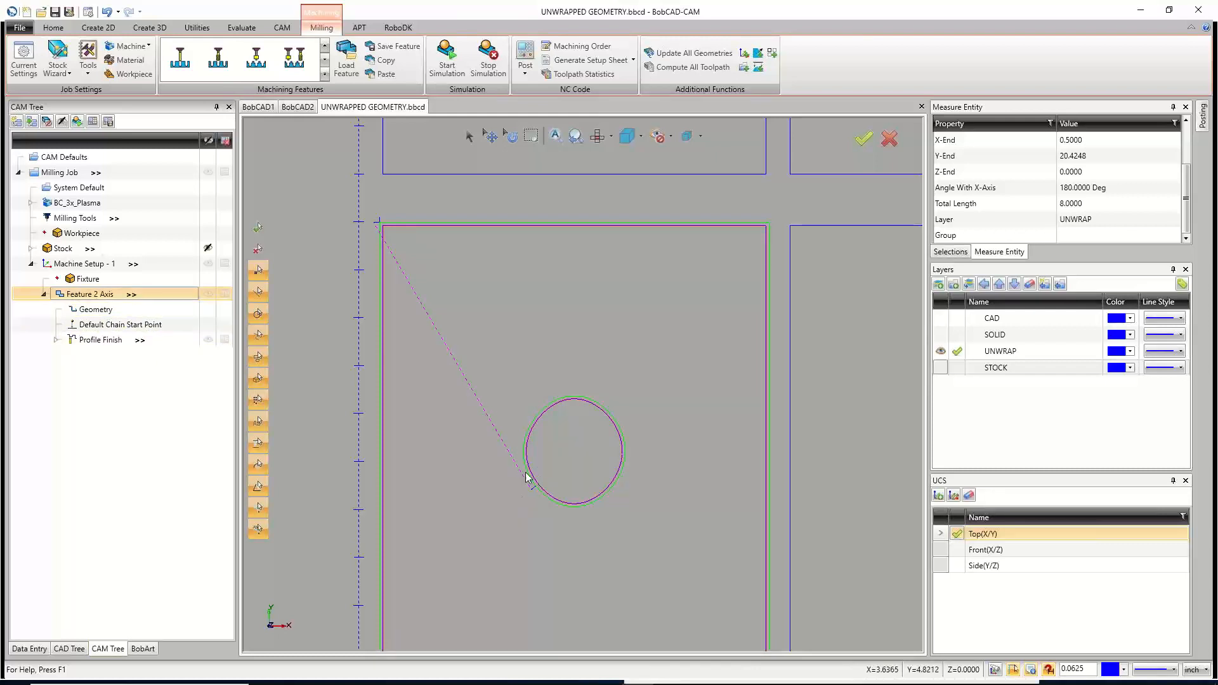
{"action": "scroll", "coordinate": [538, 486], "scroll_direction": "up", "scroll_amount": 3}
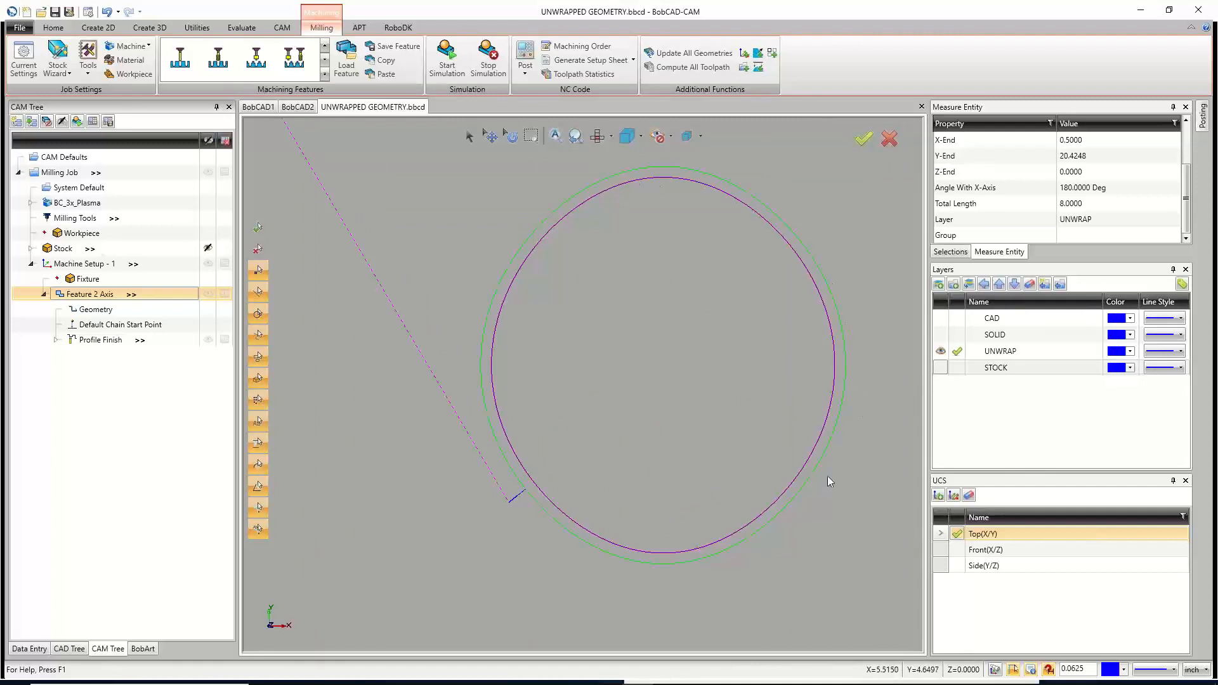
{"action": "scroll", "coordinate": [611, 403], "scroll_direction": "down", "scroll_amount": 4}
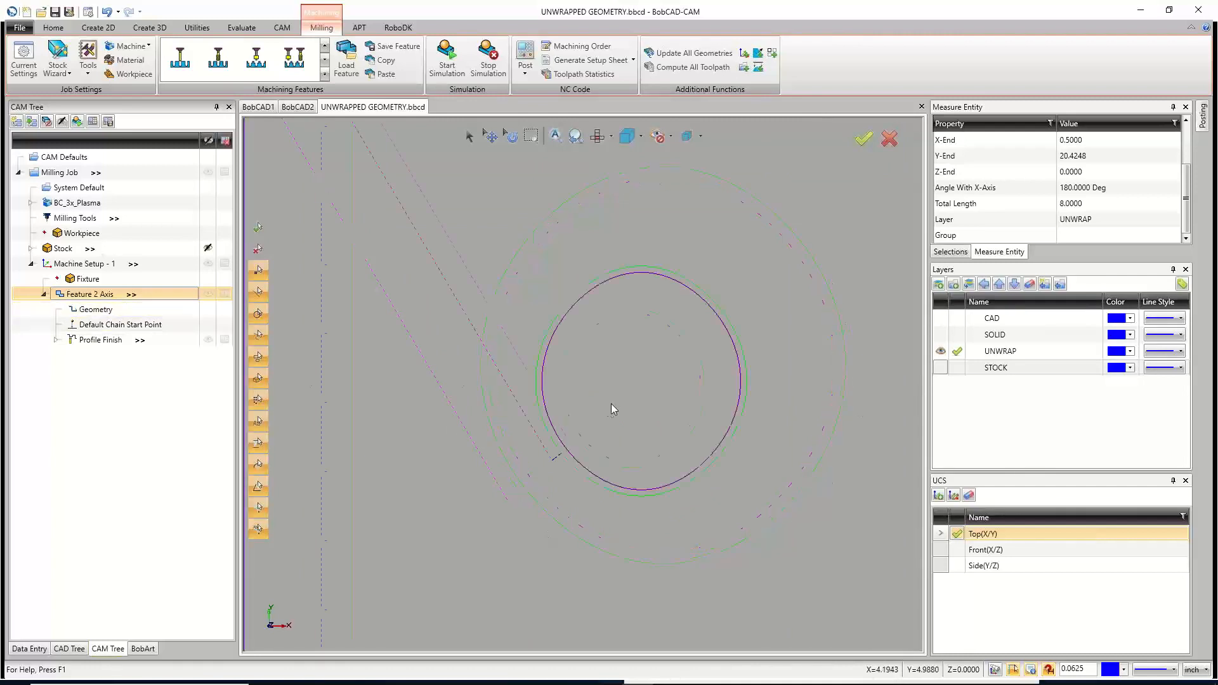
{"action": "scroll", "coordinate": [592, 400], "scroll_direction": "down", "scroll_amount": 2}
{"action": "scroll", "coordinate": [649, 405], "scroll_direction": "up", "scroll_amount": 2}
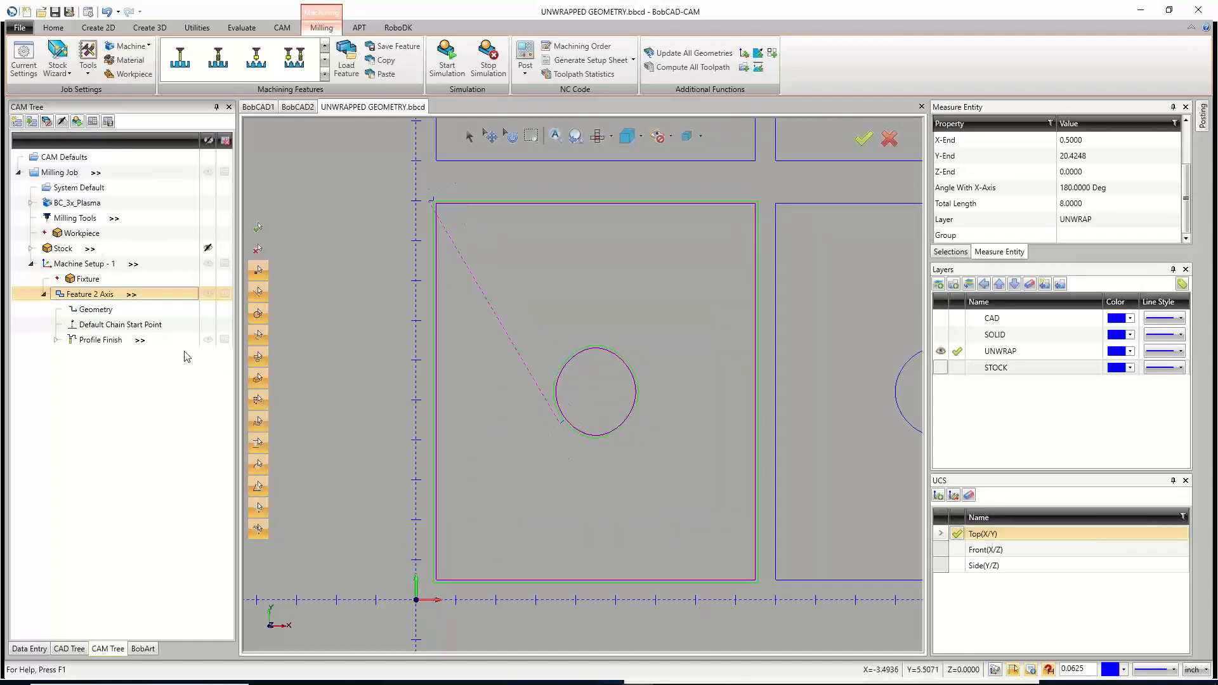
Reverse the direction of Feature 2 Axis's default chain start point, recompute its toolpath, and inspect the path around the hole and outer profile.
{"action": "right_click", "coordinate": [118, 326]}
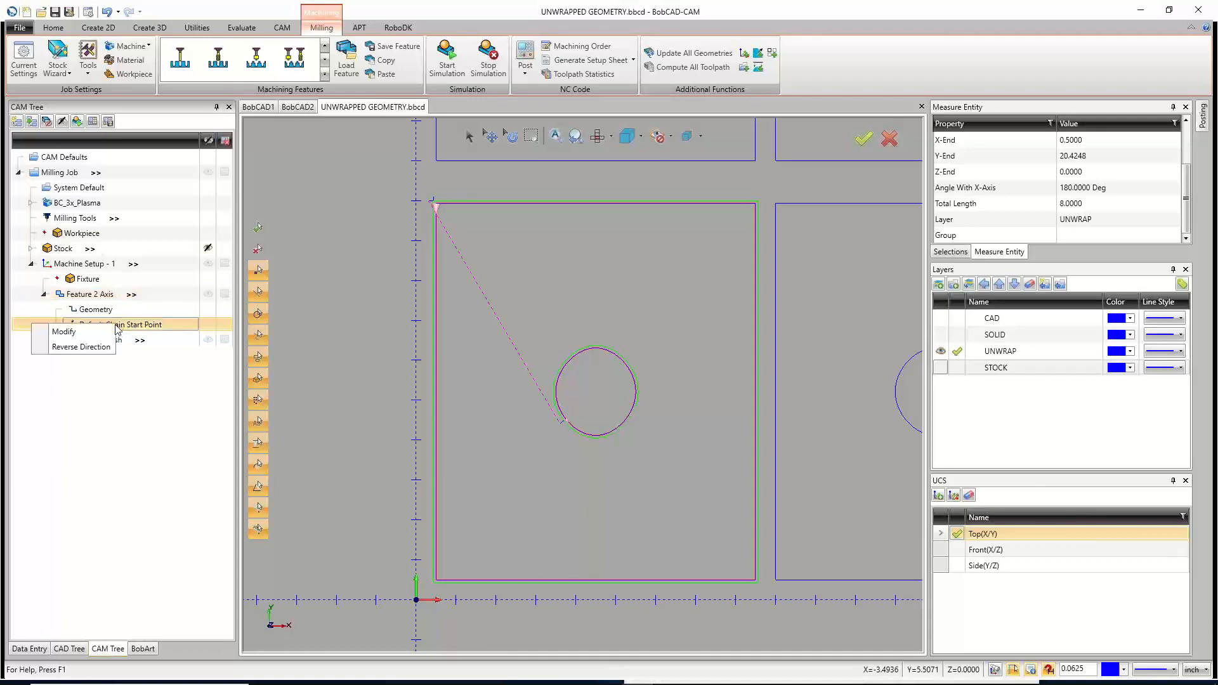
{"action": "left_click", "coordinate": [106, 348]}
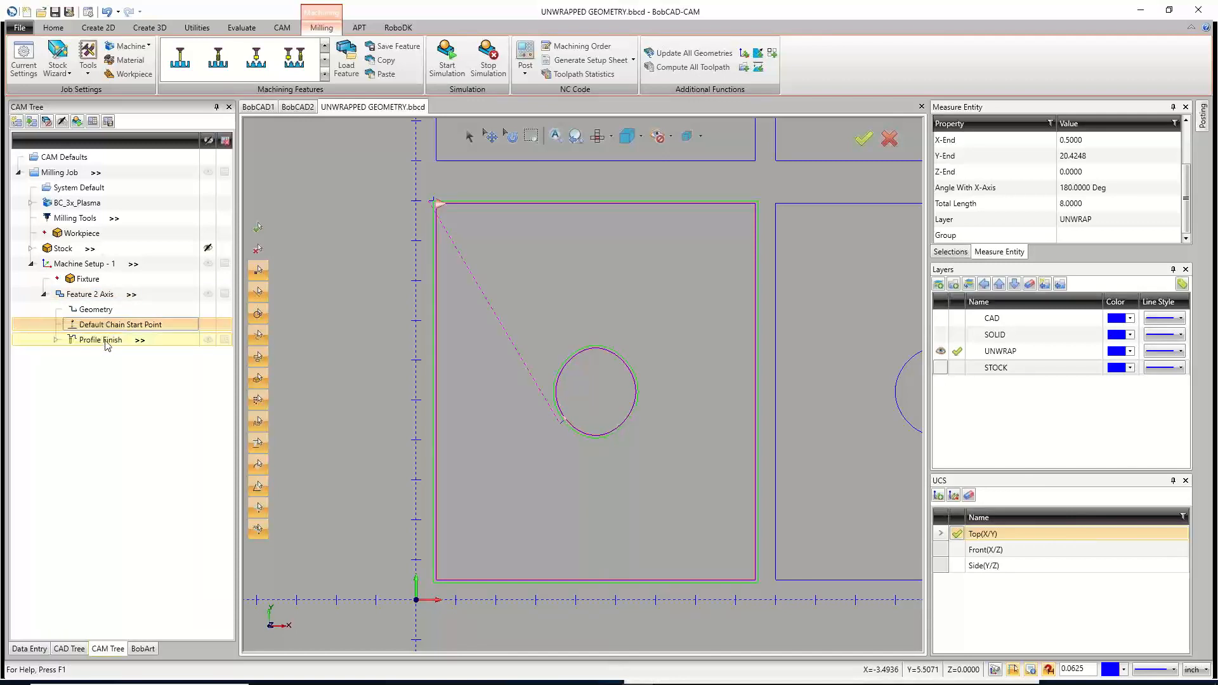
{"action": "right_click", "coordinate": [96, 299]}
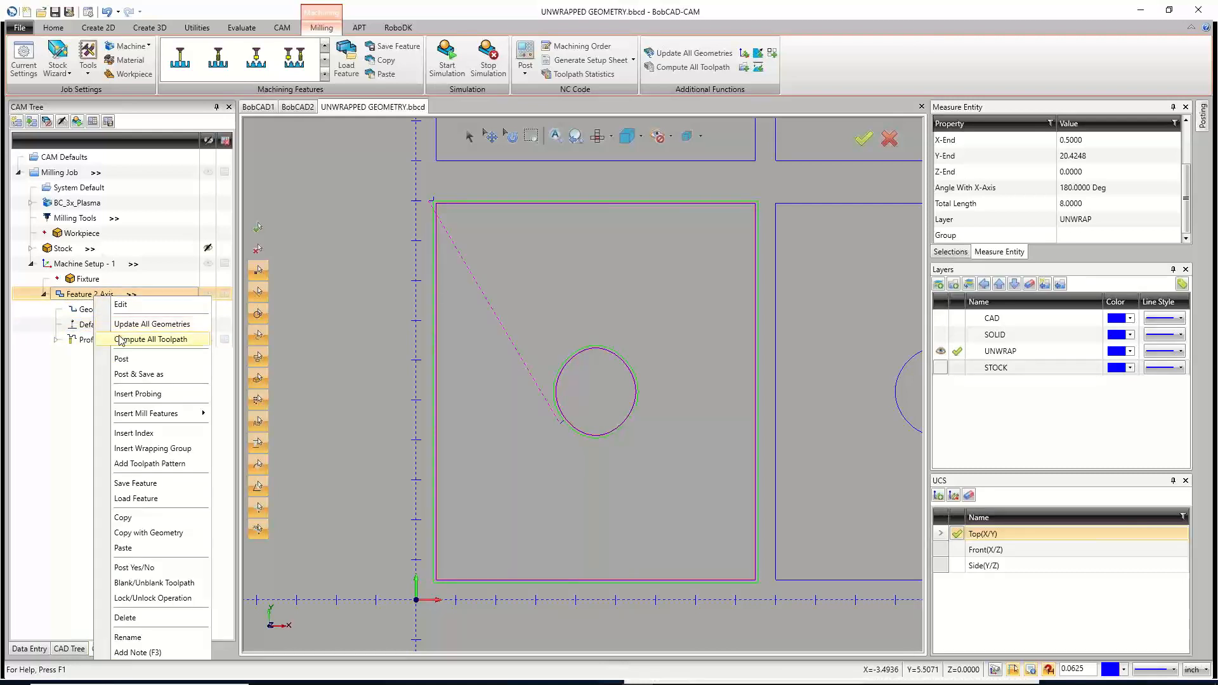
{"action": "left_click", "coordinate": [150, 339]}
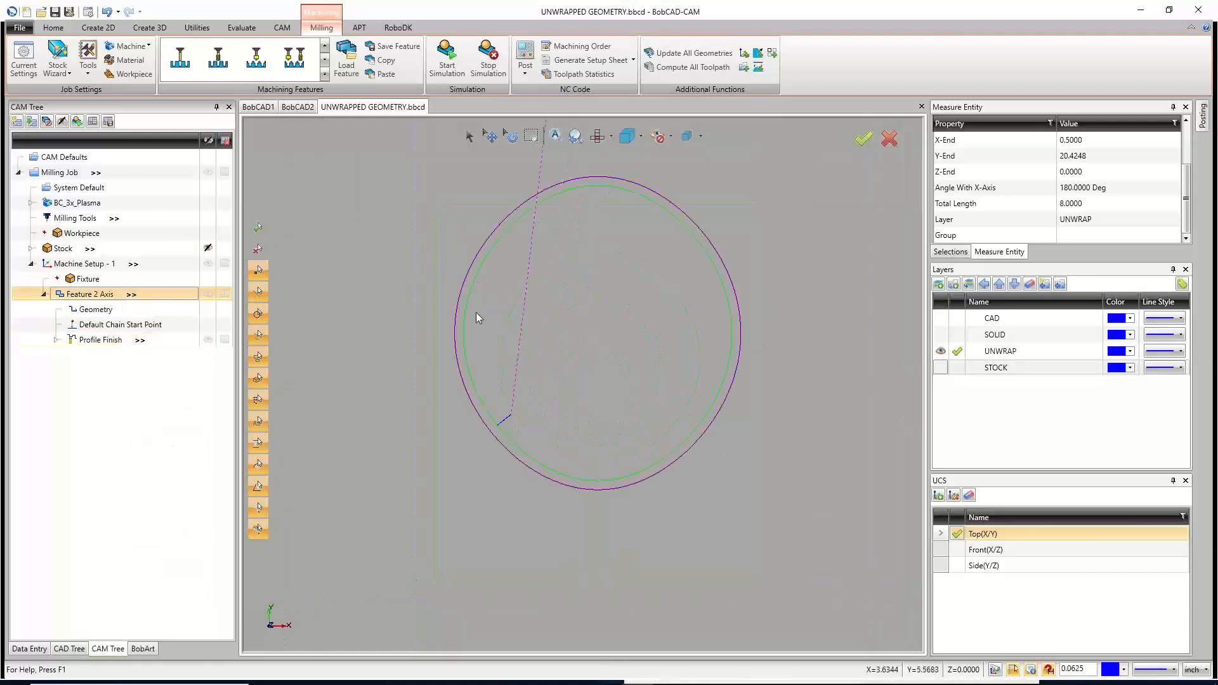
{"action": "scroll", "coordinate": [611, 424], "scroll_direction": "down", "scroll_amount": 5}
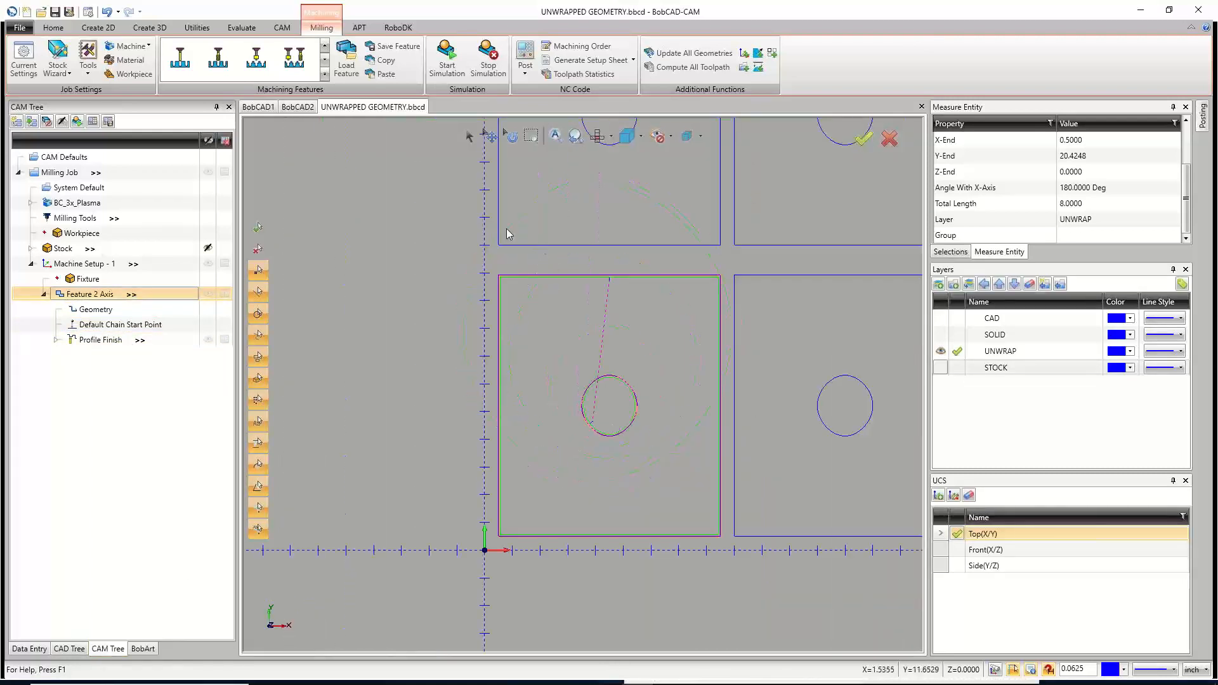
{"action": "scroll", "coordinate": [535, 269], "scroll_direction": "up", "scroll_amount": 5}
{"action": "scroll", "coordinate": [521, 280], "scroll_direction": "down", "scroll_amount": 5}
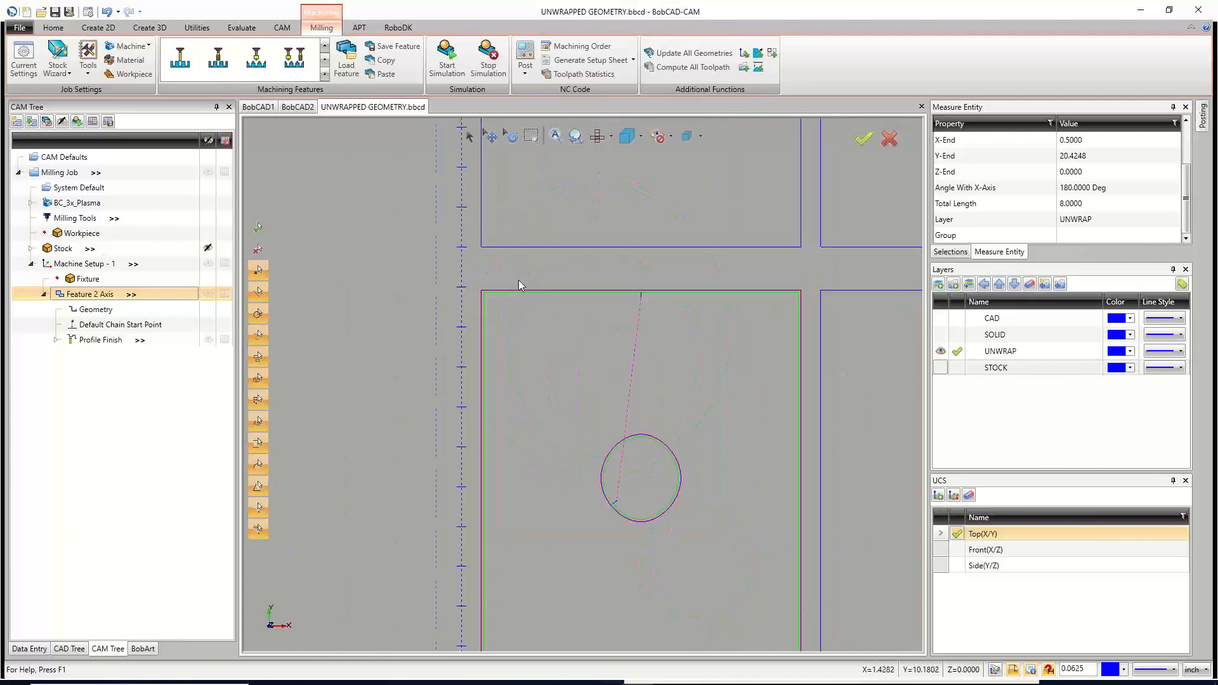
Modify the default chain start point to flip only the outer rectangle's chain direction at the lower-left plate's top-left corner.
{"action": "right_click", "coordinate": [121, 329]}
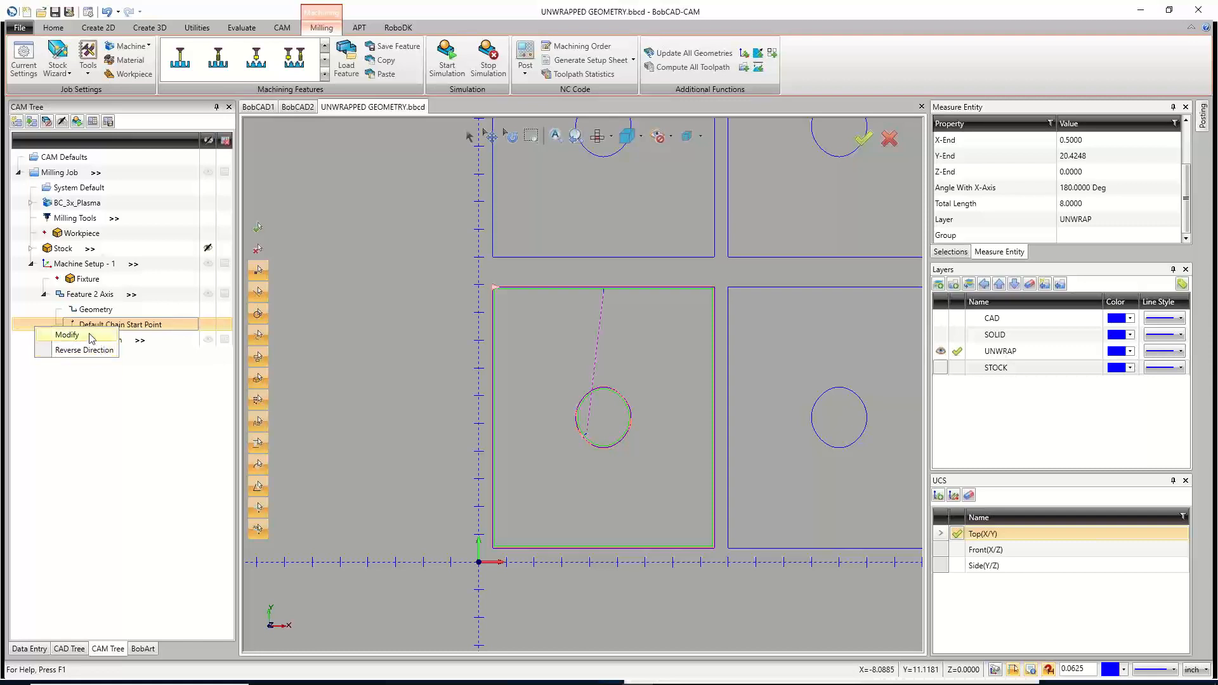
{"action": "left_click", "coordinate": [91, 336]}
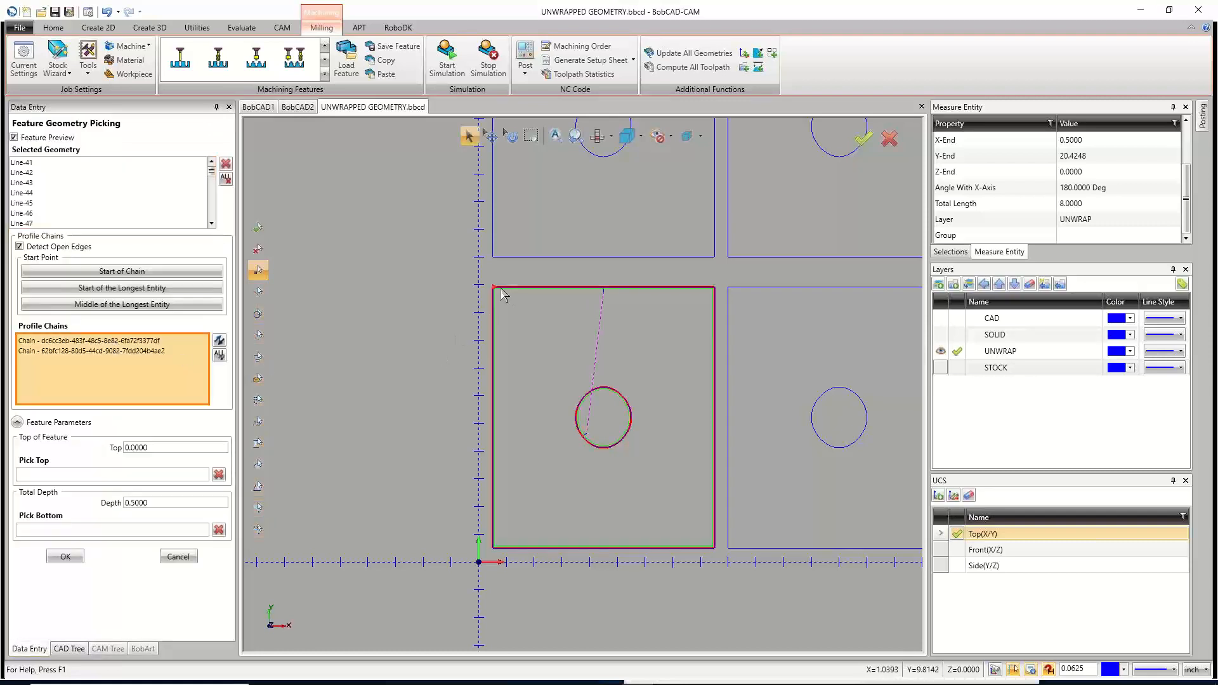
{"action": "scroll", "coordinate": [508, 295], "scroll_direction": "up", "scroll_amount": 5}
{"action": "scroll", "coordinate": [513, 296], "scroll_direction": "up", "scroll_amount": 2}
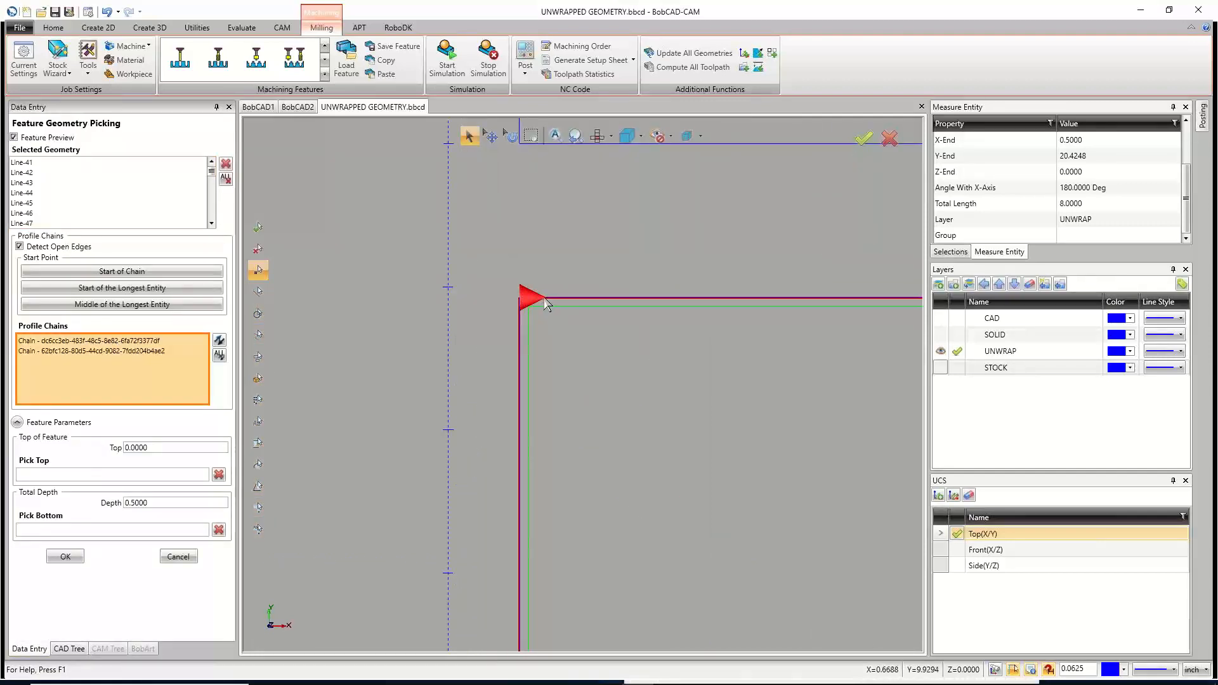
{"action": "left_click", "coordinate": [540, 298]}
{"action": "scroll", "coordinate": [528, 311], "scroll_direction": "down", "scroll_amount": 5}
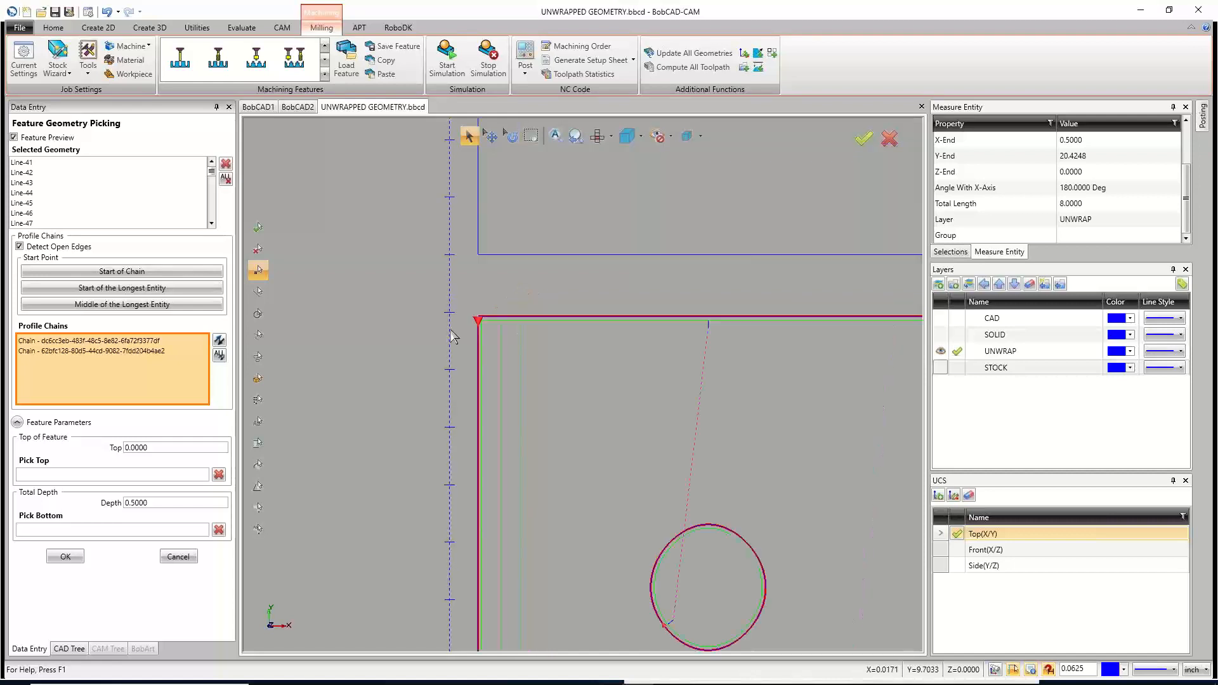
{"action": "left_click", "coordinate": [69, 558]}
Recompute the toolpath of Feature 2 Axis and check the cuts on the lower-left plate's hole and outer profile.
{"action": "right_click", "coordinate": [106, 294]}
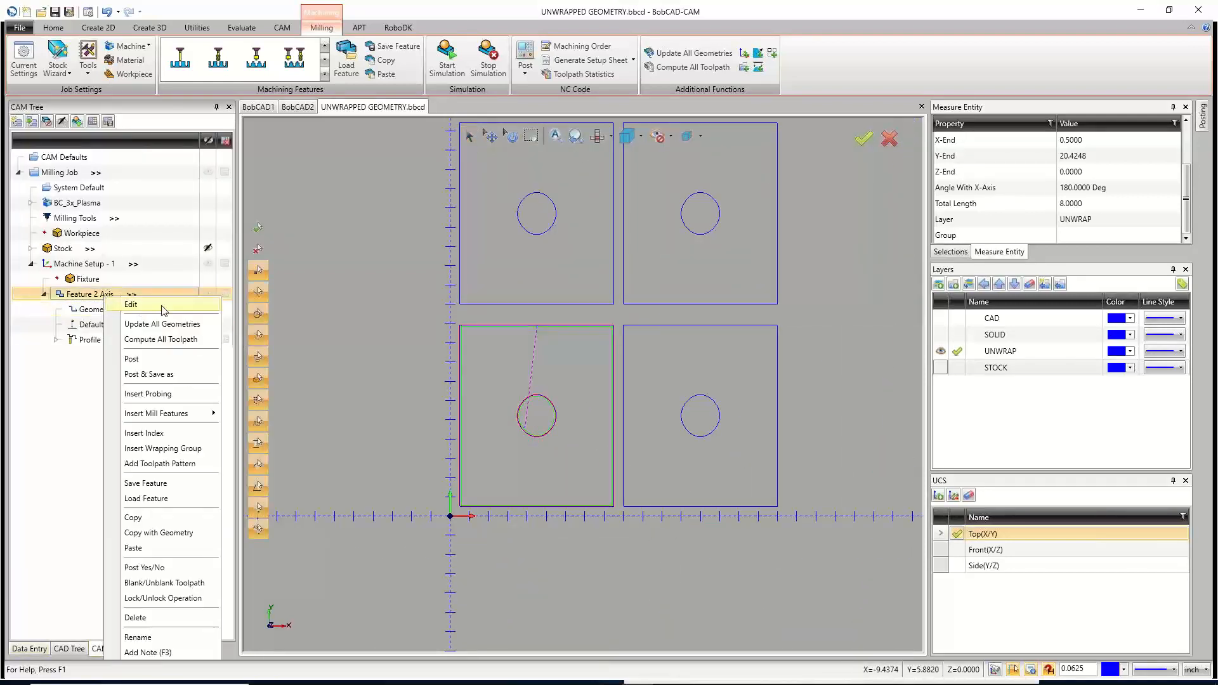
{"action": "left_click", "coordinate": [160, 340]}
{"action": "scroll", "coordinate": [516, 355], "scroll_direction": "up", "scroll_amount": 3}
{"action": "scroll", "coordinate": [517, 355], "scroll_direction": "down", "scroll_amount": 3}
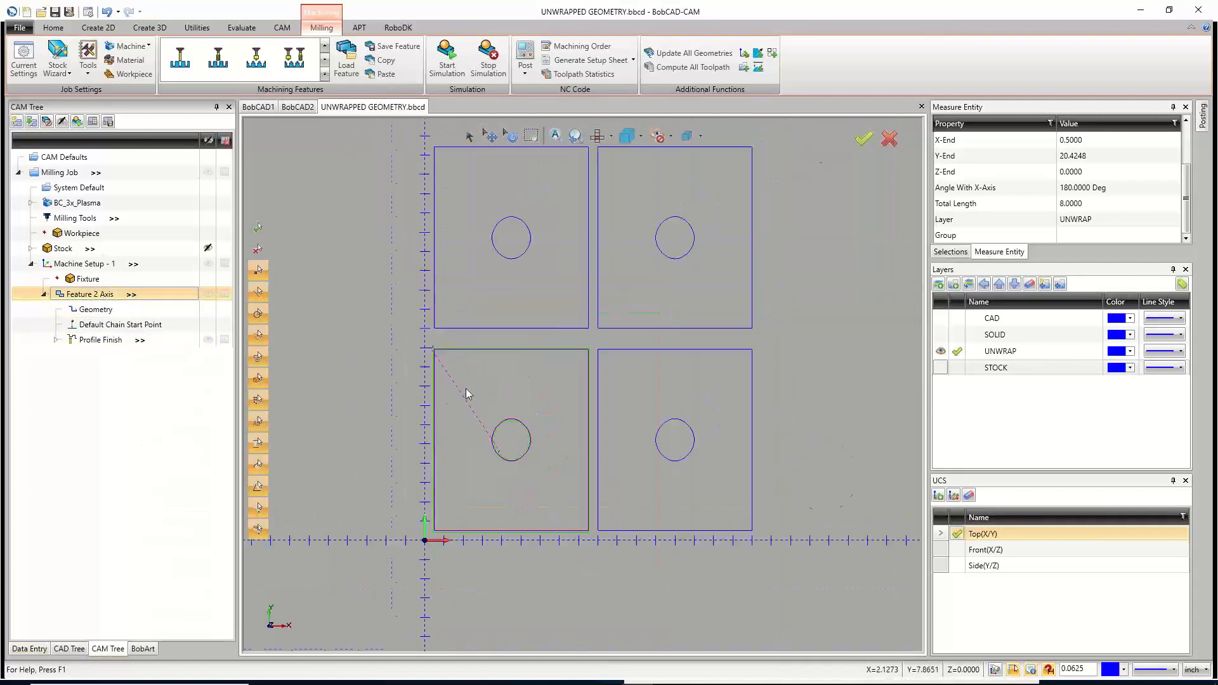
{"action": "scroll", "coordinate": [497, 429], "scroll_direction": "up", "scroll_amount": 2}
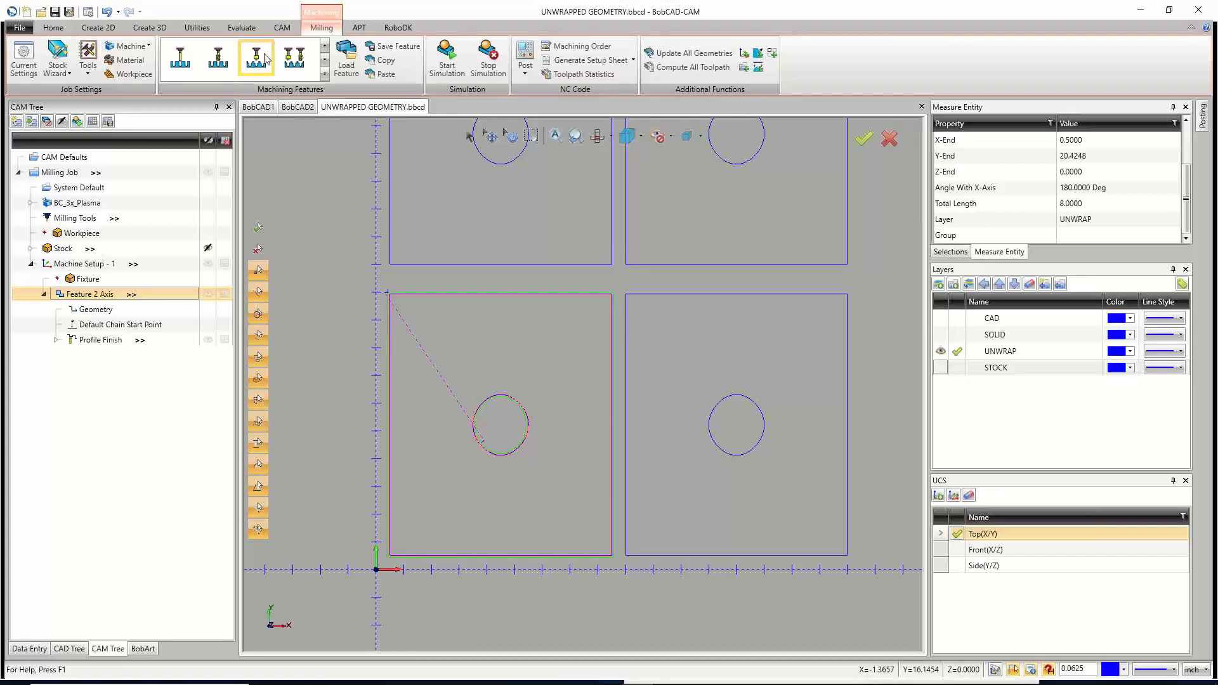
Measure the distance between the left edges of the lower-left and lower-right plates with Measure Two.
{"action": "left_click", "coordinate": [207, 31]}
{"action": "left_click", "coordinate": [235, 29]}
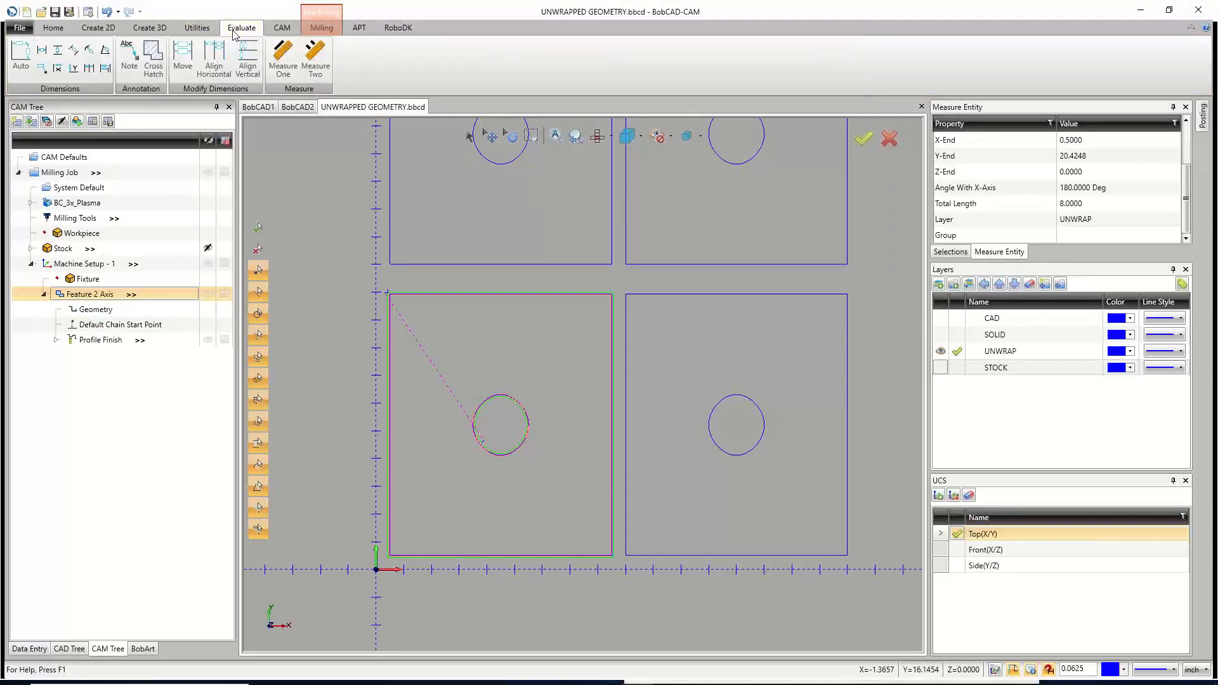
{"action": "left_click", "coordinate": [316, 64]}
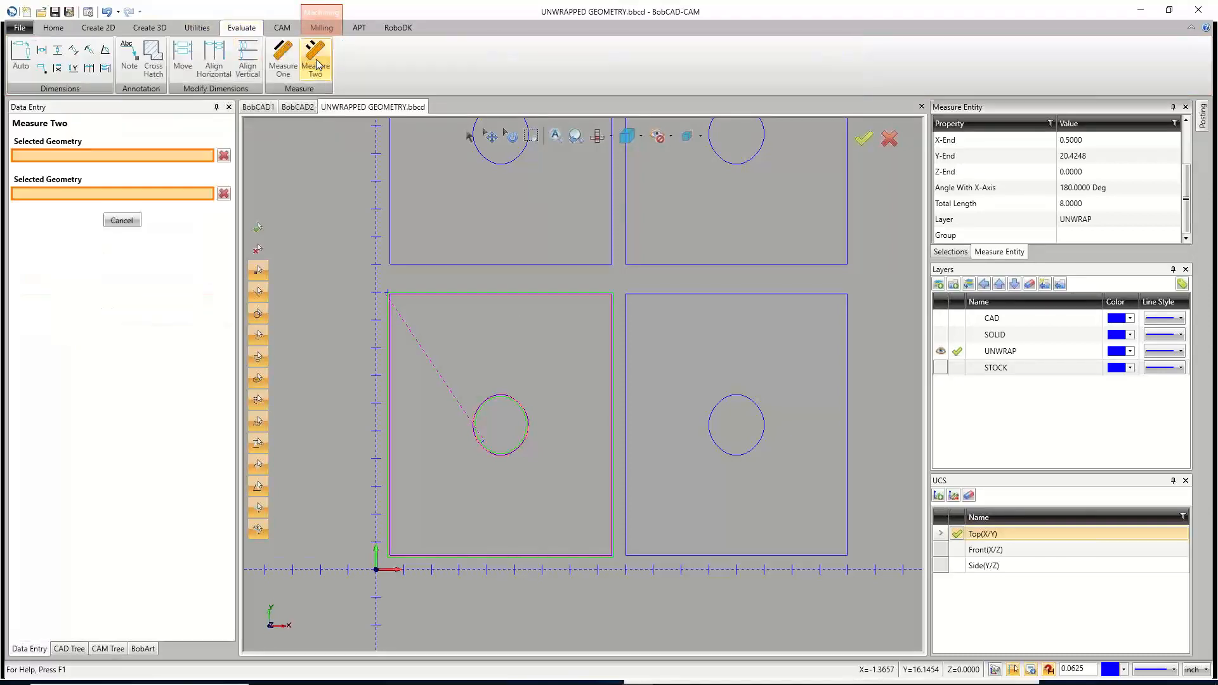
{"action": "left_click", "coordinate": [391, 324]}
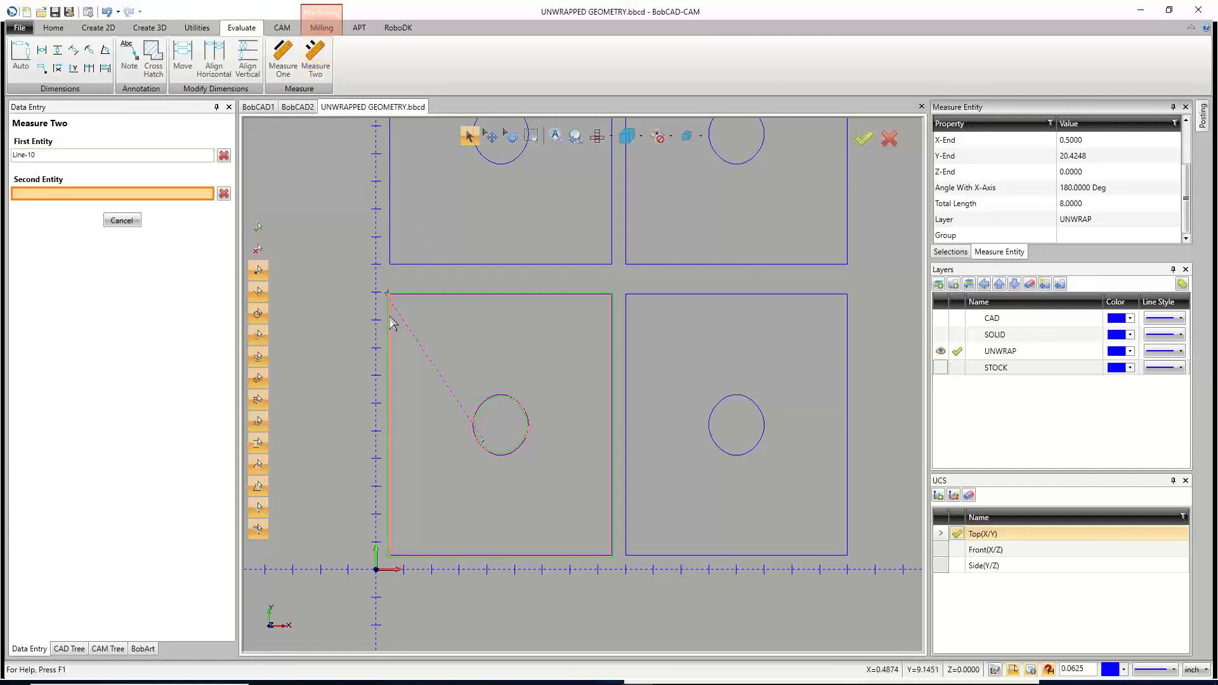
{"action": "left_click", "coordinate": [625, 325]}
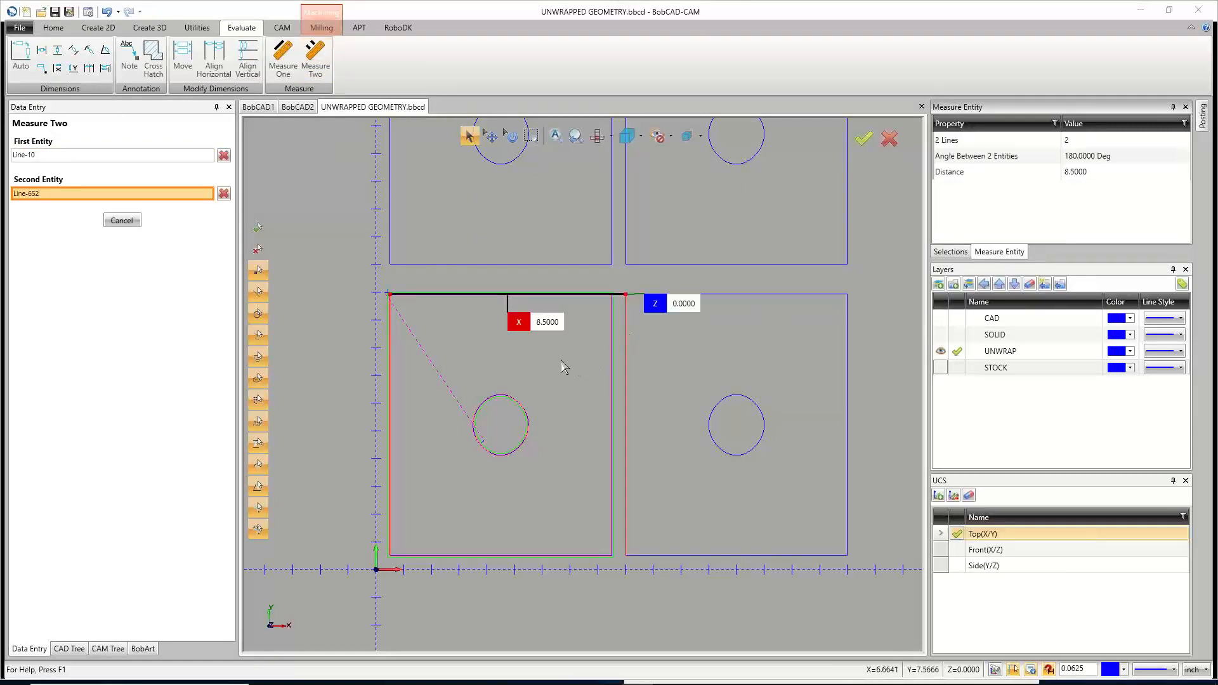
Measure the distance between the bottom edges of the lower-left and upper-left plates, and close the measuring command.
{"action": "left_click", "coordinate": [314, 66]}
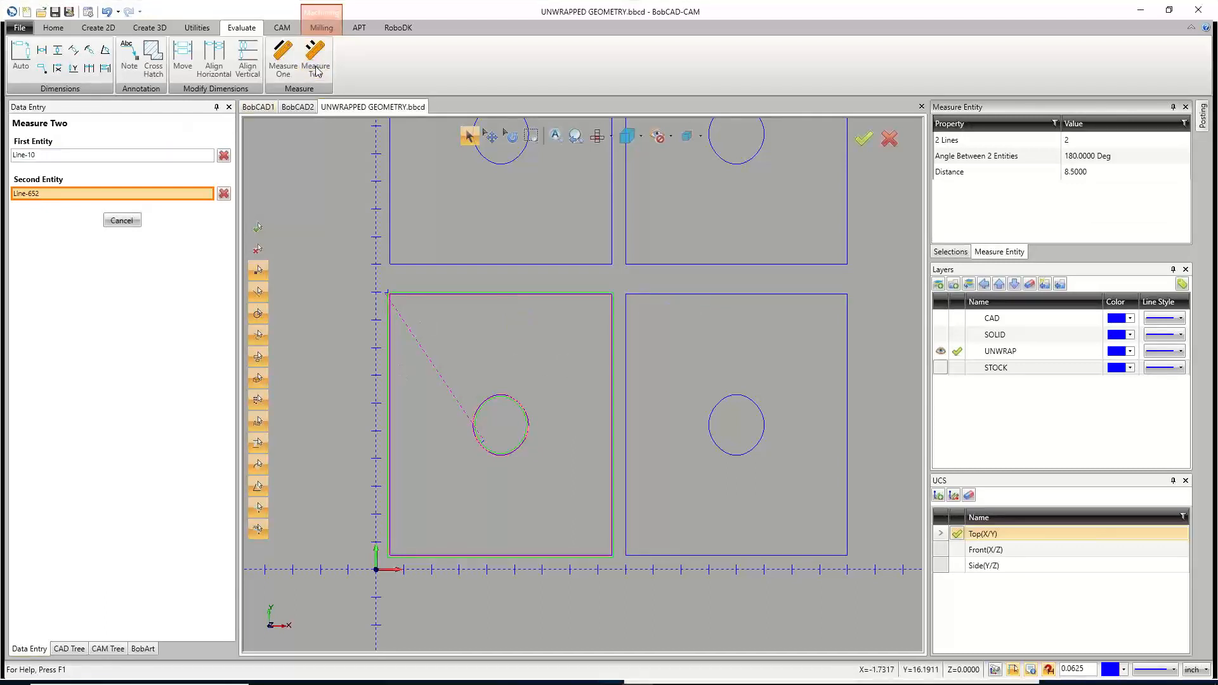
{"action": "left_click", "coordinate": [421, 558]}
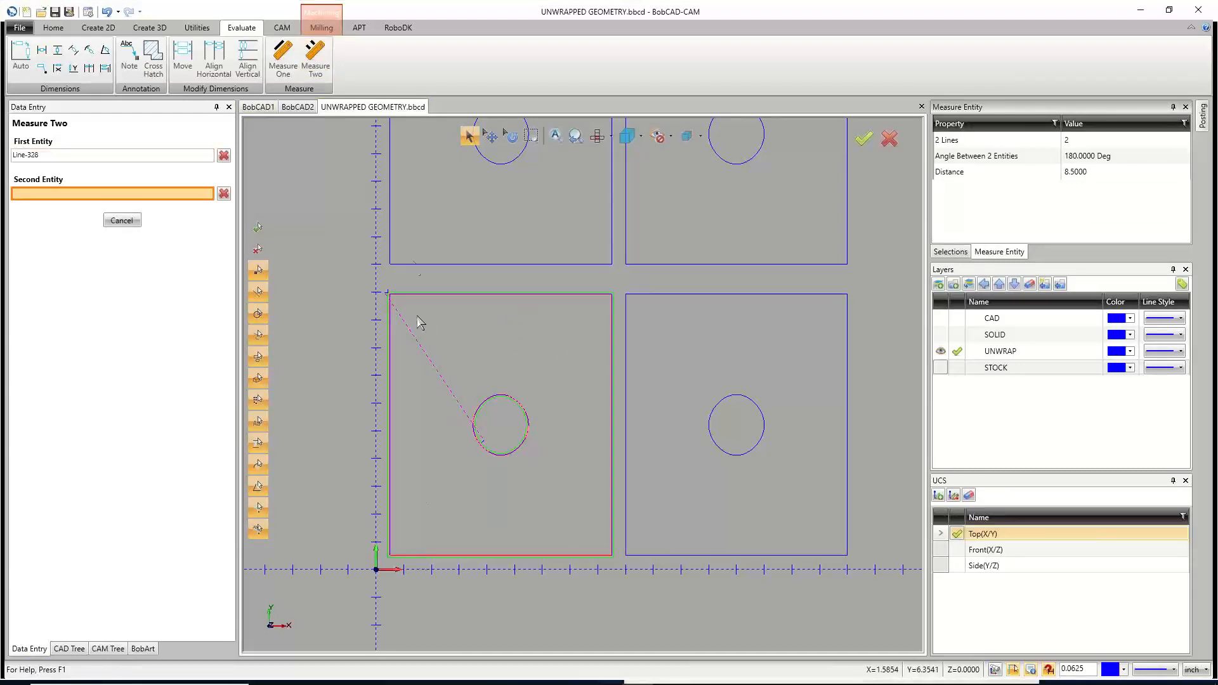
{"action": "left_click", "coordinate": [411, 264]}
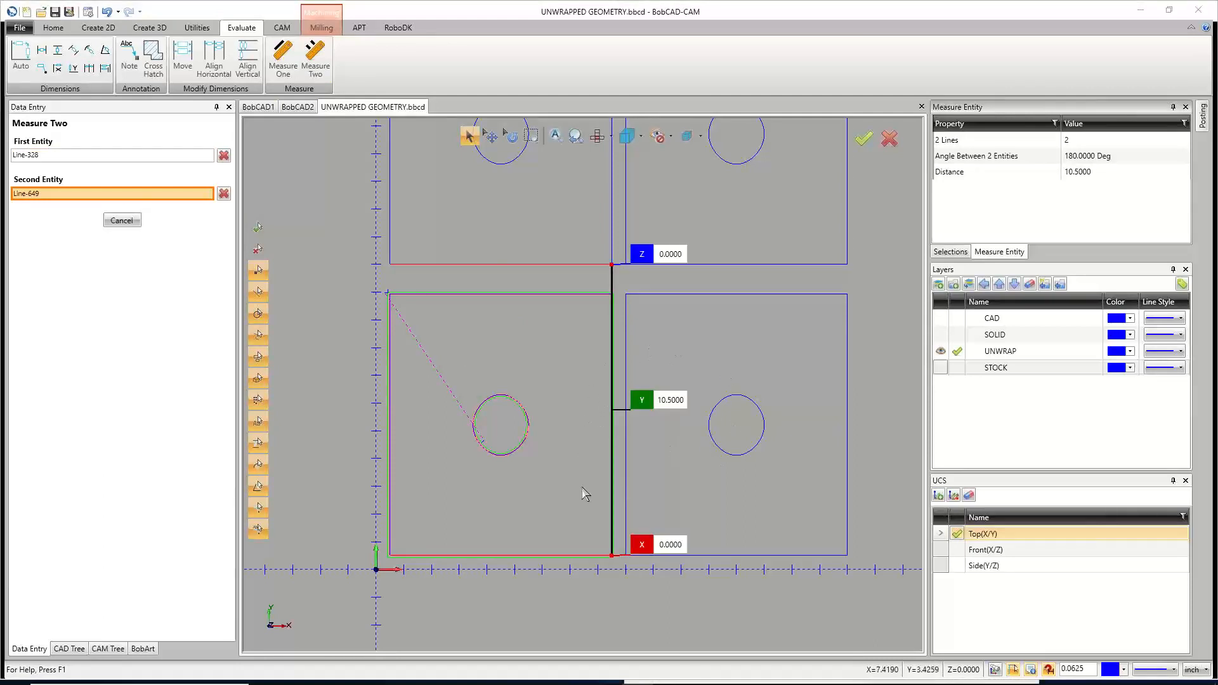
{"action": "left_click", "coordinate": [121, 220]}
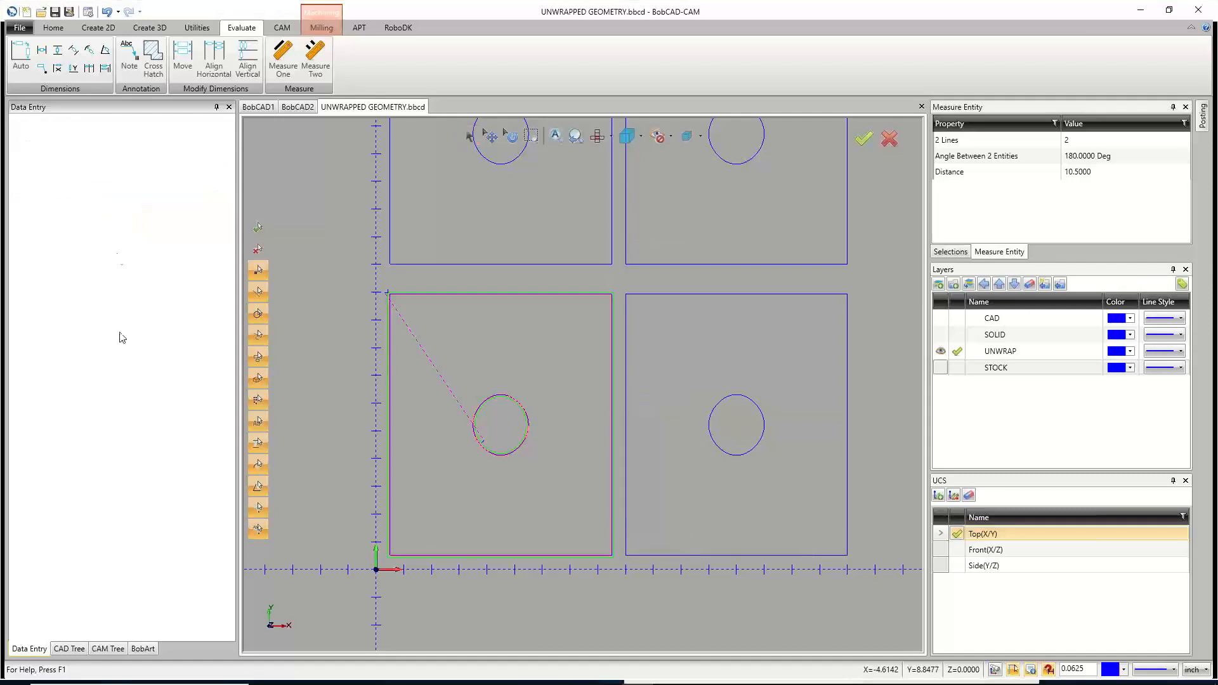
Add an Array toolpath pattern to Feature 2 Axis with an X-direction distance of 8.5 inches and 1 copy.
{"action": "left_click", "coordinate": [108, 649]}
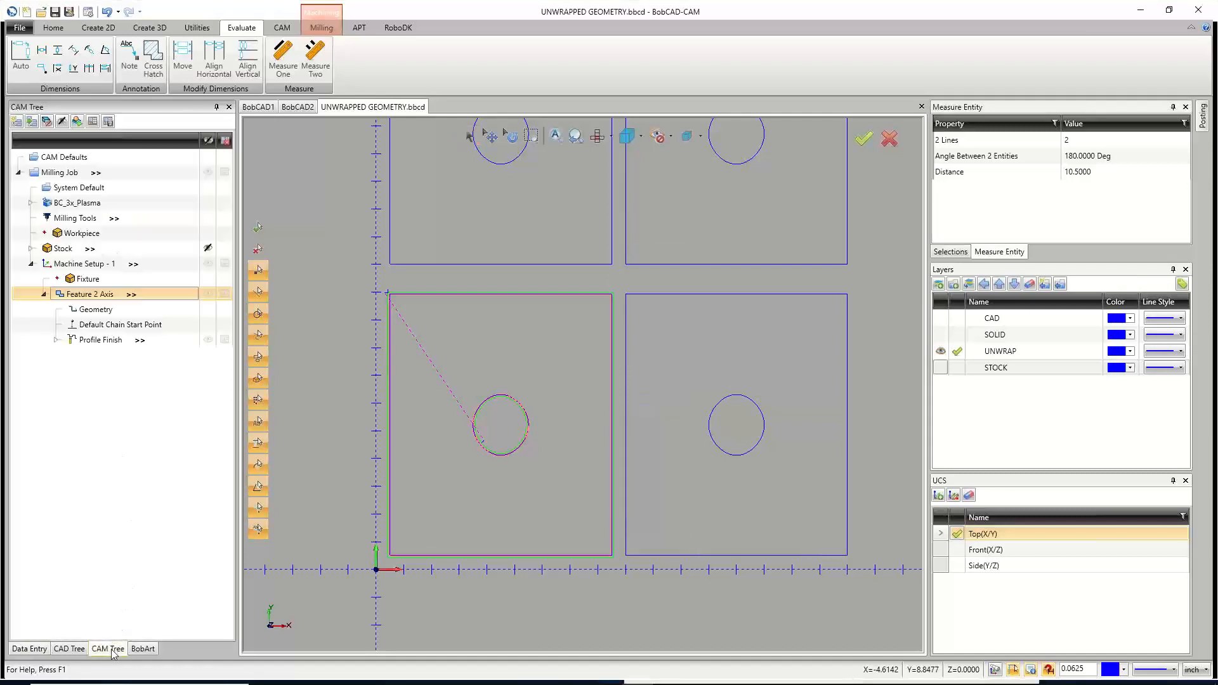
{"action": "right_click", "coordinate": [101, 297]}
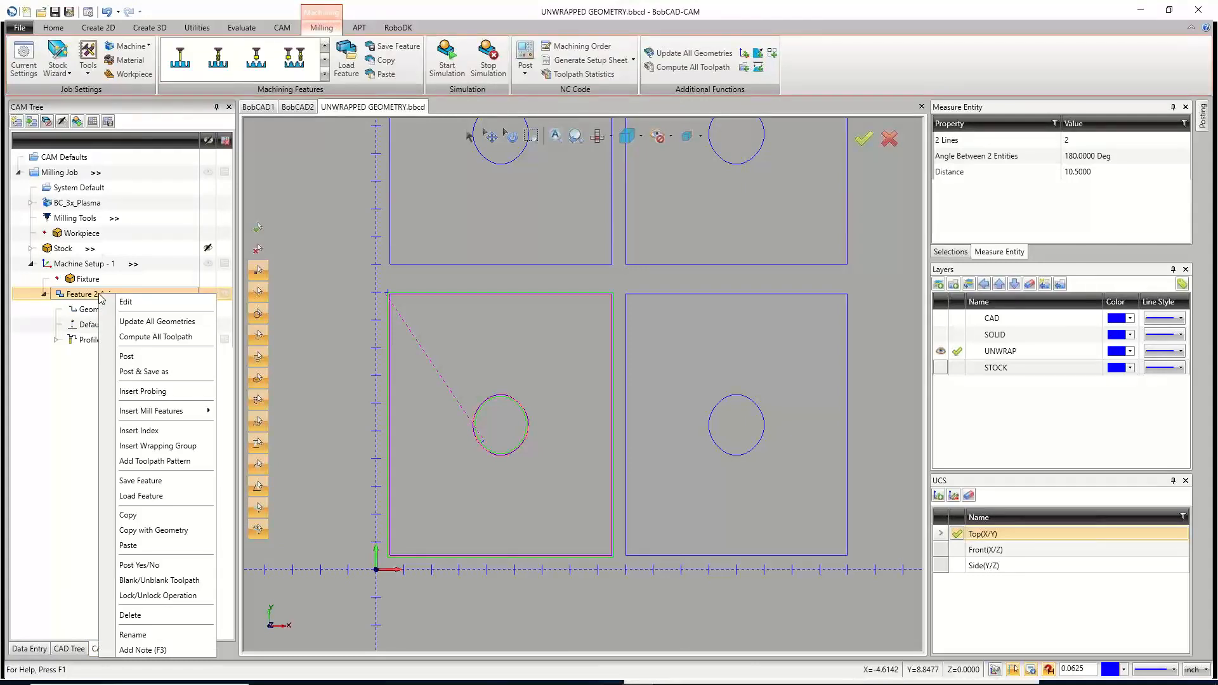
{"action": "left_click", "coordinate": [178, 461]}
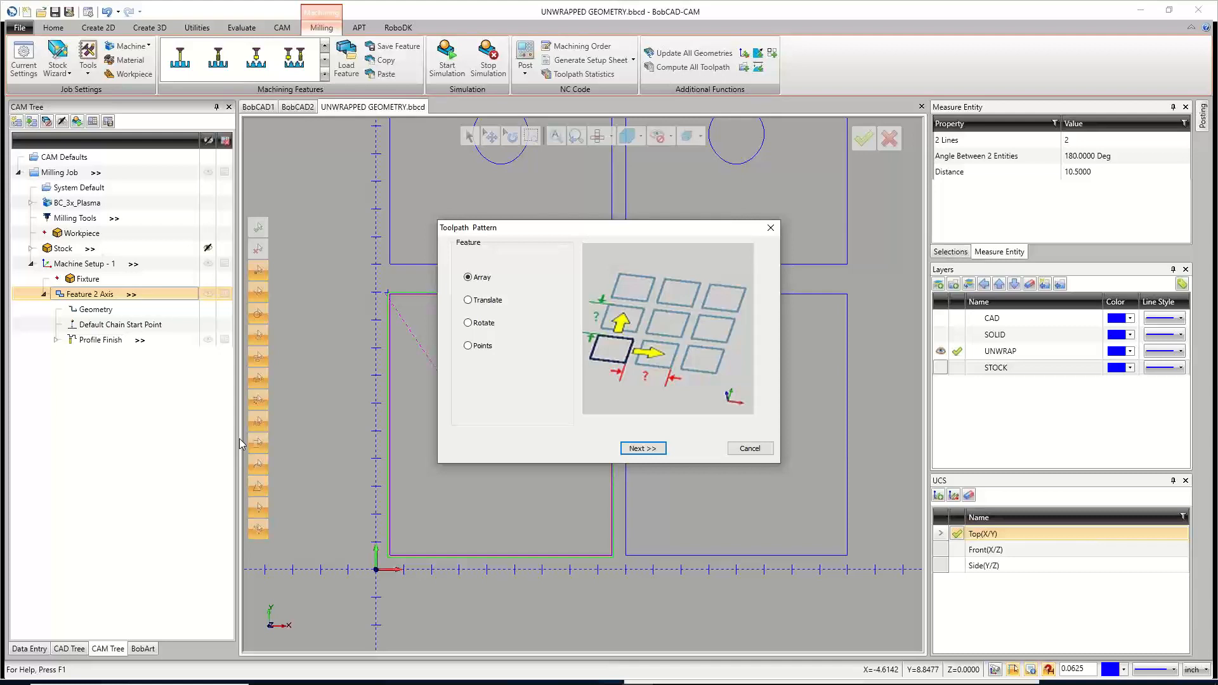
{"action": "left_click", "coordinate": [642, 448]}
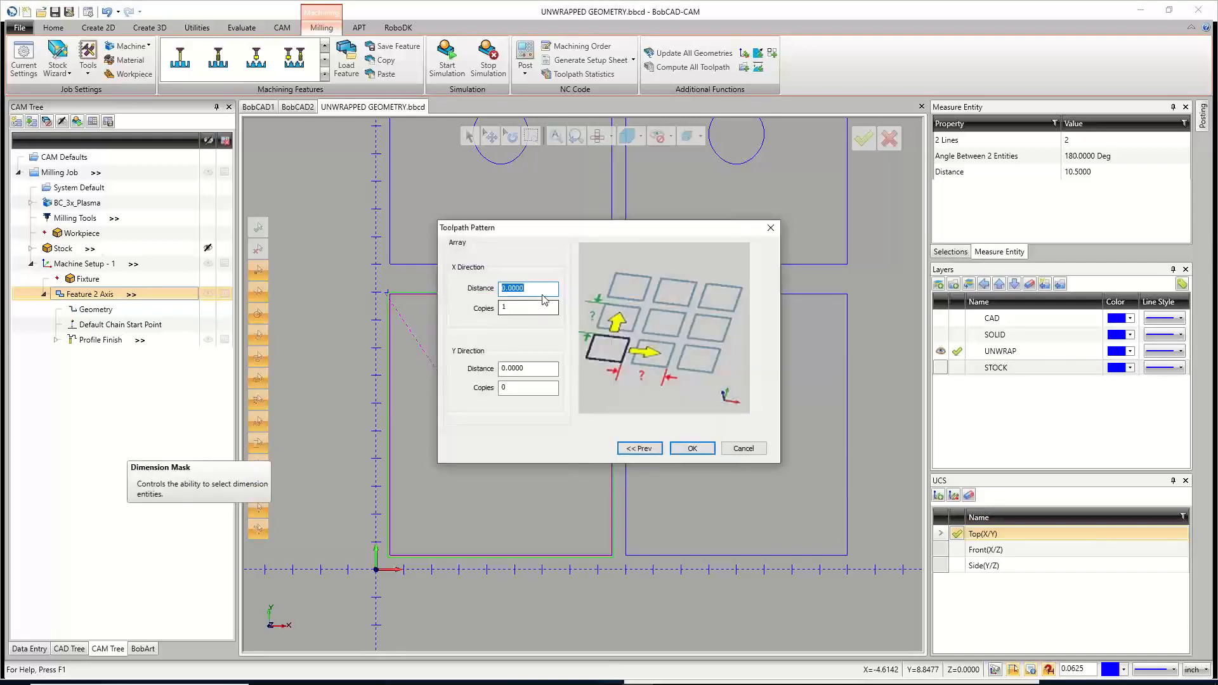
{"action": "left_click_drag", "start_coordinate": [528, 289], "coordinate": [478, 289]}
{"action": "type", "text": "8."}
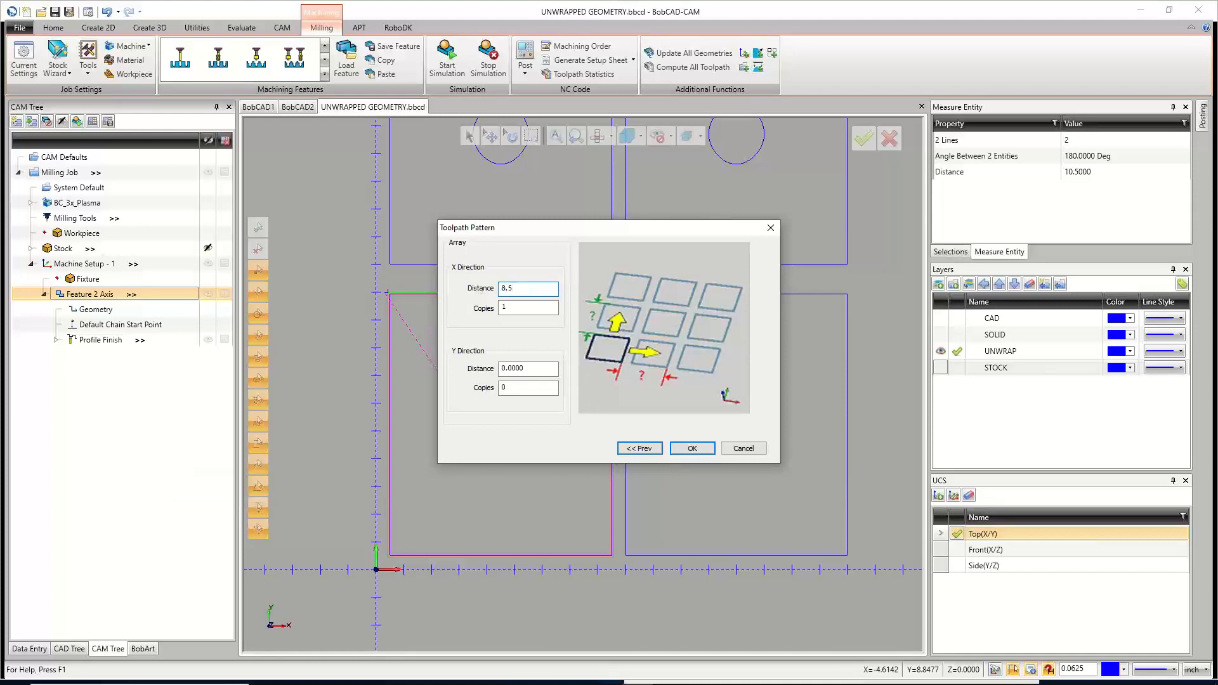
{"action": "type", "text": "5"}
{"action": "key", "text": "Tab"}
Set the array's Y-direction distance to 10.5 inches with 1 copy, apply the pattern, and check the toolpaths on all four plates.
{"action": "left_click_drag", "start_coordinate": [527, 368], "coordinate": [475, 374]}
{"action": "type", "text": "10.5"}
{"action": "key", "text": "Tab"}
{"action": "type", "text": "1"}
{"action": "left_click", "coordinate": [692, 449]}
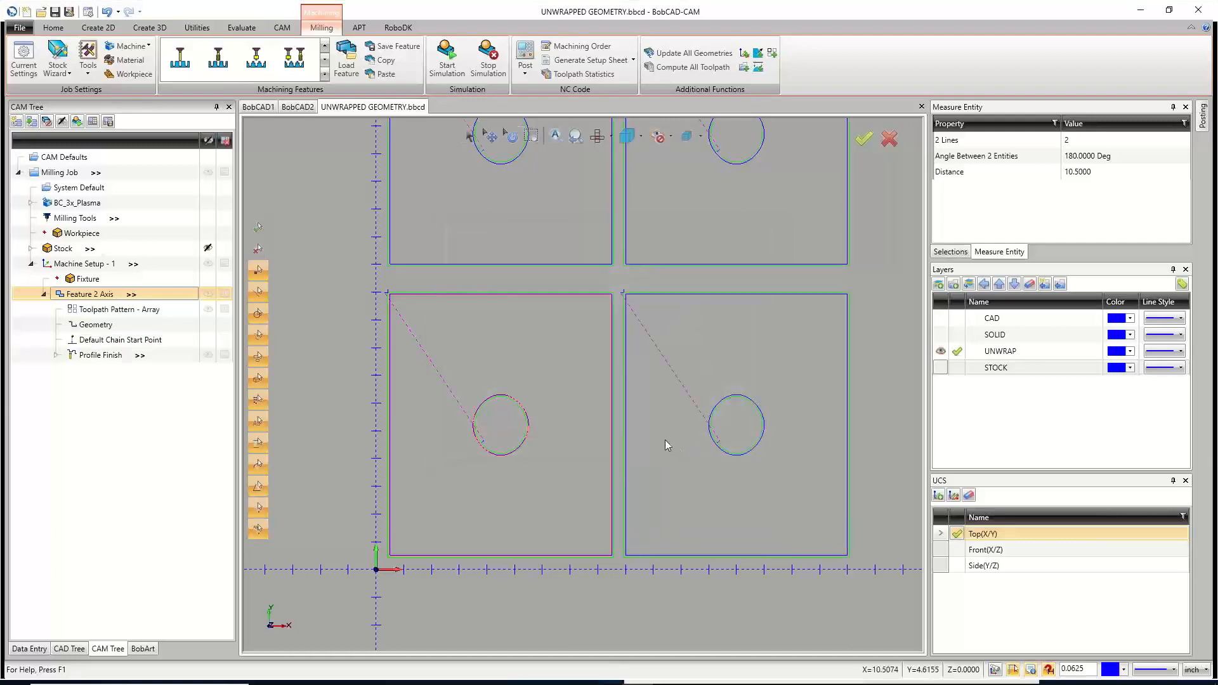
{"action": "scroll", "coordinate": [630, 427], "scroll_direction": "down", "scroll_amount": 5}
{"action": "scroll", "coordinate": [662, 327], "scroll_direction": "up", "scroll_amount": 6}
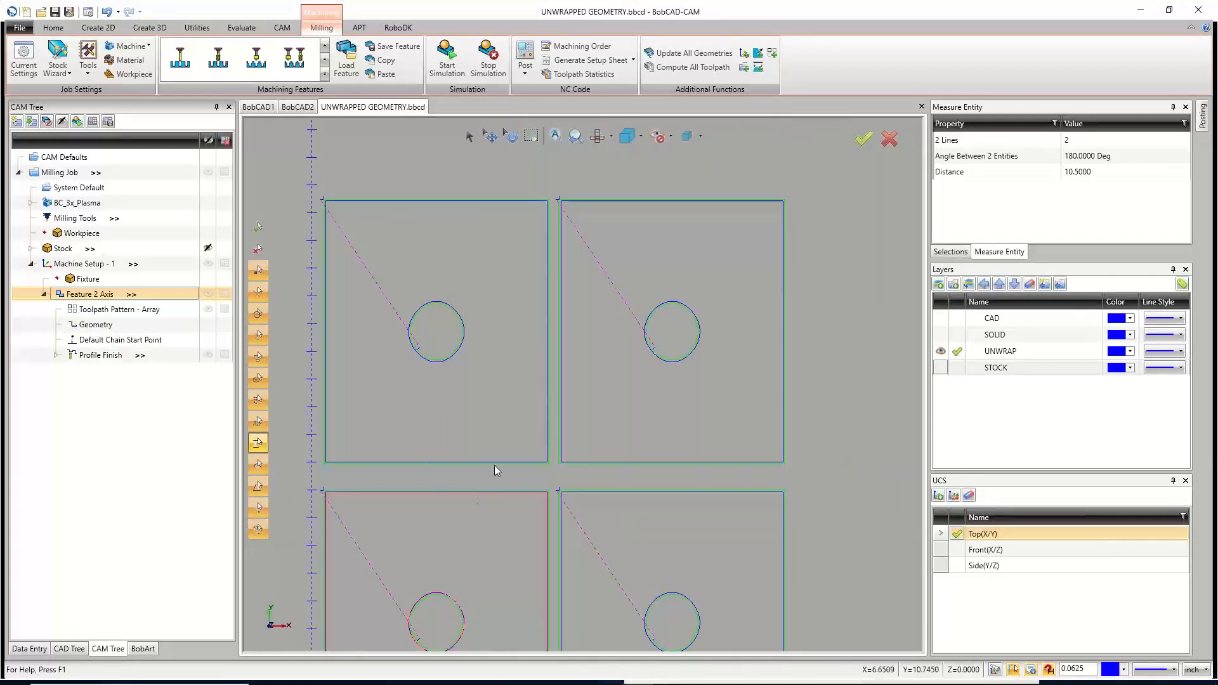
{"action": "scroll", "coordinate": [495, 466], "scroll_direction": "down", "scroll_amount": 4}
{"action": "scroll", "coordinate": [500, 504], "scroll_direction": "up", "scroll_amount": 2}
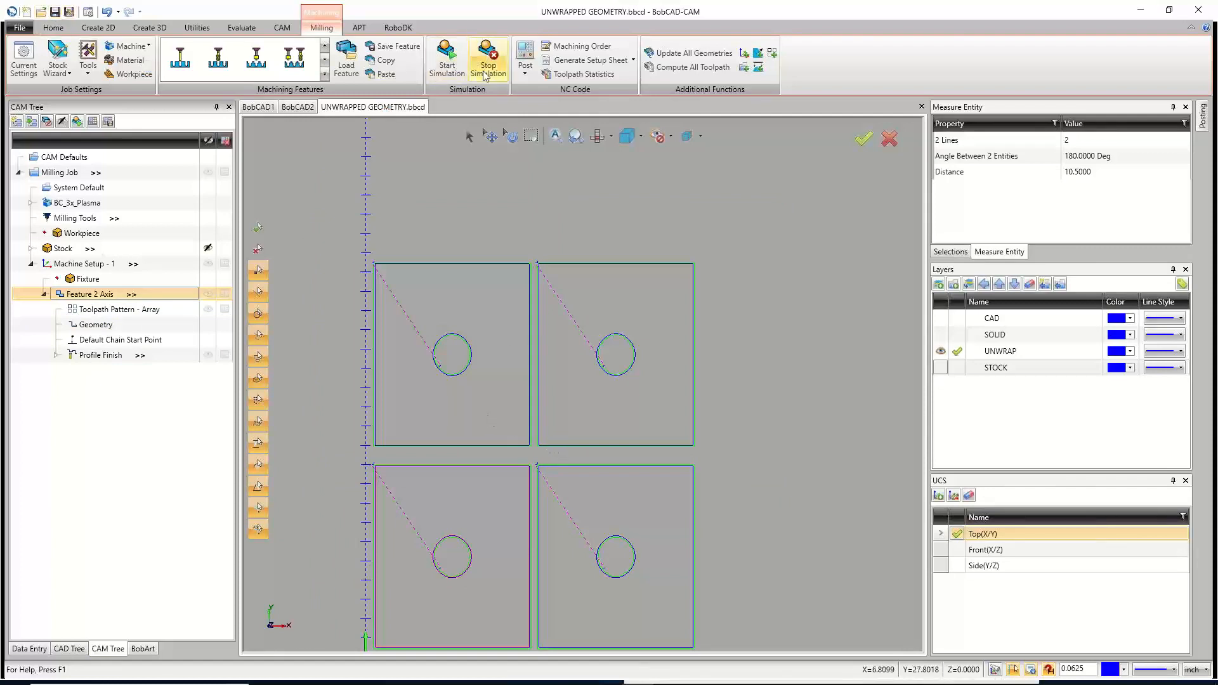
Start the simulation of the arrayed plasma toolpath and run it, adjusting the run speed during the cut.
{"action": "left_click", "coordinate": [447, 58]}
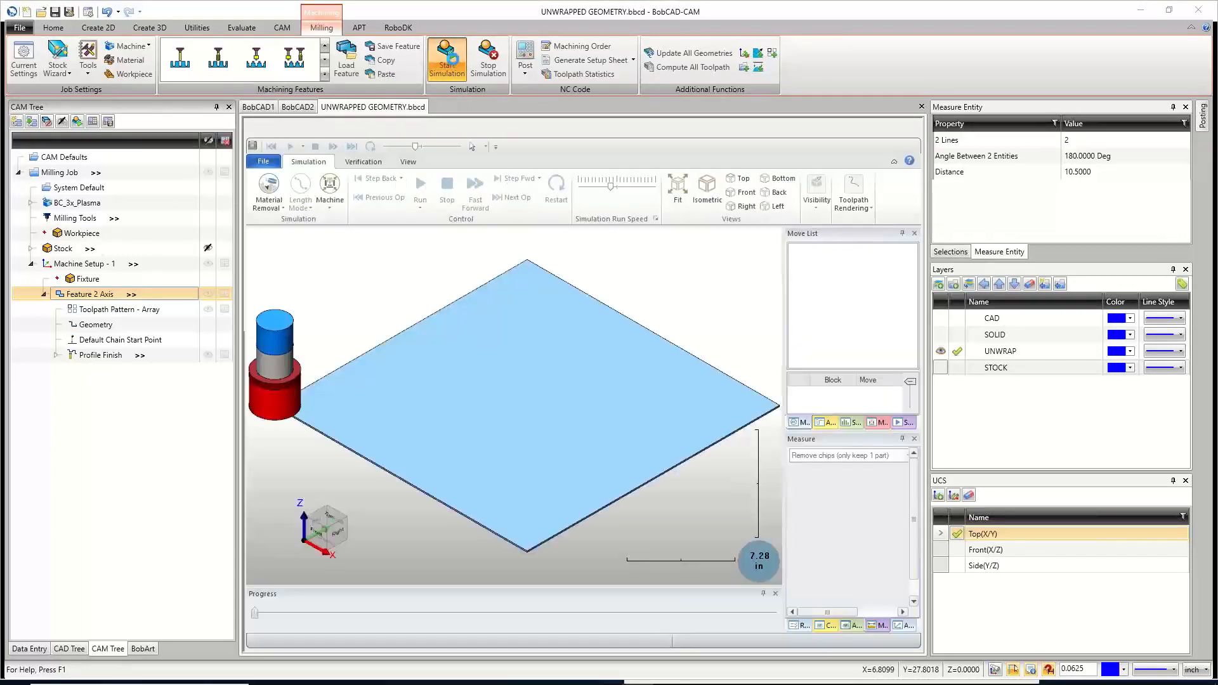
{"action": "left_click", "coordinate": [454, 64]}
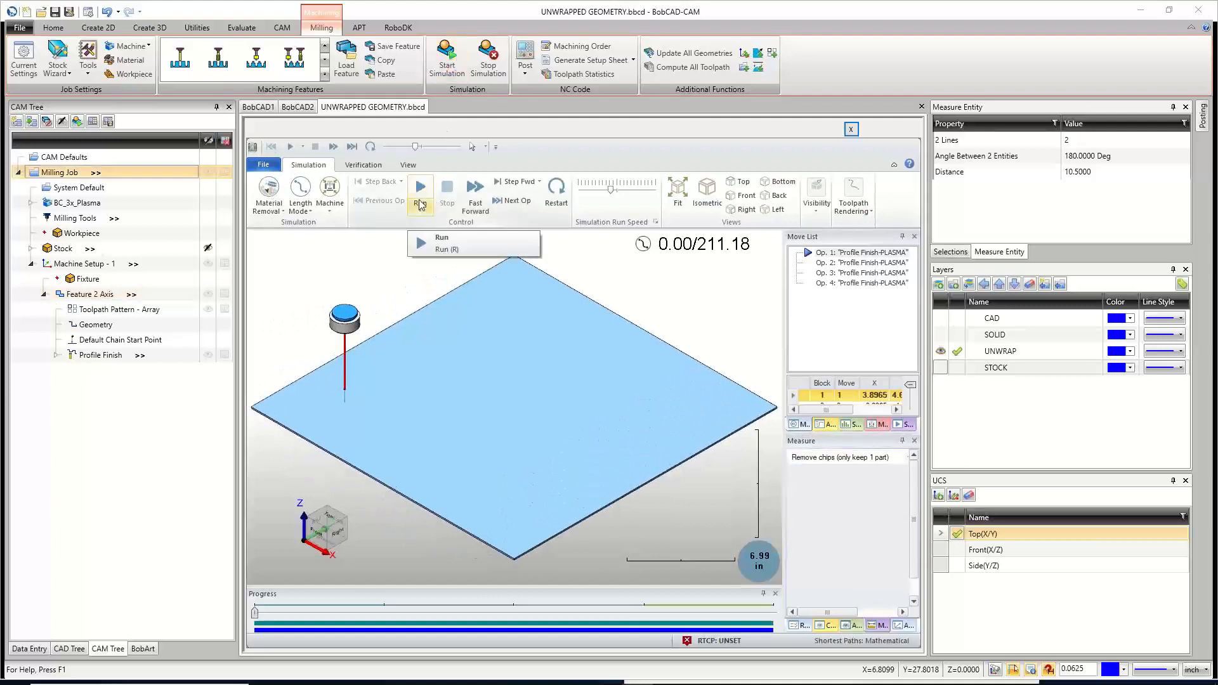
{"action": "left_click_drag", "start_coordinate": [606, 192], "coordinate": [598, 192]}
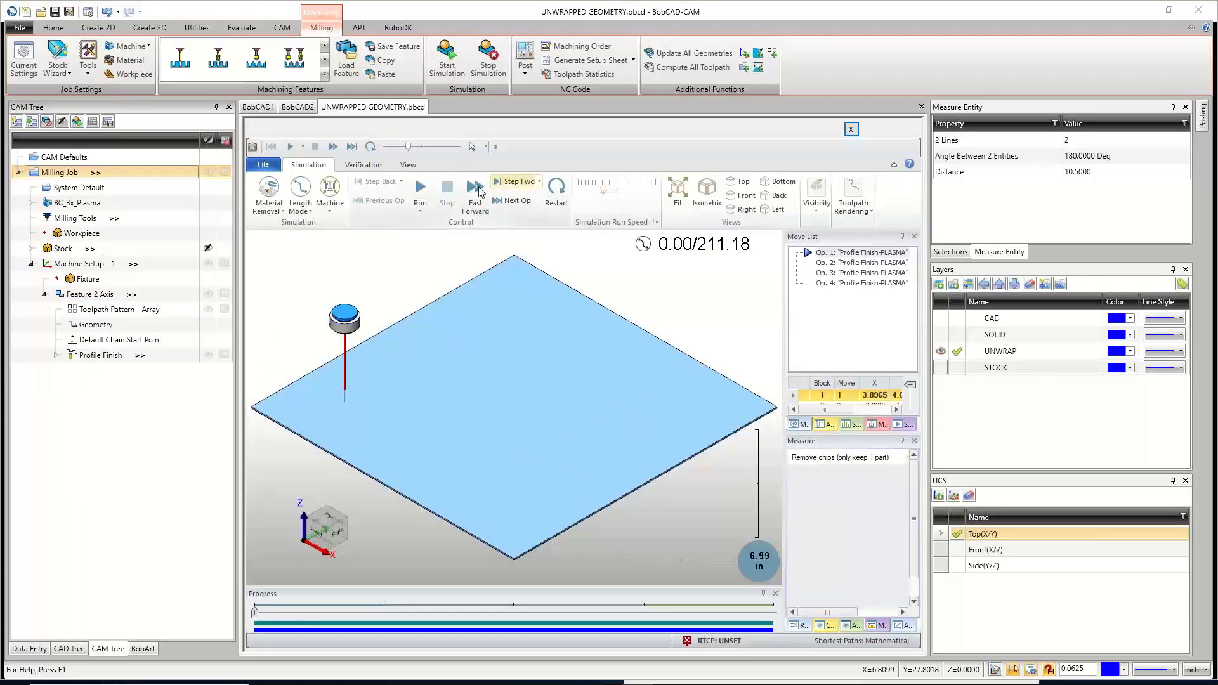
{"action": "left_click", "coordinate": [421, 189]}
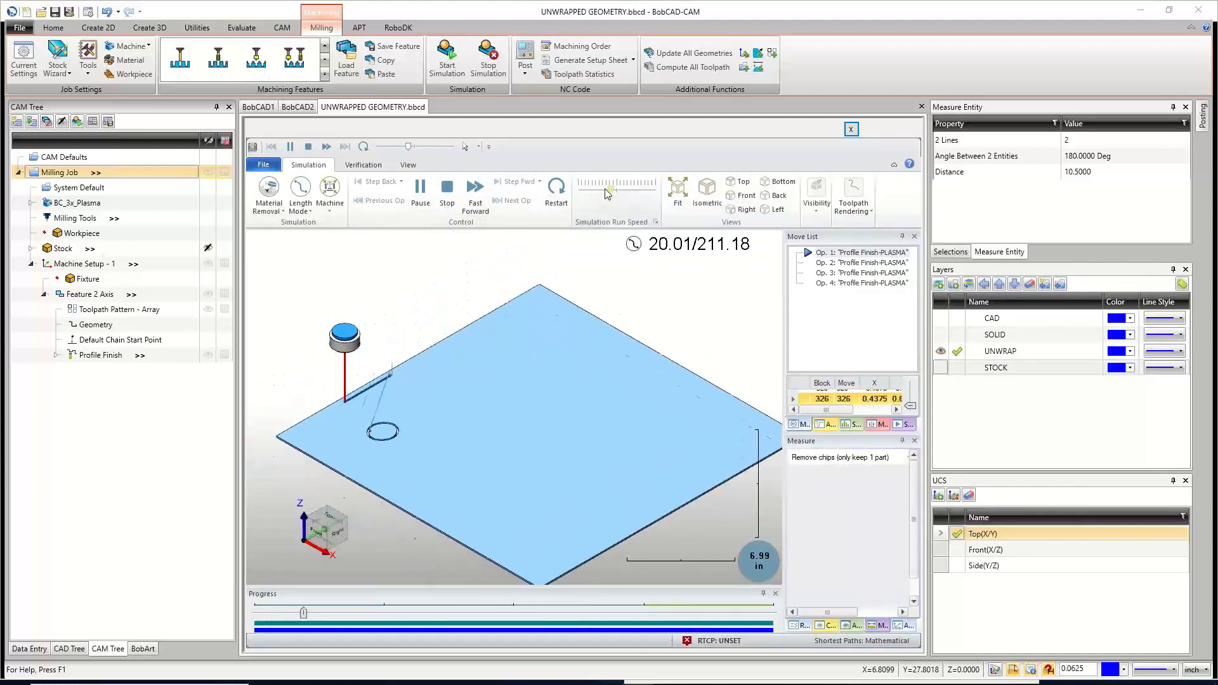
{"action": "left_click_drag", "start_coordinate": [609, 189], "coordinate": [612, 190]}
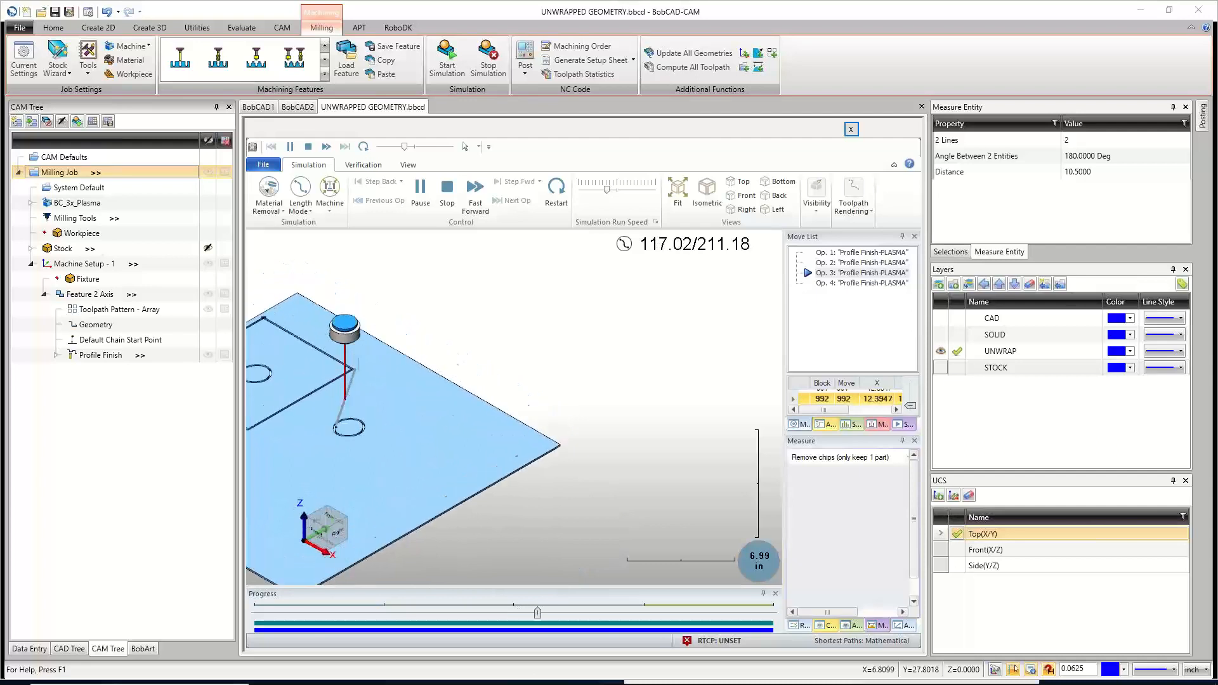
Limit the simulation's machine display to workpiece and stock, and keep only the surrounding sheet as the single remaining part.
{"action": "left_click", "coordinate": [331, 211]}
{"action": "left_click", "coordinate": [343, 236]}
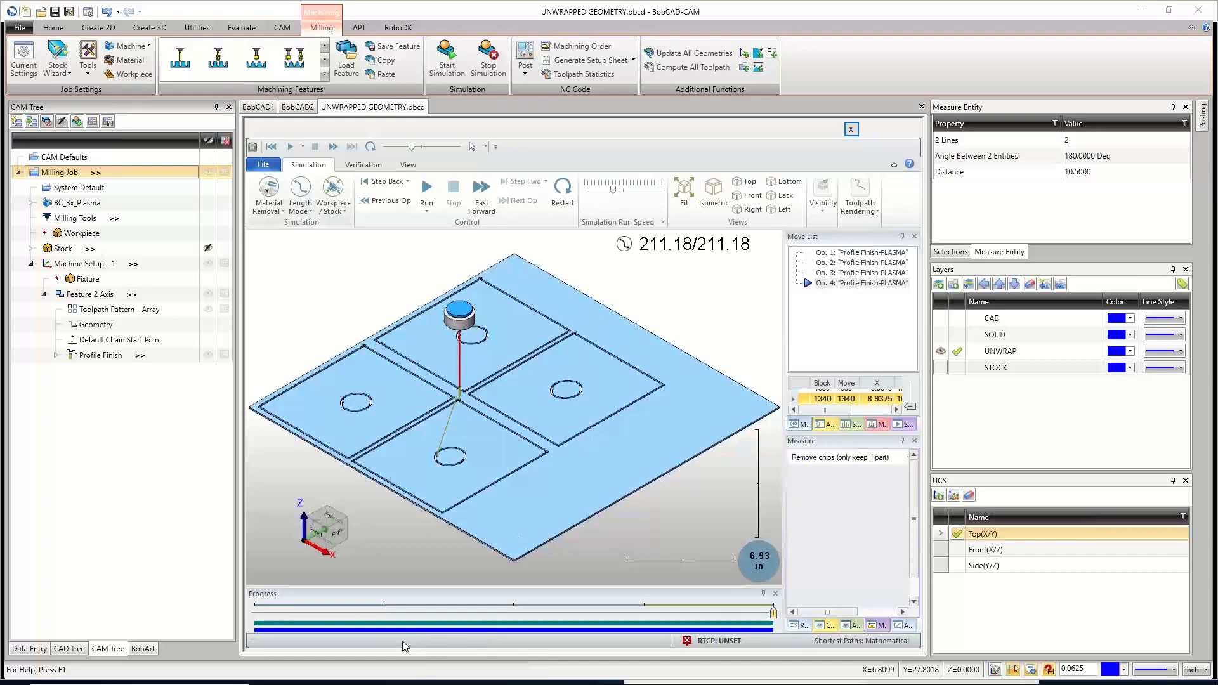
{"action": "scroll", "coordinate": [506, 513], "scroll_direction": "up", "scroll_amount": 3}
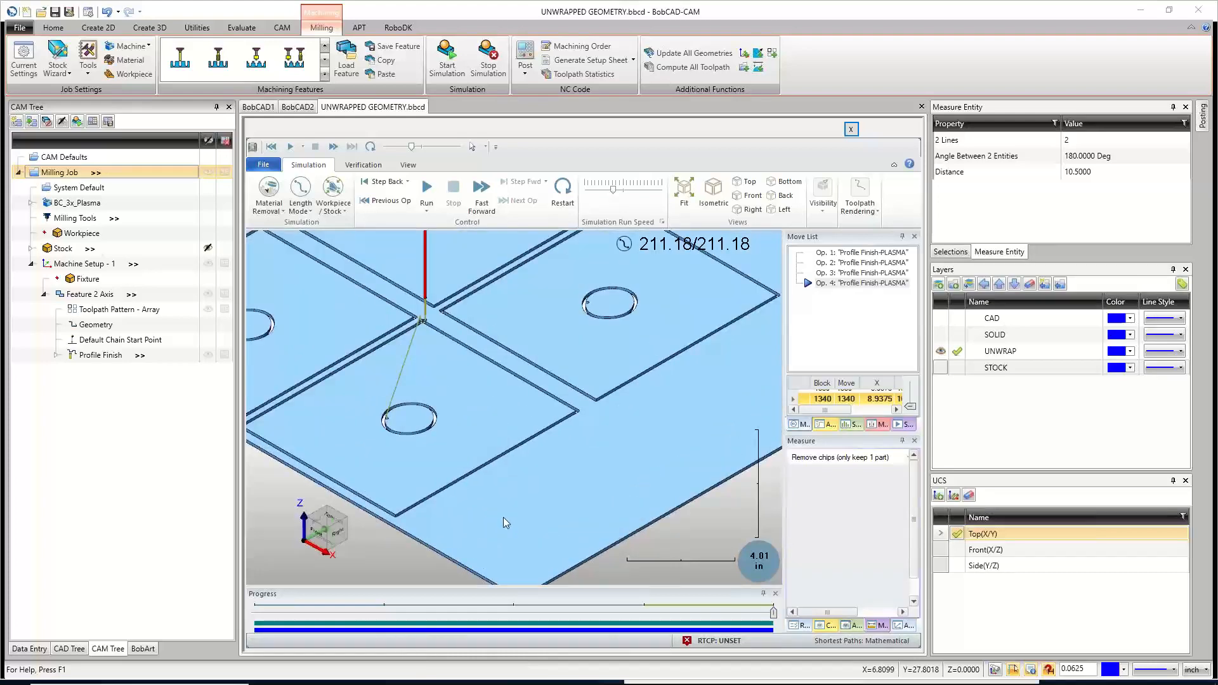
{"action": "left_click", "coordinate": [520, 481]}
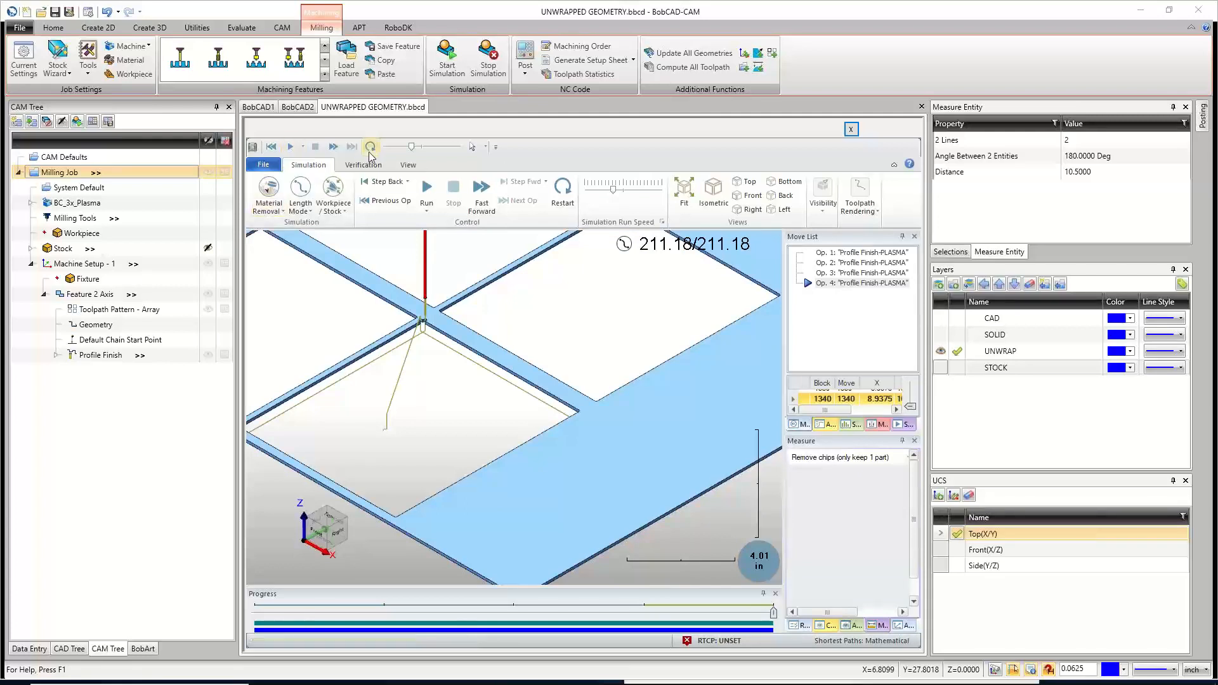
Restart and rerun the simulation at a higher speed, and examine the finished plate outlines and hole cuts up close.
{"action": "left_click", "coordinate": [563, 191]}
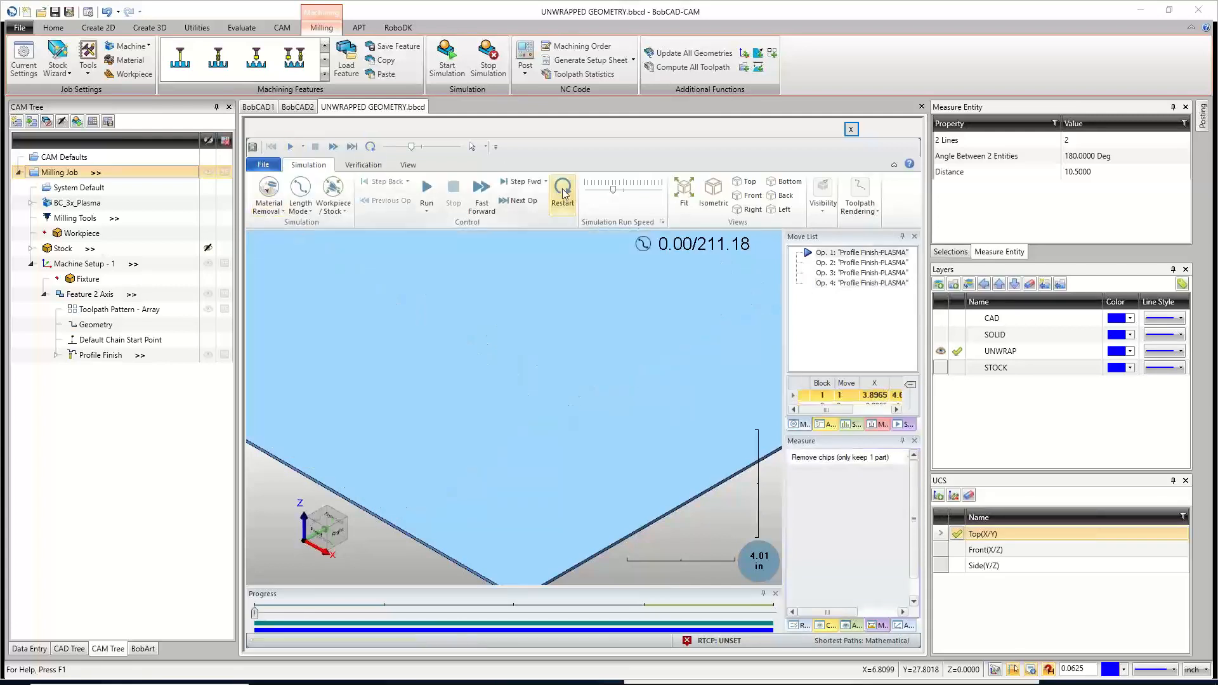
{"action": "left_click", "coordinate": [426, 189]}
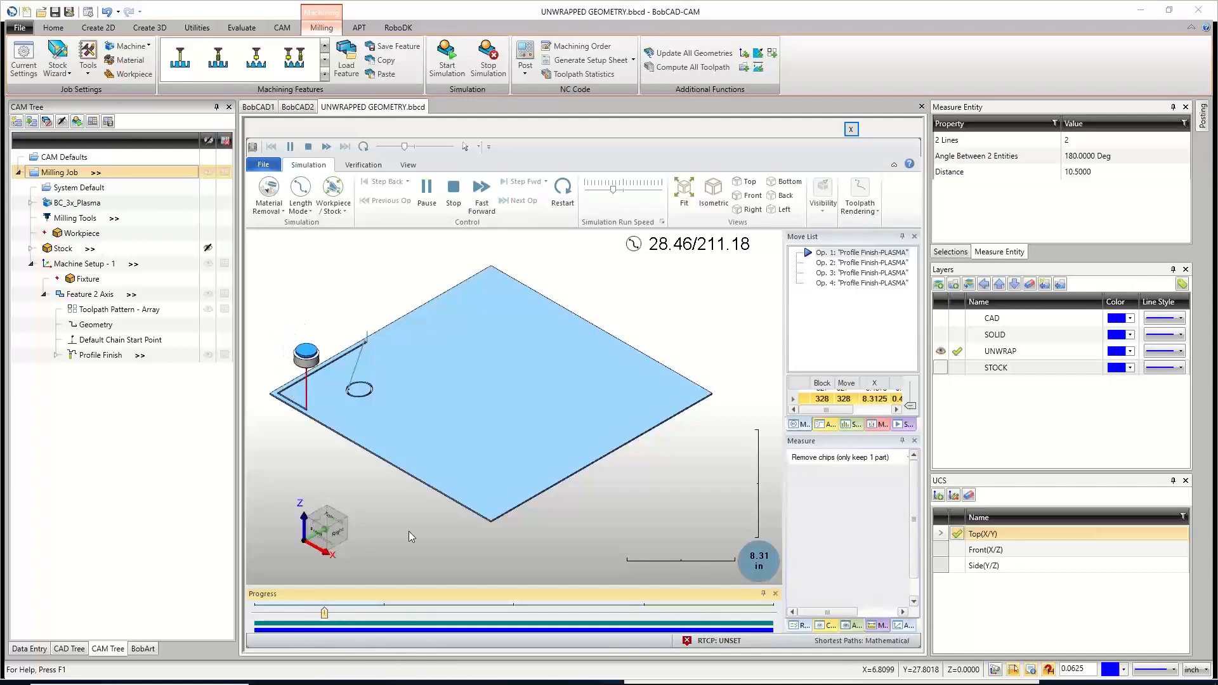
{"action": "left_click", "coordinate": [629, 193]}
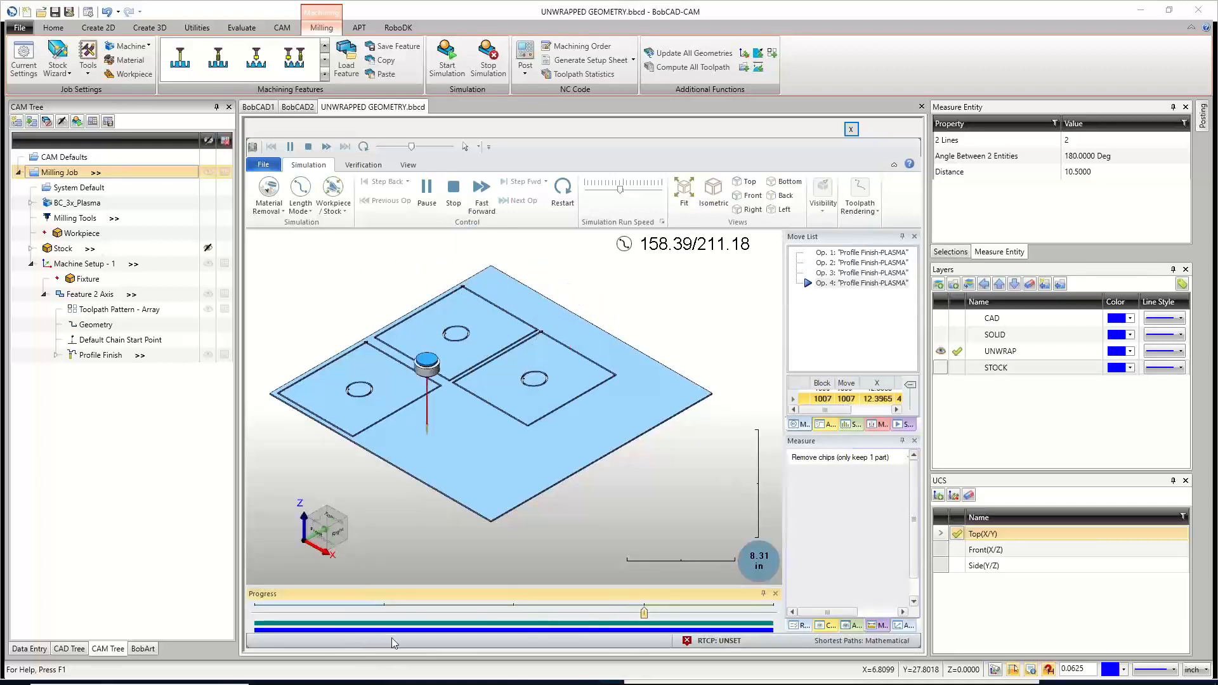
{"action": "scroll", "coordinate": [416, 399], "scroll_direction": "up", "scroll_amount": 2}
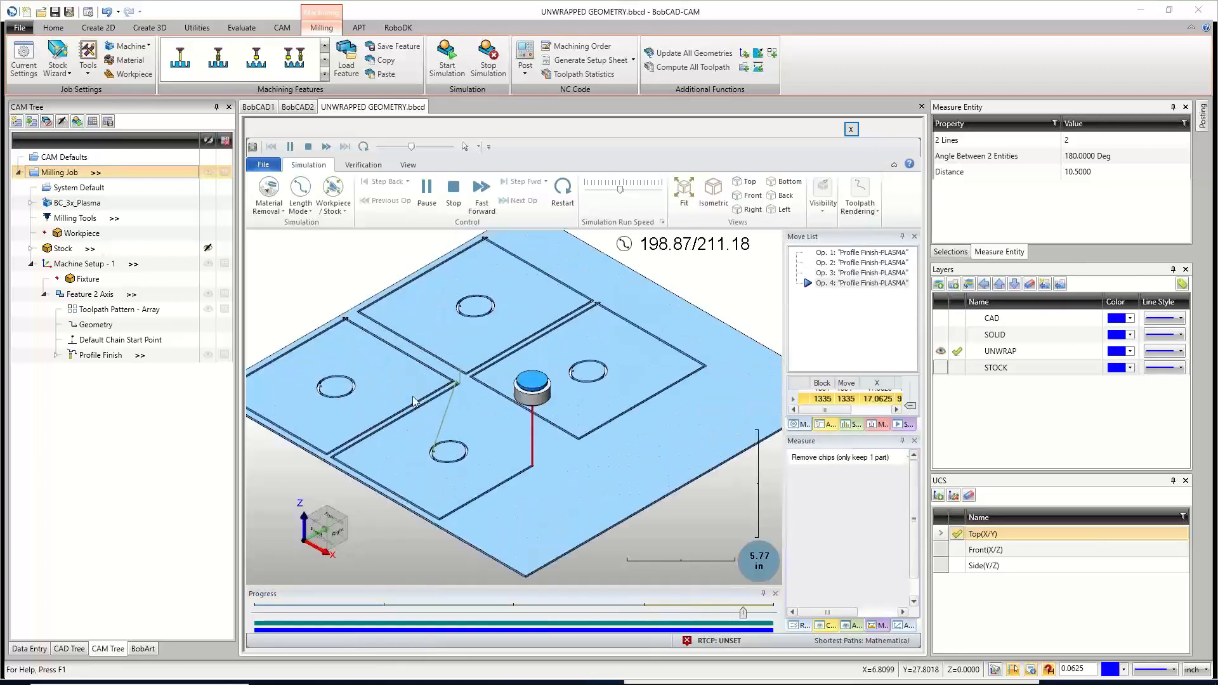
{"action": "scroll", "coordinate": [416, 397], "scroll_direction": "down", "scroll_amount": 1}
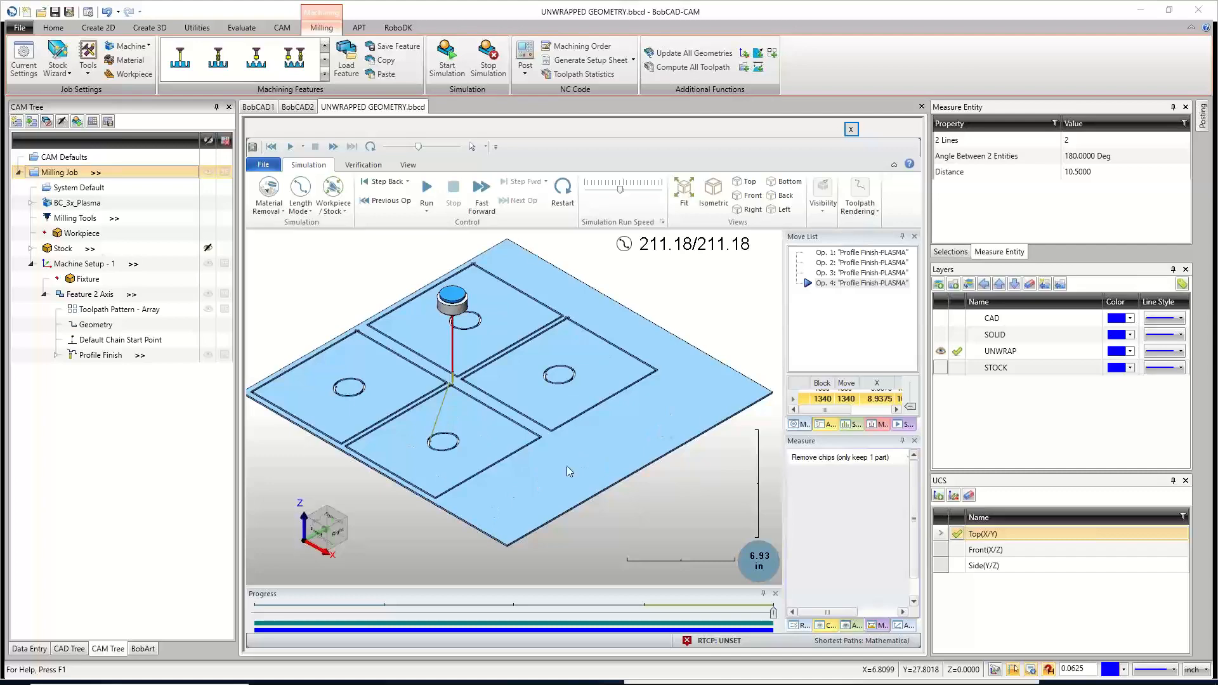
{"action": "scroll", "coordinate": [436, 451], "scroll_direction": "down", "scroll_amount": 2}
{"action": "scroll", "coordinate": [437, 448], "scroll_direction": "up", "scroll_amount": 6}
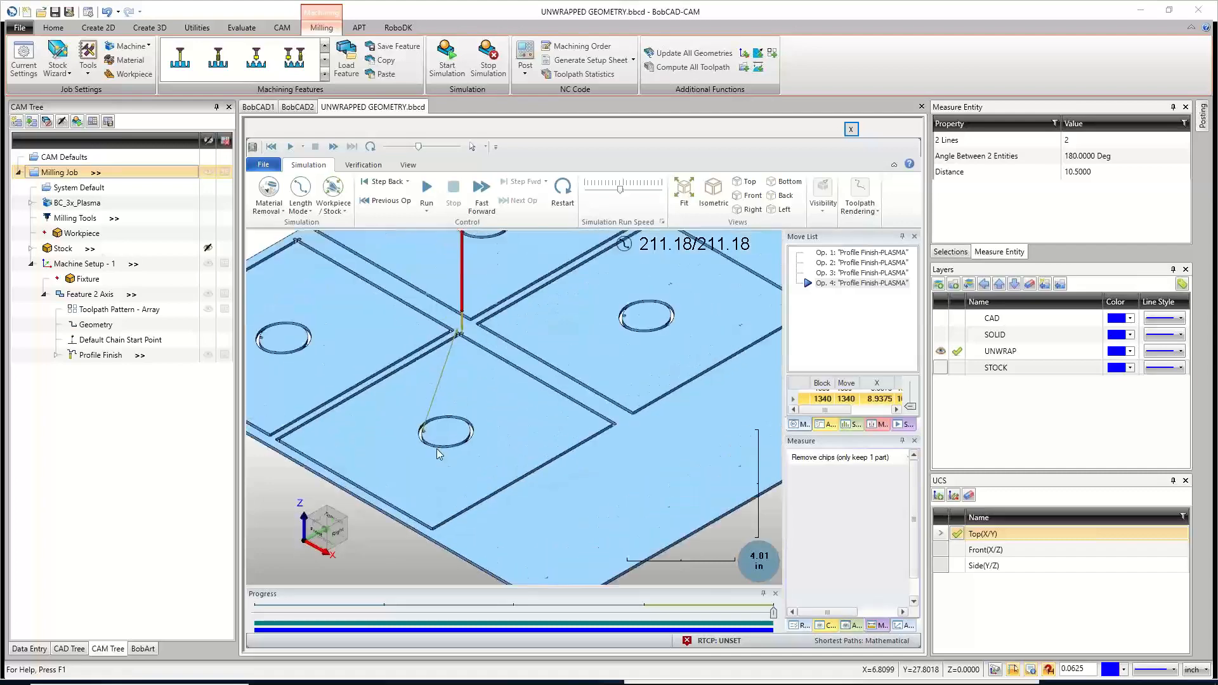
{"action": "mouse_move", "coordinate": [562, 469]}
{"action": "middle_mouse_down"}
{"action": "mouse_move", "coordinate": [562, 500]}
{"action": "mouse_move", "coordinate": [566, 491]}
{"action": "middle_mouse_up"}
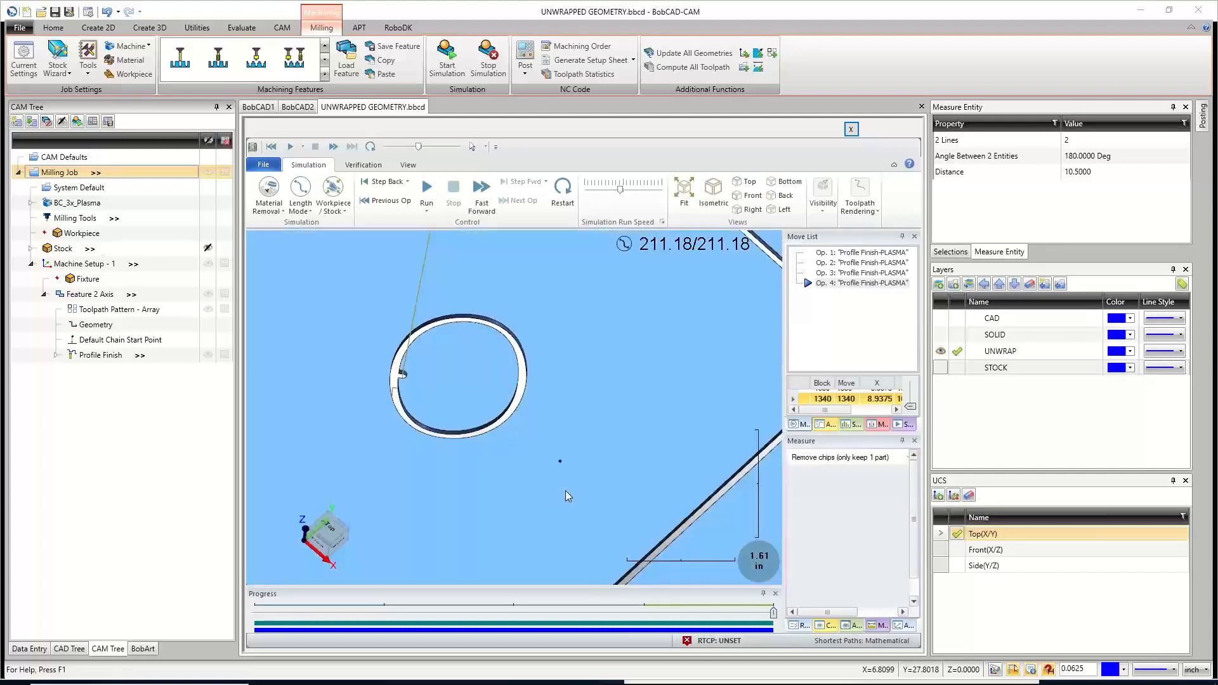
{"action": "scroll", "coordinate": [506, 444], "scroll_direction": "down", "scroll_amount": 3}
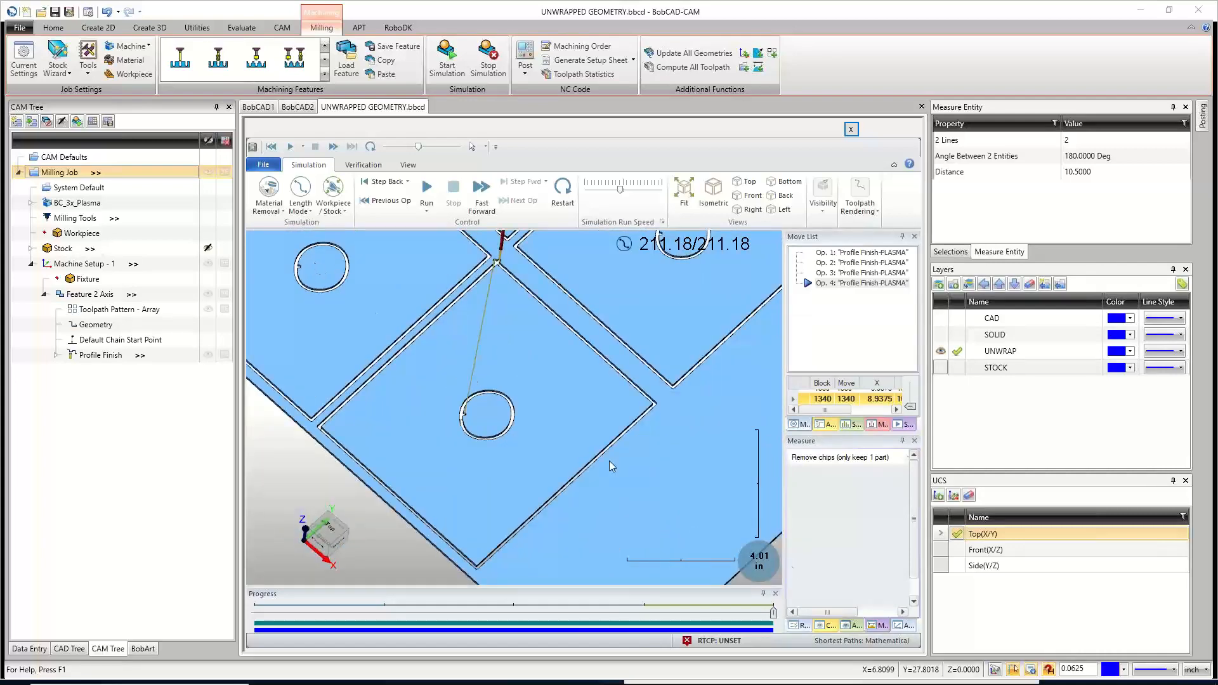
Widen the simulation's measure area and switch its chip-removal mode to Off.
{"action": "left_click_drag", "start_coordinate": [783, 367], "coordinate": [704, 367]}
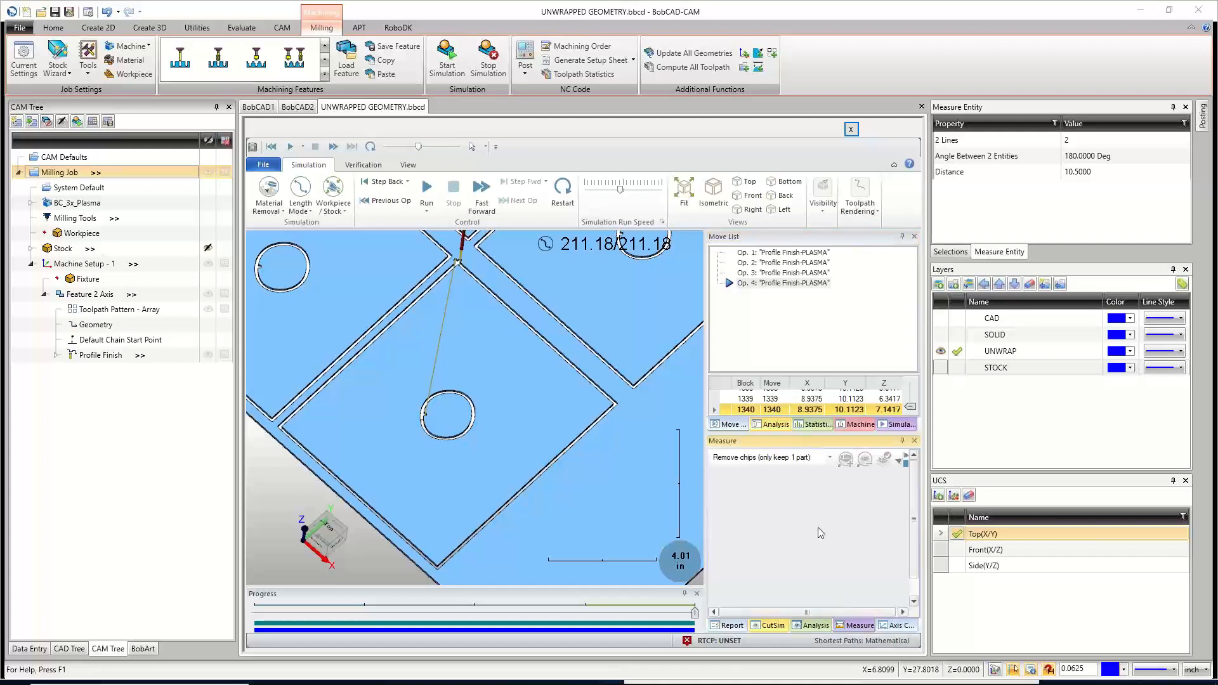
{"action": "left_click", "coordinate": [829, 457]}
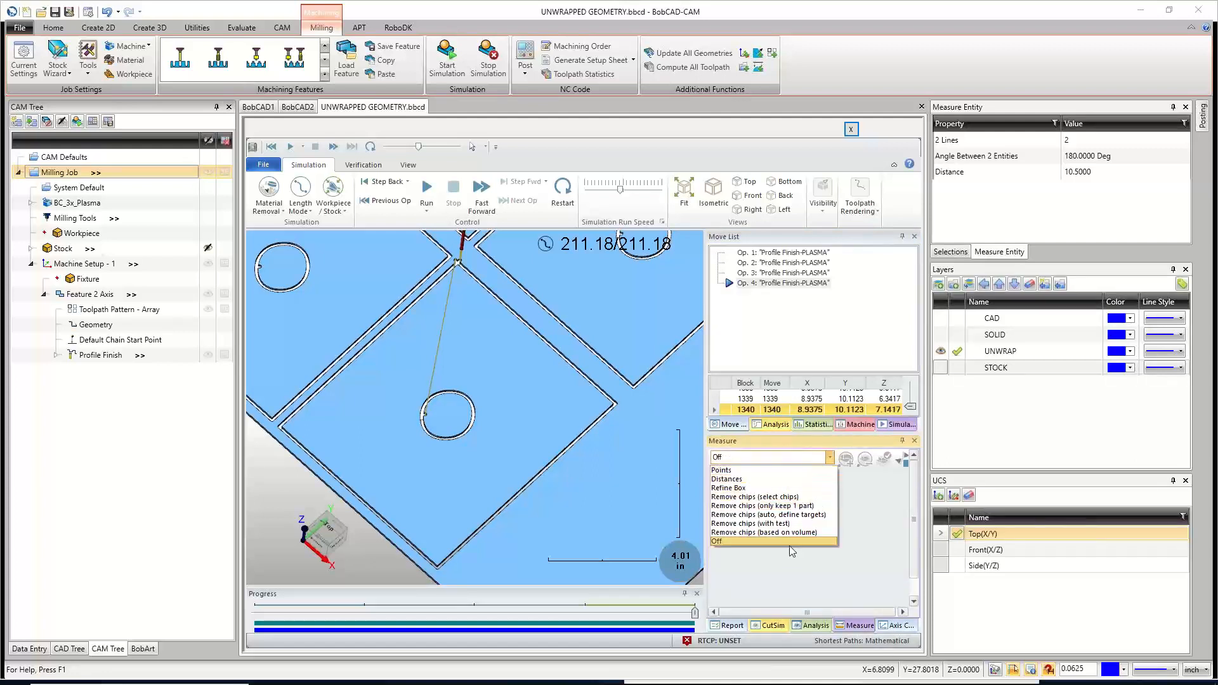
{"action": "left_click", "coordinate": [821, 579]}
{"action": "left_click", "coordinate": [829, 458]}
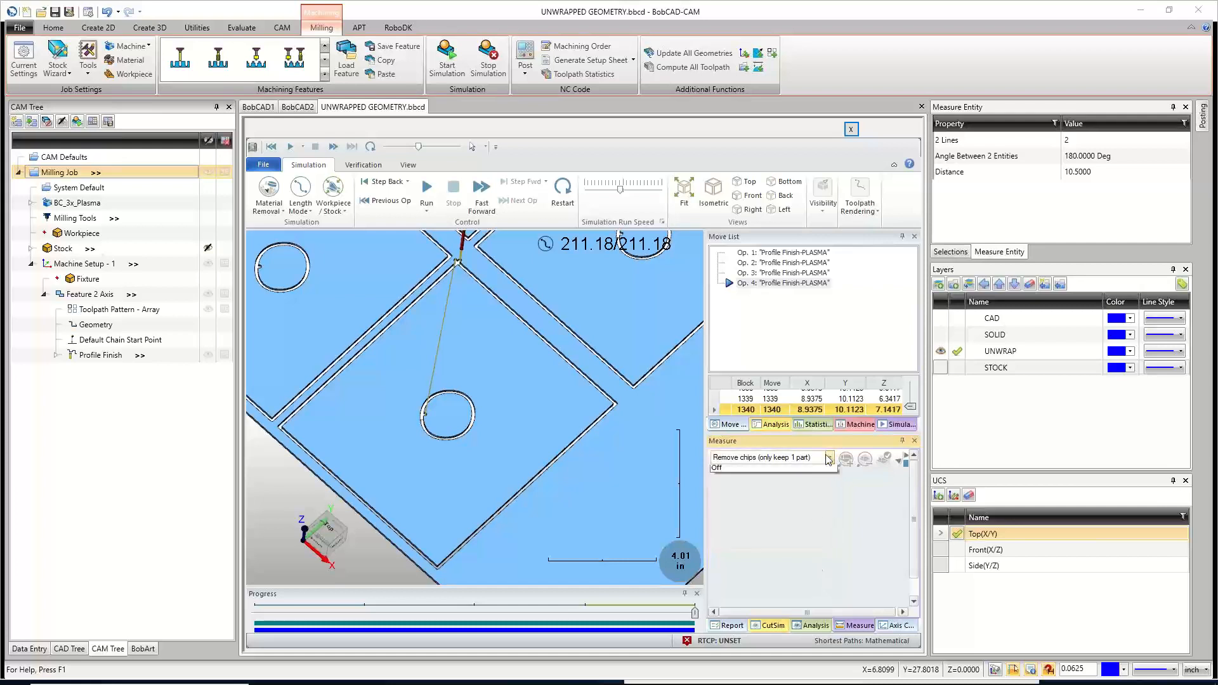
{"action": "left_click", "coordinate": [736, 541]}
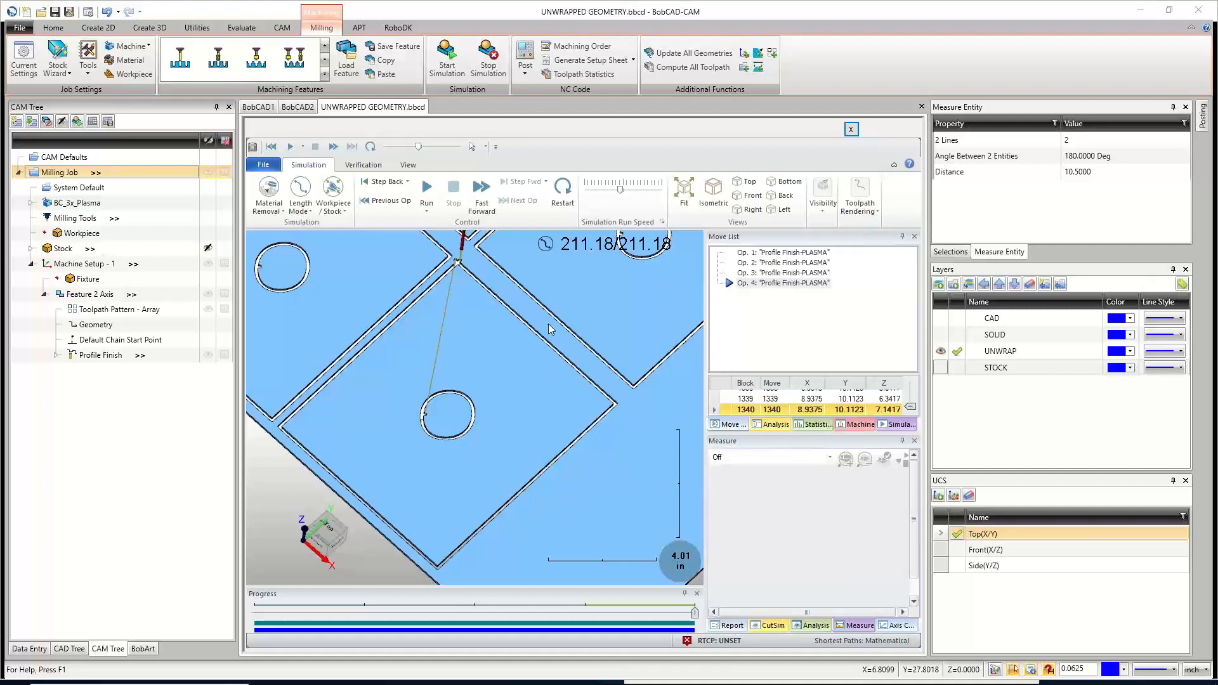
Set the measure mode to Remove chips (select chips) and remove the scrap sheet surrounding the four plates.
{"action": "mouse_move", "coordinate": [550, 322]}
{"action": "middle_mouse_down"}
{"action": "mouse_move", "coordinate": [546, 270]}
{"action": "mouse_move", "coordinate": [539, 321]}
{"action": "middle_mouse_up"}
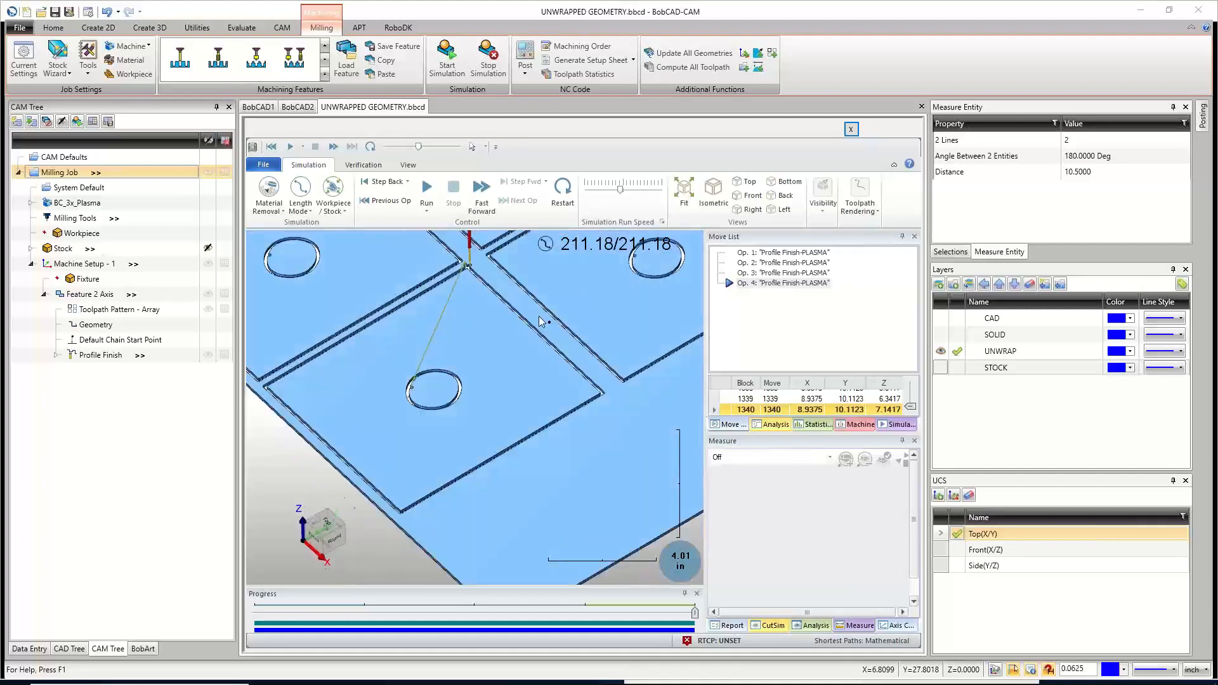
{"action": "scroll", "coordinate": [540, 321], "scroll_direction": "down", "scroll_amount": 5}
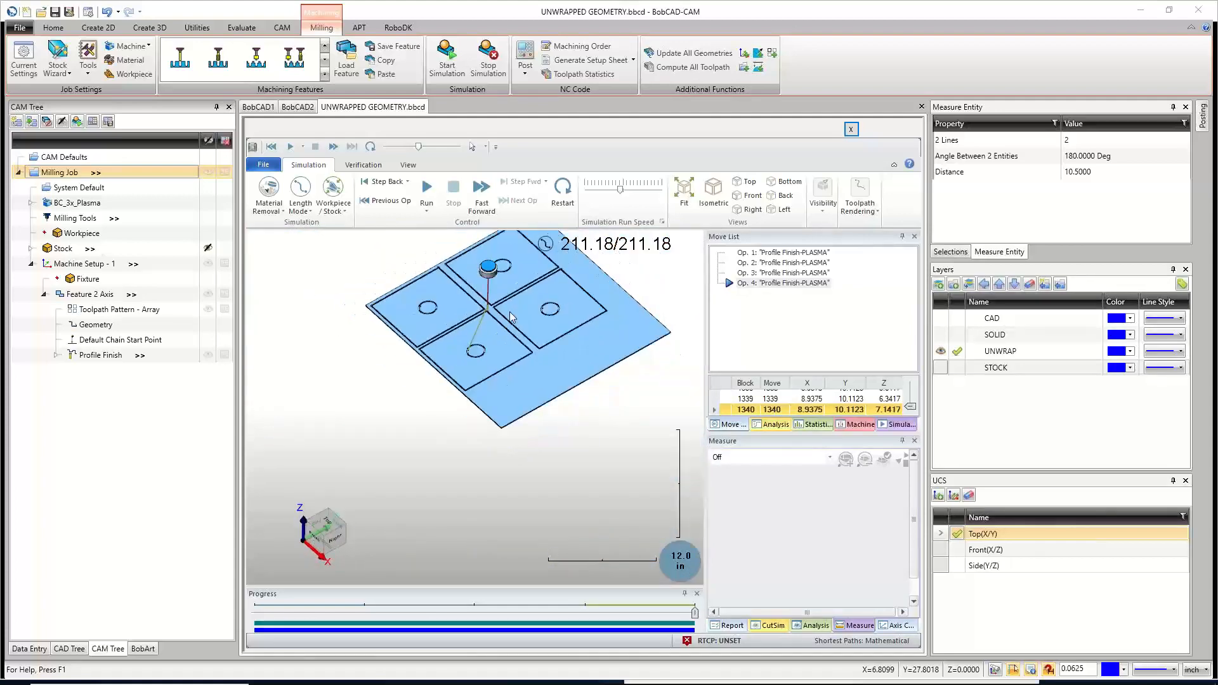
{"action": "scroll", "coordinate": [511, 315], "scroll_direction": "up", "scroll_amount": 1}
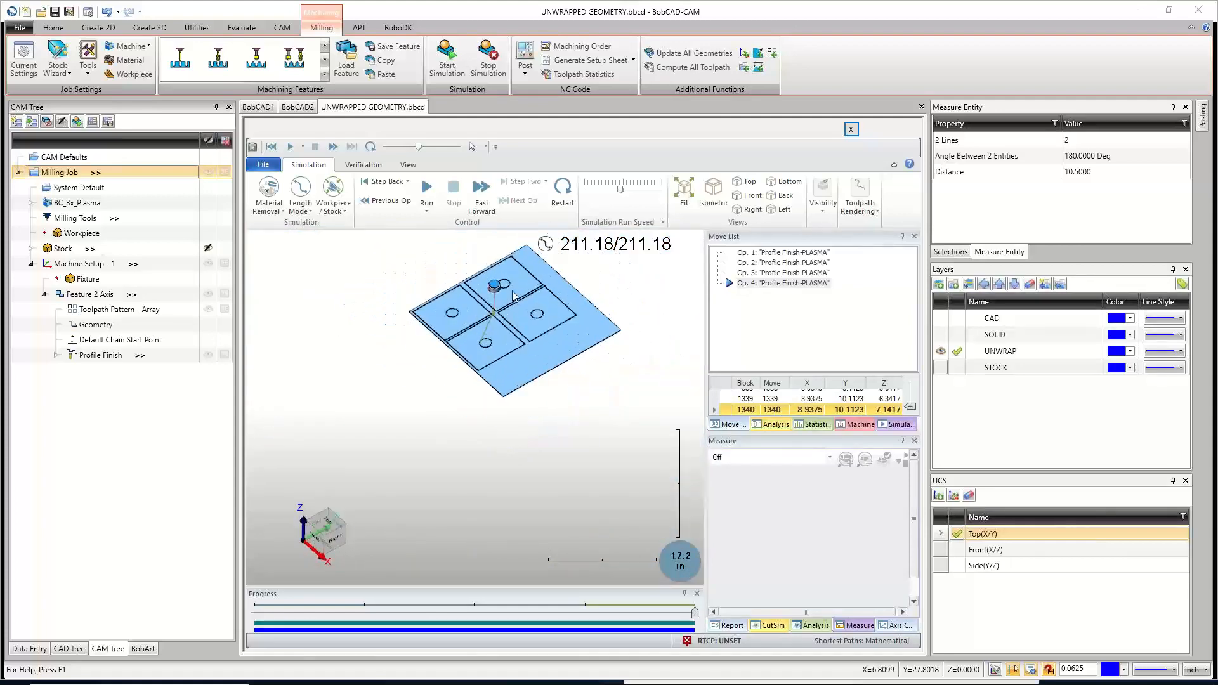
{"action": "left_click", "coordinate": [829, 458]}
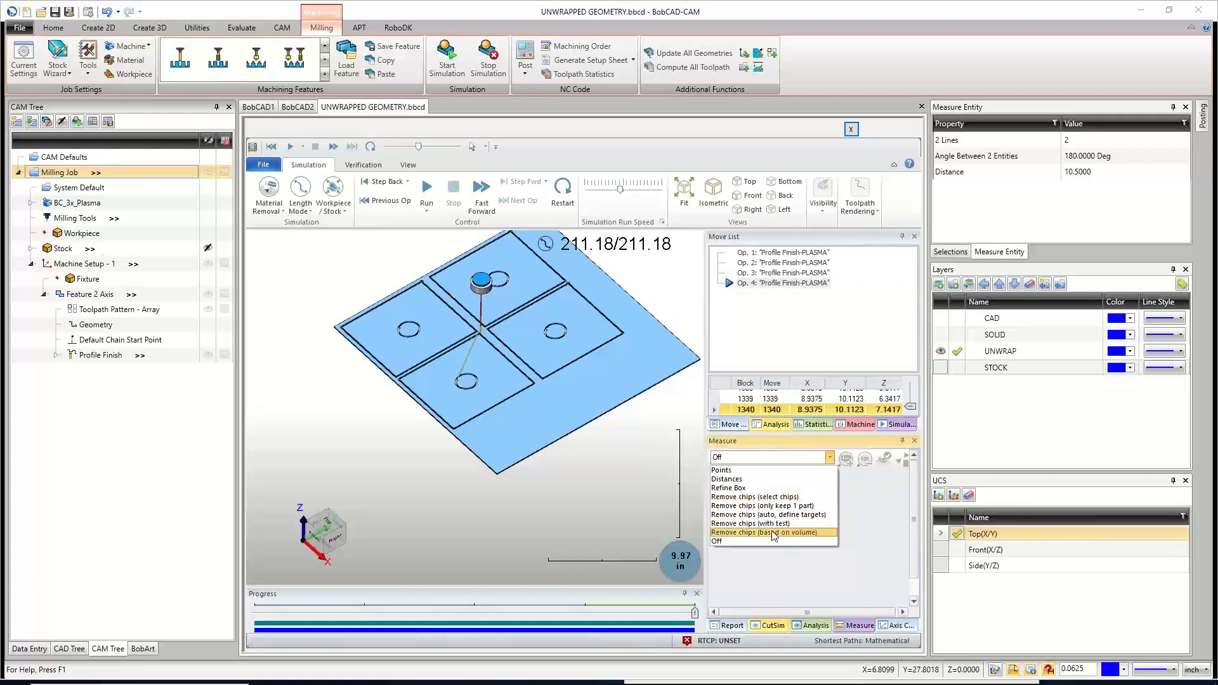
{"action": "left_click", "coordinate": [764, 499]}
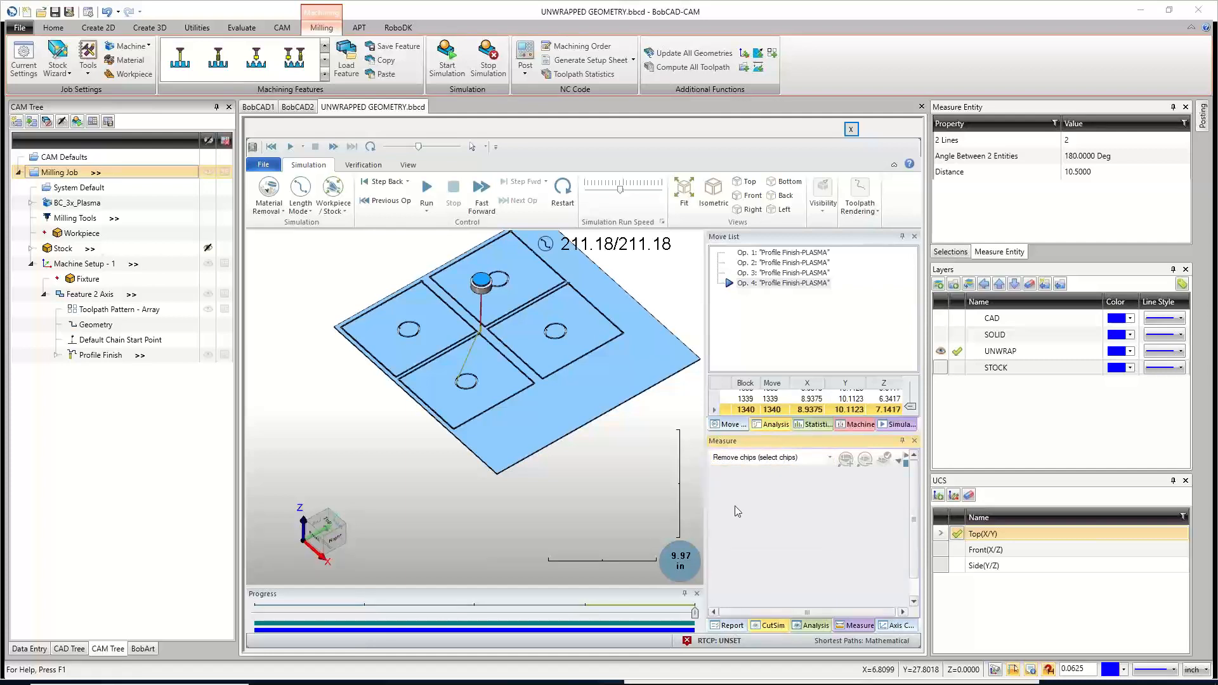
{"action": "left_click", "coordinate": [543, 416]}
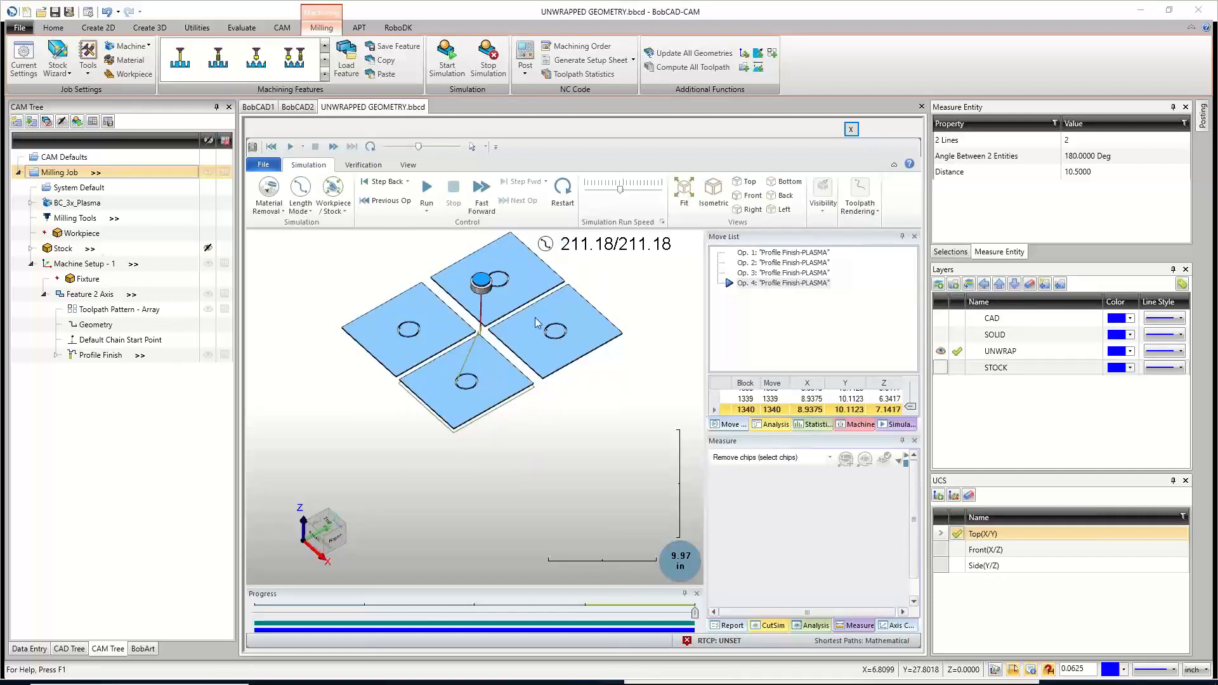
Remove the leftmost plate, its leftover disc and the circular slugs in the other plates from the simulated stock.
{"action": "left_click", "coordinate": [413, 335]}
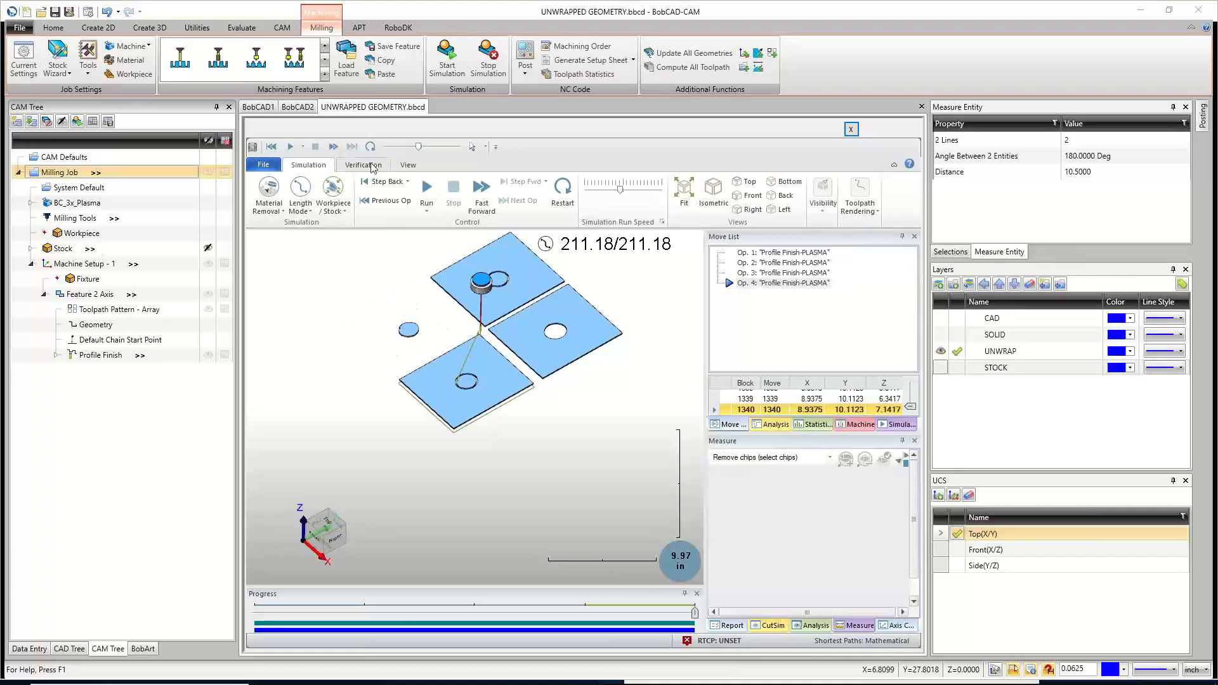
{"action": "left_click", "coordinate": [501, 286]}
{"action": "left_click", "coordinate": [471, 388]}
{"action": "mouse_move", "coordinate": [535, 431]}
{"action": "middle_mouse_down"}
{"action": "mouse_move", "coordinate": [543, 447]}
{"action": "mouse_move", "coordinate": [534, 424]}
{"action": "middle_mouse_up"}
{"action": "scroll", "coordinate": [451, 380], "scroll_direction": "down", "scroll_amount": 5}
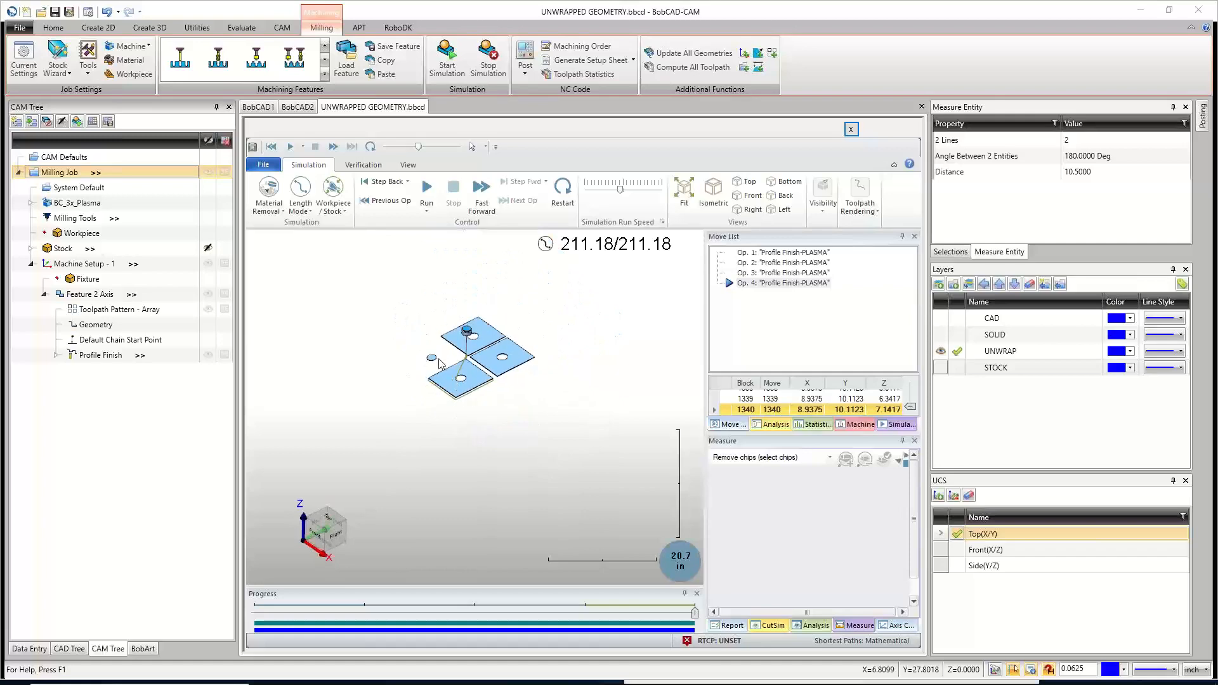
{"action": "left_click", "coordinate": [432, 359]}
Inspect the cut-out plates and their holes from several angles, and close the simulation.
{"action": "scroll", "coordinate": [451, 383], "scroll_direction": "up", "scroll_amount": 3}
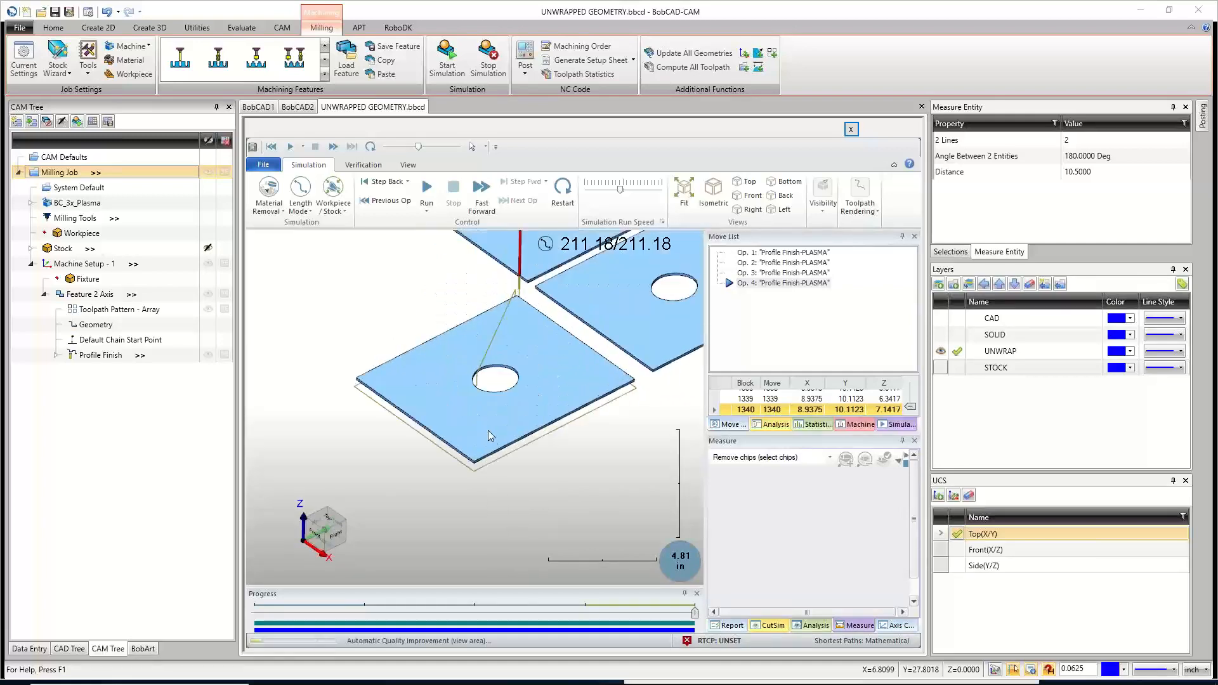
{"action": "middle_click_drag", "start_coordinate": [489, 431], "coordinate": [462, 396]}
{"action": "scroll", "coordinate": [406, 420], "scroll_direction": "down", "scroll_amount": 3}
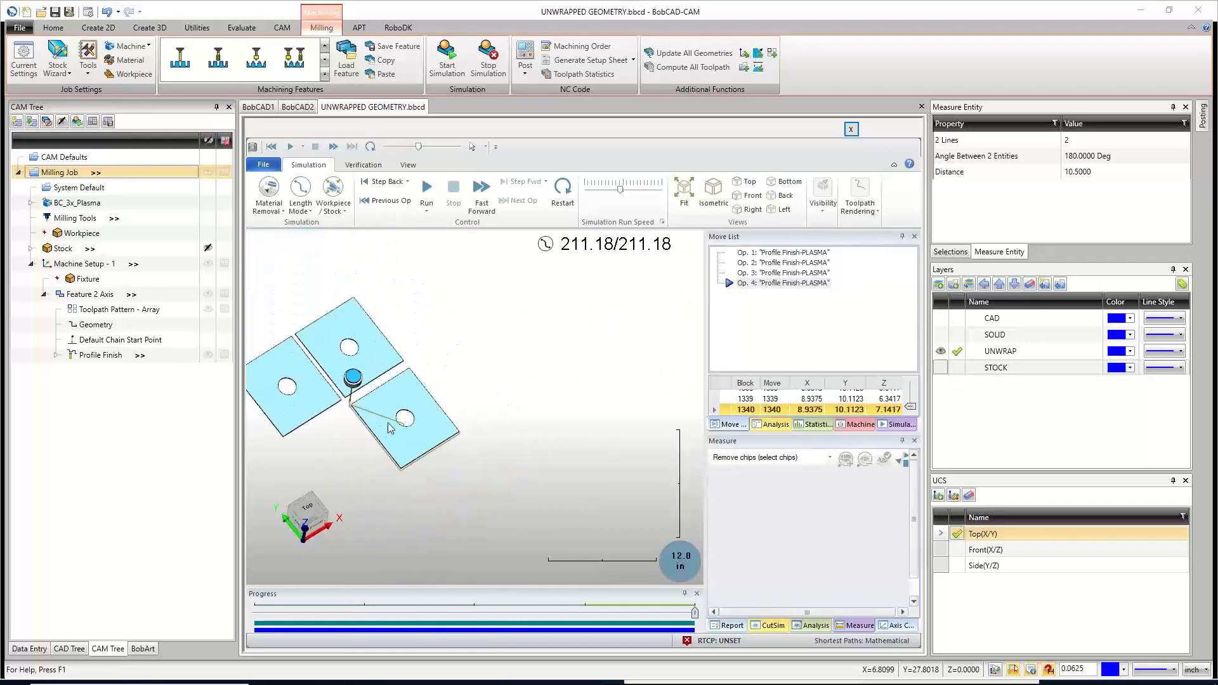
{"action": "scroll", "coordinate": [408, 420], "scroll_direction": "up", "scroll_amount": 5}
{"action": "scroll", "coordinate": [421, 423], "scroll_direction": "down", "scroll_amount": 1}
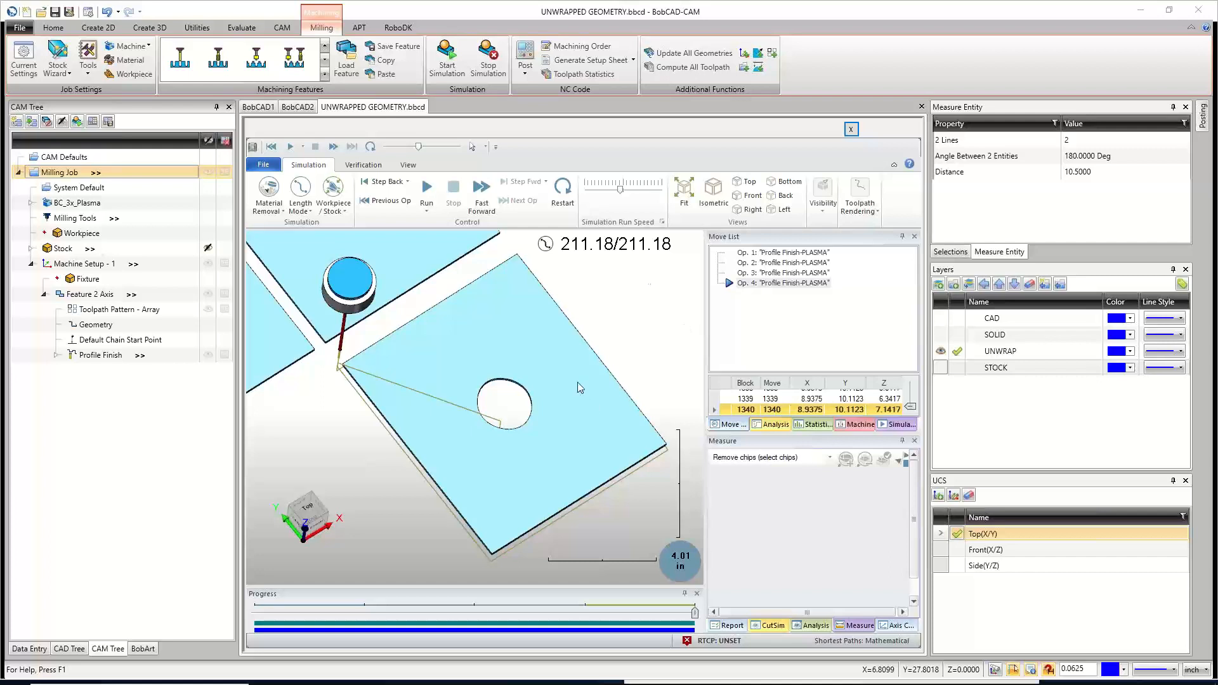
{"action": "scroll", "coordinate": [579, 384], "scroll_direction": "down", "scroll_amount": 2}
{"action": "left_click", "coordinate": [852, 130]}
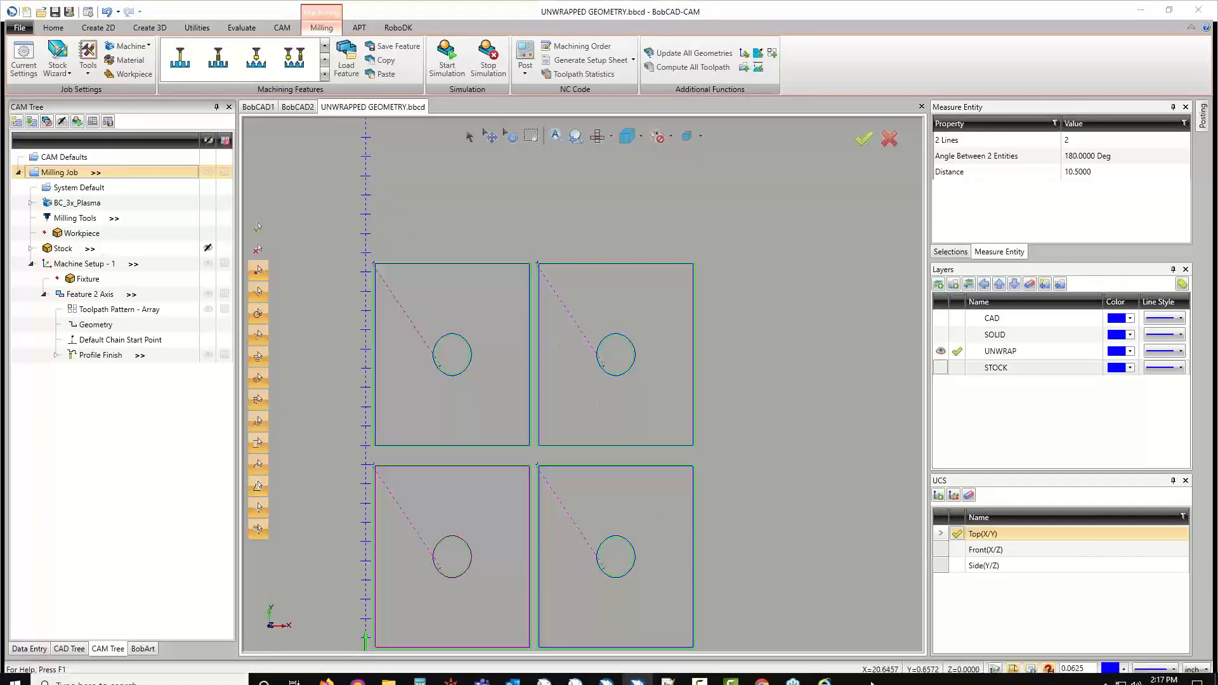
Switch to the BobCAD-CAM web help in the browser, return to the CAM Quick Guide page and review its job steps.
{"action": "left_click", "coordinate": [822, 676]}
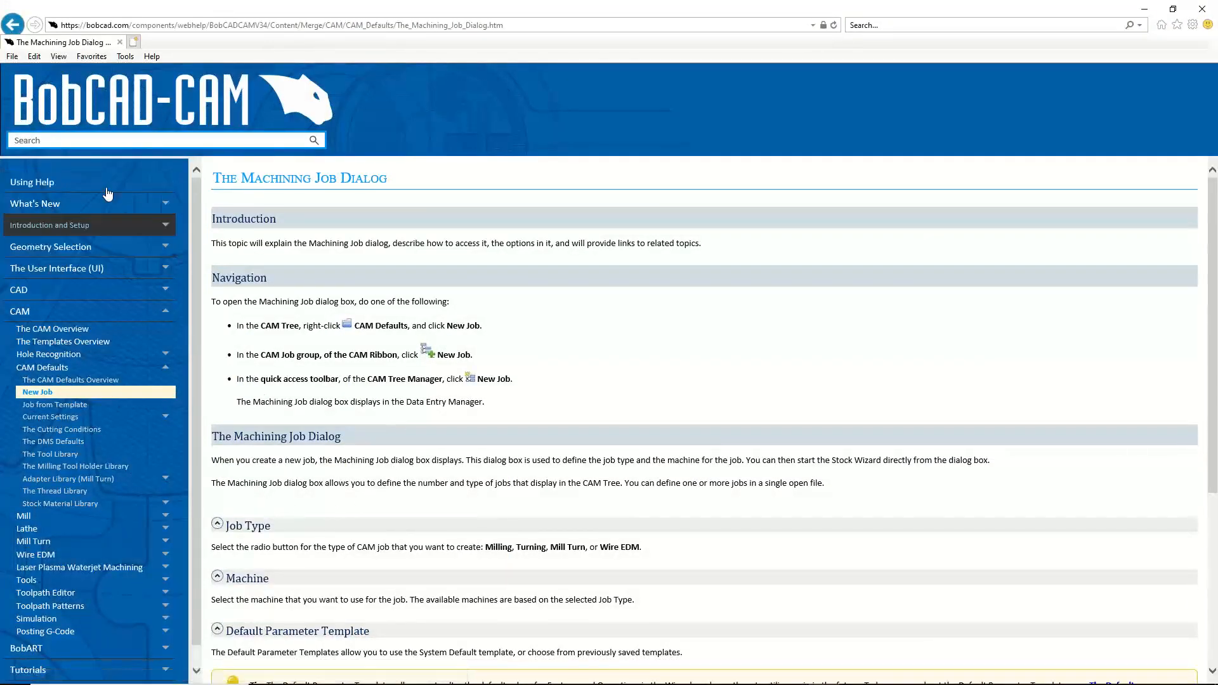
{"action": "left_click", "coordinate": [12, 25]}
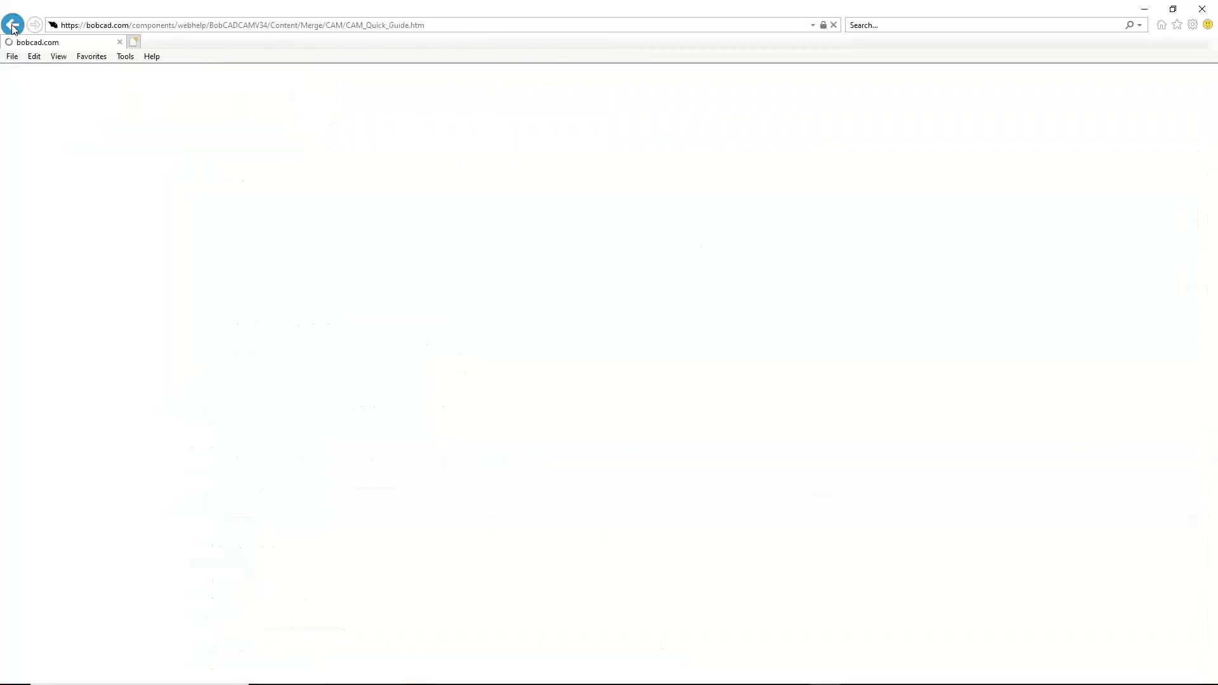
{"action": "scroll", "coordinate": [234, 400], "scroll_direction": "down", "scroll_amount": 3}
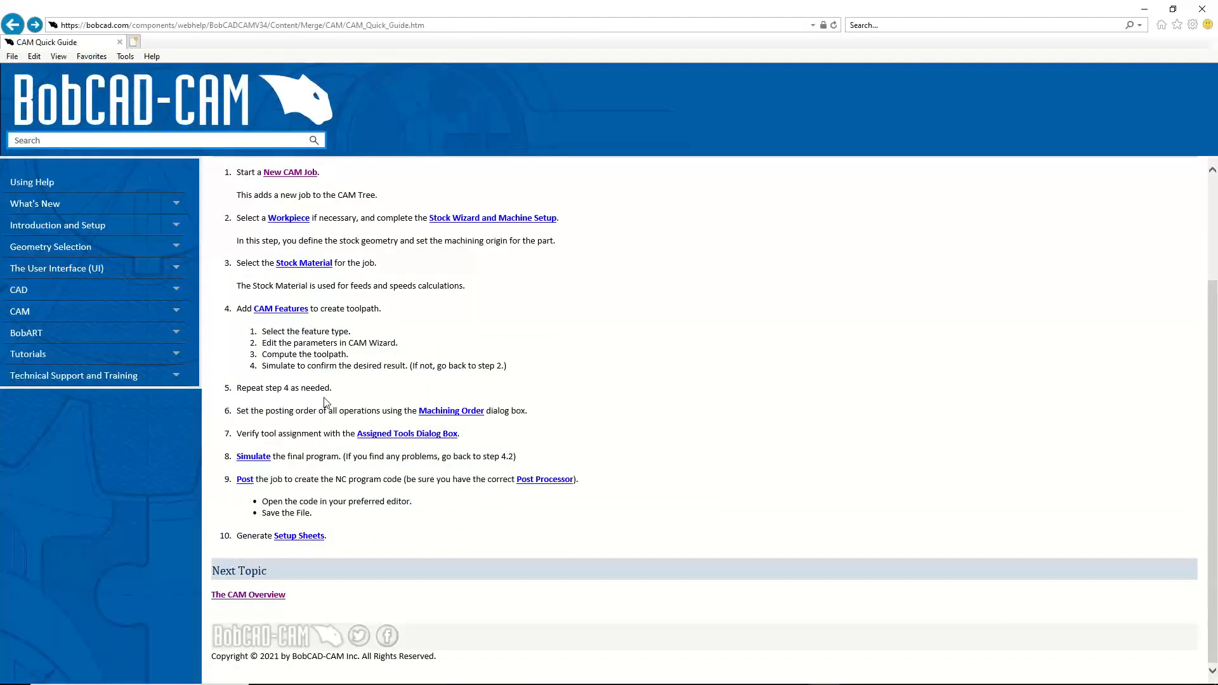
Switch to BobCAD-CAM, review the Machining Order of the Milling Job and accept it.
{"action": "mouse_move", "coordinate": [562, 679]}
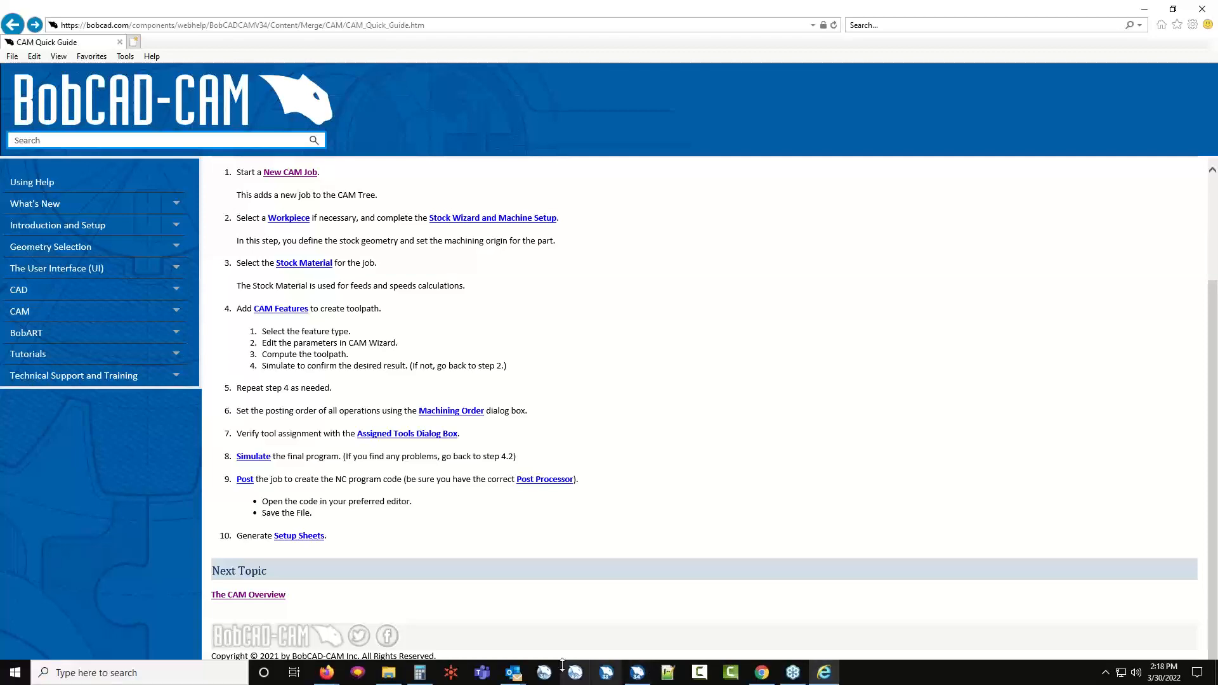
{"action": "left_click", "coordinate": [637, 673]}
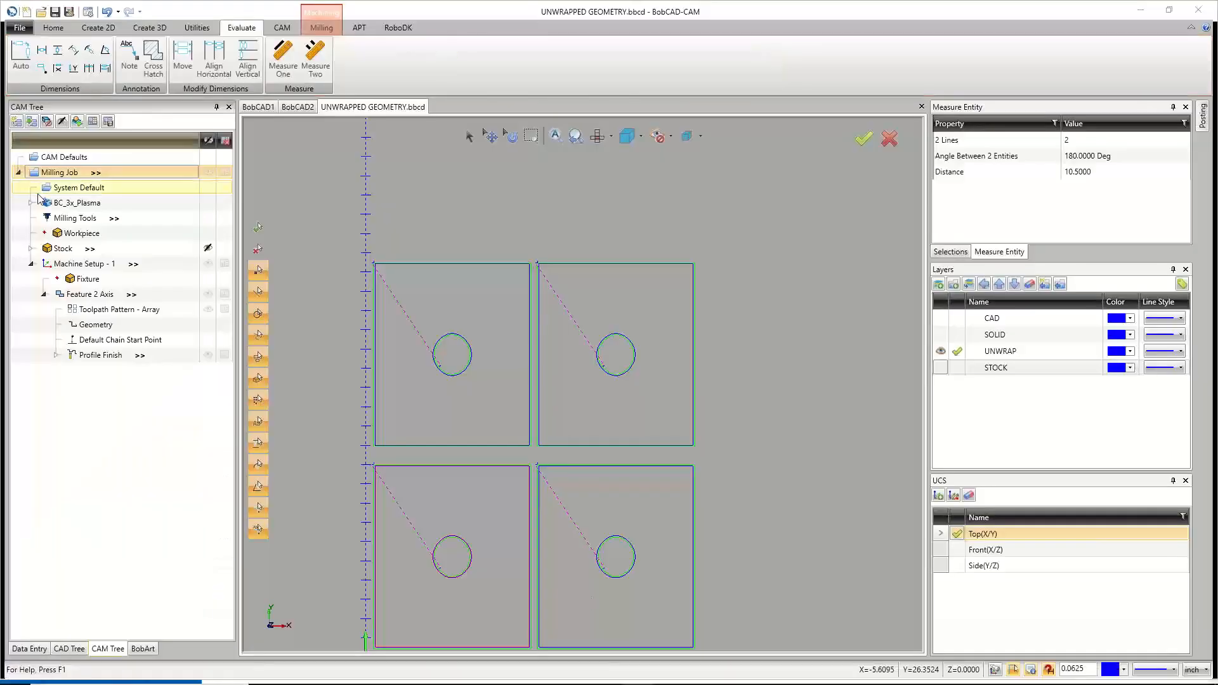
{"action": "right_click", "coordinate": [58, 173]}
{"action": "left_click", "coordinate": [82, 196]}
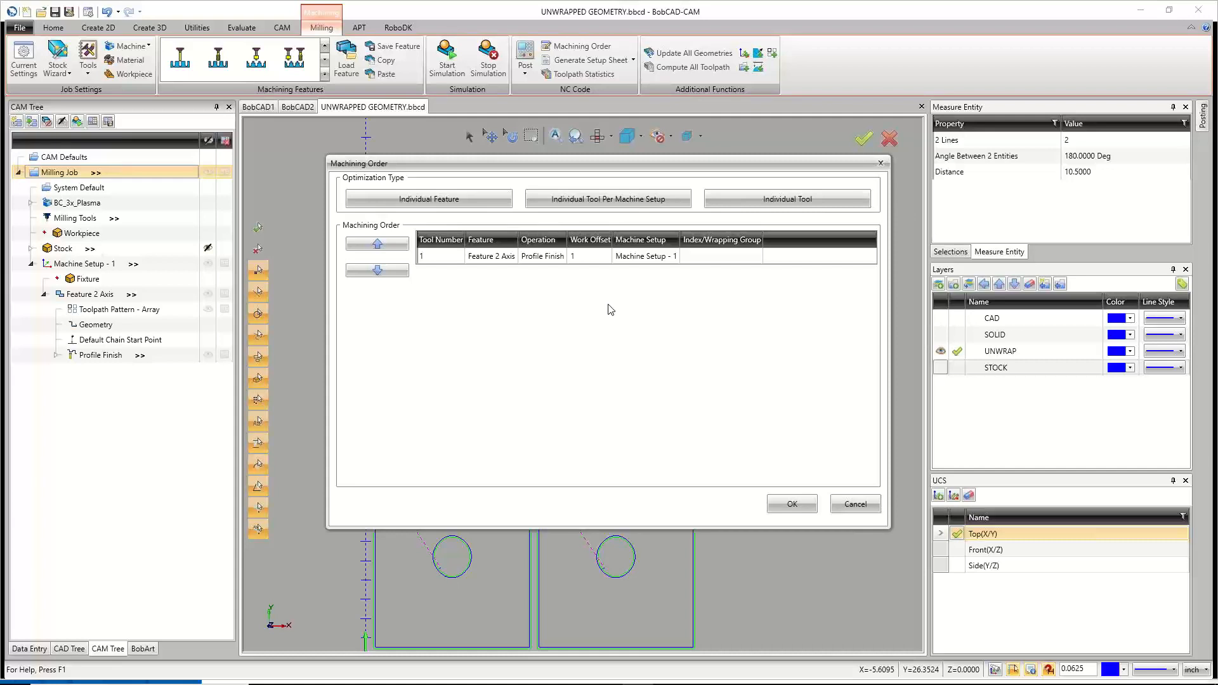
{"action": "left_click", "coordinate": [792, 505]}
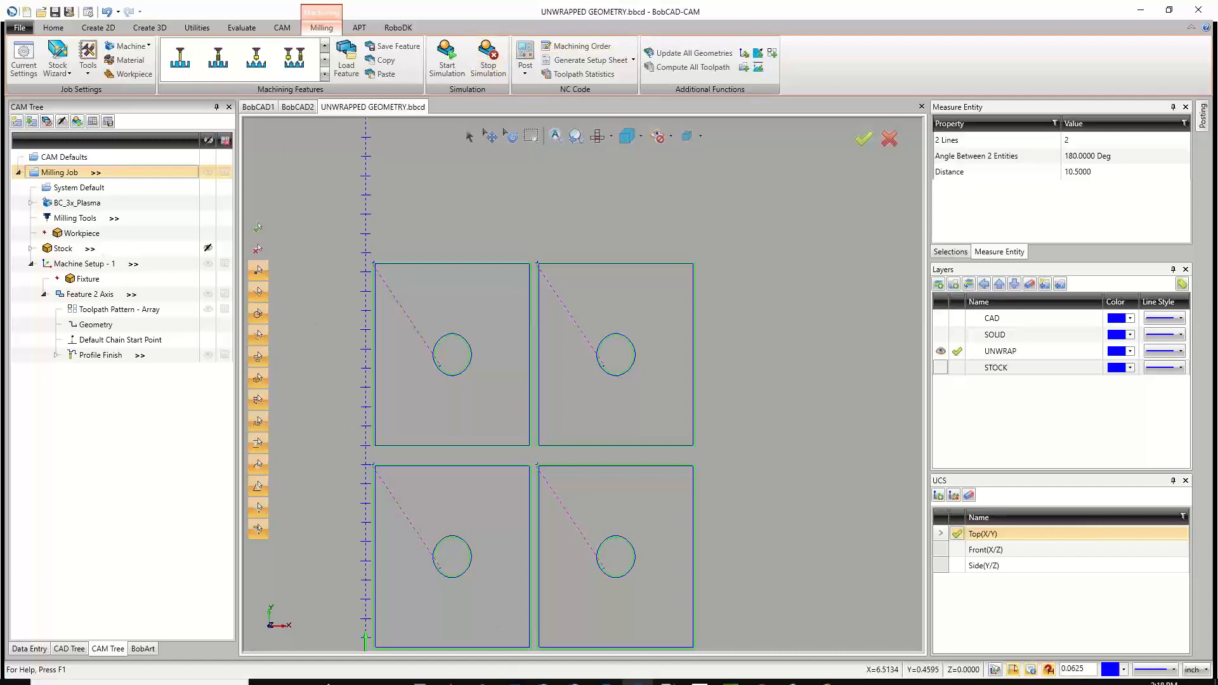
Check the tool verification step in the CAM Quick Guide, and review the Assigned Tools list of the Milling Tools in BobCAD-CAM.
{"action": "left_click", "coordinate": [824, 674]}
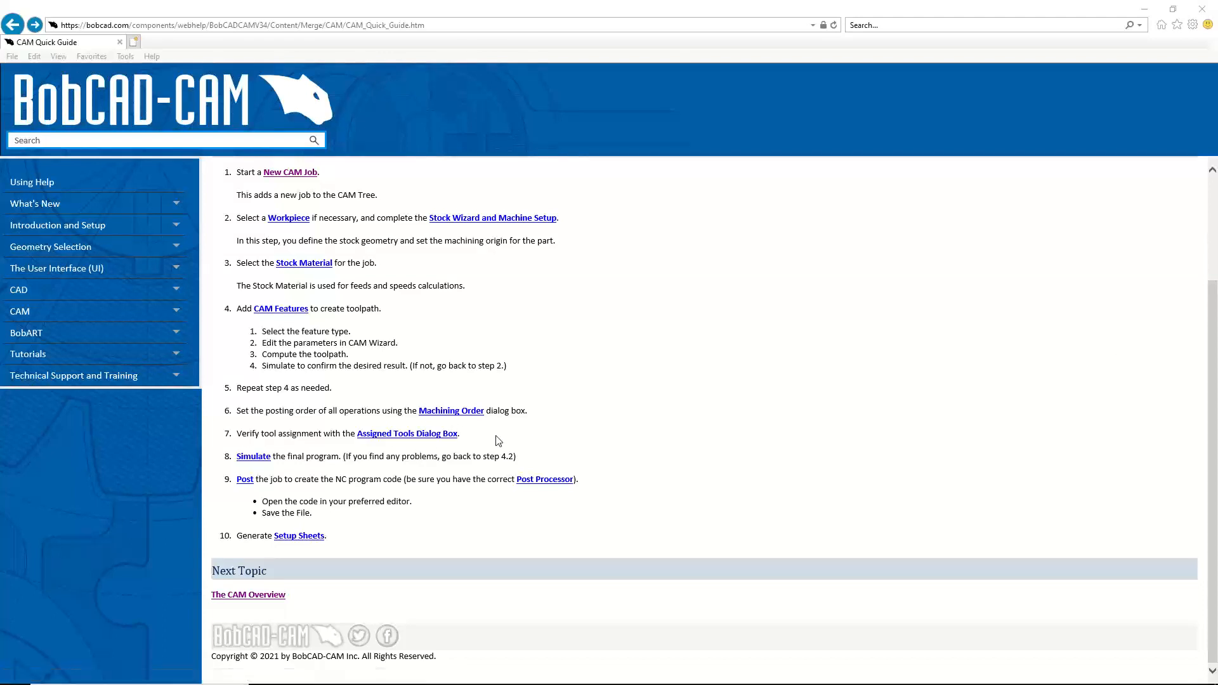
{"action": "left_click", "coordinate": [1144, 9]}
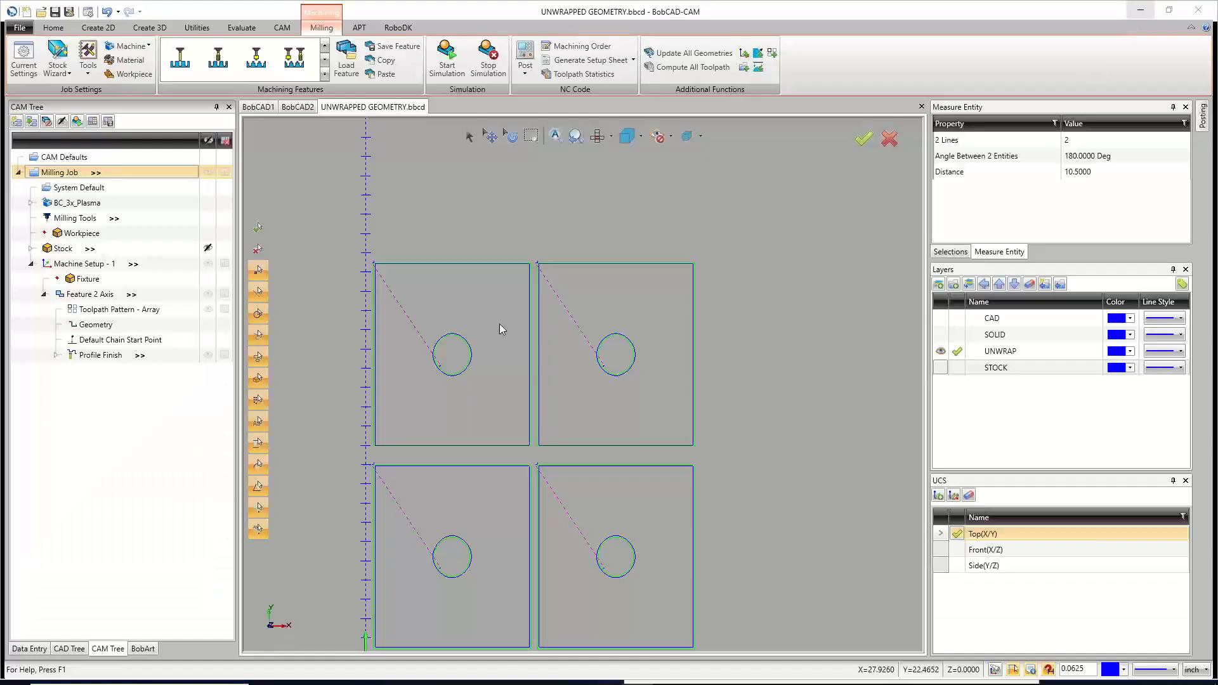
{"action": "left_click", "coordinate": [75, 219]}
{"action": "right_click", "coordinate": [80, 218]}
{"action": "left_click", "coordinate": [108, 254]}
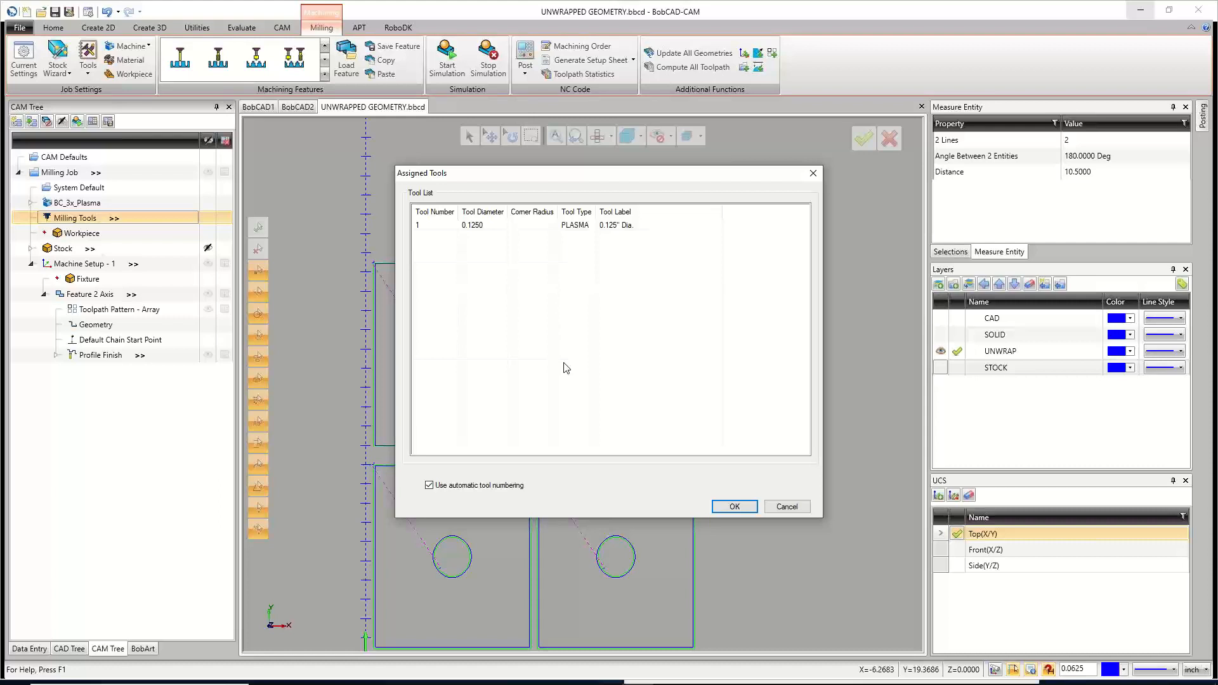
{"action": "left_click", "coordinate": [734, 506]}
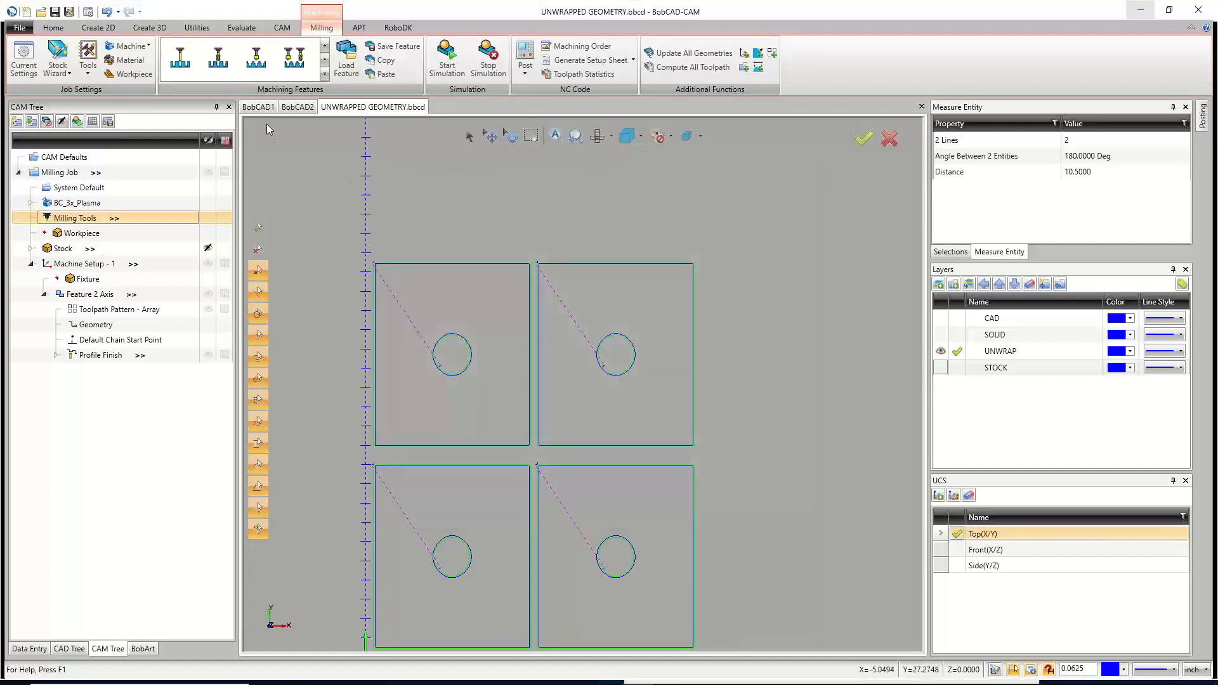
In the BobCAD1 document, examine how the 0.125, 0.09 and 0.15 kerf circles sit between the toolpath and the square's edge.
{"action": "left_click", "coordinate": [258, 106]}
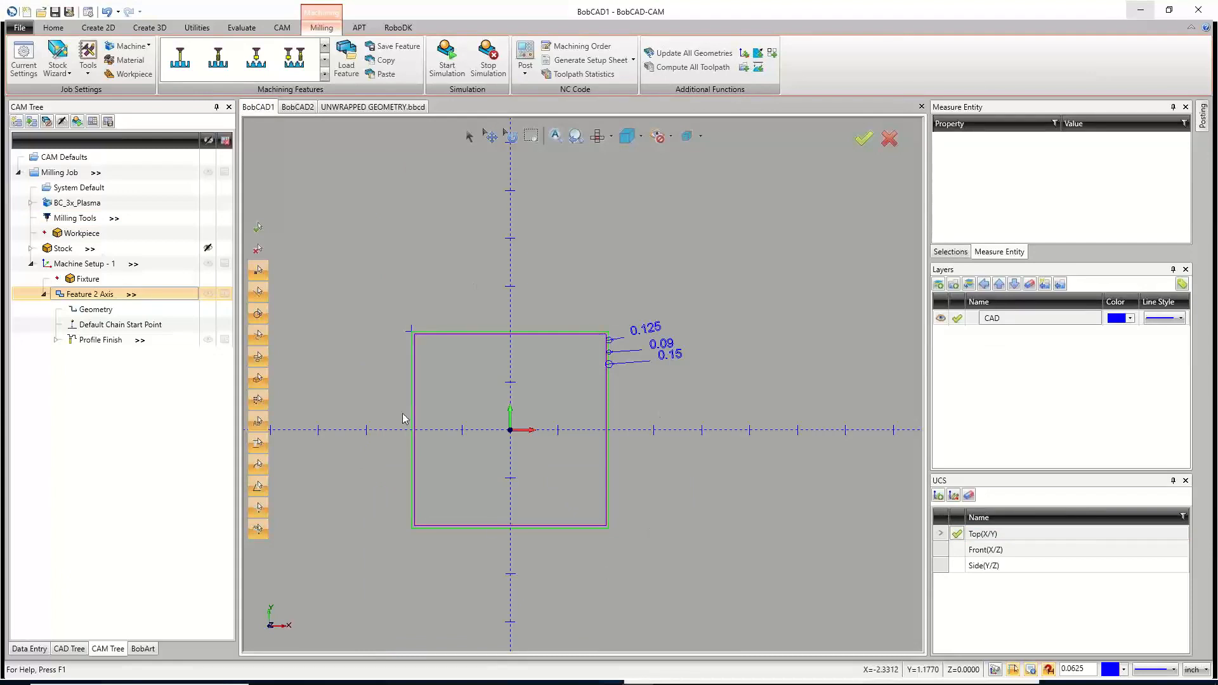
{"action": "scroll", "coordinate": [623, 353], "scroll_direction": "up", "scroll_amount": 5}
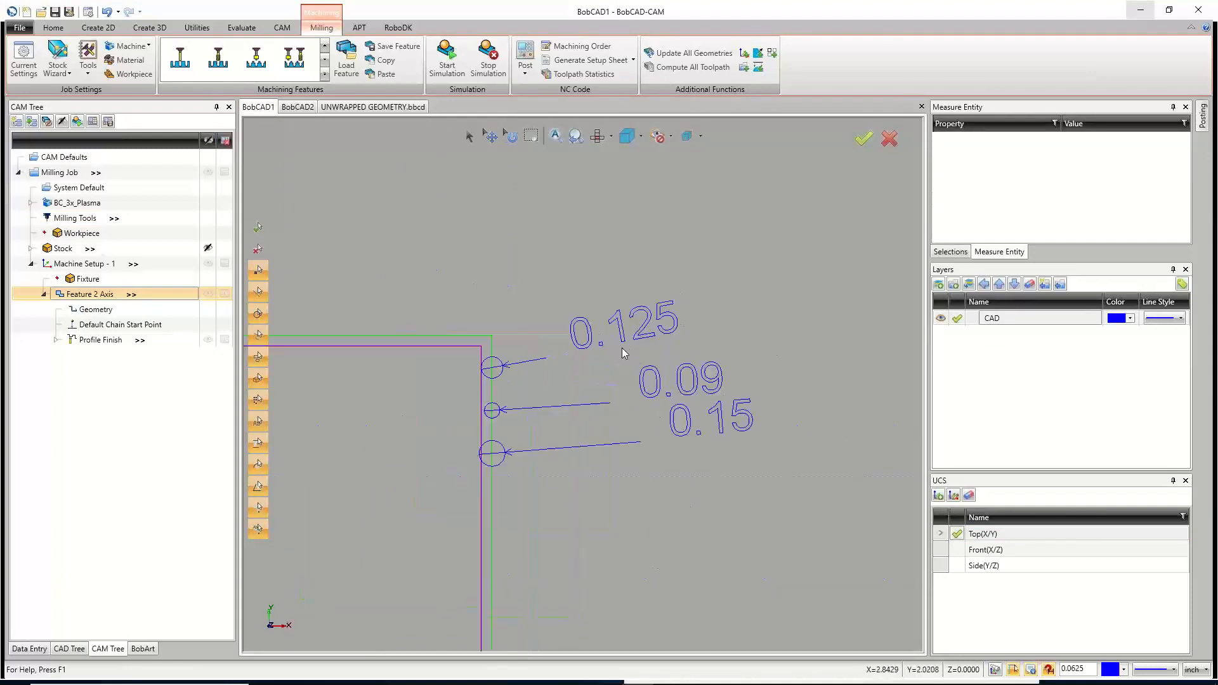
{"action": "scroll", "coordinate": [564, 375], "scroll_direction": "up", "scroll_amount": 2}
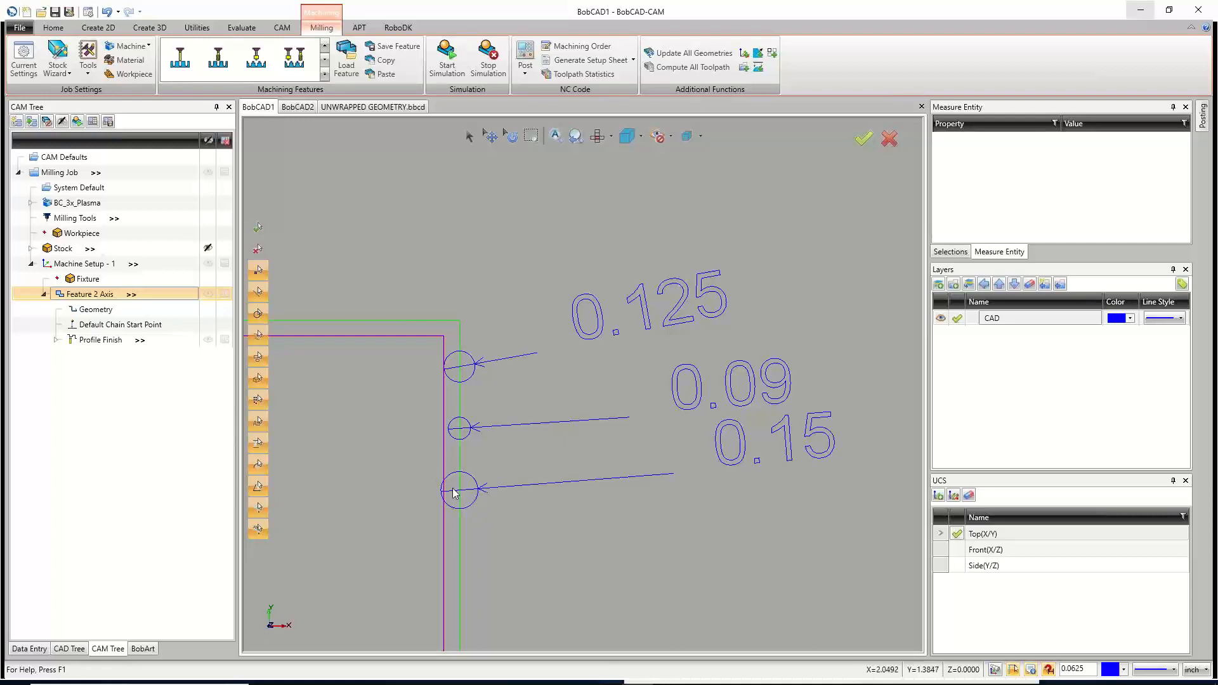
{"action": "scroll", "coordinate": [447, 370], "scroll_direction": "up", "scroll_amount": 5}
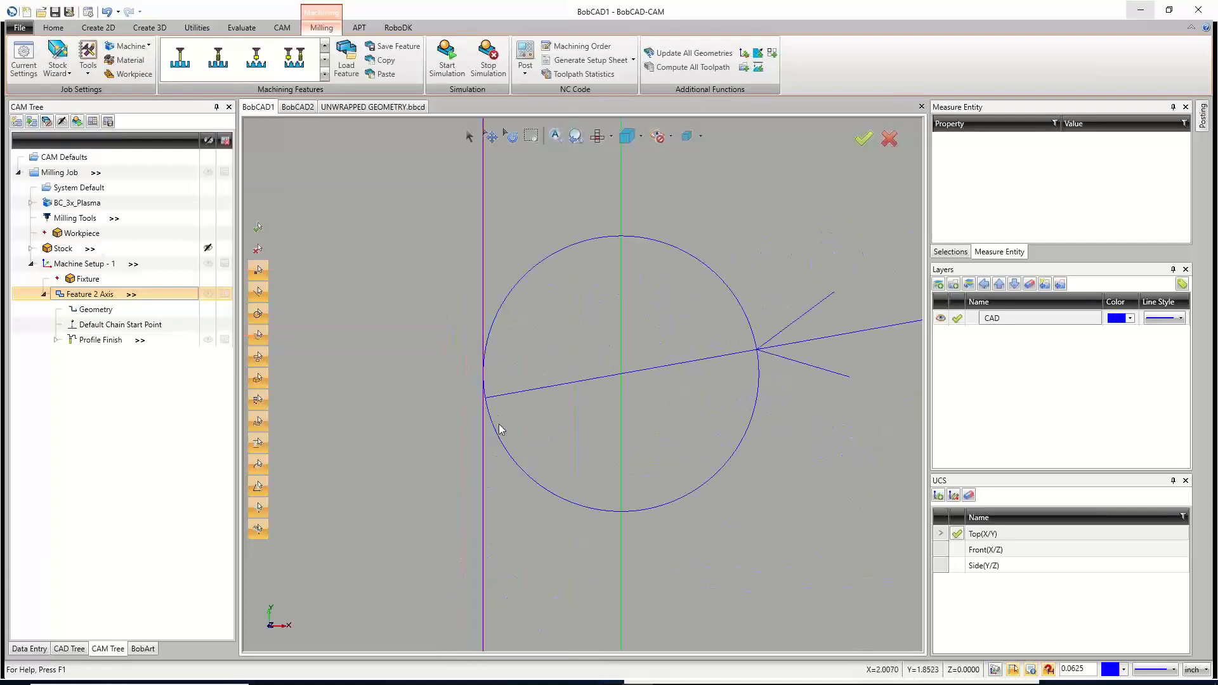
{"action": "scroll", "coordinate": [468, 440], "scroll_direction": "down", "scroll_amount": 6}
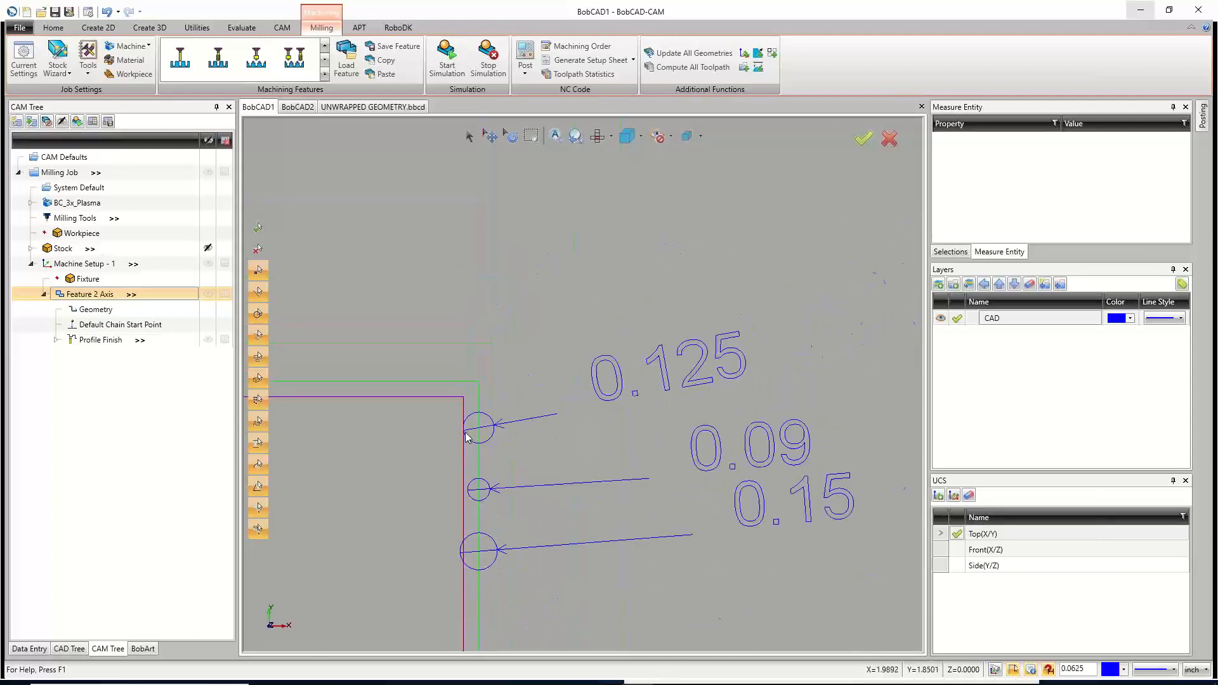
{"action": "scroll", "coordinate": [634, 470], "scroll_direction": "down", "scroll_amount": 5}
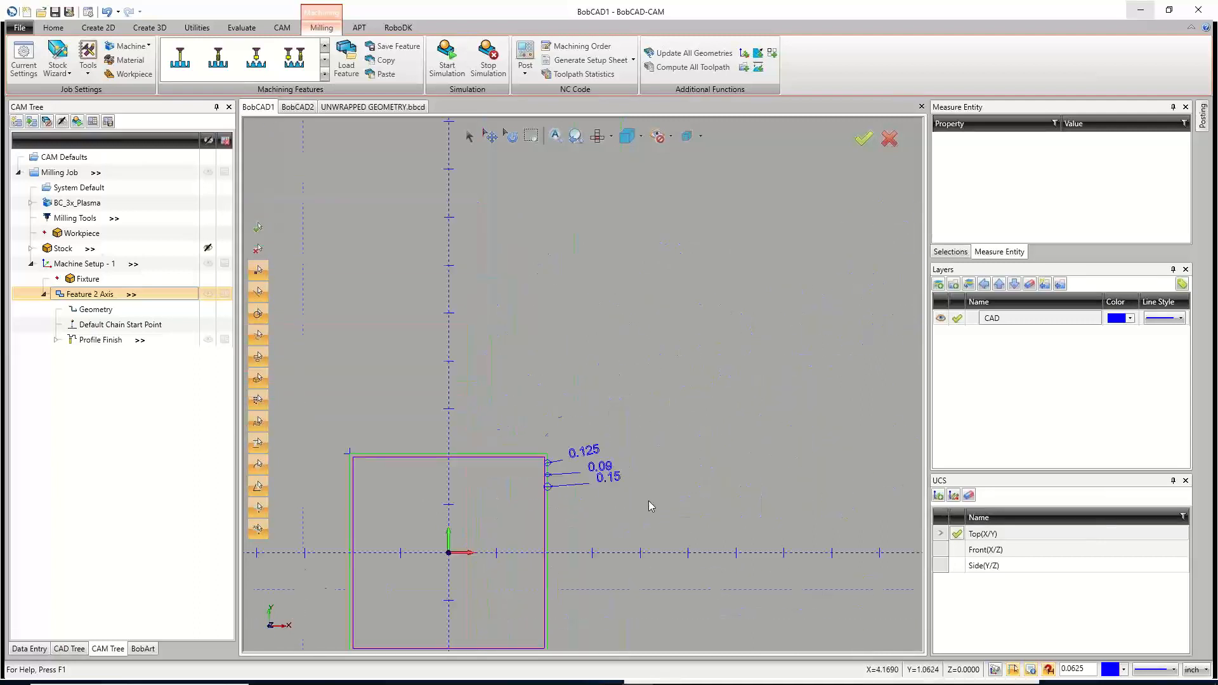
{"action": "scroll", "coordinate": [540, 593], "scroll_direction": "up", "scroll_amount": 4}
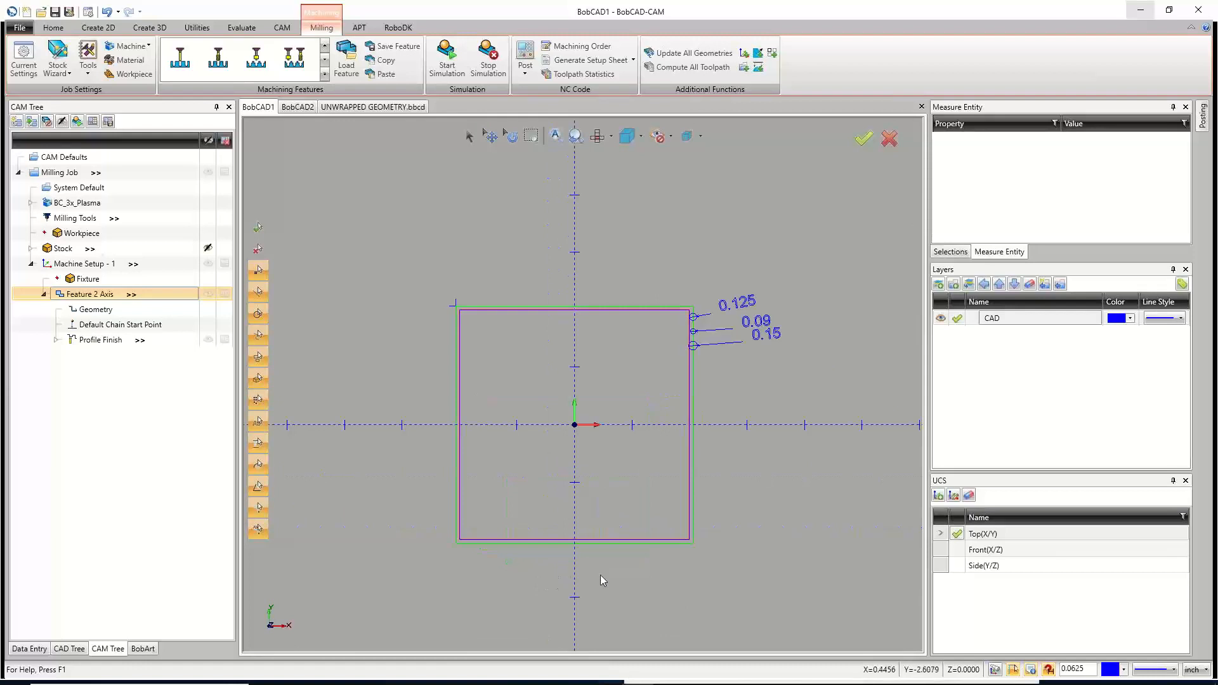
{"action": "scroll", "coordinate": [600, 575], "scroll_direction": "up", "scroll_amount": 2}
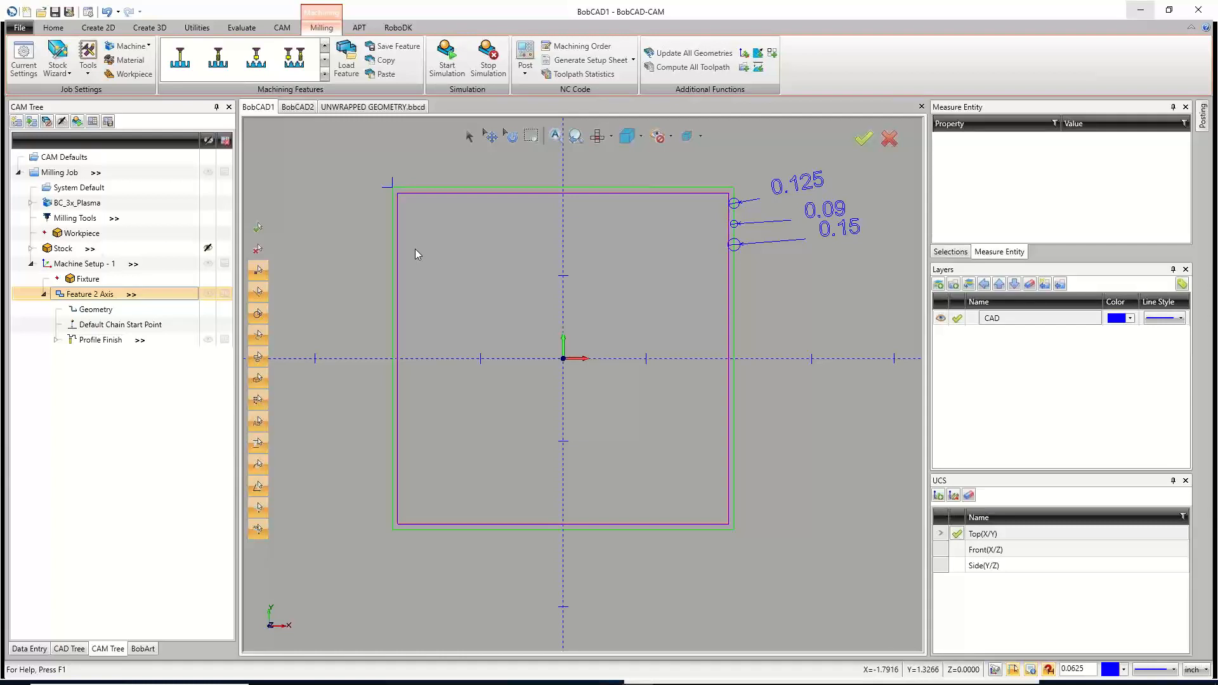
{"action": "scroll", "coordinate": [497, 302], "scroll_direction": "down", "scroll_amount": 3}
{"action": "scroll", "coordinate": [497, 302], "scroll_direction": "up", "scroll_amount": 3}
{"action": "scroll", "coordinate": [496, 302], "scroll_direction": "down", "scroll_amount": 2}
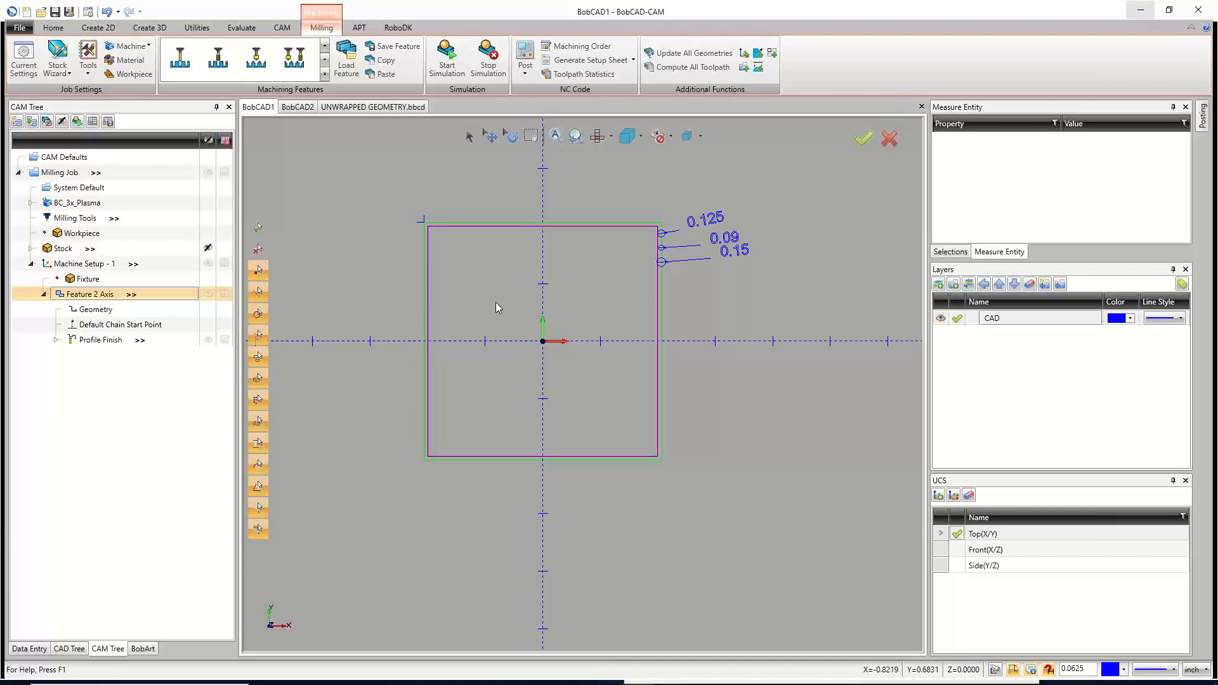
{"action": "scroll", "coordinate": [497, 289], "scroll_direction": "up", "scroll_amount": 3}
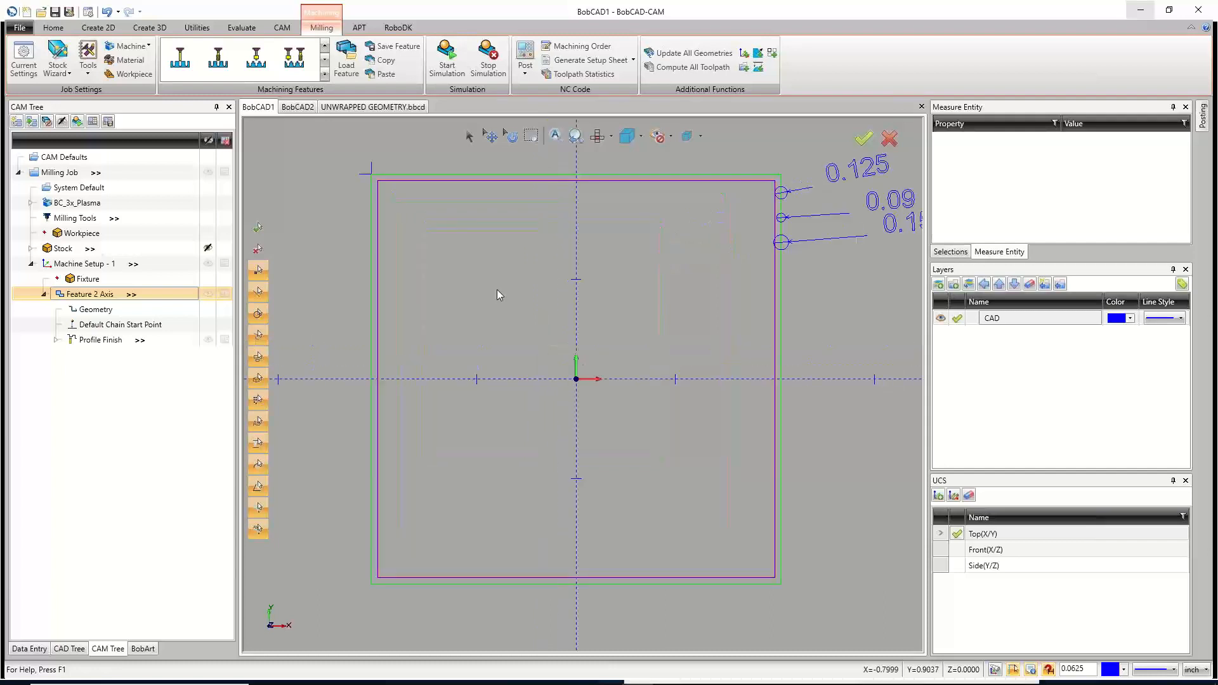
{"action": "scroll", "coordinate": [497, 290], "scroll_direction": "down", "scroll_amount": 4}
{"action": "scroll", "coordinate": [497, 290], "scroll_direction": "up", "scroll_amount": 2}
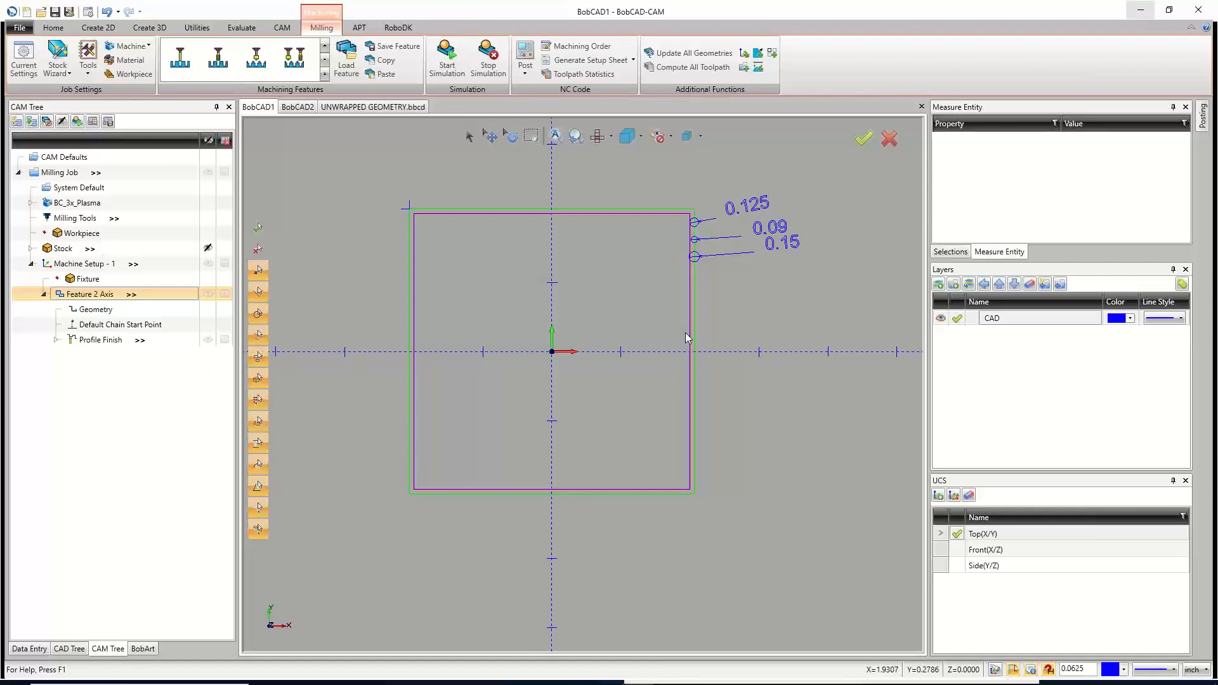
Return to the UNWRAPPED GEOMETRY document, and review the simulate, post and setup sheet steps in the browser's CAM Quick Guide.
{"action": "left_click", "coordinate": [375, 107]}
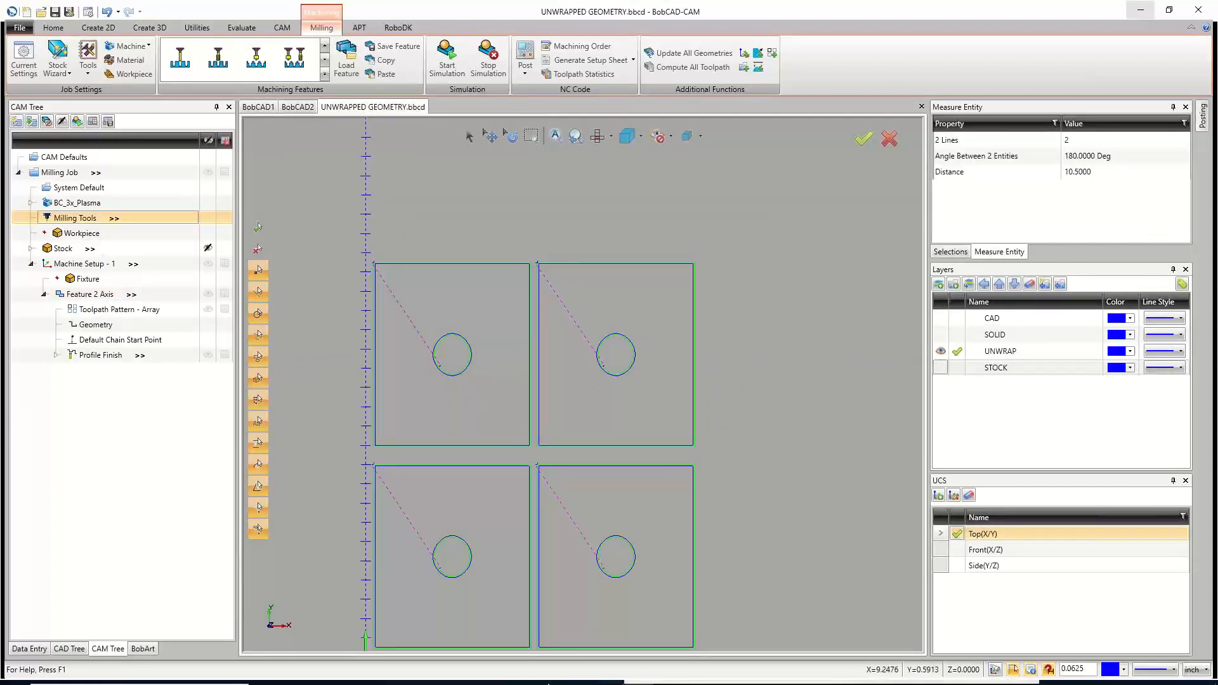
{"action": "scroll", "coordinate": [554, 517], "scroll_direction": "up", "scroll_amount": 2}
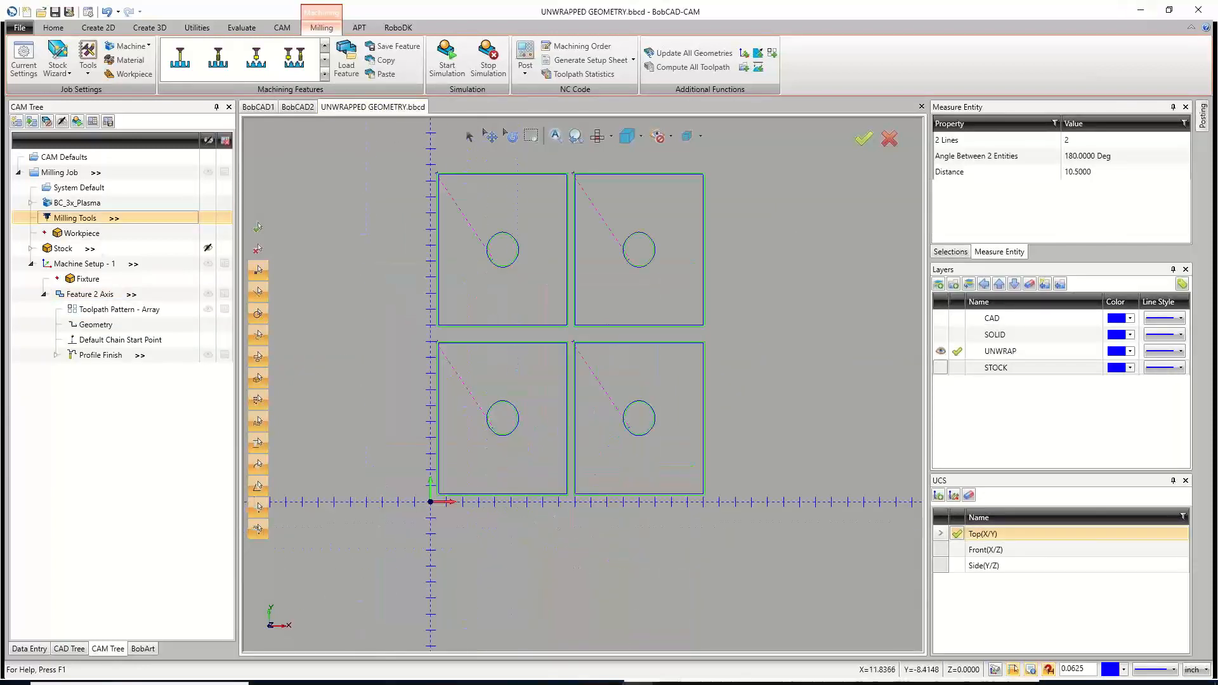
{"action": "mouse_move", "coordinate": [765, 682]}
{"action": "left_click", "coordinate": [825, 676]}
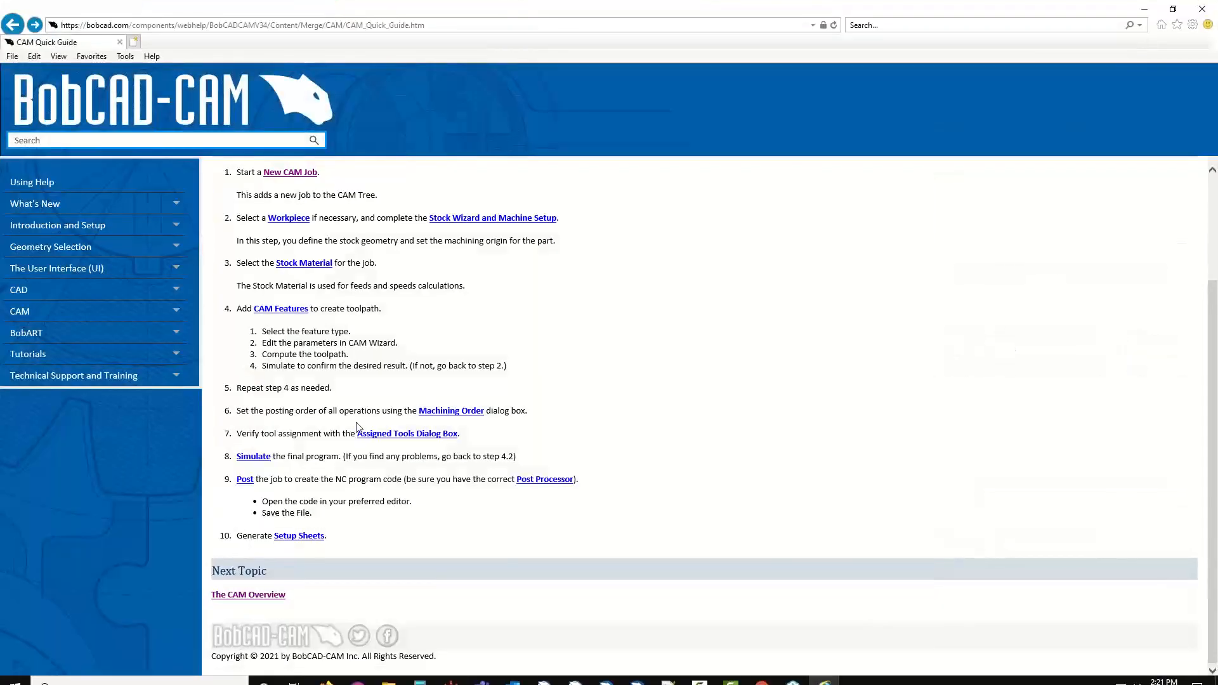
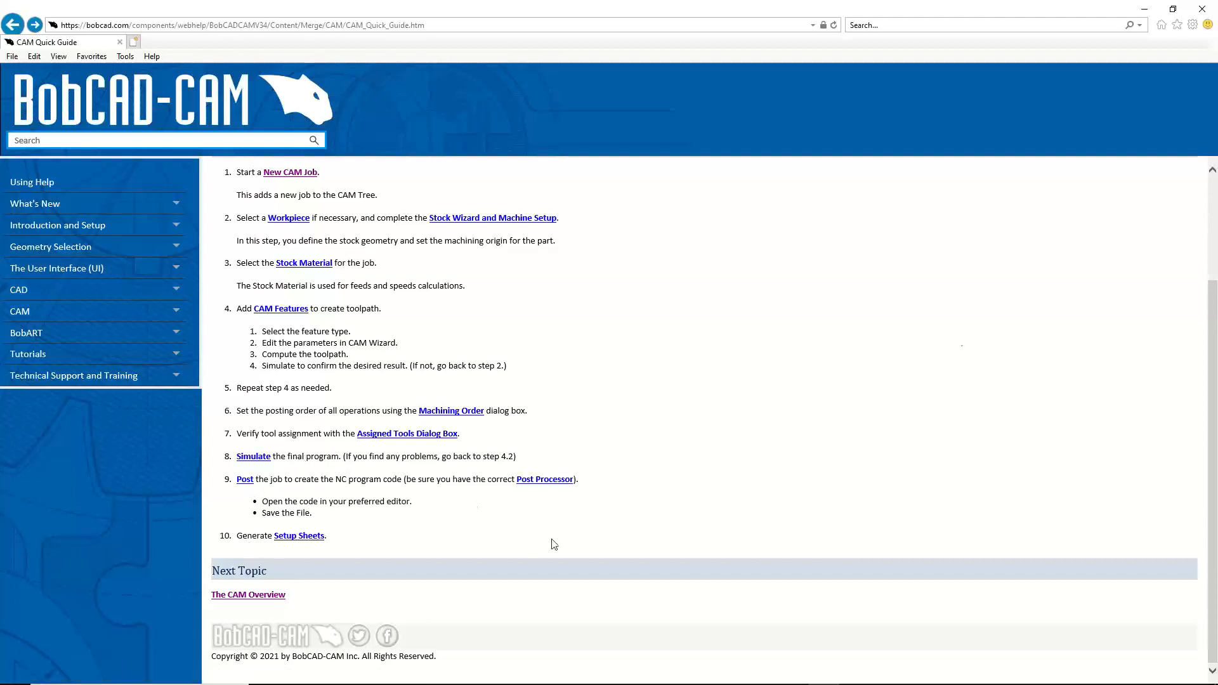
{"action": "left_click", "coordinate": [1145, 9]}
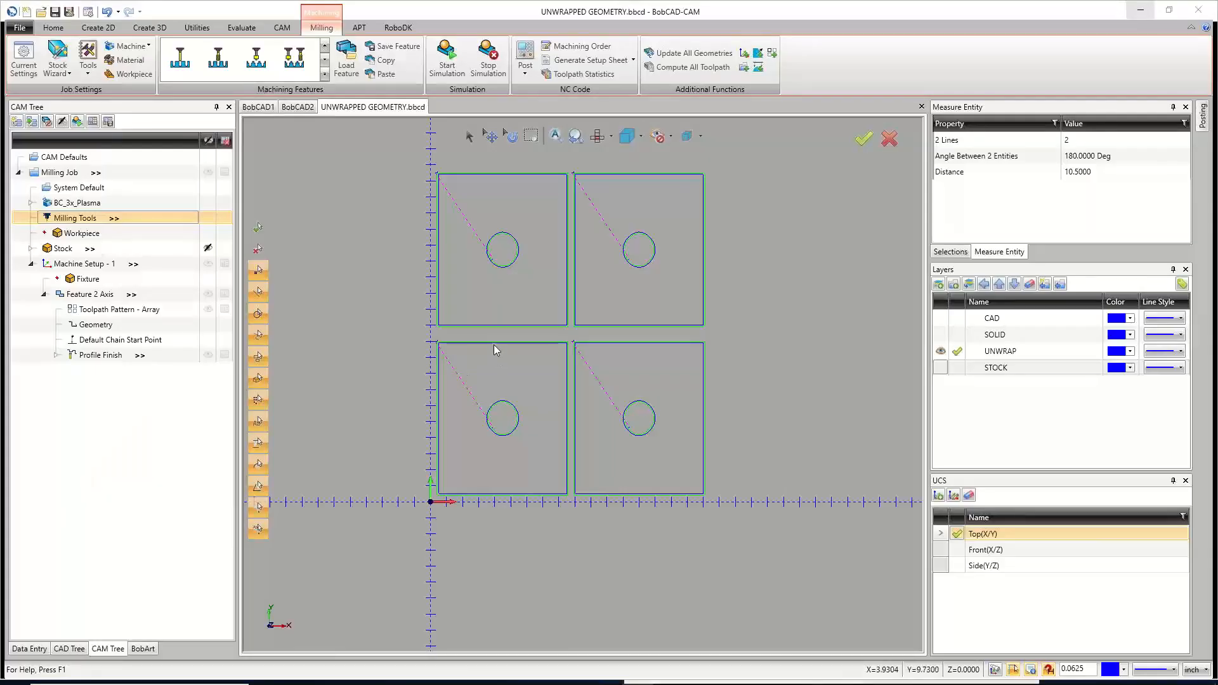
Reveal the post processor under BC_3x_Plasma, post the Milling Job to NC code and highlight the G54 work offset.
{"action": "left_click", "coordinate": [31, 202]}
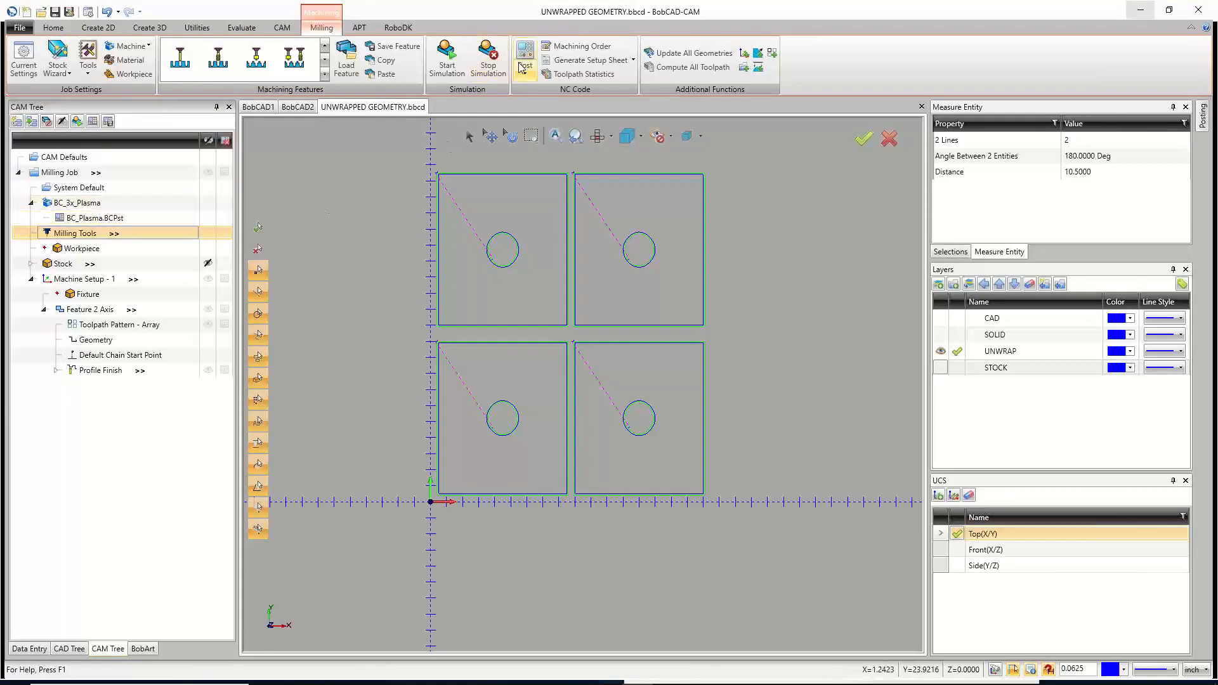
{"action": "left_click", "coordinate": [101, 219]}
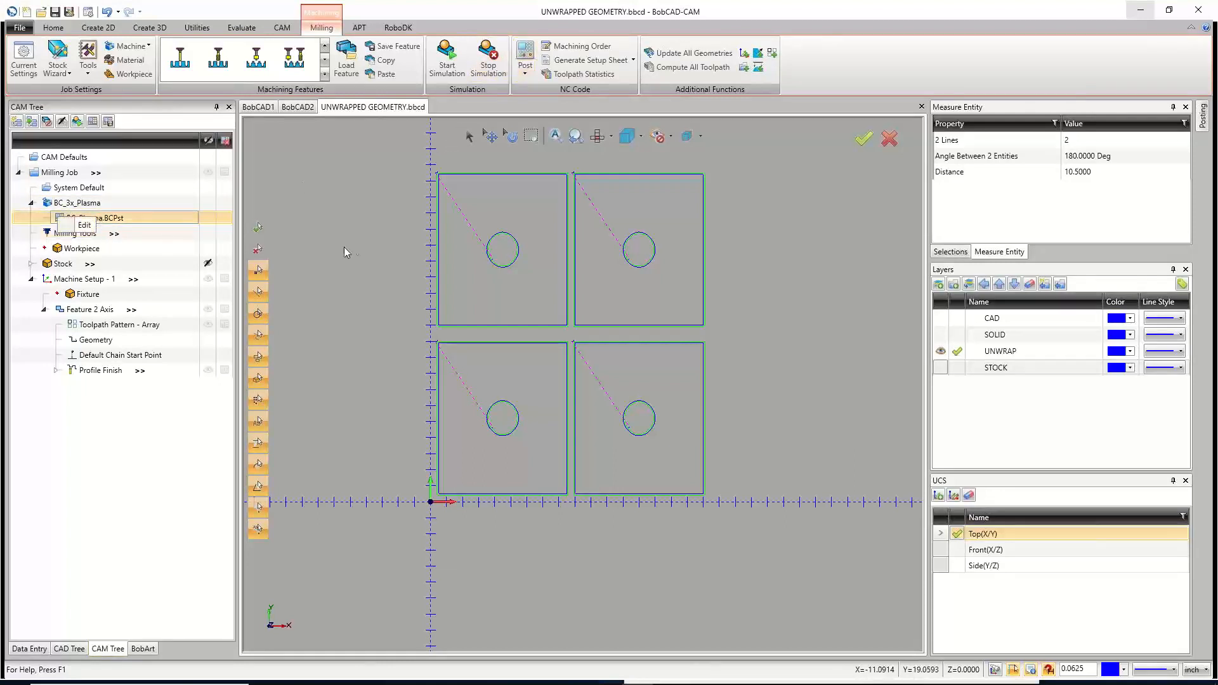
{"action": "left_click", "coordinate": [529, 52]}
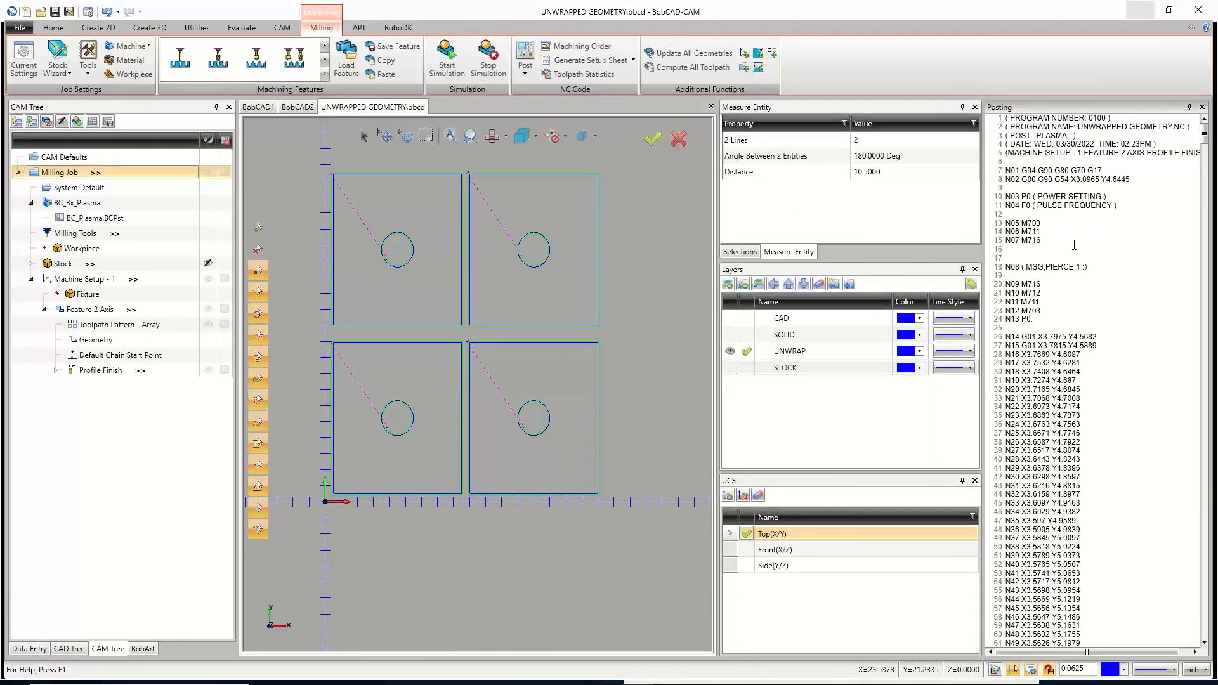
{"action": "double_click", "coordinate": [1062, 180]}
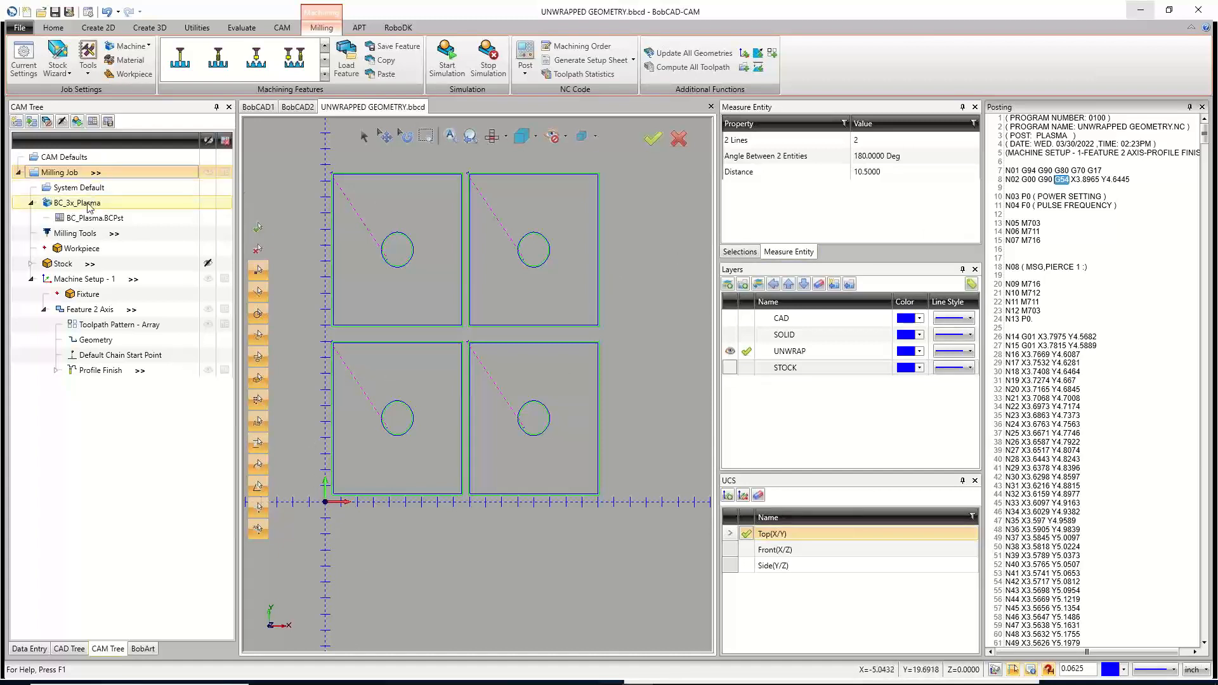
Change the post processor to Baileigh_Fangling_Plasma.BCPst and post the job again.
{"action": "double_click", "coordinate": [93, 221]}
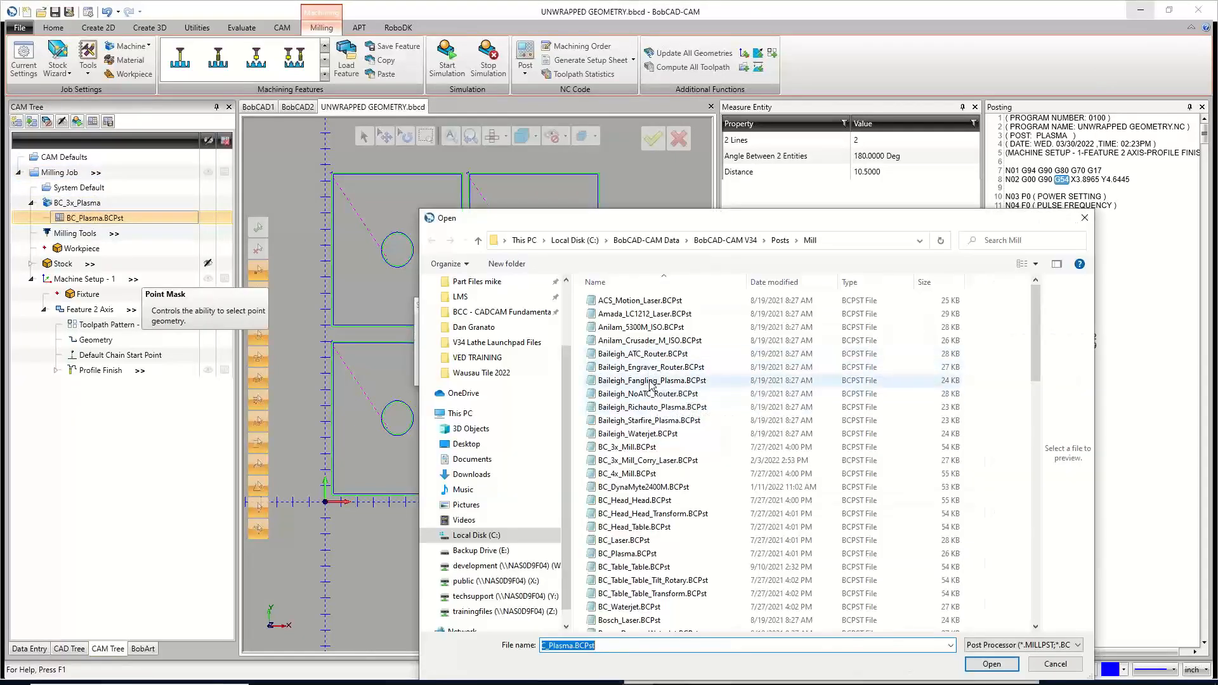
{"action": "double_click", "coordinate": [650, 382]}
{"action": "left_click", "coordinate": [717, 373]}
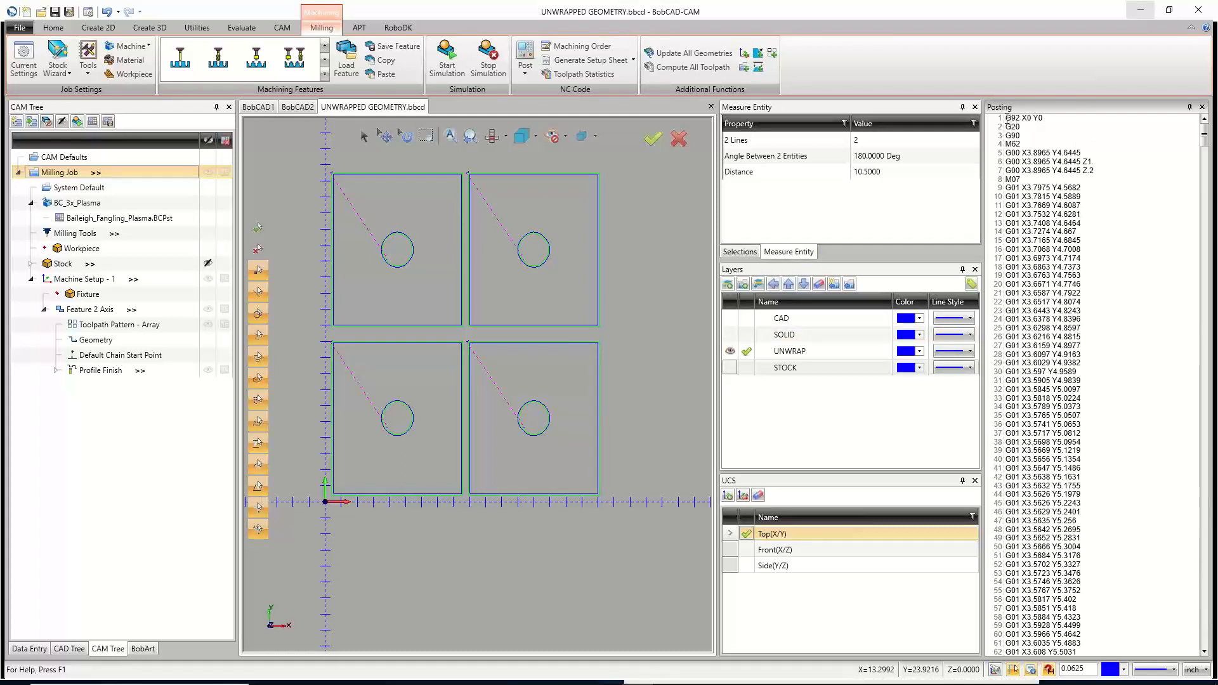
Highlight G92 X0 Y0 in the posted code and compare it with the origin of Machine Setup - 1 and the Feature 2 Axis geometry.
{"action": "left_click_drag", "start_coordinate": [1007, 118], "coordinate": [1049, 117]}
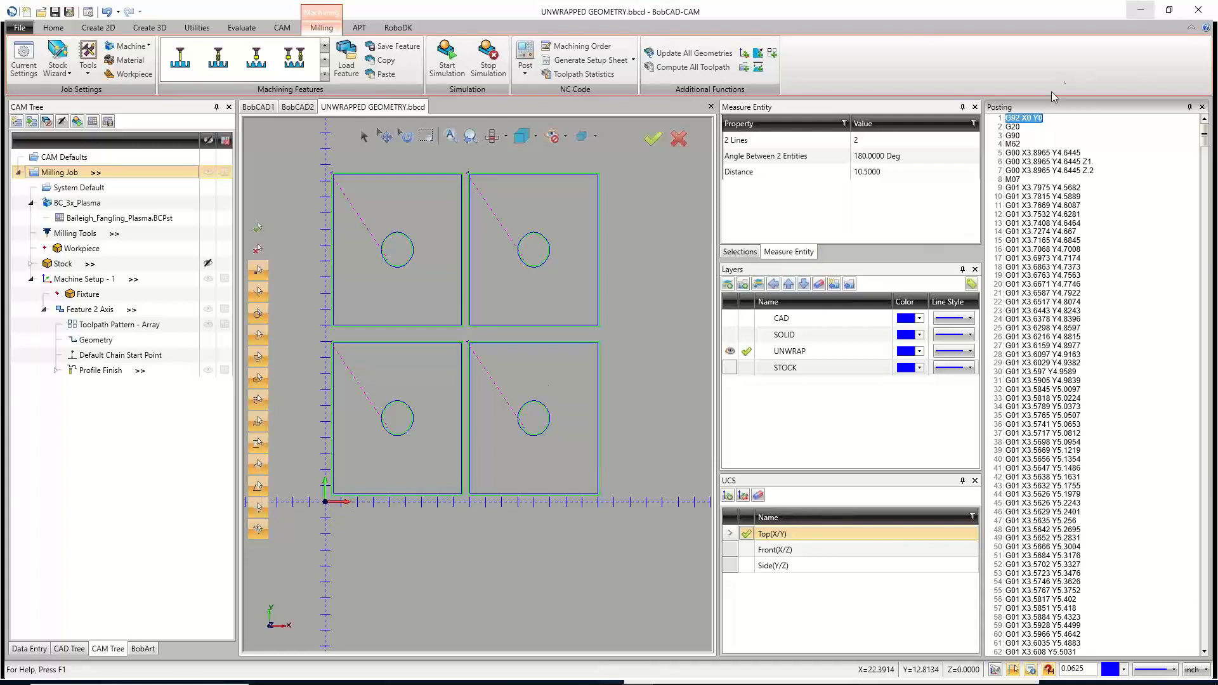
{"action": "left_click_drag", "start_coordinate": [1041, 120], "coordinate": [1044, 120]}
{"action": "scroll", "coordinate": [325, 502], "scroll_direction": "up", "scroll_amount": 5}
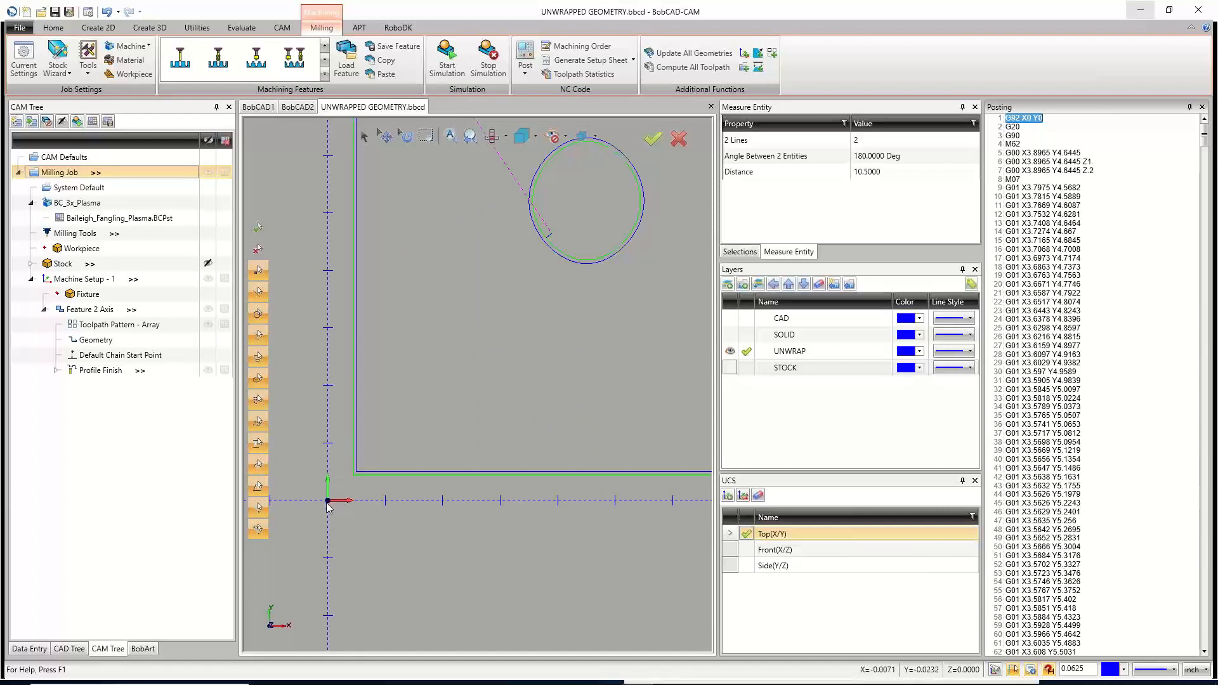
{"action": "left_click", "coordinate": [117, 283]}
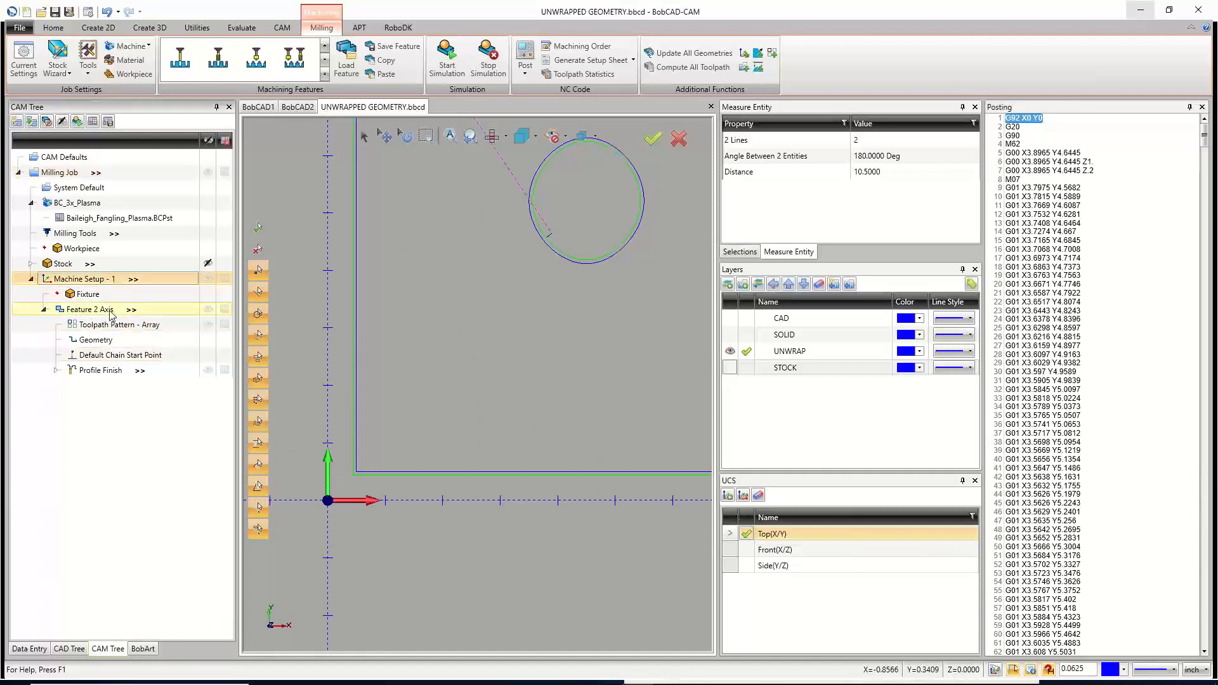
{"action": "left_click", "coordinate": [95, 310]}
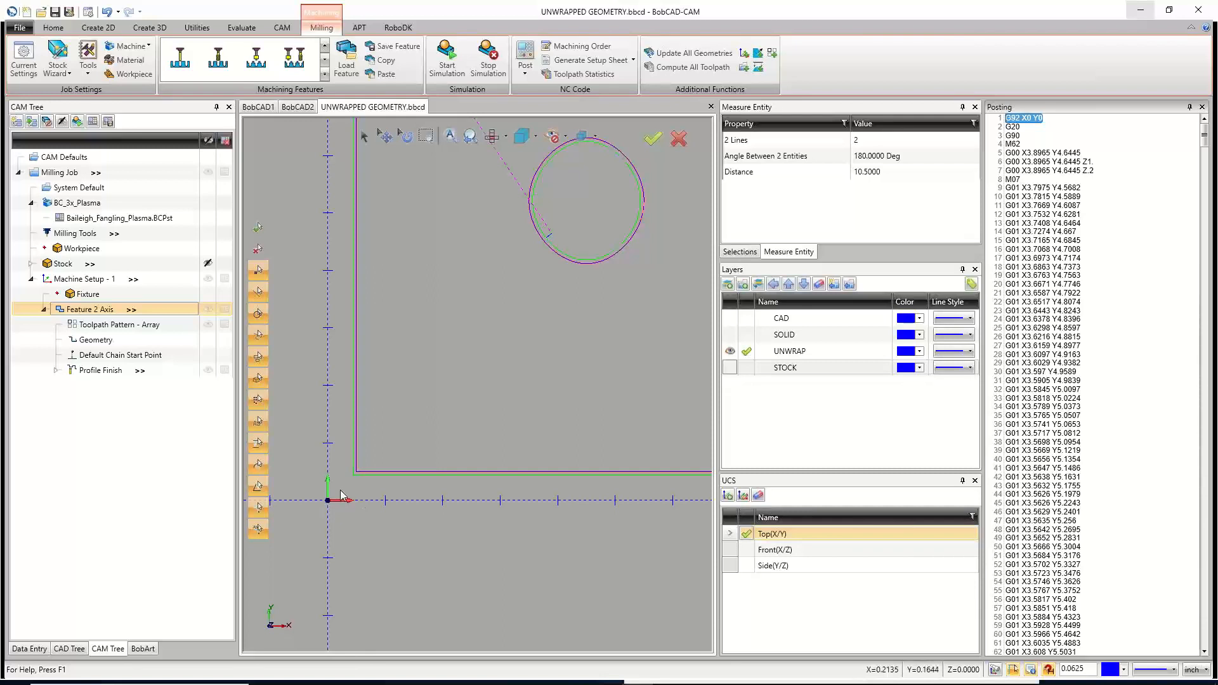
{"action": "scroll", "coordinate": [342, 492], "scroll_direction": "down", "scroll_amount": 6}
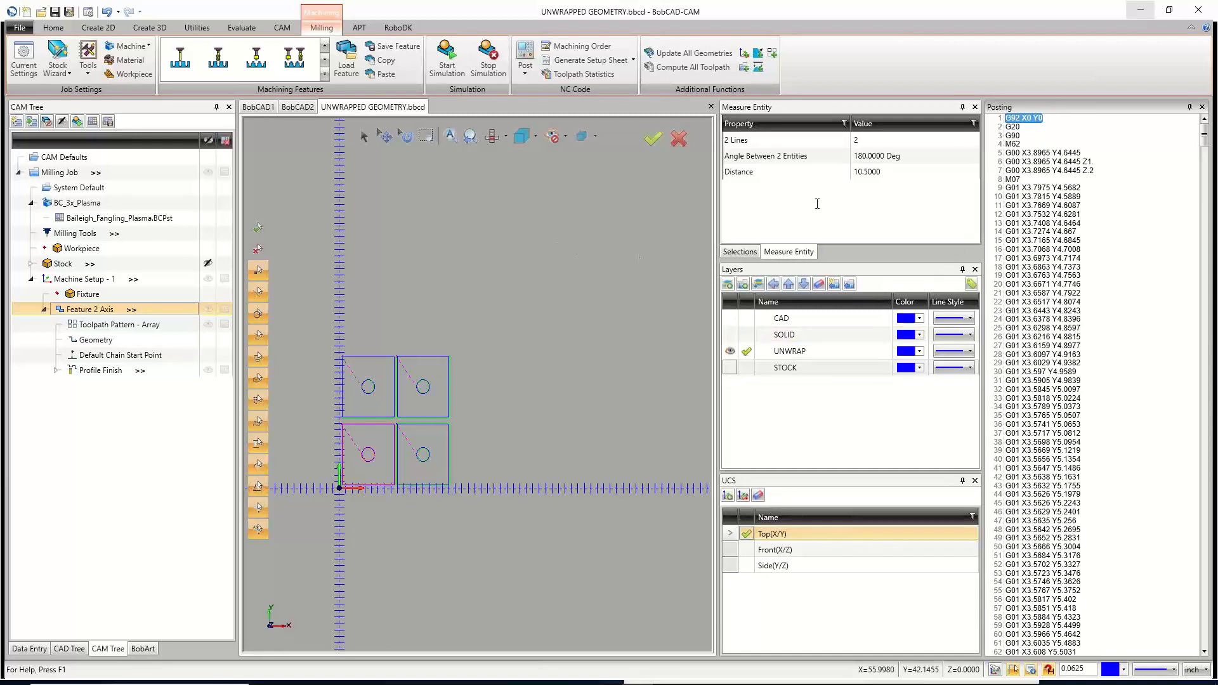
Examine the posted code through the end of the first hole, highlighting the M08 line and the following rapid move to X.3125 Y9.9873.
{"action": "scroll", "coordinate": [1055, 206], "scroll_direction": "down", "scroll_amount": 20}
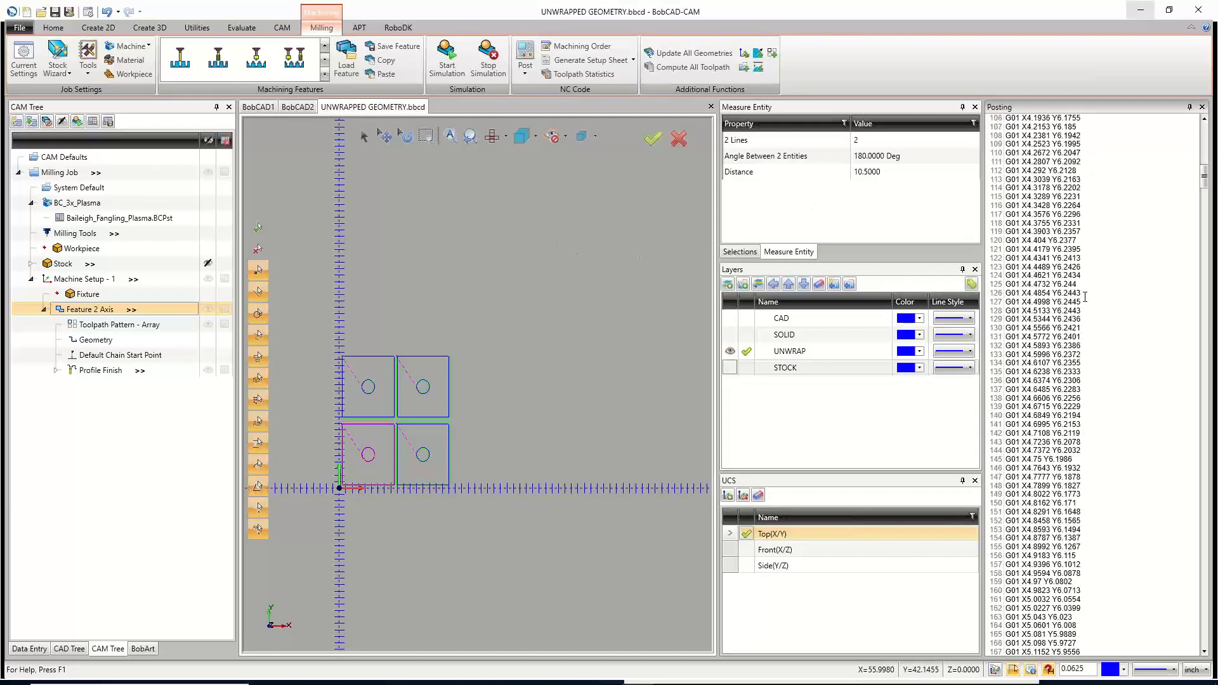
{"action": "scroll", "coordinate": [1084, 300], "scroll_direction": "down", "scroll_amount": 20}
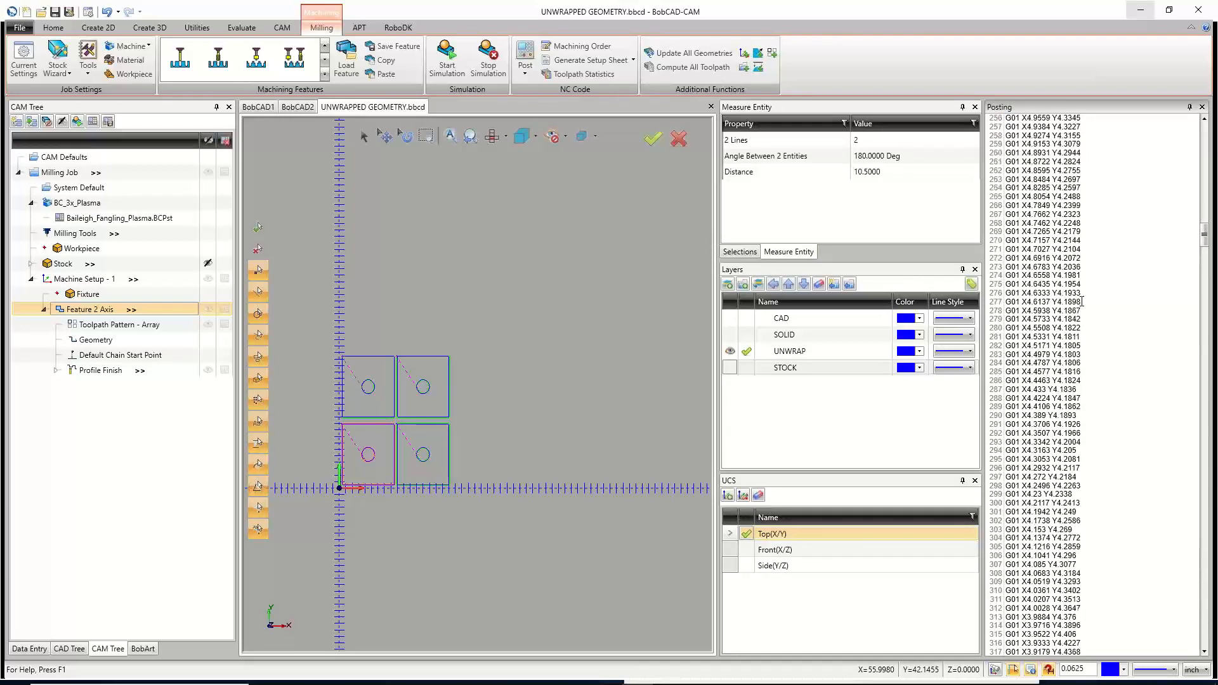
{"action": "scroll", "coordinate": [1082, 302], "scroll_direction": "down", "scroll_amount": 4}
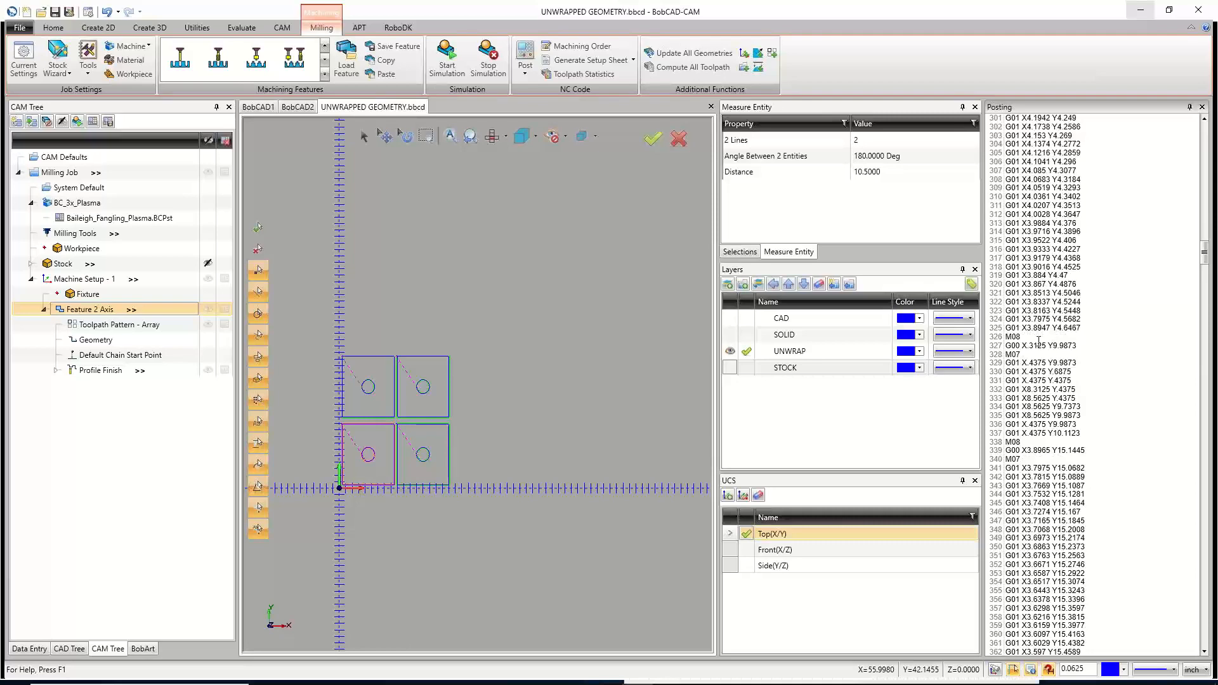
{"action": "scroll", "coordinate": [1039, 343], "scroll_direction": "down", "scroll_amount": 2}
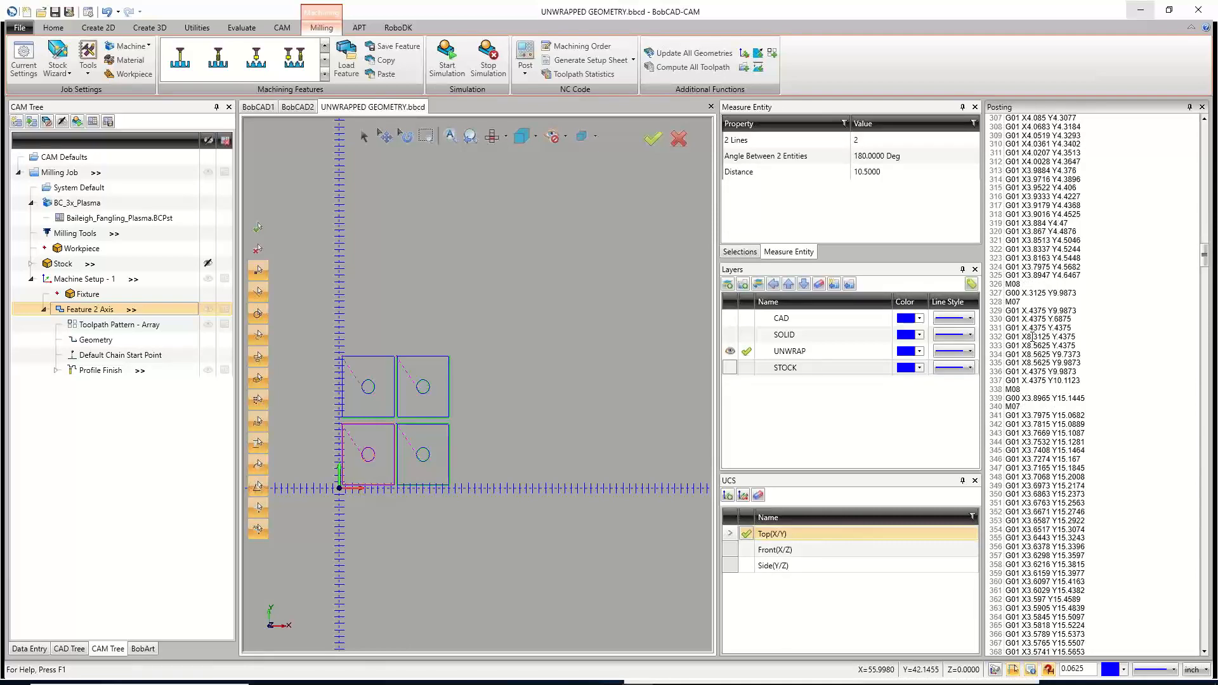
{"action": "double_click", "coordinate": [1014, 284]}
{"action": "scroll", "coordinate": [1030, 293], "scroll_direction": "up", "scroll_amount": 2}
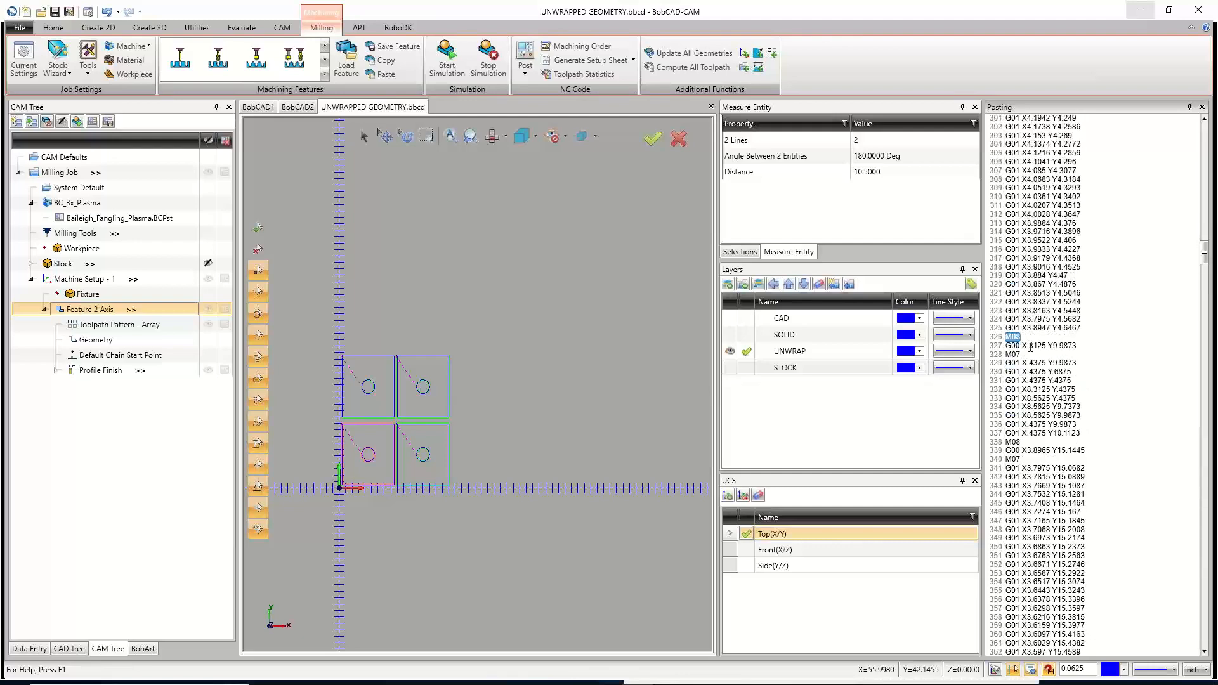
{"action": "left_click_drag", "start_coordinate": [1029, 346], "coordinate": [1004, 359]}
Return to the start of the posted code and compare its opening moves with the toolpath around a plate's hole.
{"action": "scroll", "coordinate": [1035, 381], "scroll_direction": "up", "scroll_amount": 20}
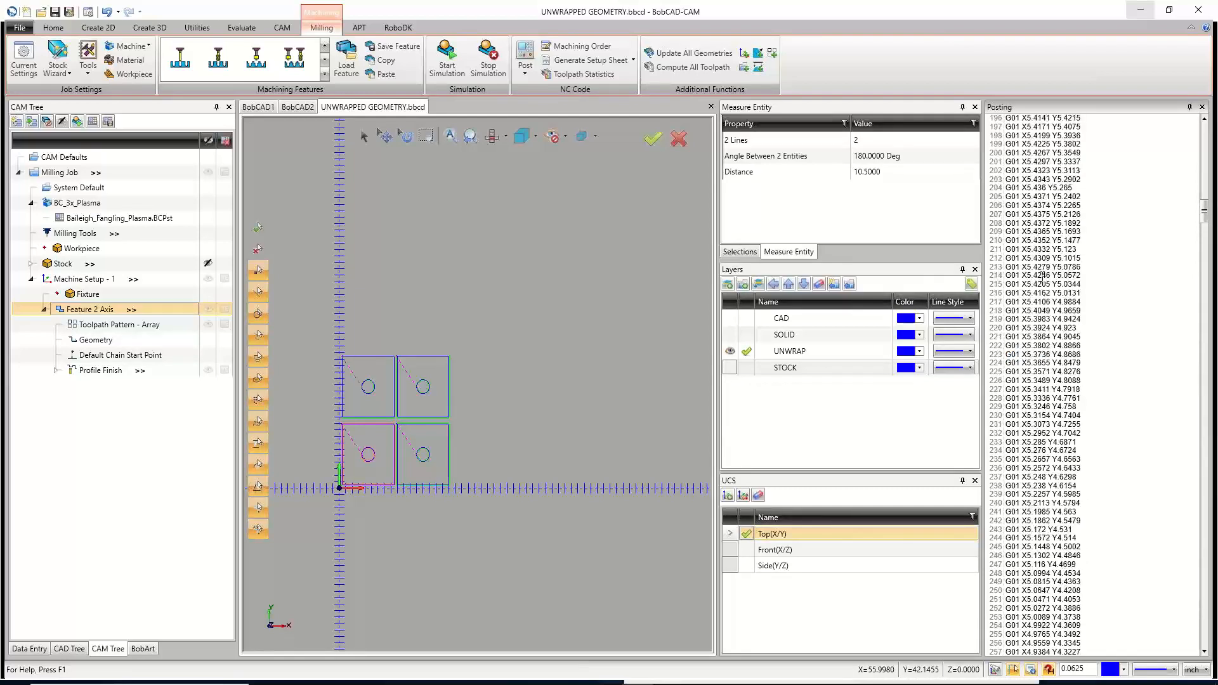
{"action": "scroll", "coordinate": [1041, 274], "scroll_direction": "up", "scroll_amount": 20}
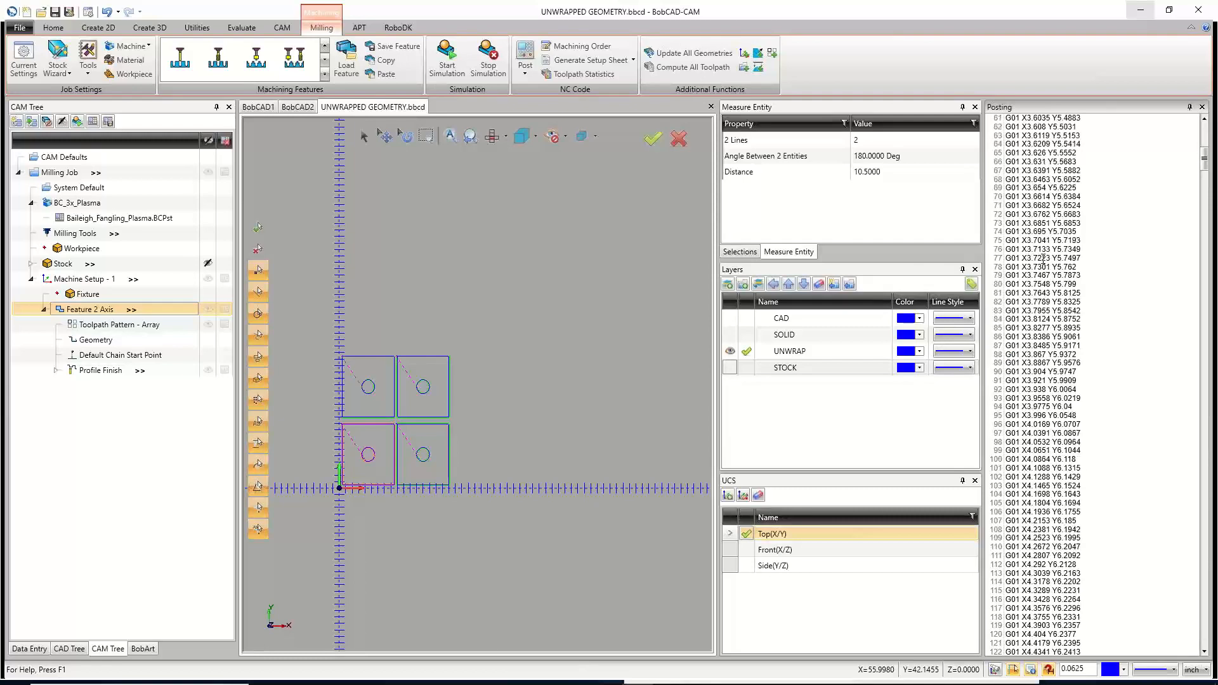
{"action": "scroll", "coordinate": [1043, 259], "scroll_direction": "up", "scroll_amount": 17}
{"action": "scroll", "coordinate": [1015, 228], "scroll_direction": "up", "scroll_amount": 3}
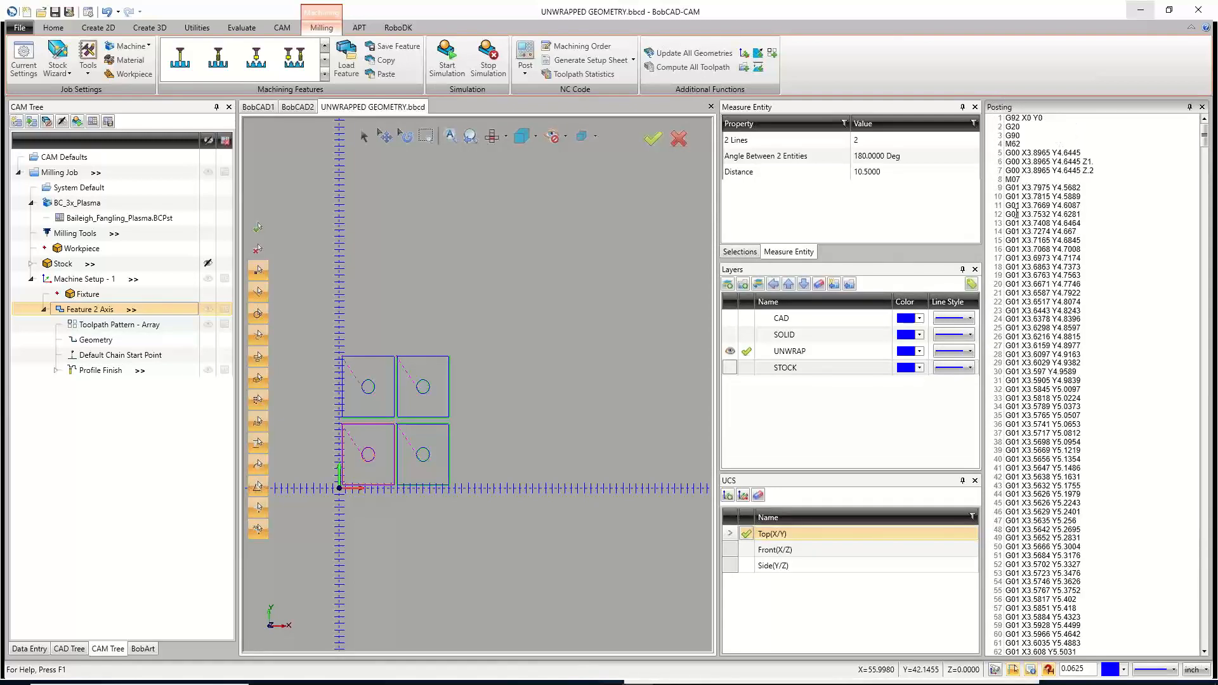
{"action": "scroll", "coordinate": [413, 390], "scroll_direction": "up", "scroll_amount": 10}
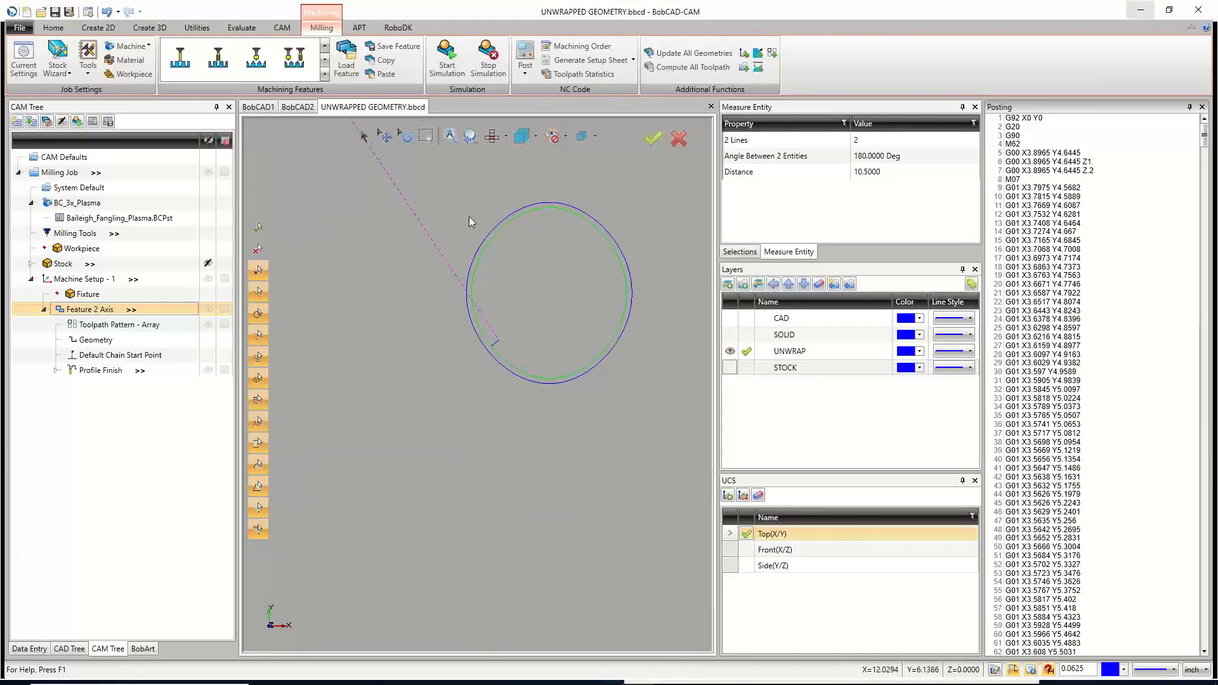
{"action": "scroll", "coordinate": [484, 226], "scroll_direction": "down", "scroll_amount": 5}
Examine the rest of the posted code through its last line and highlight the closing M02.
{"action": "scroll", "coordinate": [1041, 320], "scroll_direction": "down", "scroll_amount": 13}
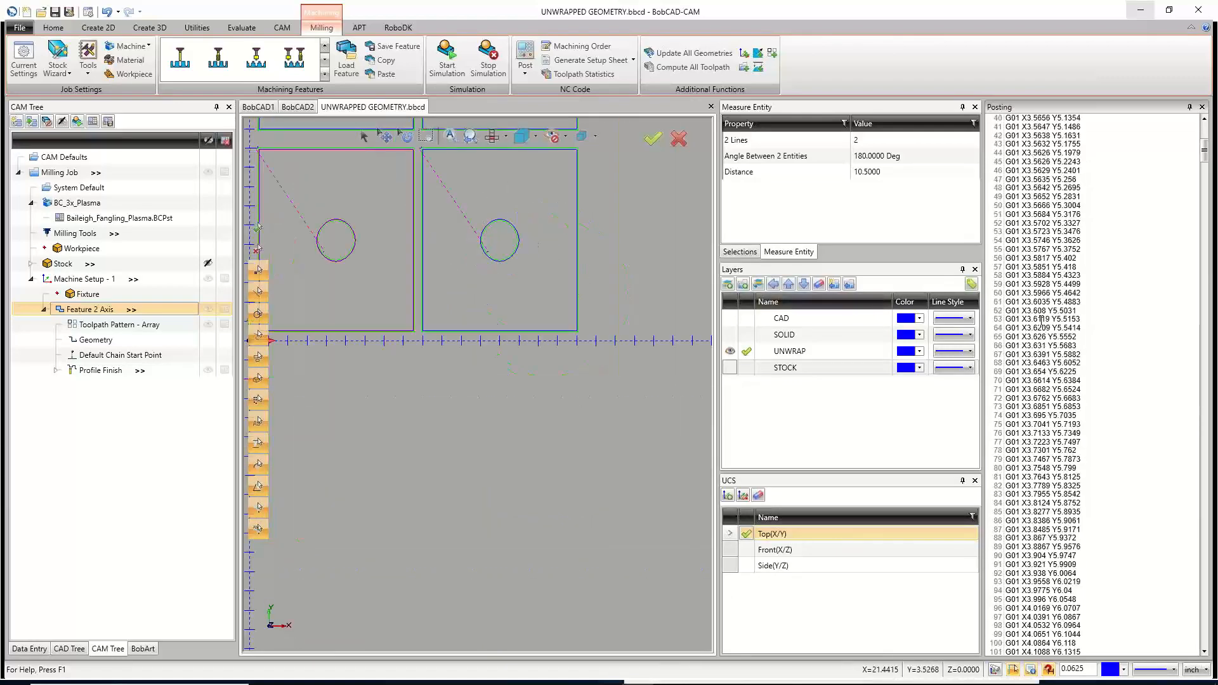
{"action": "scroll", "coordinate": [1042, 321], "scroll_direction": "down", "scroll_amount": 20}
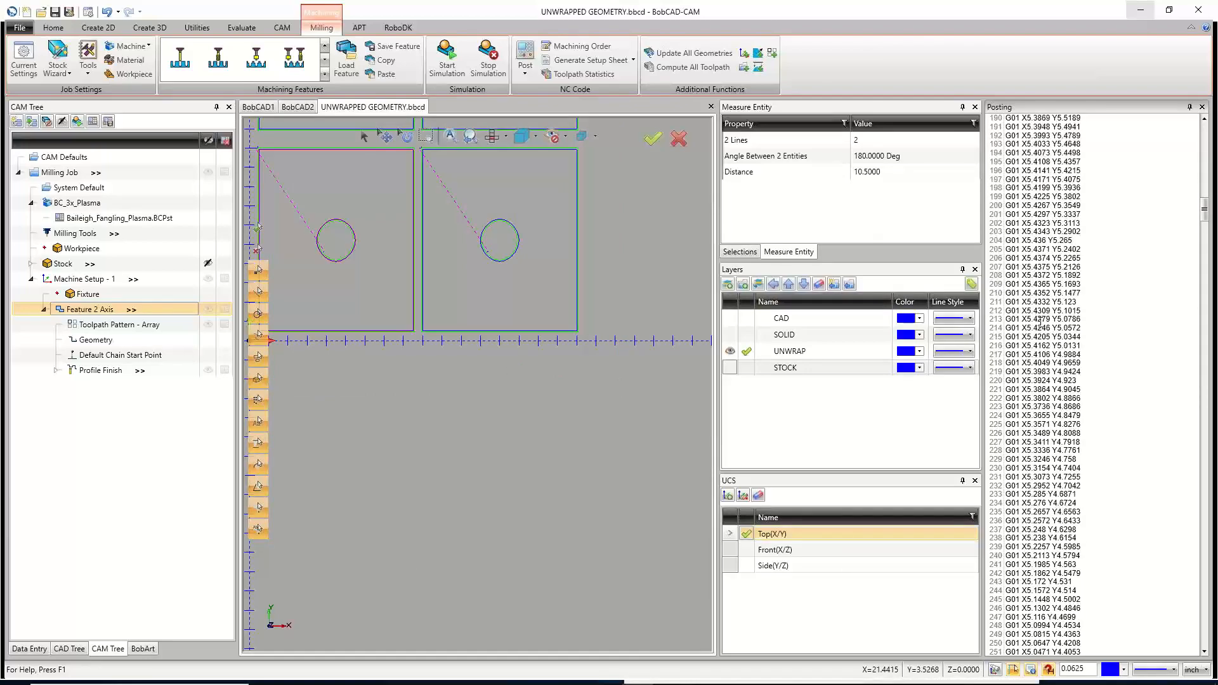
{"action": "scroll", "coordinate": [1041, 319], "scroll_direction": "down", "scroll_amount": 20}
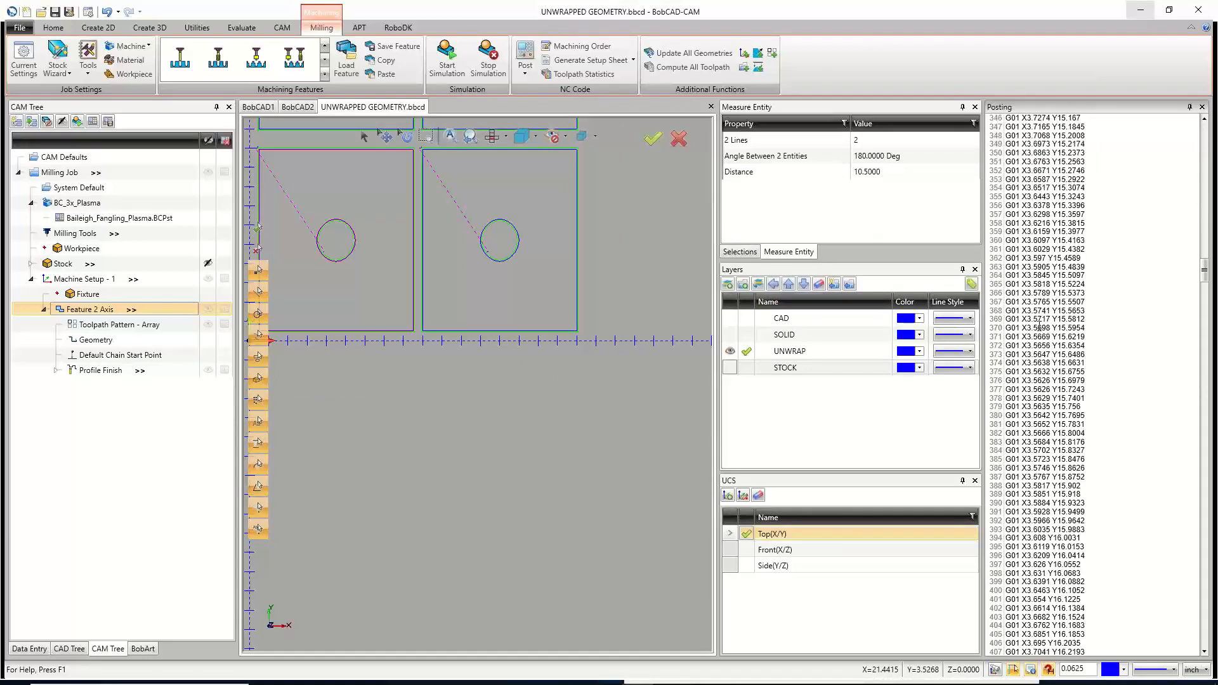
{"action": "scroll", "coordinate": [1039, 327], "scroll_direction": "down", "scroll_amount": 20}
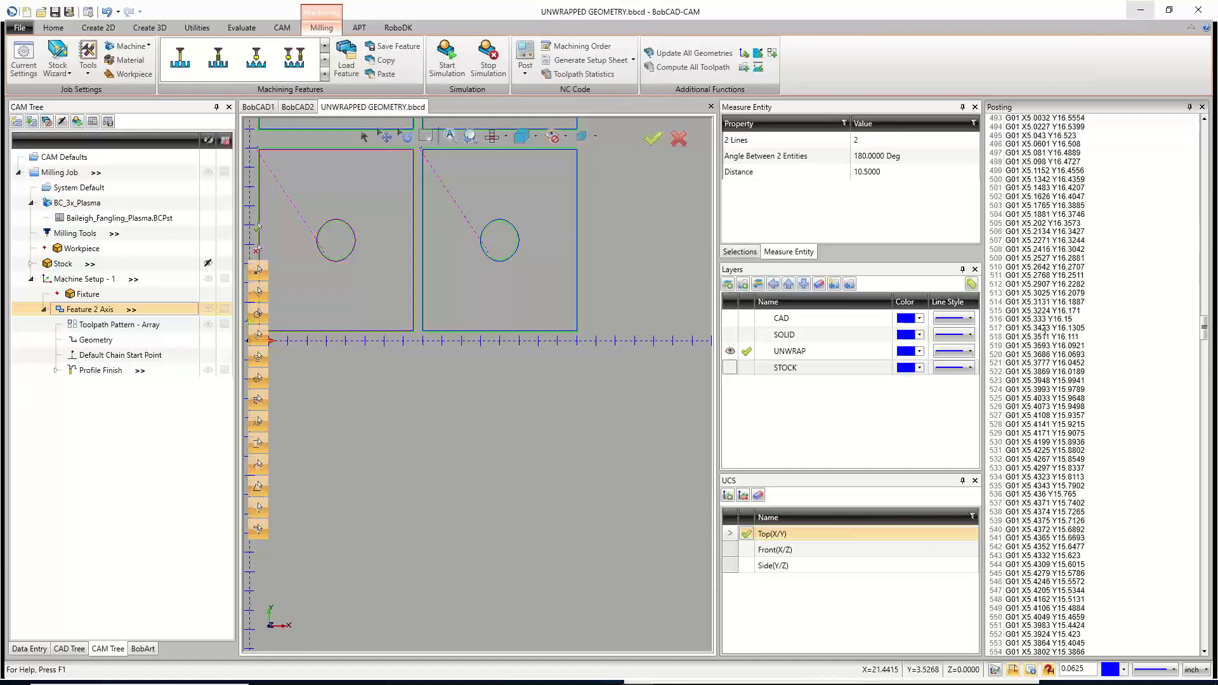
{"action": "scroll", "coordinate": [1045, 329], "scroll_direction": "down", "scroll_amount": 20}
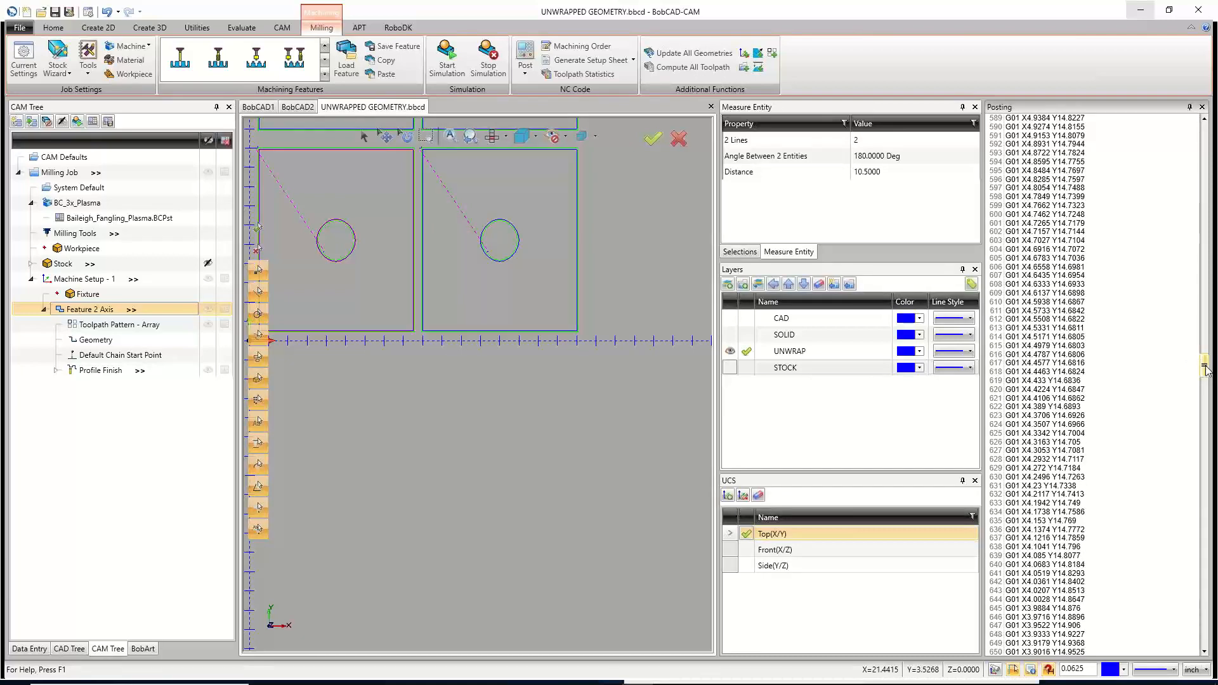
{"action": "left_click_drag", "start_coordinate": [1206, 369], "coordinate": [1204, 635]}
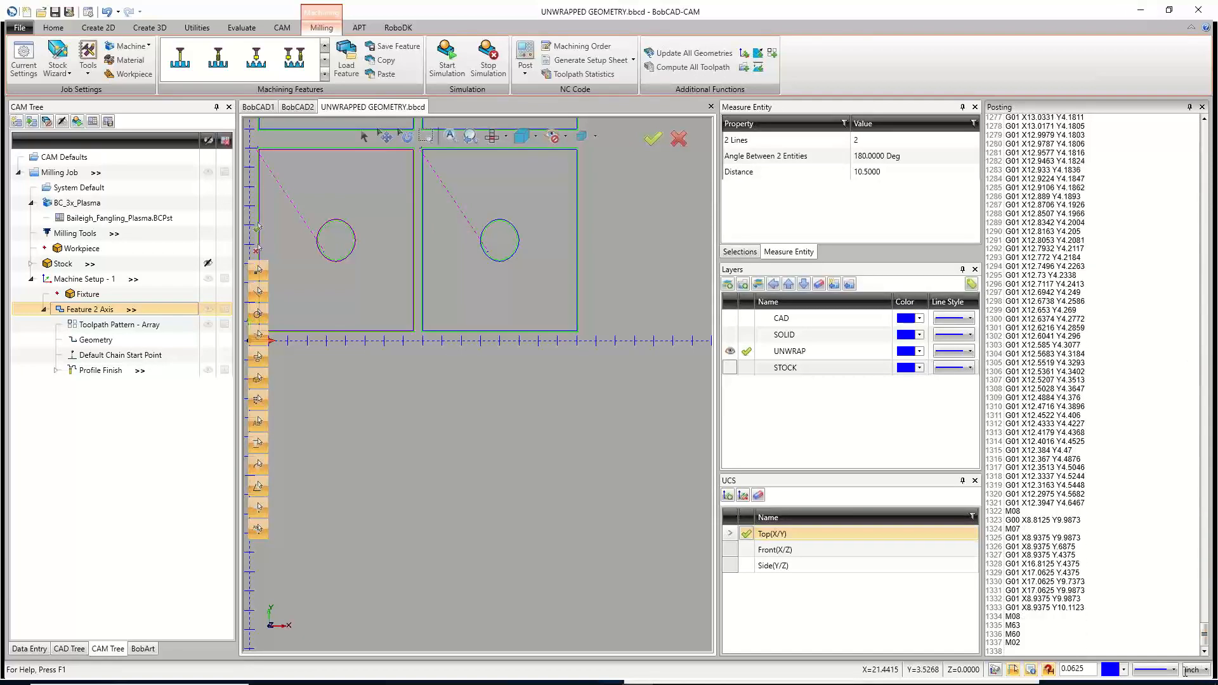
{"action": "double_click", "coordinate": [1013, 643]}
Inspect the hole and profile toolpaths of the nested plates up close and at an angle, and restore the top view.
{"action": "scroll", "coordinate": [588, 393], "scroll_direction": "down", "scroll_amount": 2}
{"action": "scroll", "coordinate": [509, 327], "scroll_direction": "up", "scroll_amount": 6}
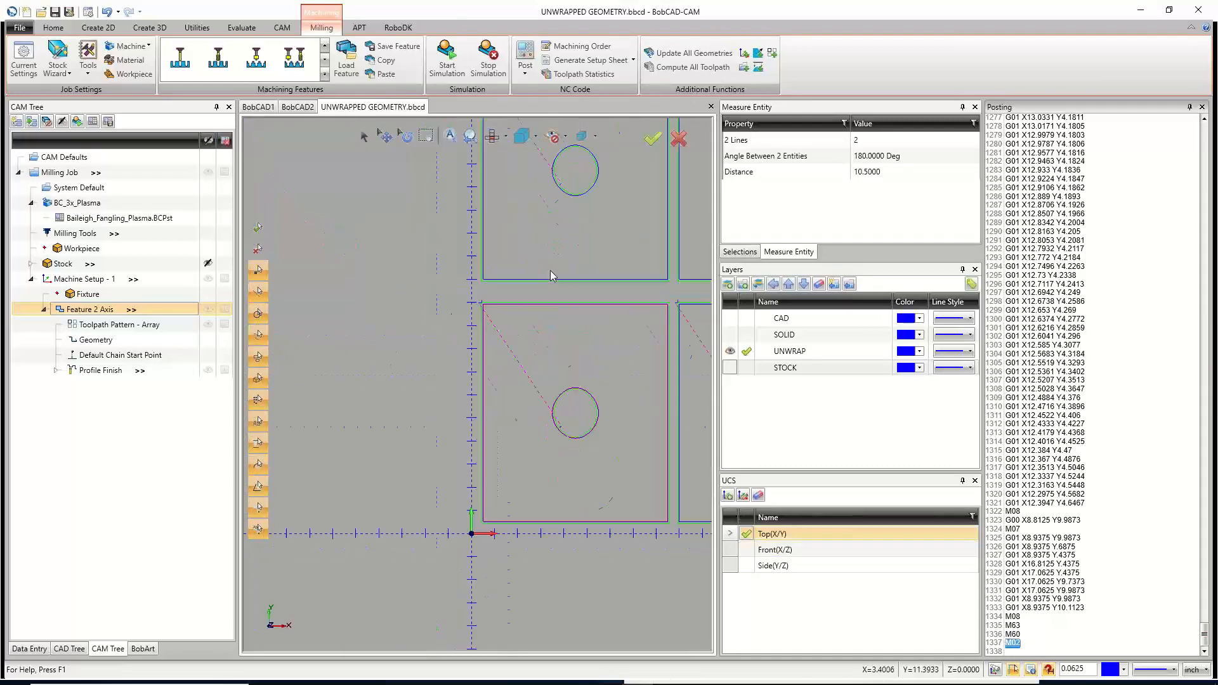
{"action": "scroll", "coordinate": [558, 216], "scroll_direction": "up", "scroll_amount": 3}
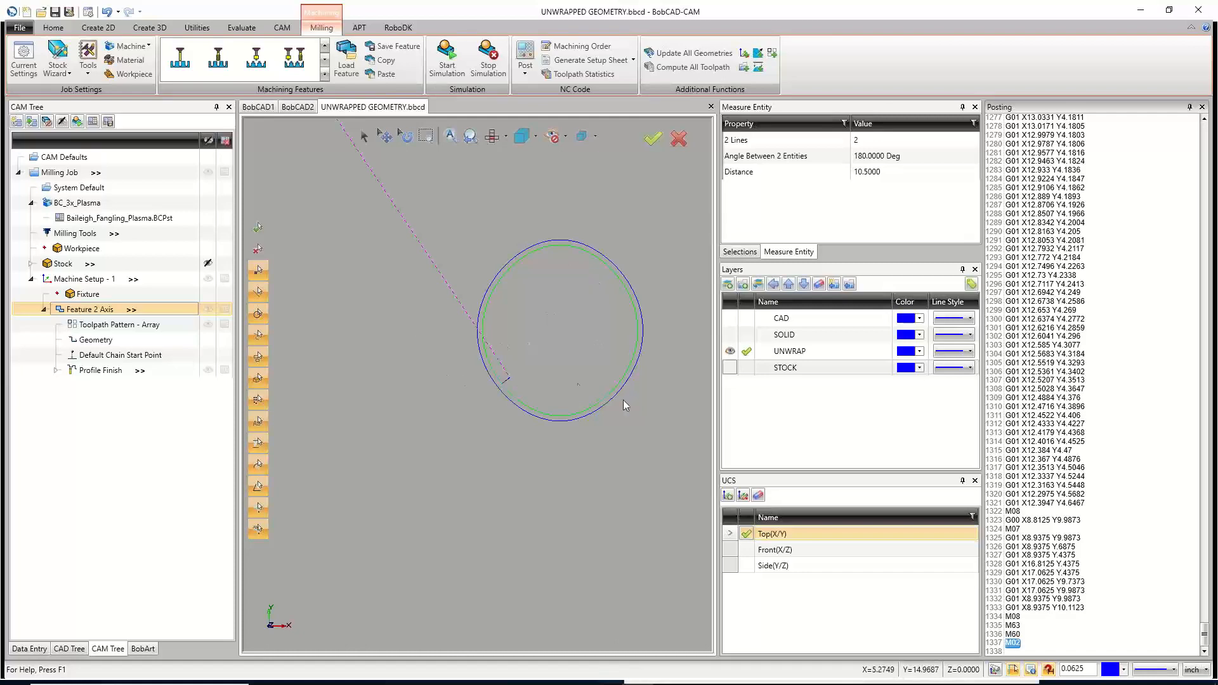
{"action": "middle_click_drag", "start_coordinate": [643, 444], "coordinate": [669, 413]}
{"action": "scroll", "coordinate": [634, 406], "scroll_direction": "down", "scroll_amount": 6}
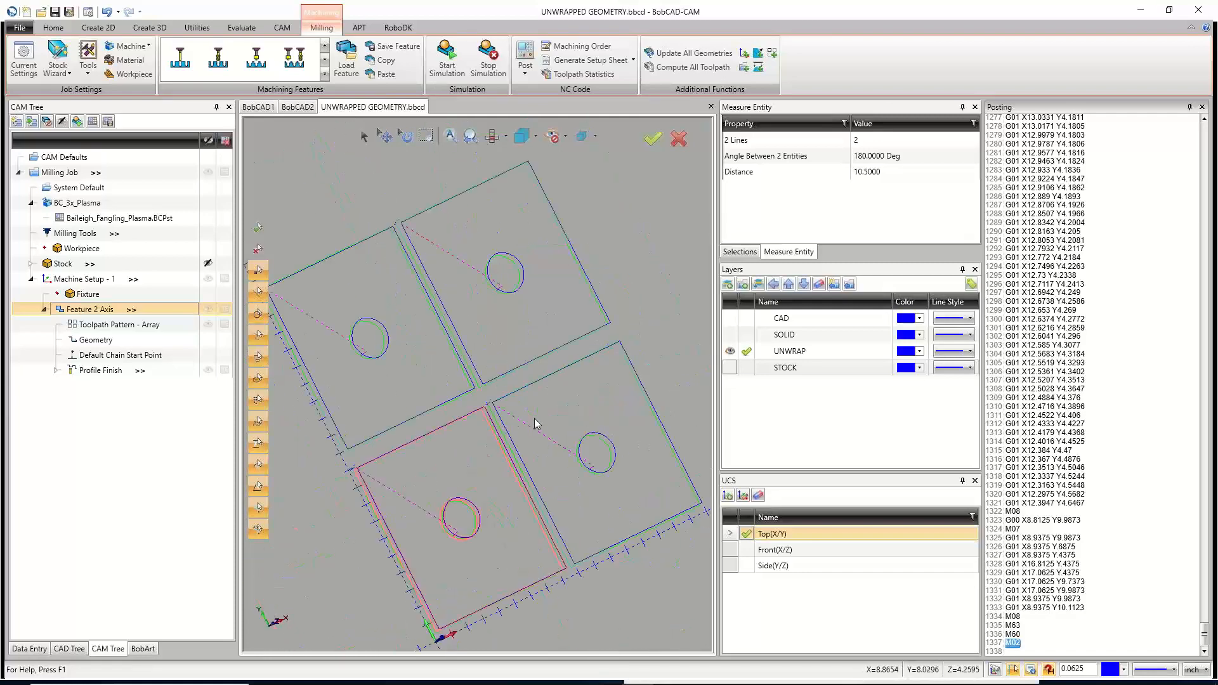
{"action": "key", "text": "t"}
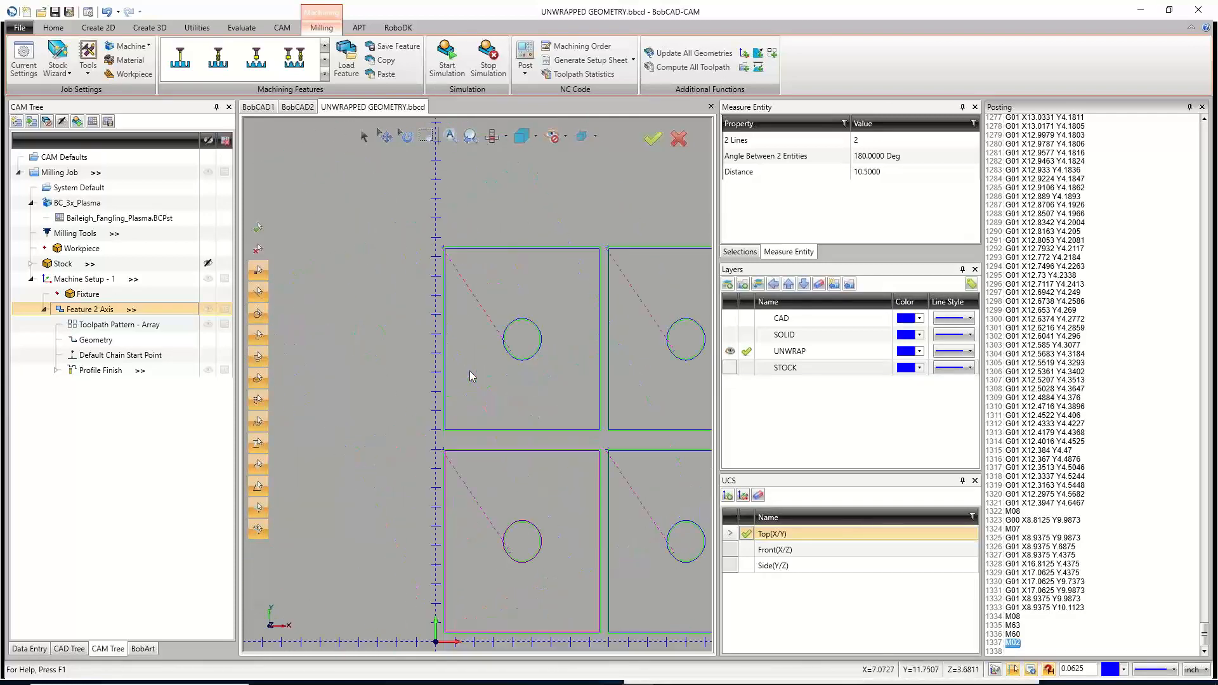
{"action": "scroll", "coordinate": [505, 307], "scroll_direction": "down", "scroll_amount": 5}
Start saving the posted code as an NC file and browse to Desktop > Repeat Training Documents > LPW Files.
{"action": "scroll", "coordinate": [512, 291], "scroll_direction": "up", "scroll_amount": 2}
{"action": "scroll", "coordinate": [1008, 301], "scroll_direction": "up", "scroll_amount": 3}
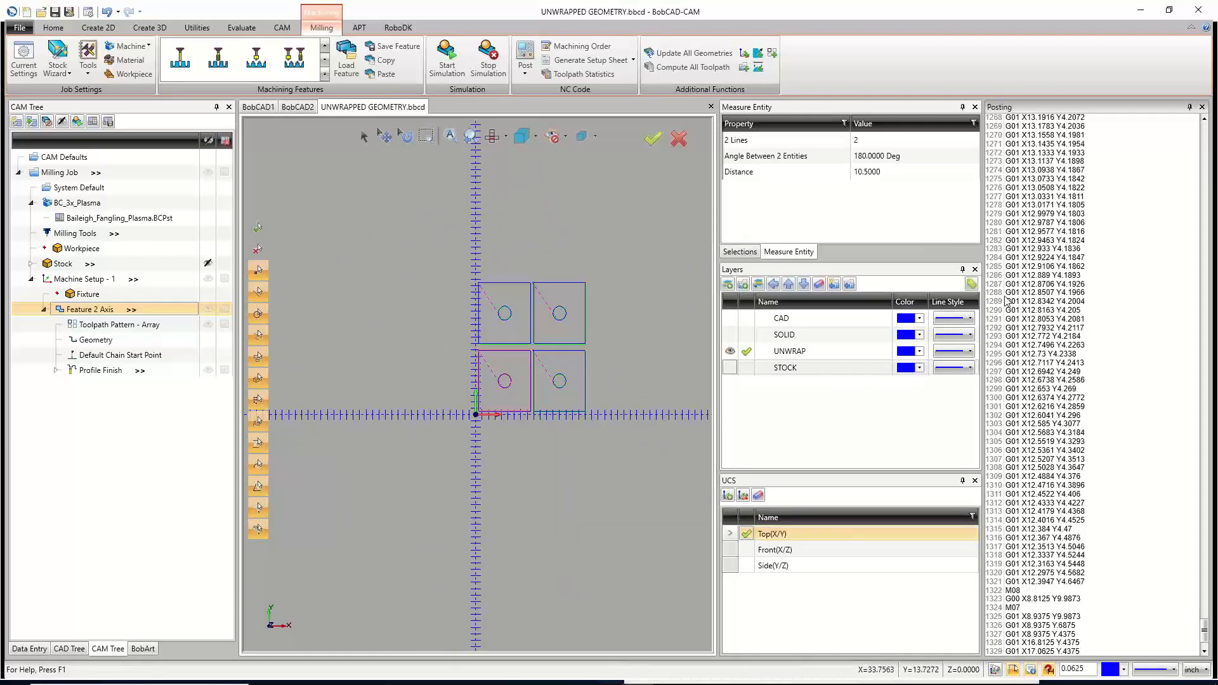
{"action": "scroll", "coordinate": [1008, 301], "scroll_direction": "up", "scroll_amount": 20}
{"action": "right_click", "coordinate": [1025, 205]}
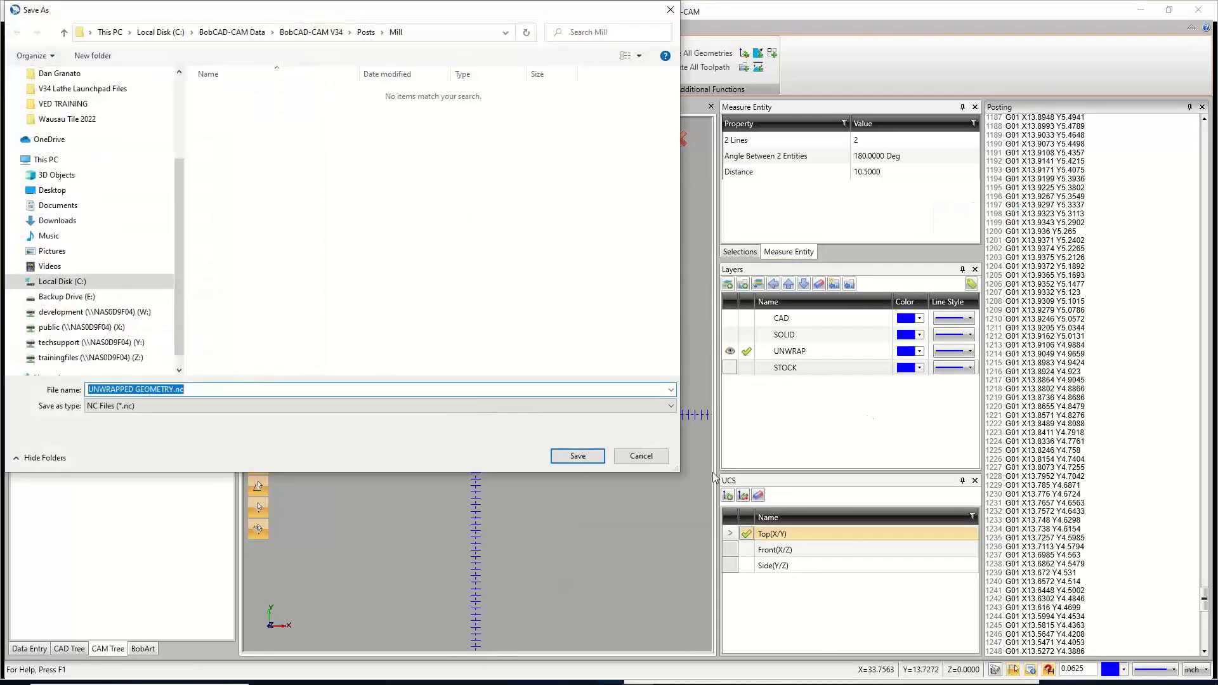
{"action": "left_click_drag", "start_coordinate": [432, 4], "coordinate": [450, 19]}
{"action": "scroll", "coordinate": [72, 107], "scroll_direction": "up", "scroll_amount": 2}
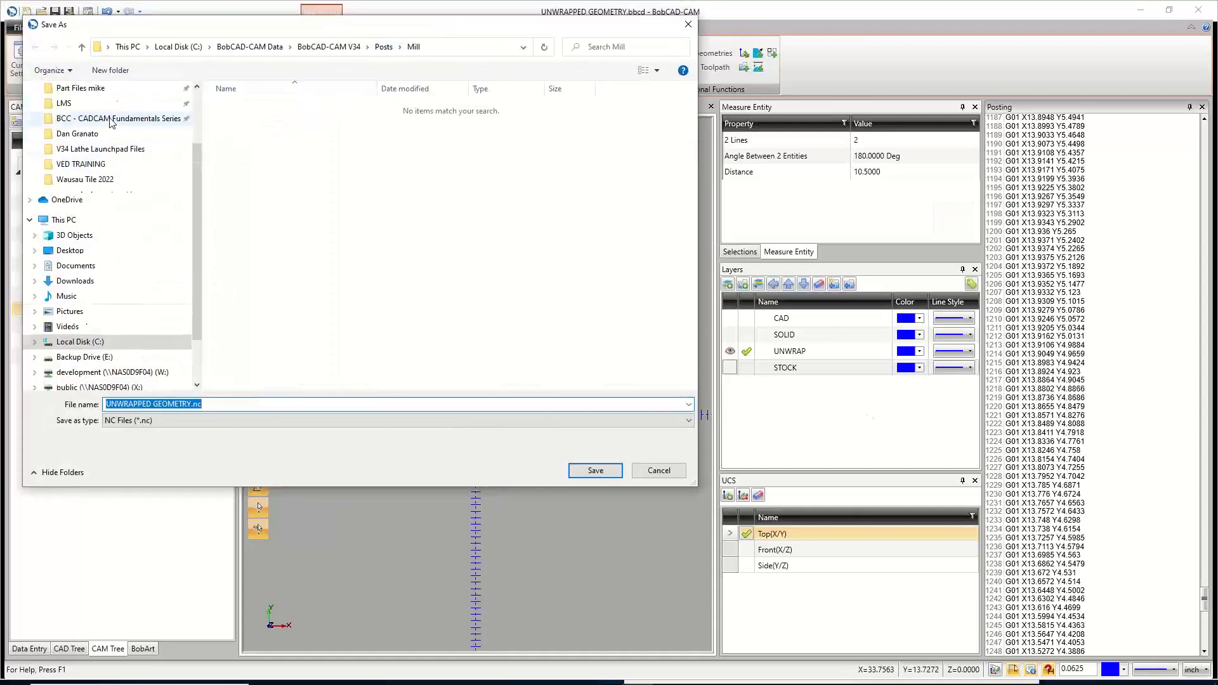
{"action": "scroll", "coordinate": [72, 108], "scroll_direction": "up", "scroll_amount": 1}
{"action": "left_click", "coordinate": [70, 114]}
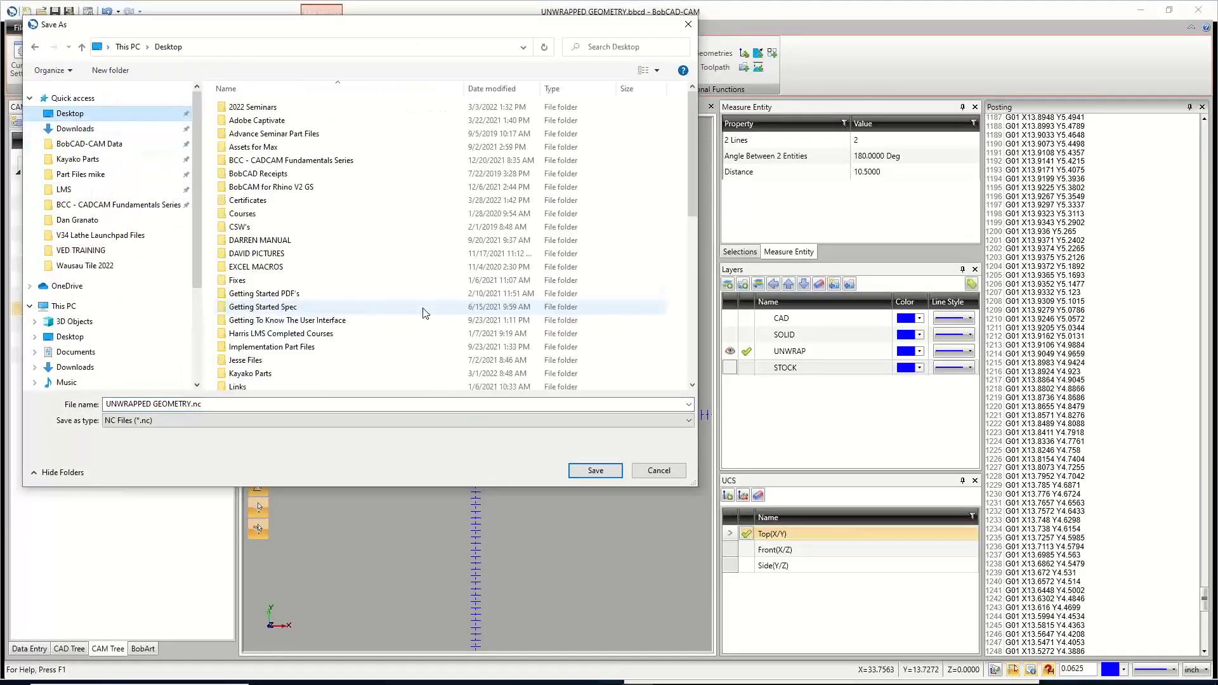
{"action": "scroll", "coordinate": [294, 289], "scroll_direction": "down", "scroll_amount": 7}
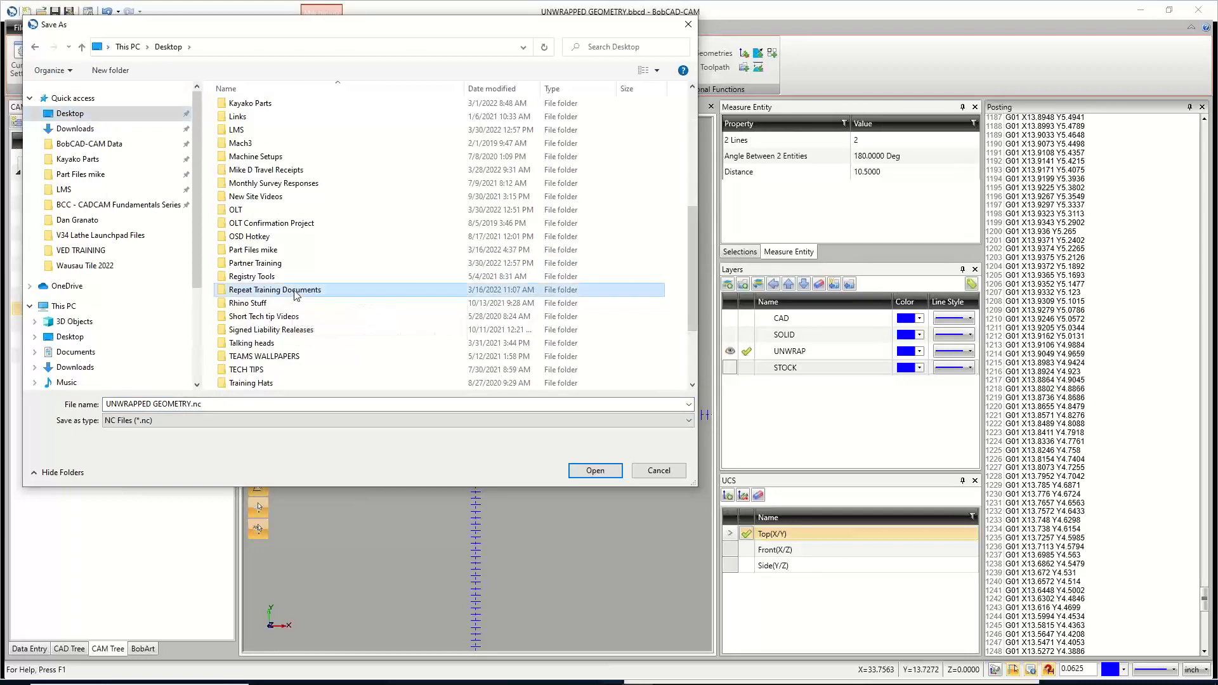
{"action": "double_click", "coordinate": [293, 289]}
{"action": "double_click", "coordinate": [259, 215]}
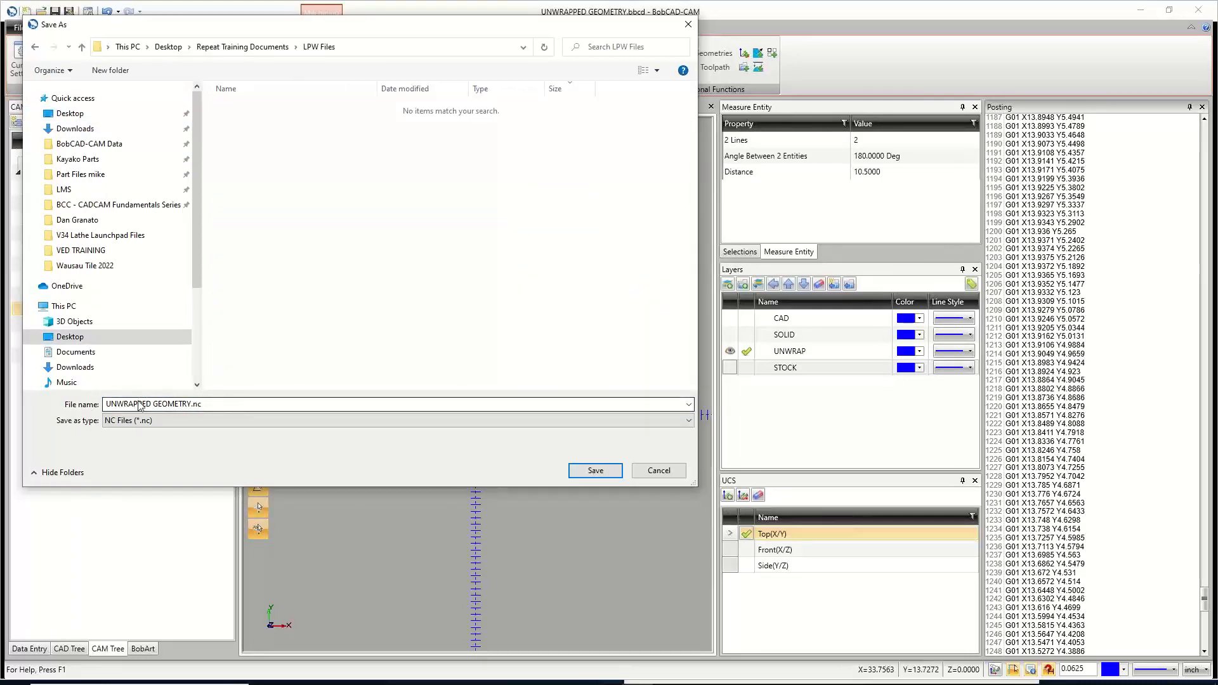
Check the proposed file name UNWRAPPED GEOMETRY.nc and its extension, and cancel the save.
{"action": "left_click", "coordinate": [217, 406]}
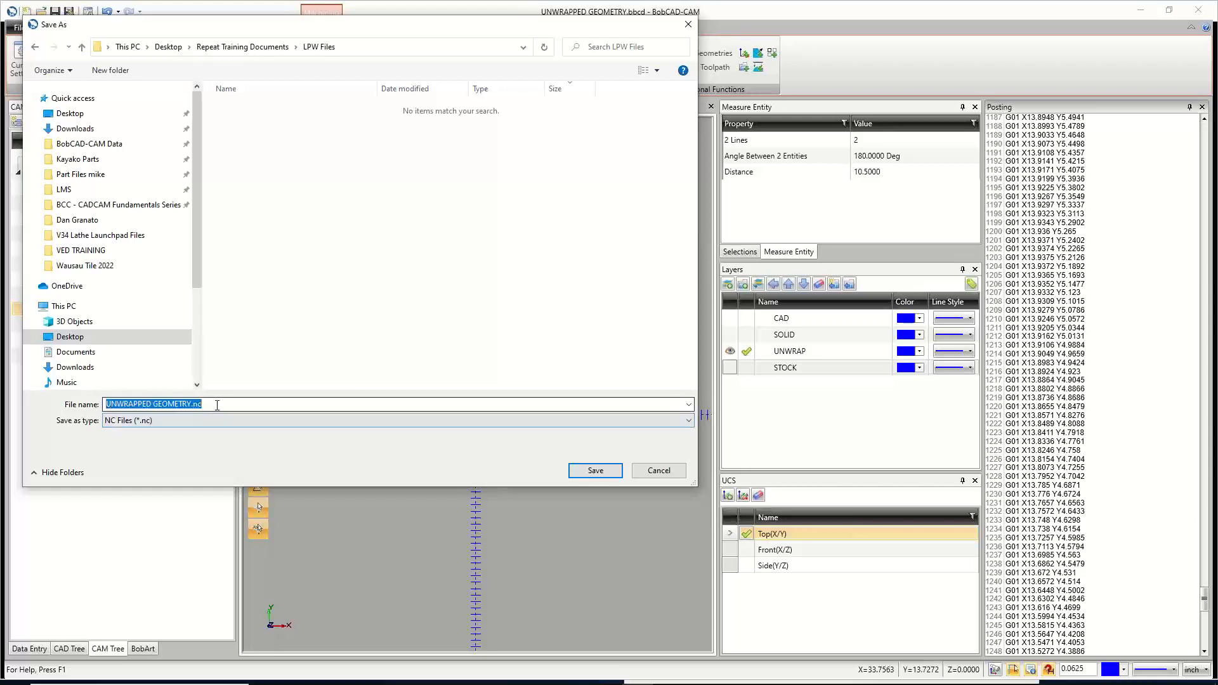
{"action": "left_click", "coordinate": [222, 407]}
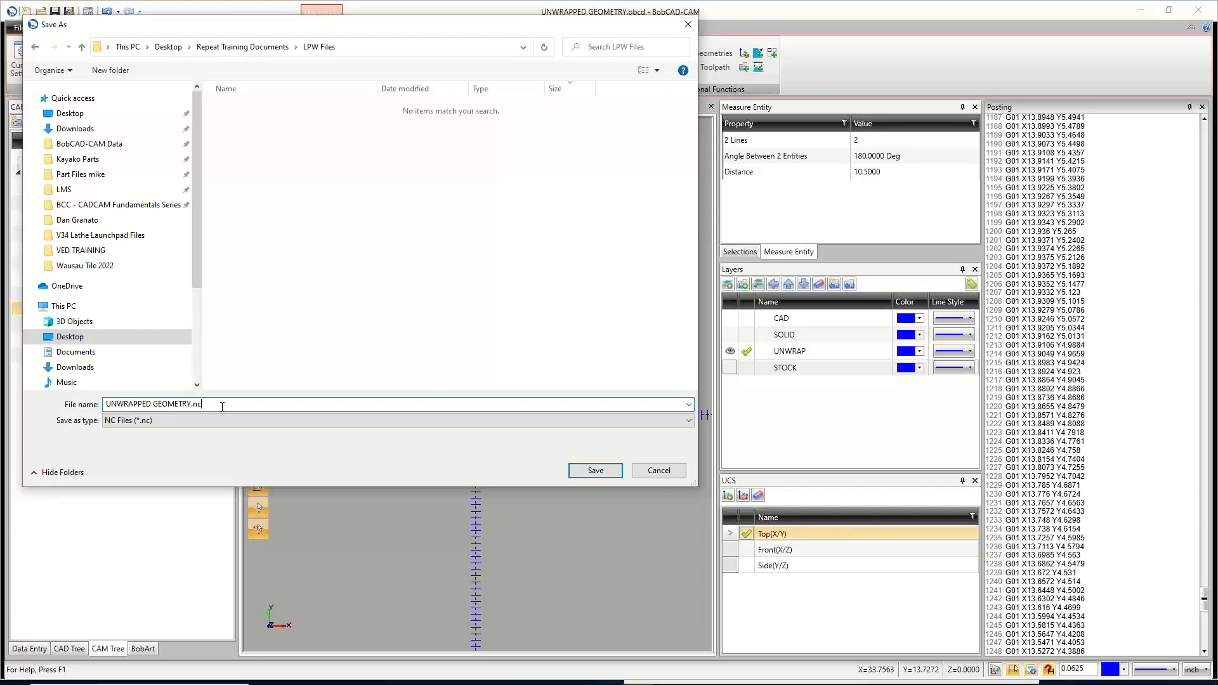
{"action": "left_click", "coordinate": [641, 476]}
Open the Current Settings of CAM Defaults and set the machine make to BC_3x_Plasma.
{"action": "left_click", "coordinate": [66, 160]}
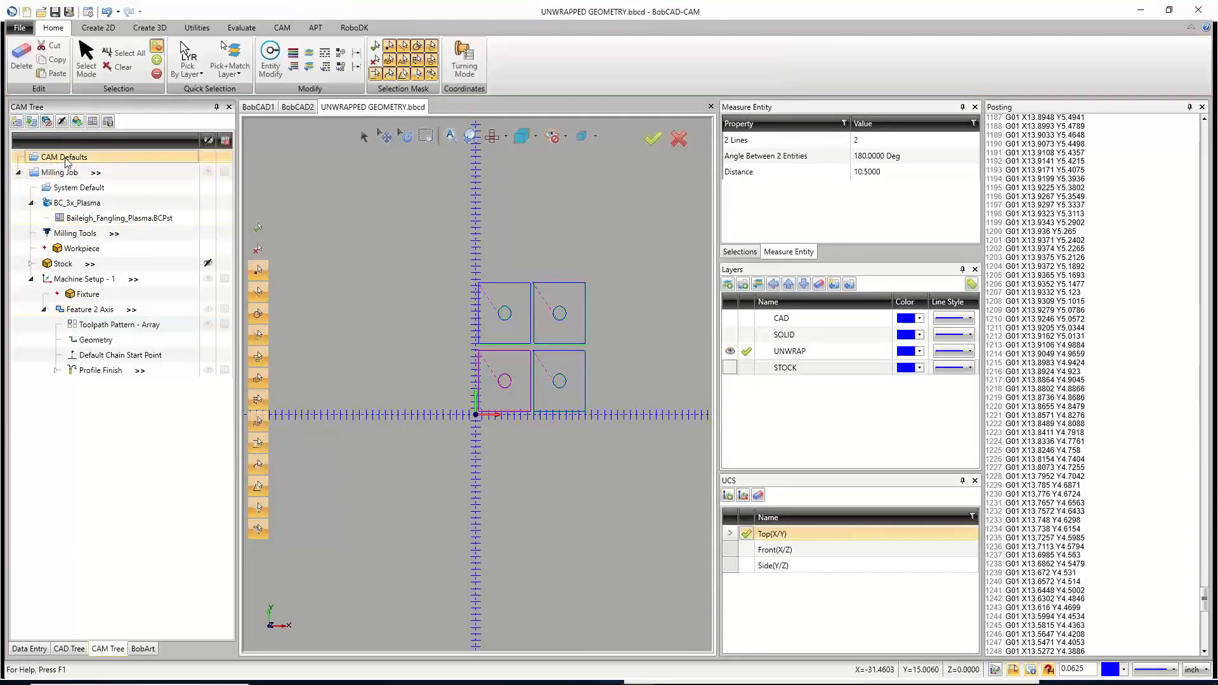
{"action": "right_click", "coordinate": [66, 162]}
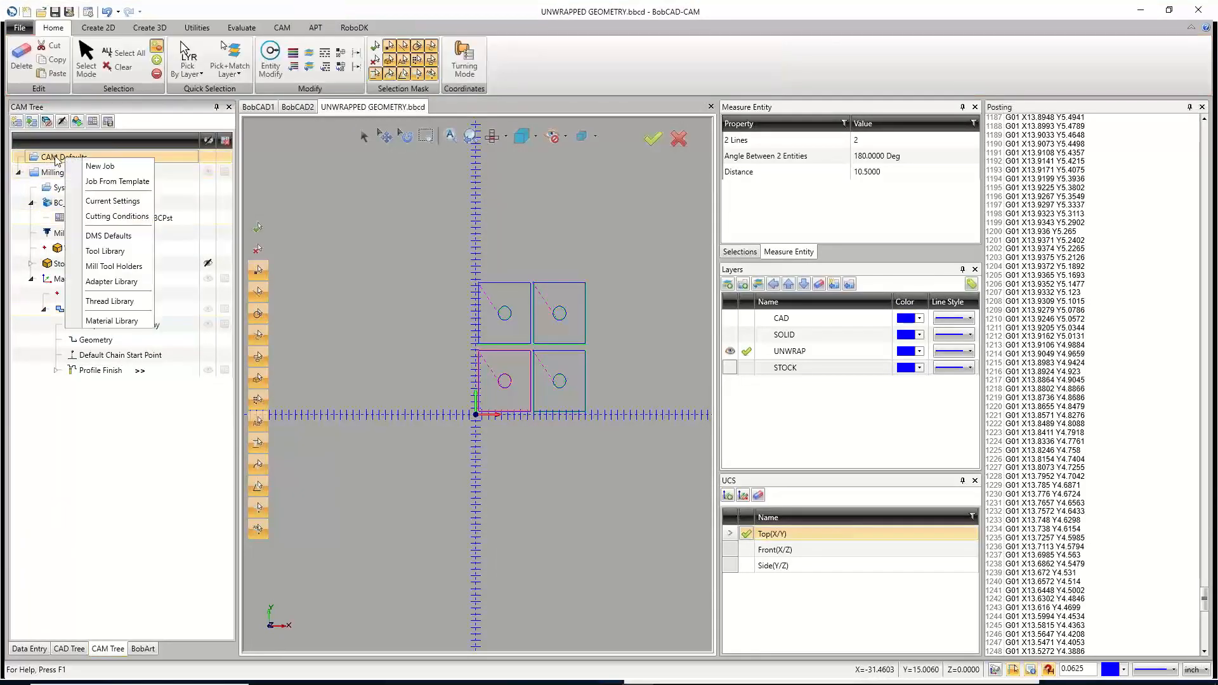
{"action": "left_click", "coordinate": [113, 201]}
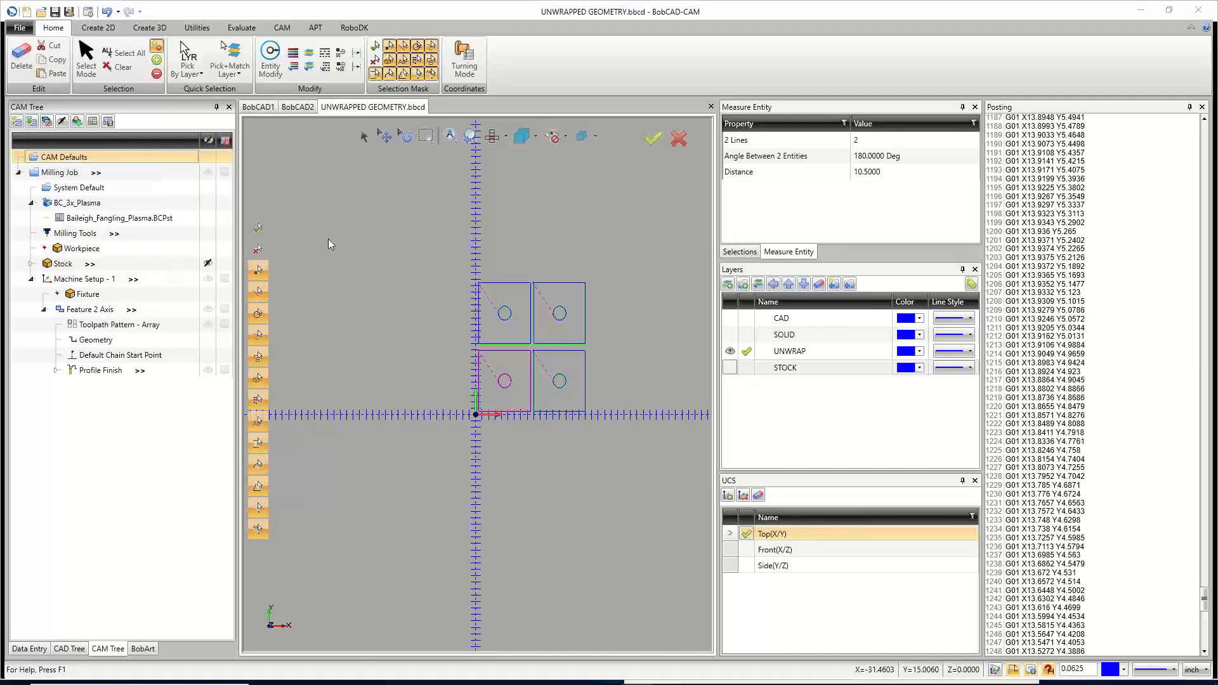
{"action": "left_click", "coordinate": [579, 199]}
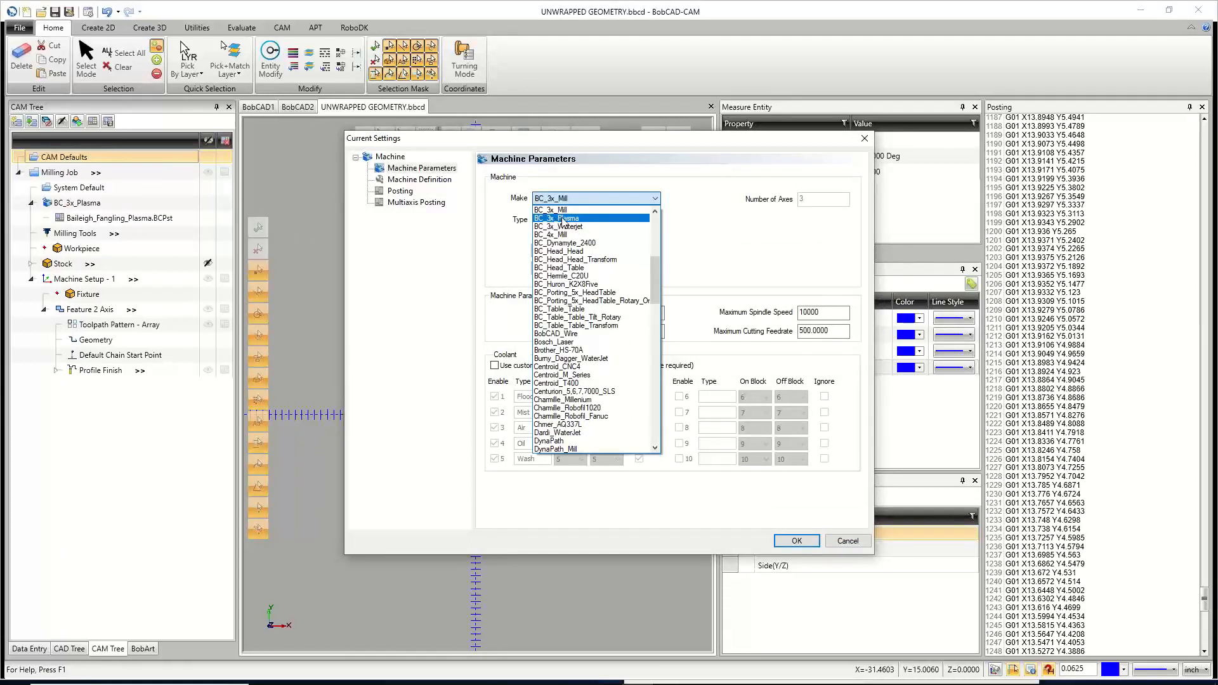
{"action": "left_click", "coordinate": [563, 219]}
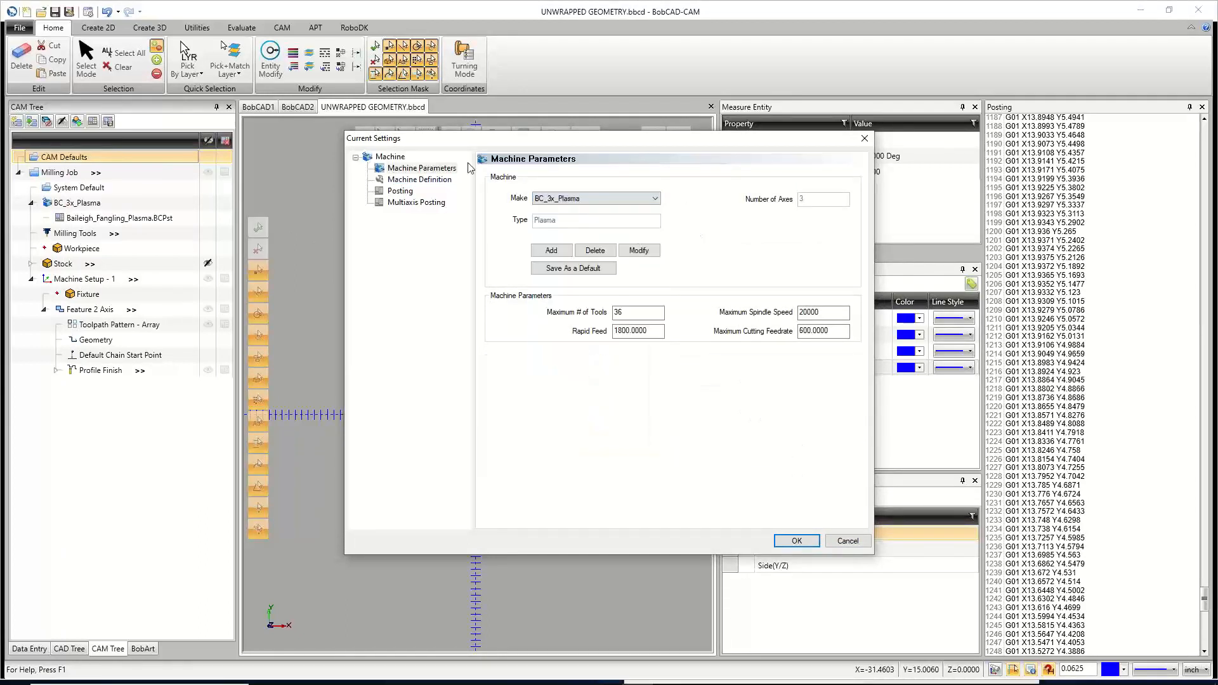
Review the NC File Extension in the machine's Posting settings and accept the current settings.
{"action": "left_click", "coordinate": [401, 191]}
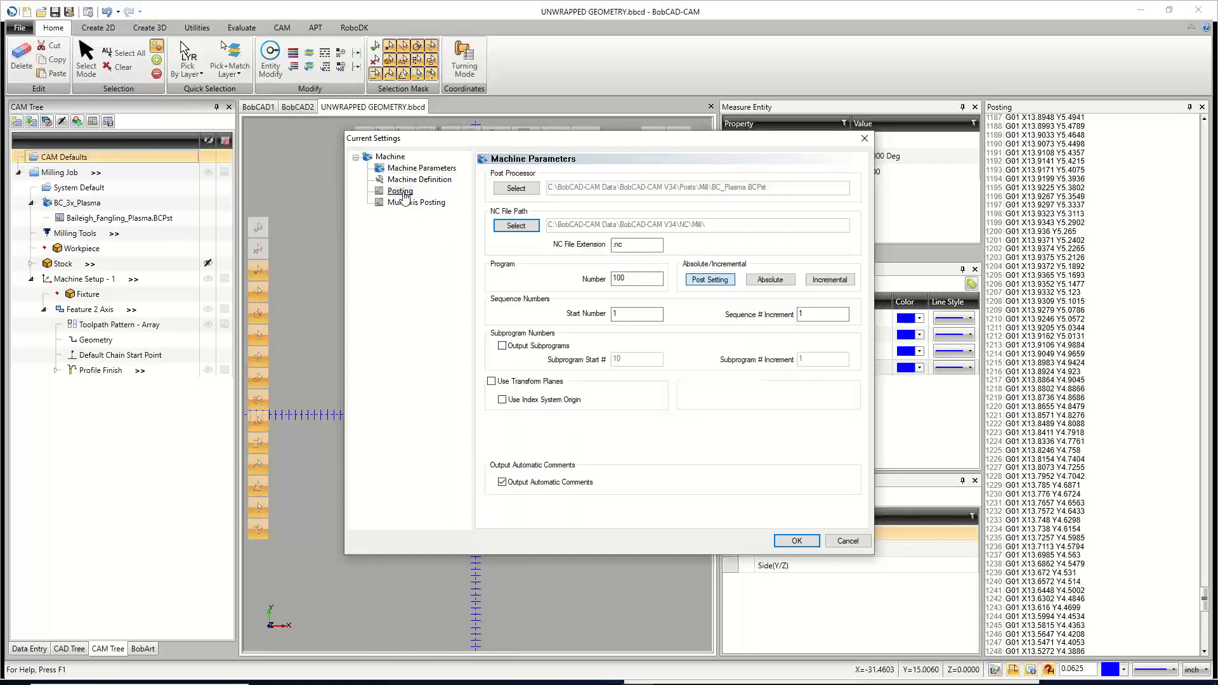
{"action": "left_click", "coordinate": [616, 246]}
{"action": "double_click", "coordinate": [617, 246]}
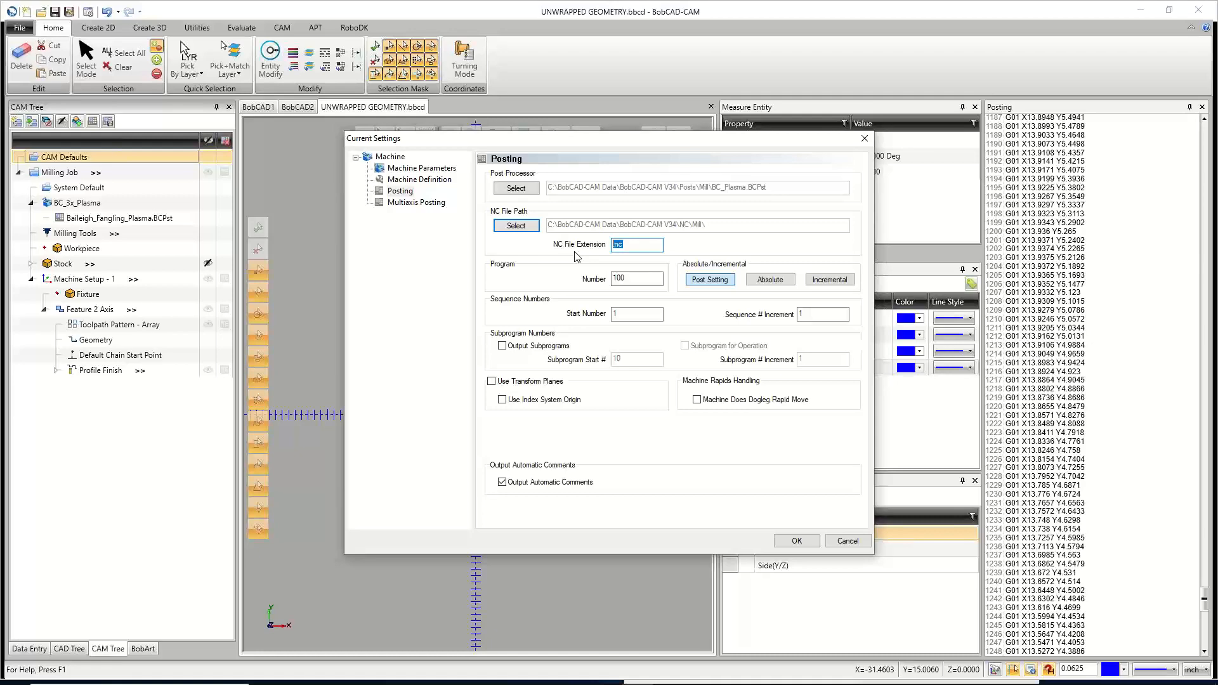
{"action": "left_click", "coordinate": [793, 542]}
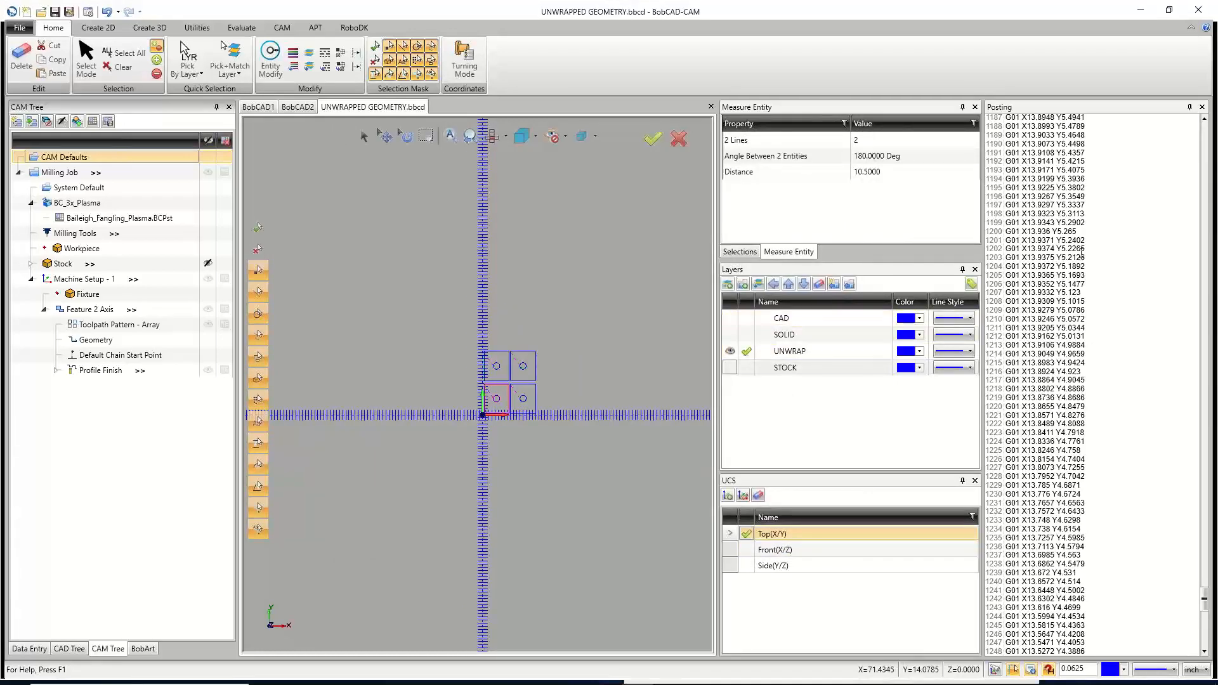
Auto-hide the Posting pane, zoom in on the nested plates, and consult the CAM Quick Guide in the web browser.
{"action": "left_click", "coordinate": [1190, 108]}
{"action": "scroll", "coordinate": [641, 394], "scroll_direction": "up", "scroll_amount": 4}
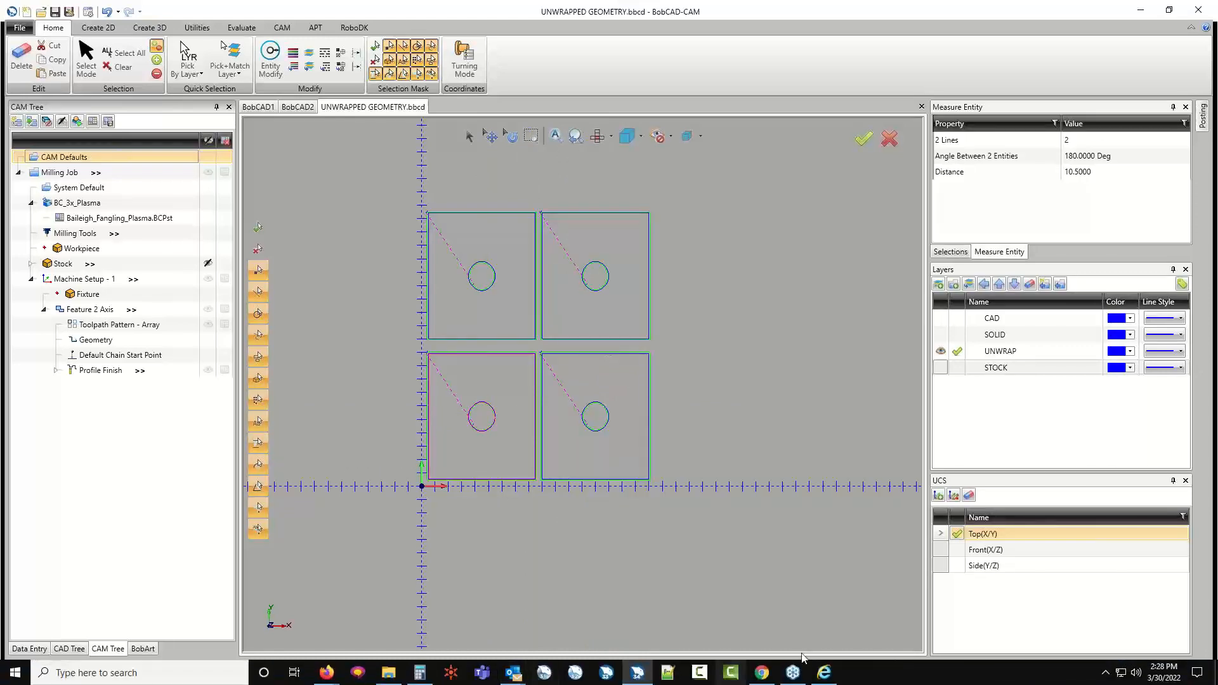
{"action": "left_click", "coordinate": [825, 672]}
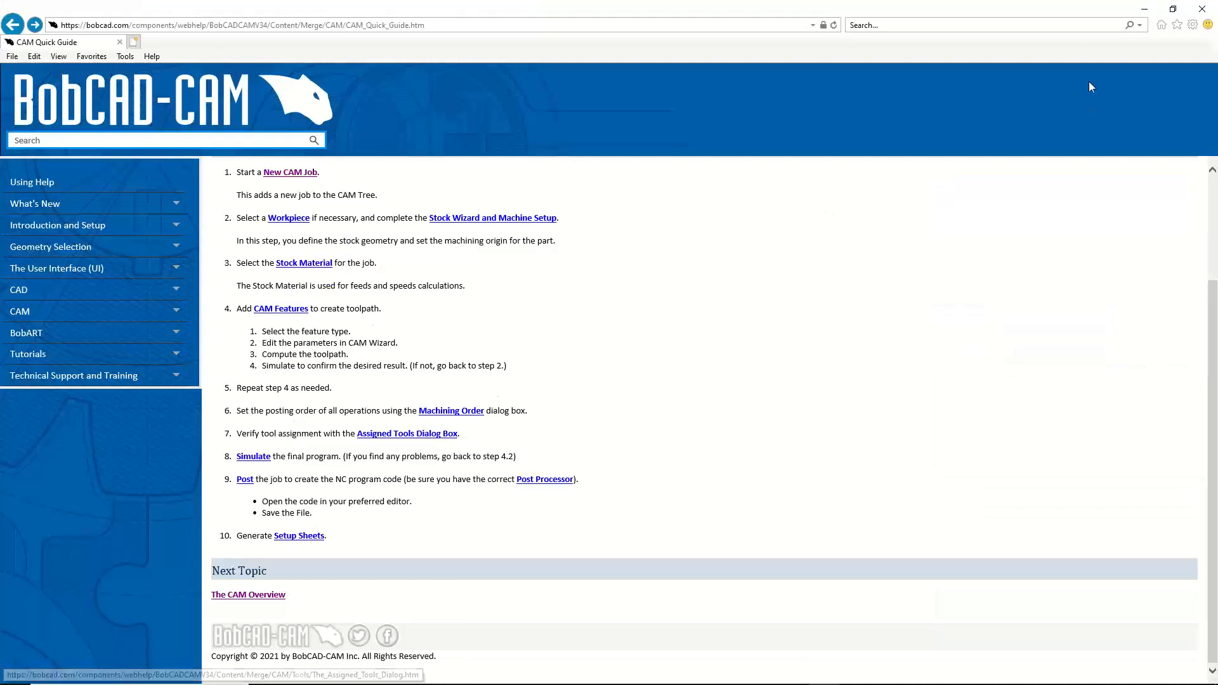
{"action": "left_click", "coordinate": [1146, 9]}
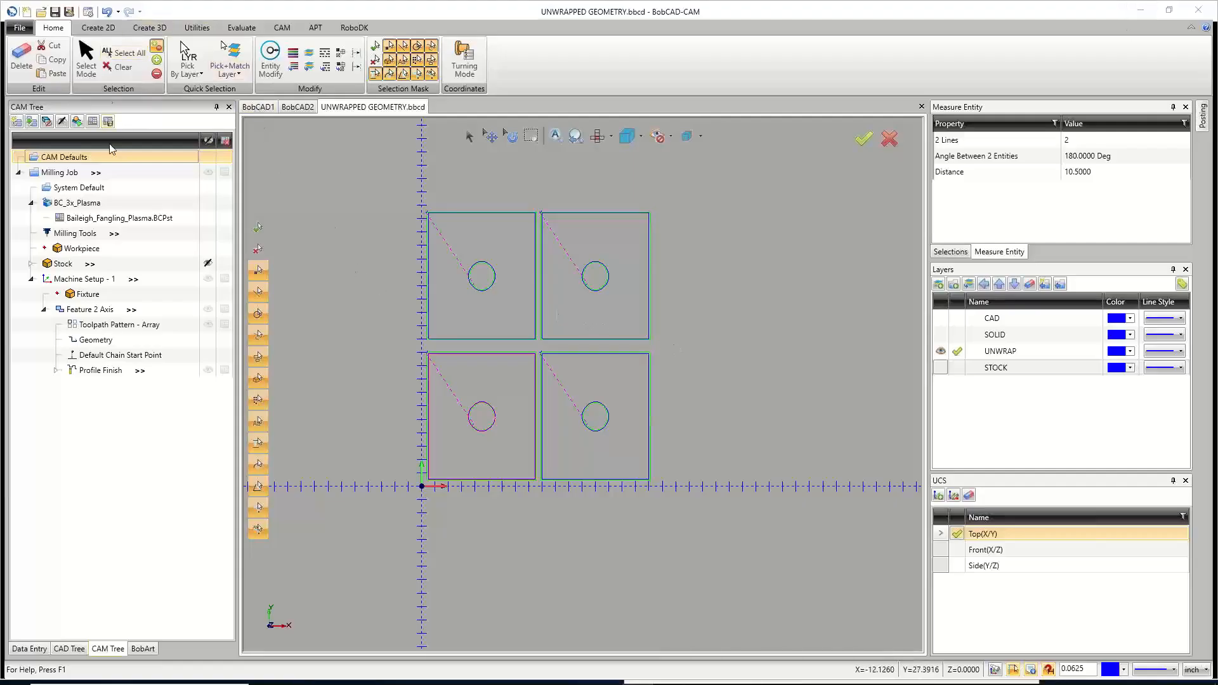
Show the stock around the nested plates and generate a setup sheet with the Full Setup Sheet template.
{"action": "left_click", "coordinate": [70, 187]}
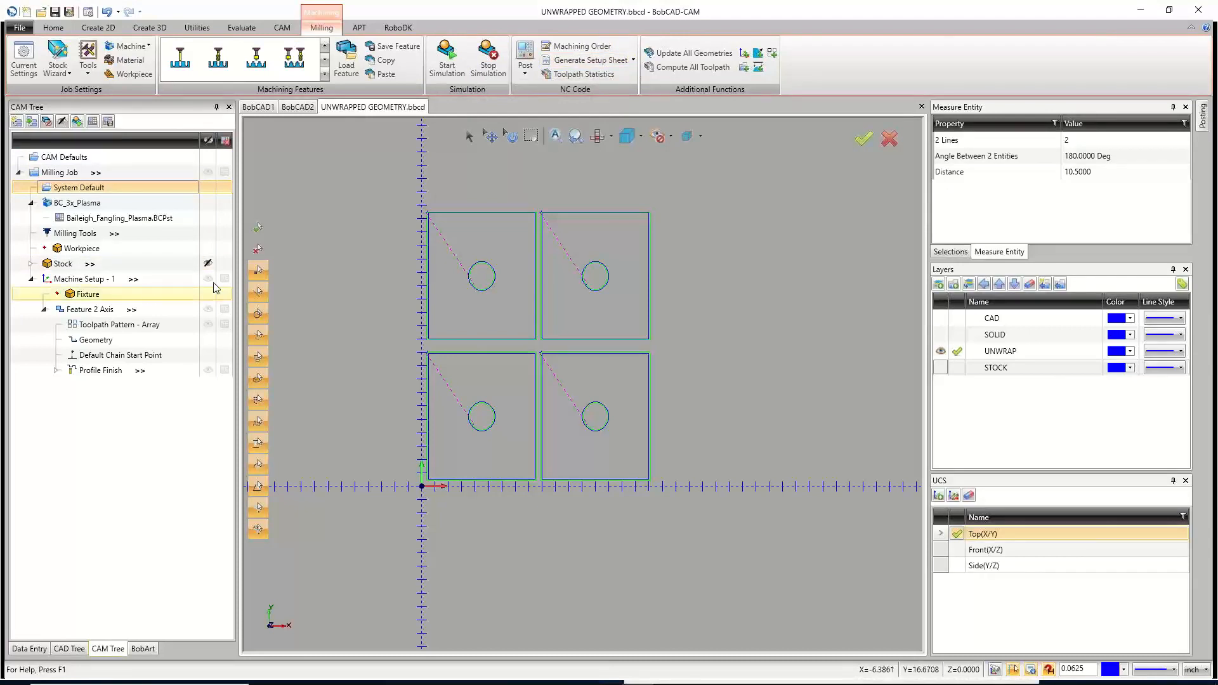
{"action": "left_click", "coordinate": [208, 264]}
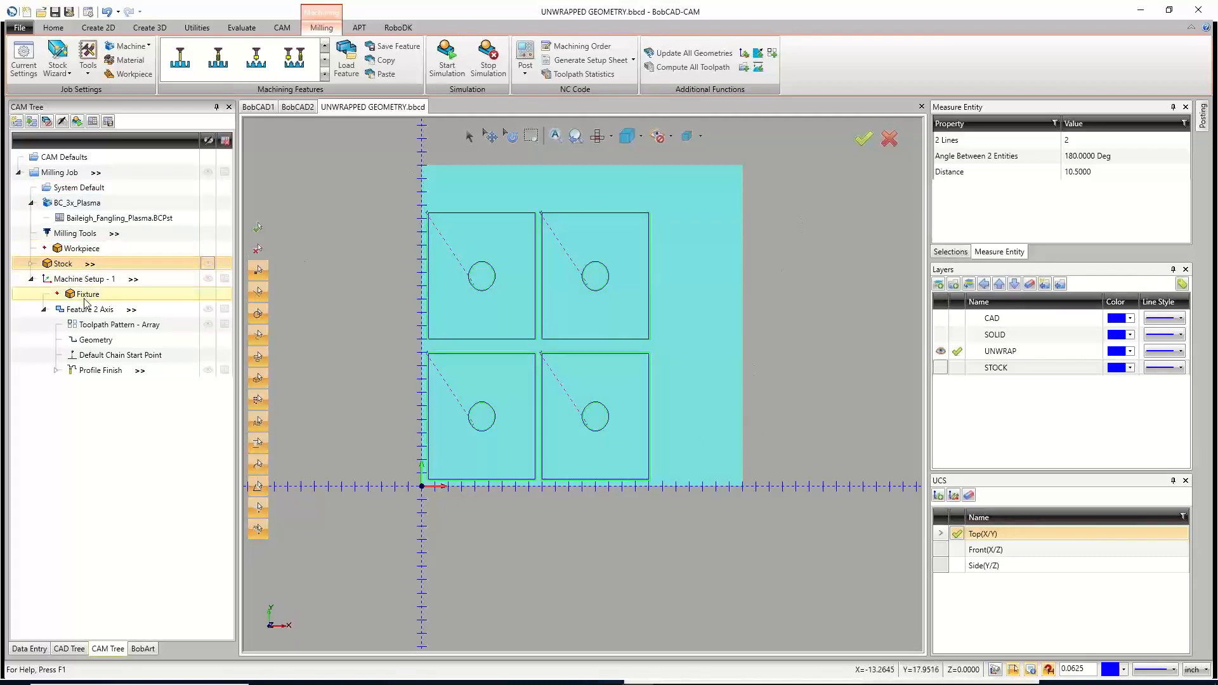
{"action": "left_click", "coordinate": [81, 280]}
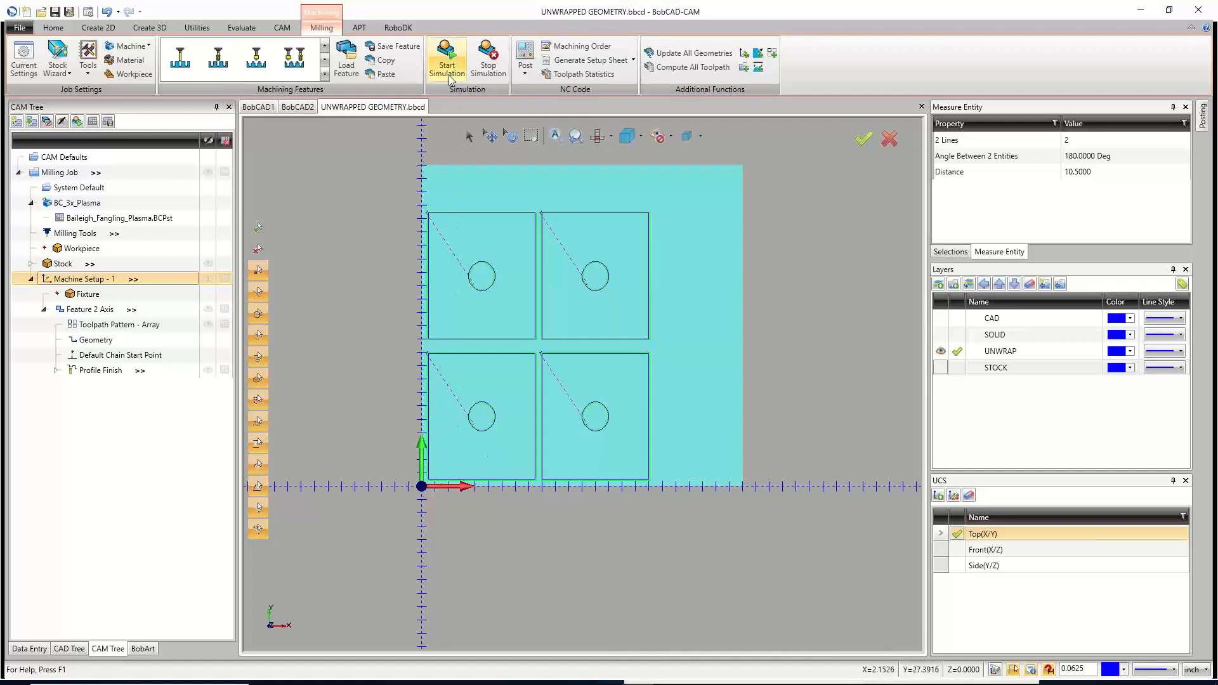
{"action": "left_click", "coordinate": [573, 61]}
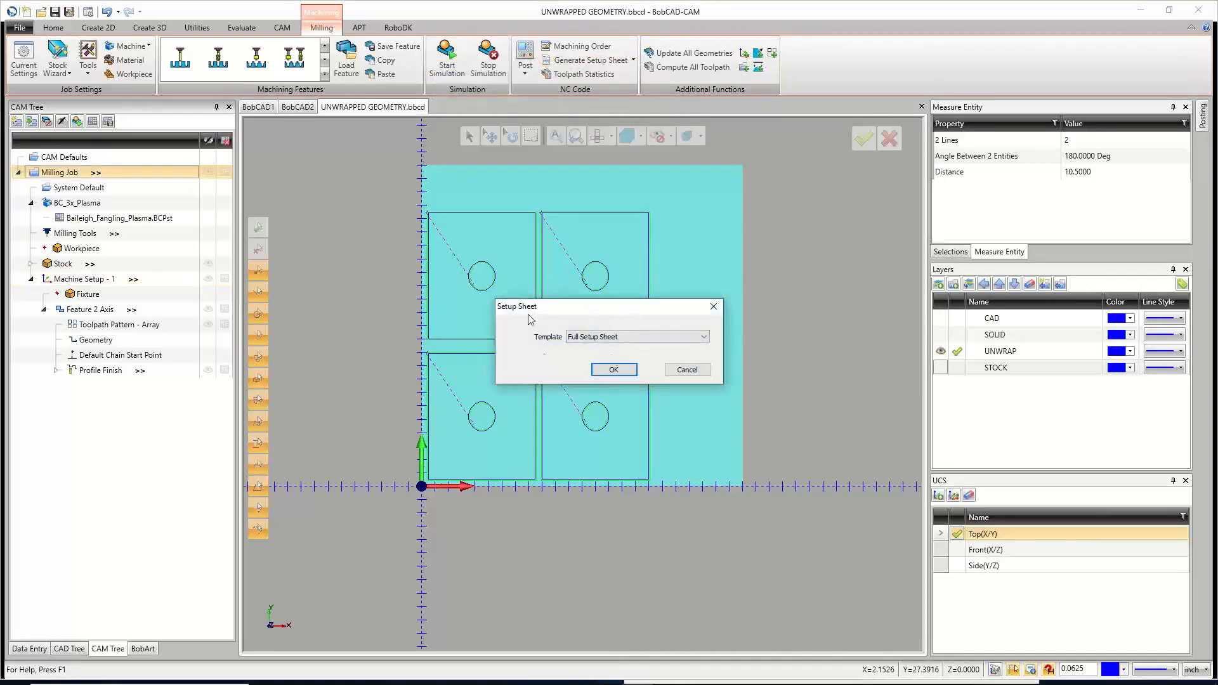
{"action": "left_click", "coordinate": [621, 372]}
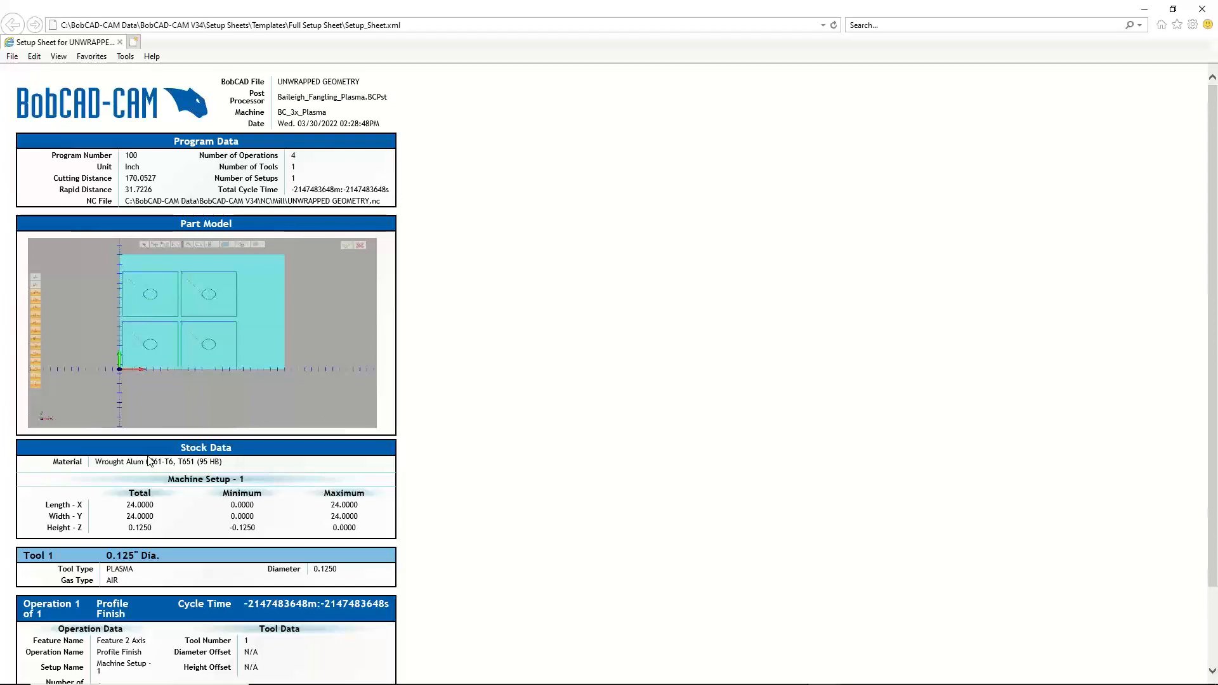
Examine the setup sheet's Profile Finish operation data, especially the cycle time and feed distance.
{"action": "scroll", "coordinate": [150, 461], "scroll_direction": "down", "scroll_amount": 3}
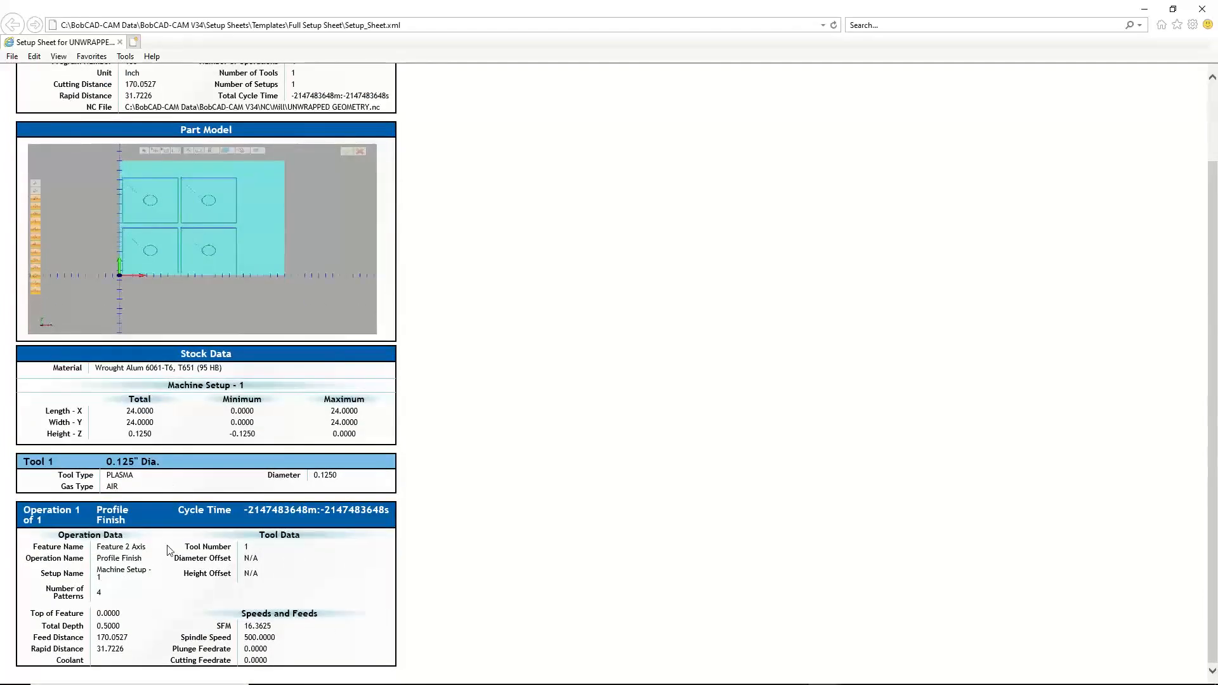
{"action": "left_click_drag", "start_coordinate": [389, 511], "coordinate": [244, 511]}
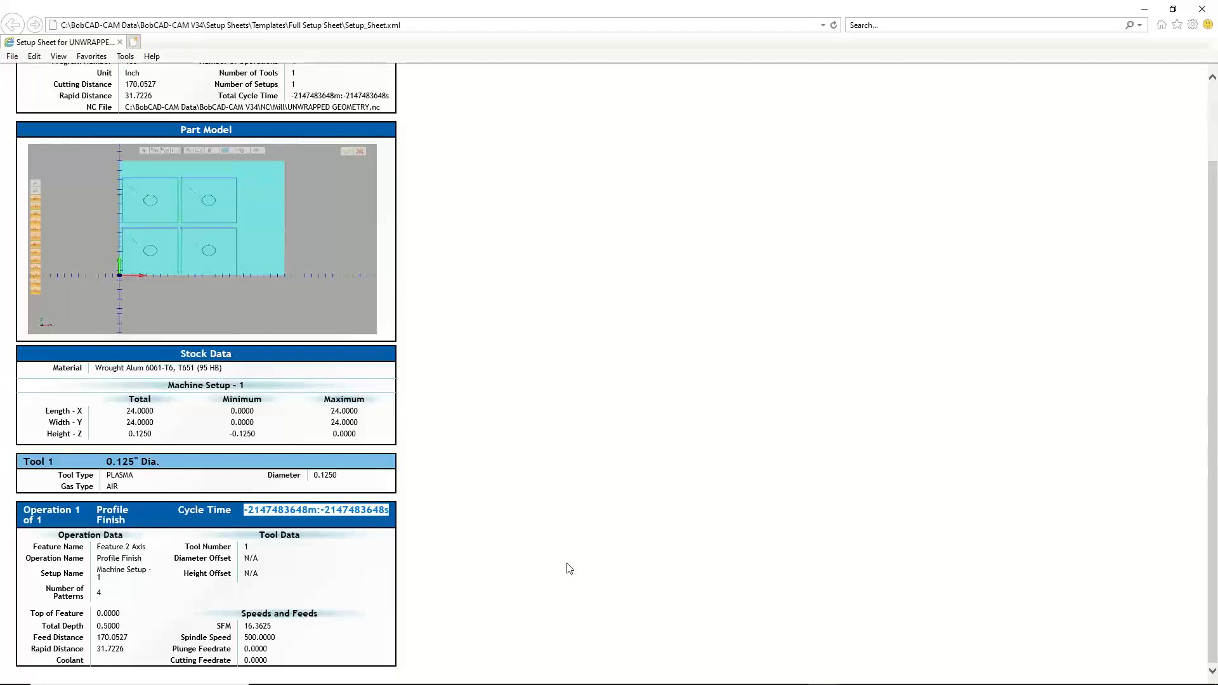
{"action": "left_click", "coordinate": [340, 591]}
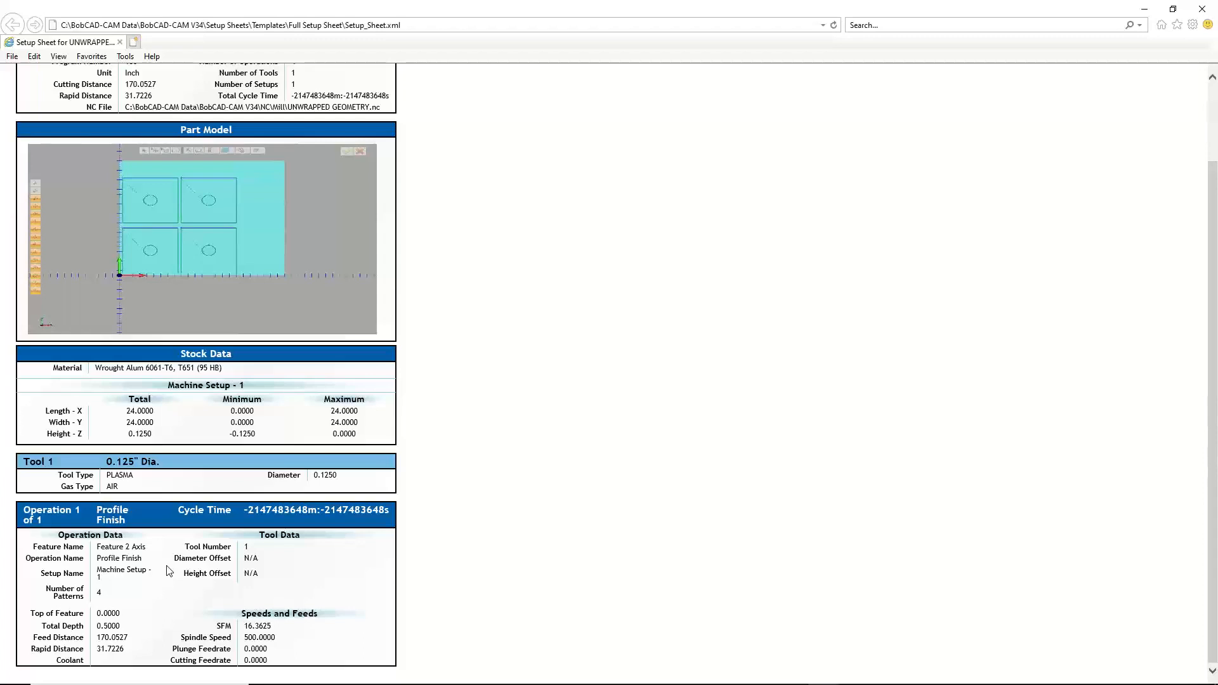
{"action": "left_click_drag", "start_coordinate": [129, 639], "coordinate": [96, 633]}
{"action": "left_click", "coordinate": [134, 638]}
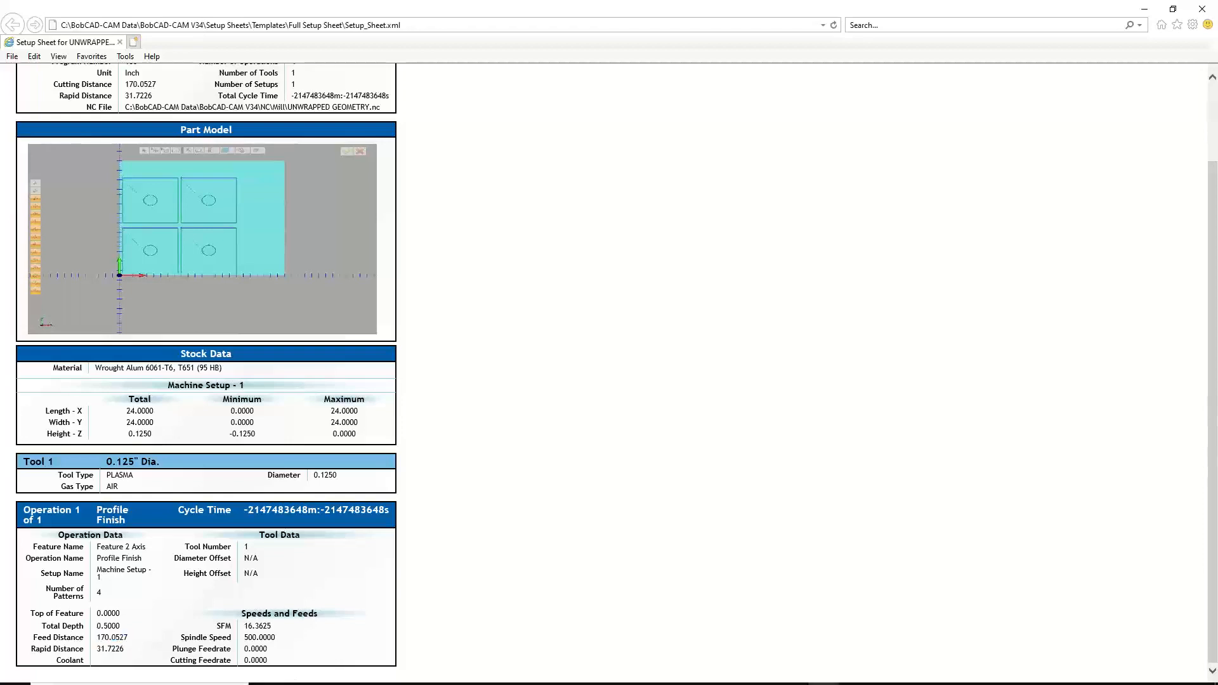
Switch to Calculator and estimate the cutting time by dividing 170 by 20 and 170 by 100, and minimize it.
{"action": "left_click", "coordinate": [419, 672]}
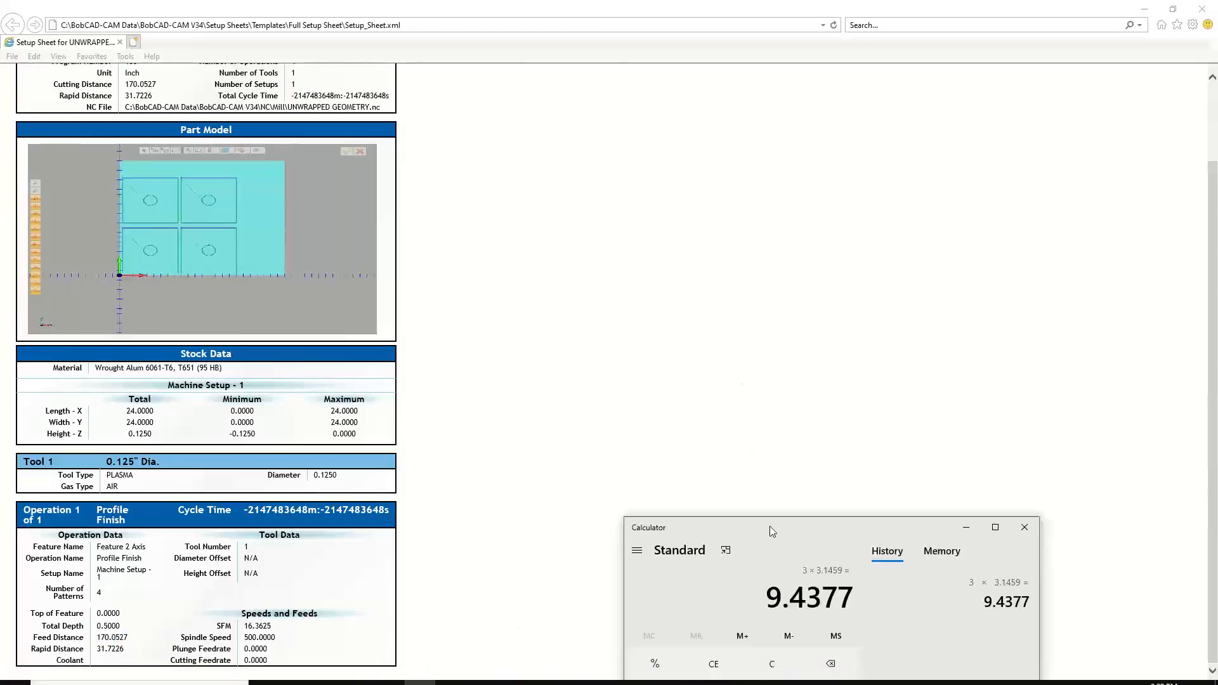
{"action": "left_click_drag", "start_coordinate": [770, 526], "coordinate": [706, 192]}
{"action": "type", "text": "1"}
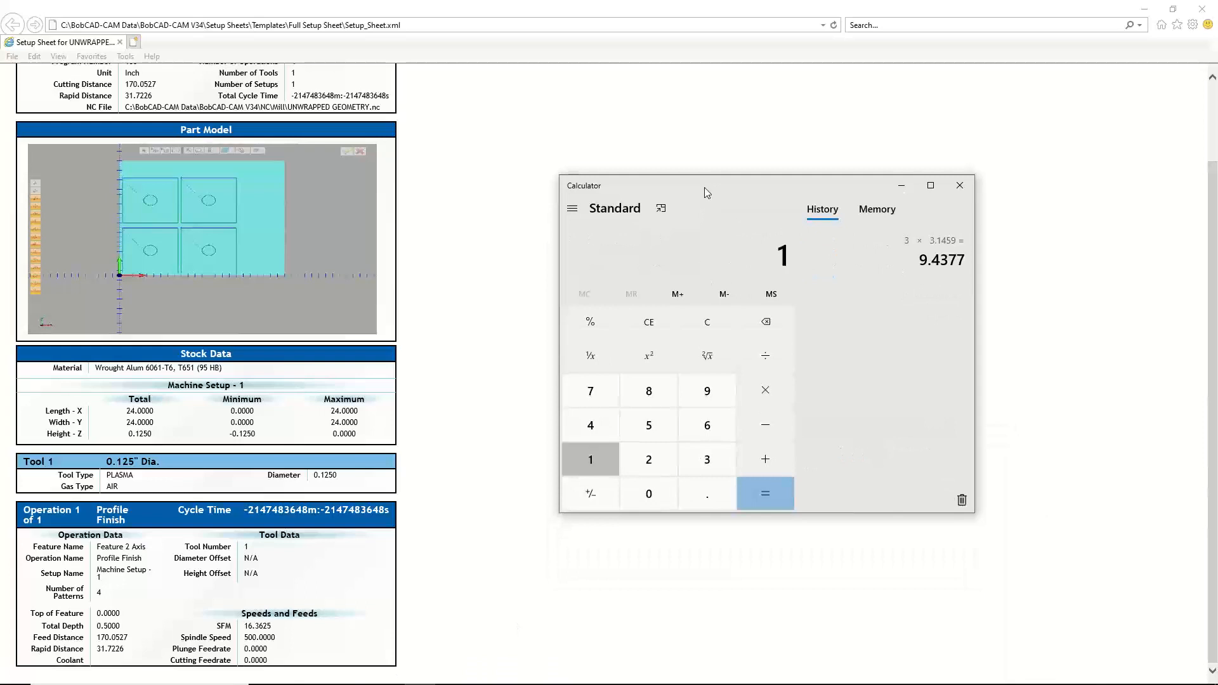
{"action": "type", "text": "70"}
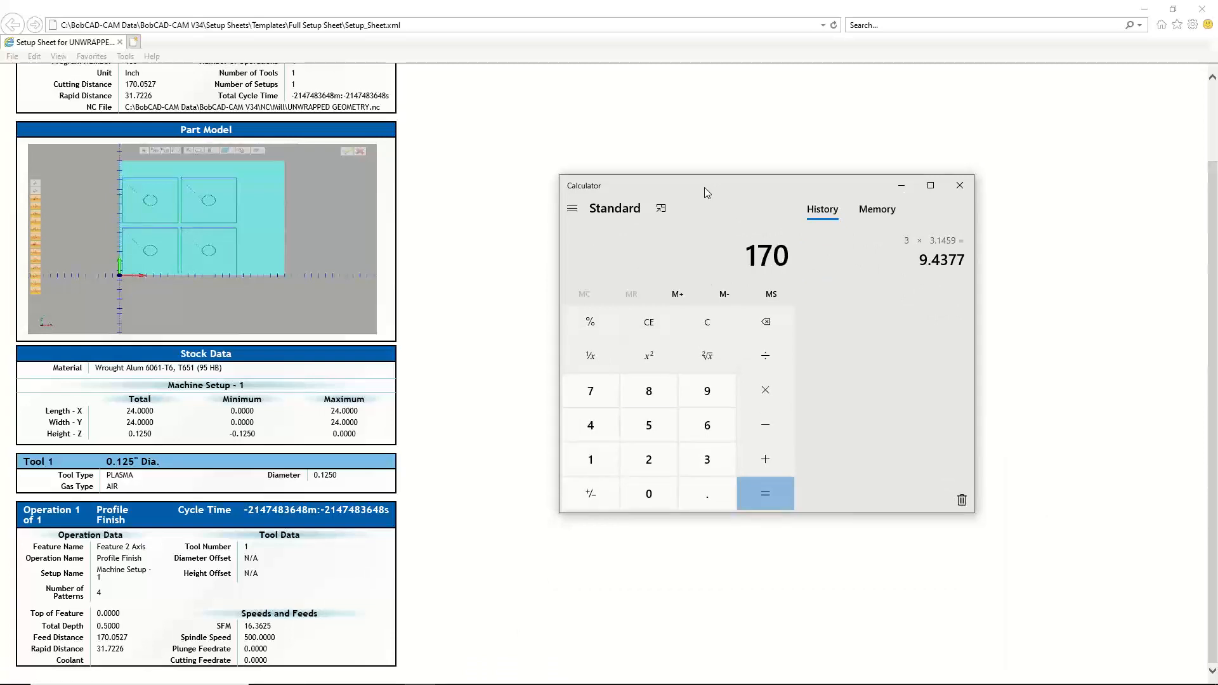
{"action": "type", "text": "/20"}
{"action": "key", "text": "Return"}
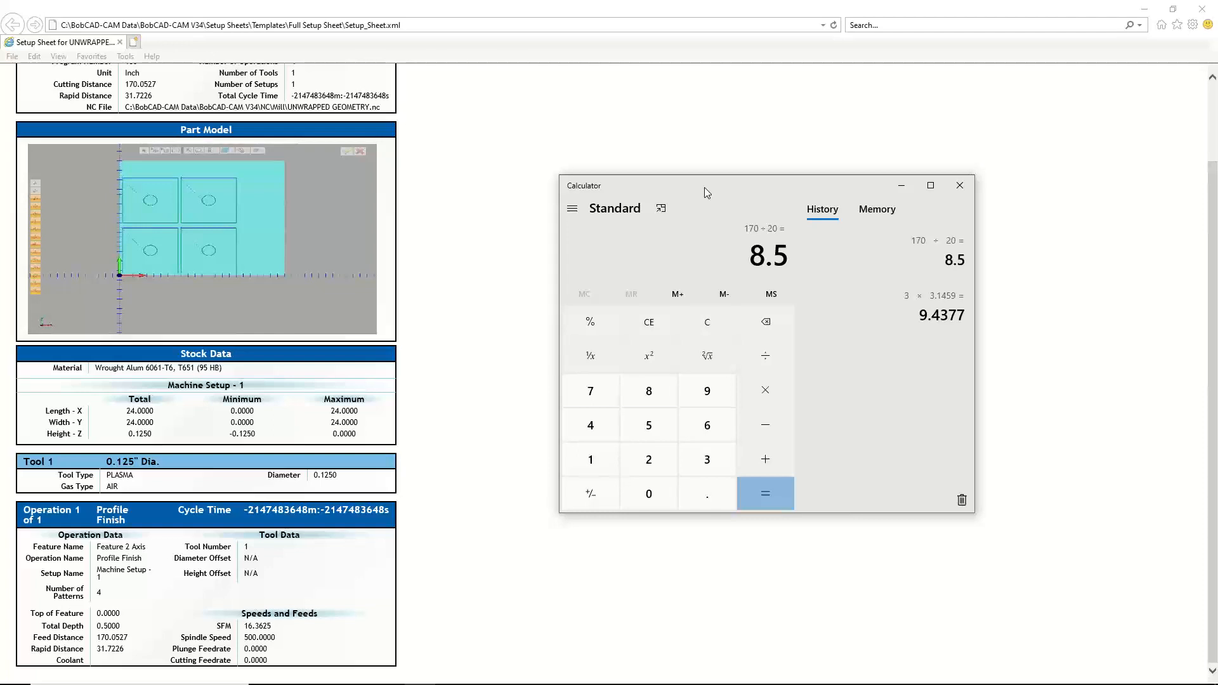
{"action": "type", "text": "170/100"}
{"action": "key", "text": "Return"}
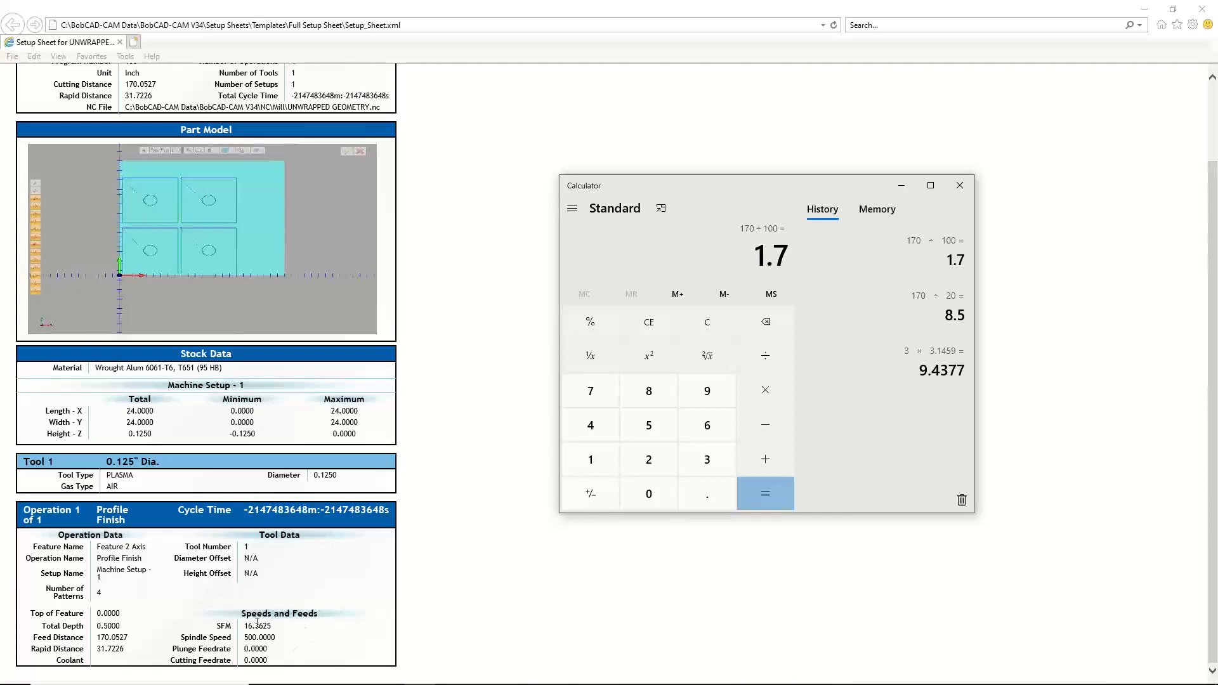
{"action": "left_click", "coordinate": [902, 189]}
Print the setup sheet using the Microsoft Print to PDF printer.
{"action": "scroll", "coordinate": [672, 295], "scroll_direction": "up", "scroll_amount": 2}
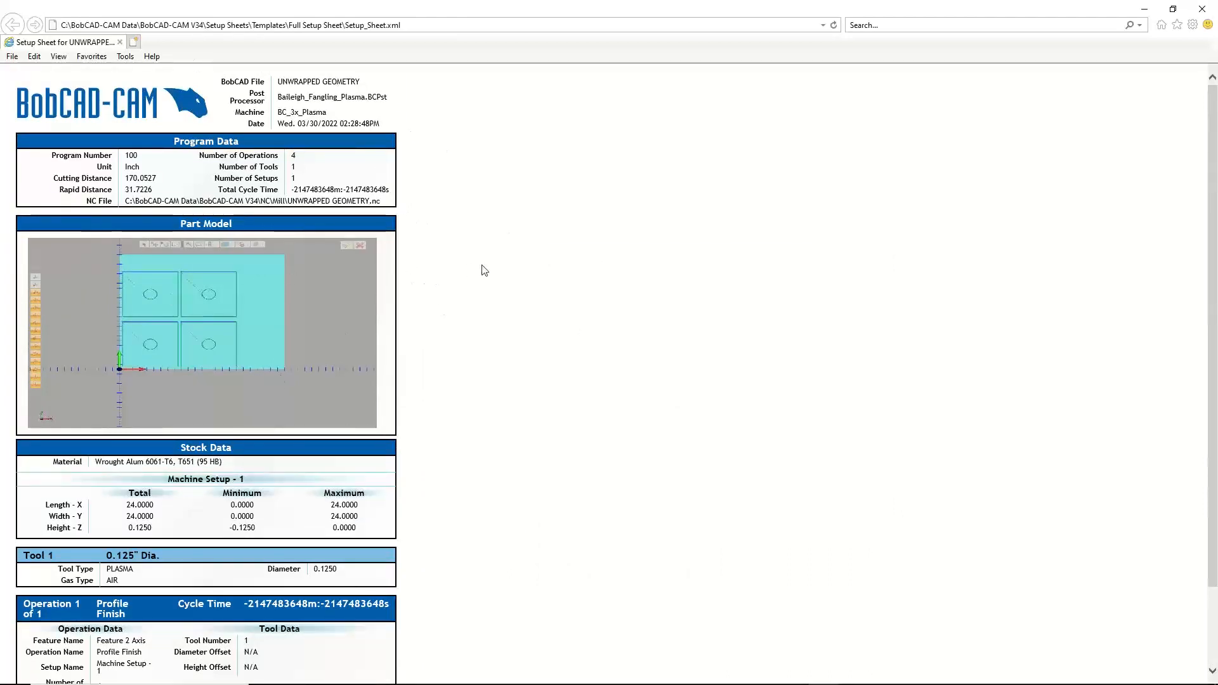
{"action": "right_click", "coordinate": [435, 252]}
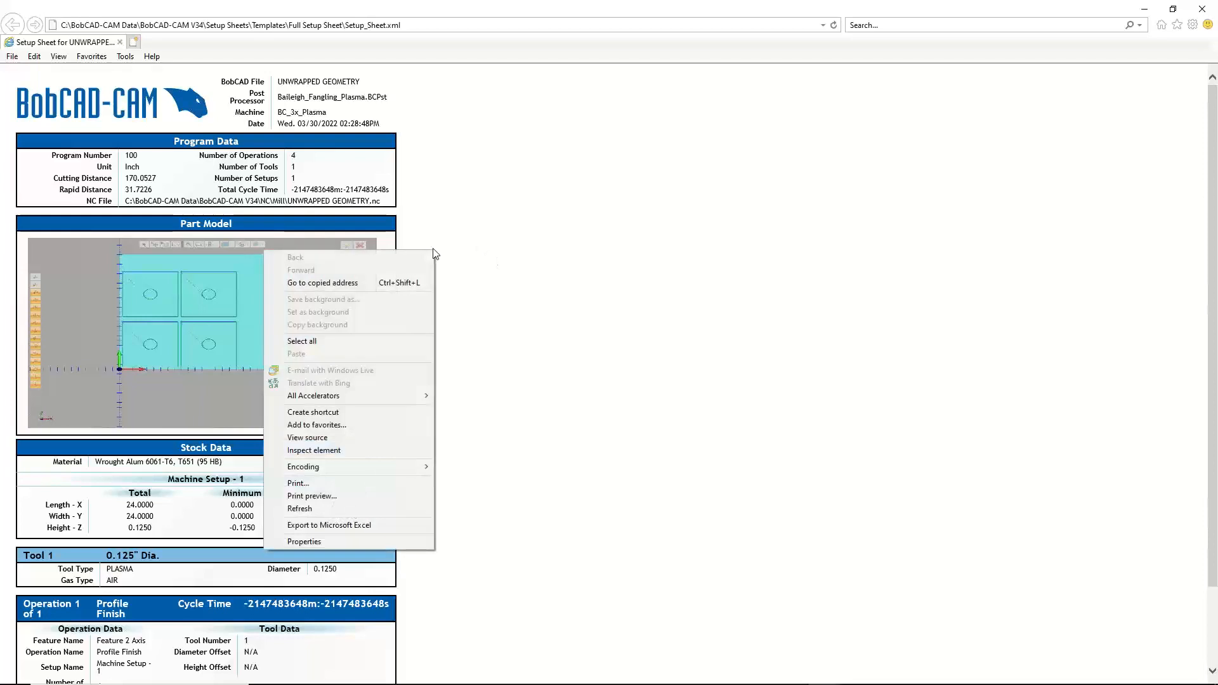
{"action": "left_click", "coordinate": [337, 486]}
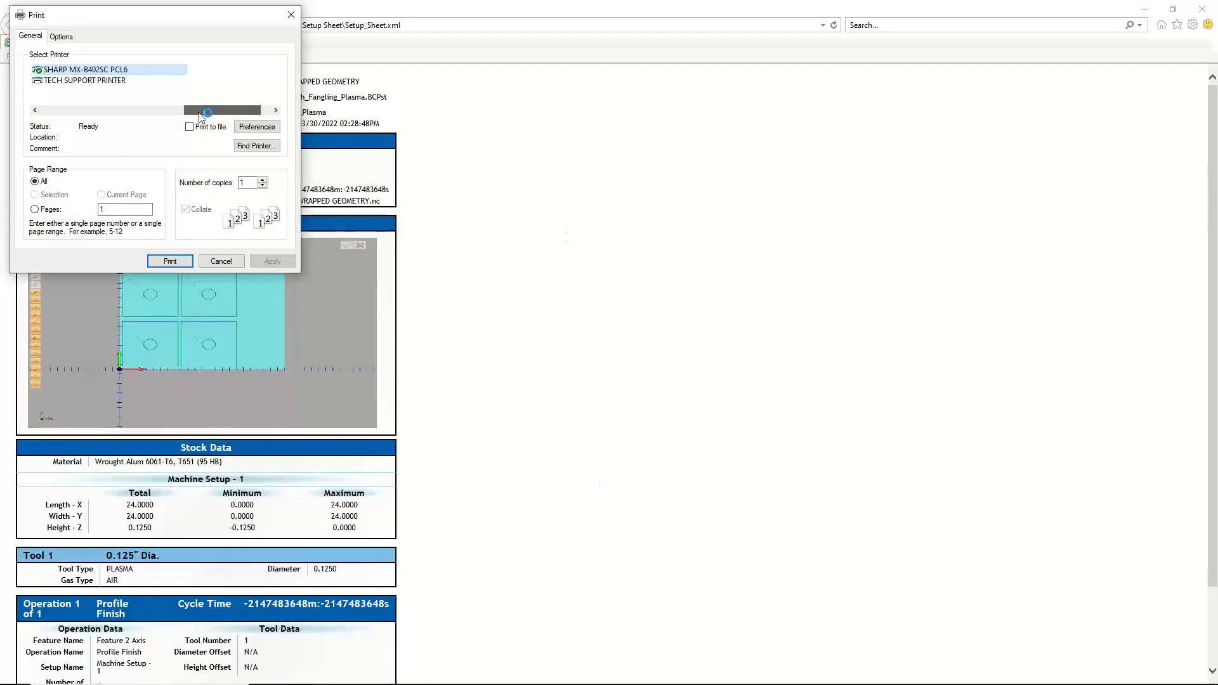
{"action": "left_click_drag", "start_coordinate": [219, 112], "coordinate": [88, 116]}
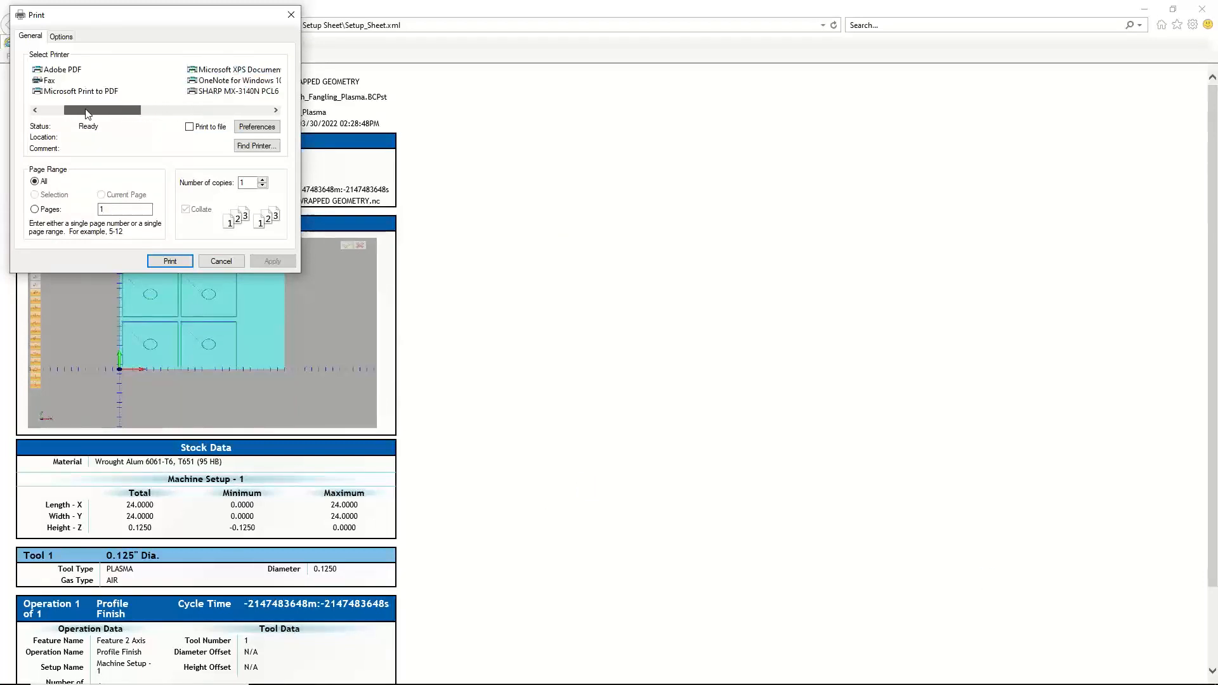
{"action": "left_click", "coordinate": [98, 93]}
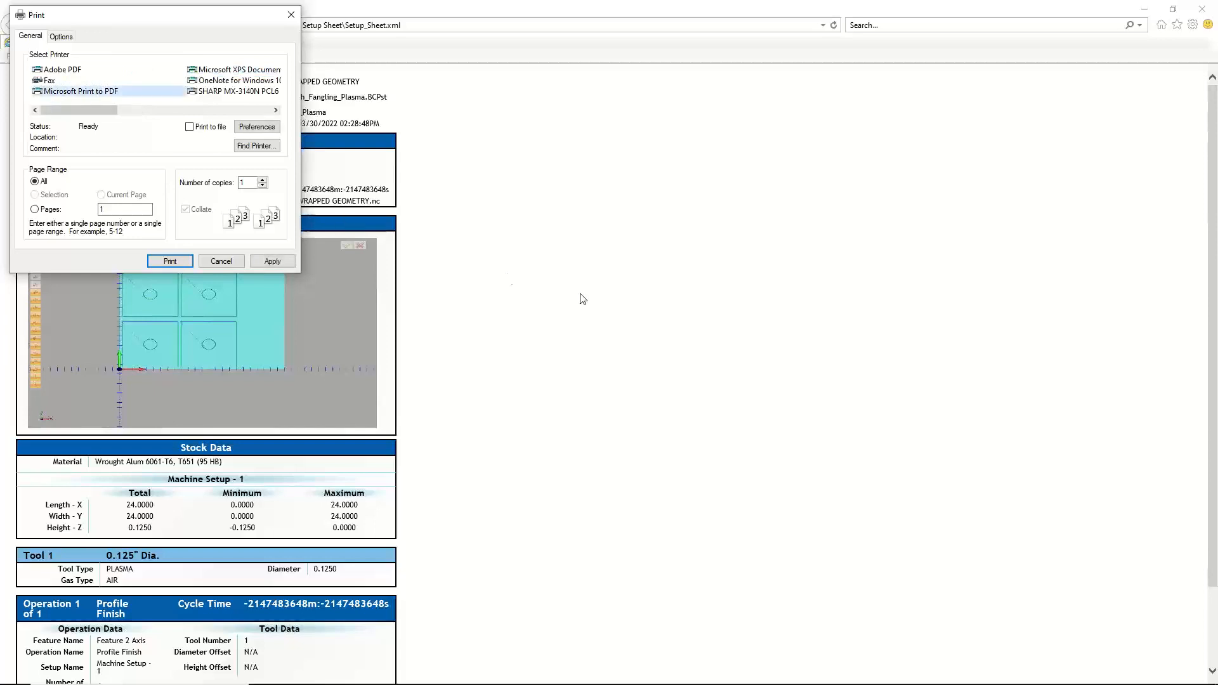
{"action": "left_click", "coordinate": [173, 263]}
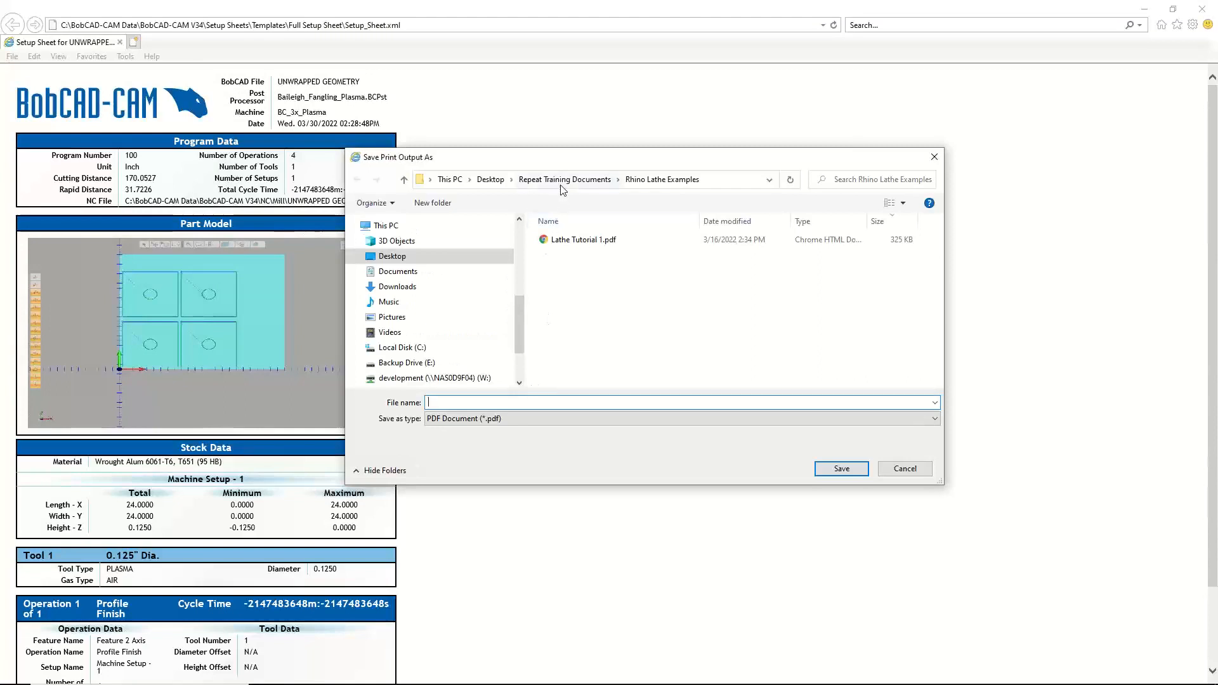
Set the PDF's save location to Desktop > Repeat Training Documents > LPW Files.
{"action": "left_click", "coordinate": [600, 180]}
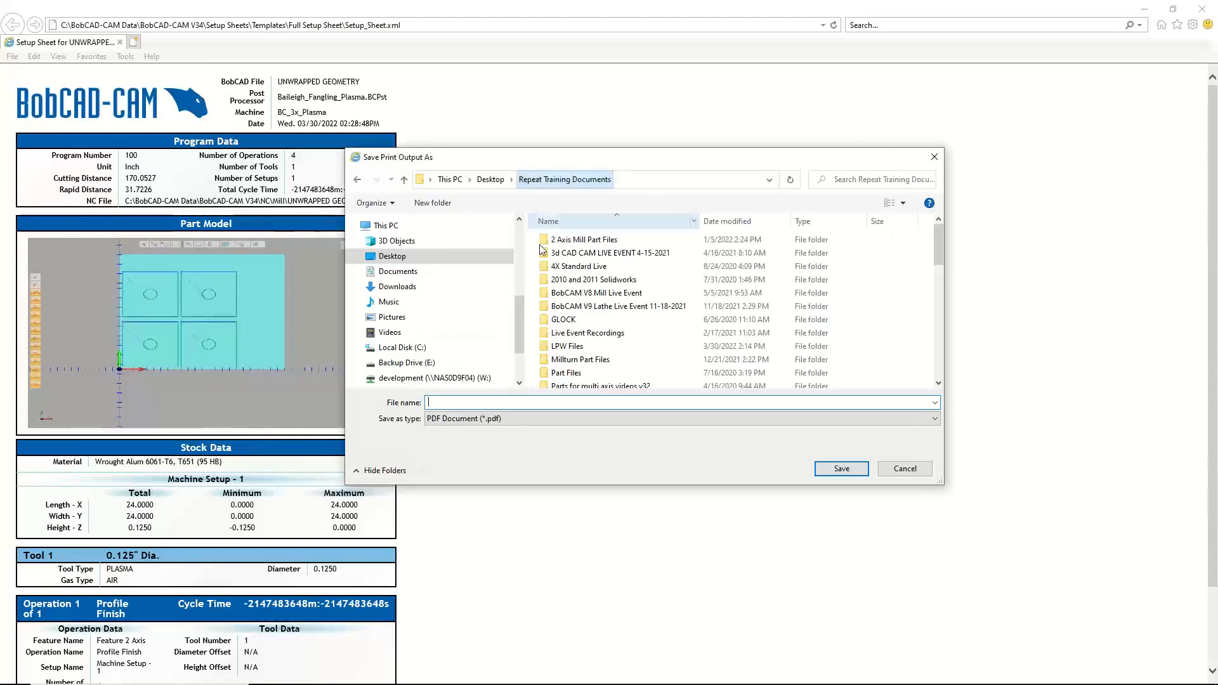
{"action": "double_click", "coordinate": [573, 334]}
{"action": "left_click", "coordinate": [357, 180]}
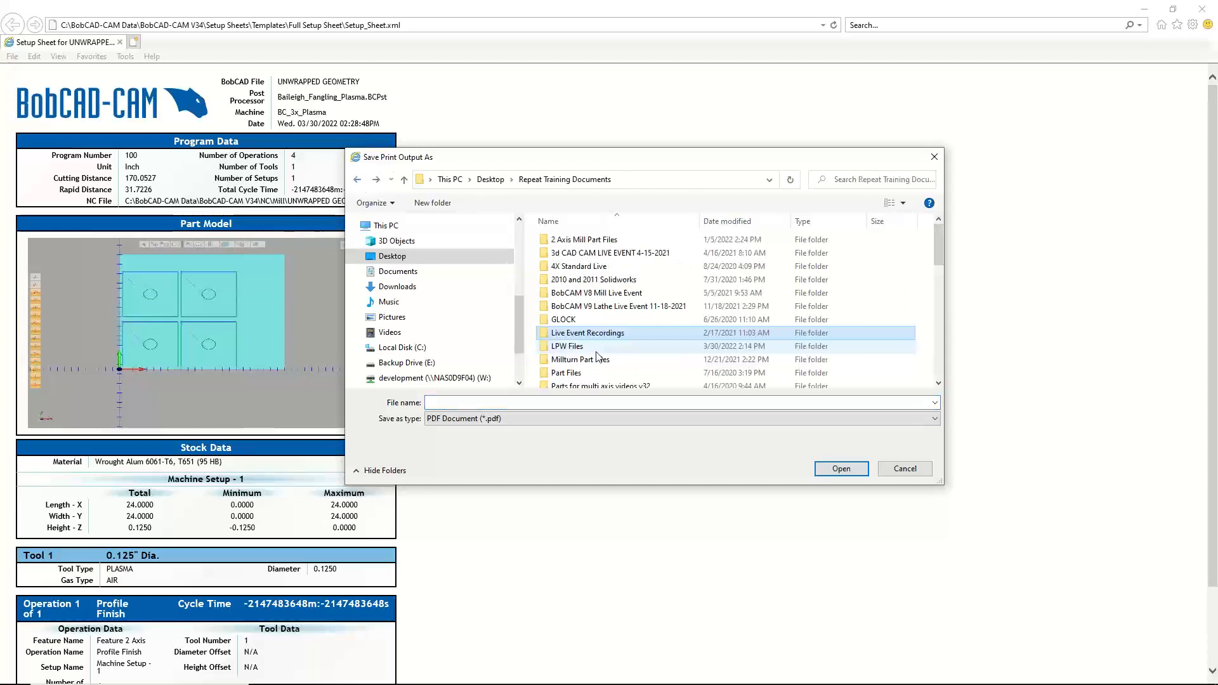
{"action": "double_click", "coordinate": [593, 347]}
Save the setup sheet PDF as UNWRAPPED GEOMETRY and return to BobCAD-CAM.
{"action": "left_click", "coordinate": [508, 403]}
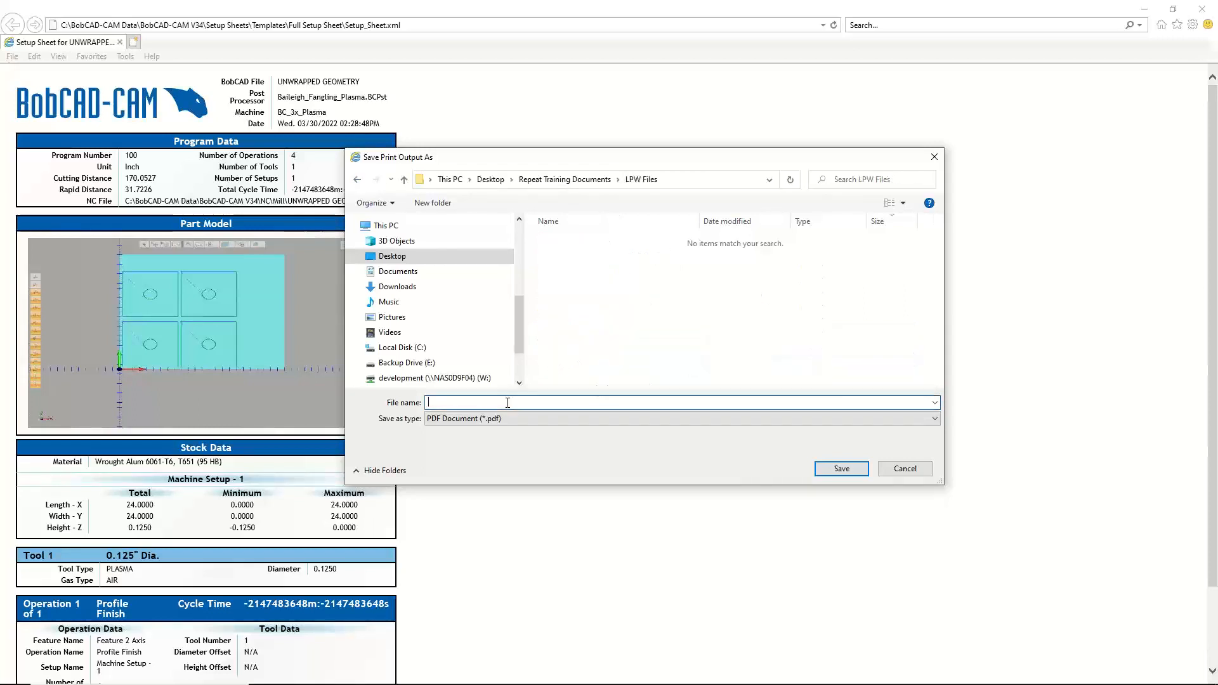
{"action": "type", "text": "U"}
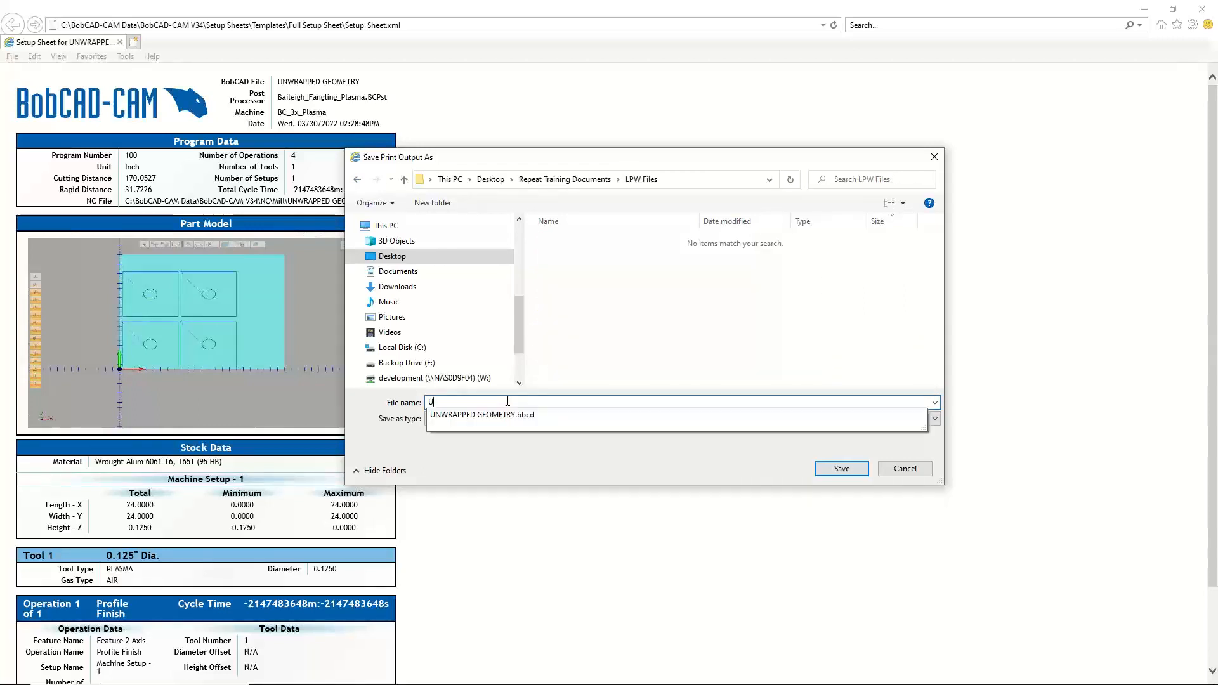
{"action": "key", "text": "Down"}
{"action": "key", "text": "BackSpace"}
{"action": "key", "text": "BackSpace"}
{"action": "key", "text": "BackSpace"}
{"action": "key", "text": "BackSpace"}
{"action": "key", "text": "BackSpace"}
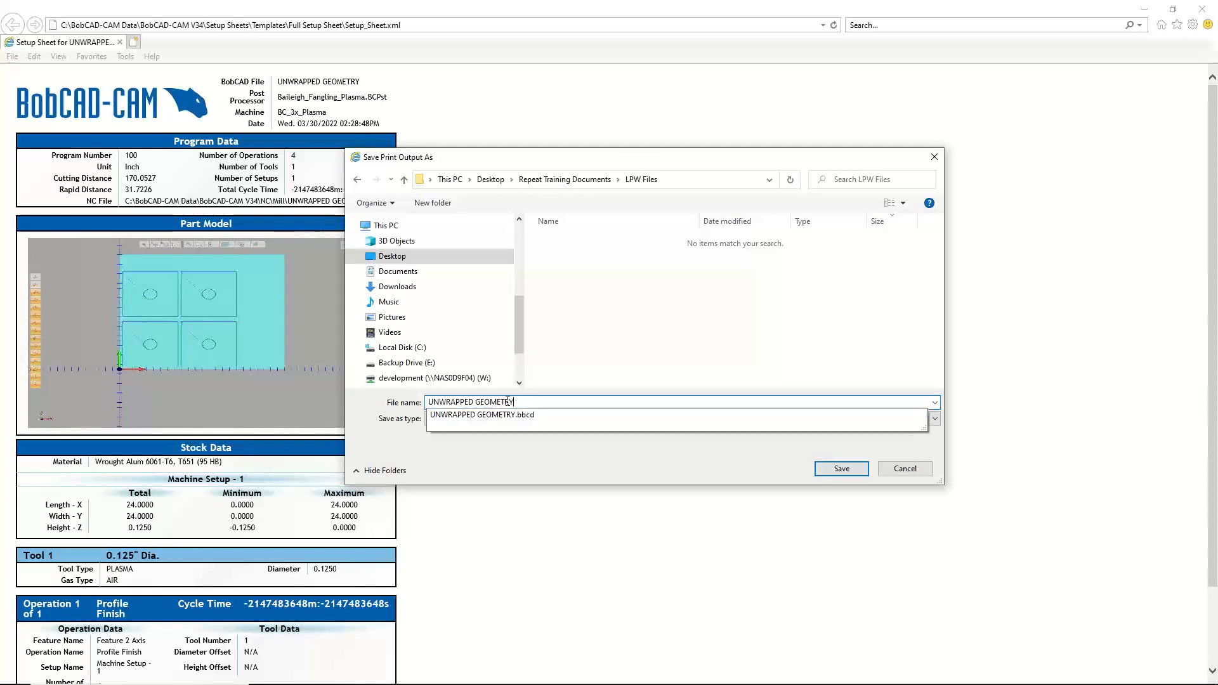
{"action": "left_click", "coordinate": [546, 470]}
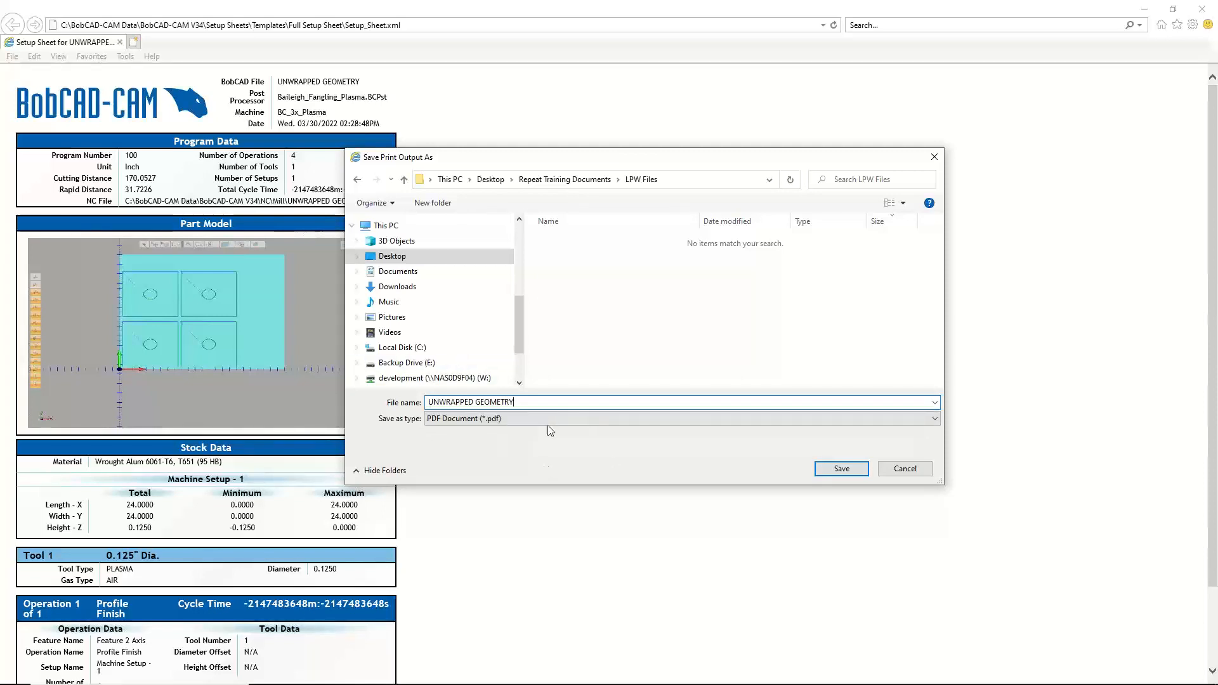
{"action": "left_click", "coordinate": [847, 472]}
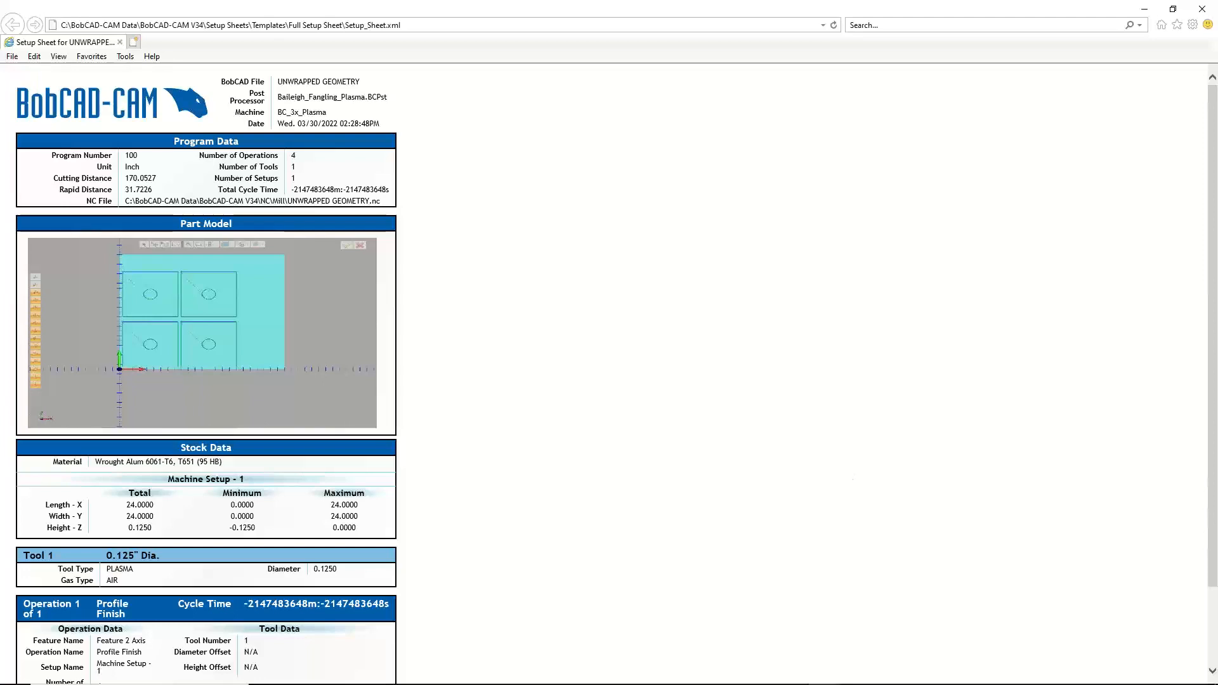
{"action": "left_click", "coordinate": [1144, 9]}
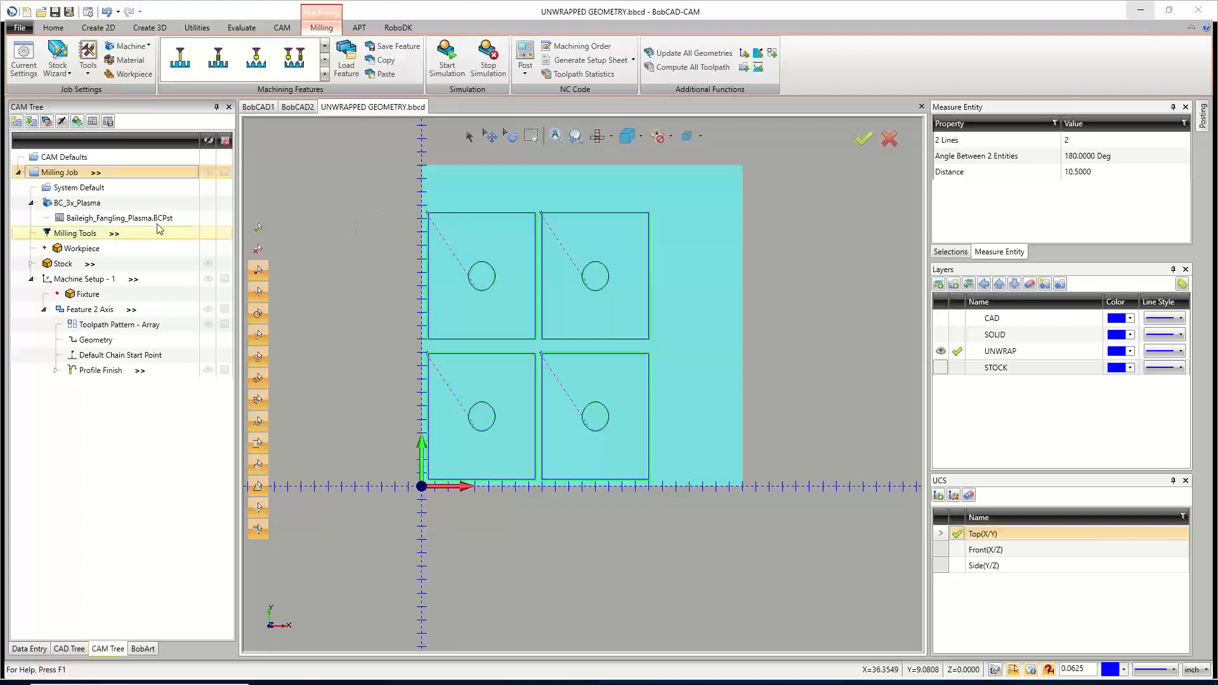
Create a new milling job from CAM Defaults with the BC_3x_Laser machine and the System Default parameter template.
{"action": "right_click", "coordinate": [64, 174]}
{"action": "left_click", "coordinate": [61, 158]}
{"action": "right_click", "coordinate": [62, 160]}
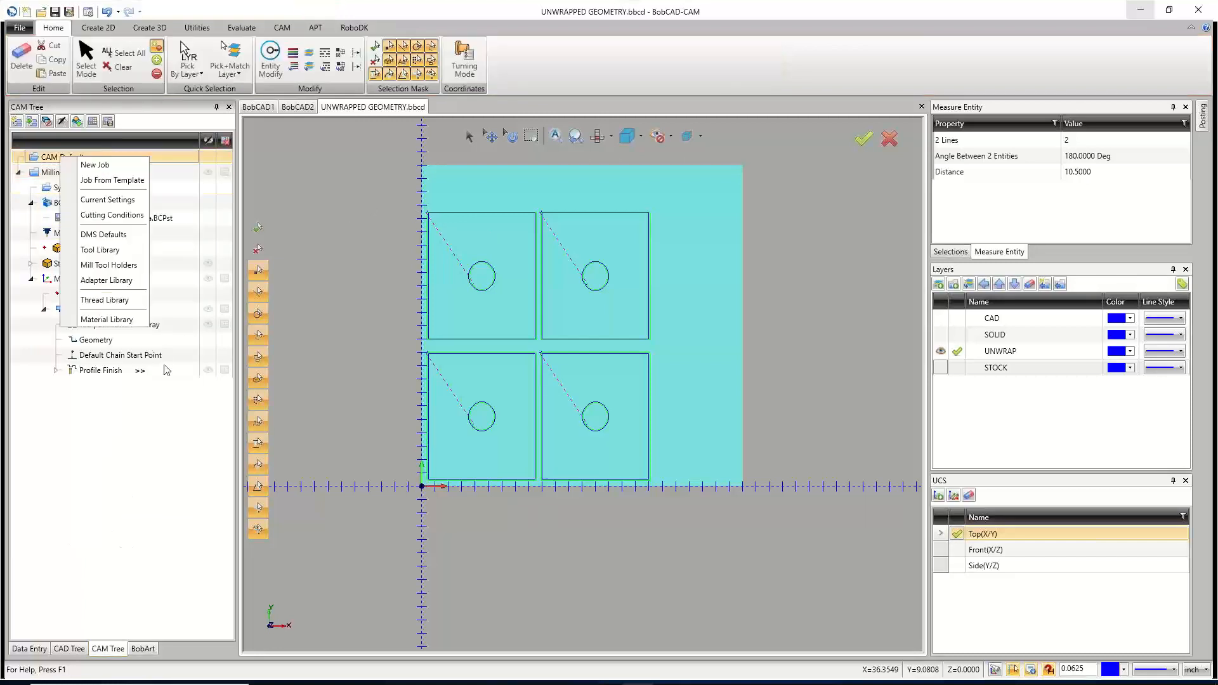
{"action": "left_click", "coordinate": [99, 166]}
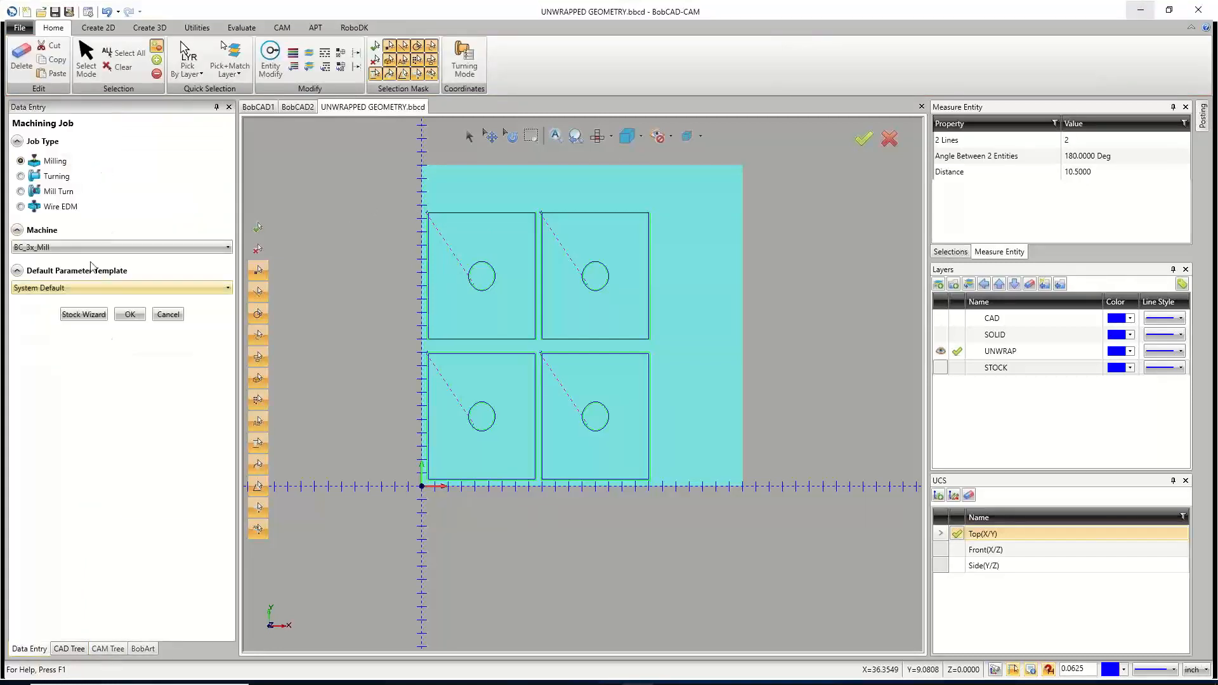
{"action": "left_click", "coordinate": [77, 246]}
{"action": "left_click", "coordinate": [73, 315]}
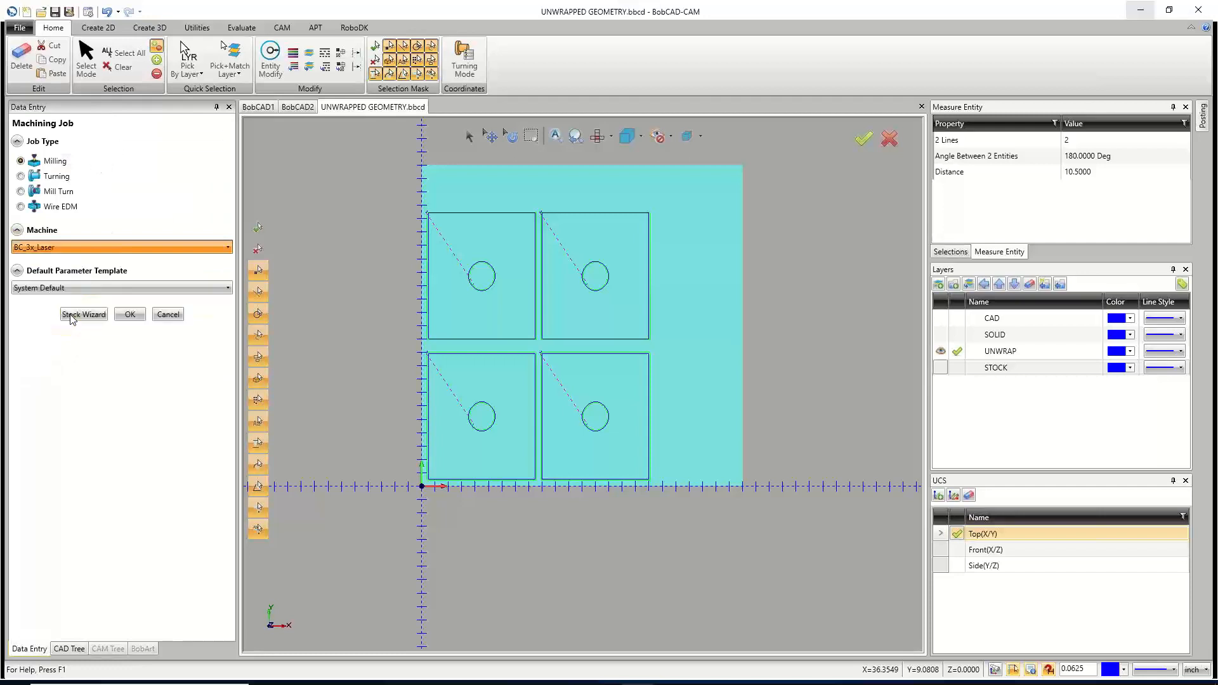
{"action": "left_click", "coordinate": [128, 315]}
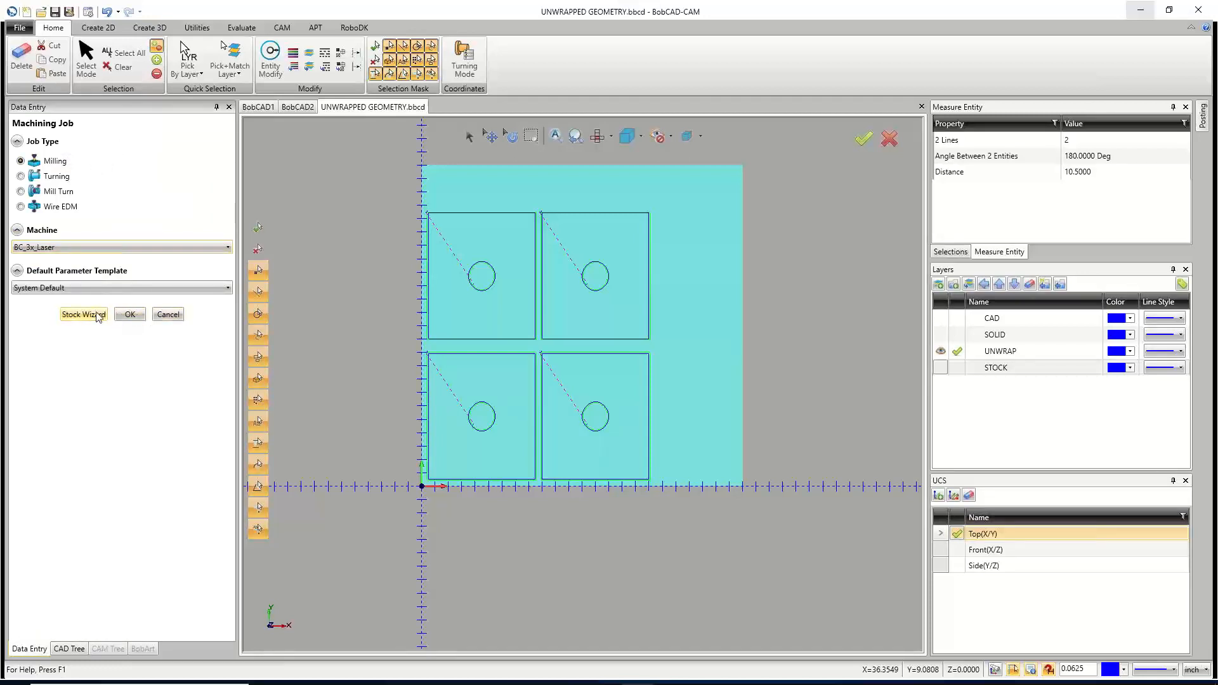
Define the laser job's stock from the graphics area with the STOCK layer shown and a Z dimension of .125, accepting the machine setup.
{"action": "left_click", "coordinate": [84, 236]}
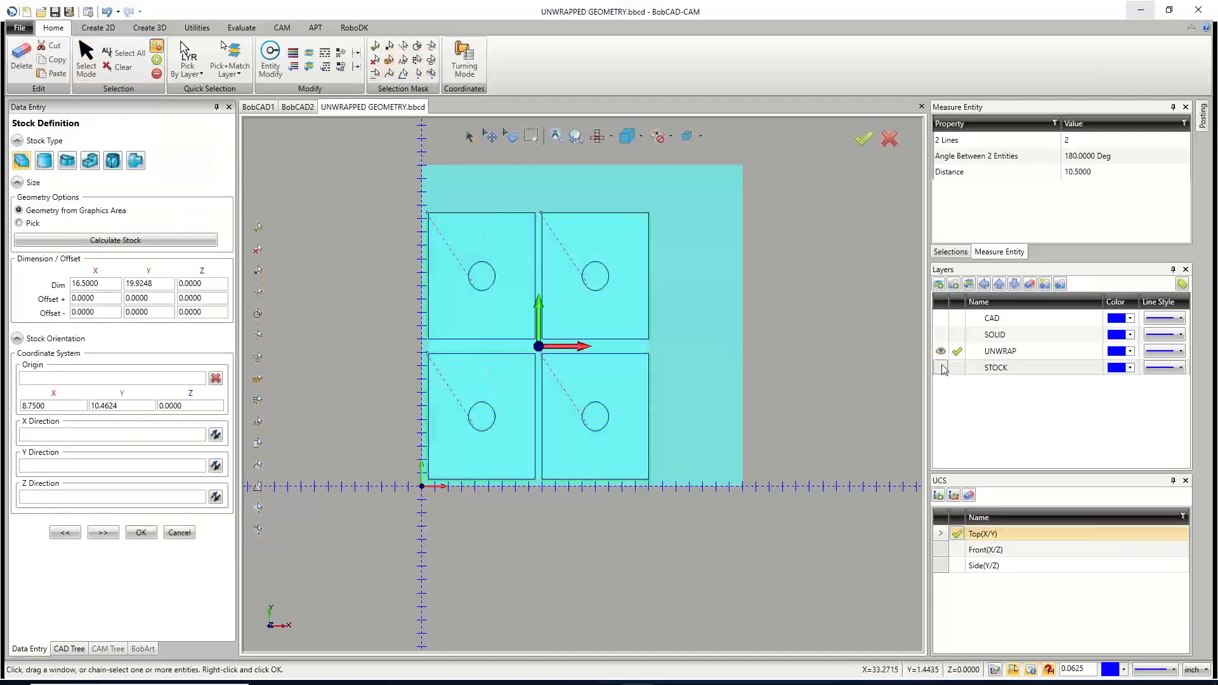
{"action": "left_click", "coordinate": [95, 247]}
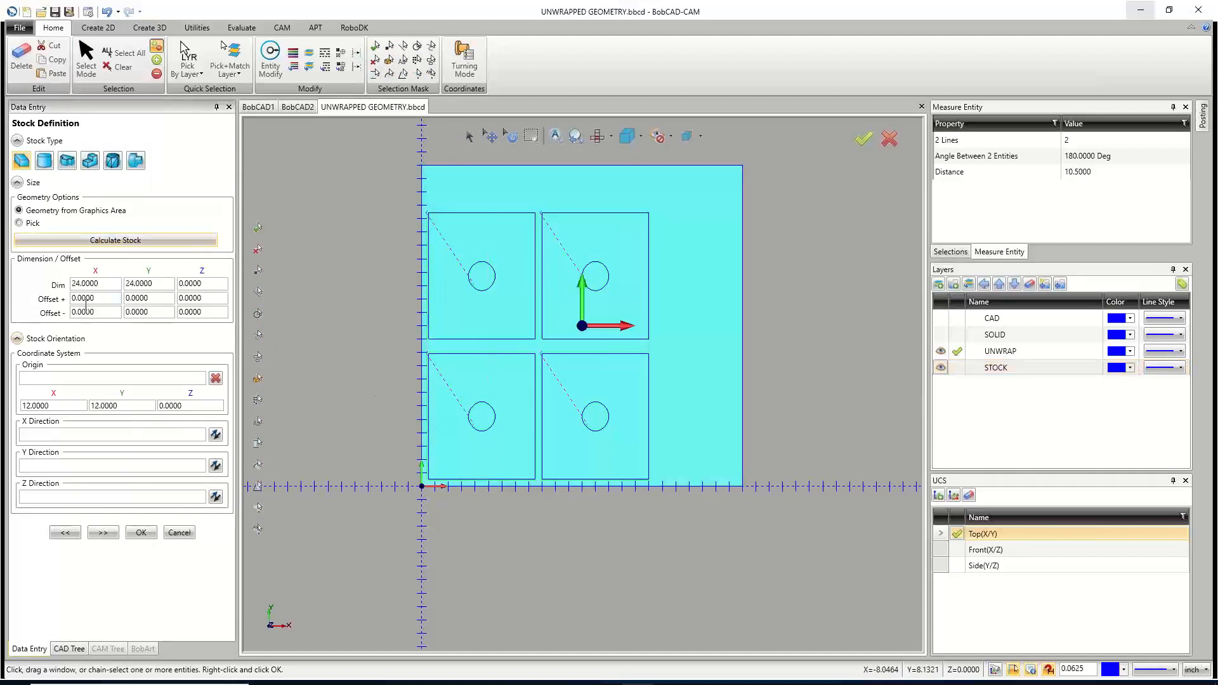
{"action": "left_click_drag", "start_coordinate": [208, 286], "coordinate": [120, 289]}
{"action": "type", "text": ".125"}
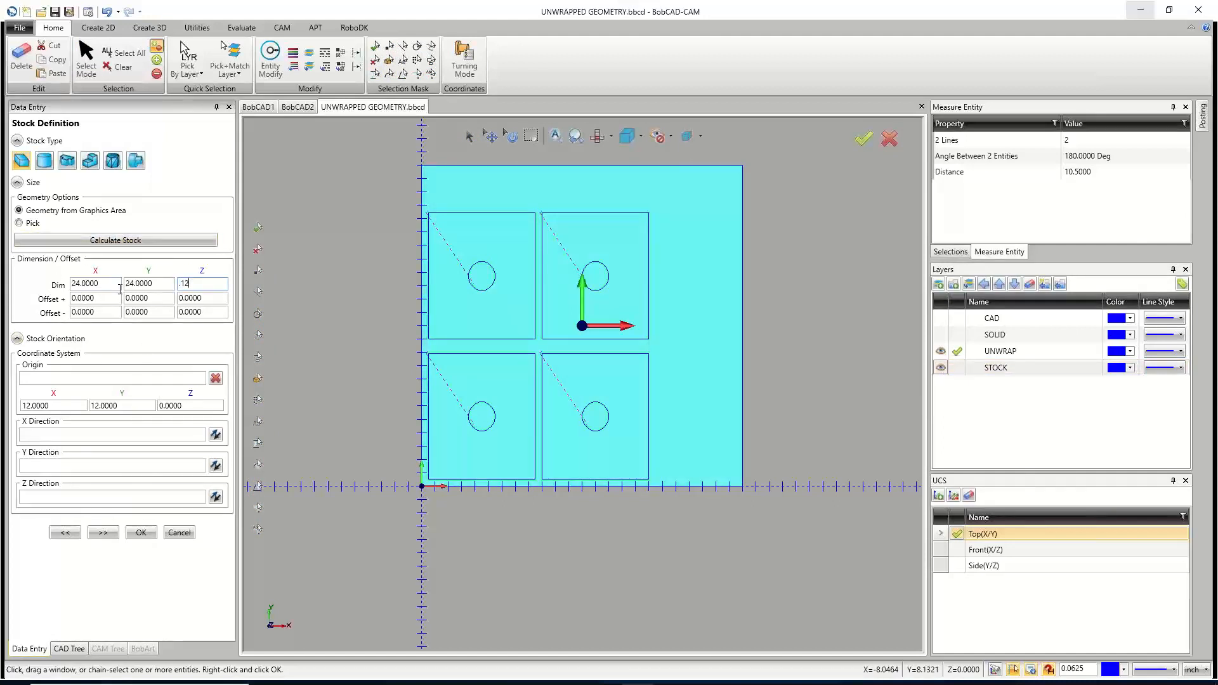
{"action": "left_click", "coordinate": [91, 532]}
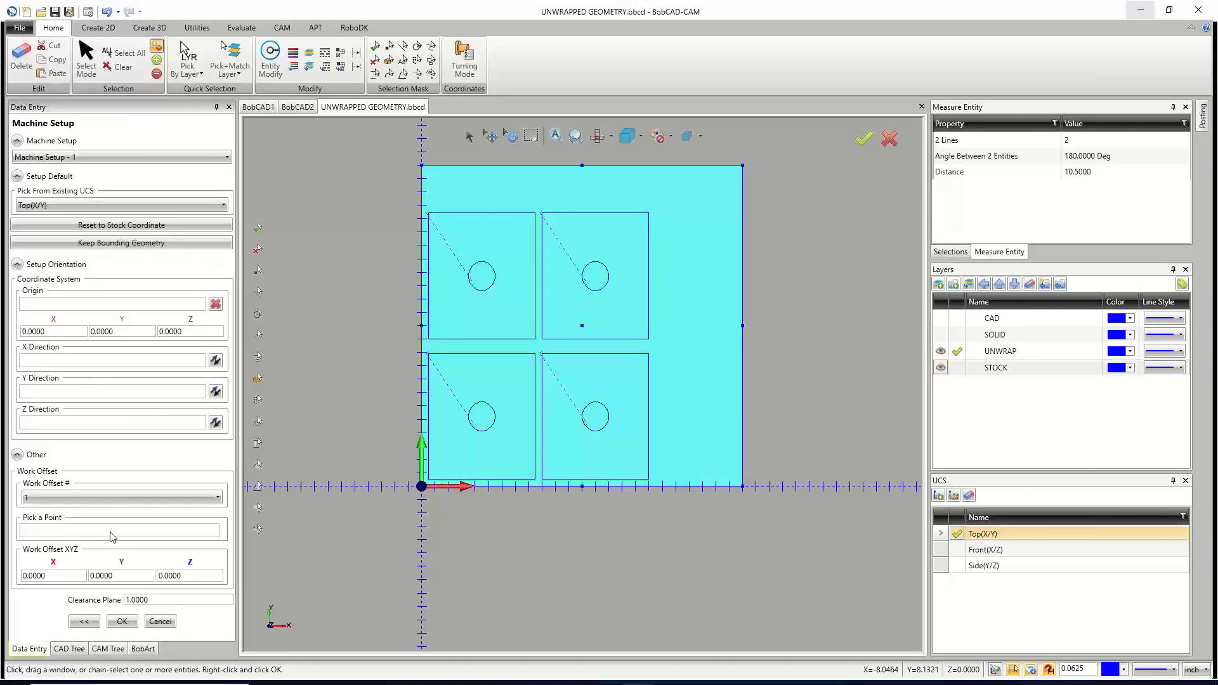
{"action": "left_click", "coordinate": [122, 621]}
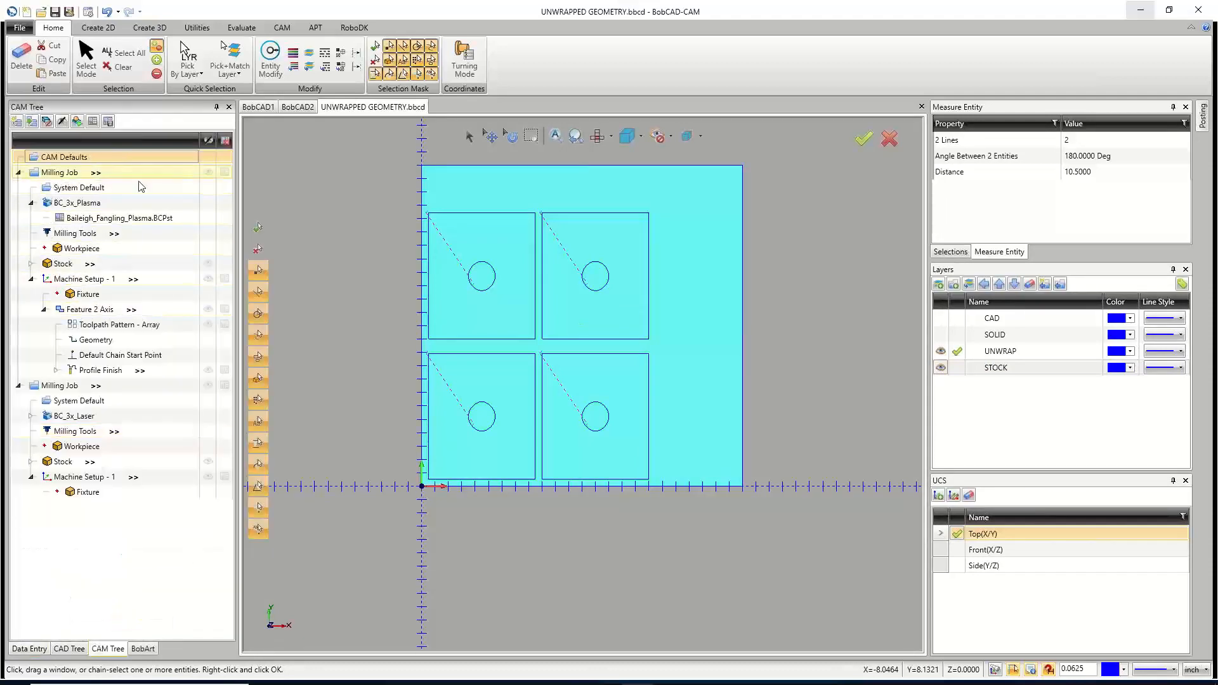
Blank the display of both milling jobs and collapse the plasma job in the CAM tree.
{"action": "left_click", "coordinate": [203, 173]}
{"action": "left_click", "coordinate": [18, 172]}
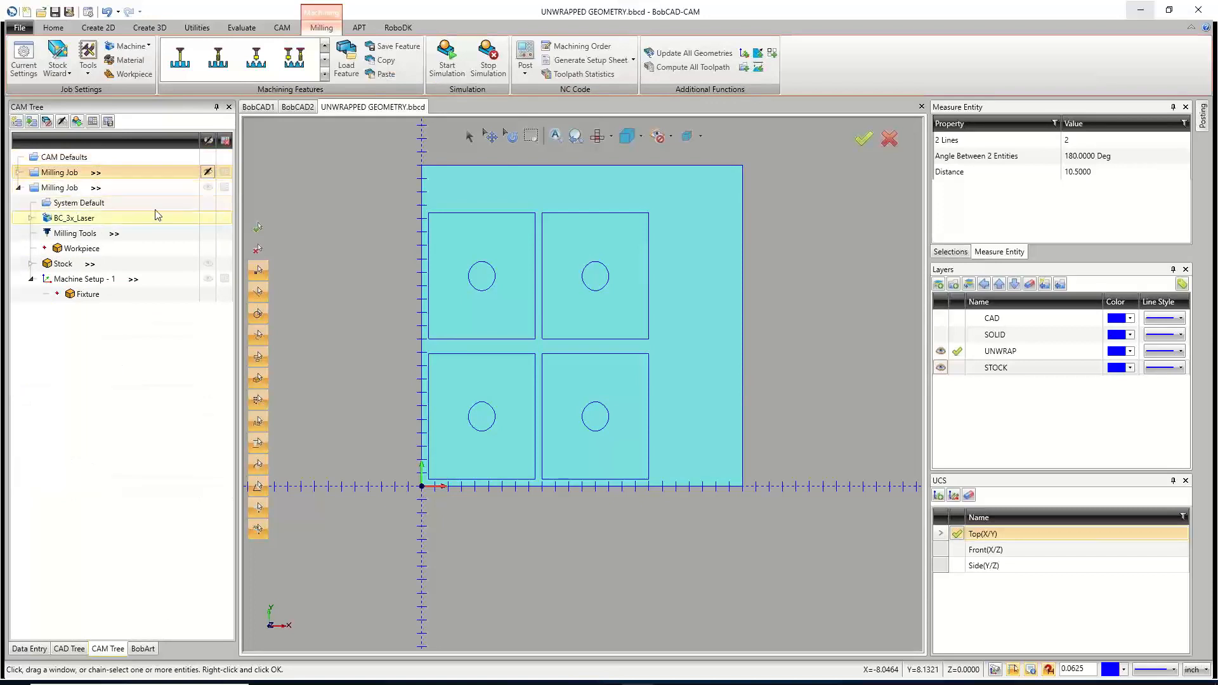
{"action": "left_click", "coordinate": [207, 187]}
{"action": "right_click", "coordinate": [98, 282]}
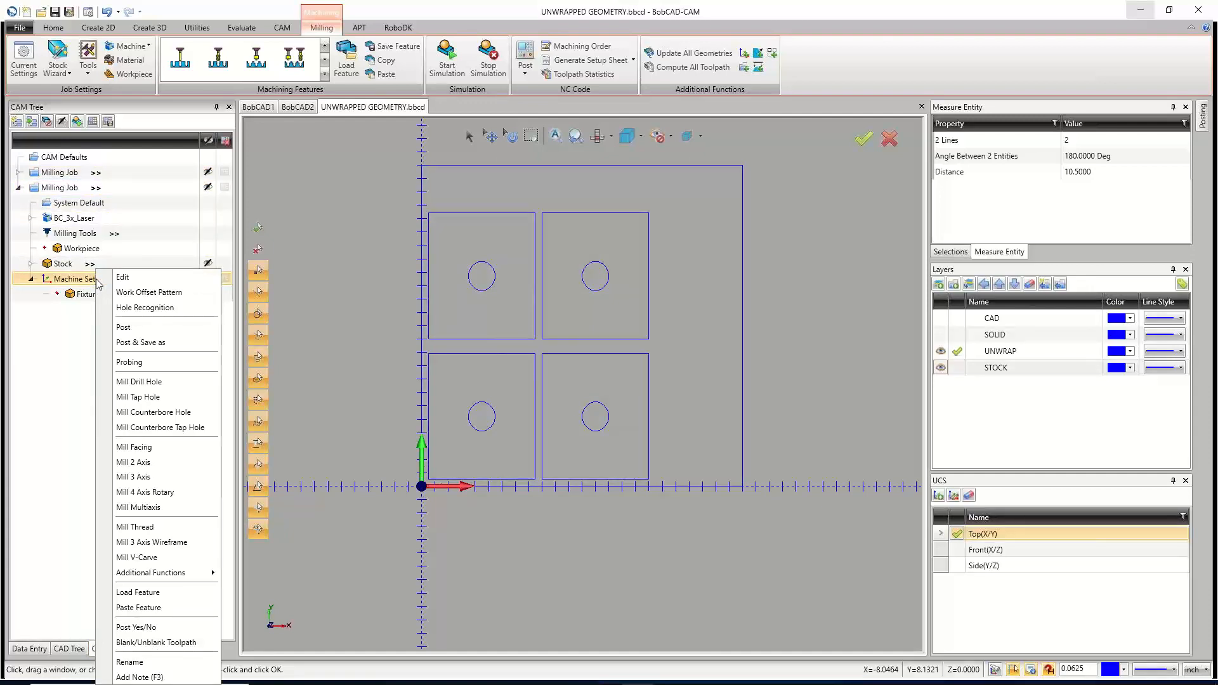
{"action": "left_click", "coordinate": [140, 463]}
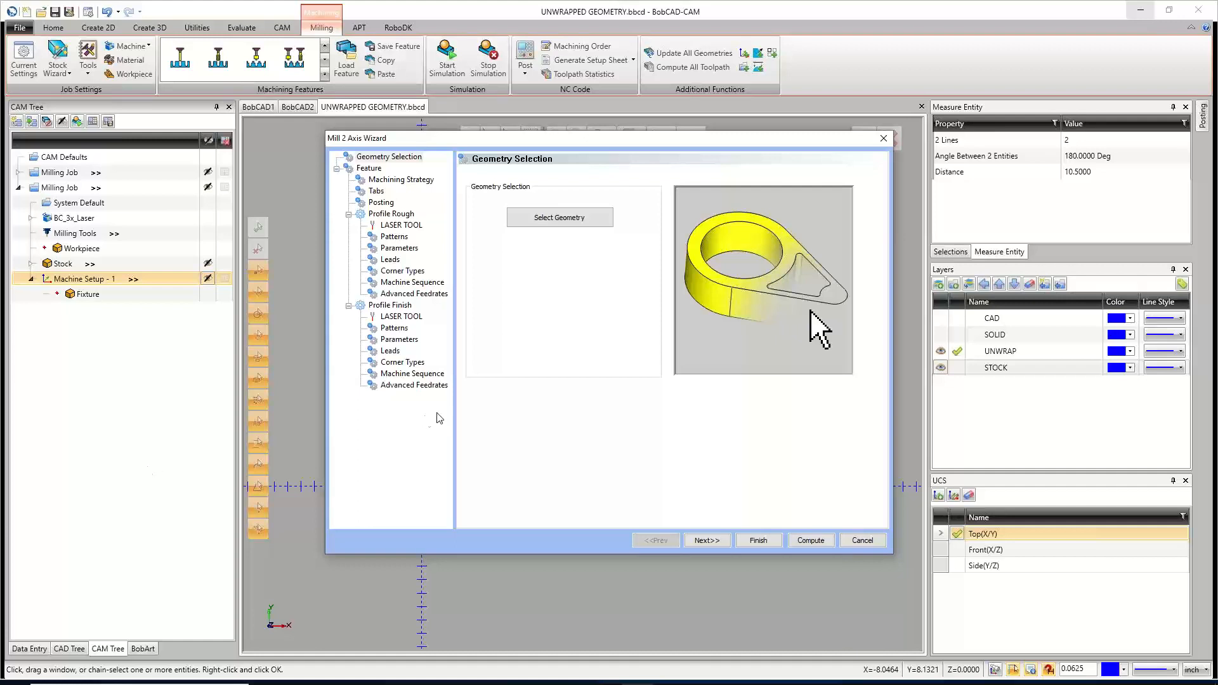
{"action": "left_click", "coordinate": [863, 540]}
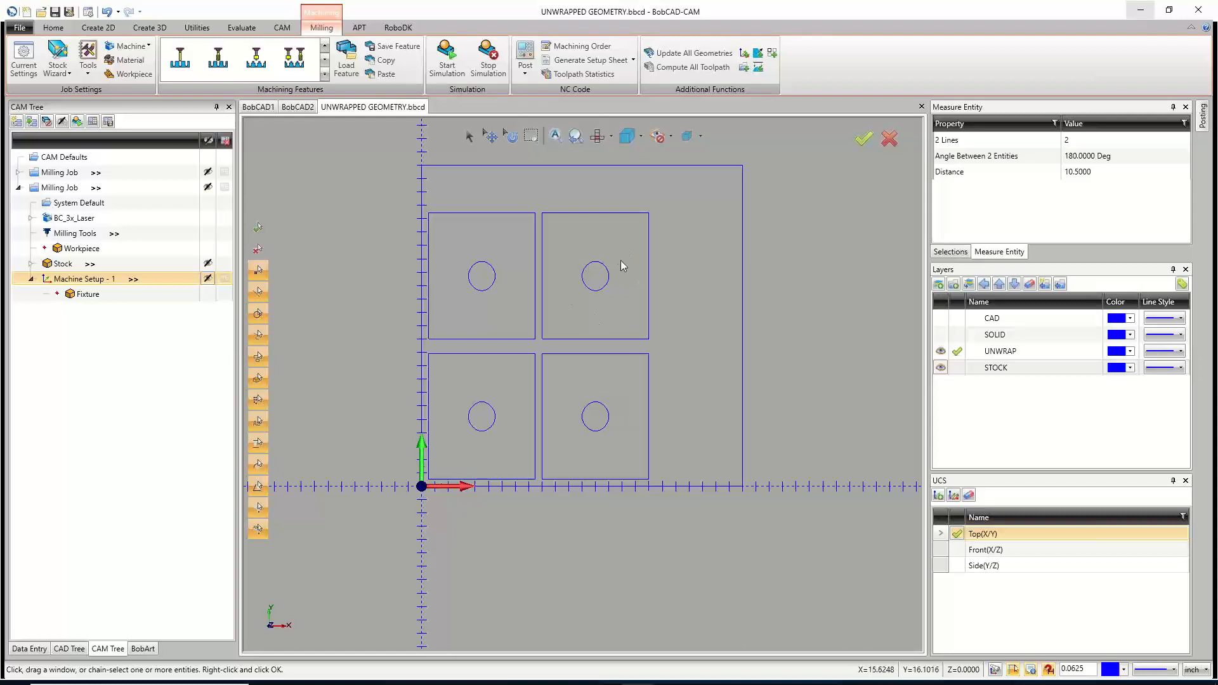
Add a Mill 2 Axis feature to the laser job's machine setup using the four circular holes, with a total depth of .02.
{"action": "right_click", "coordinate": [99, 279]}
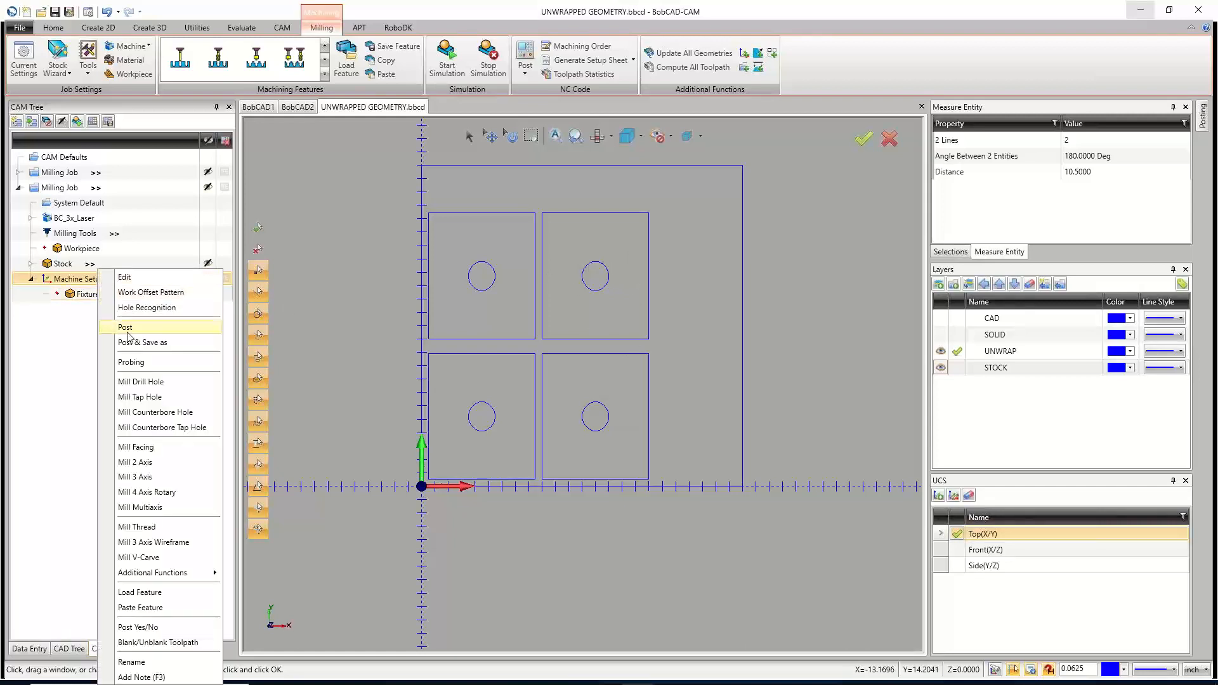
{"action": "left_click", "coordinate": [147, 464]}
{"action": "left_click", "coordinate": [560, 220]}
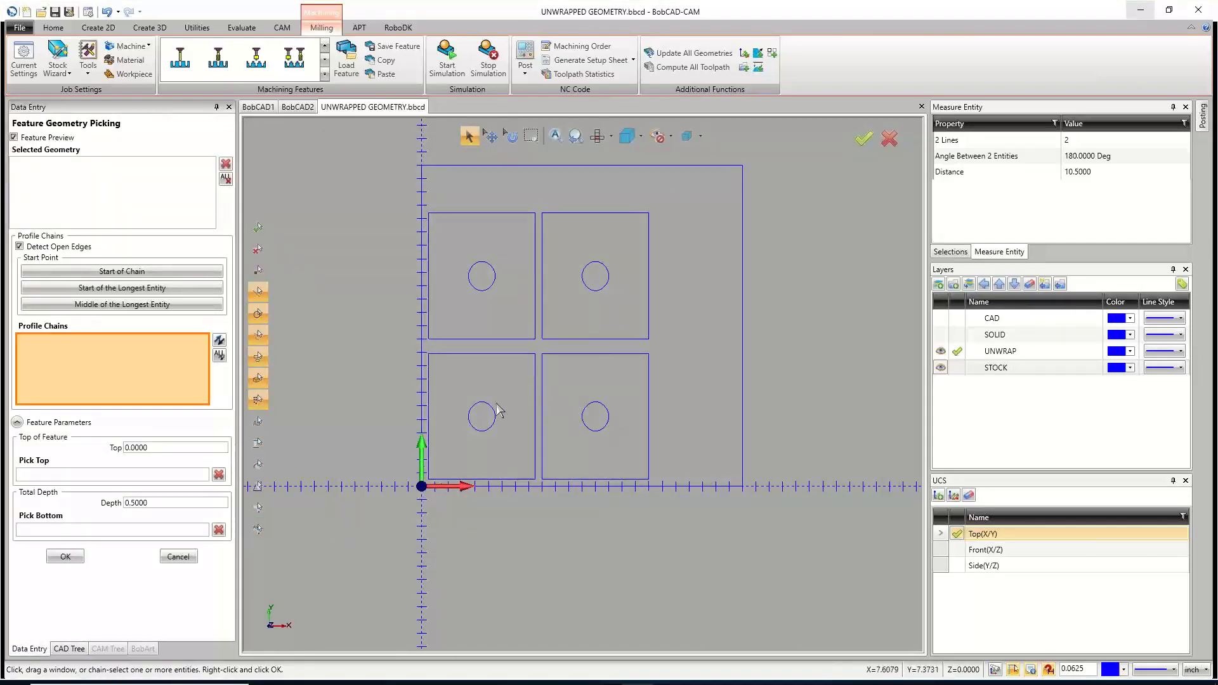
{"action": "left_click", "coordinate": [488, 429]}
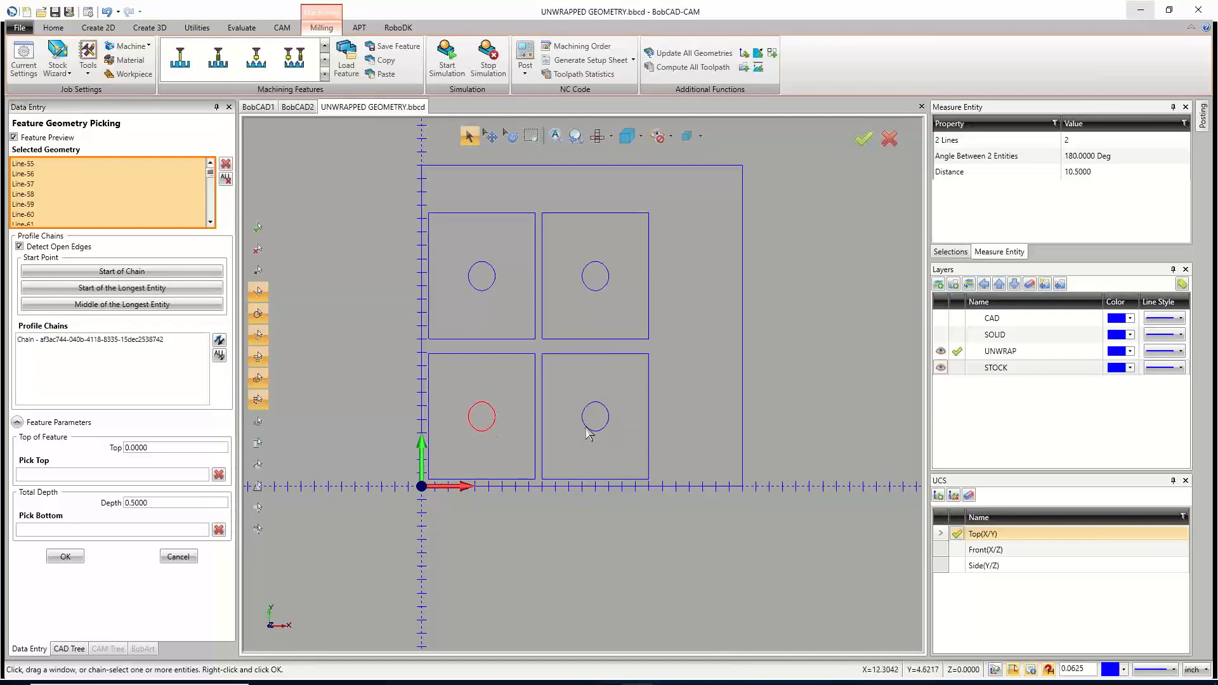
{"action": "left_click", "coordinate": [590, 429]}
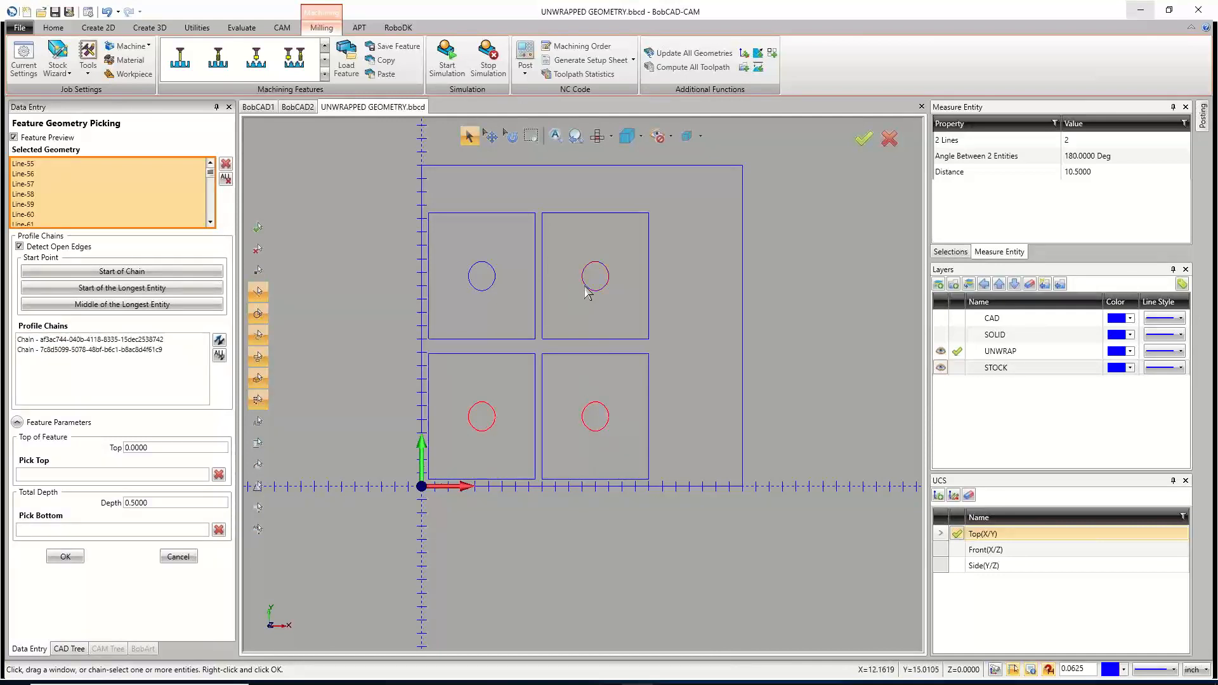
{"action": "left_click", "coordinate": [589, 291]}
{"action": "left_click", "coordinate": [487, 290]}
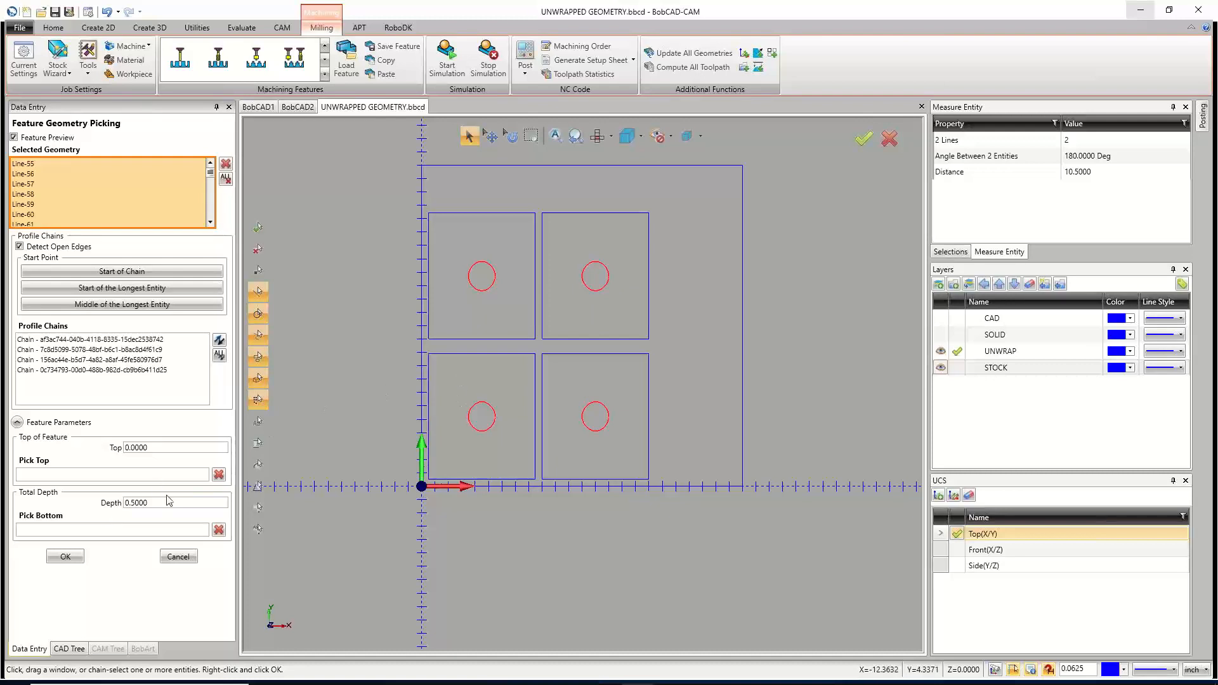
{"action": "left_click_drag", "start_coordinate": [155, 502], "coordinate": [98, 502]}
{"action": "type", "text": ".02"}
{"action": "left_click", "coordinate": [64, 558]}
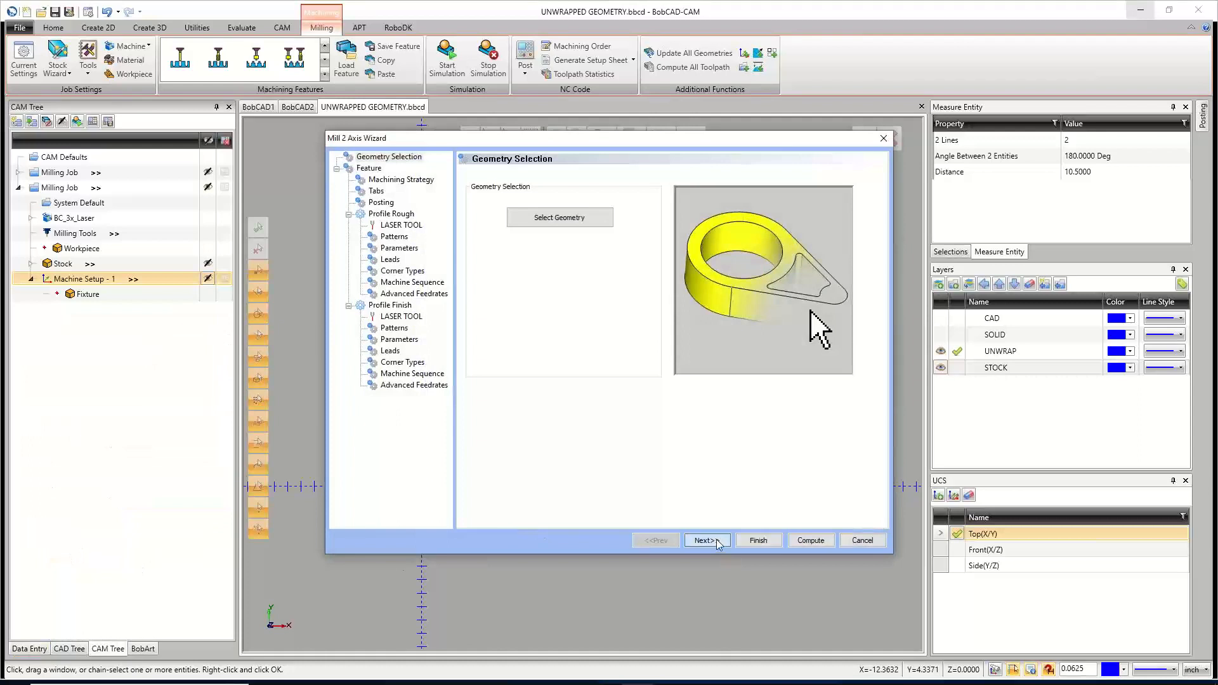
Choose the Profiling strategy and remove its Profile Rough operation, leaving only Profile Finish.
{"action": "left_click", "coordinate": [718, 541]}
{"action": "left_click", "coordinate": [706, 540]}
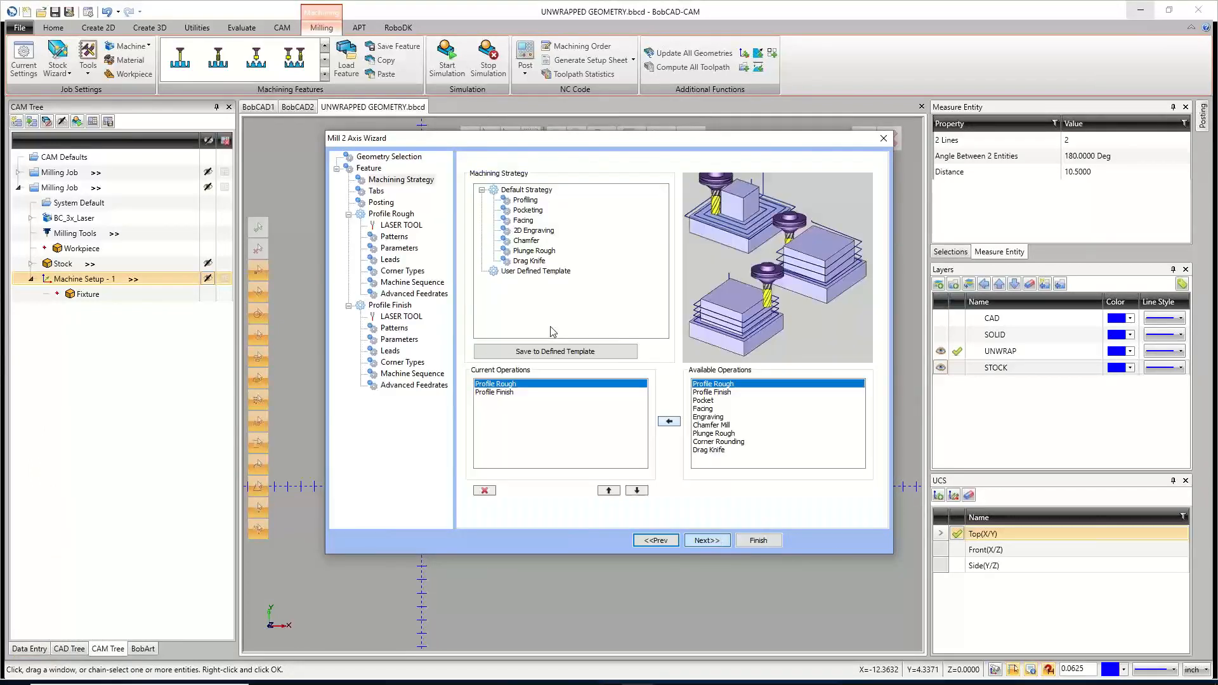
{"action": "left_click", "coordinate": [525, 200]}
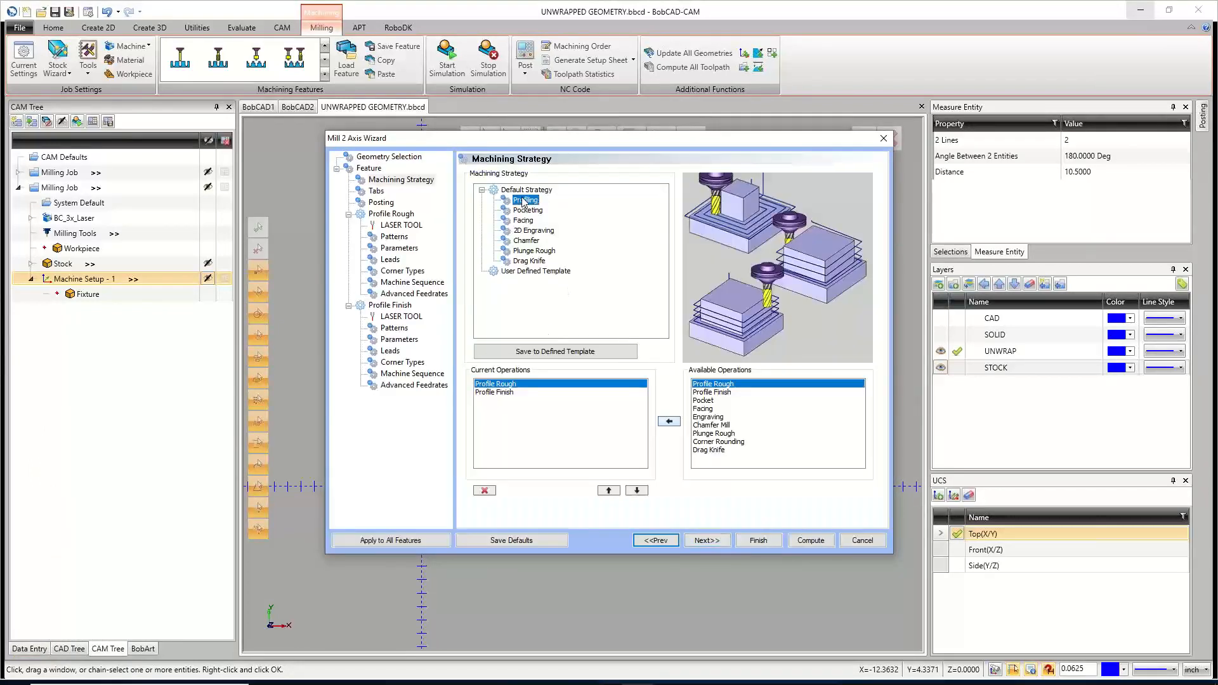
{"action": "left_click", "coordinate": [484, 491]}
Examine the Tabs, Posting and laser tool settings, including diameter, feedrate, pulse frequency and power setting.
{"action": "left_click", "coordinate": [720, 541]}
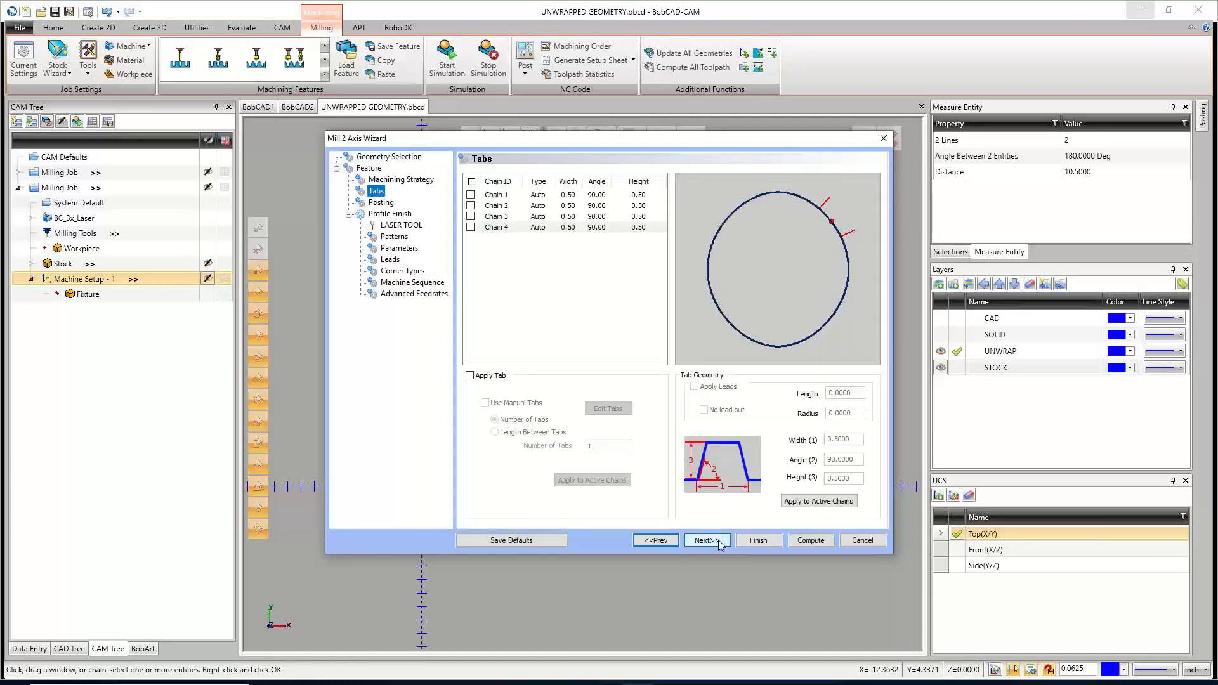
{"action": "left_click", "coordinate": [706, 540]}
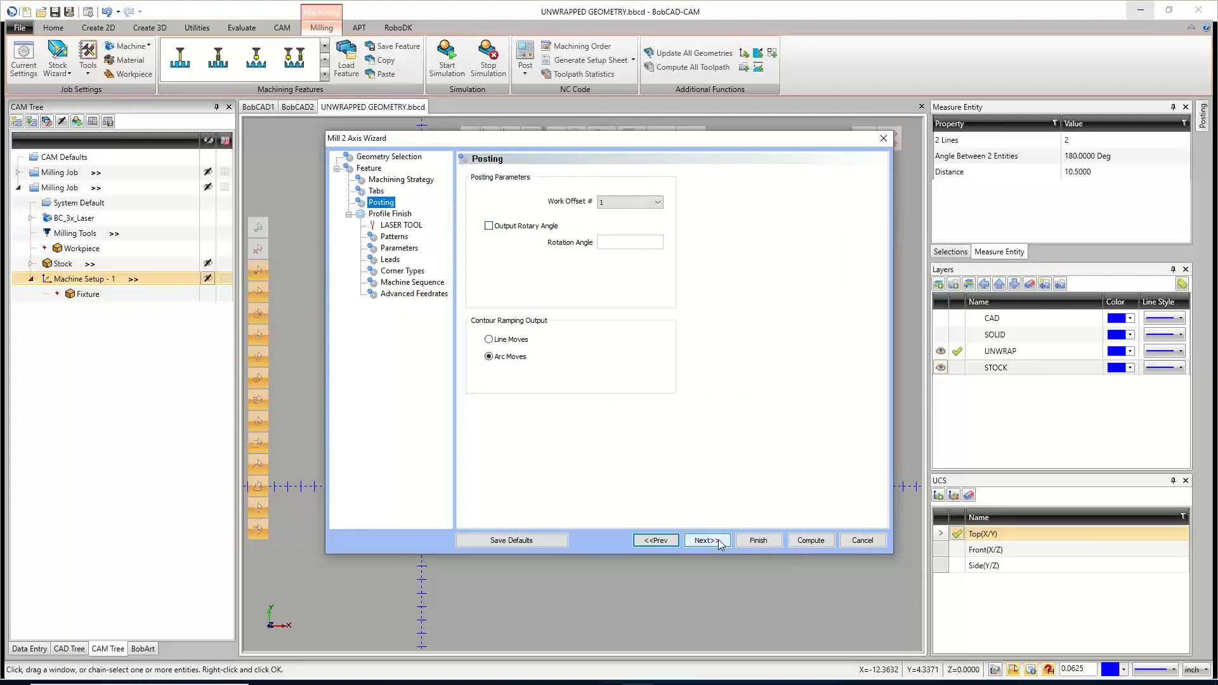
{"action": "left_click", "coordinate": [706, 540]}
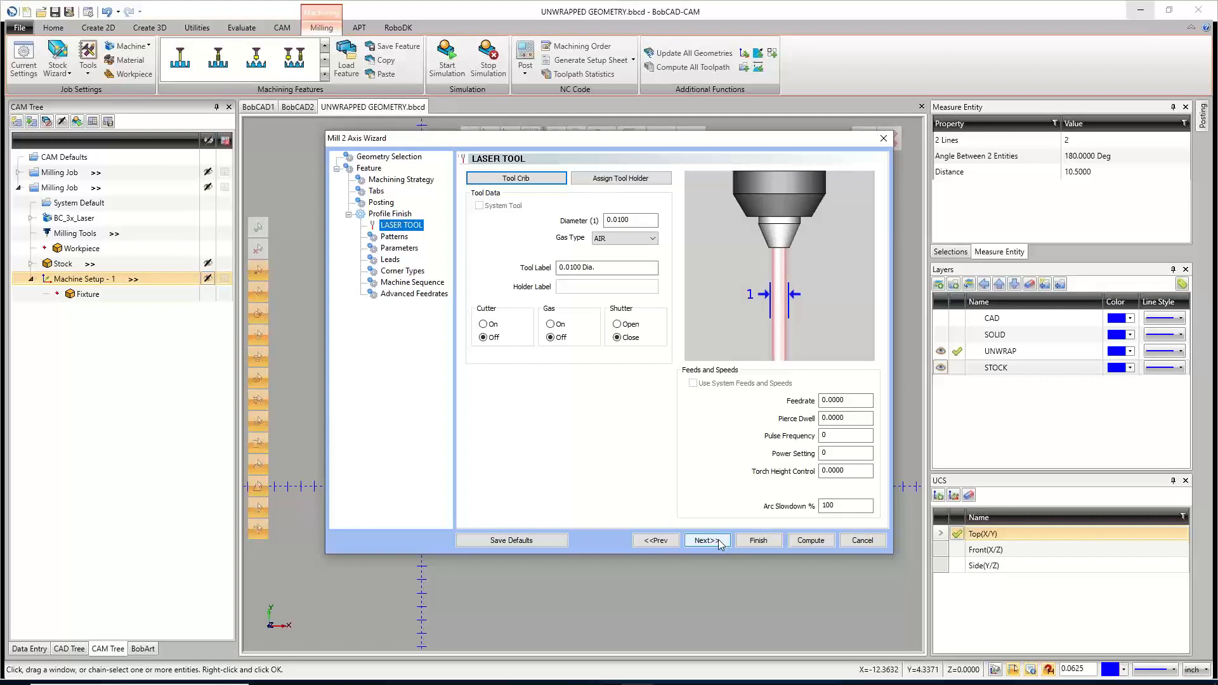
{"action": "left_click_drag", "start_coordinate": [643, 219], "coordinate": [541, 214]}
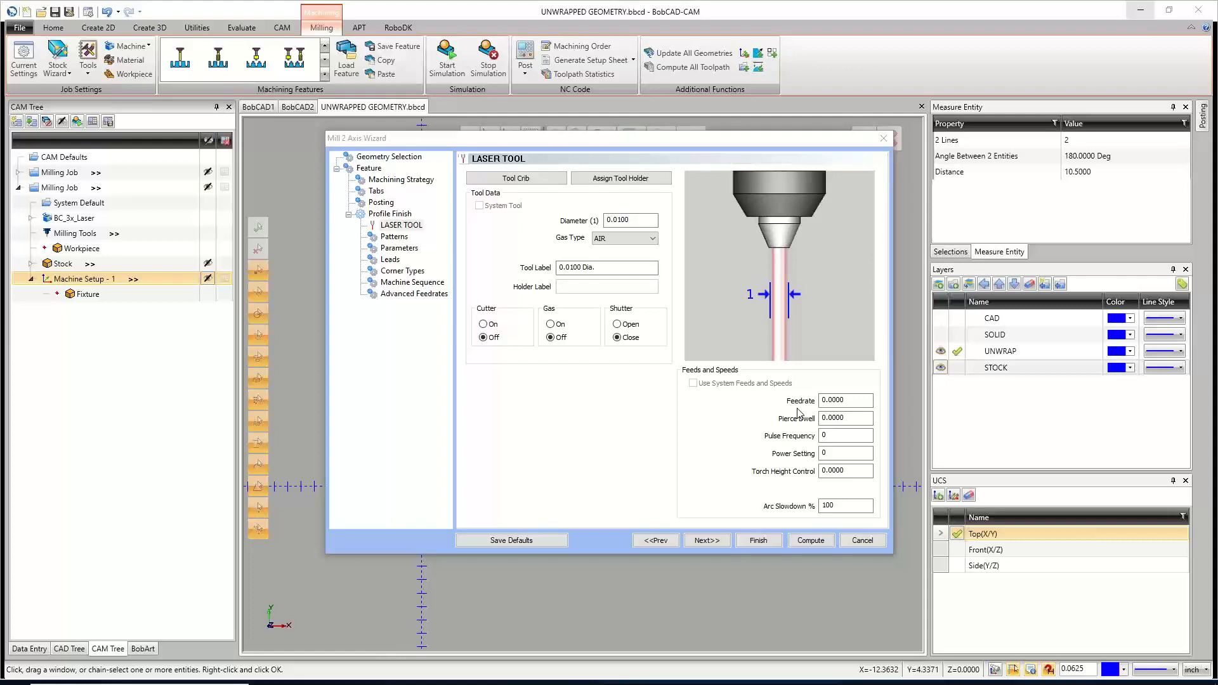
{"action": "left_click", "coordinate": [823, 400]}
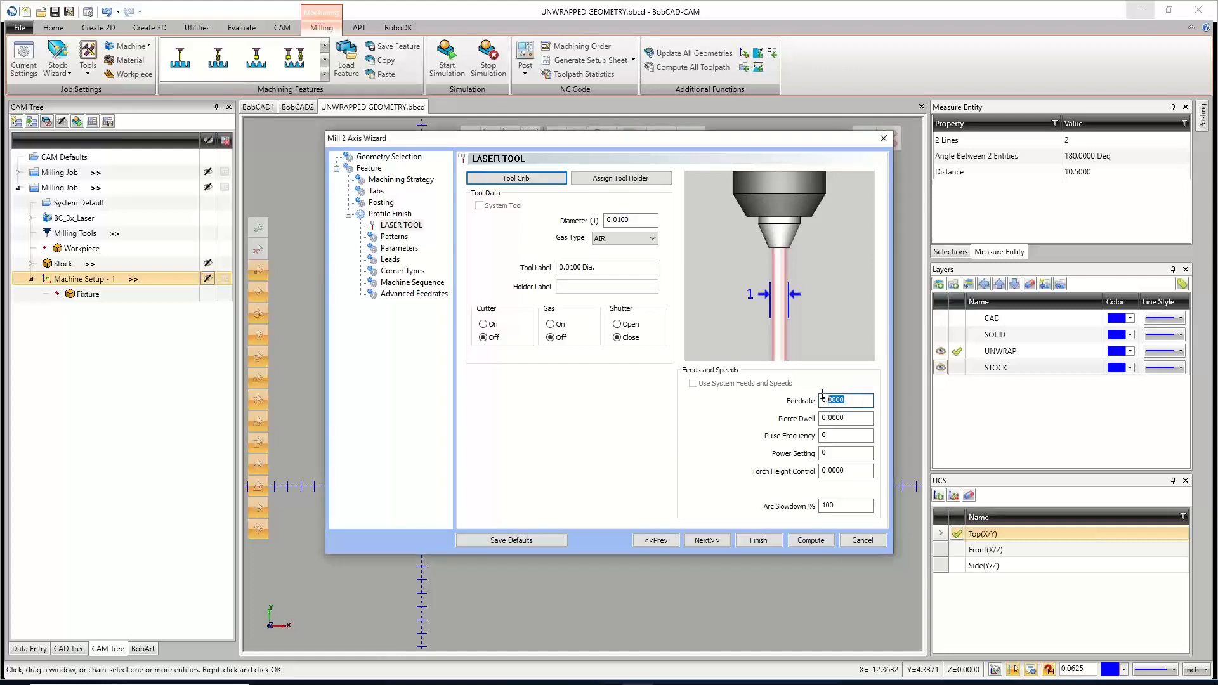
{"action": "left_click_drag", "start_coordinate": [823, 394], "coordinate": [816, 397]}
{"action": "left_click_drag", "start_coordinate": [837, 454], "coordinate": [787, 469]}
{"action": "left_click_drag", "start_coordinate": [845, 435], "coordinate": [789, 432]}
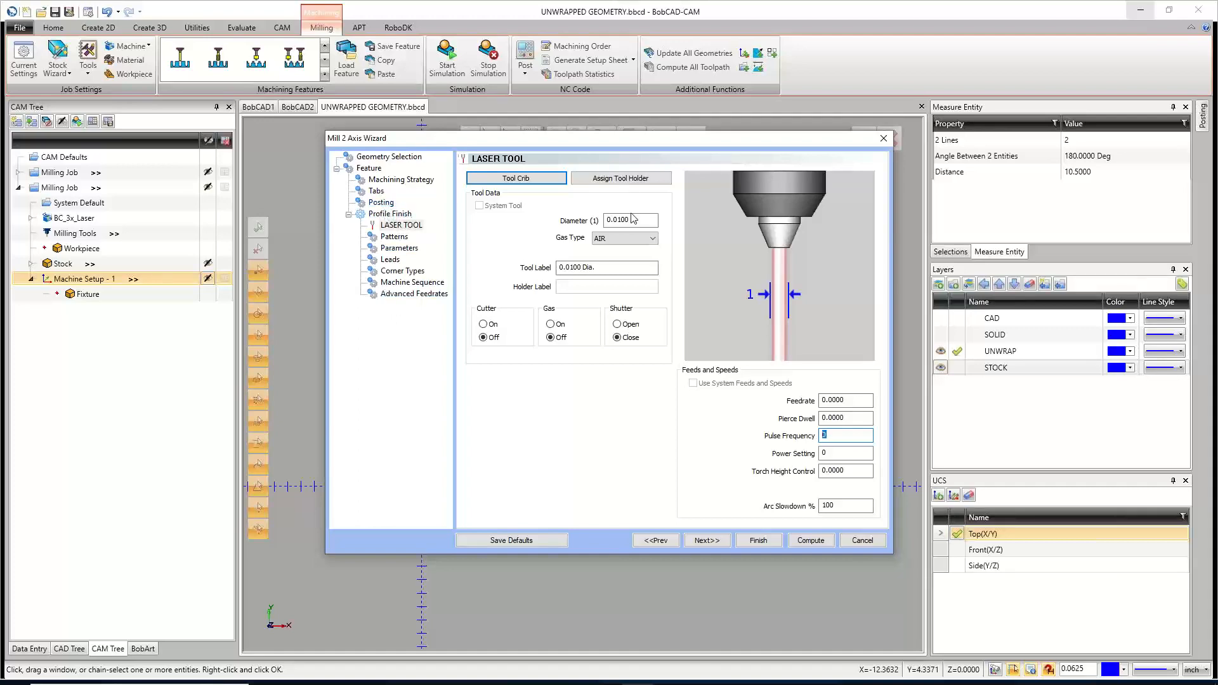
{"action": "left_click_drag", "start_coordinate": [637, 139], "coordinate": [781, 445]}
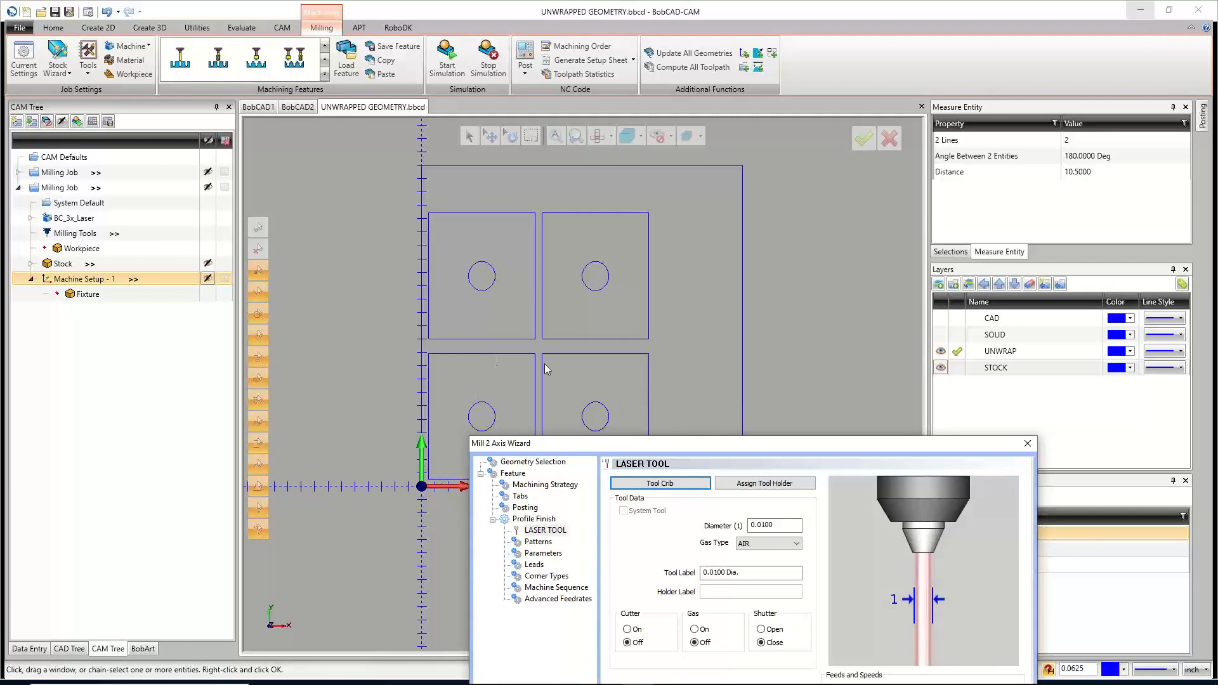
{"action": "left_click_drag", "start_coordinate": [625, 447], "coordinate": [521, 154]}
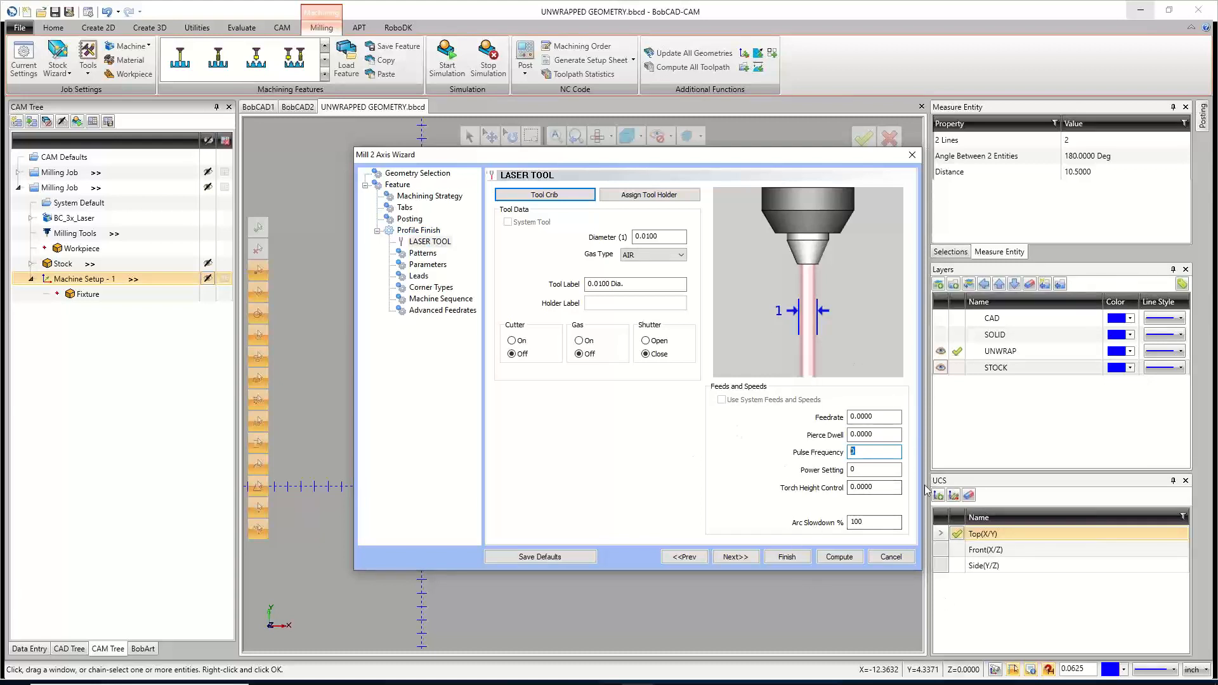
Set the Profile Finish operation's system compensation to Off.
{"action": "left_click", "coordinate": [736, 557]}
{"action": "left_click", "coordinate": [685, 556]}
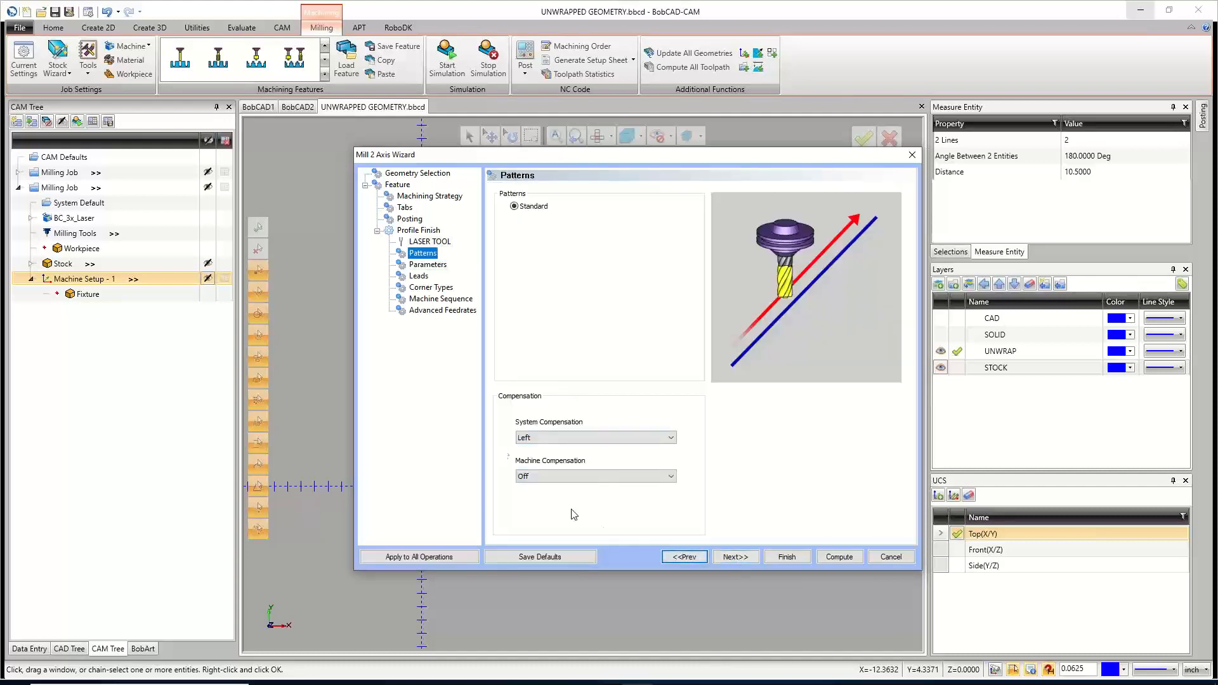
{"action": "left_click", "coordinate": [613, 443]}
{"action": "left_click", "coordinate": [597, 452]}
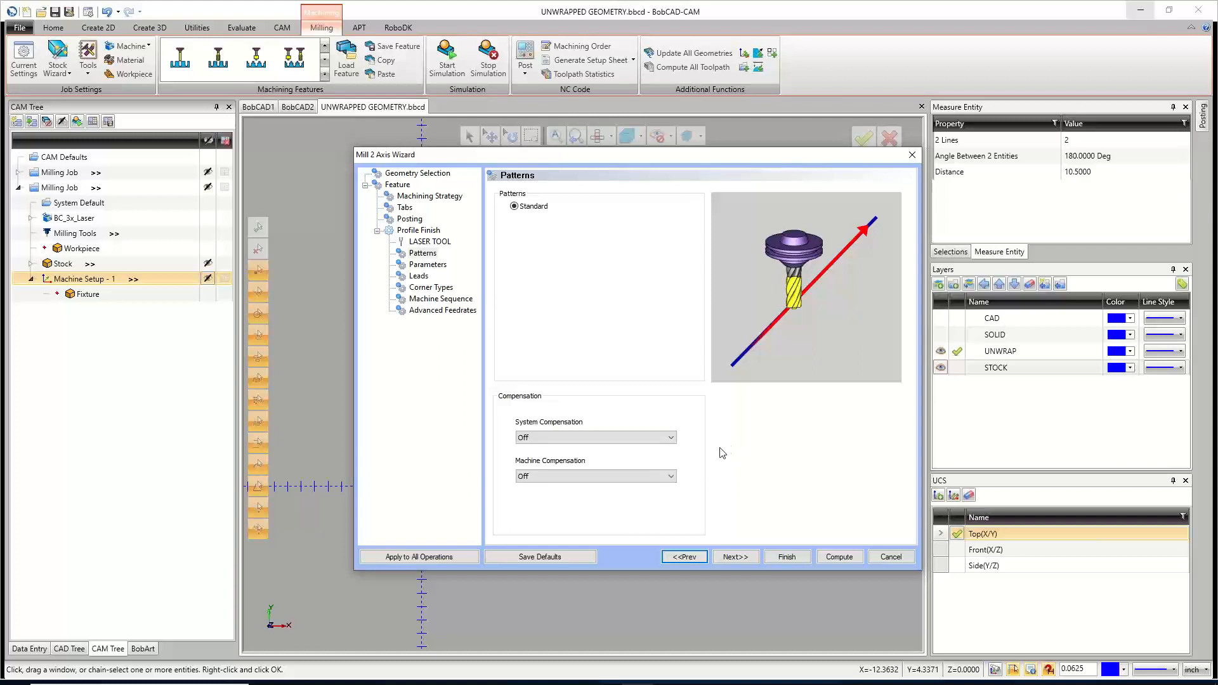
Accept the default parameters, leads, corner types, machine sequence and advanced feedrates, and compute the Profile Finish toolpath for the holes.
{"action": "left_click", "coordinate": [735, 557]}
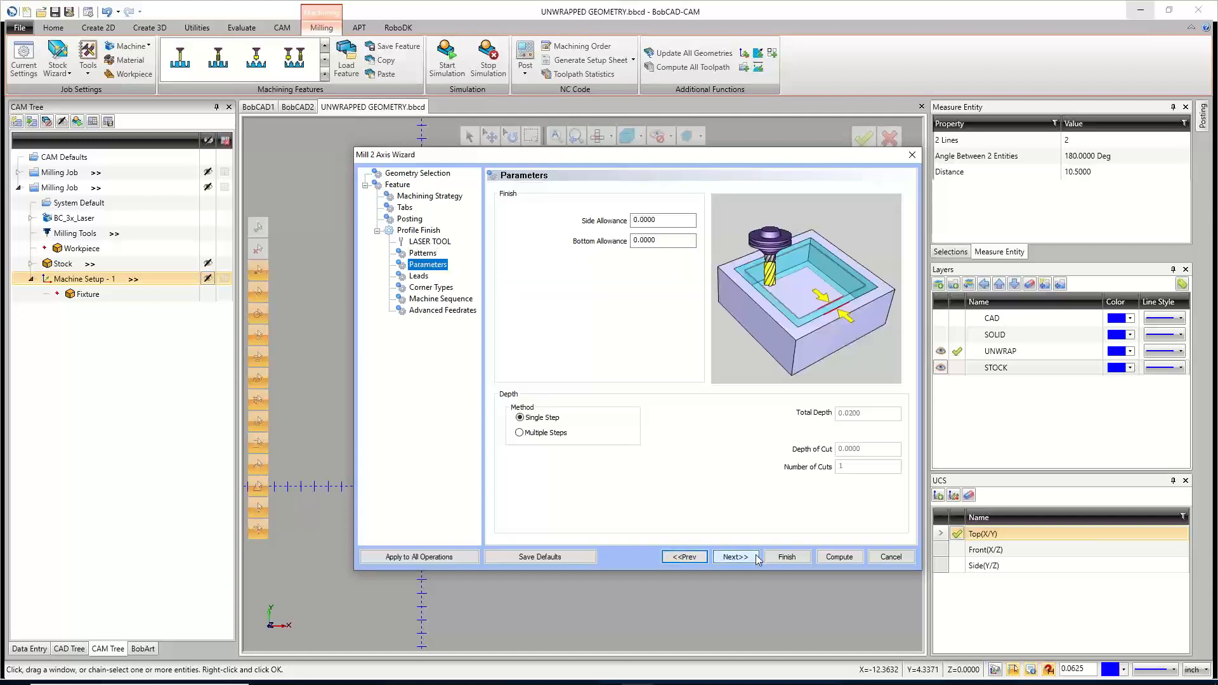
{"action": "left_click", "coordinate": [756, 558]}
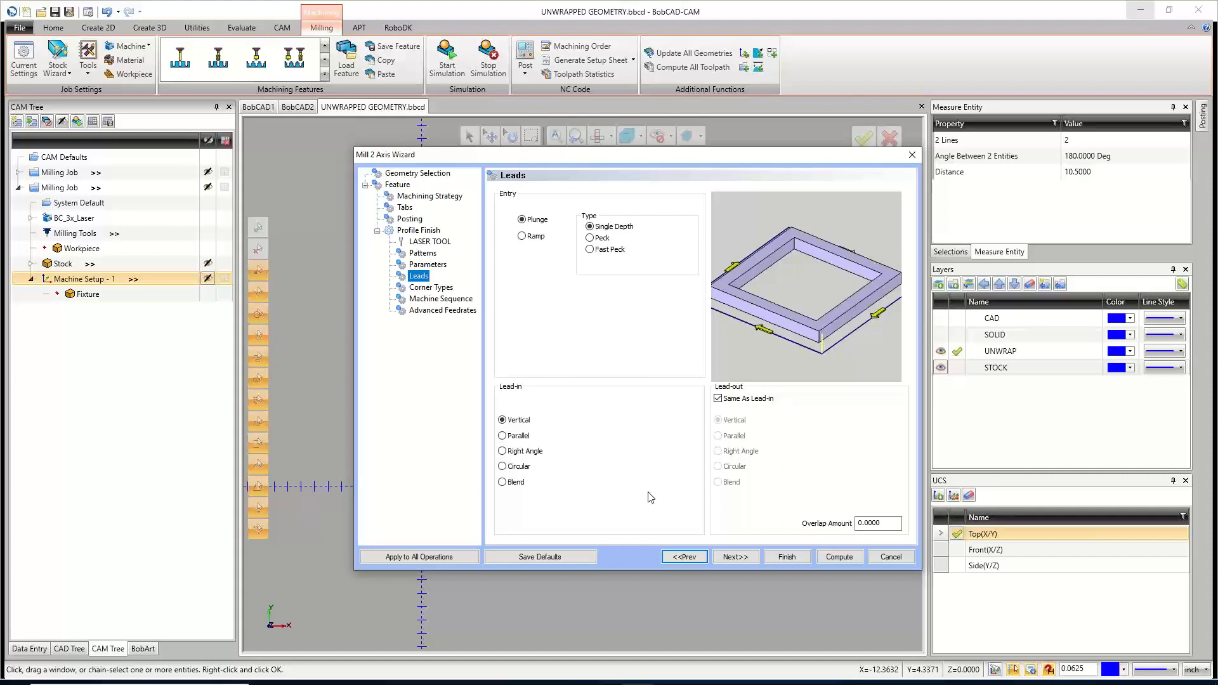
{"action": "left_click", "coordinate": [741, 558]}
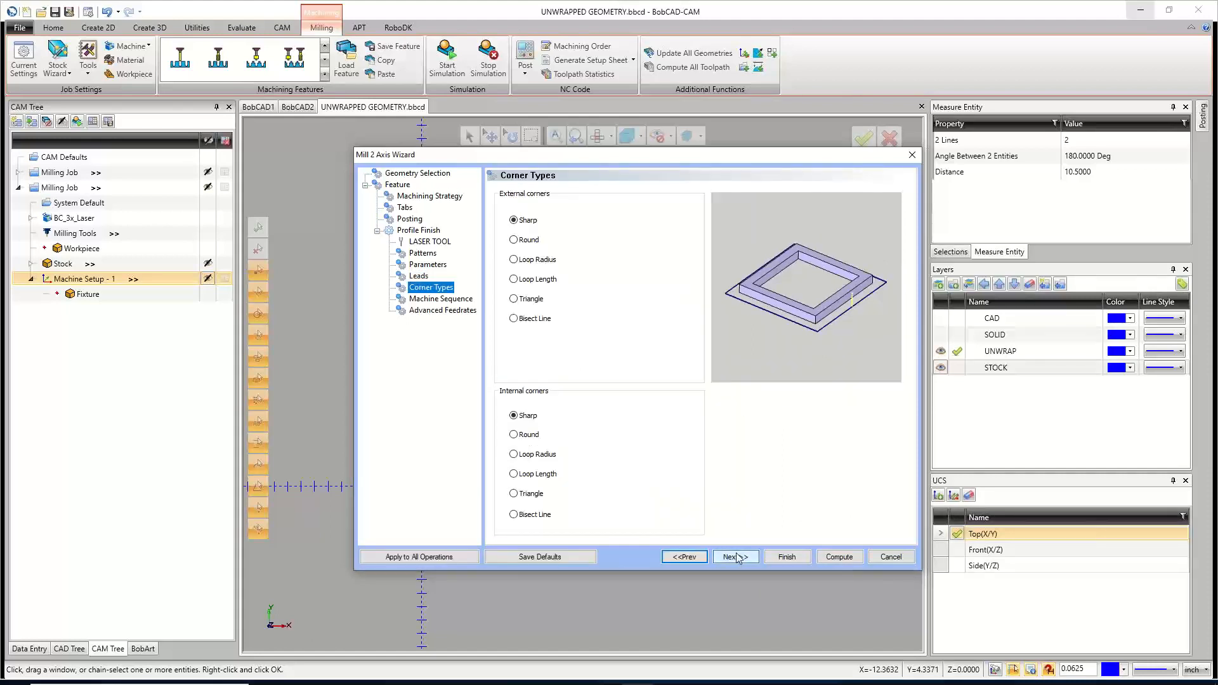
{"action": "left_click", "coordinate": [740, 558]}
{"action": "left_click", "coordinate": [736, 558]}
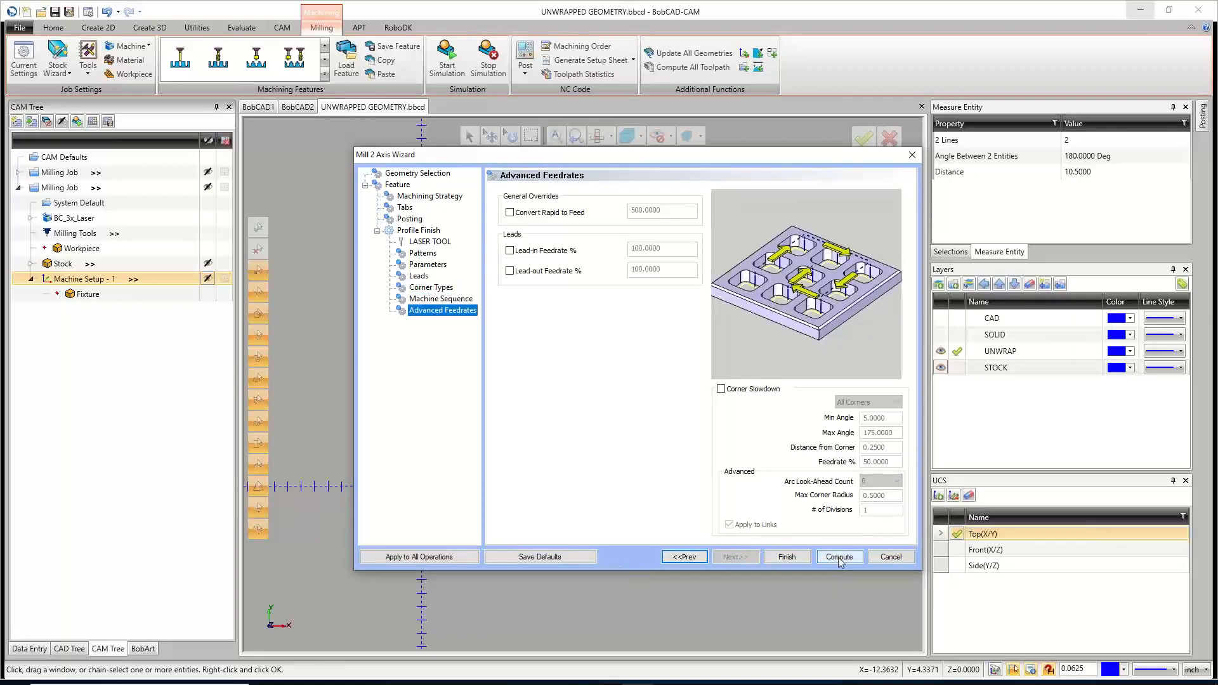
{"action": "left_click", "coordinate": [787, 557]}
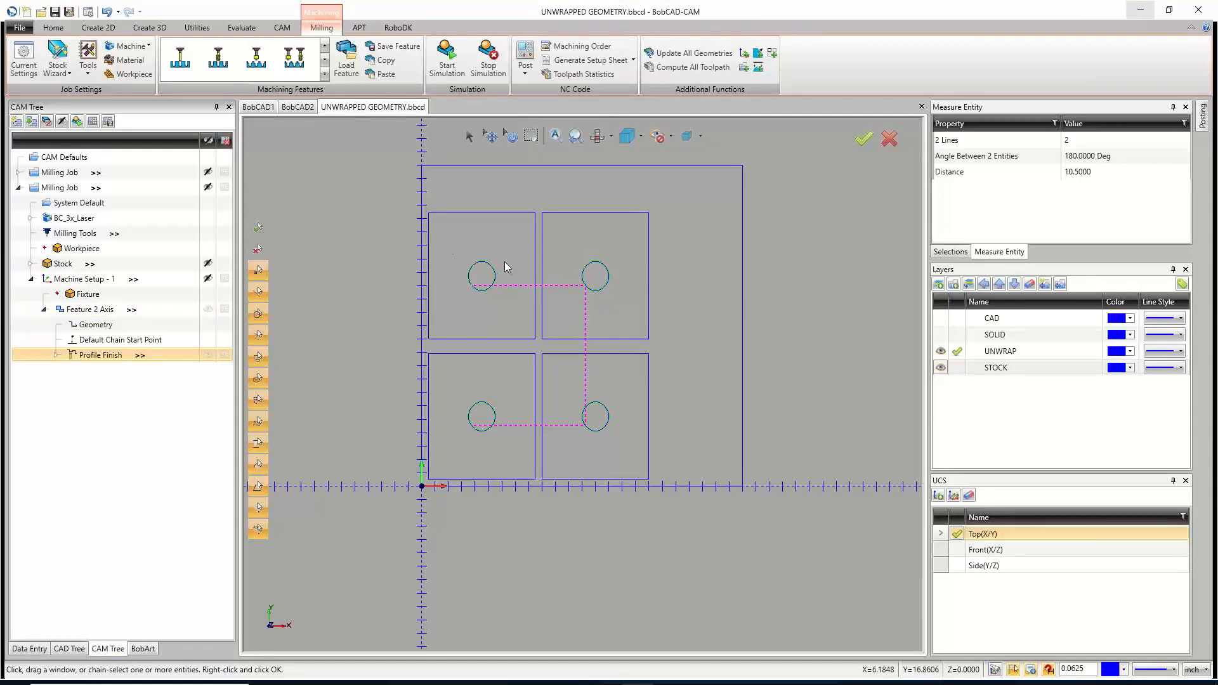
Duplicate the hole-profiling 2-axis feature within Machine Setup - 1, loading its Top of Feature and Depth values.
{"action": "right_click", "coordinate": [102, 310]}
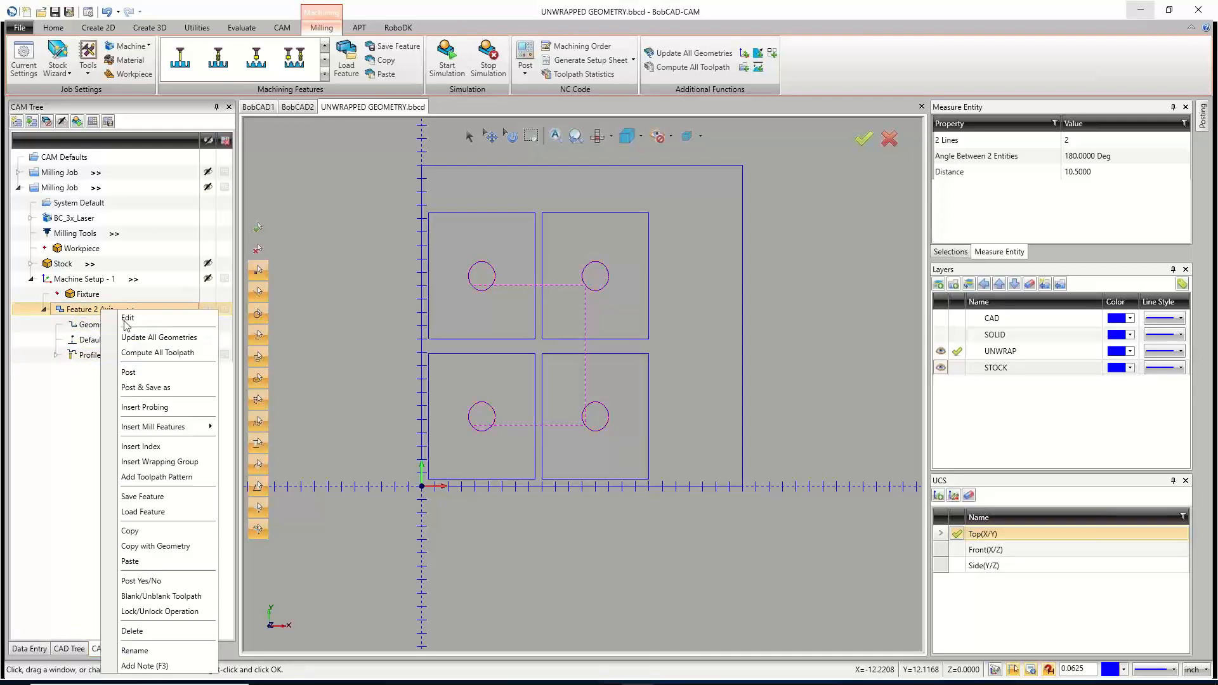
{"action": "left_click", "coordinate": [152, 535]}
{"action": "right_click", "coordinate": [83, 279]}
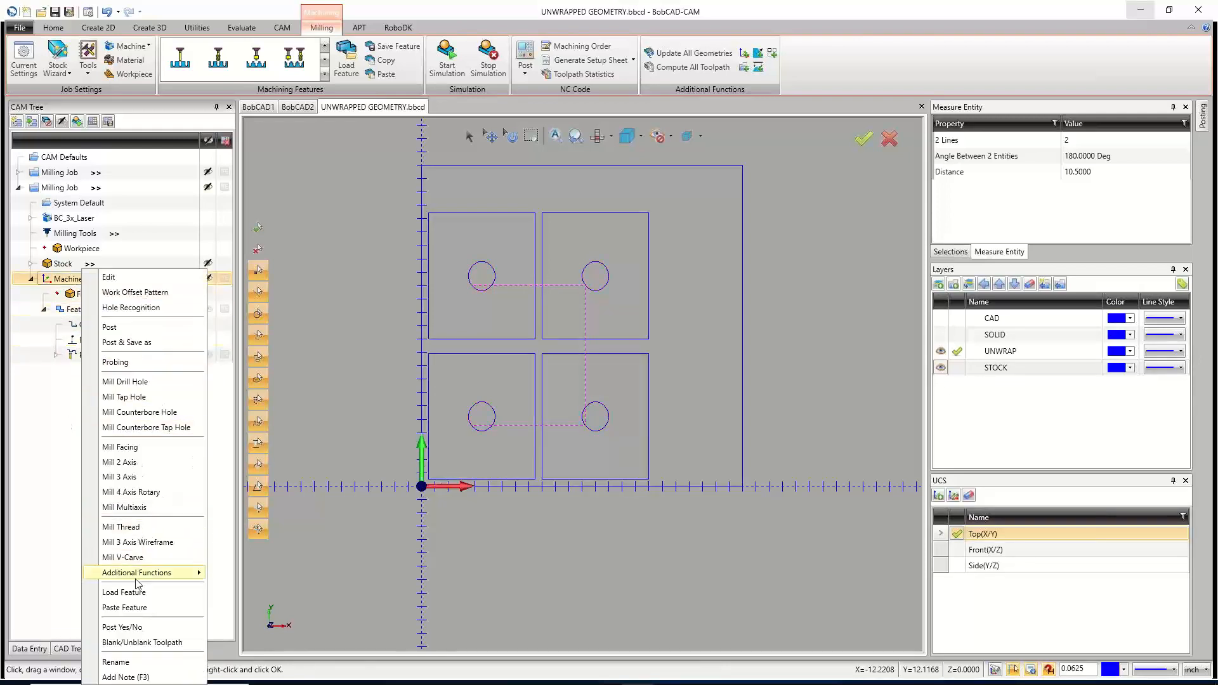
{"action": "left_click", "coordinate": [136, 591]}
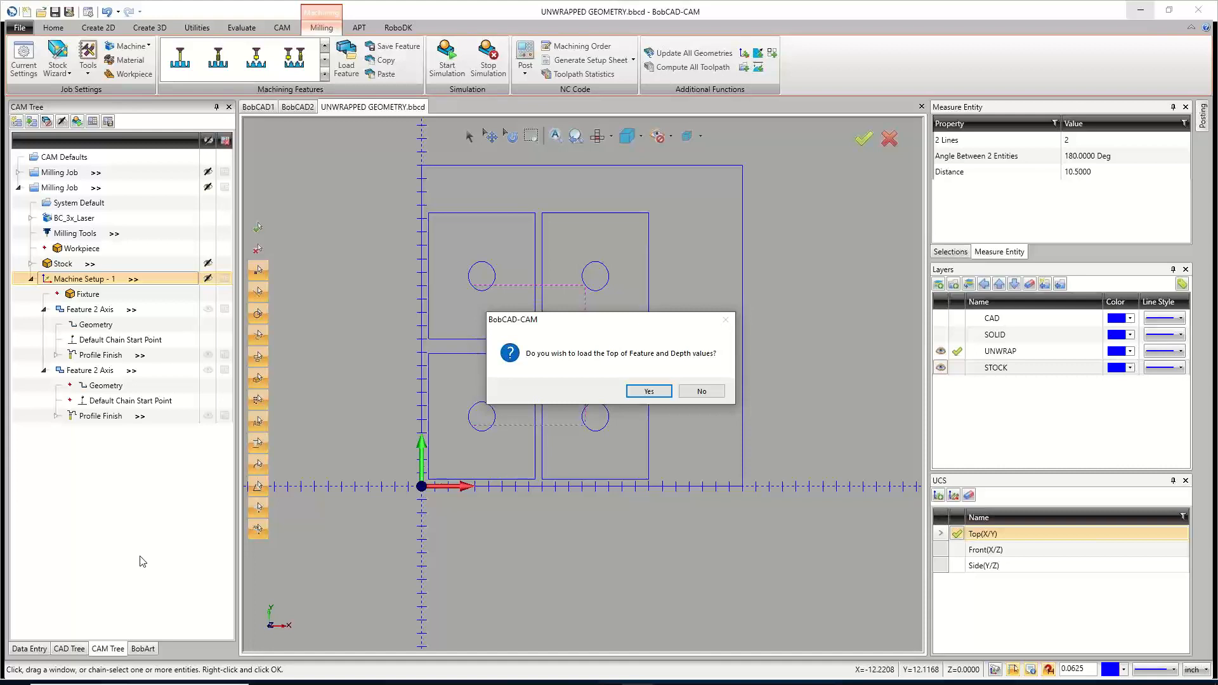
{"action": "left_click", "coordinate": [647, 391]}
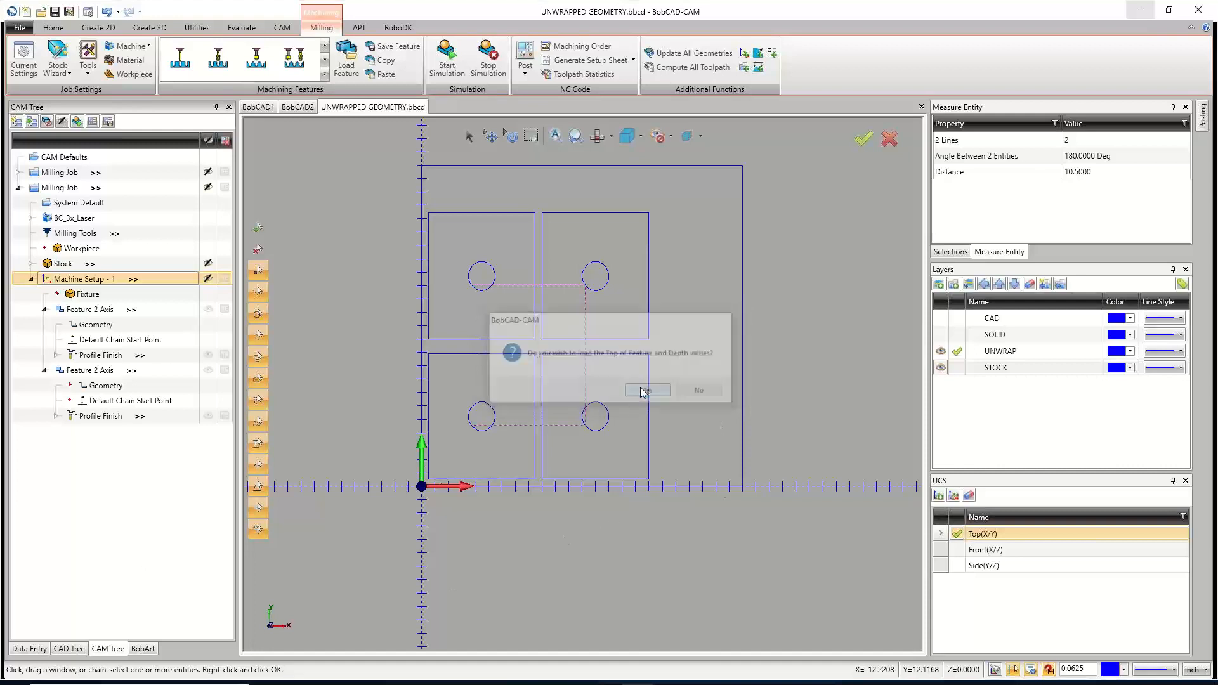
Assign the outer rectangular outlines of all four plates as the duplicated feature's geometry.
{"action": "double_click", "coordinate": [101, 386]}
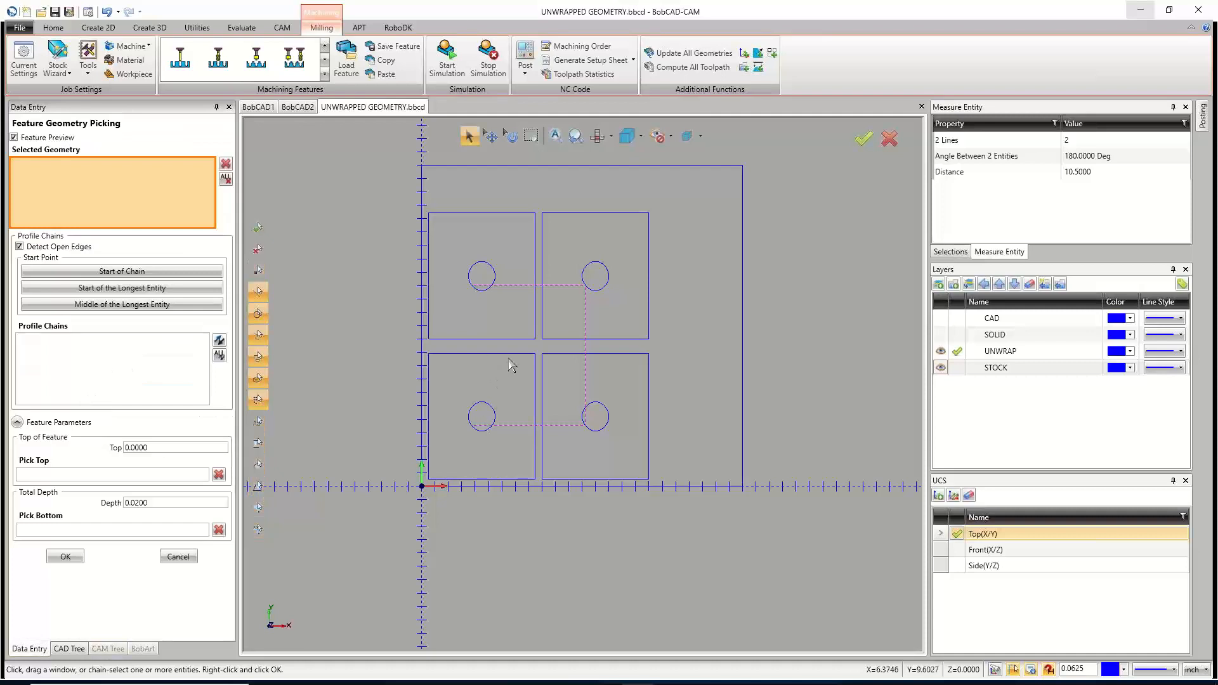
{"action": "left_click", "coordinate": [528, 354]}
{"action": "left_click", "coordinate": [548, 354]}
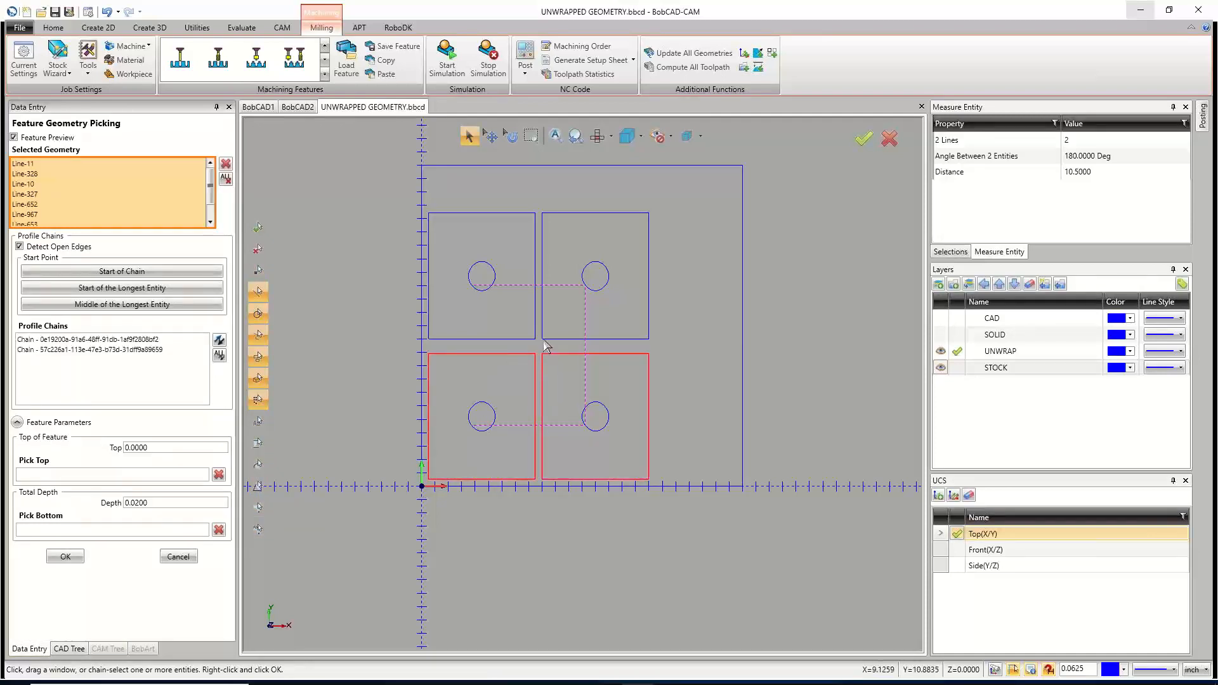
{"action": "left_click", "coordinate": [543, 340]}
{"action": "left_click", "coordinate": [532, 340]}
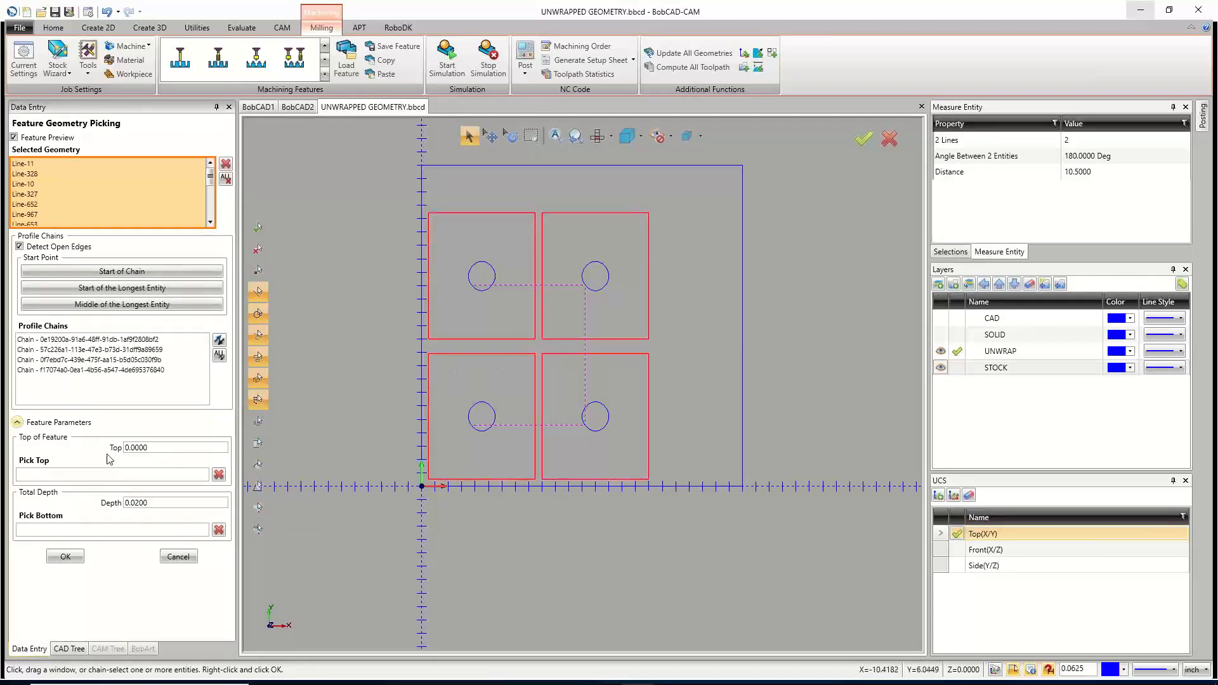
Set the plate outline feature's total depth to 0.5000, check the chain start points at the inner corners, and accept the geometry.
{"action": "left_click", "coordinate": [112, 507]}
{"action": "type", "text": "0.5000"}
{"action": "left_click", "coordinate": [66, 557]}
{"action": "scroll", "coordinate": [466, 357], "scroll_direction": "up", "scroll_amount": 5}
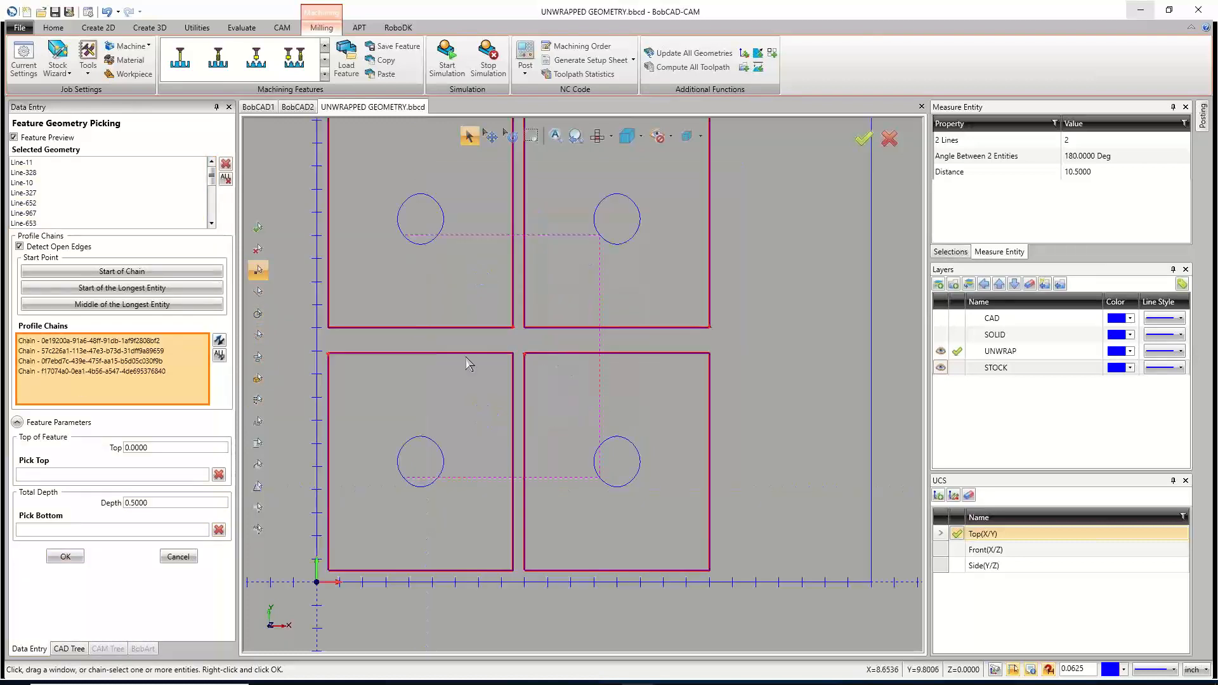
{"action": "scroll", "coordinate": [478, 365], "scroll_direction": "up", "scroll_amount": 2}
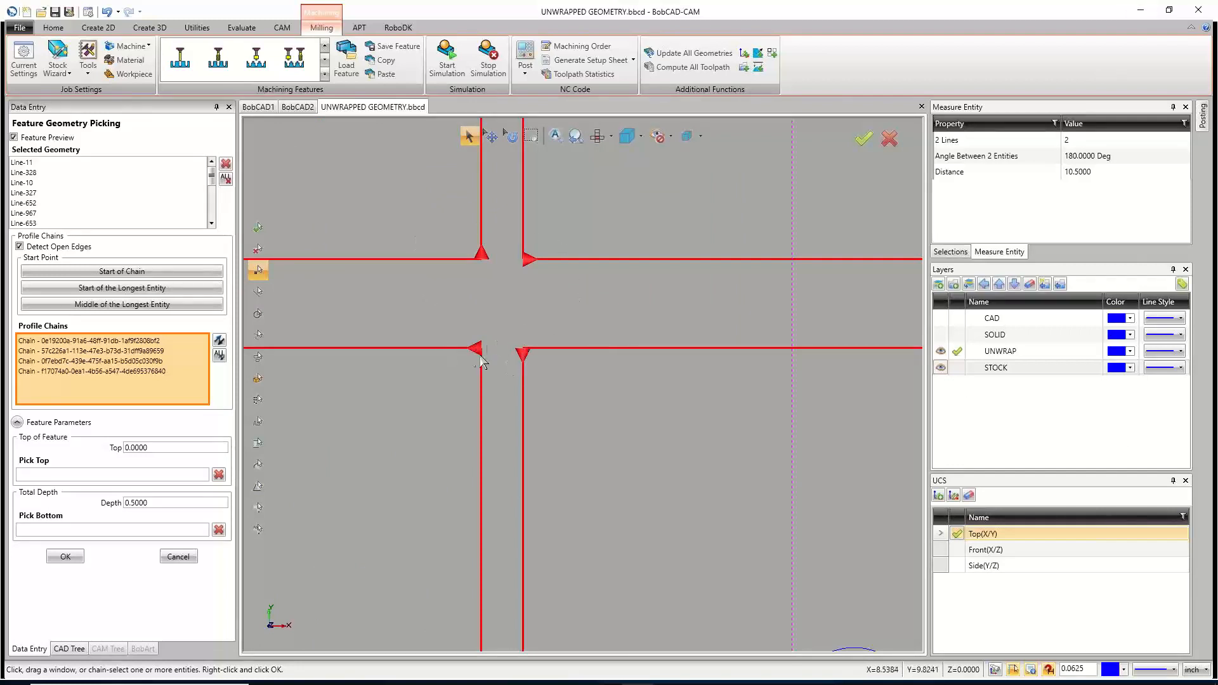
{"action": "left_click", "coordinate": [66, 557]}
Edit the plate outline feature and set its Profile Finish system compensation to Right, keeping the strategy, tabs, posting and tool settings.
{"action": "left_click", "coordinate": [103, 370]}
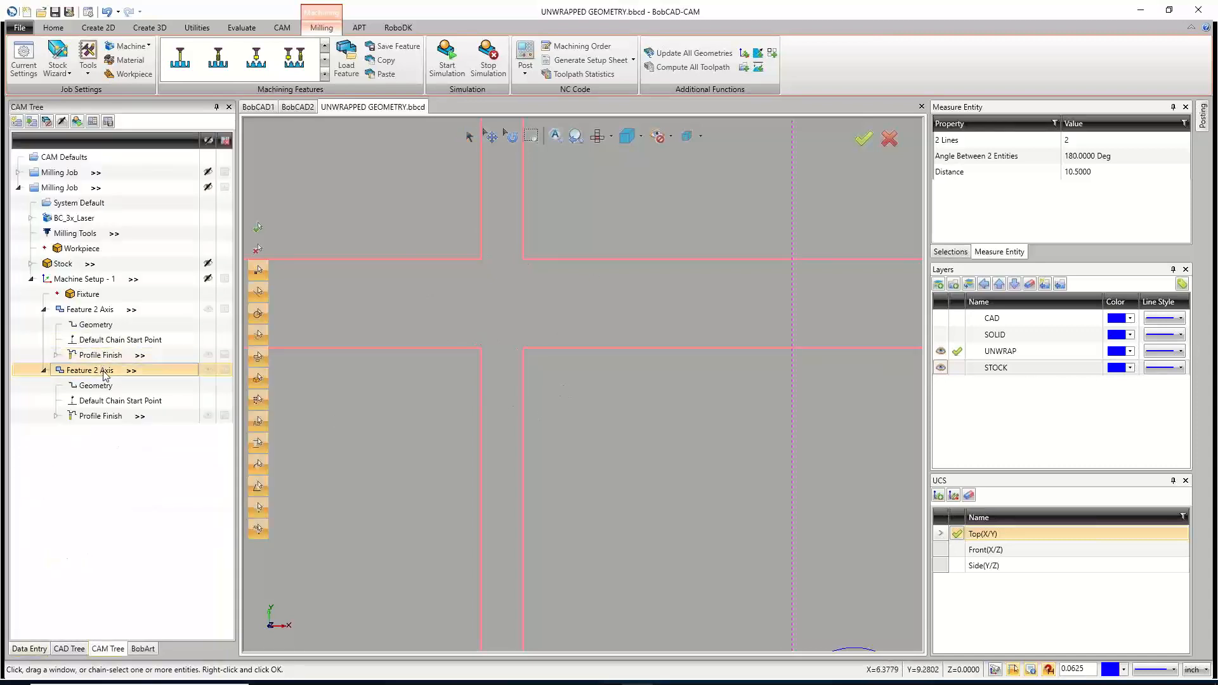
{"action": "right_click", "coordinate": [104, 370]}
{"action": "left_click", "coordinate": [130, 14]}
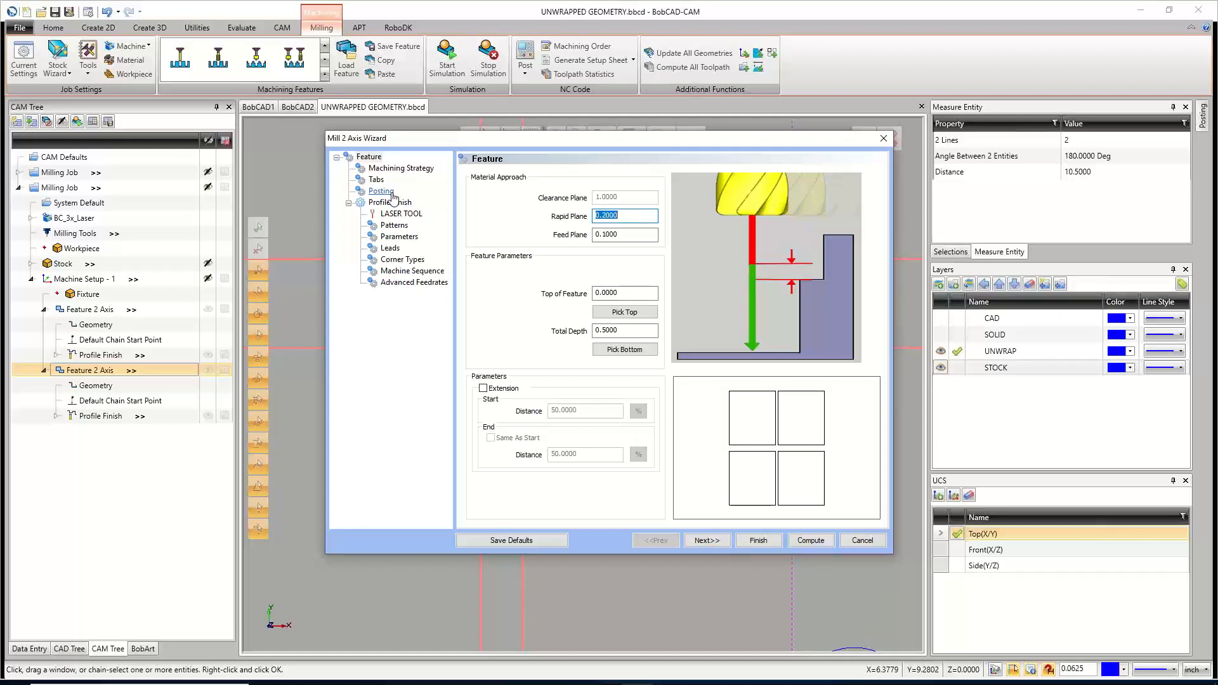
{"action": "left_click", "coordinate": [712, 540]}
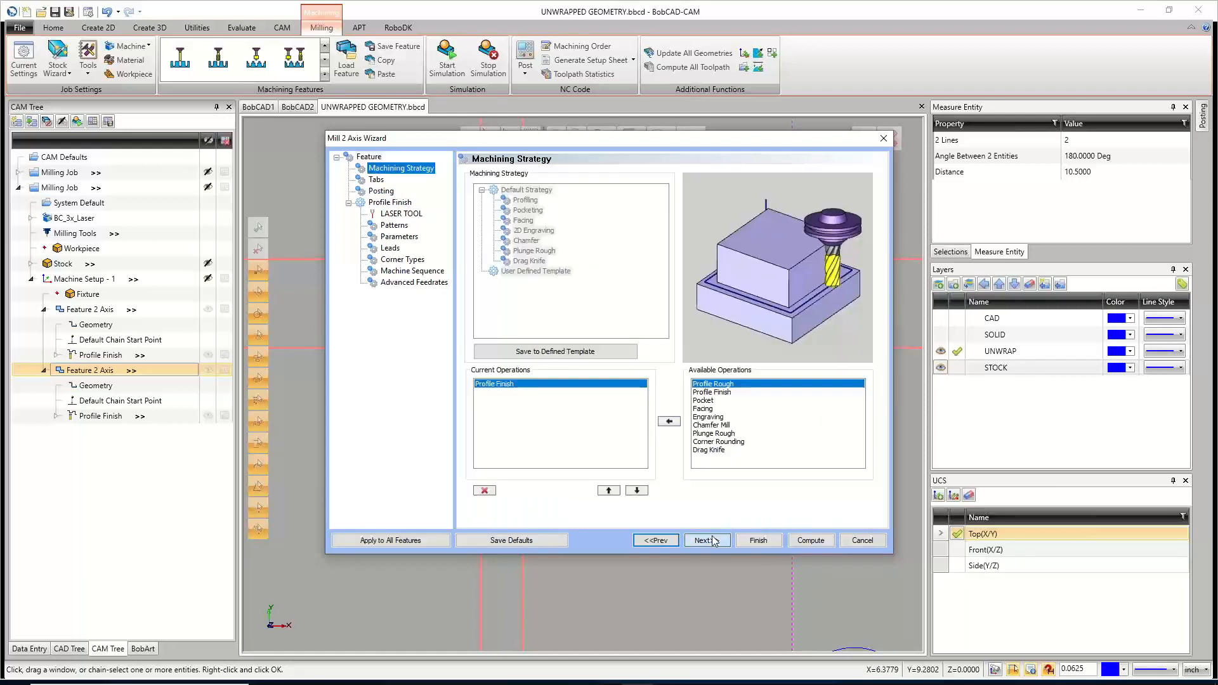
{"action": "left_click", "coordinate": [712, 539]}
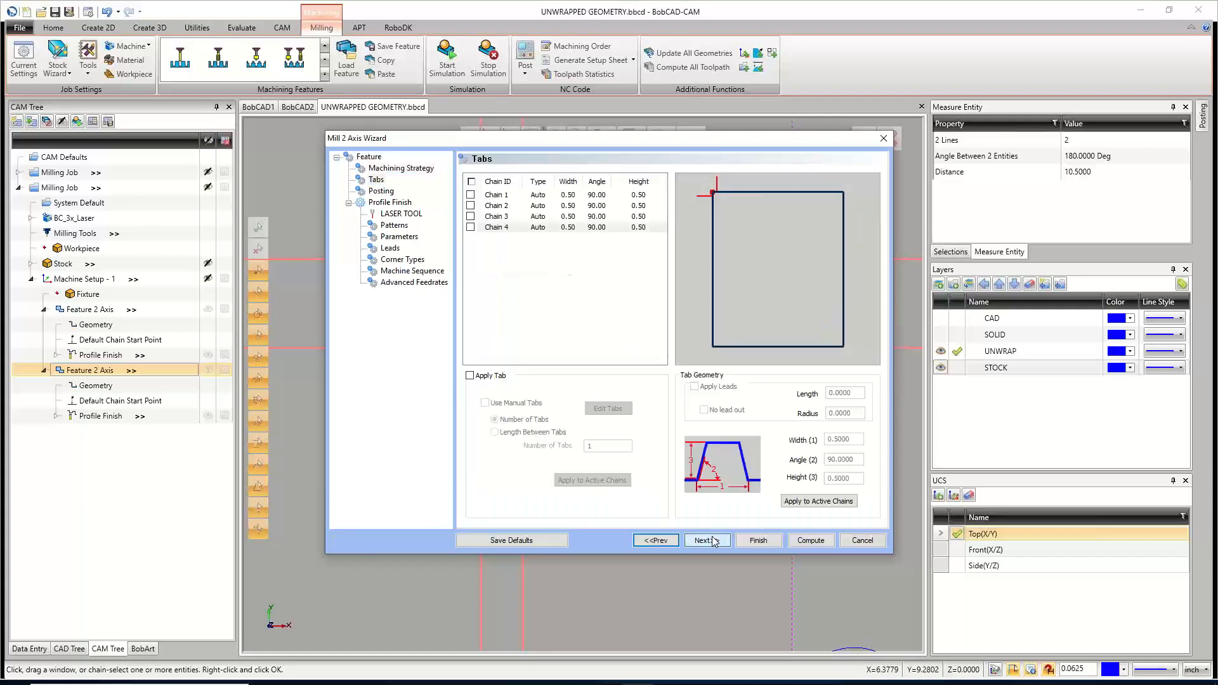
{"action": "left_click", "coordinate": [711, 540]}
{"action": "left_click", "coordinate": [712, 540]}
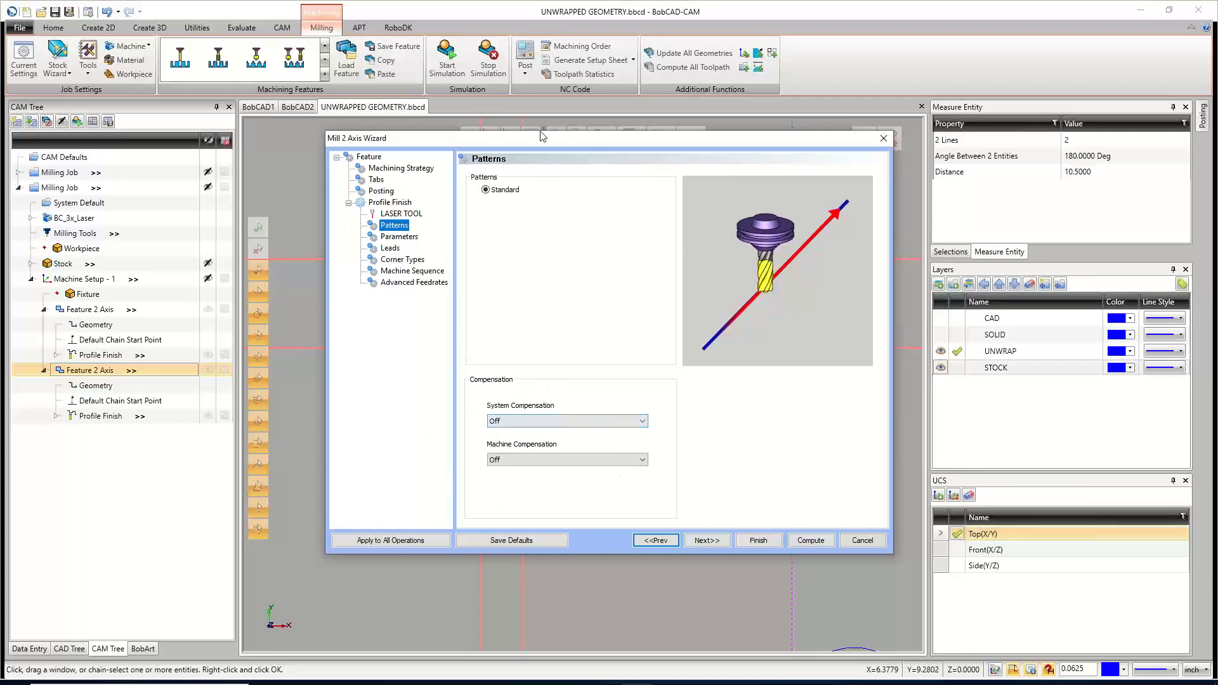
{"action": "mouse_move", "coordinate": [542, 135]}
{"action": "left_mouse_down"}
{"action": "mouse_move", "coordinate": [973, 237]}
{"action": "mouse_move", "coordinate": [562, 158]}
{"action": "mouse_move", "coordinate": [534, 141]}
{"action": "left_mouse_up"}
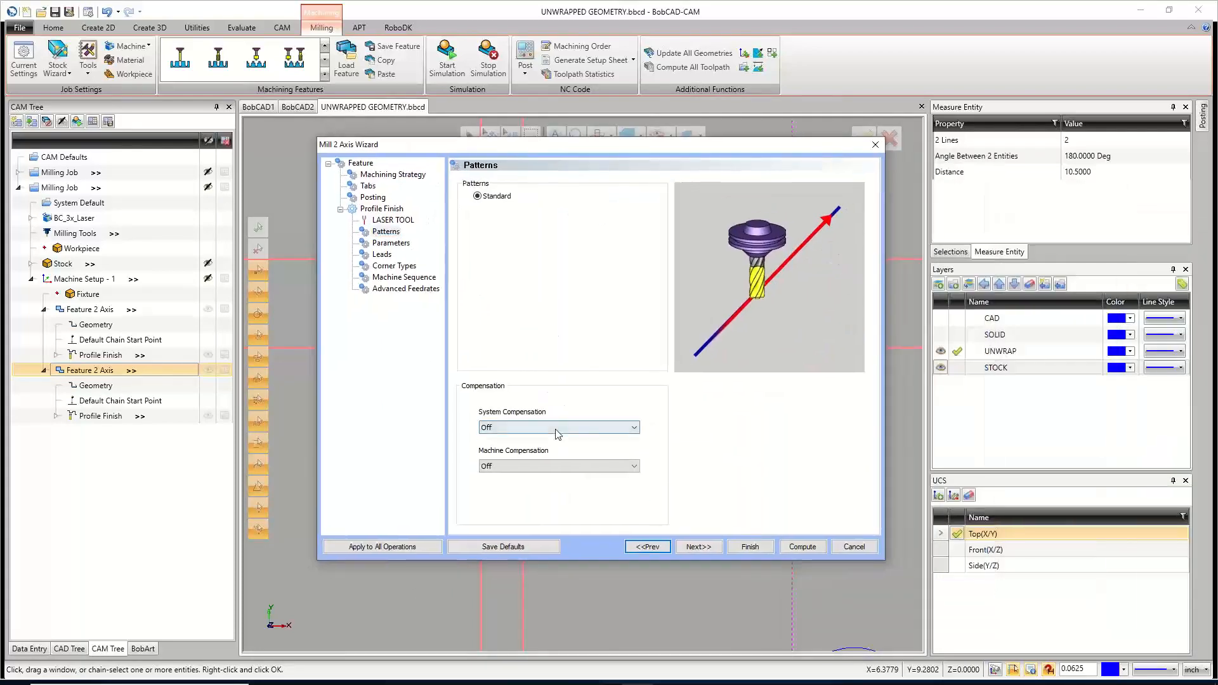
{"action": "left_click", "coordinate": [557, 433]}
{"action": "left_click", "coordinate": [546, 455]}
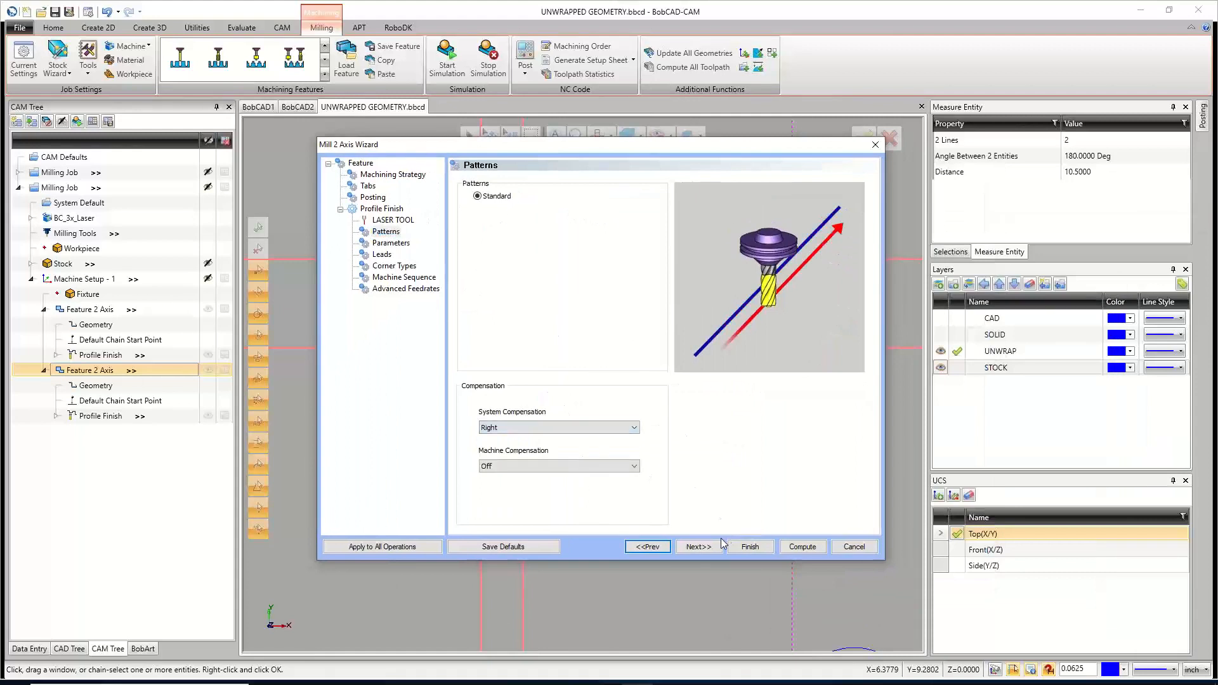
Use a Parallel lead-in with a new length for the plate outlines, and compute the Profile Finish toolpath.
{"action": "left_click", "coordinate": [699, 546]}
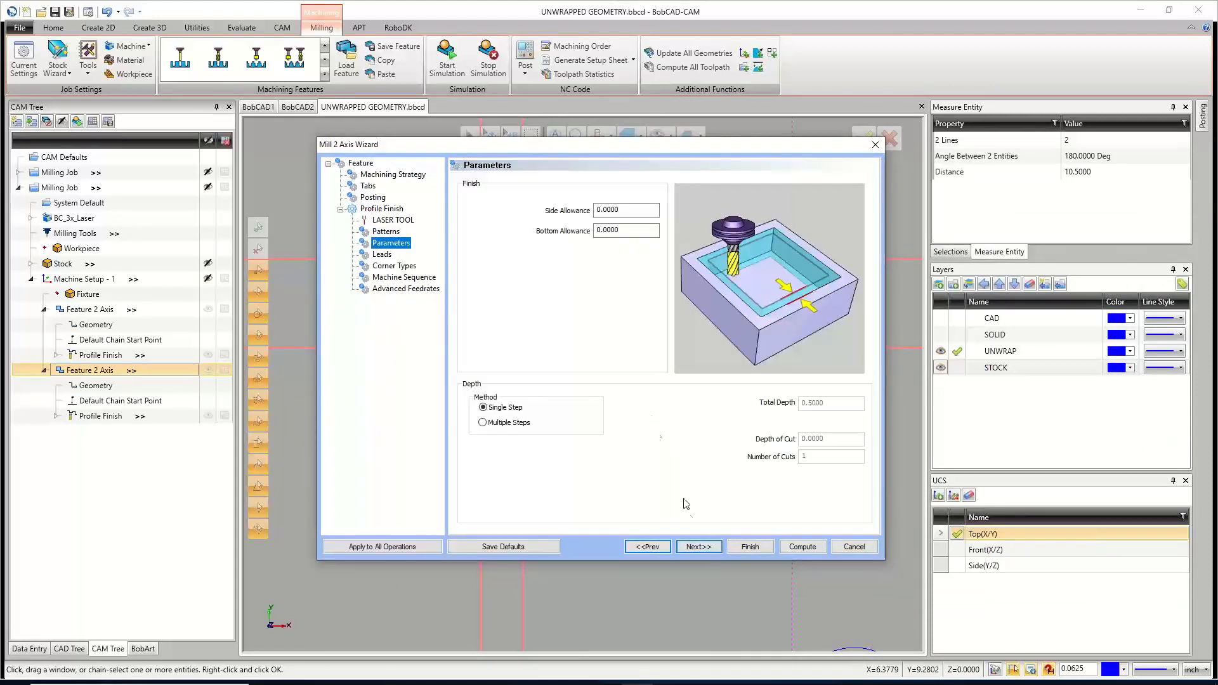
{"action": "left_click", "coordinate": [699, 546]}
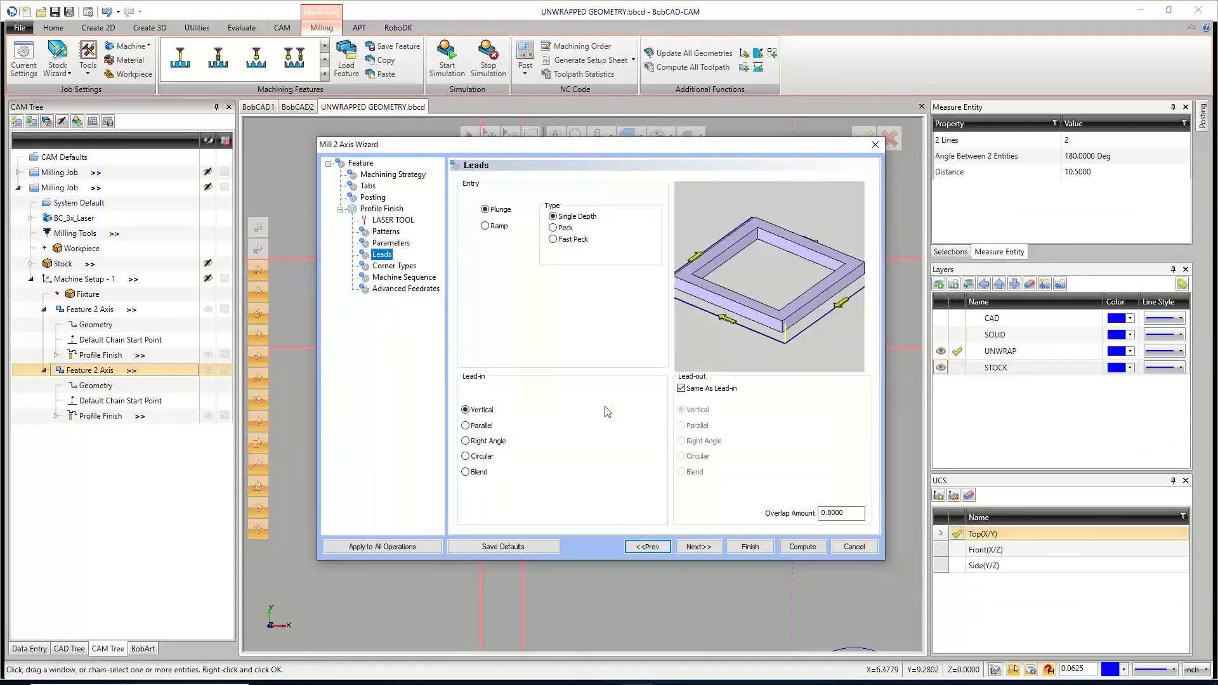
{"action": "left_click", "coordinate": [466, 426]}
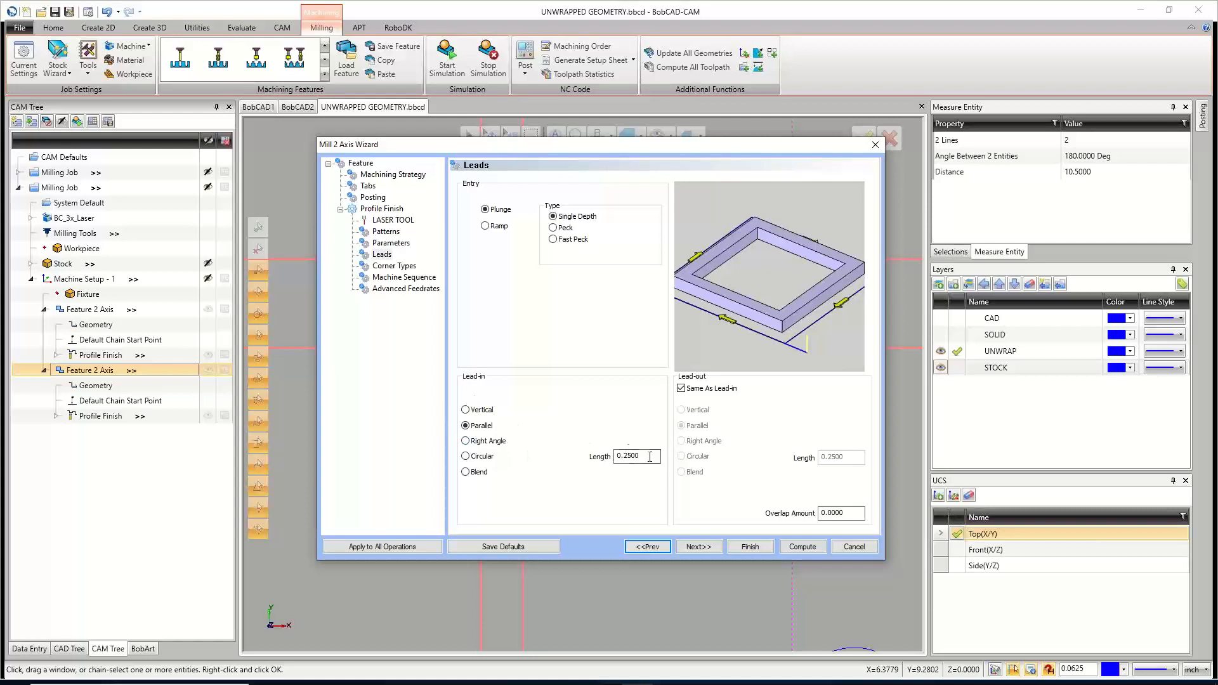
{"action": "left_click_drag", "start_coordinate": [651, 457], "coordinate": [544, 452]}
{"action": "type", "text": "."}
{"action": "key", "text": "Tab"}
{"action": "left_click", "coordinate": [802, 548]}
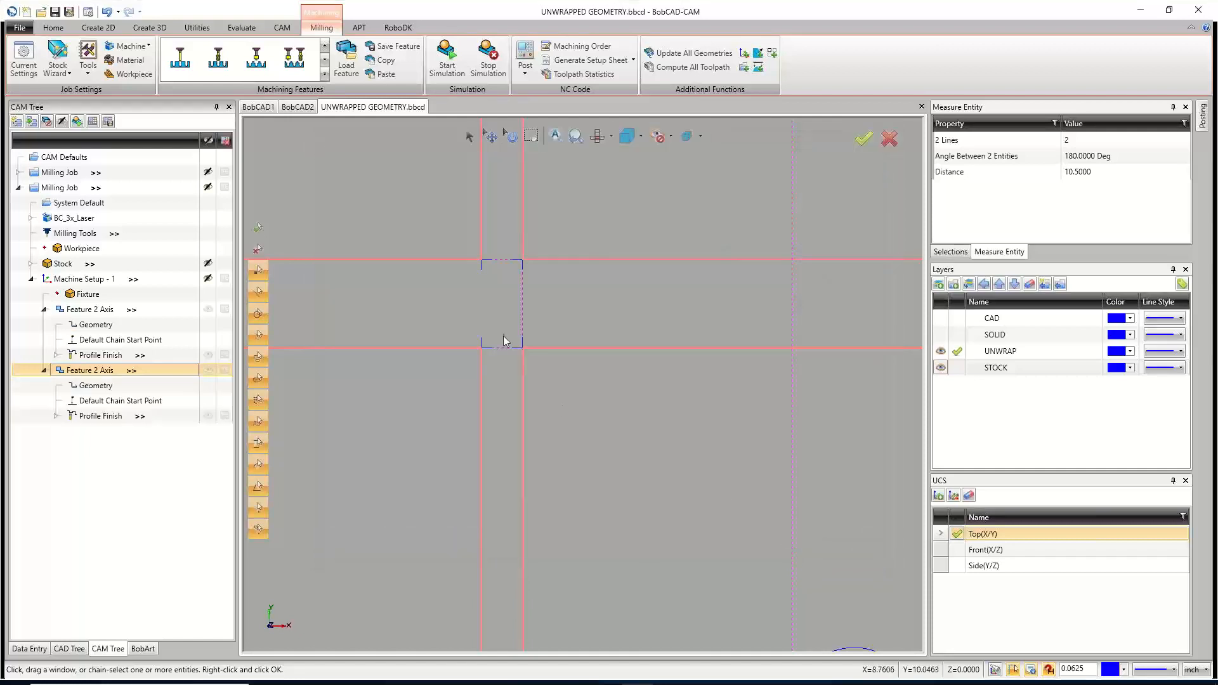
Examine the outline toolpath's lead-in, lead-out and rapid moves in the gap between the four plates, and return to the full top view.
{"action": "scroll", "coordinate": [500, 338], "scroll_direction": "up", "scroll_amount": 3}
{"action": "scroll", "coordinate": [478, 311], "scroll_direction": "down", "scroll_amount": 2}
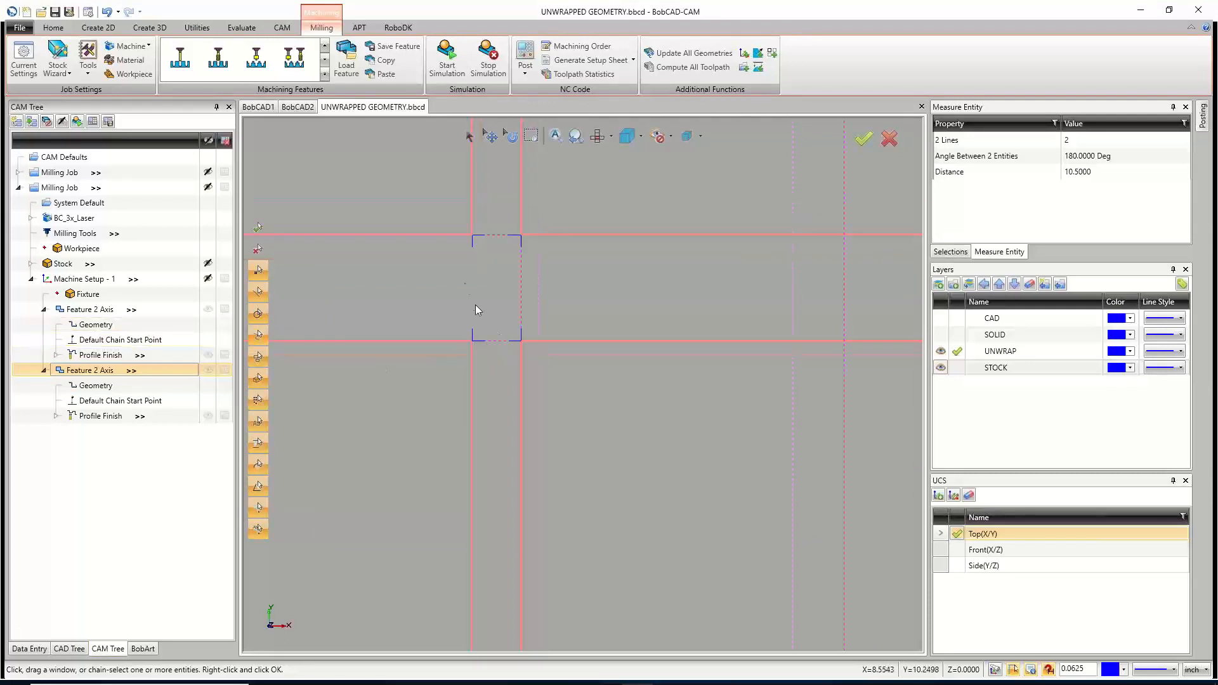
{"action": "left_click", "coordinate": [102, 416]}
{"action": "middle_click_drag", "start_coordinate": [492, 242], "coordinate": [465, 380]}
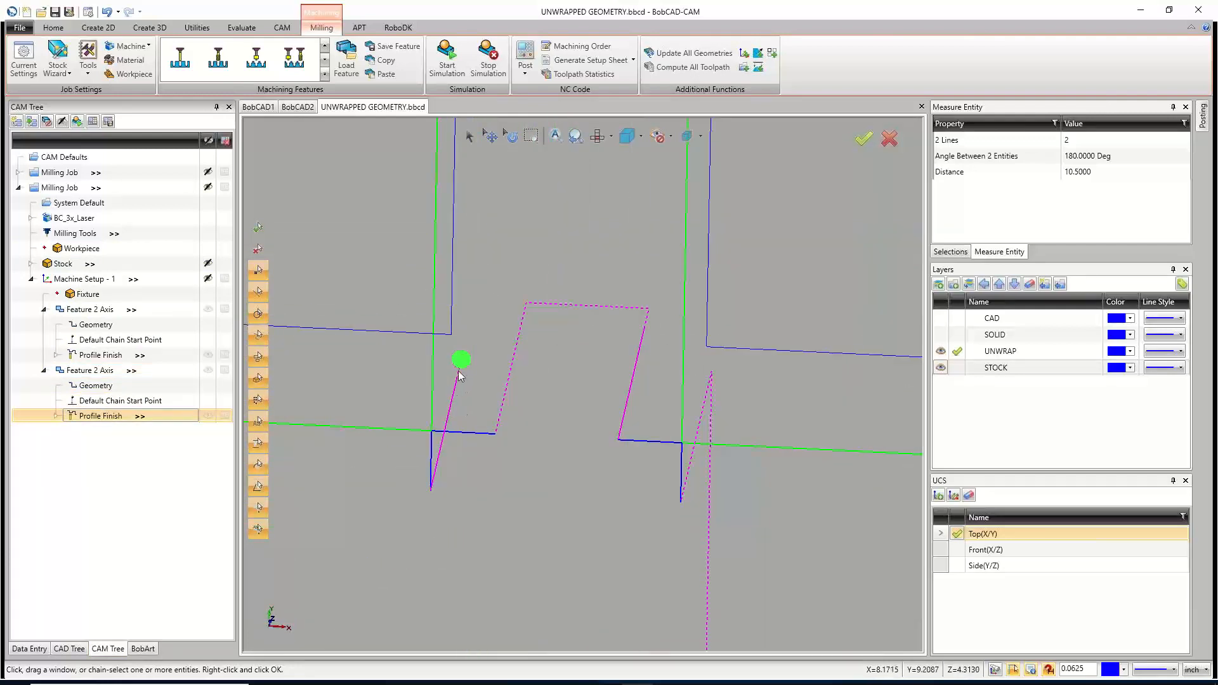
{"action": "scroll", "coordinate": [450, 453], "scroll_direction": "down", "scroll_amount": 3}
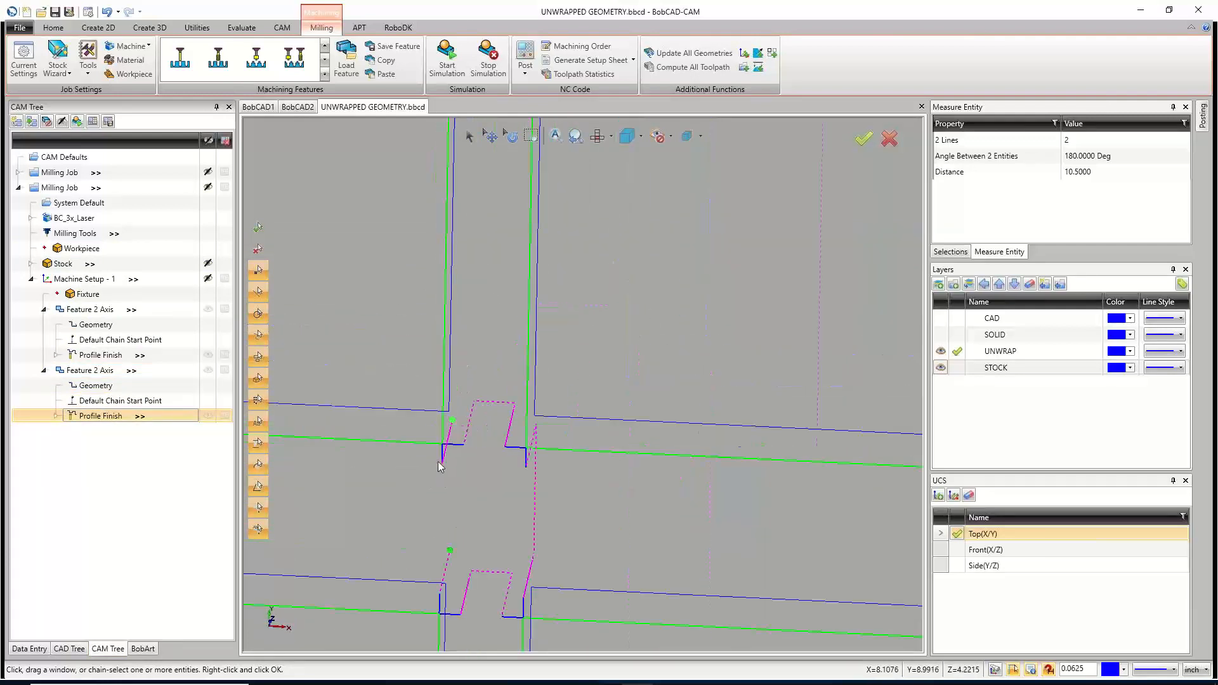
{"action": "scroll", "coordinate": [439, 467], "scroll_direction": "down", "scroll_amount": 2}
{"action": "scroll", "coordinate": [467, 336], "scroll_direction": "down", "scroll_amount": 3}
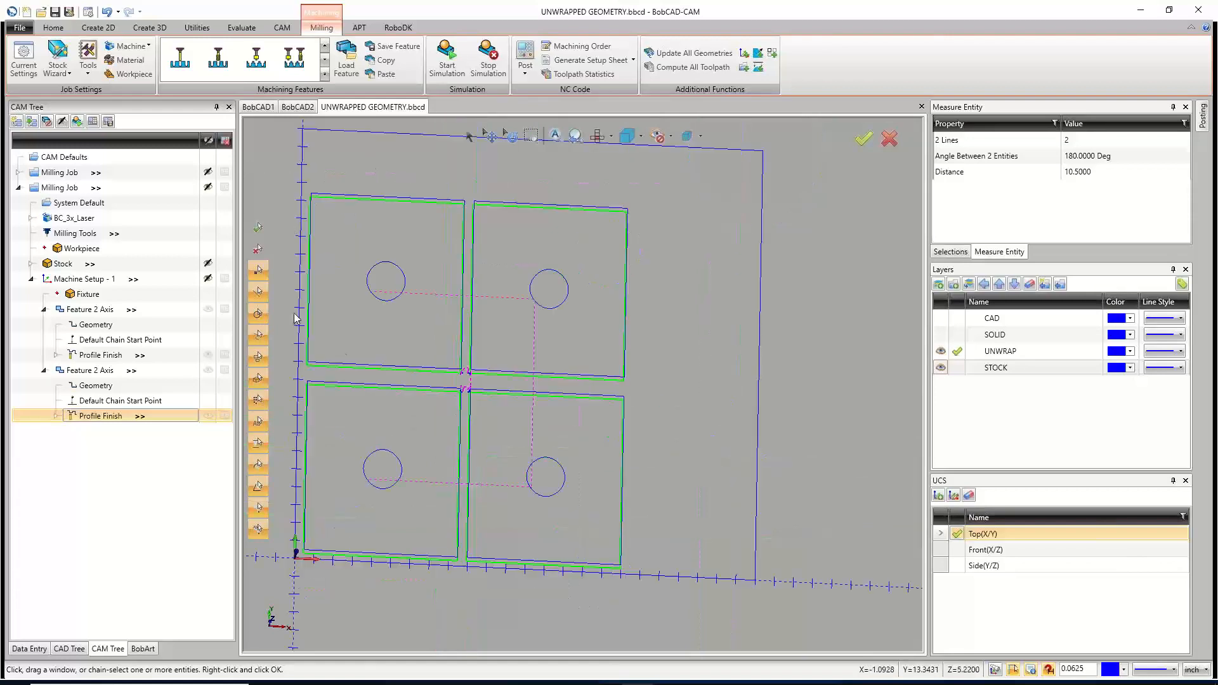
{"action": "scroll", "coordinate": [465, 379], "scroll_direction": "up", "scroll_amount": 6}
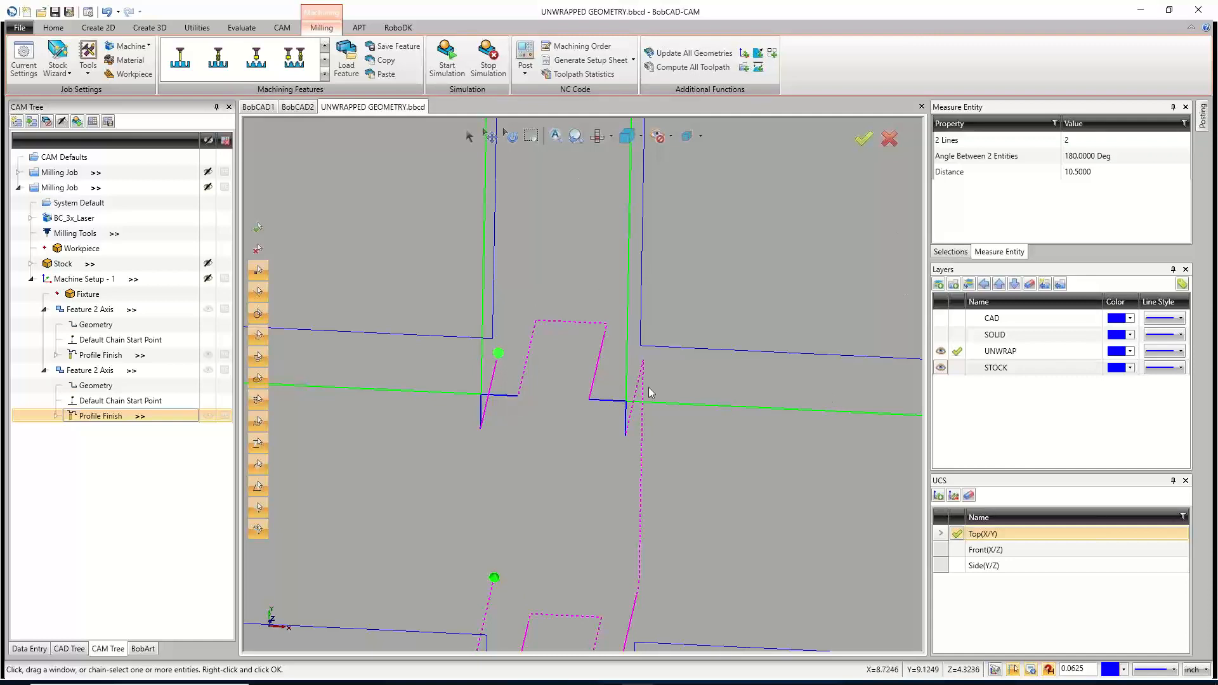
{"action": "scroll", "coordinate": [616, 411], "scroll_direction": "down", "scroll_amount": 4}
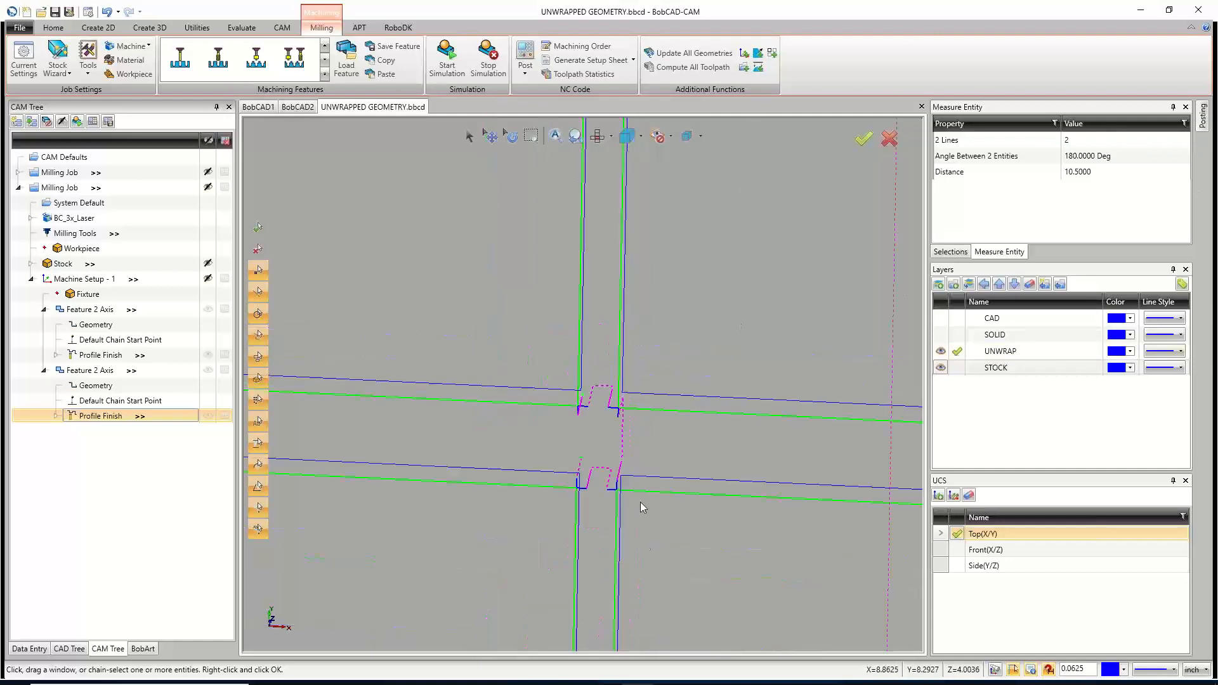
{"action": "scroll", "coordinate": [640, 502], "scroll_direction": "up", "scroll_amount": 5}
{"action": "scroll", "coordinate": [655, 379], "scroll_direction": "down", "scroll_amount": 3}
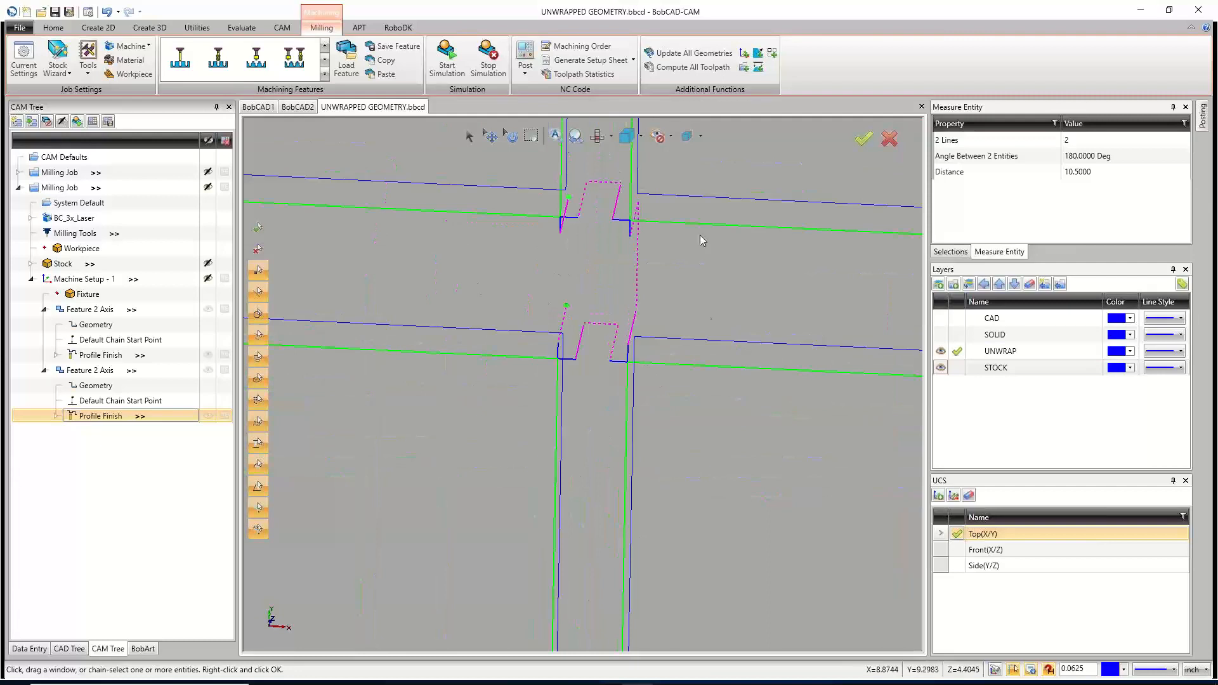
{"action": "key", "text": "t"}
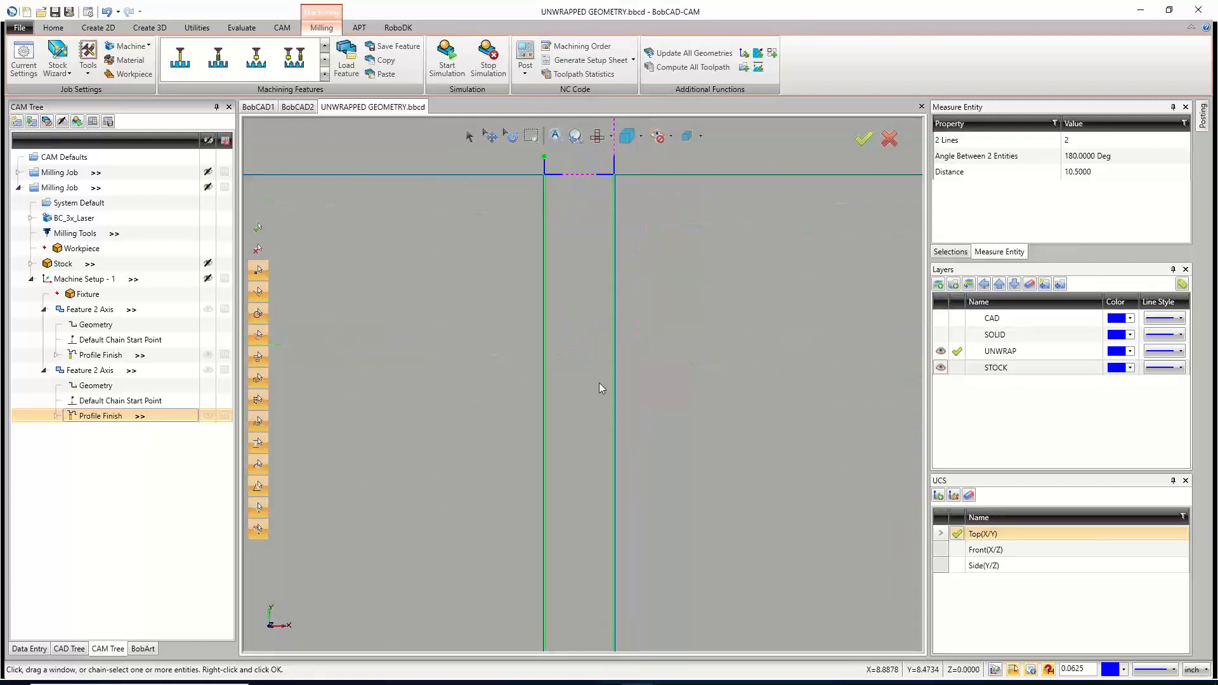
{"action": "key", "text": "f"}
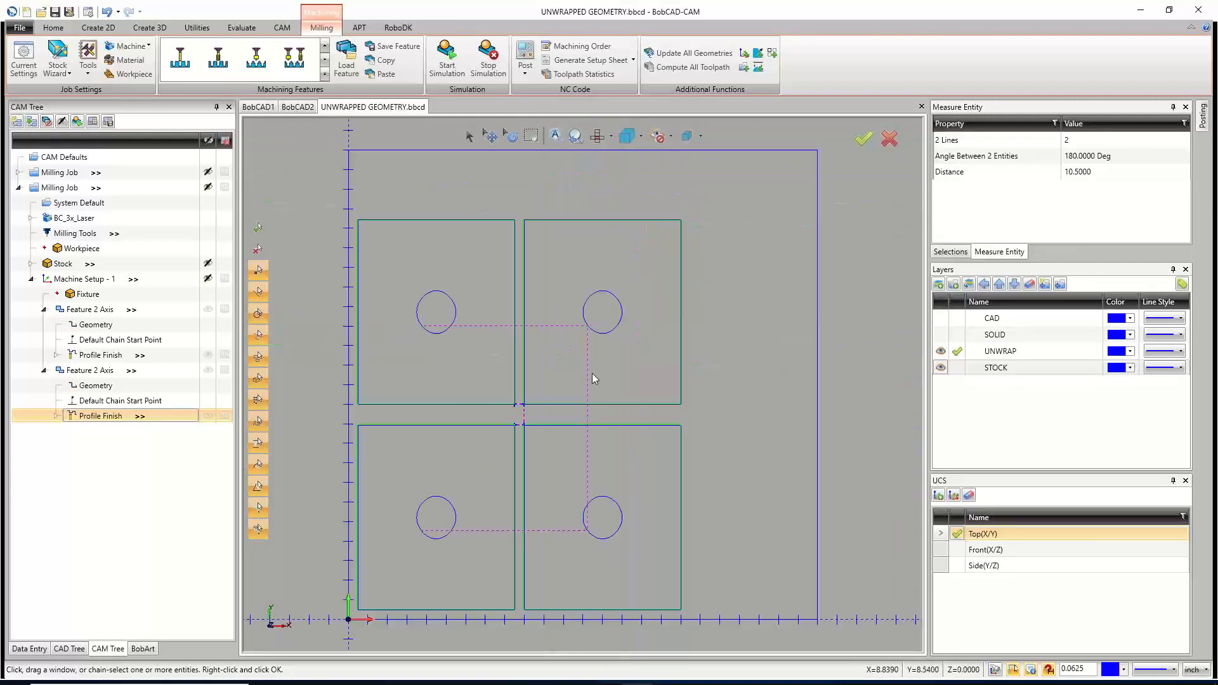
Simulate the laser job at a reduced run speed, inspect the kerf of the circular hole cuts closely, and speed up the run.
{"action": "left_click", "coordinate": [448, 60]}
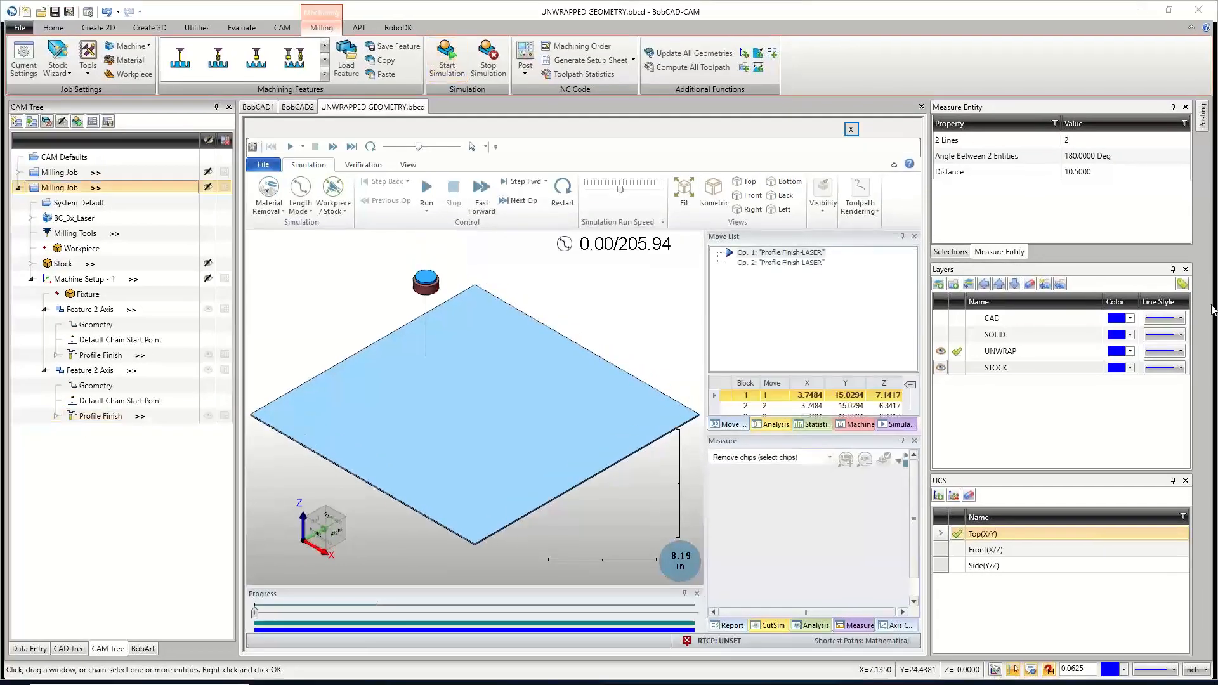
{"action": "scroll", "coordinate": [424, 367], "scroll_direction": "up", "scroll_amount": 2}
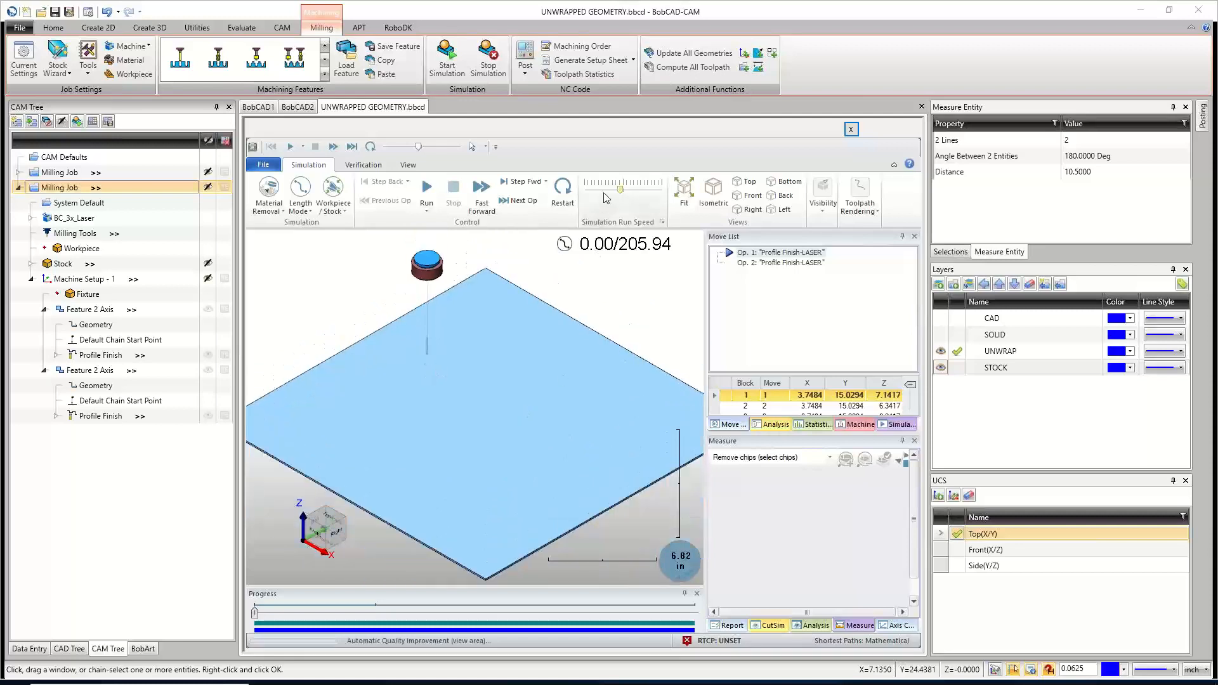
{"action": "left_click_drag", "start_coordinate": [620, 189], "coordinate": [603, 190]}
{"action": "left_click", "coordinate": [427, 187]}
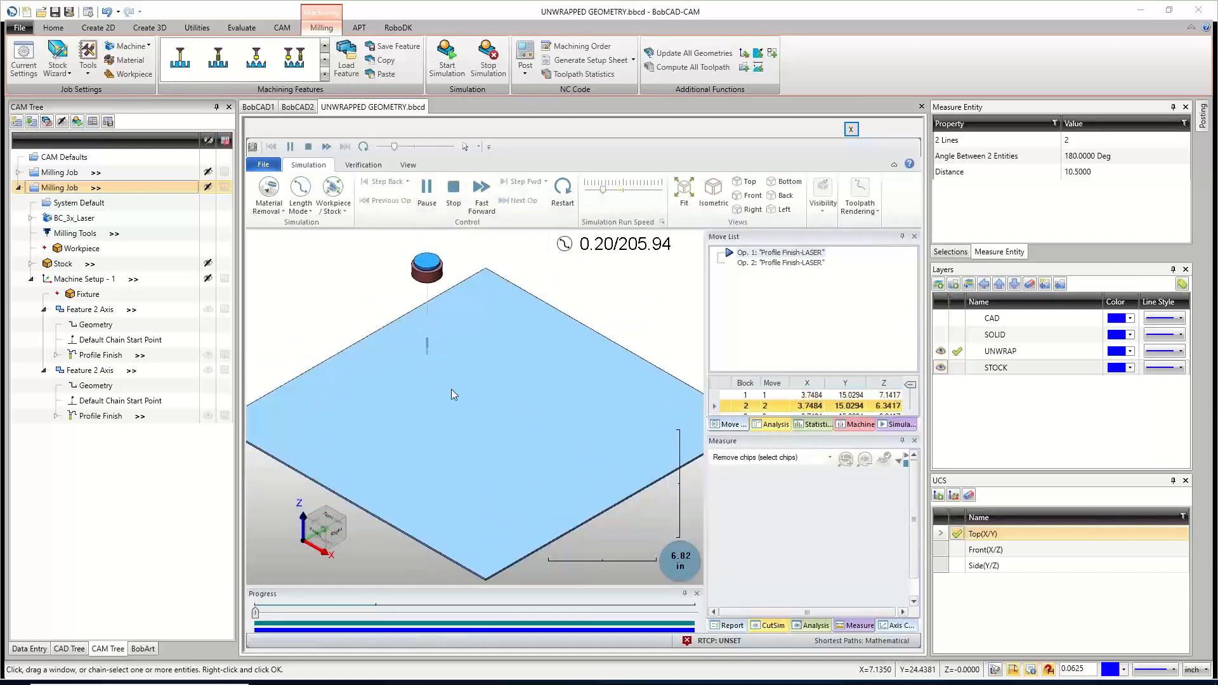
{"action": "left_click_drag", "start_coordinate": [603, 189], "coordinate": [610, 189]}
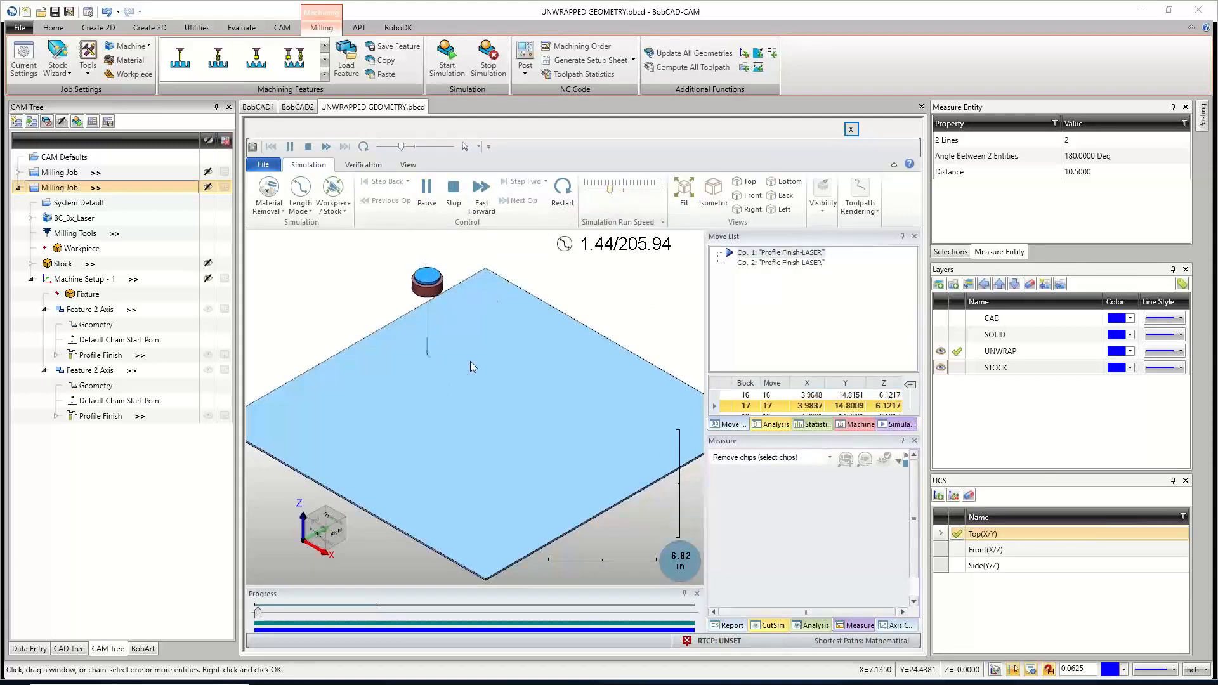
{"action": "scroll", "coordinate": [417, 364], "scroll_direction": "up", "scroll_amount": 5}
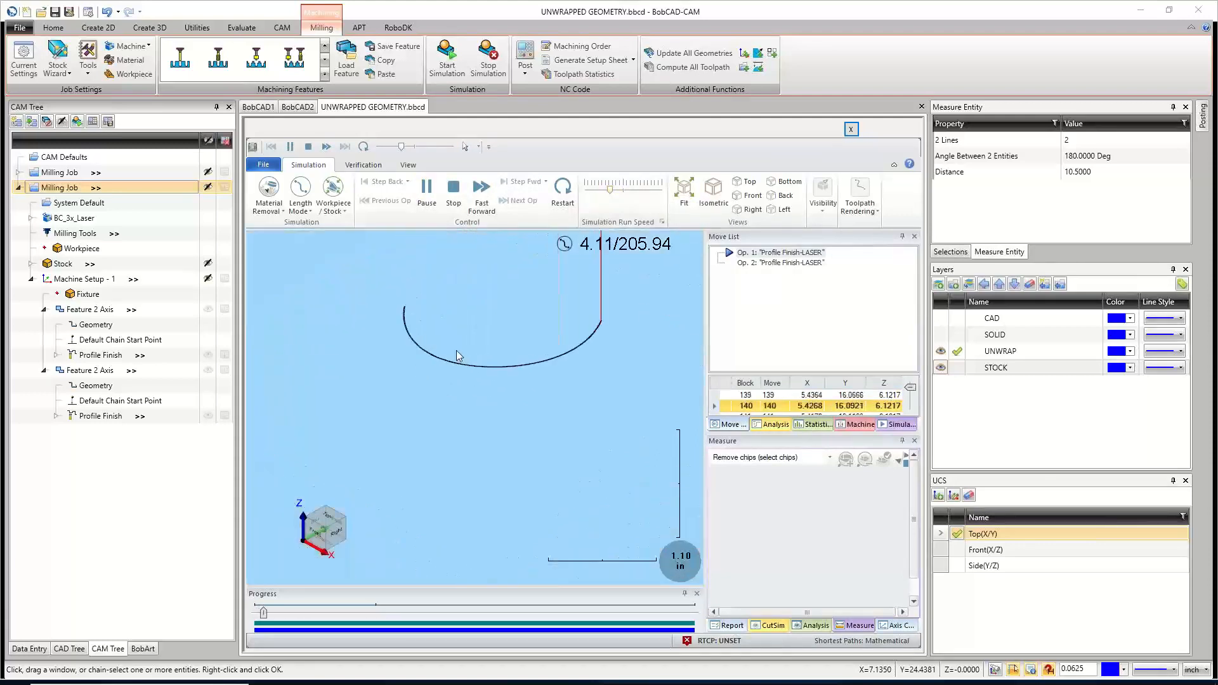
{"action": "scroll", "coordinate": [424, 359], "scroll_direction": "up", "scroll_amount": 8}
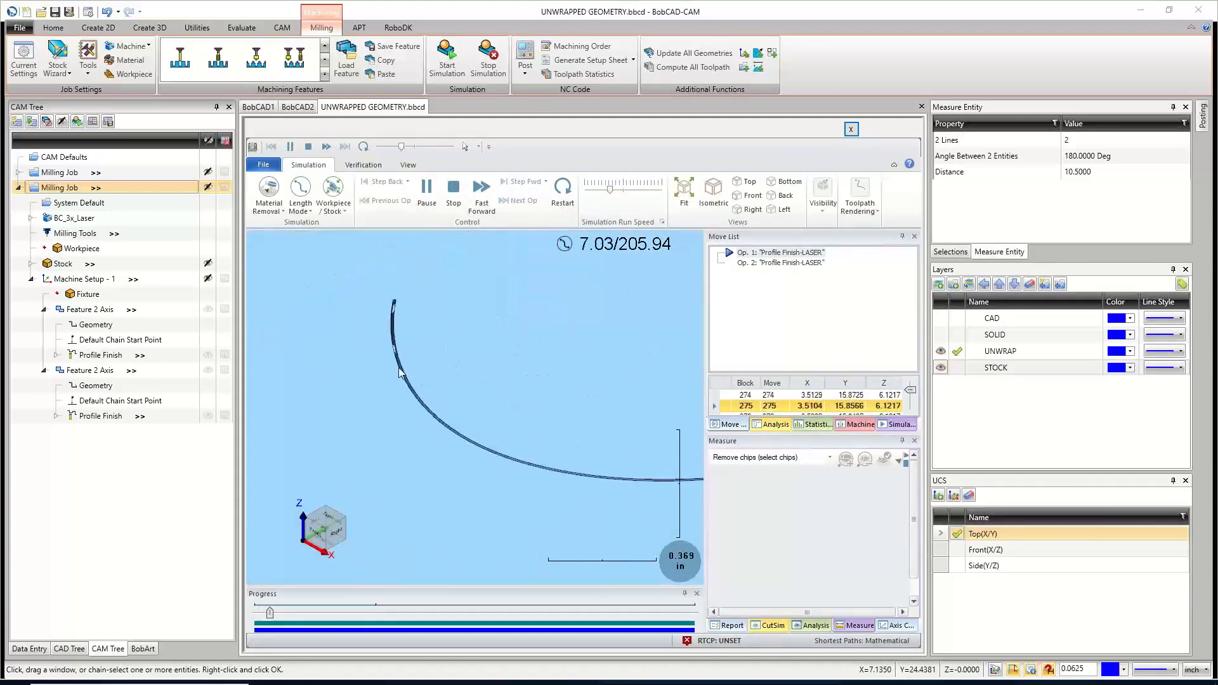
{"action": "scroll", "coordinate": [396, 373], "scroll_direction": "down", "scroll_amount": 16}
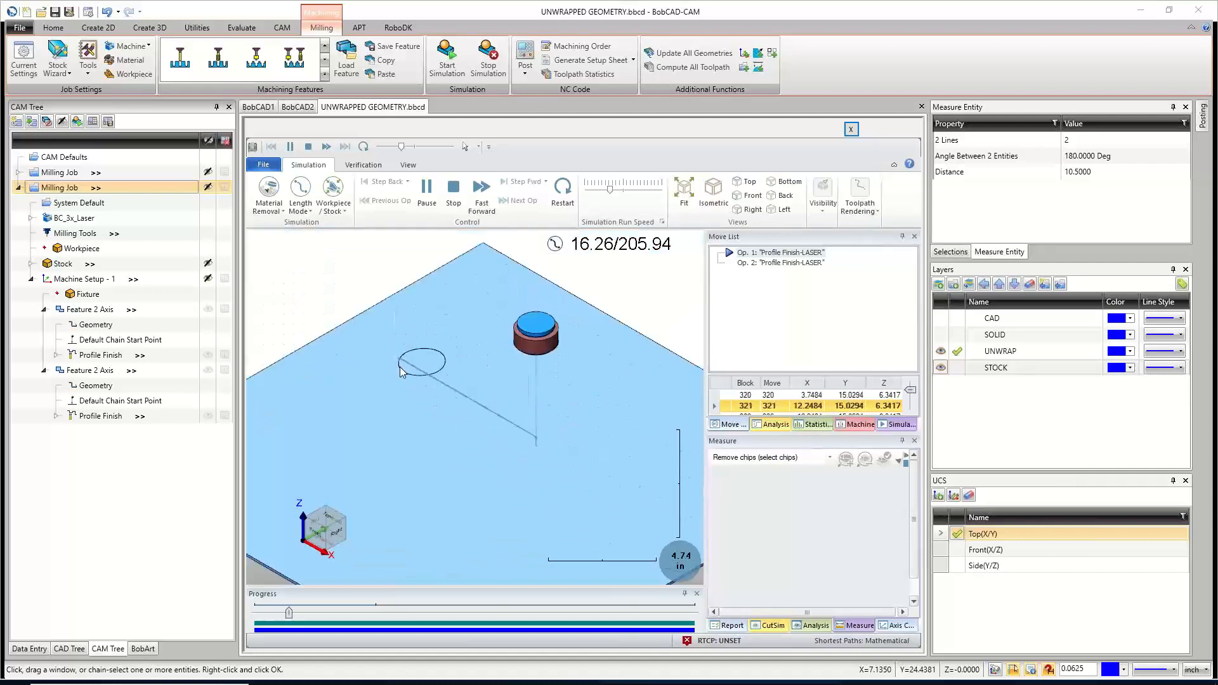
{"action": "scroll", "coordinate": [372, 388], "scroll_direction": "up", "scroll_amount": 3}
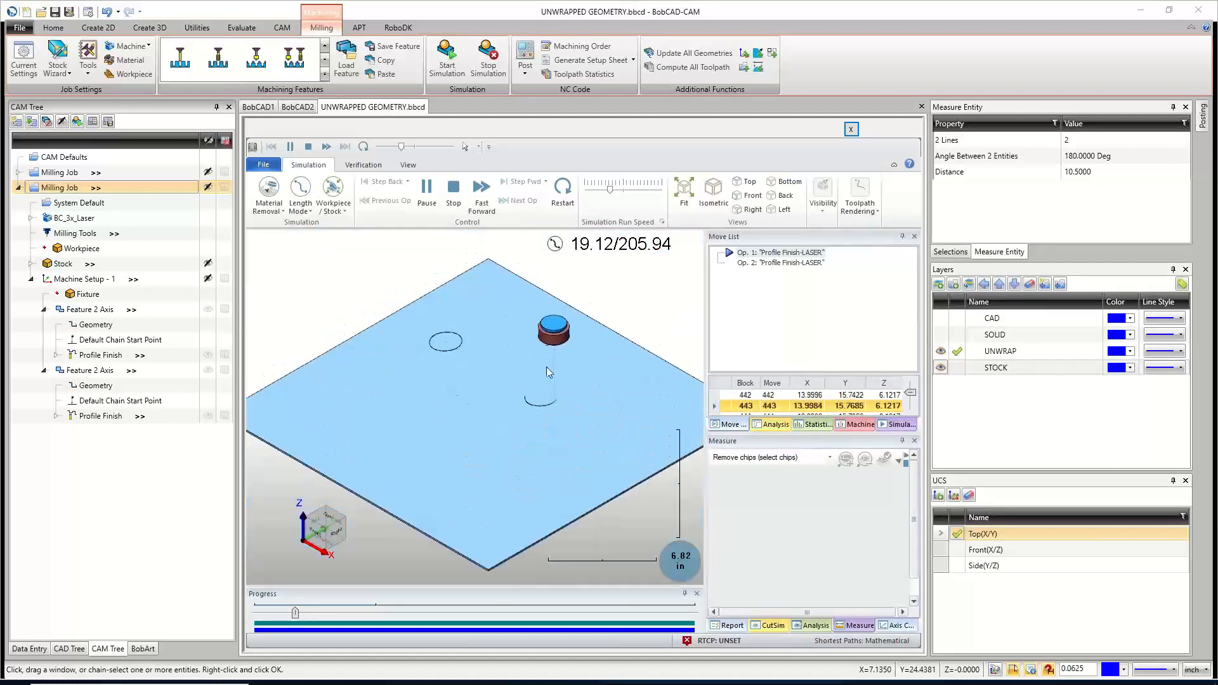
{"action": "left_click", "coordinate": [622, 192]}
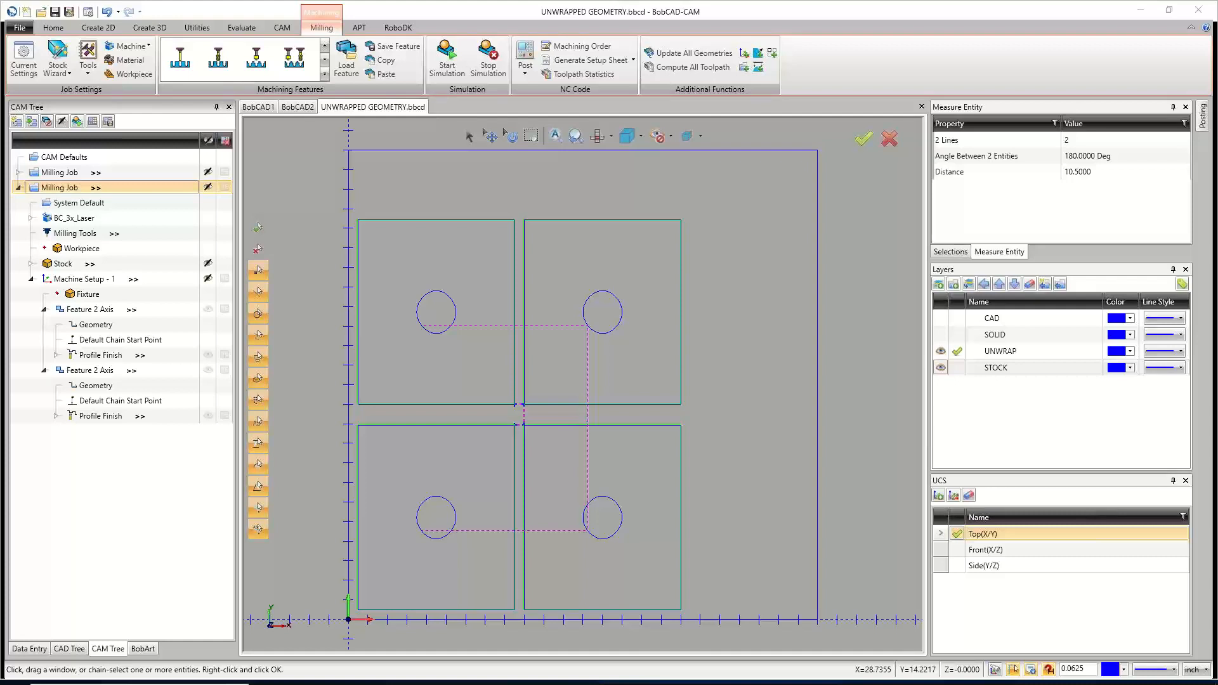
{"action": "mouse_move", "coordinate": [317, 676]}
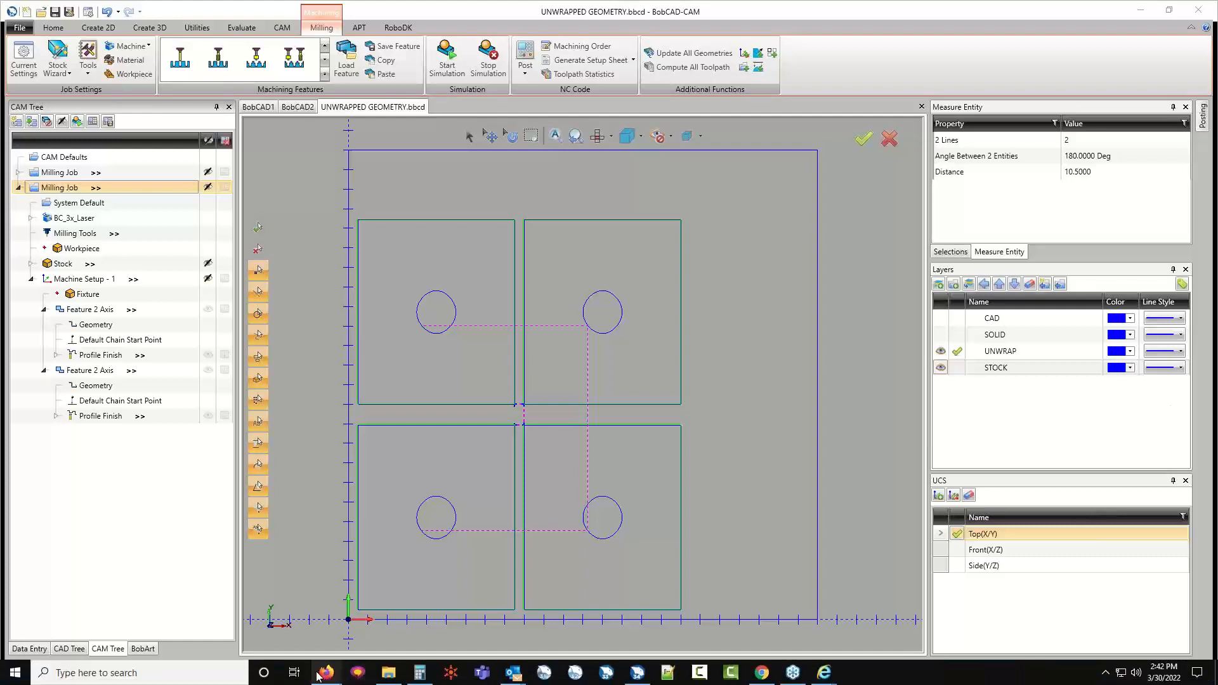